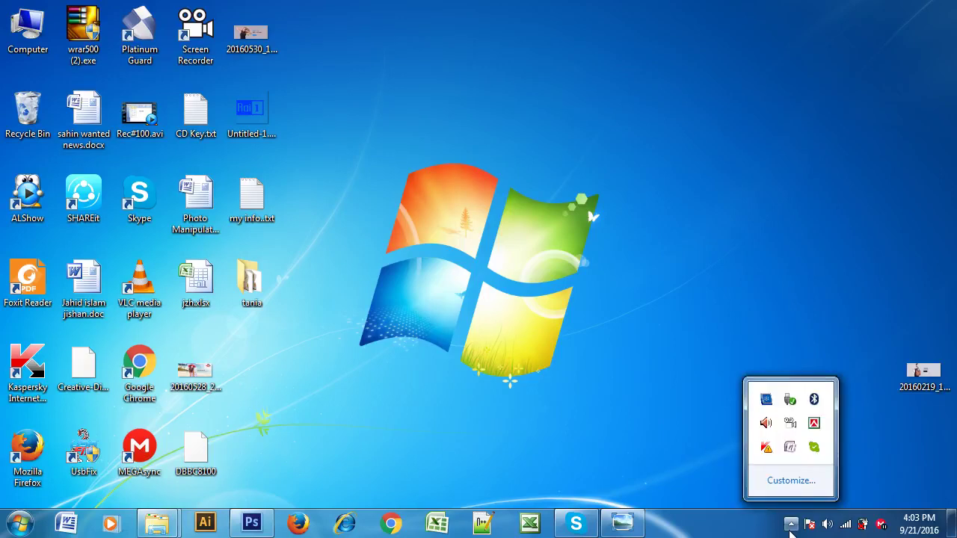
Step: Add a red letter S text layer in the middle of the blank canvas
left_click(252, 524)
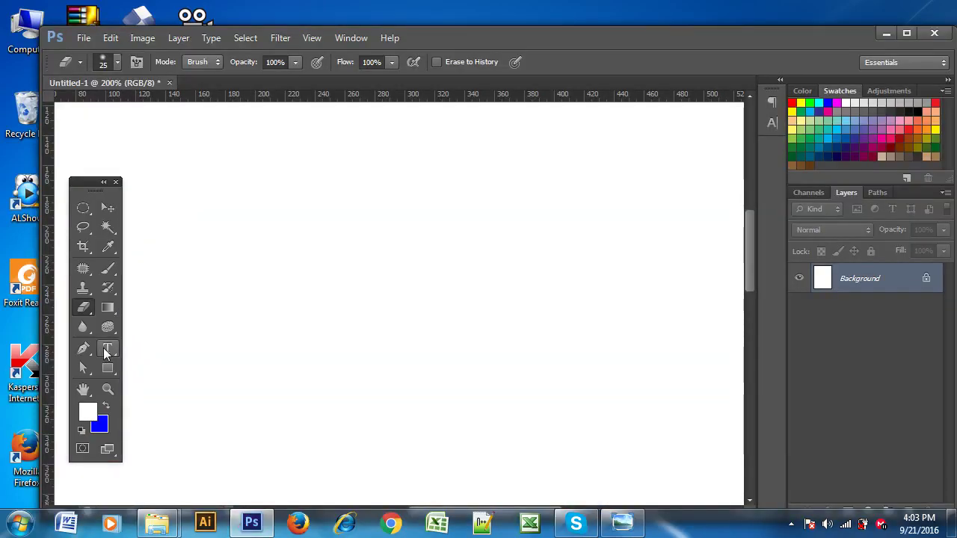
left_click(105, 353)
left_click(155, 351)
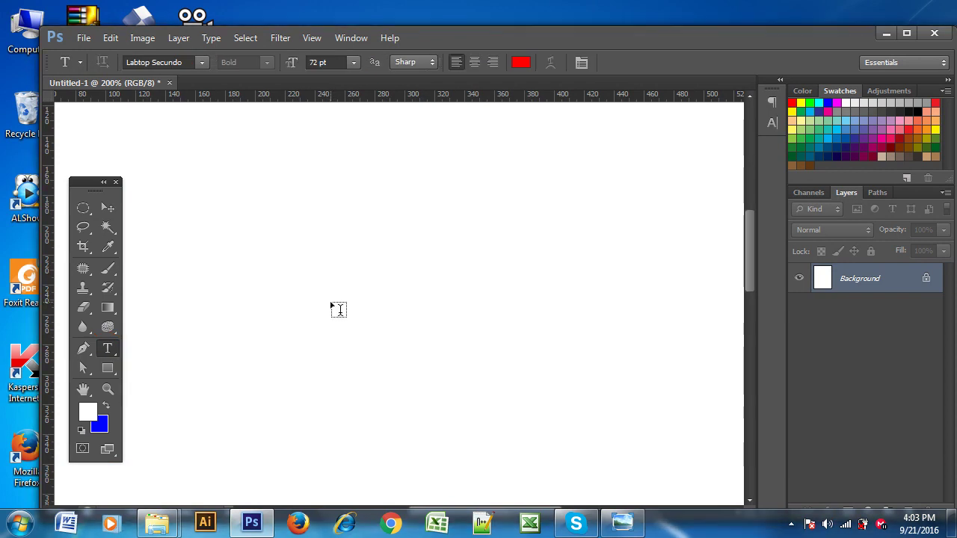
left_click(331, 302)
type("S")
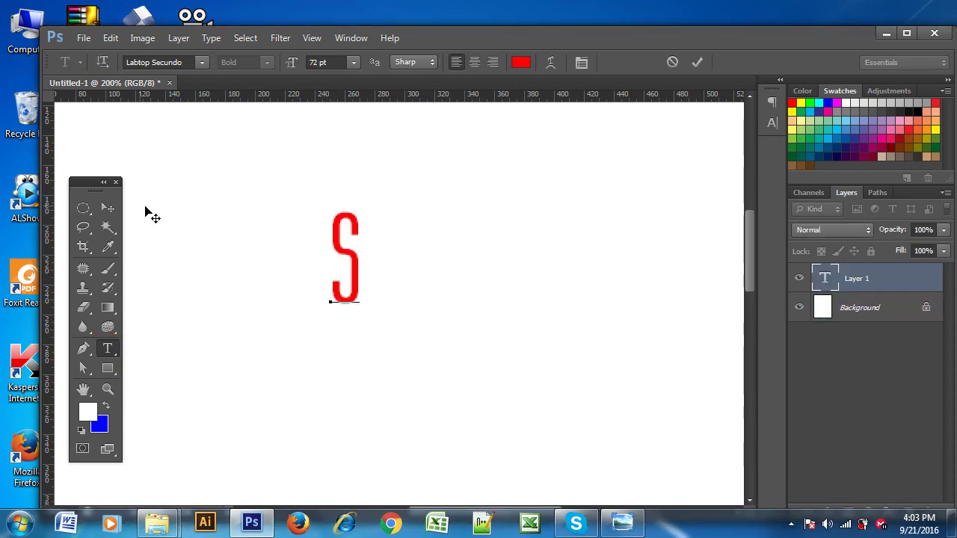
left_click(109, 208)
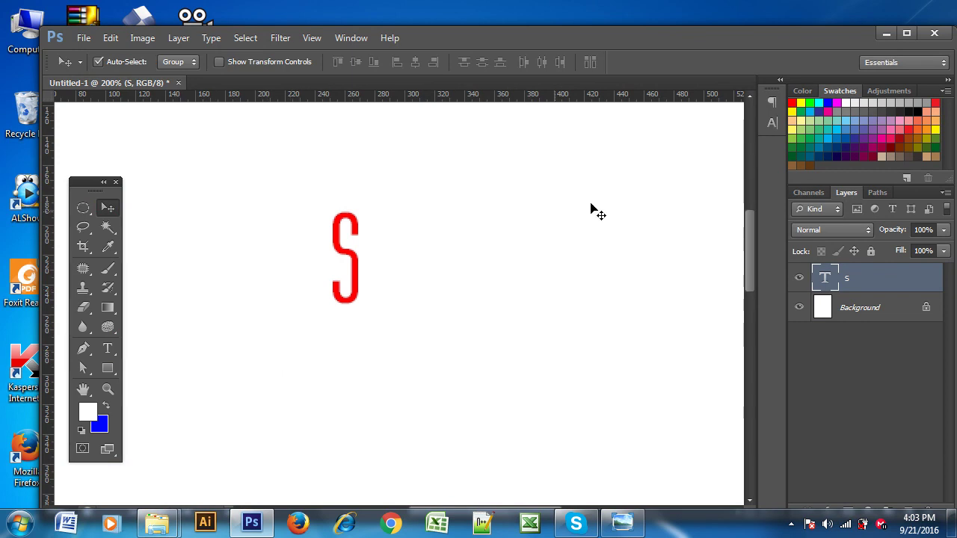
Step: Stretch the S to about 432% width and 160% height, placed near the canvas centre
left_click_drag(355, 263, 572, 270)
key("ctrl+t")
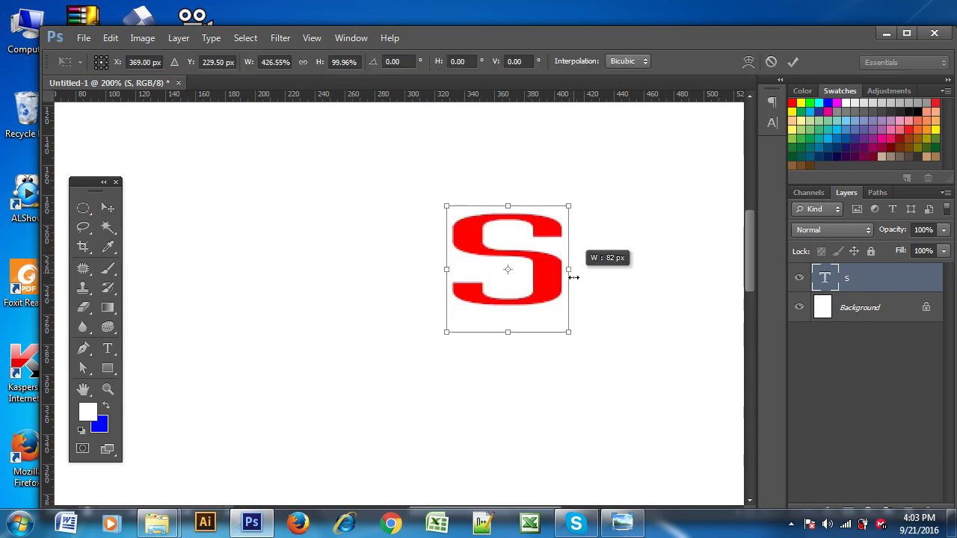
left_click_drag(508, 332, 509, 408)
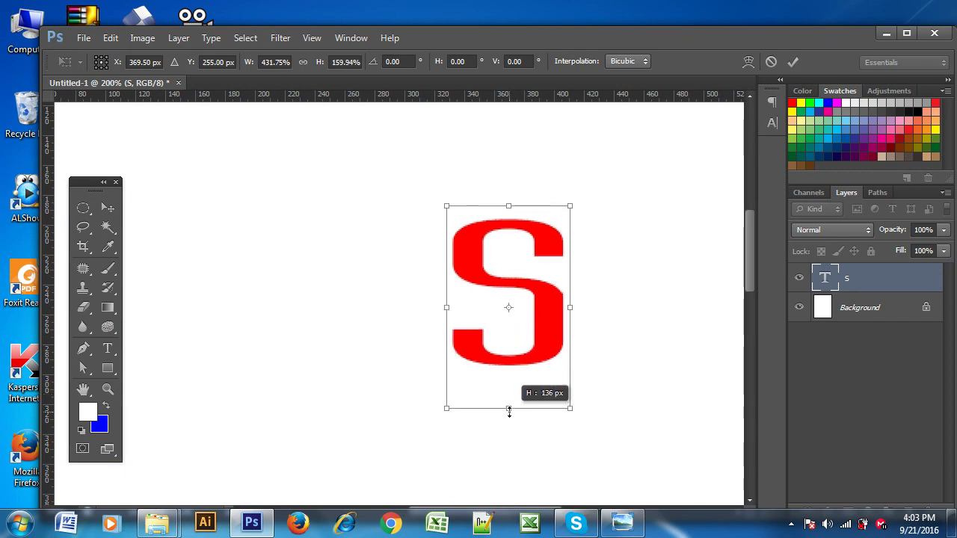
left_click(109, 209)
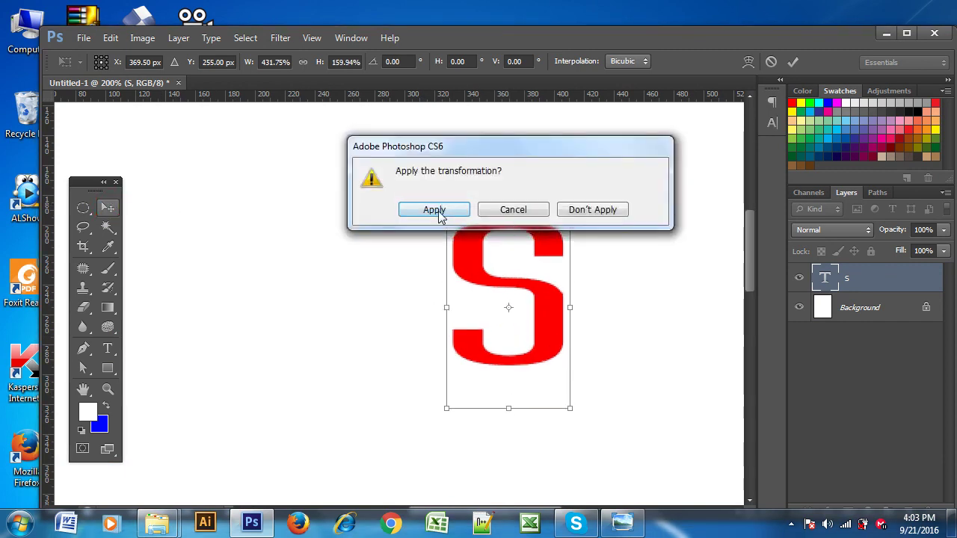
left_click(439, 208)
left_click_drag(552, 293, 441, 273)
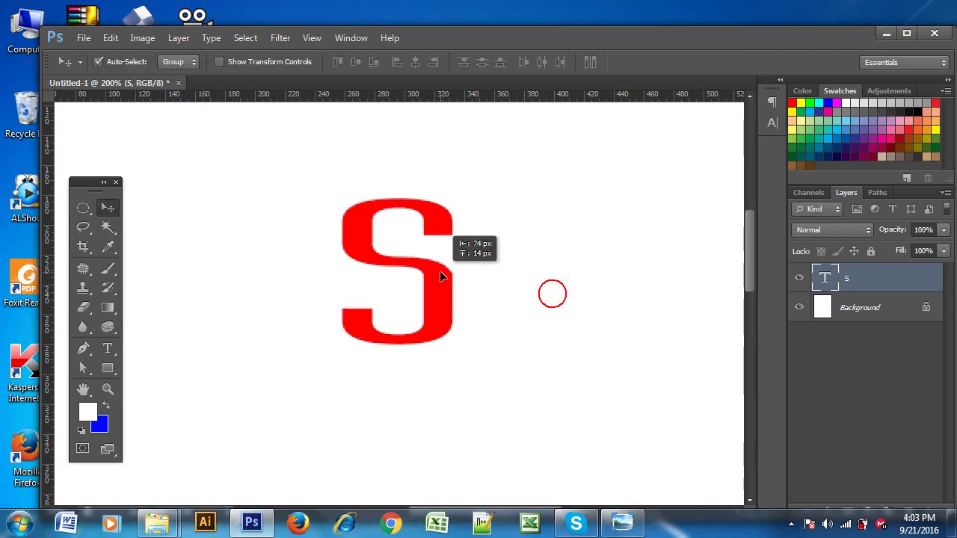
Step: Give the S layer a Gradient Overlay using the Blue, Yellow, Blue preset
double_click(894, 289)
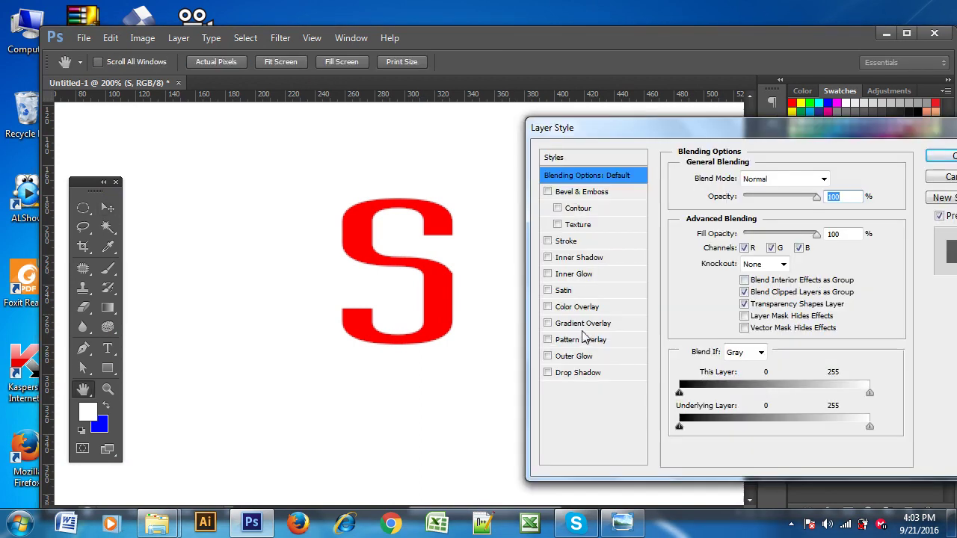
left_click(583, 323)
left_click(782, 214)
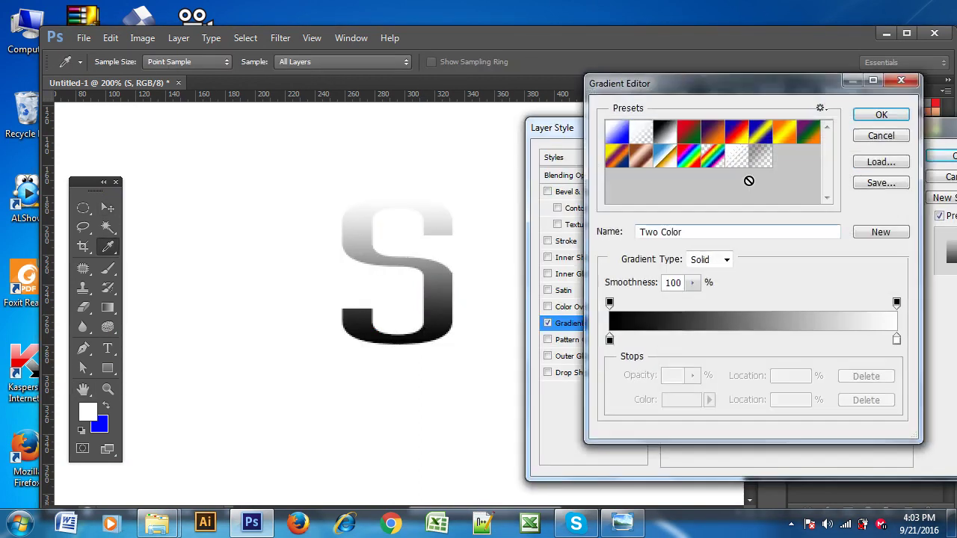
left_click(762, 134)
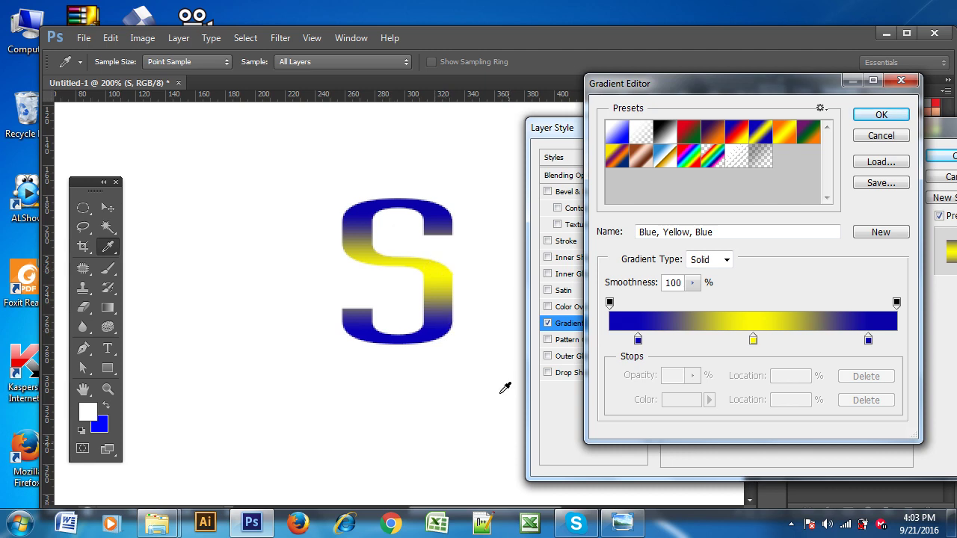
left_click(623, 521)
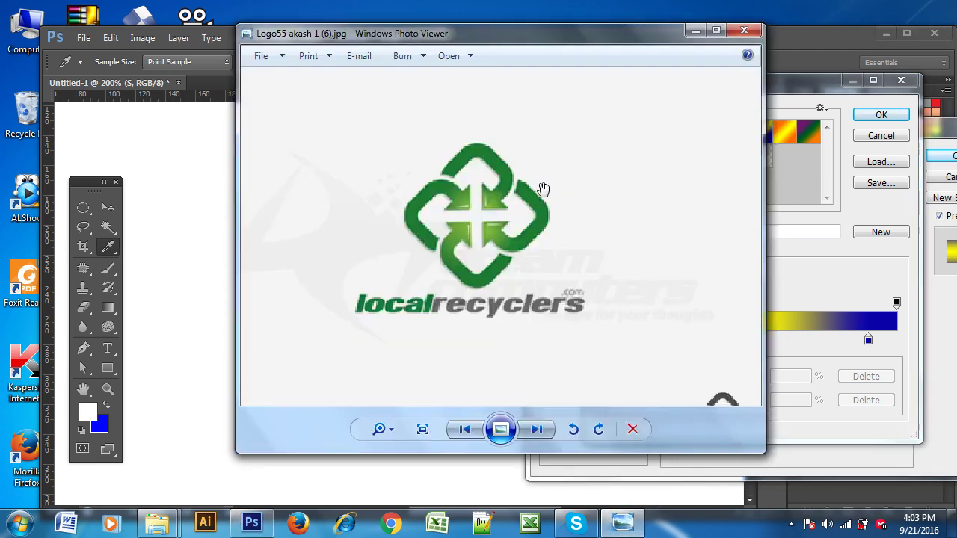
Step: Step to the Fysis reference logo in Photo Viewer, zoom in, then return to Photoshop
left_click(535, 429)
scroll(597, 235, "up", 2)
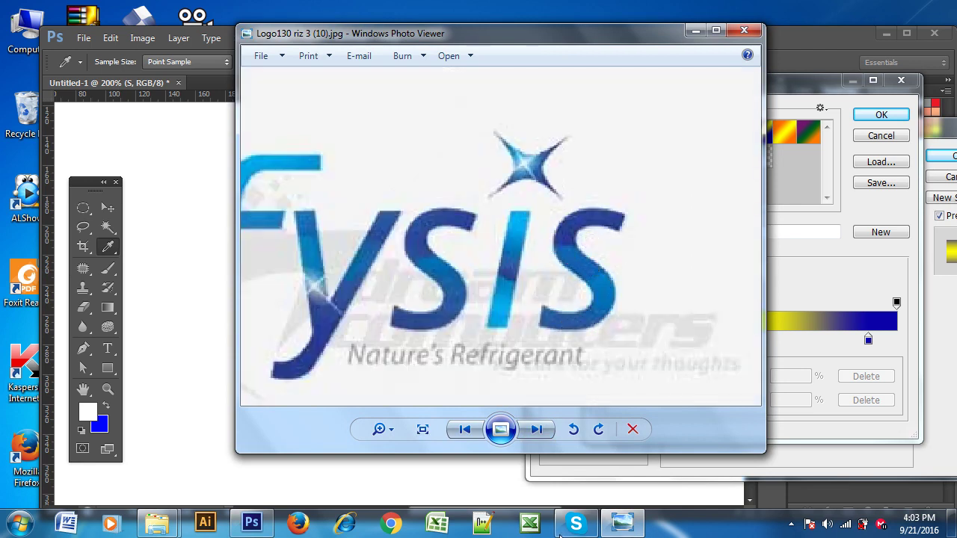
left_click(251, 523)
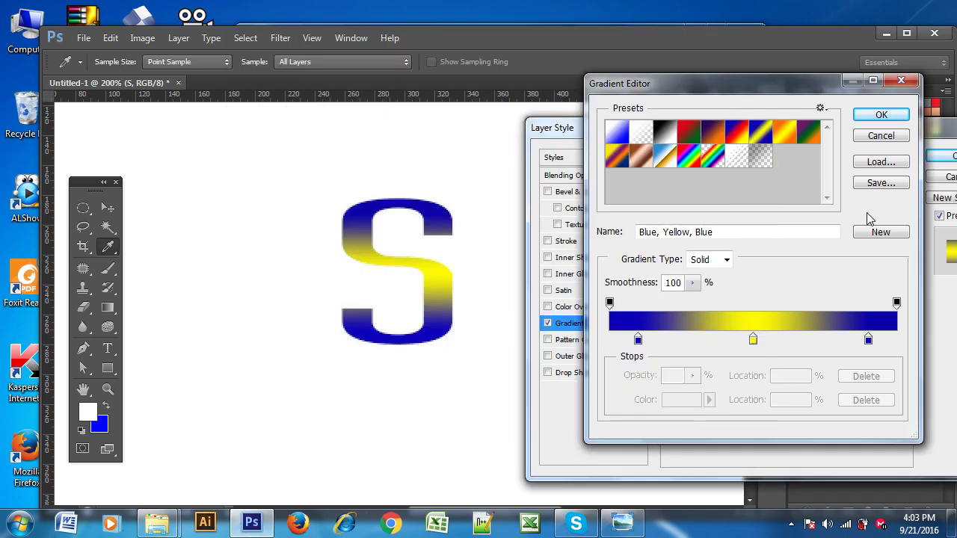
Step: Move the left blue gradient stop to 15% and tighten the blue-yellow midpoint
left_click(636, 340)
mouse_move(697, 338)
left_mouse_down()
mouse_move(643, 338)
mouse_move(717, 337)
mouse_move(653, 341)
left_mouse_up()
left_click(654, 341)
left_click(654, 338)
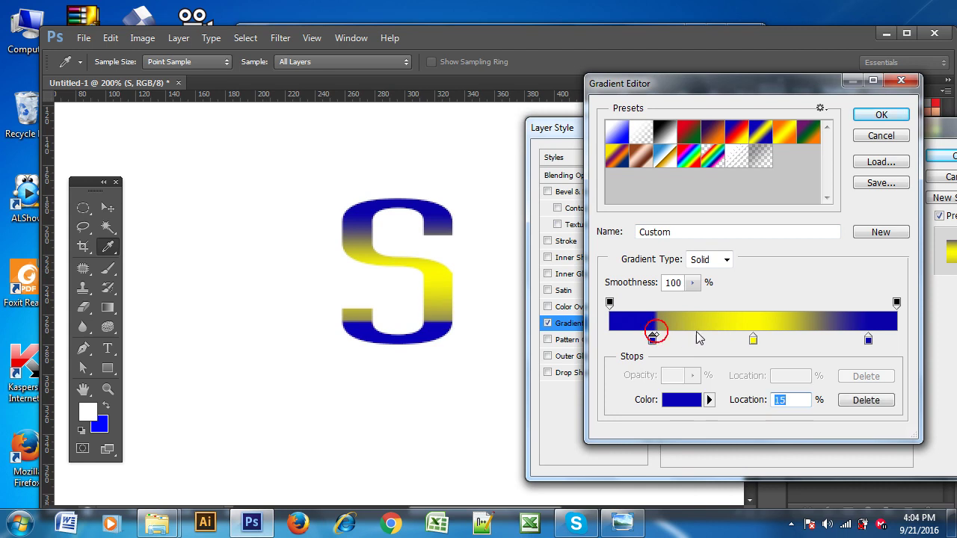
left_click_drag(657, 337, 705, 336)
left_click(653, 341)
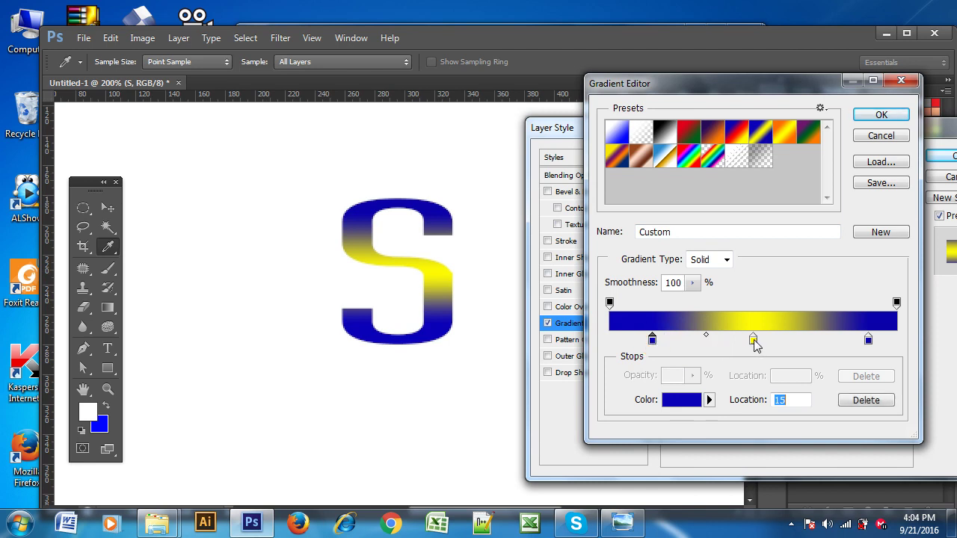
left_click(752, 340)
left_click_drag(706, 336, 694, 340)
Step: Add a new yellow colour stop to the gradient at 28%
left_click(694, 341)
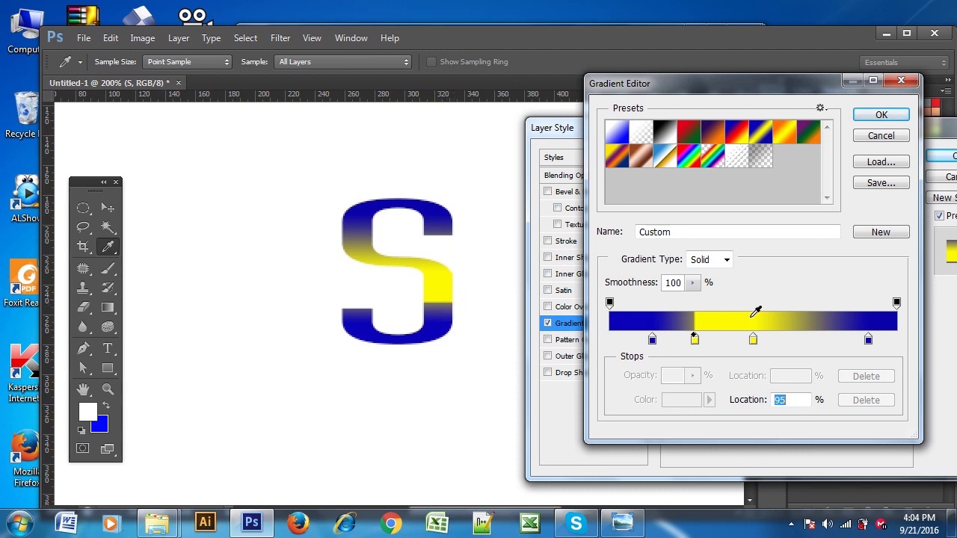
left_click_drag(695, 340, 696, 341)
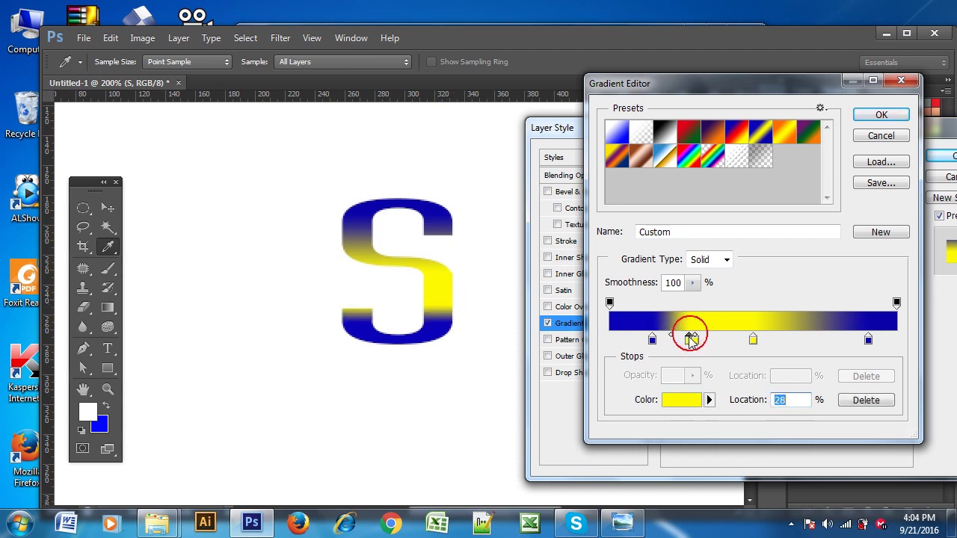
left_click(695, 340)
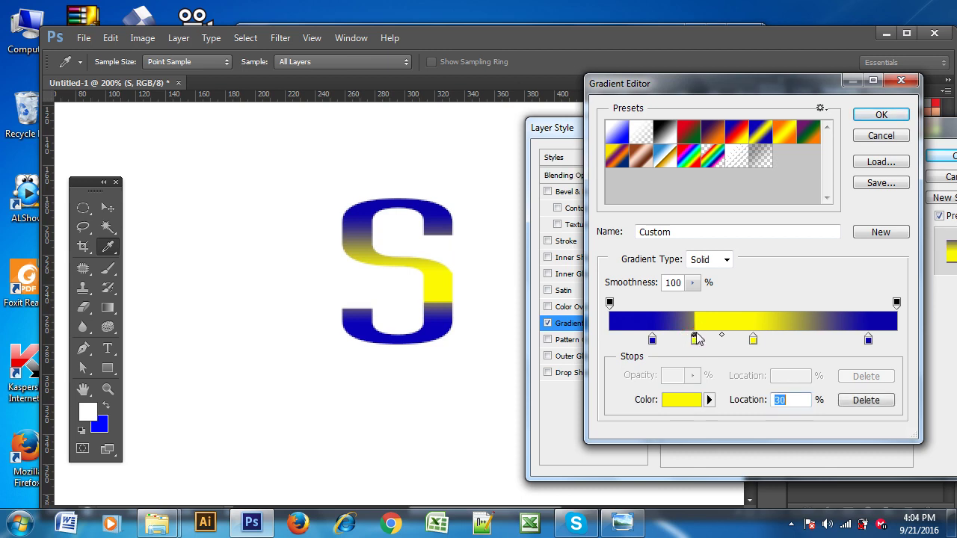
left_click_drag(695, 340, 689, 342)
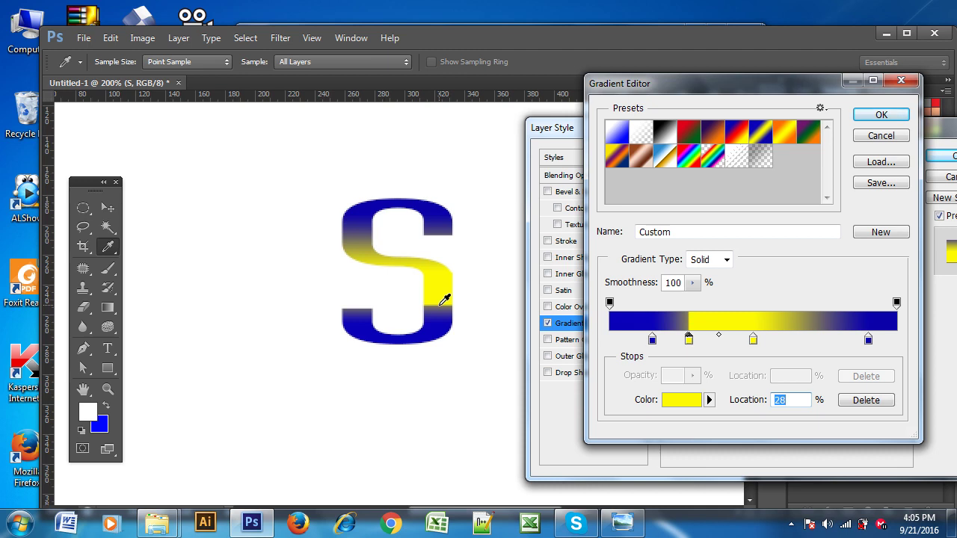
left_click(622, 522)
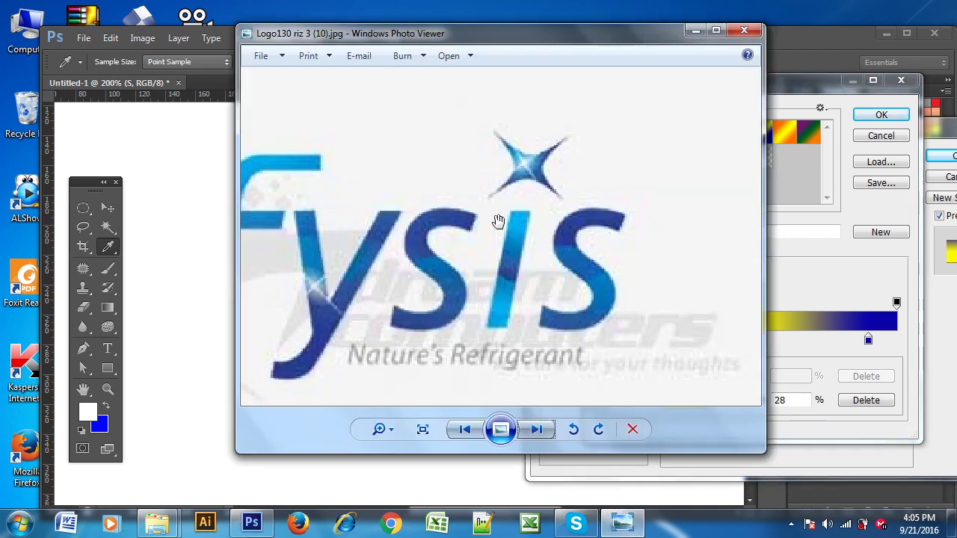
scroll(501, 225, "up", 2)
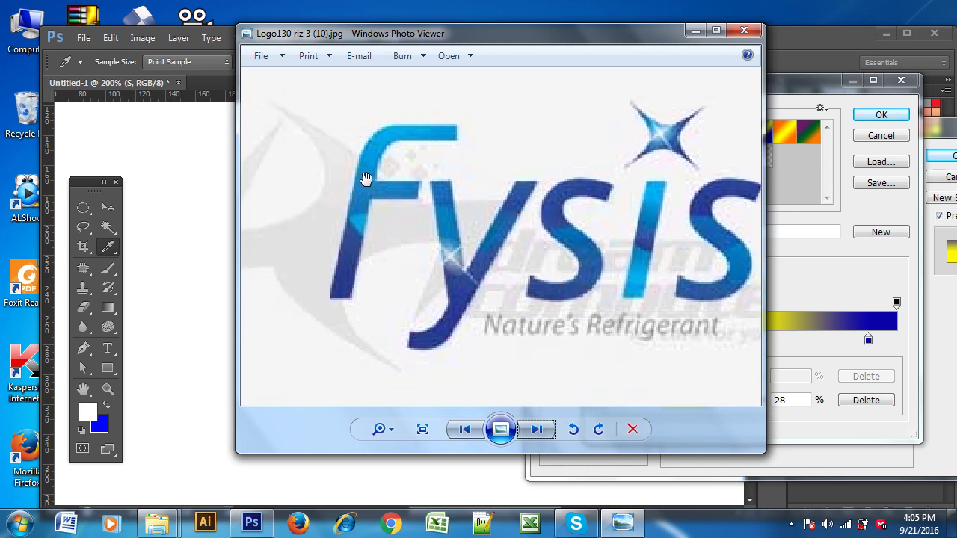
scroll(627, 278, "up", 2)
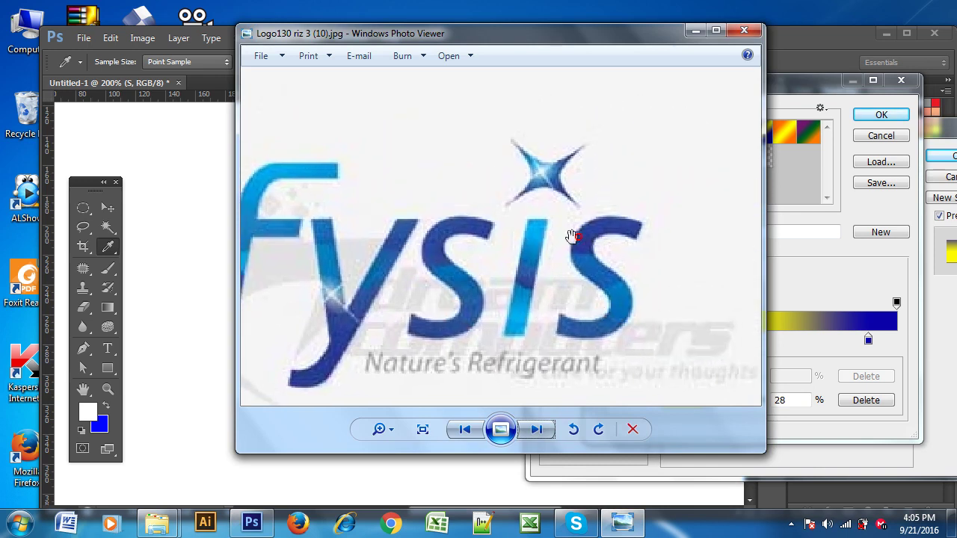
scroll(572, 239, "up", 2)
left_click(179, 342)
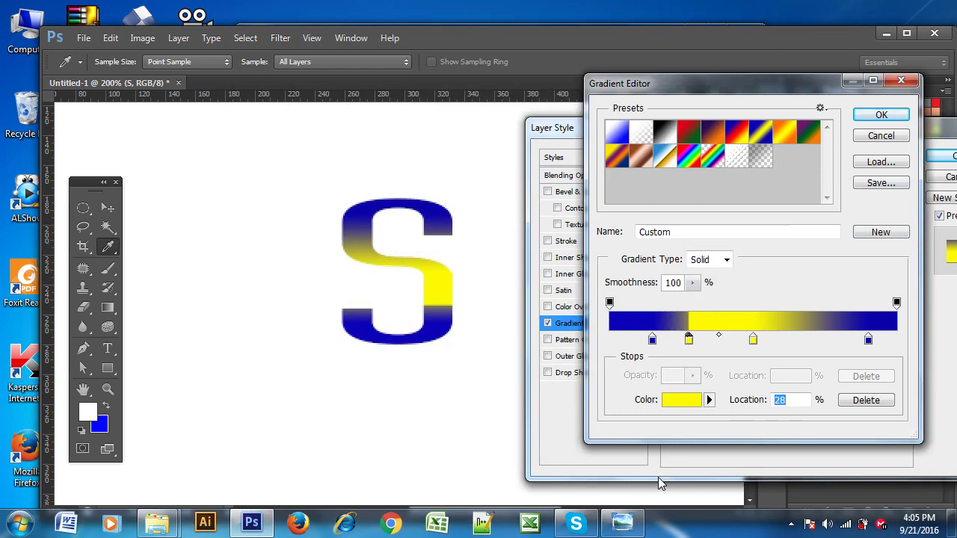
left_click(622, 521)
left_click_drag(500, 335, 568, 177)
left_click_drag(425, 239, 450, 249)
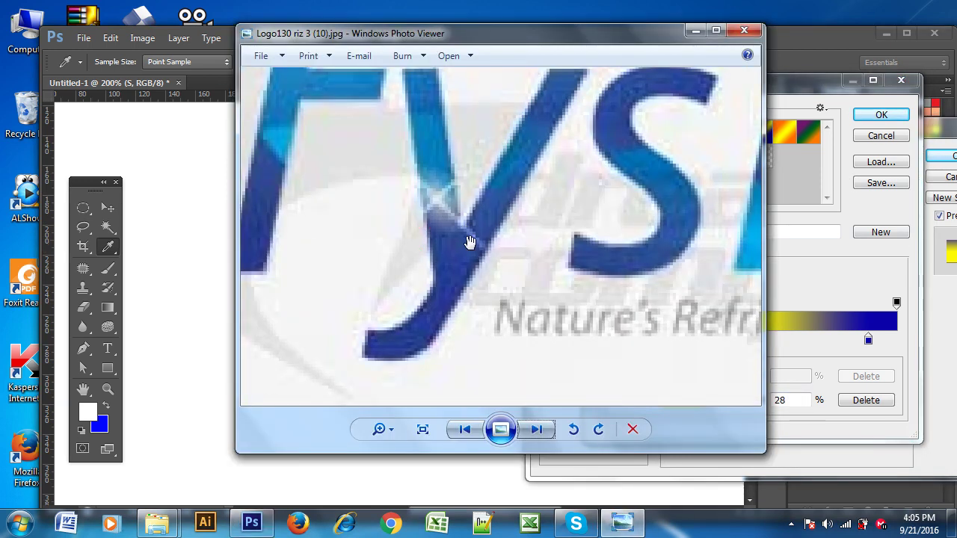
scroll(459, 239, "down", 3)
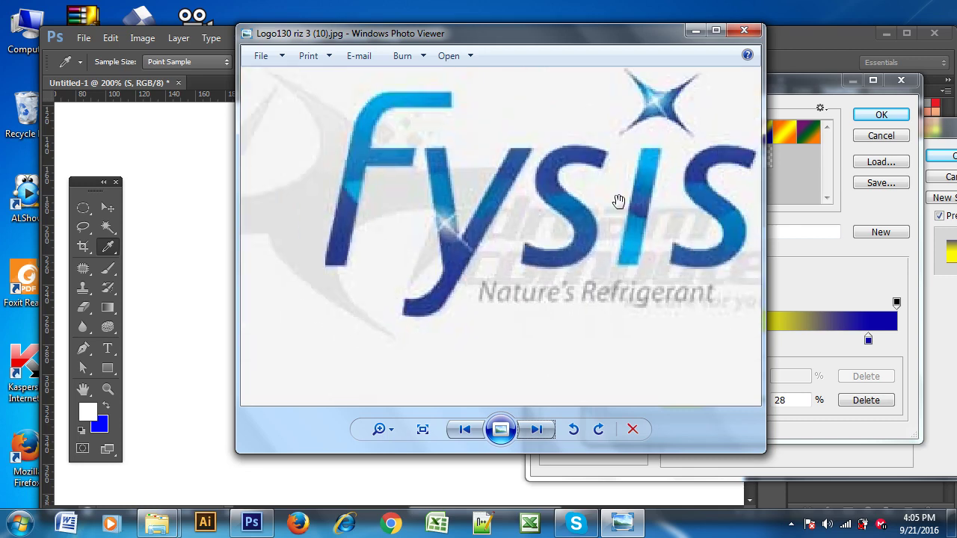
Step: Accept the custom gradient and apply the overlay to the S layer
left_click(251, 522)
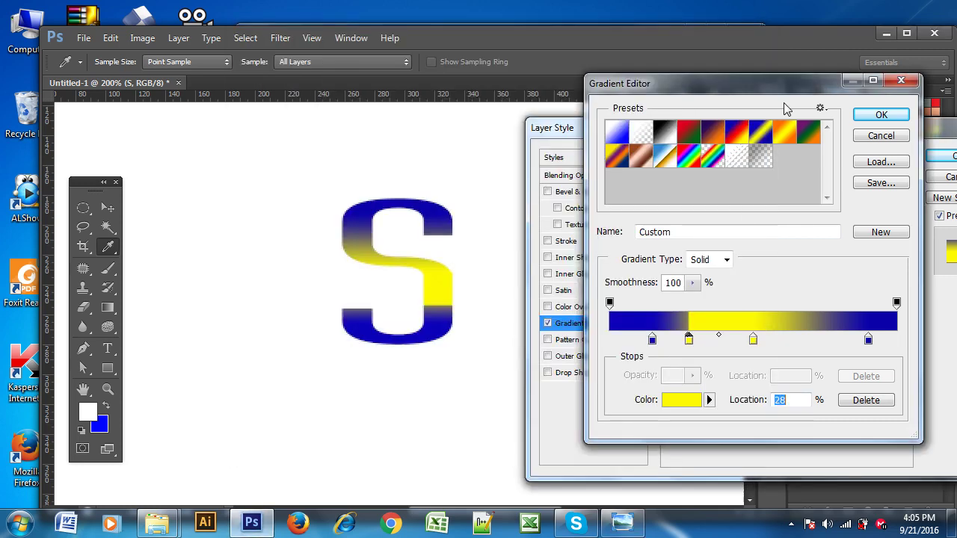
left_click(870, 114)
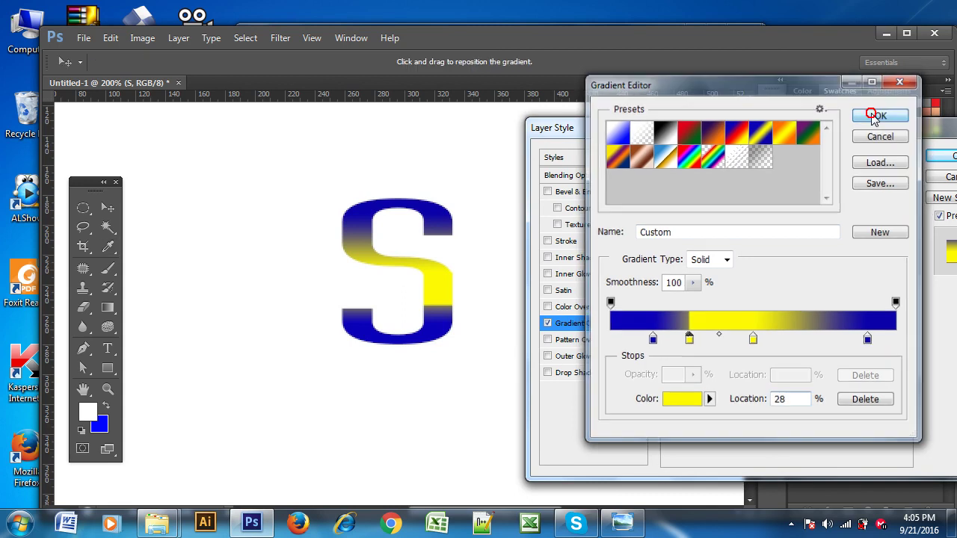
left_click(937, 156)
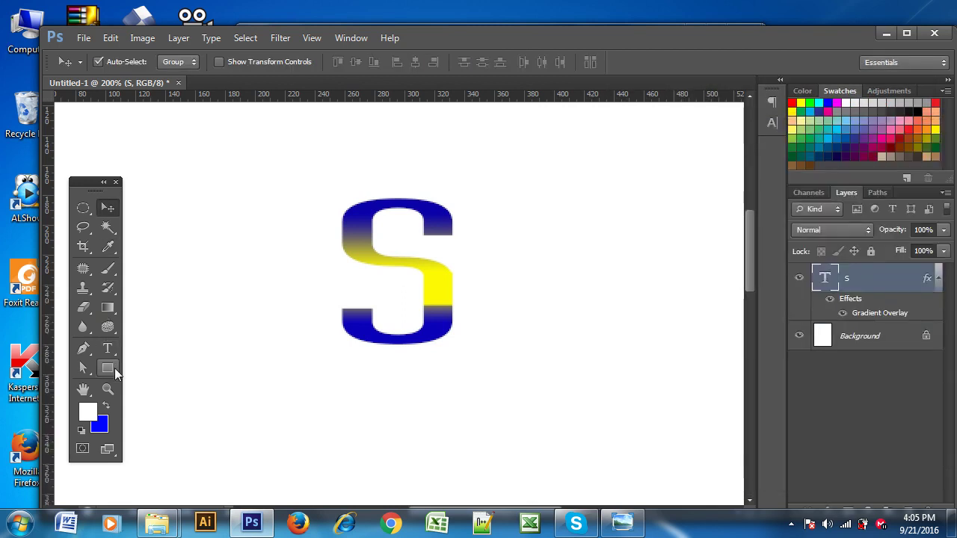
Step: Zoom out and fill the Background layer with the solid blue background colour
left_click(84, 350)
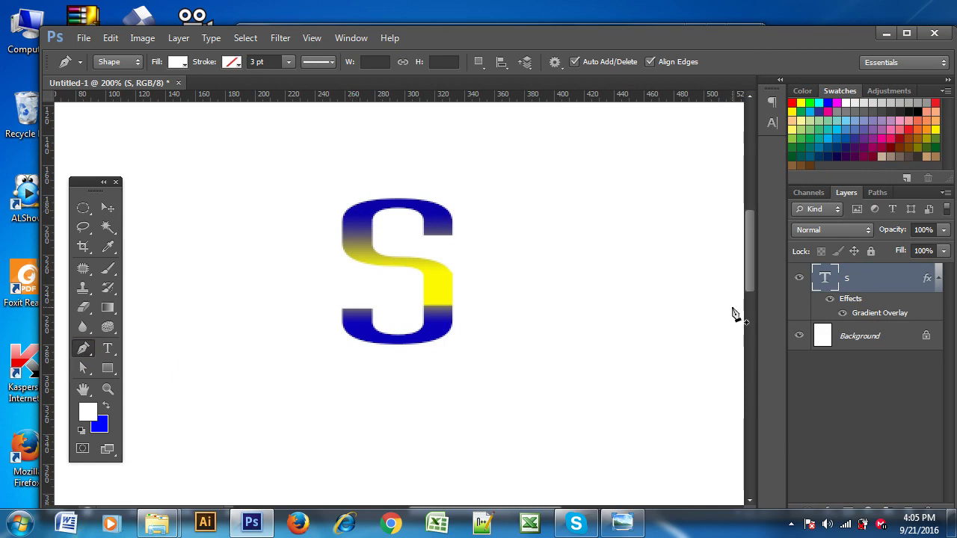
key("ctrl+minus")
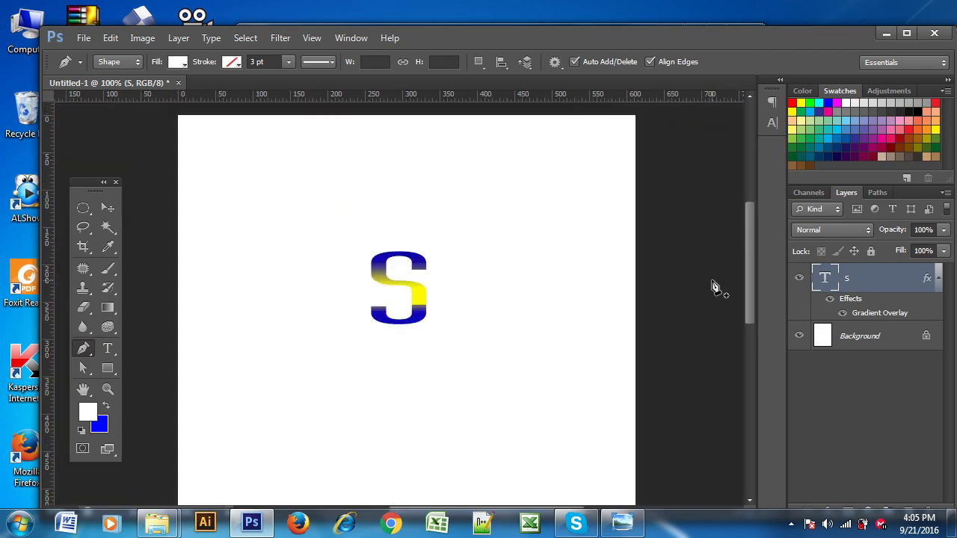
left_click(882, 334)
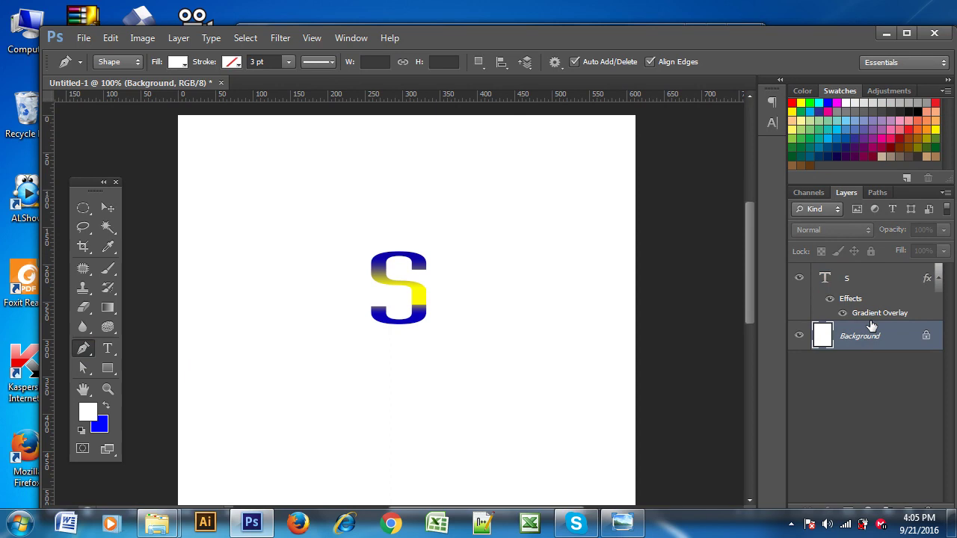
key("ctrl+BackSpace")
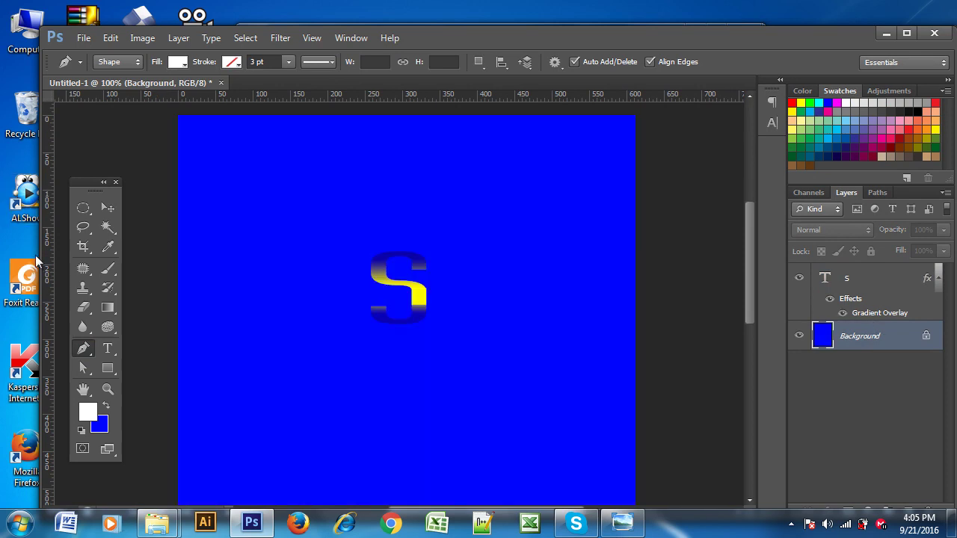
Step: Draw a white X-shaped four-pointed sparkle with the Pen tool in the canvas upper right
left_click(512, 194)
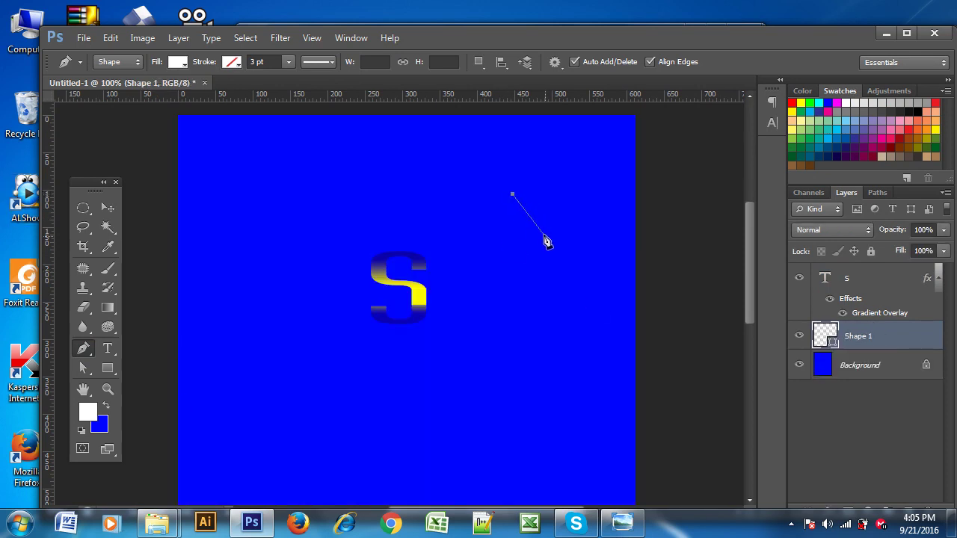
left_click(528, 217)
left_click(563, 189)
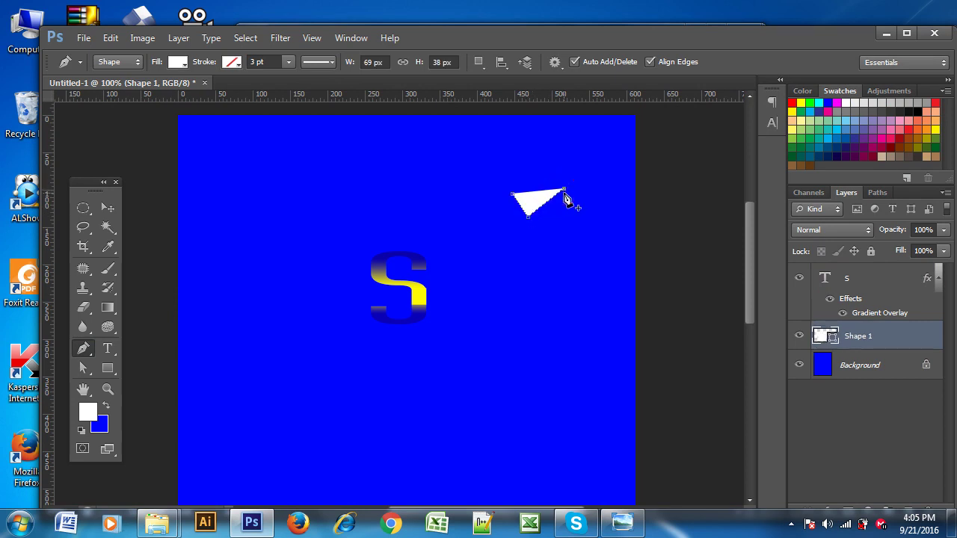
left_click_drag(566, 198, 545, 243)
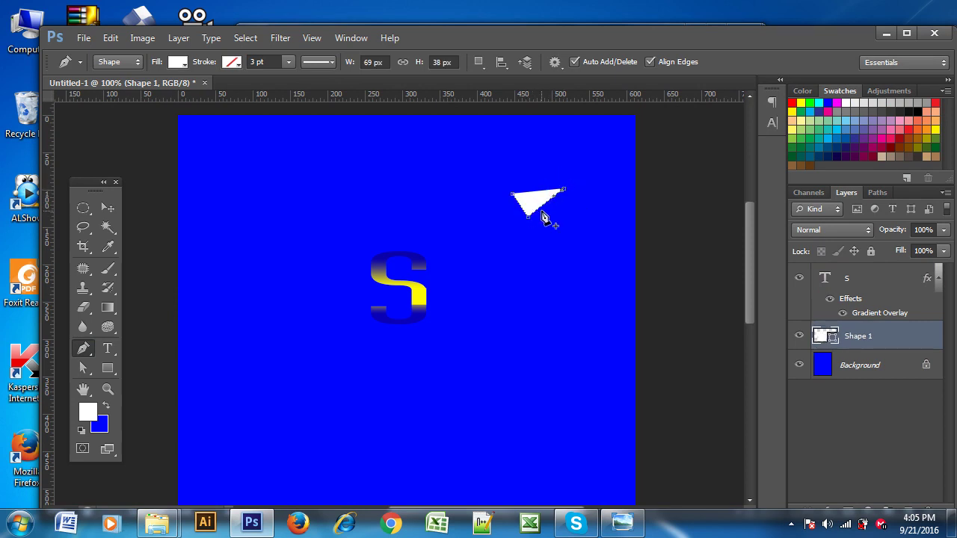
left_click(552, 248)
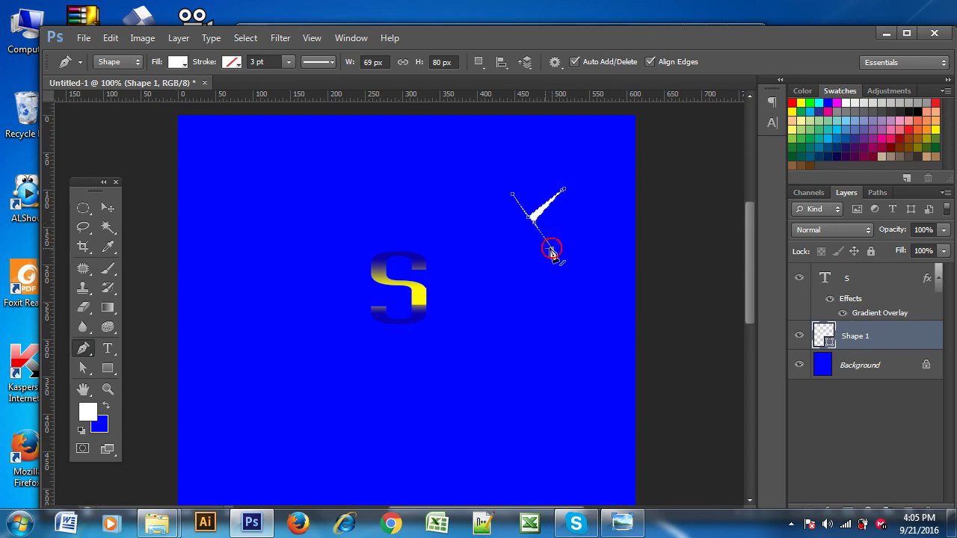
left_click(499, 256)
left_click(527, 216)
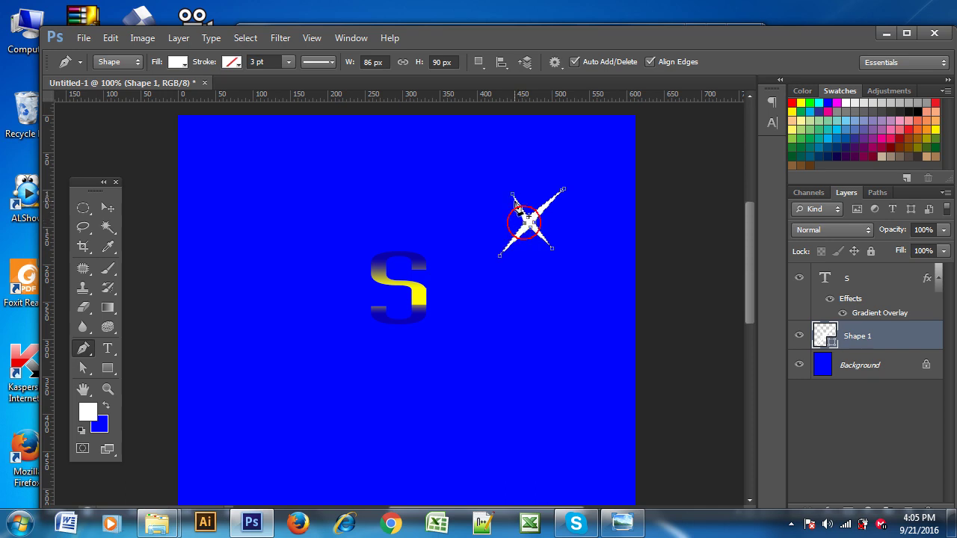
left_click(107, 207)
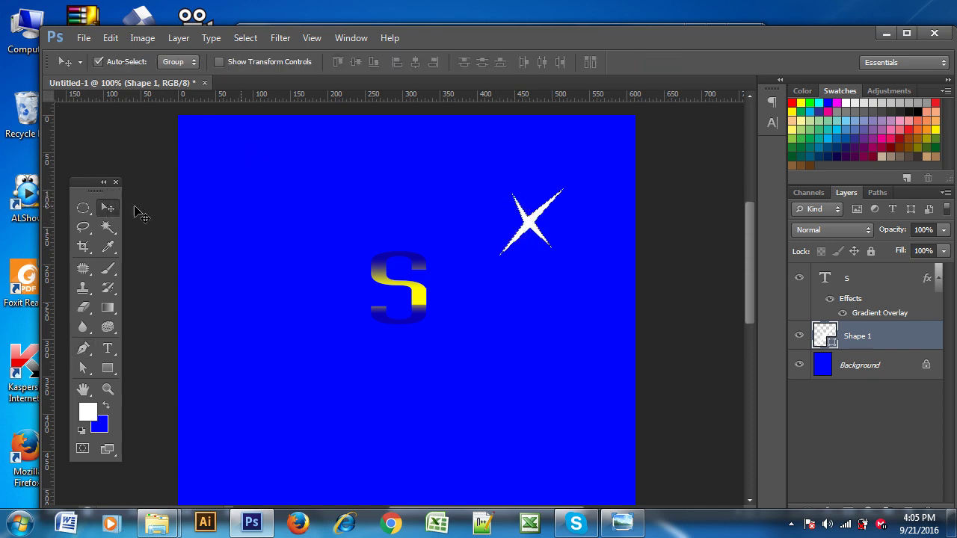
left_click(519, 268)
Step: Rasterize the Shape 1 sparkle layer
left_click(526, 225)
right_click(904, 336)
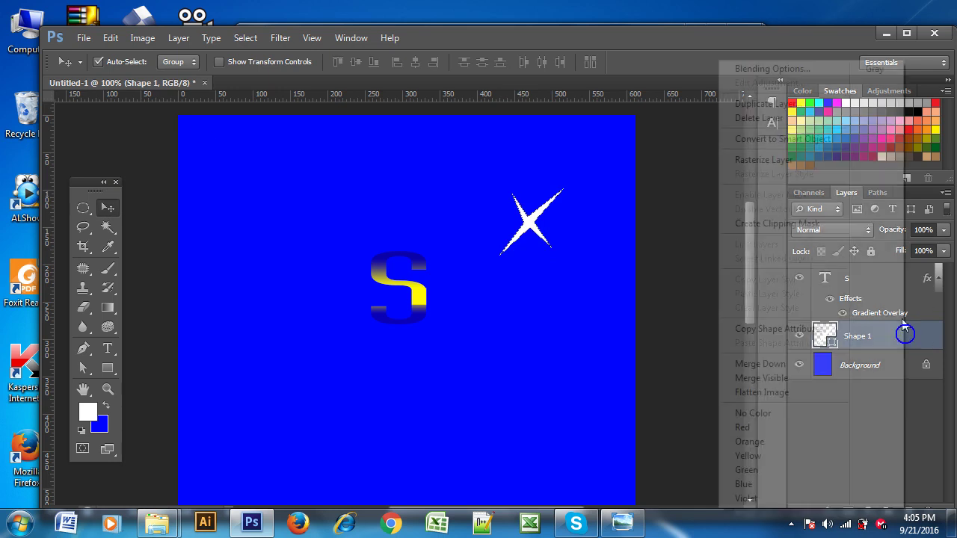
left_click(763, 160)
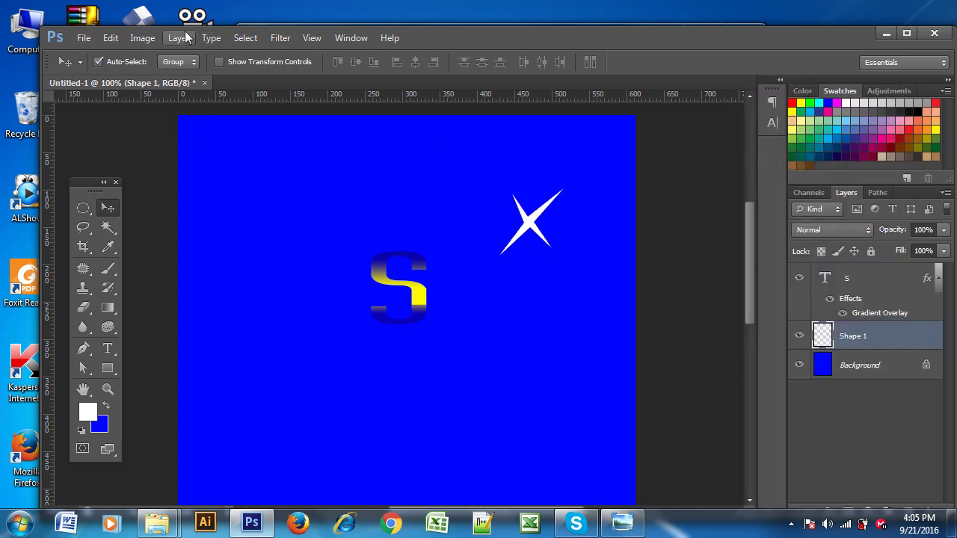
Step: Apply a Gaussian Blur with a 2.9-pixel radius to the sparkle
left_click(280, 38)
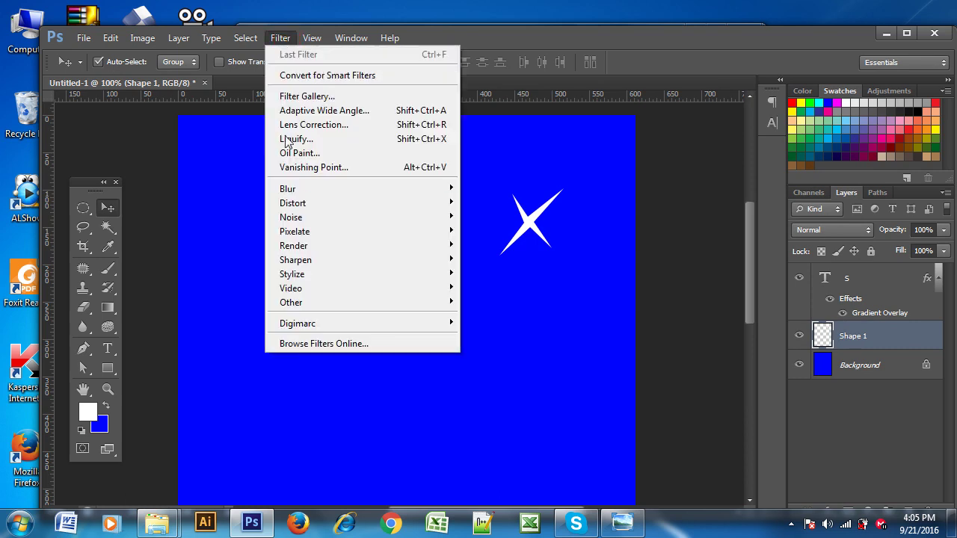
mouse_move(288, 188)
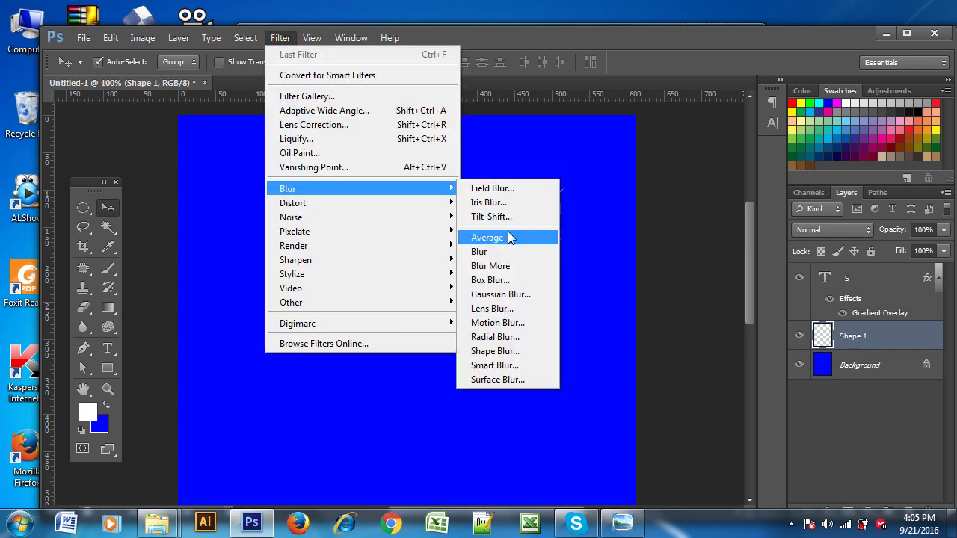
left_click(510, 294)
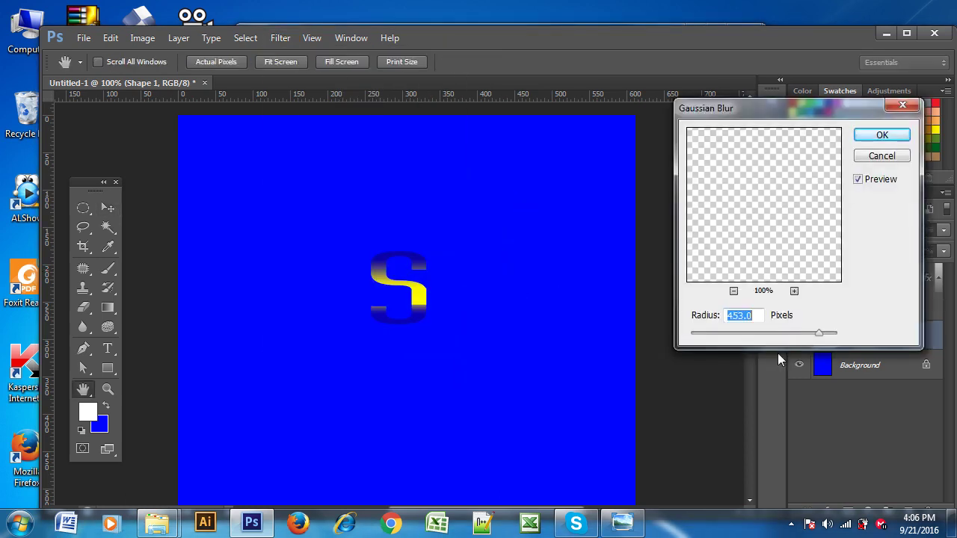
left_click_drag(819, 334, 725, 335)
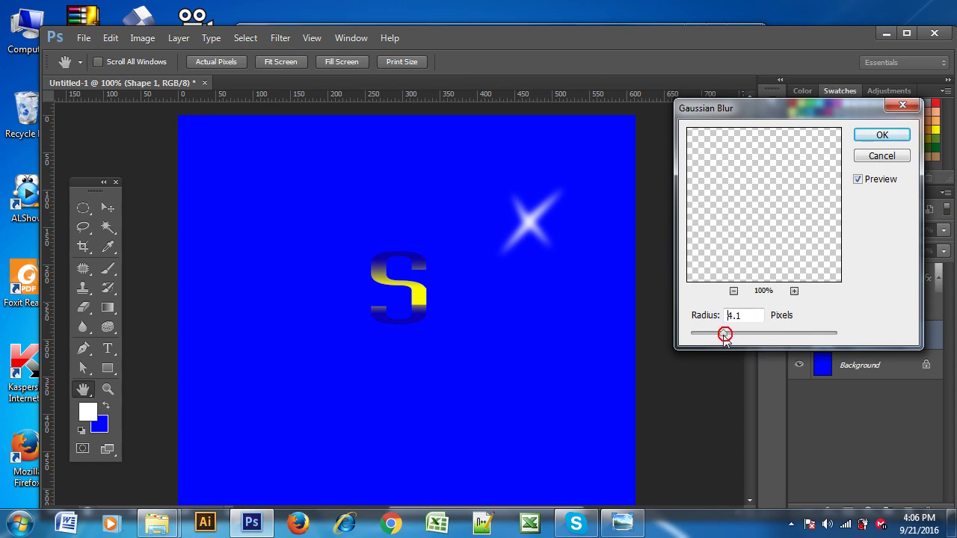
left_click_drag(724, 334, 713, 334)
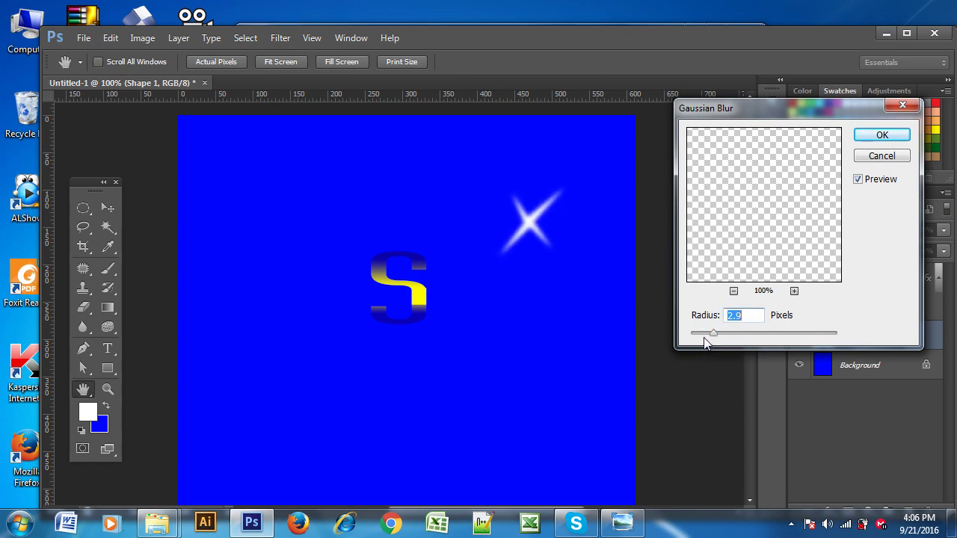
left_click(881, 135)
Step: Bring up the Fysis logo in Photo Viewer, panning and zooming out to study its sparkle
key("v")
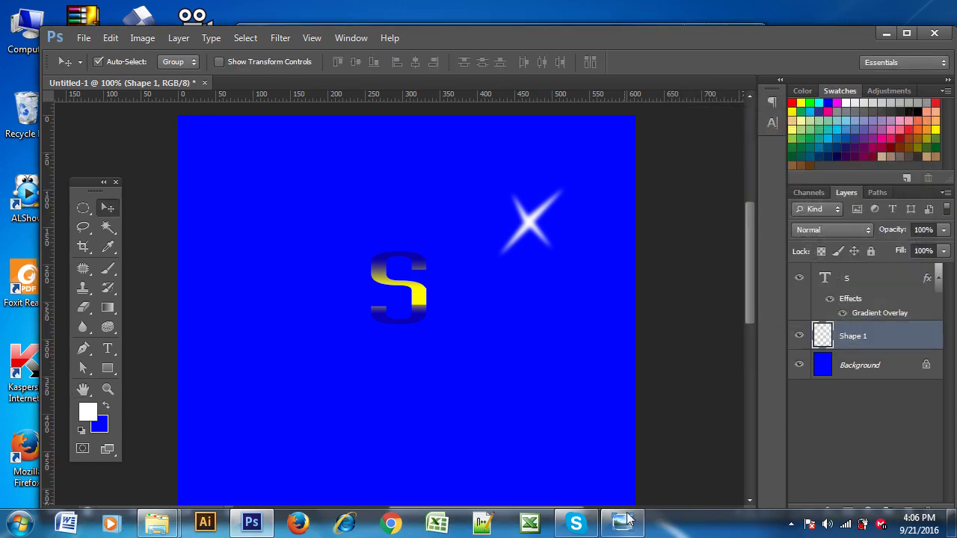
left_click(622, 521)
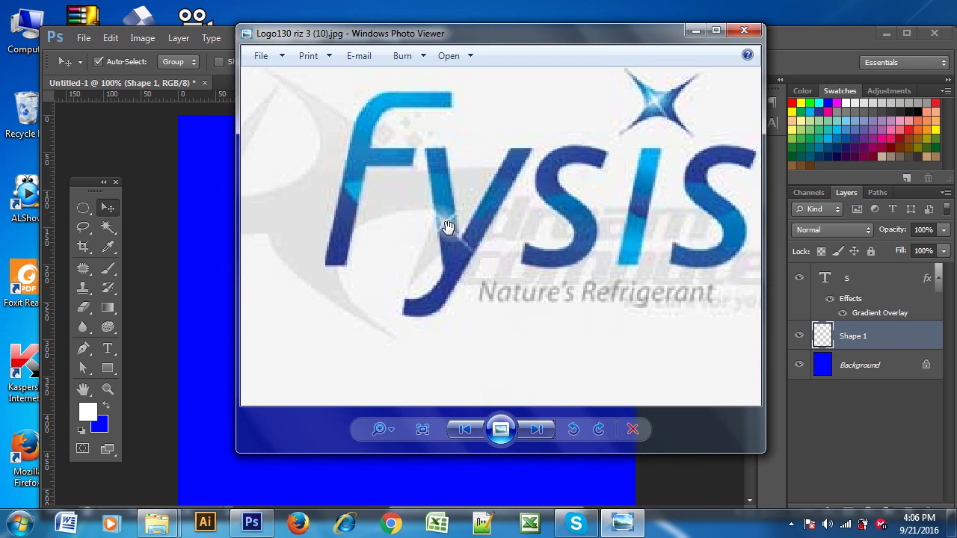
mouse_move(666, 145)
left_mouse_down()
mouse_move(552, 237)
mouse_move(572, 210)
mouse_move(619, 194)
mouse_move(639, 174)
left_mouse_up()
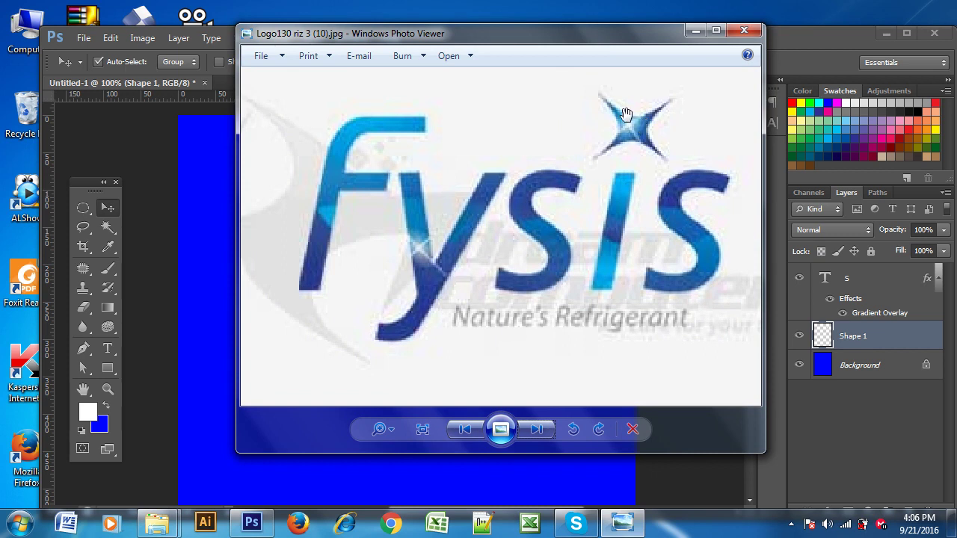
scroll(620, 165, "down", 1)
scroll(588, 213, "down", 1)
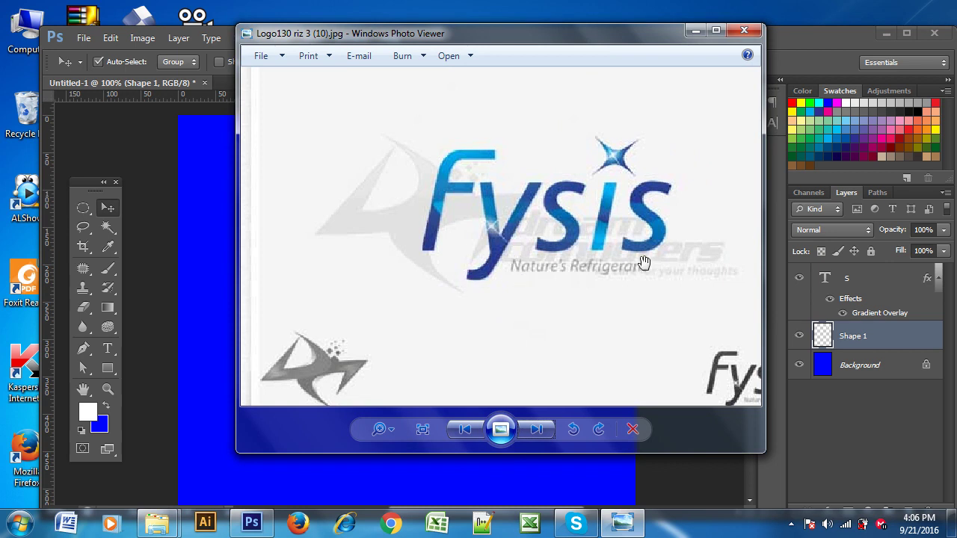
left_click_drag(644, 263, 587, 258)
Step: Open the blue flyer image and zoom in and out around its circle
left_click(538, 430)
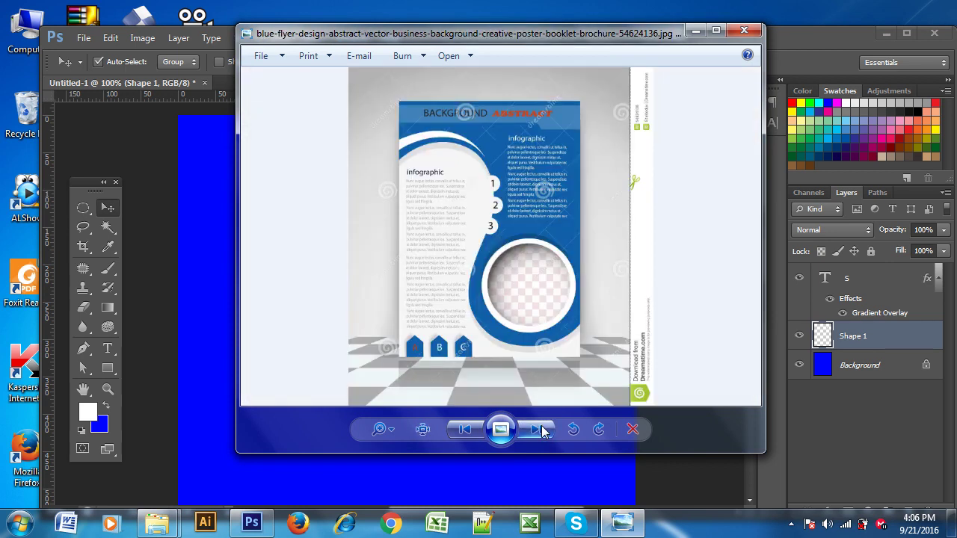
scroll(517, 320, "up", 3)
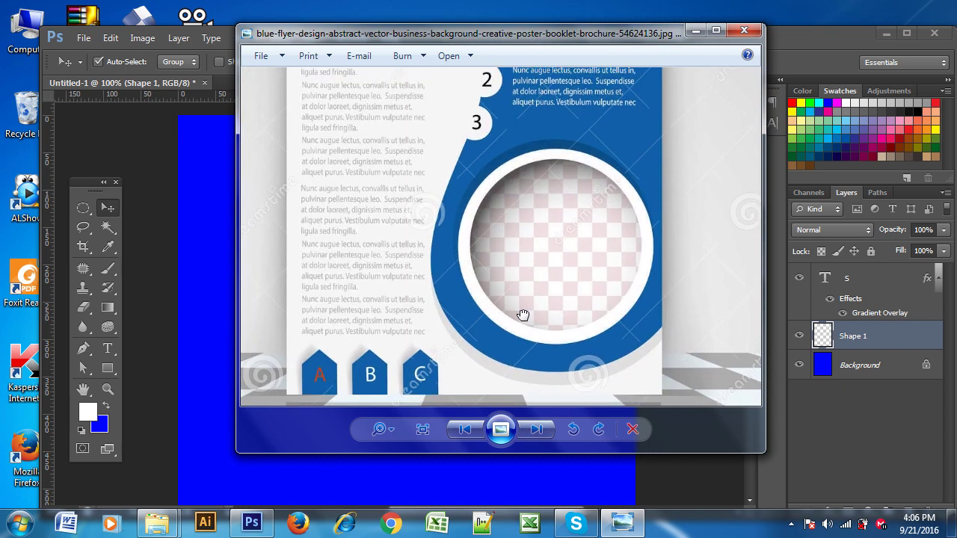
scroll(521, 317, "down", 1)
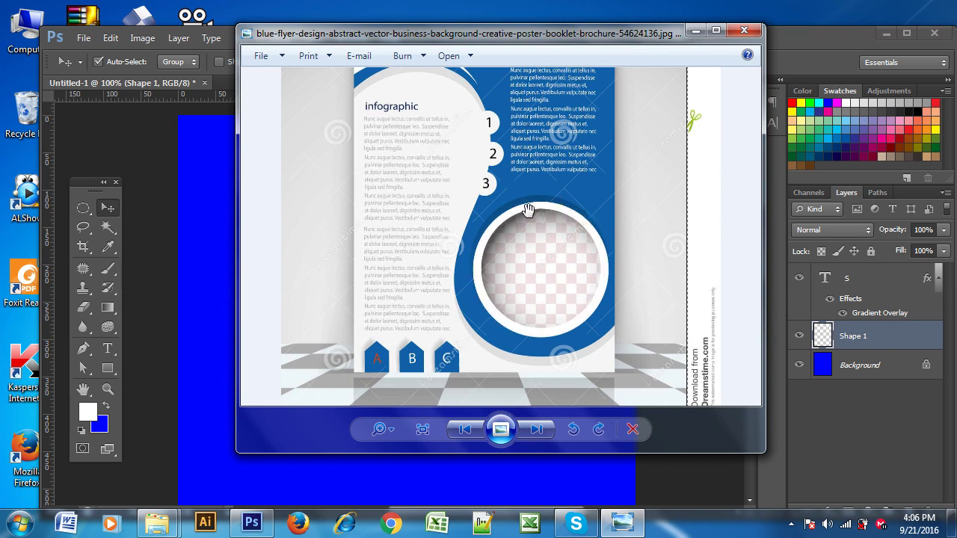
scroll(526, 215, "down", 2)
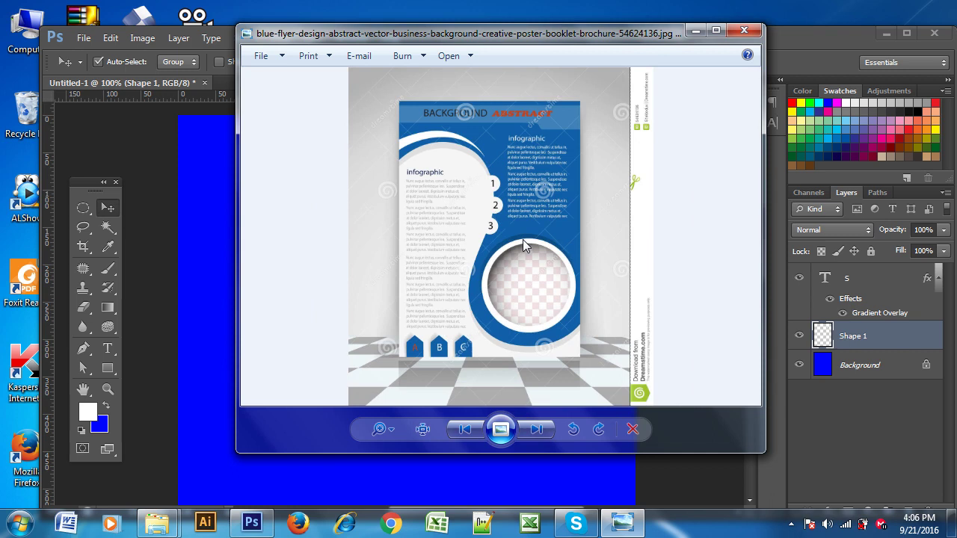
scroll(551, 285, "up", 2)
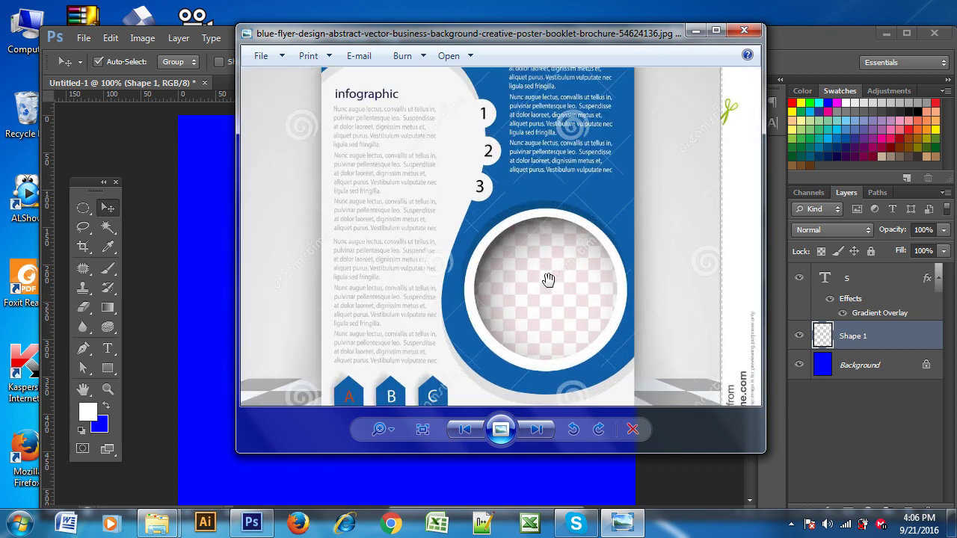
scroll(541, 304, "up", 1)
left_click_drag(505, 273, 504, 286)
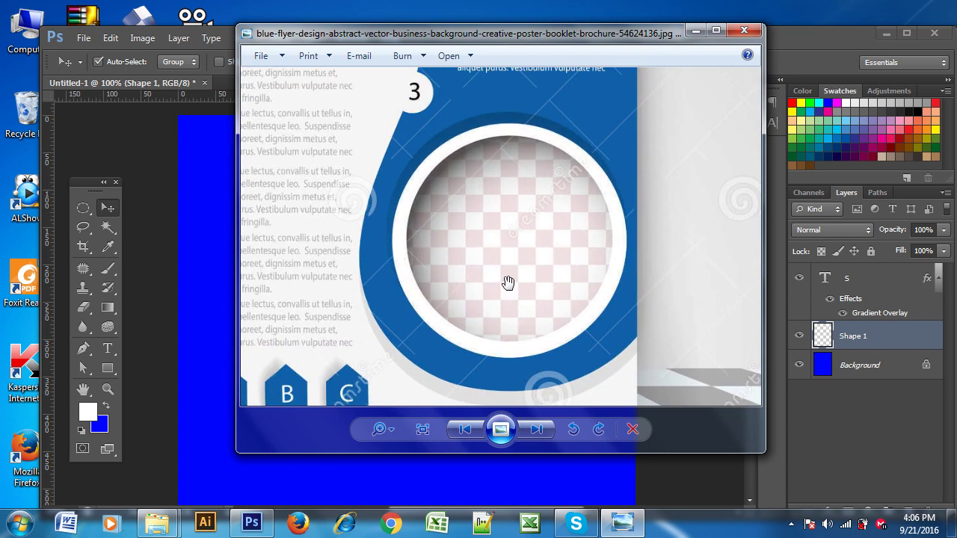
scroll(514, 280, "down", 1)
scroll(514, 302, "down", 1)
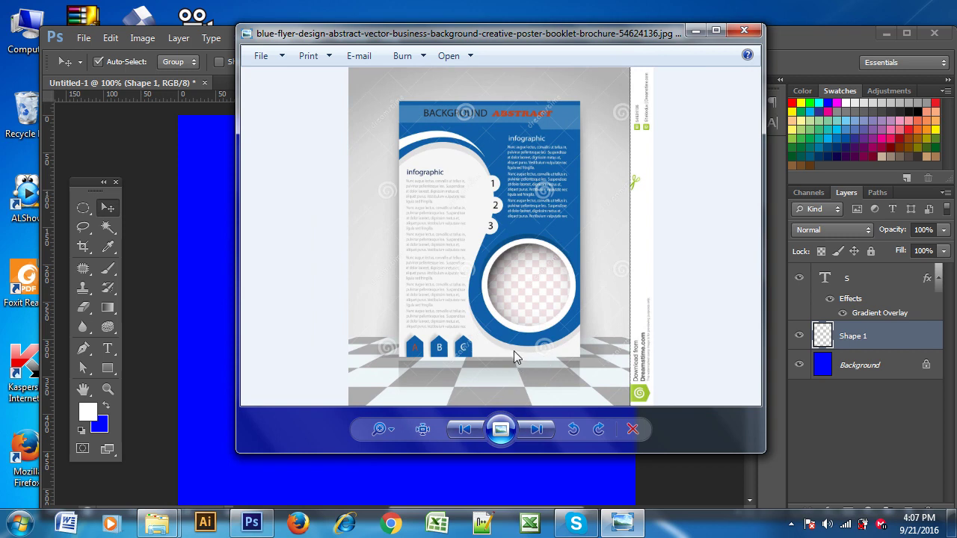
scroll(514, 351, "up", 1)
scroll(497, 385, "down", 1)
scroll(418, 357, "up", 1)
scroll(414, 357, "up", 1)
scroll(412, 356, "up", 1)
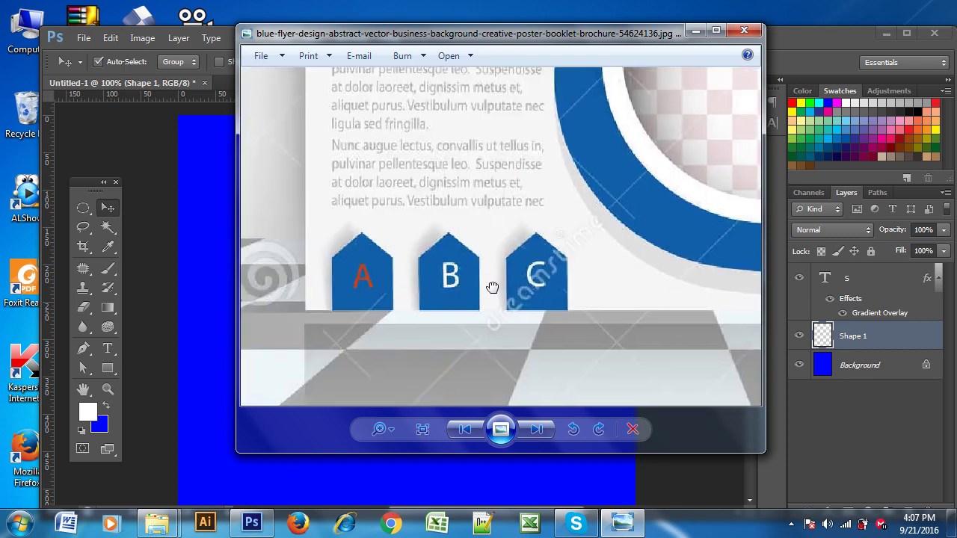
scroll(456, 277, "up", 1)
Step: Pan across the flyer's A B C tabs and checkerboard circle, then return to Photoshop
left_click_drag(416, 275, 529, 287)
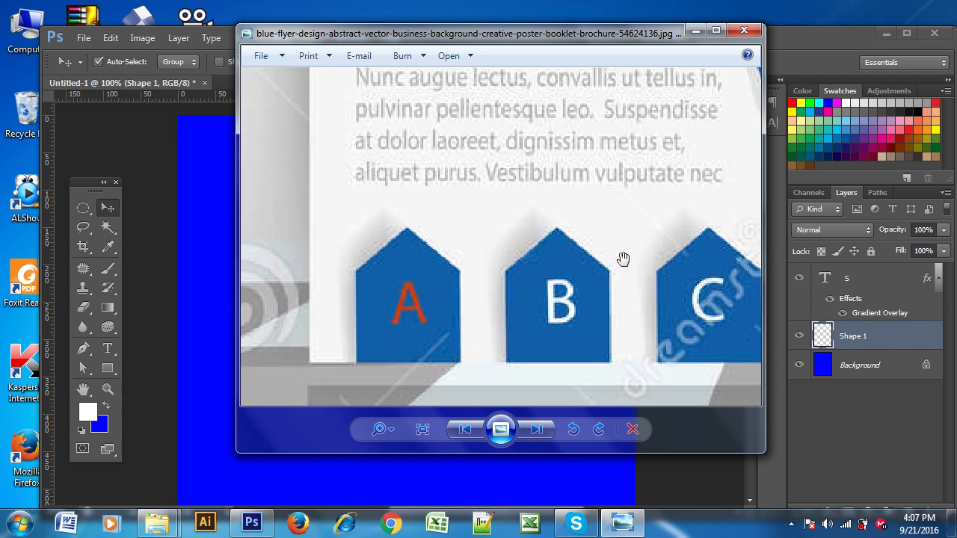
mouse_move(568, 329)
left_mouse_down()
mouse_move(593, 252)
mouse_move(487, 273)
left_mouse_up()
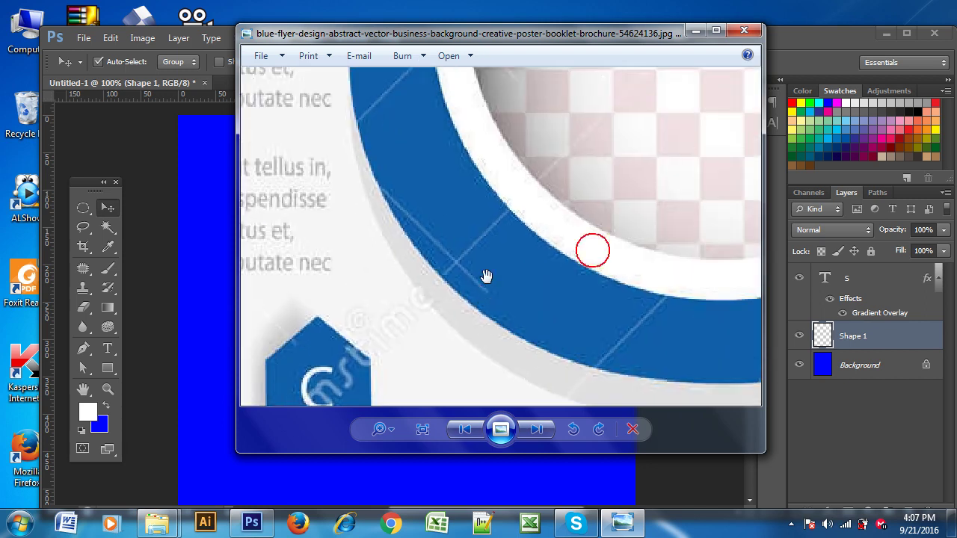
scroll(574, 230, "up", 1)
scroll(575, 231, "down", 1)
left_click_drag(474, 100, 474, 248)
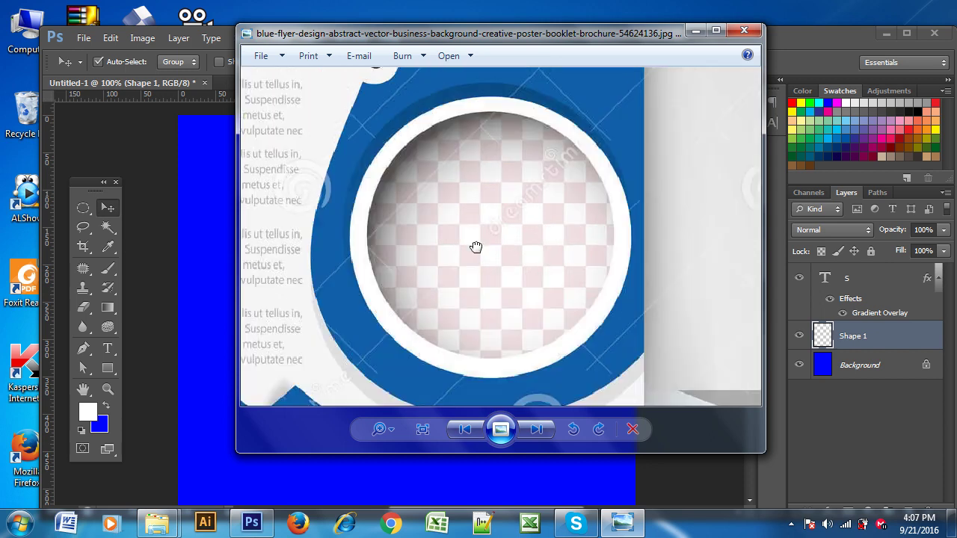
scroll(476, 244, "up", 1)
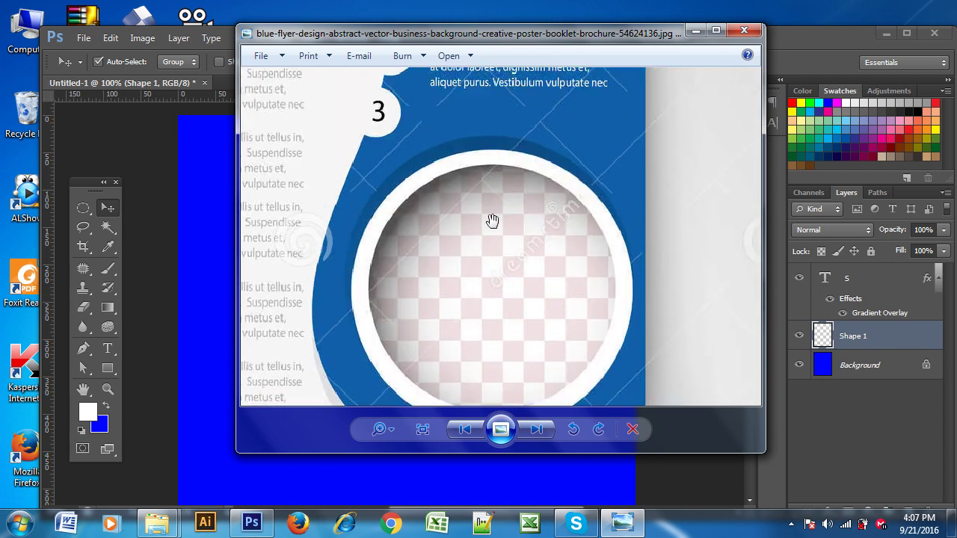
scroll(493, 232, "down", 1)
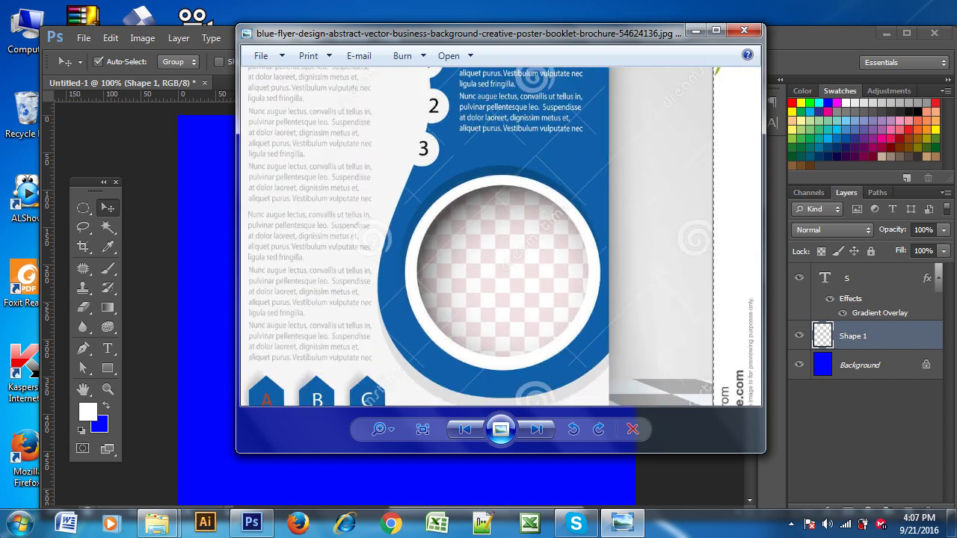
left_click(252, 523)
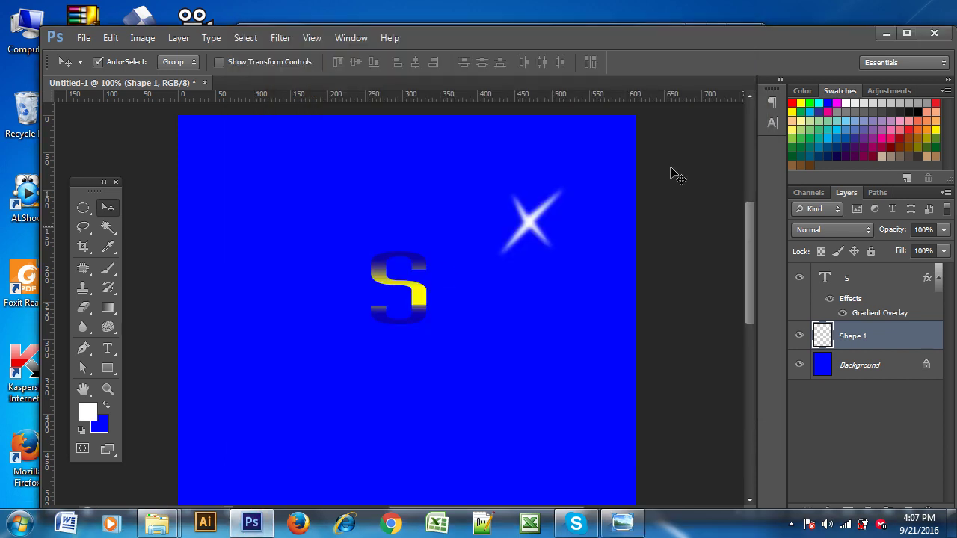
Step: Delete the sparkle and S layers and zoom out on the blue page
key("Delete")
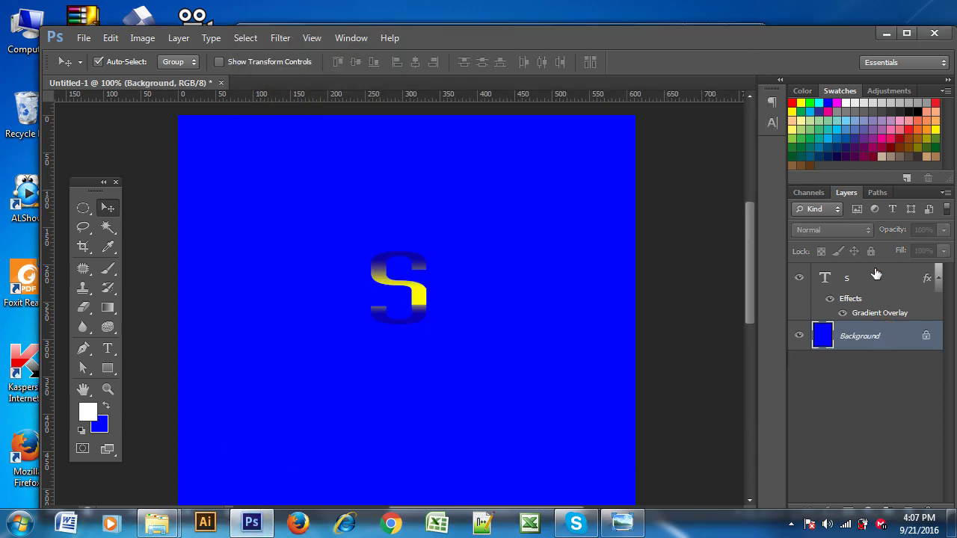
left_click(876, 275)
key("Delete")
key("ctrl+minus")
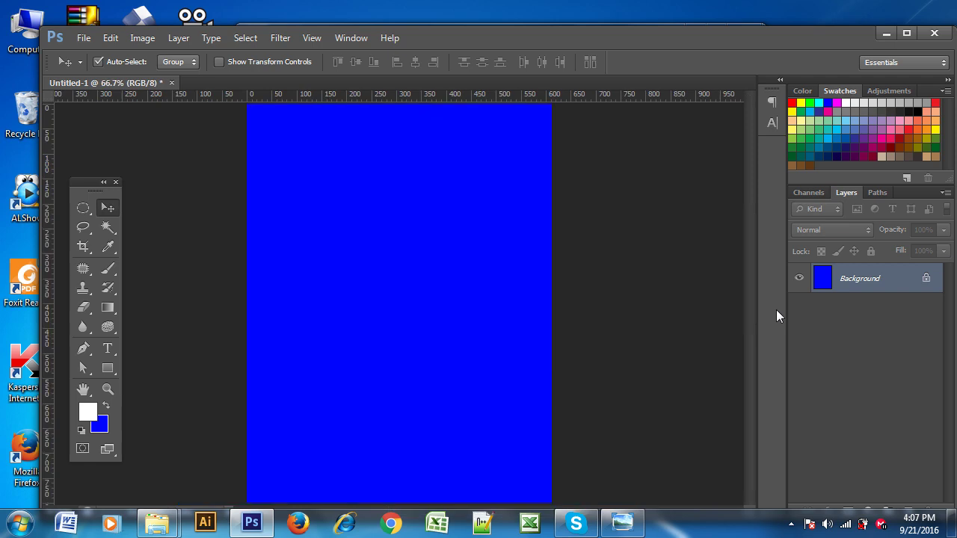
key("ctrl+minus")
key("ctrl+minus")
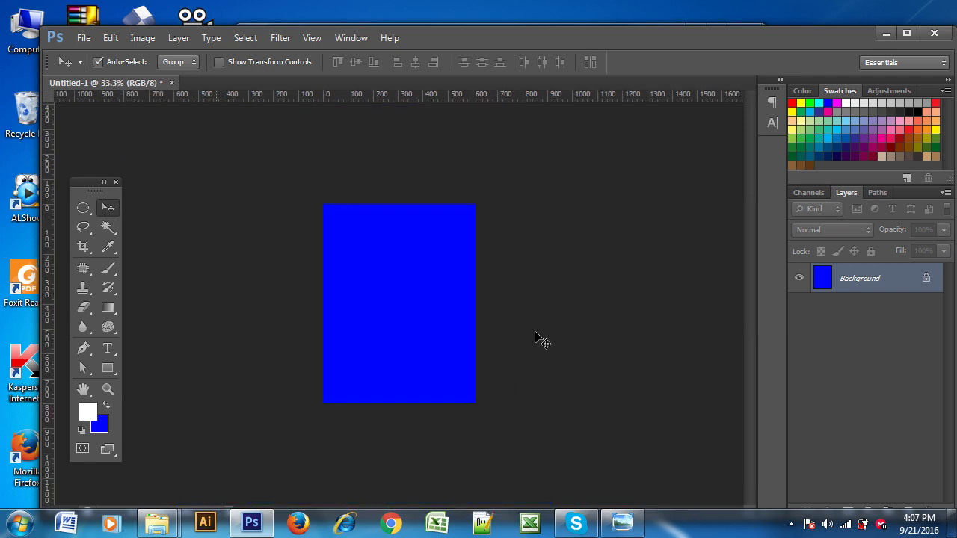
Step: Start a white Pen shape at the page's left edge, curving it down toward the bottom
left_click(83, 349)
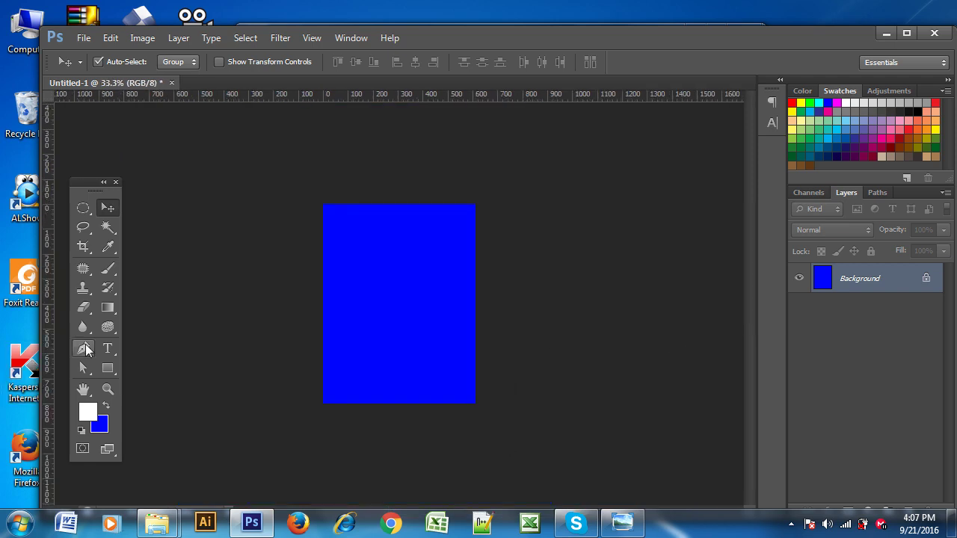
left_click(327, 242)
left_click_drag(398, 250, 419, 279)
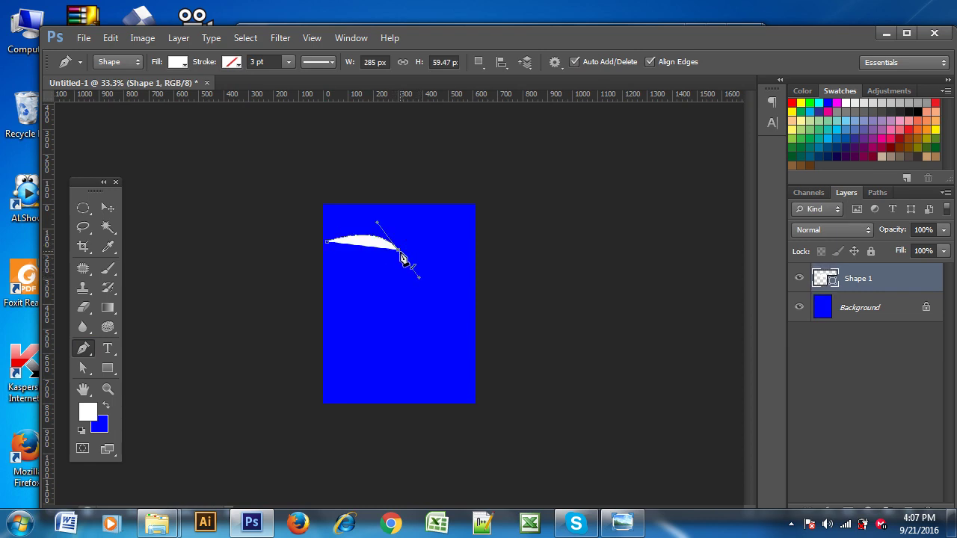
left_click_drag(402, 336, 375, 374)
left_click(402, 334, "alt")
left_click_drag(435, 396, 495, 412)
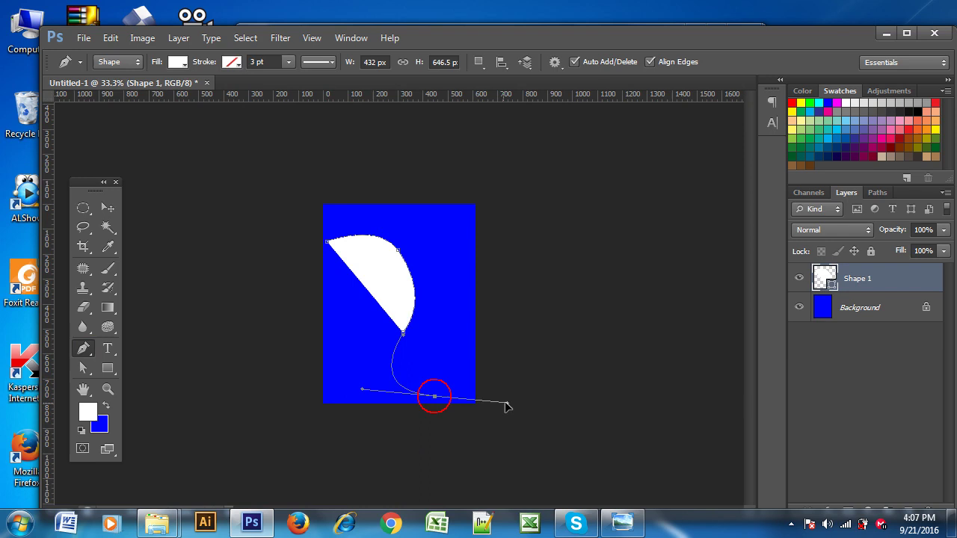
Step: Curve the shape back up the right side and close it through the top corners
left_click(435, 396, "alt")
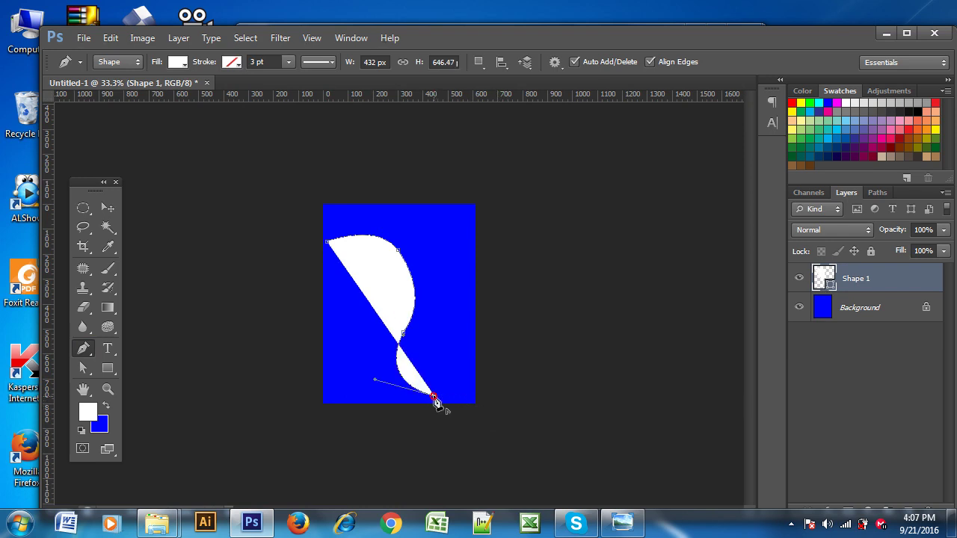
left_click_drag(473, 346, 480, 313)
left_click(473, 346, "alt")
left_click(475, 205)
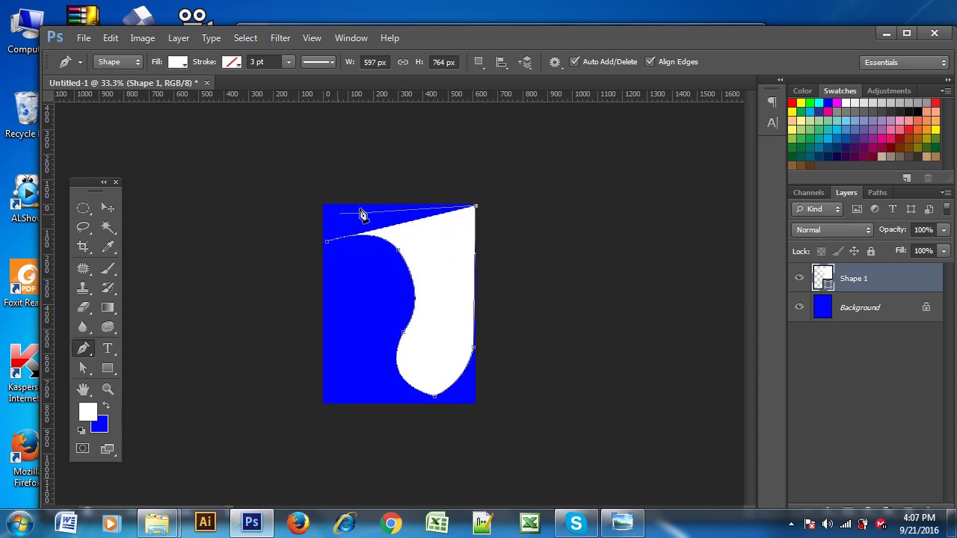
left_click(322, 202)
left_click(325, 247)
left_click(107, 207)
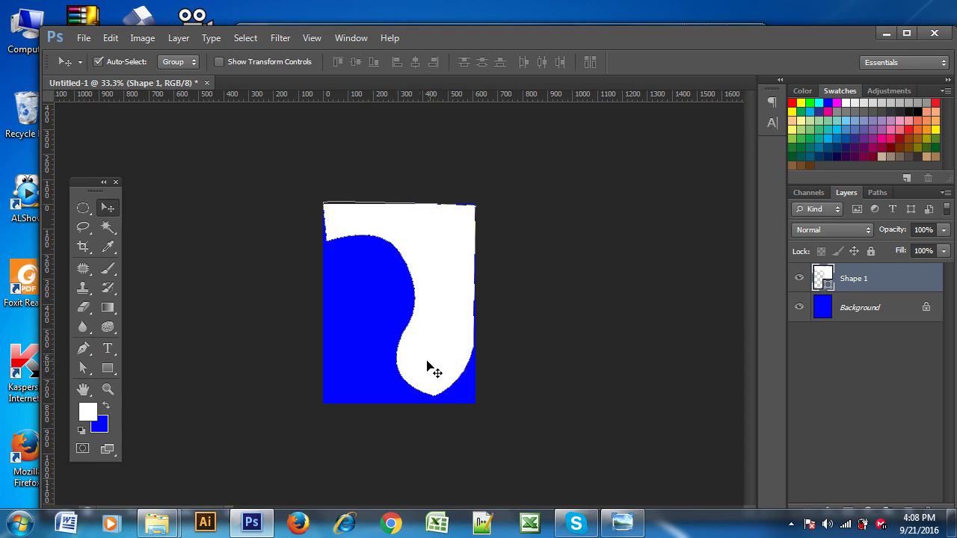
Step: Draw a circle with the Ellipse tool and move it into the white shape's lower curve
left_click(892, 282, "ctrl")
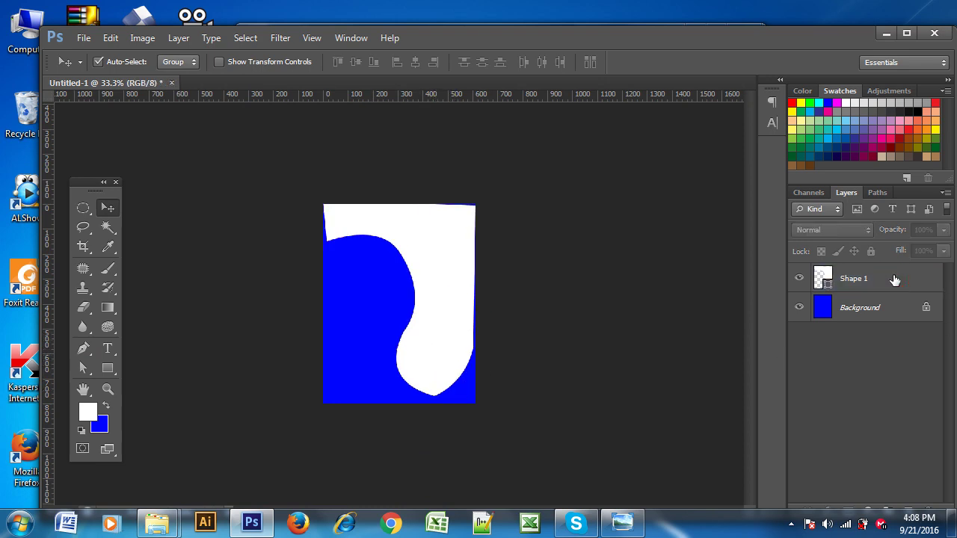
left_click(890, 281)
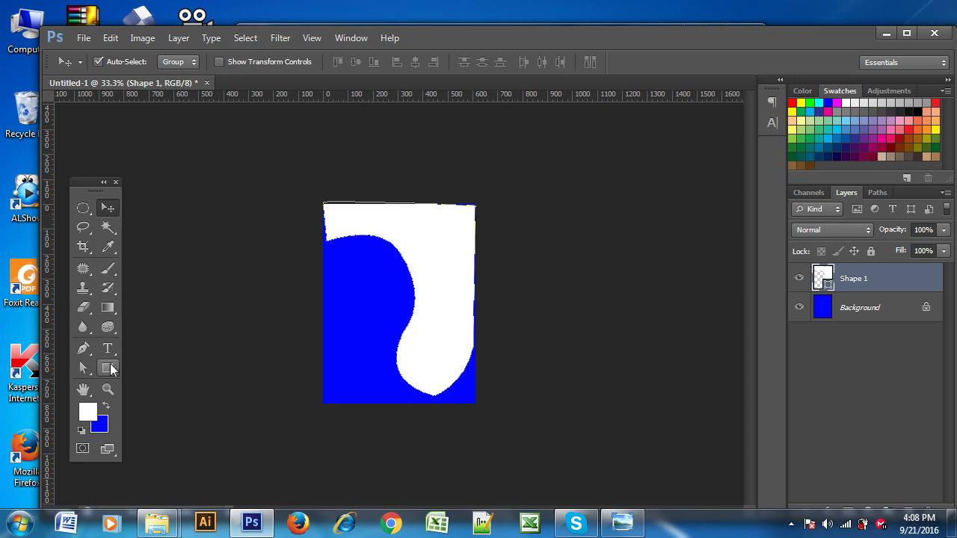
left_click(107, 369)
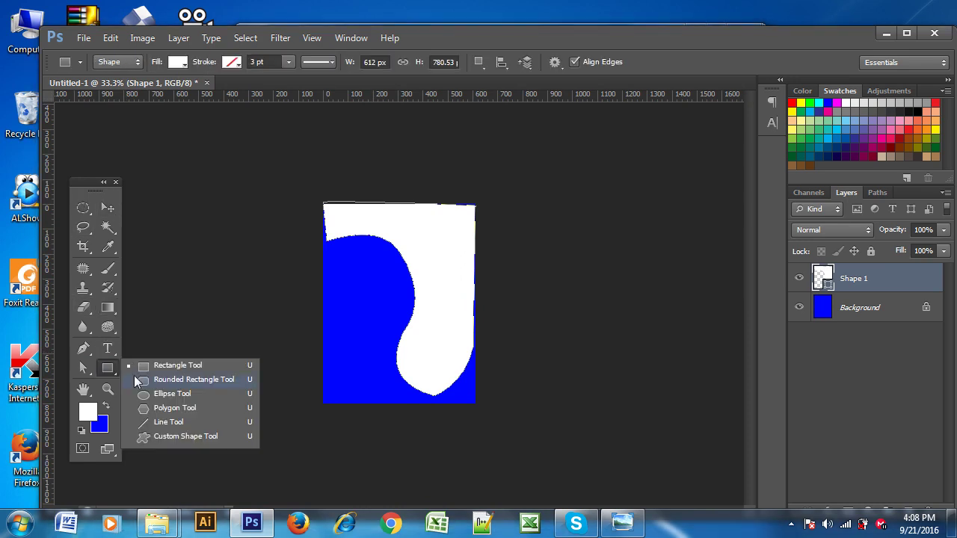
left_click(155, 395)
mouse_move(430, 345)
left_mouse_down()
mouse_move(487, 396)
mouse_move(495, 384)
mouse_move(502, 390)
left_mouse_up()
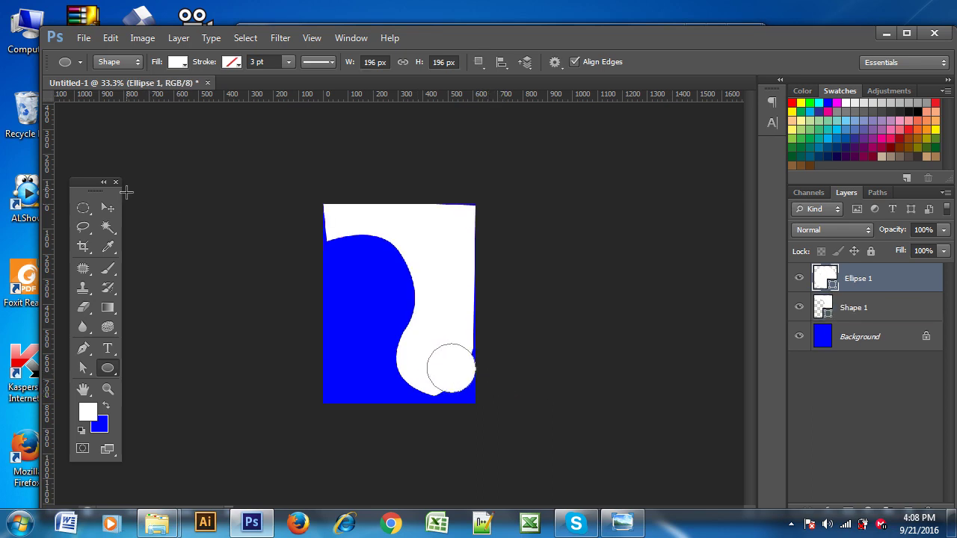
left_click(108, 209)
left_click_drag(452, 368, 433, 349)
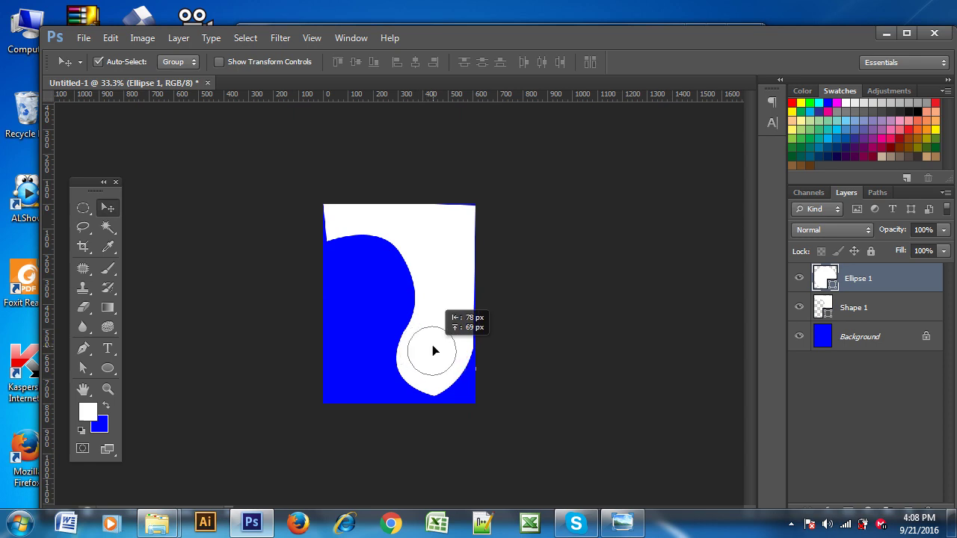
Step: Zoom in, fill the circle magenta, then bring the brochure image to the front
key("ctrl+plus")
left_click(487, 353)
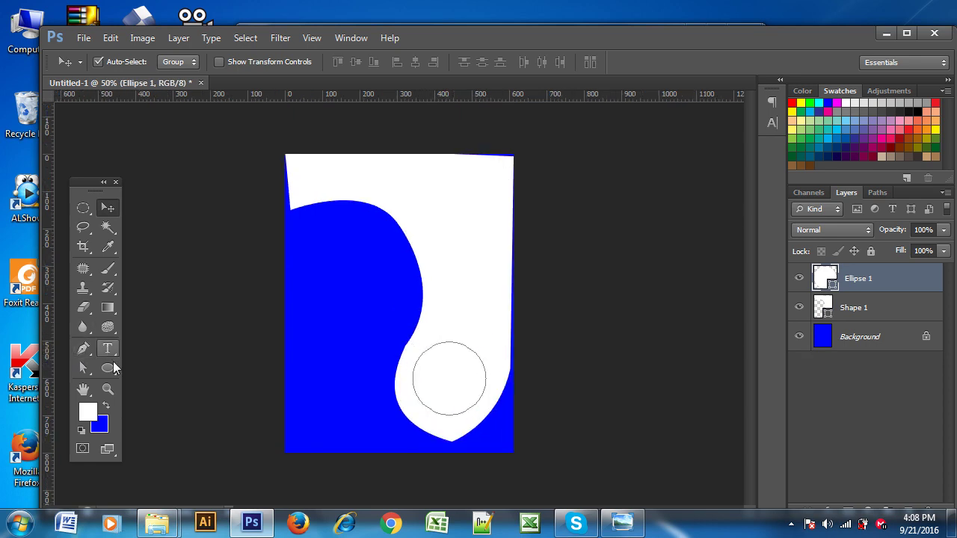
left_click(108, 368)
left_click(184, 64)
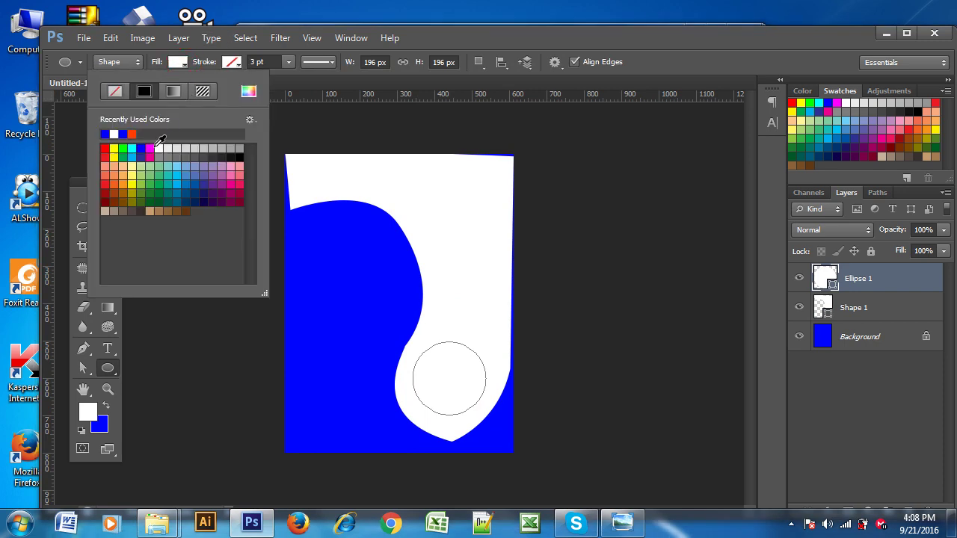
left_click(149, 148)
left_click(107, 370)
left_click(108, 208)
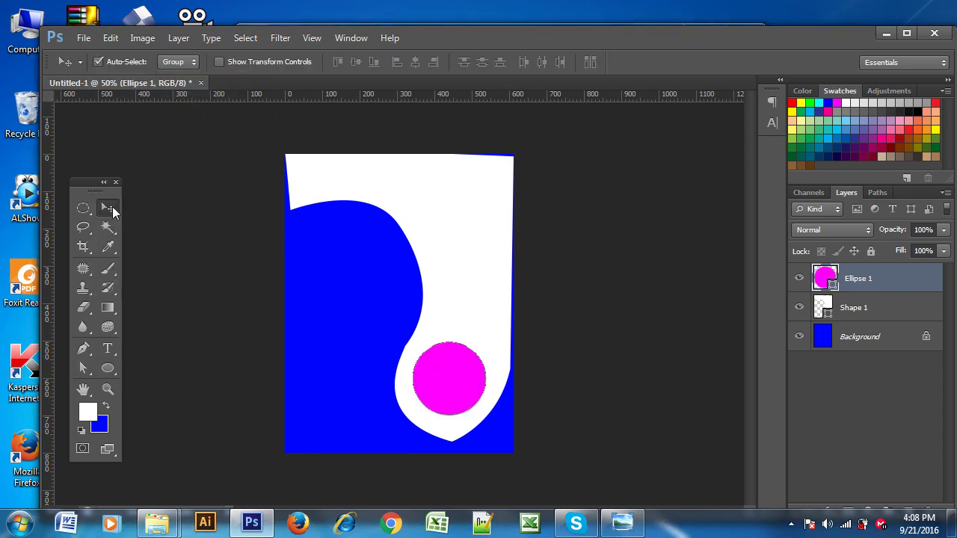
left_click(564, 330)
left_click(609, 517)
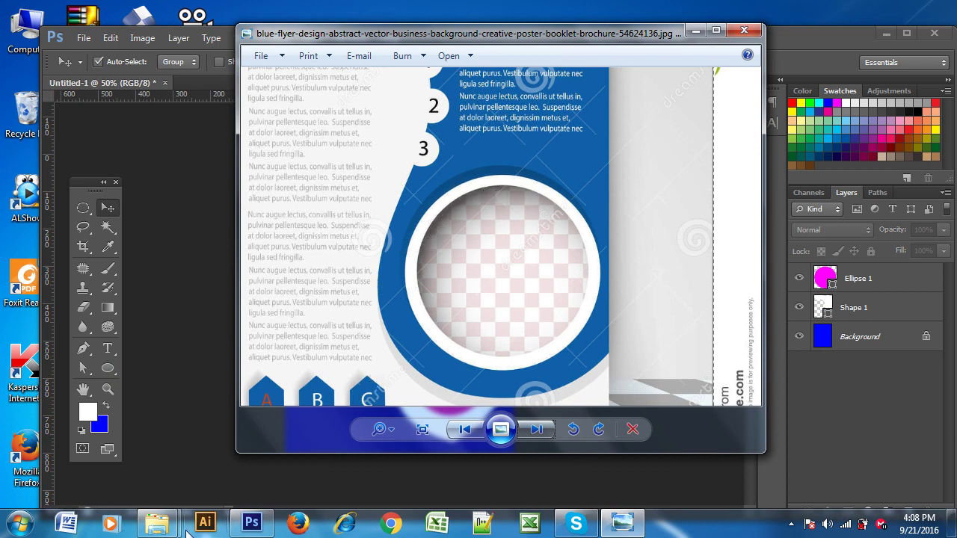
Step: Compare the design against the brochure, returning to Photoshop with the magenta circle layer selected
left_click(251, 524)
left_click(488, 216)
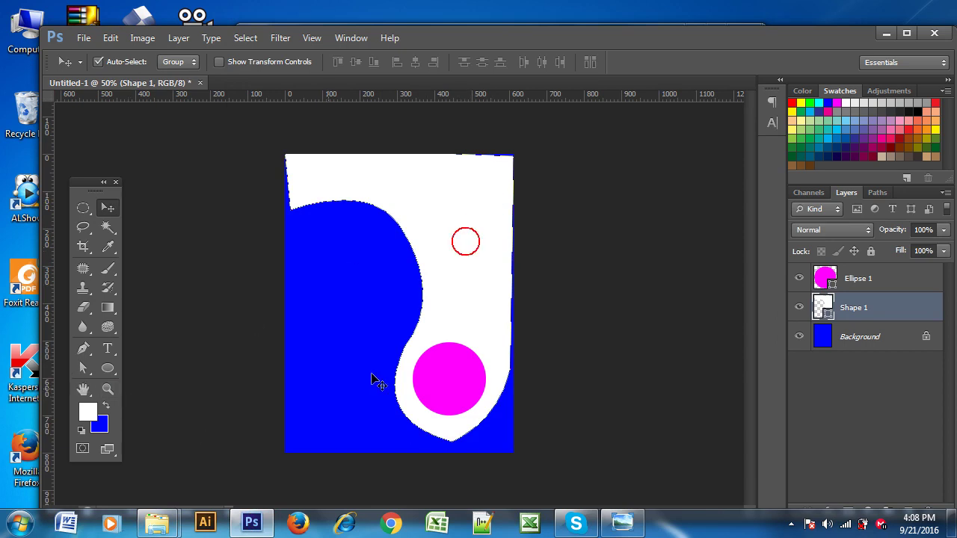
left_click(622, 521)
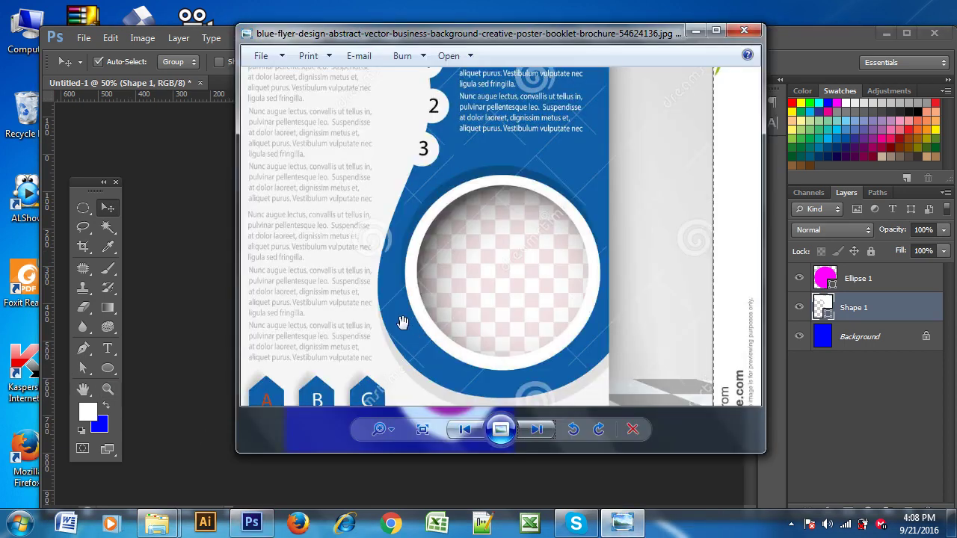
left_click(251, 523)
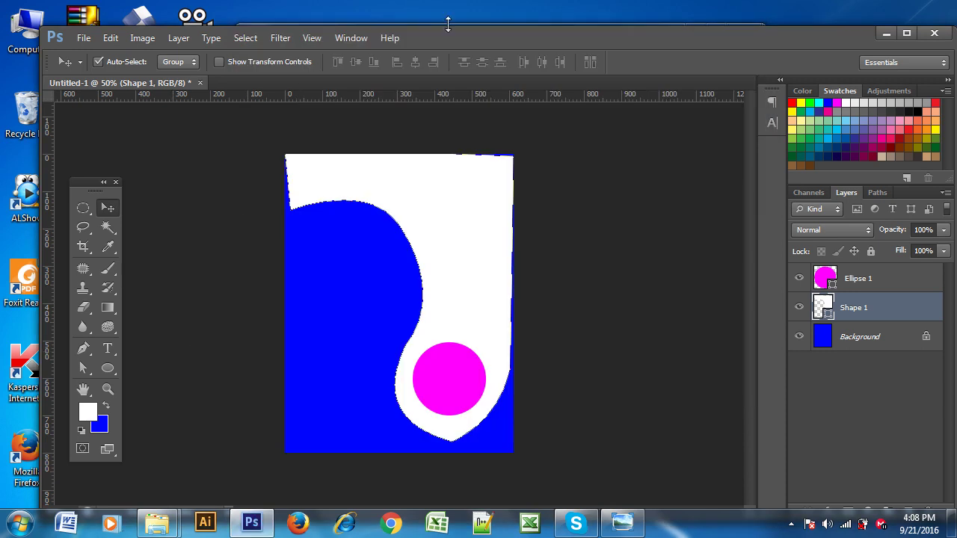
left_click(447, 374)
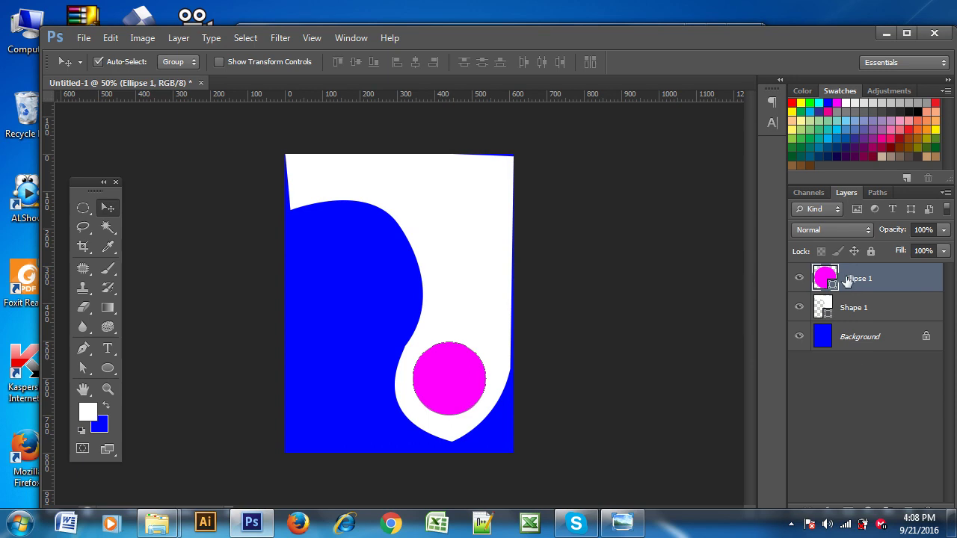
Step: Duplicate the magenta circle layer and shrink the copy to about 84%
key("ctrl+j")
key("ctrl+t")
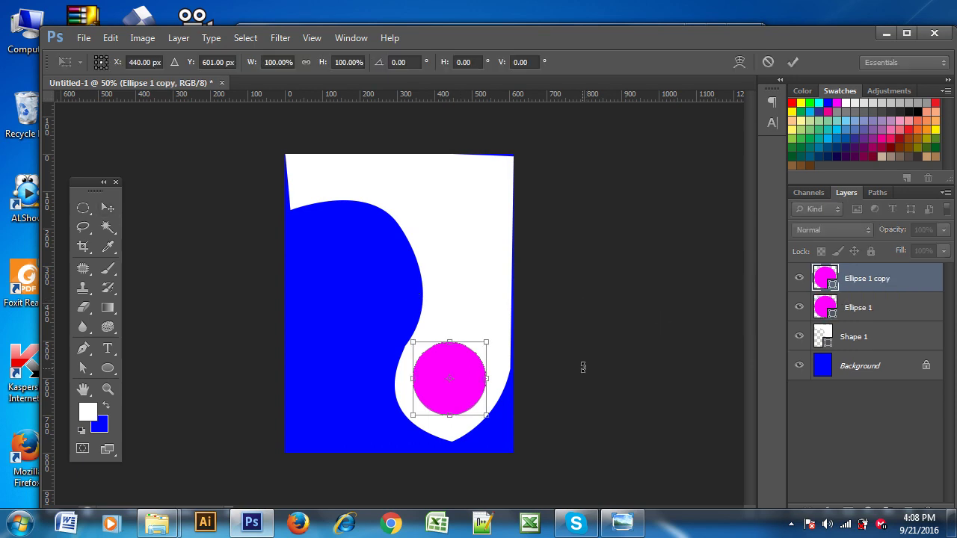
left_click_drag(488, 342, 482, 349)
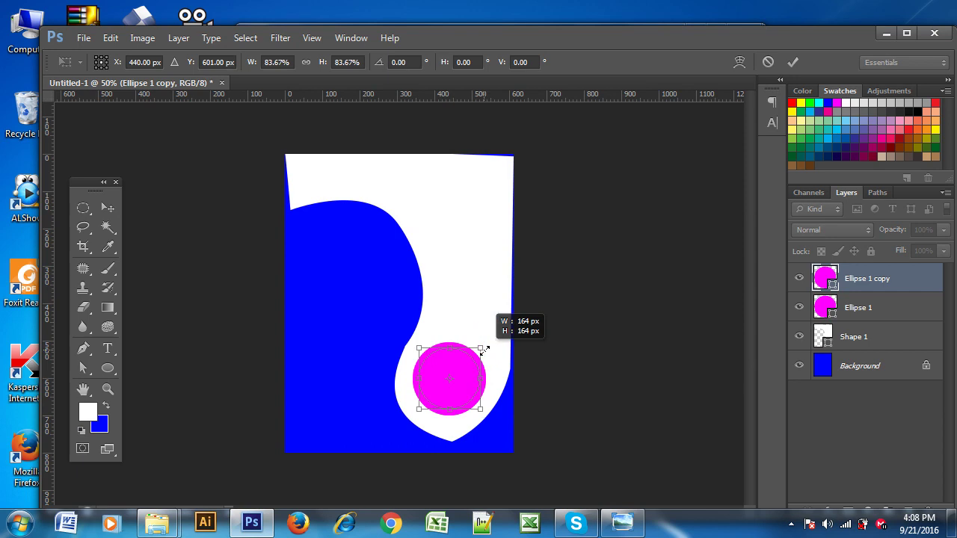
key("Return")
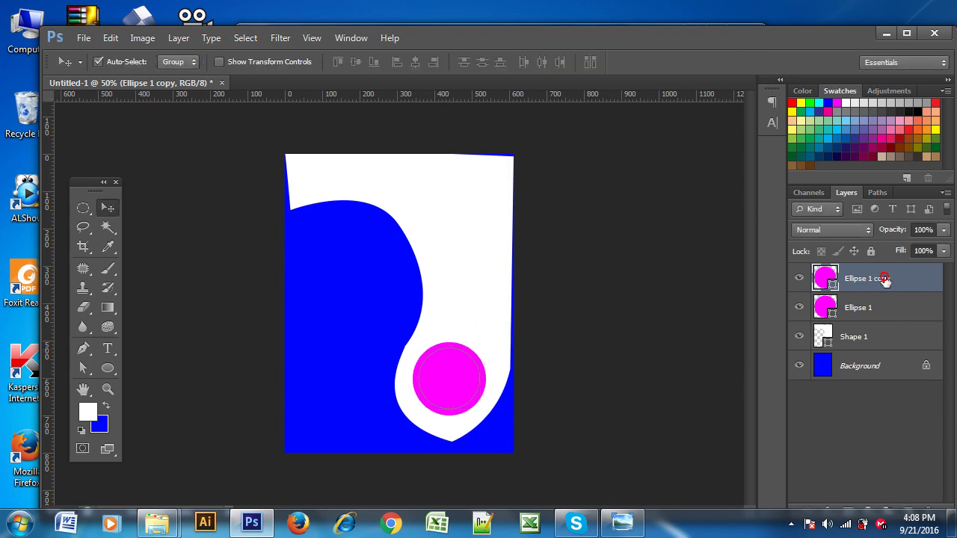
Step: Rasterize both circle layers and the white shape layer together
left_click(897, 307, "ctrl")
left_click(891, 336, "ctrl")
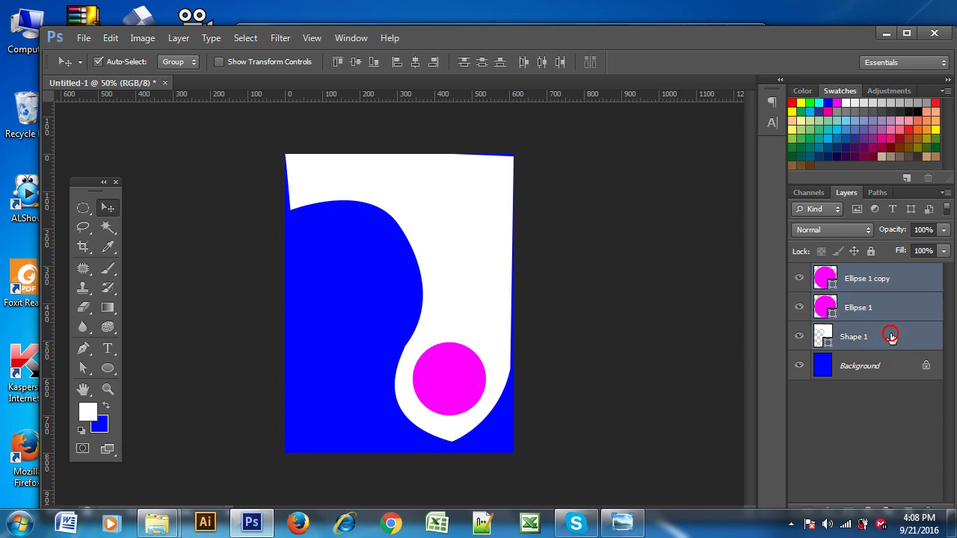
right_click(912, 280)
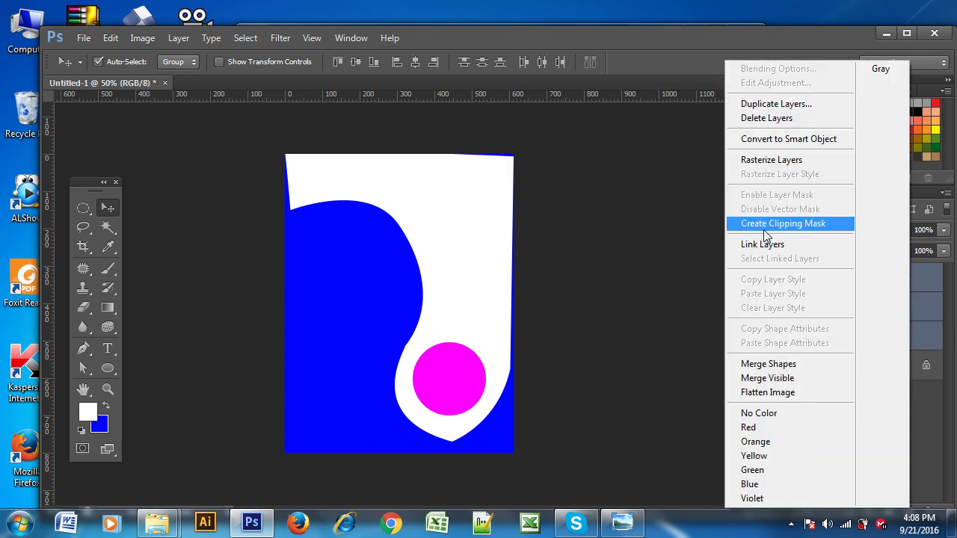
left_click(774, 159)
Step: Load the smaller circle's outline onto the original circle layer, then hide the copy
left_click(626, 317)
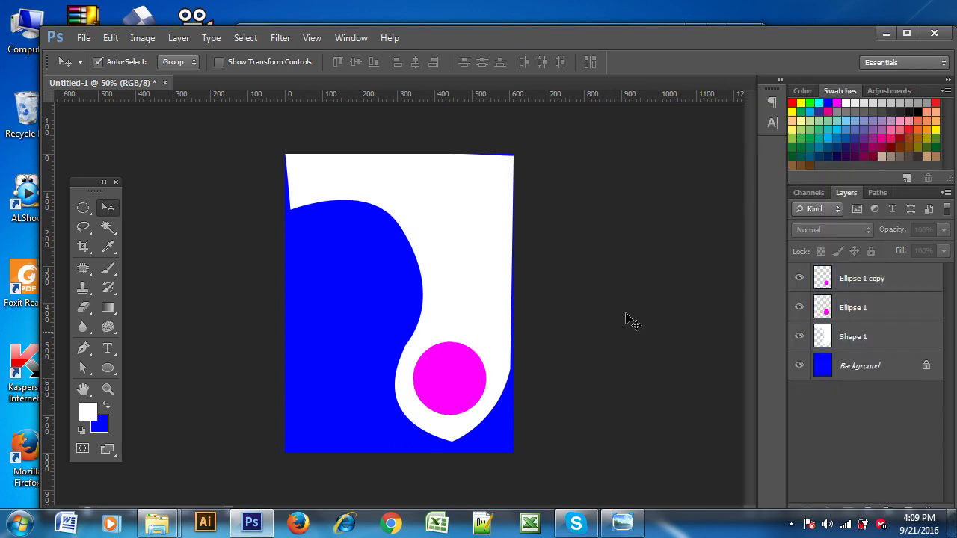
left_click(884, 321)
left_click(452, 375)
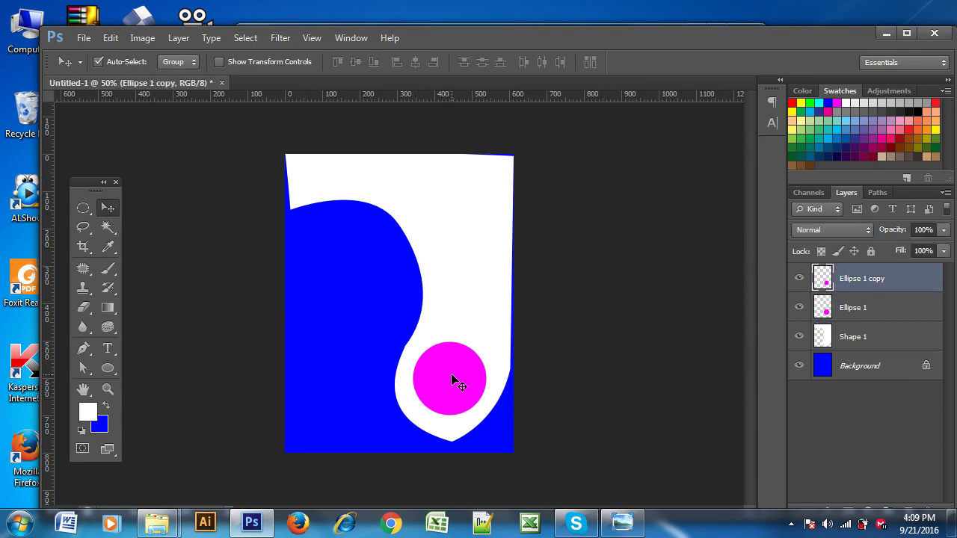
left_click(836, 286, "ctrl")
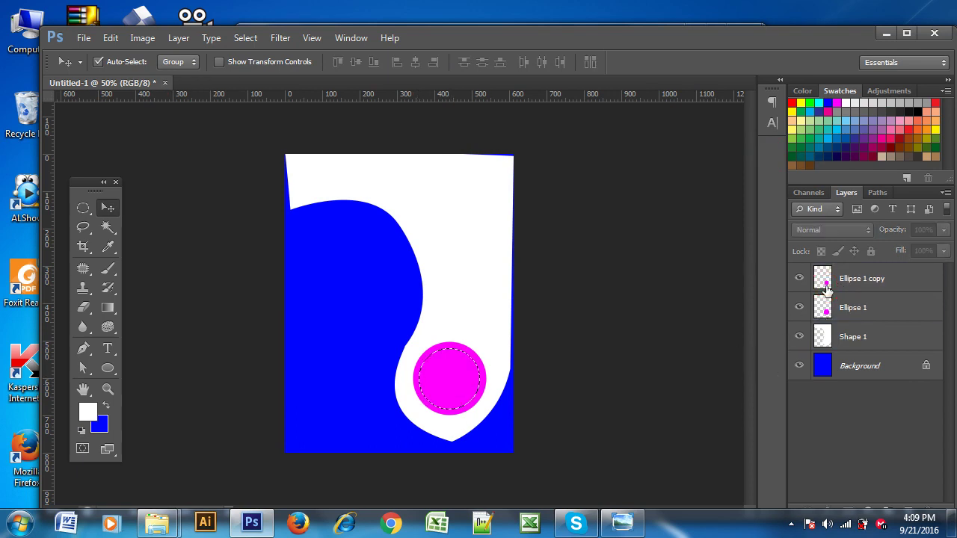
left_click(840, 309)
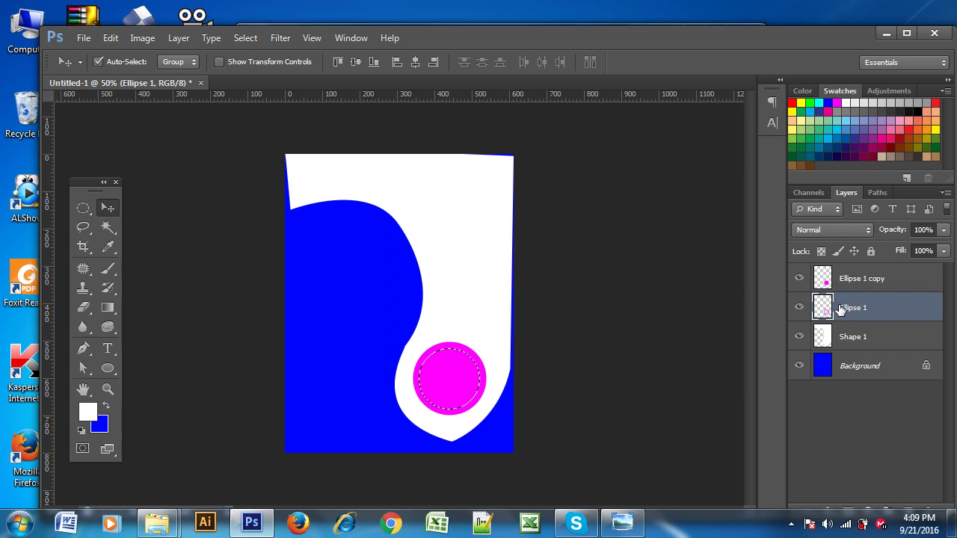
left_click(829, 278)
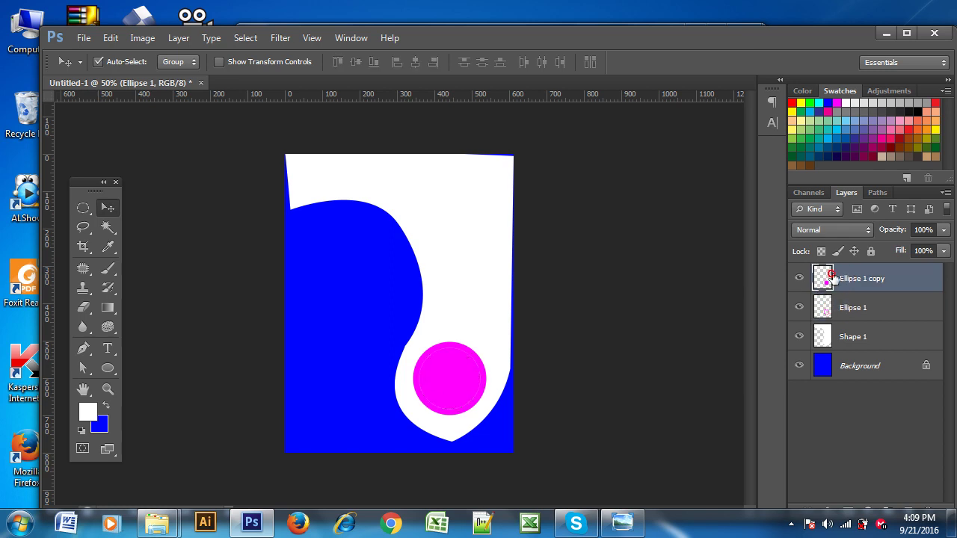
left_click(797, 279)
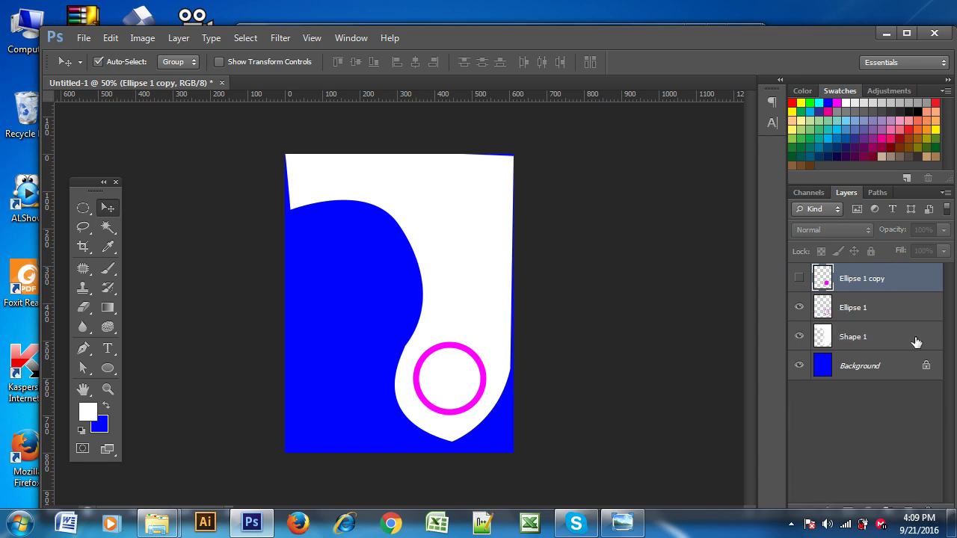
Step: Undo an accidental copy-layer deletion, then fill the circle selection solid magenta
left_click_drag(789, 42, 794, 31)
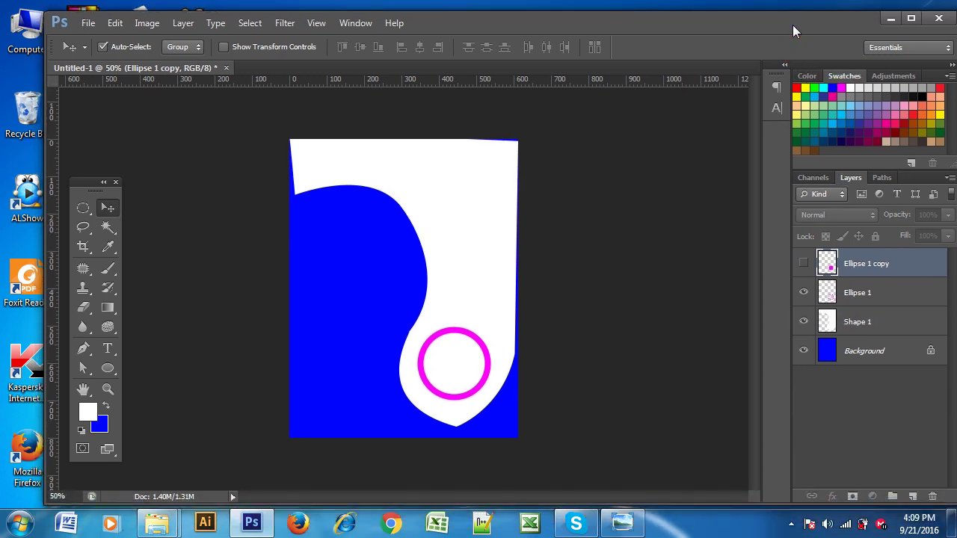
left_click_drag(917, 273, 932, 496)
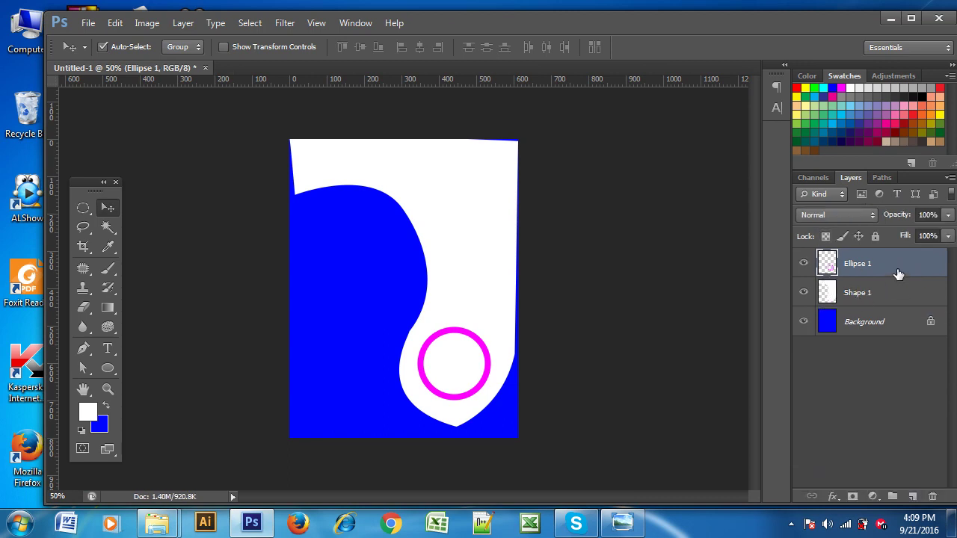
key("ctrl+z")
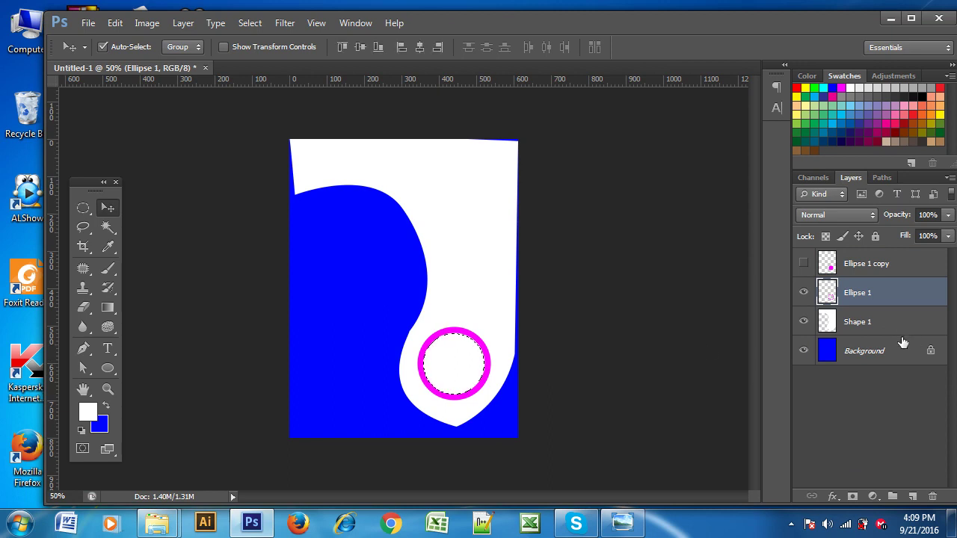
key("ctrl+alt+z")
key("ctrl+d")
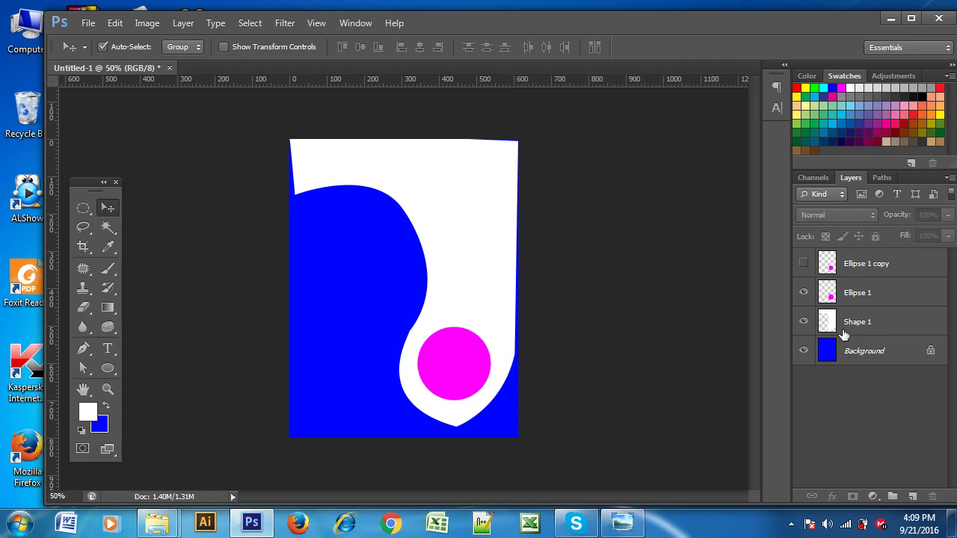
Step: Hide the magenta circle, toggle the blue background, and make blue the foreground colour
left_click(803, 292)
left_click(830, 297, "ctrl")
left_click(853, 323)
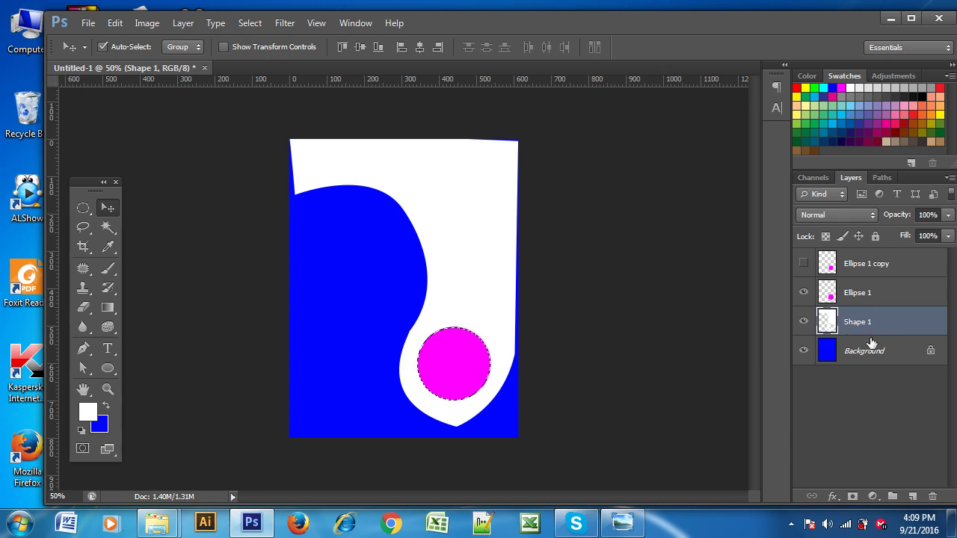
key("ctrl+d")
left_click(805, 293)
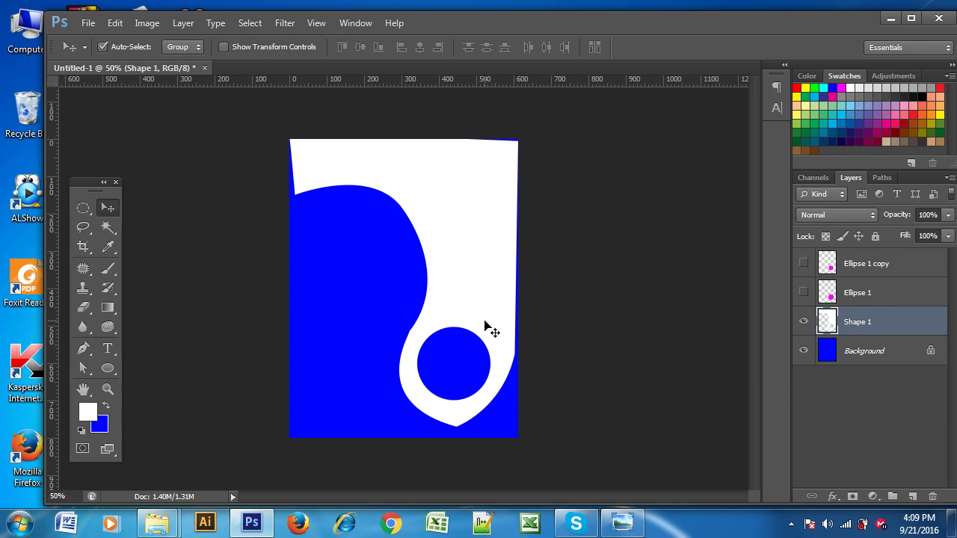
left_click(804, 350)
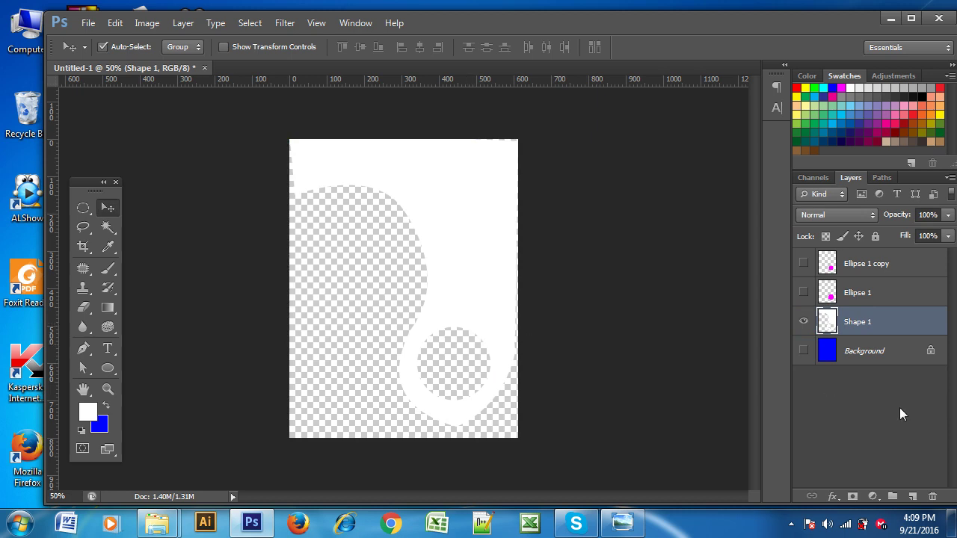
left_click(802, 351)
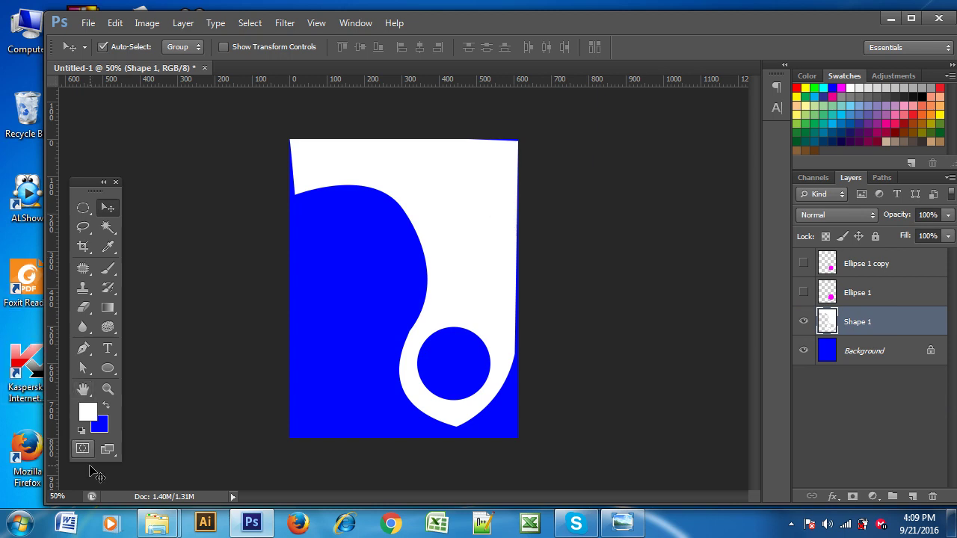
left_click(104, 405)
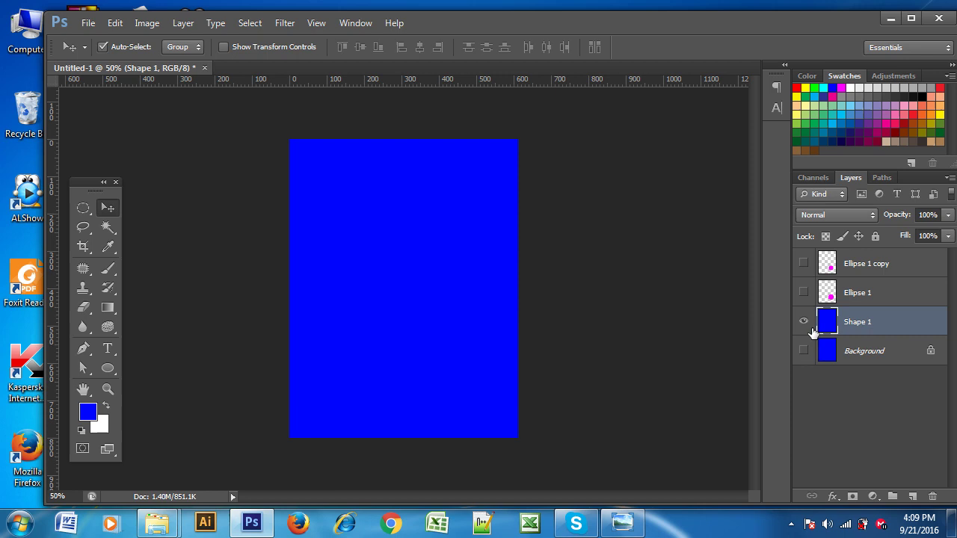
Step: Undo the full-layer fill and fill only the white shape with blue
key("ctrl+z")
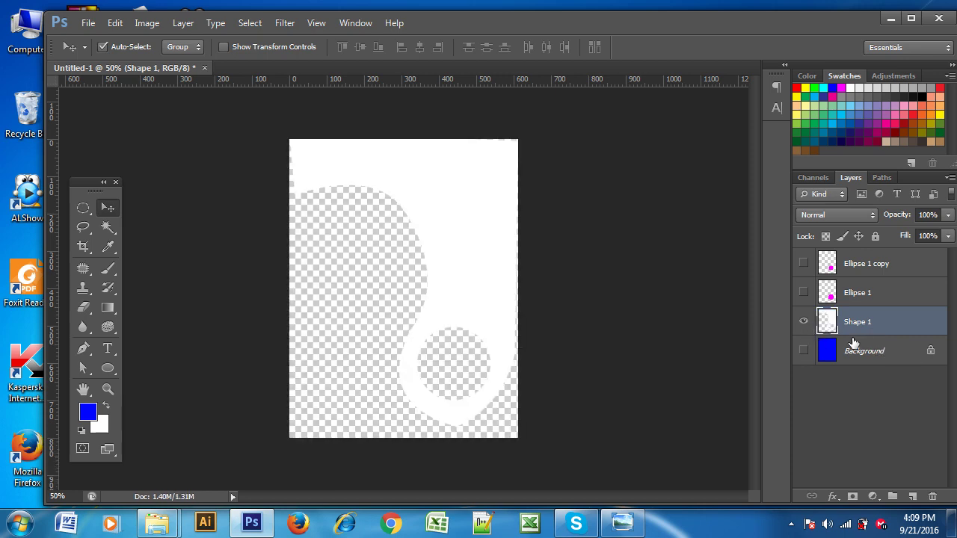
left_click(827, 323, "ctrl")
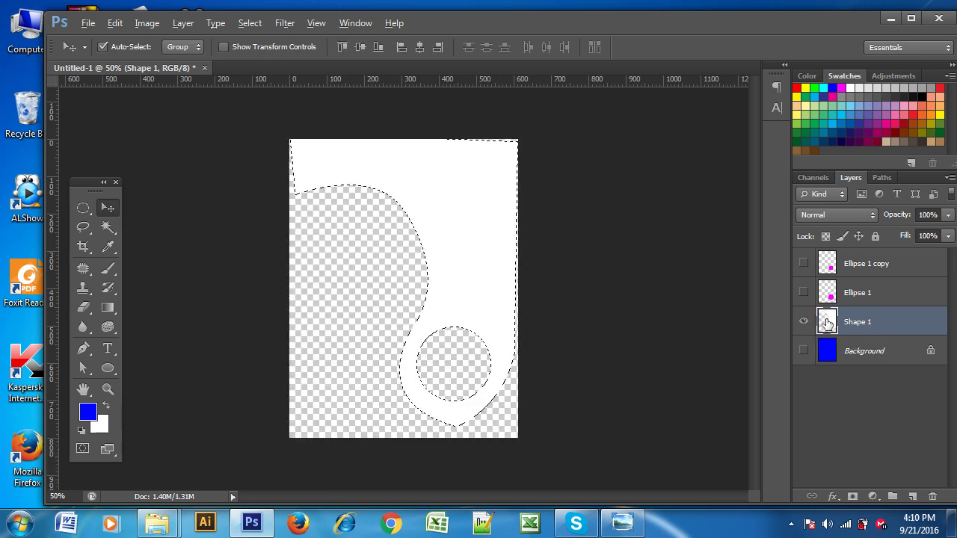
key("alt+BackSpace")
key("ctrl+d")
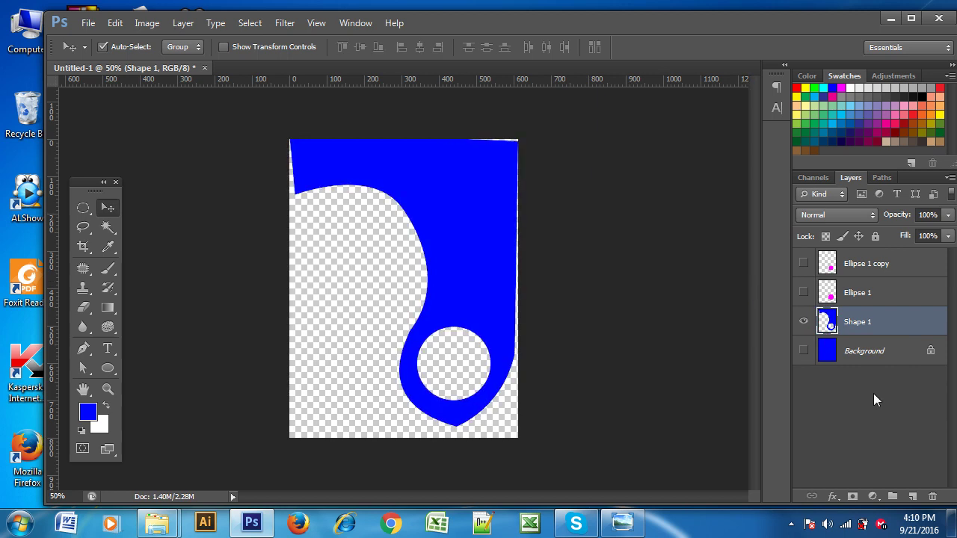
Step: Show both circle layers and cut the inner circle out of Ellipse 1
left_click(803, 426)
left_click(803, 292)
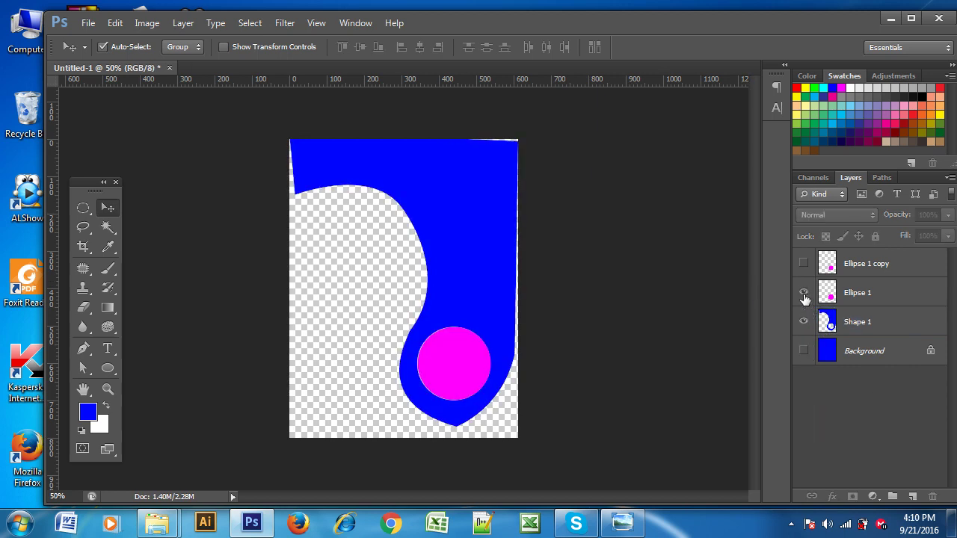
left_click(882, 293)
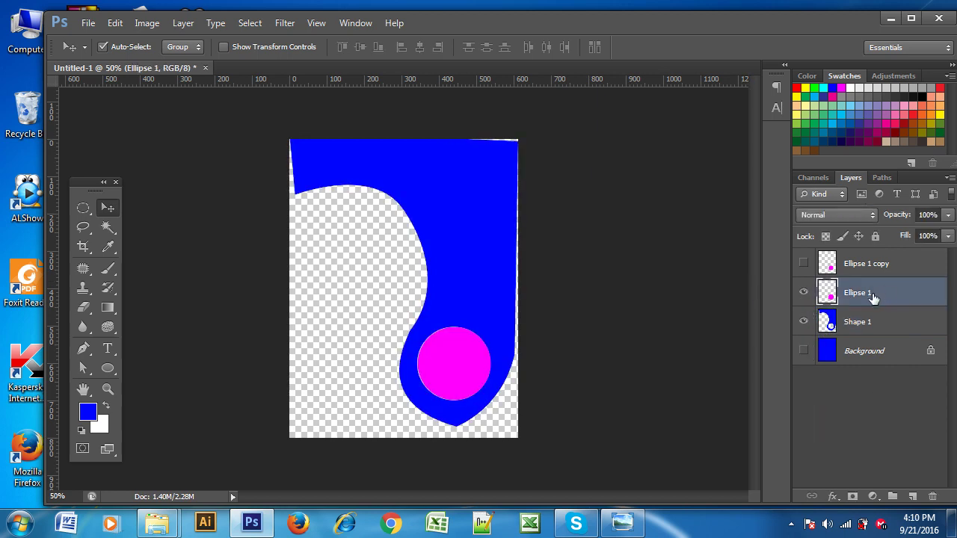
left_click(803, 263)
left_click(856, 263)
left_click(828, 263, "ctrl")
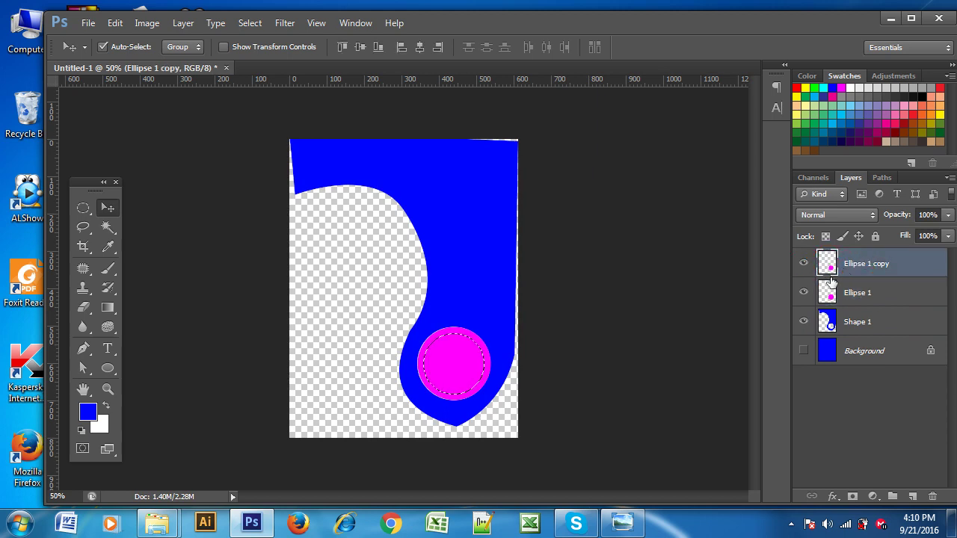
left_click(854, 294)
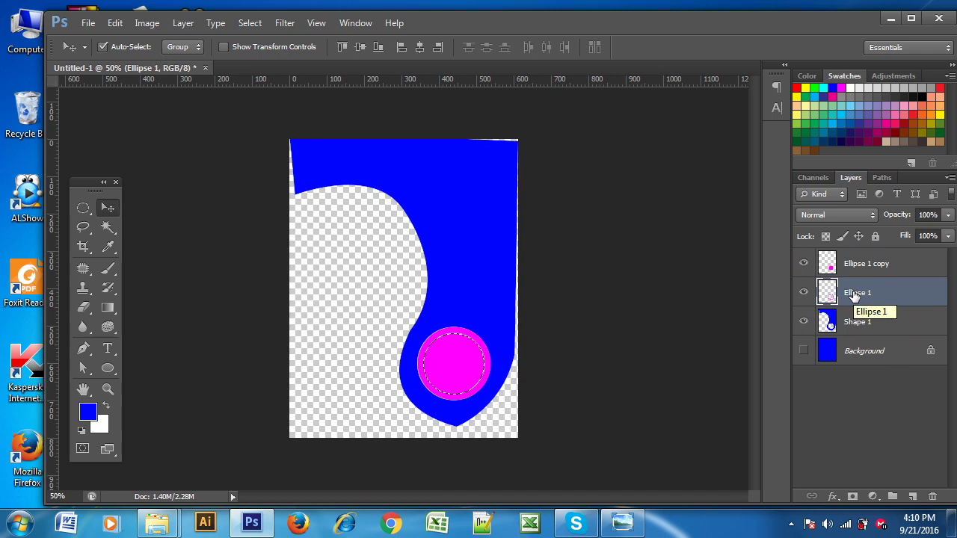
key("ctrl+d")
Step: Delete the Ellipse 1 copy layer, recentre the magenta ring, and bring up the brochure
left_click(873, 266)
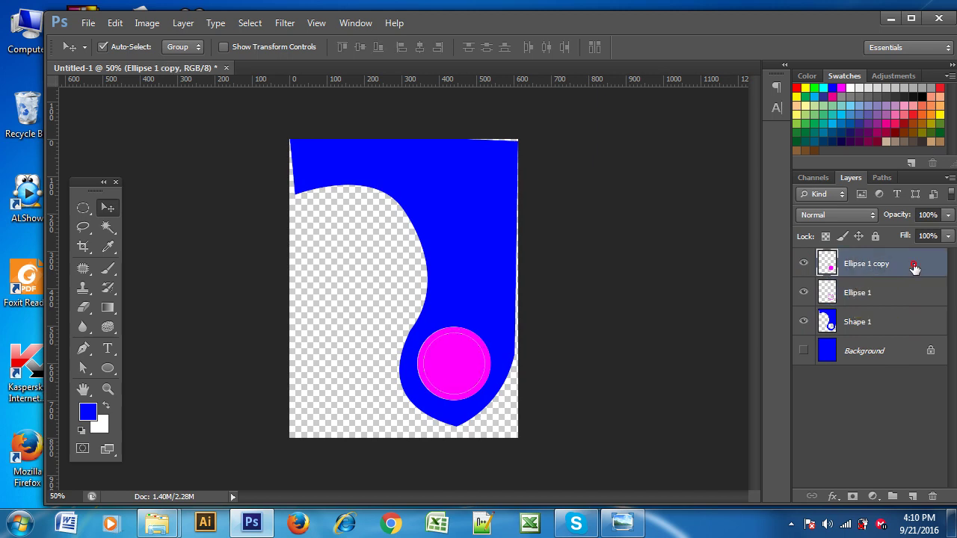
left_click_drag(913, 268, 932, 497)
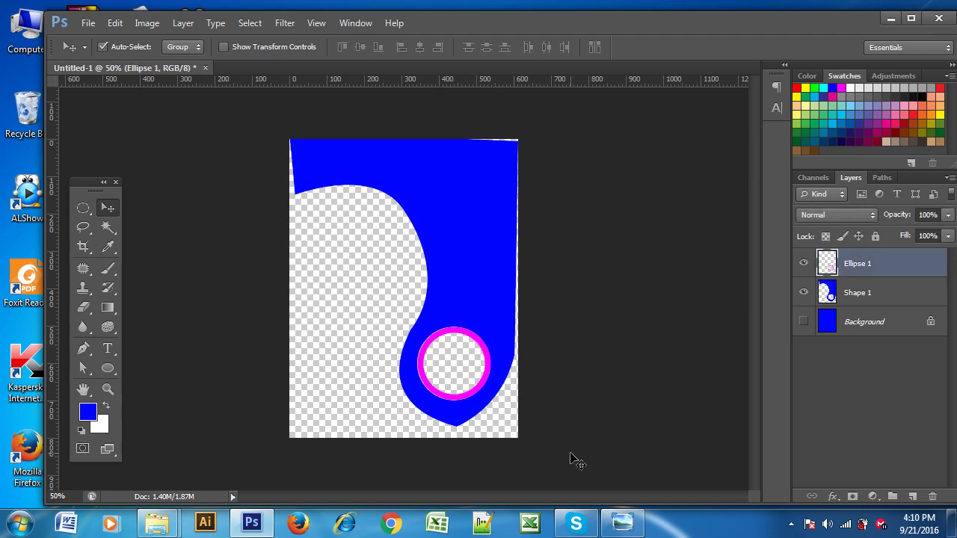
mouse_move(470, 343)
left_mouse_down()
mouse_move(336, 249)
mouse_move(475, 342)
left_mouse_up()
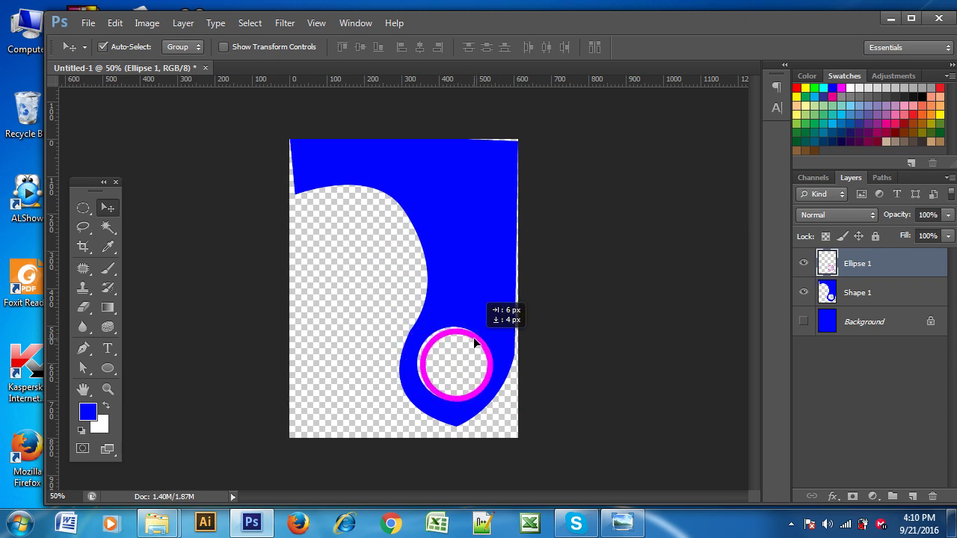
left_click_drag(475, 342, 472, 340)
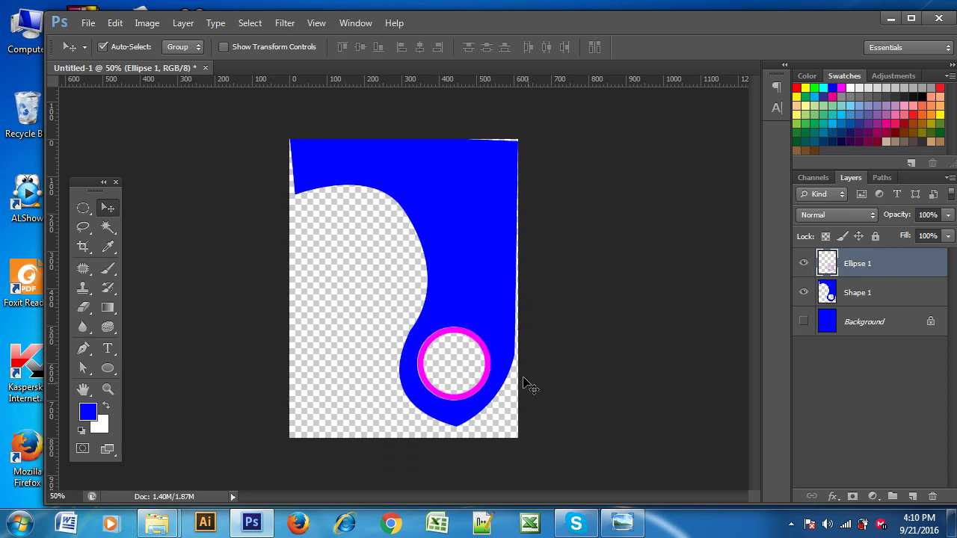
left_click(628, 523)
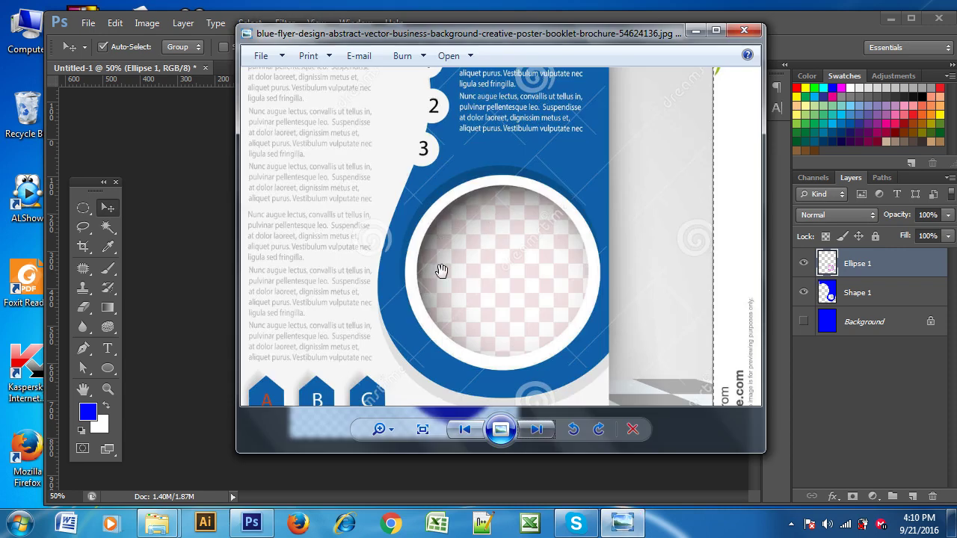
Step: Zoom to 100%, duplicate the magenta ring layer, and load Ellipse 1's outline as a selection
left_click(252, 523)
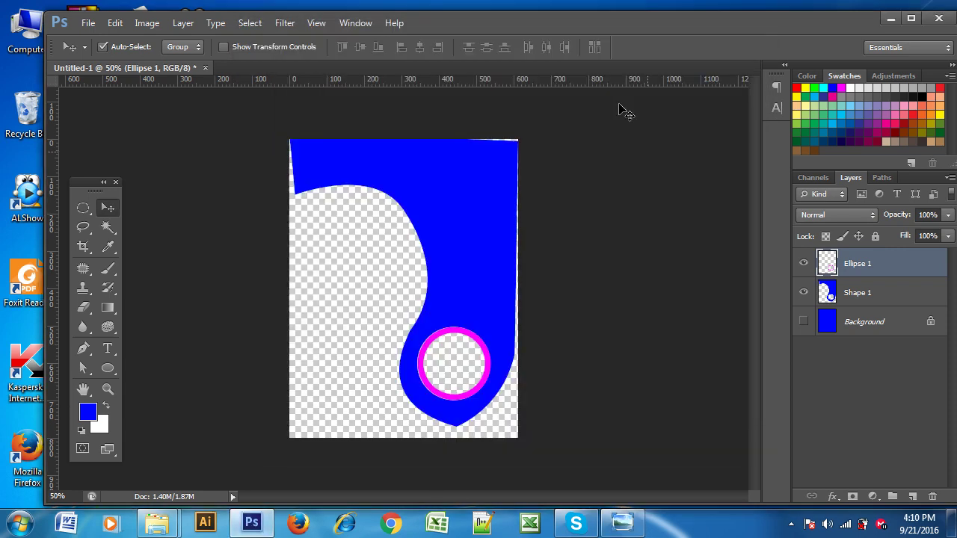
key("ctrl+plus")
key("ctrl+plus")
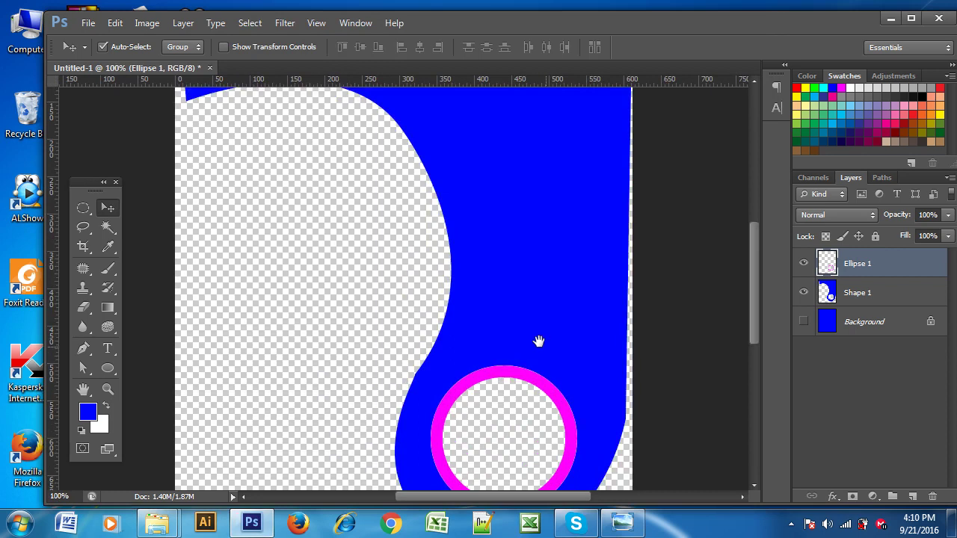
scroll(538, 341, "down", 3)
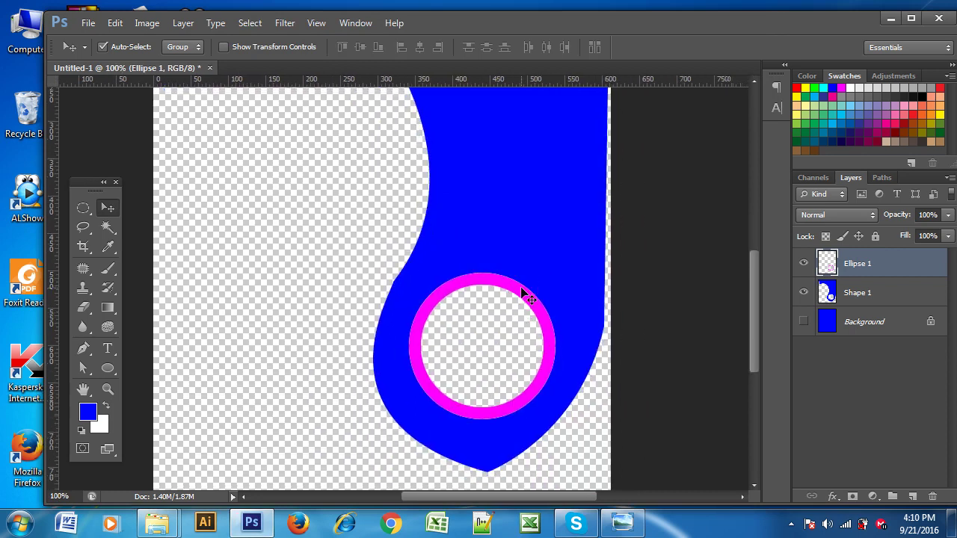
key("ctrl+j")
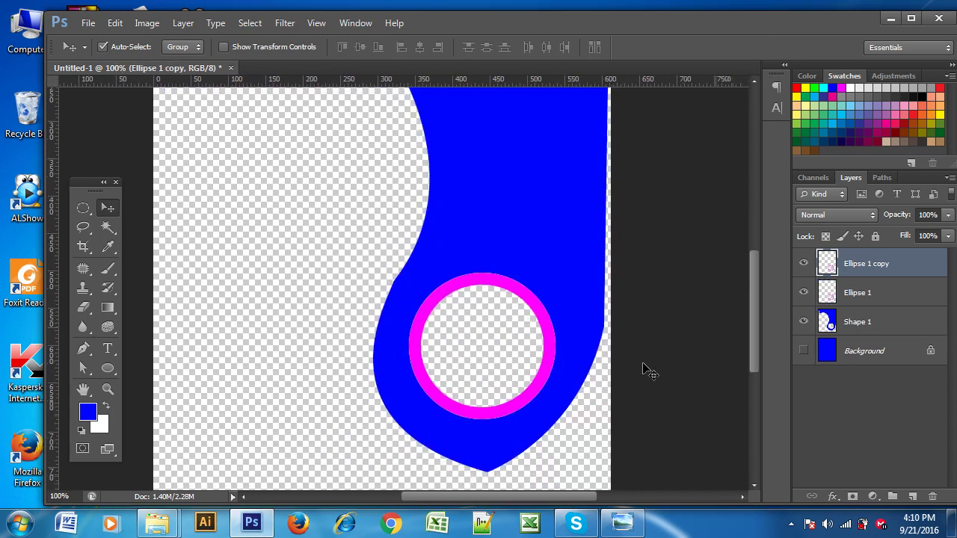
left_click(857, 293)
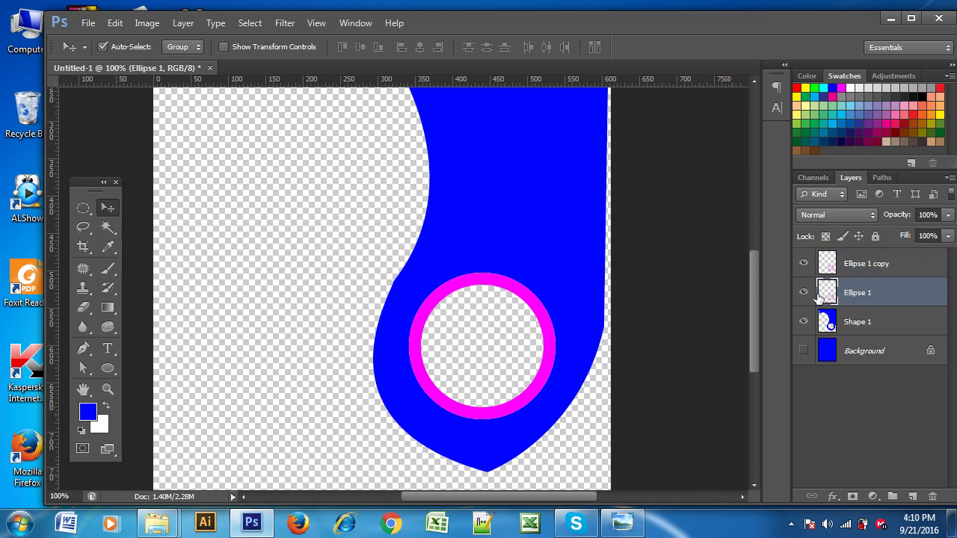
left_click(826, 298, "ctrl")
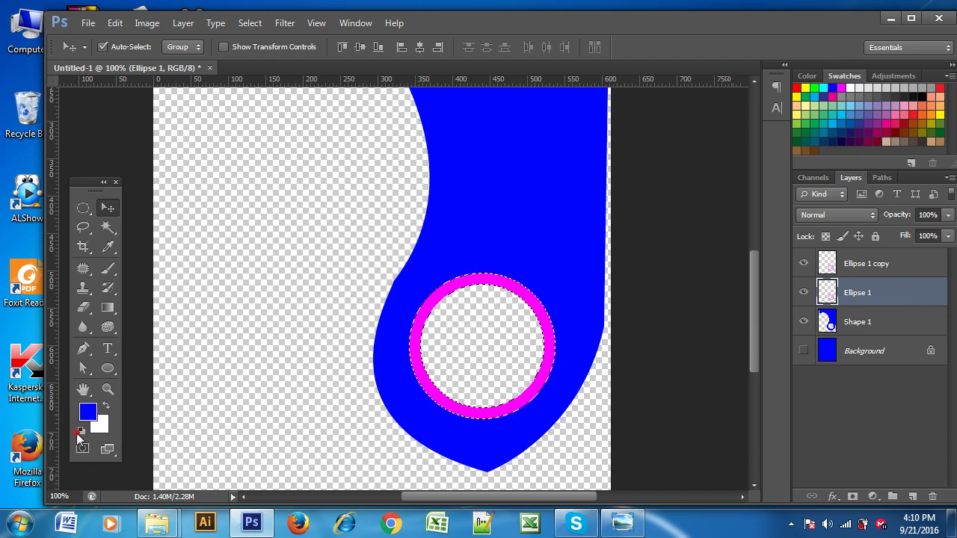
Step: Turn the Ellipse 1 ring black and soften it with a 4.1-pixel Gaussian Blur
left_click(80, 431)
left_click(803, 263)
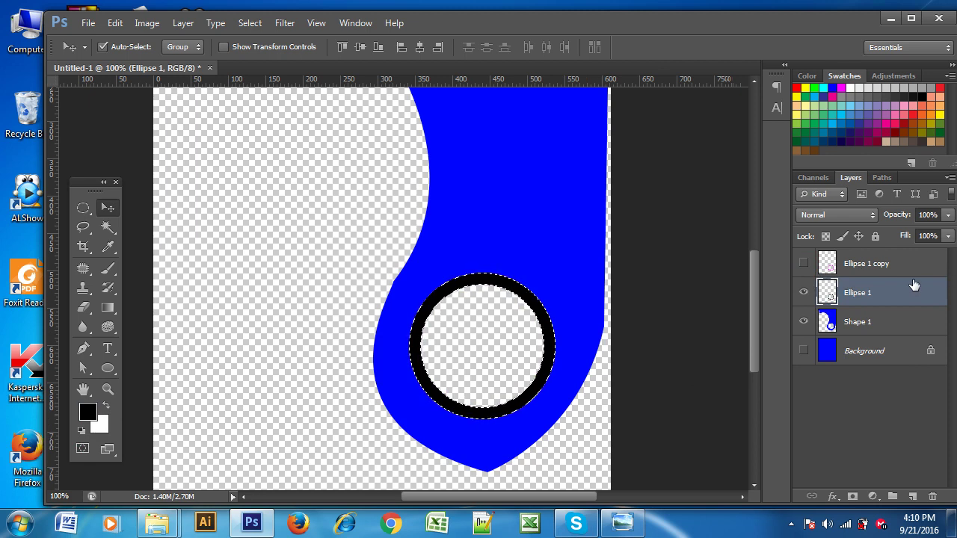
key("ctrl+d")
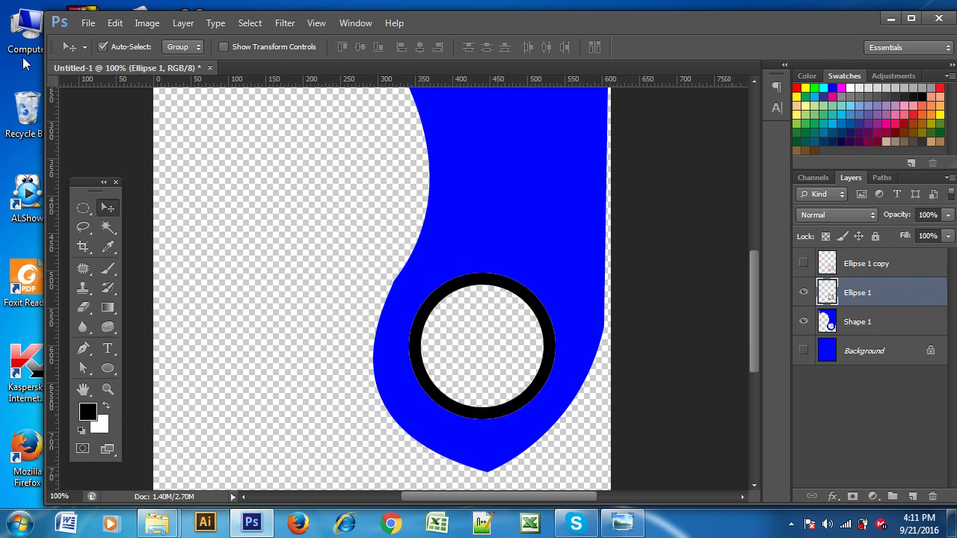
left_click(279, 24)
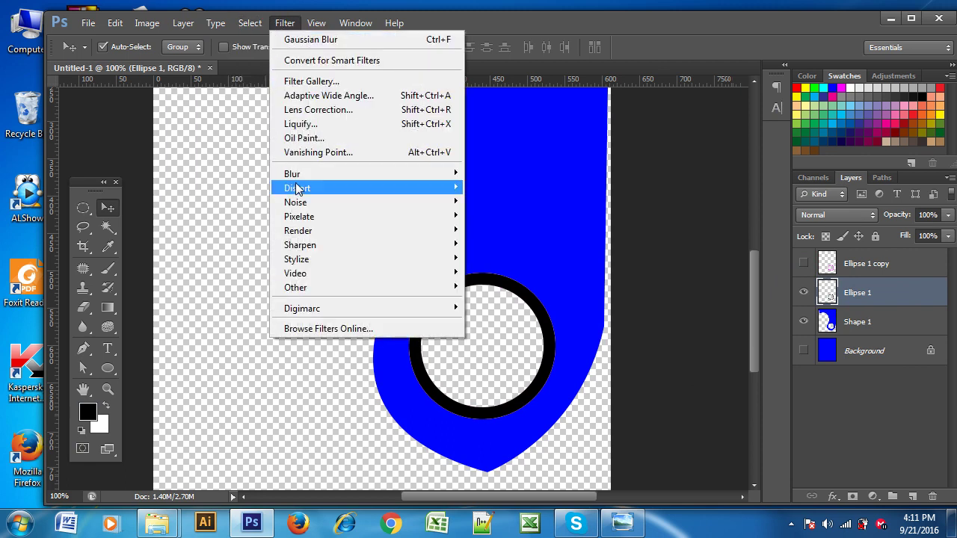
mouse_move(292, 173)
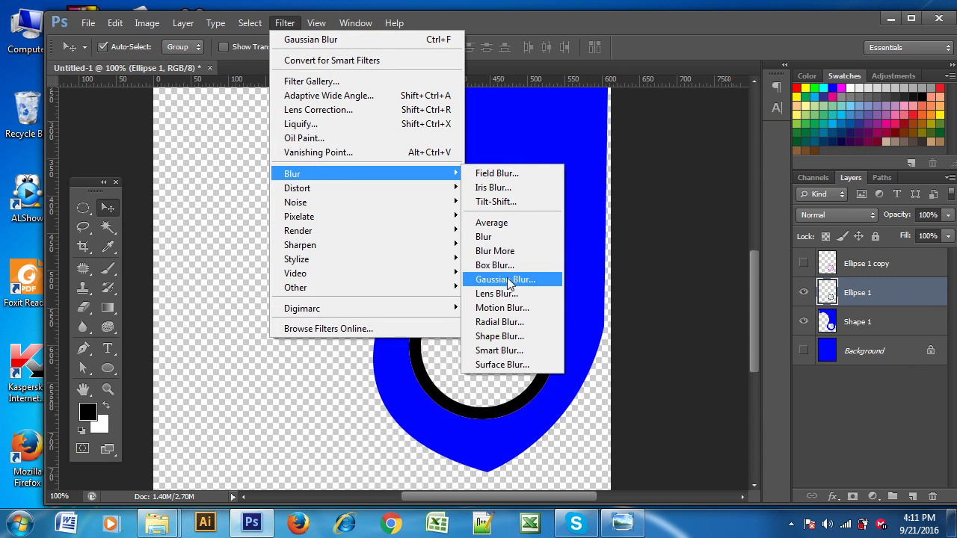
left_click(506, 279)
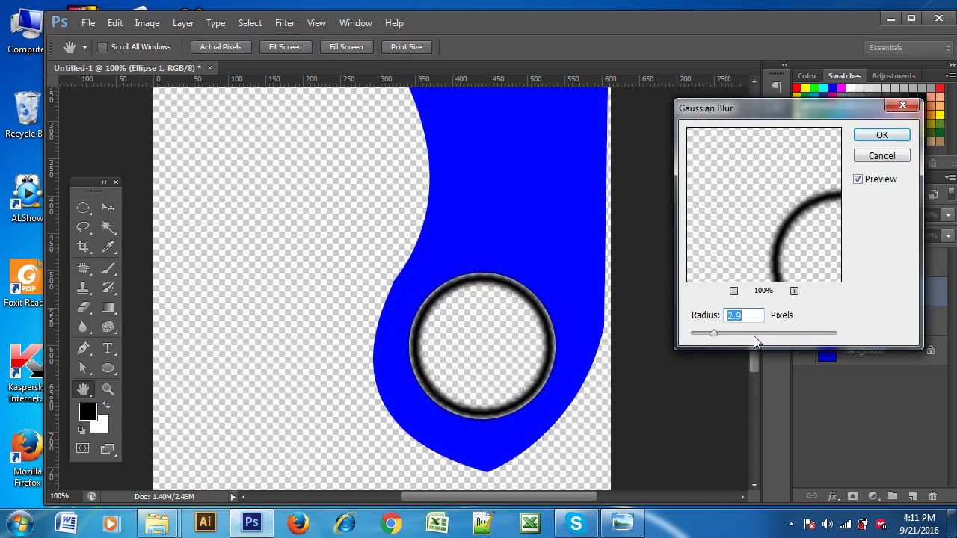
mouse_move(715, 339)
left_mouse_down()
mouse_move(705, 340)
mouse_move(724, 340)
left_mouse_up()
left_click(882, 134)
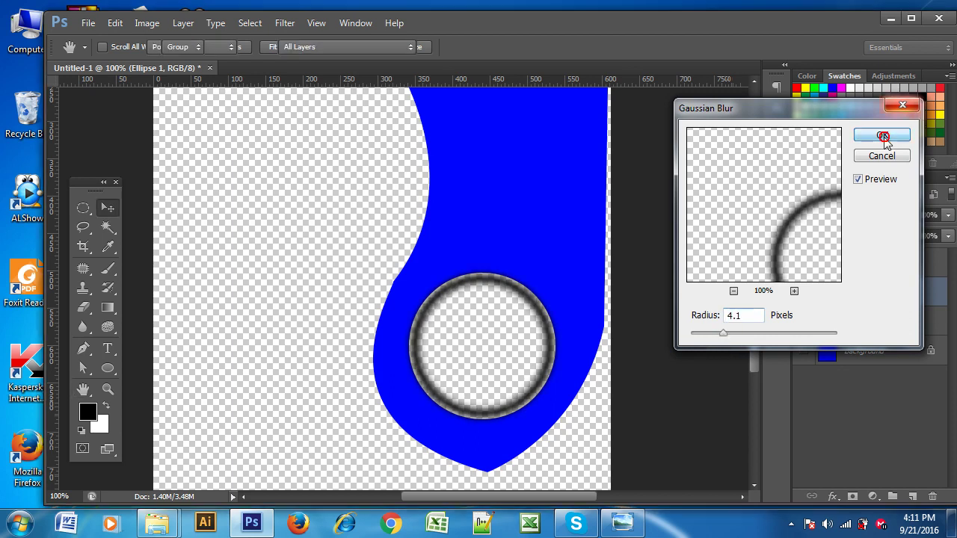
left_click(804, 263)
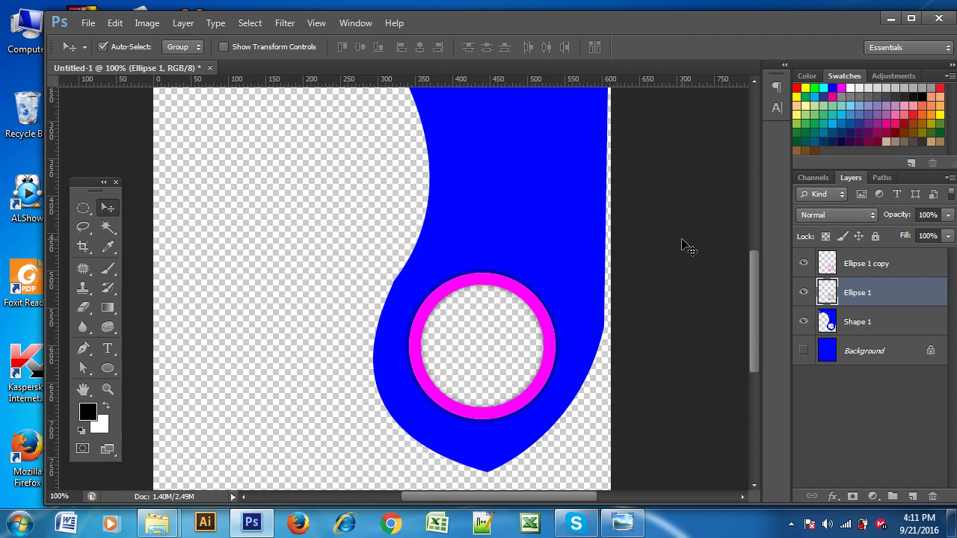
Step: Scale the blurred Ellipse 1 ring to about 92% and toggle the magenta copy to compare
left_click(682, 240)
left_click(862, 257)
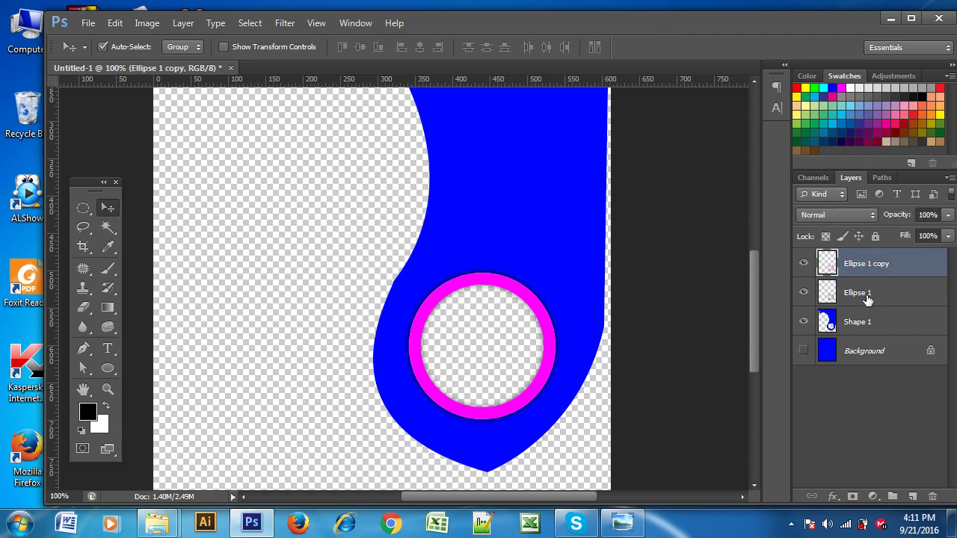
left_click(865, 293)
key("ctrl+t")
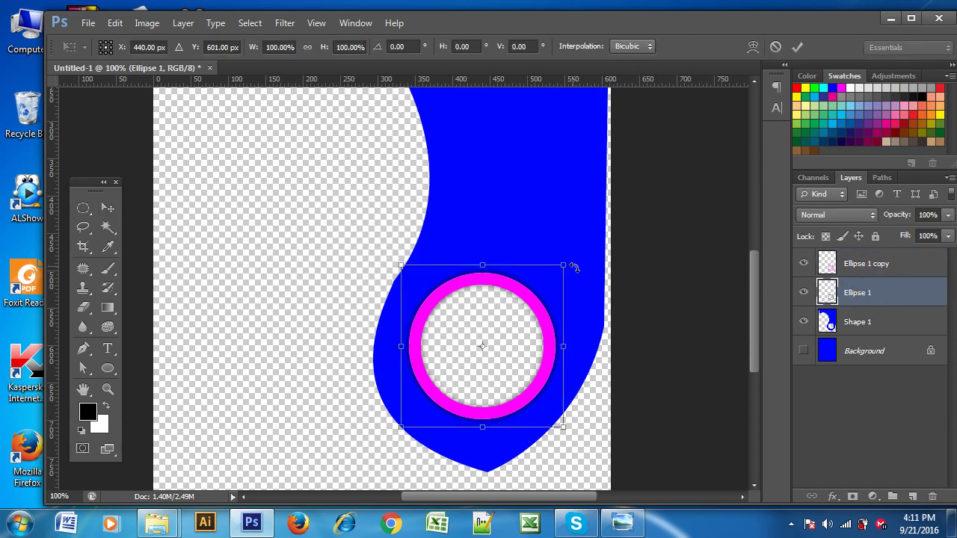
left_click_drag(565, 265, 558, 272)
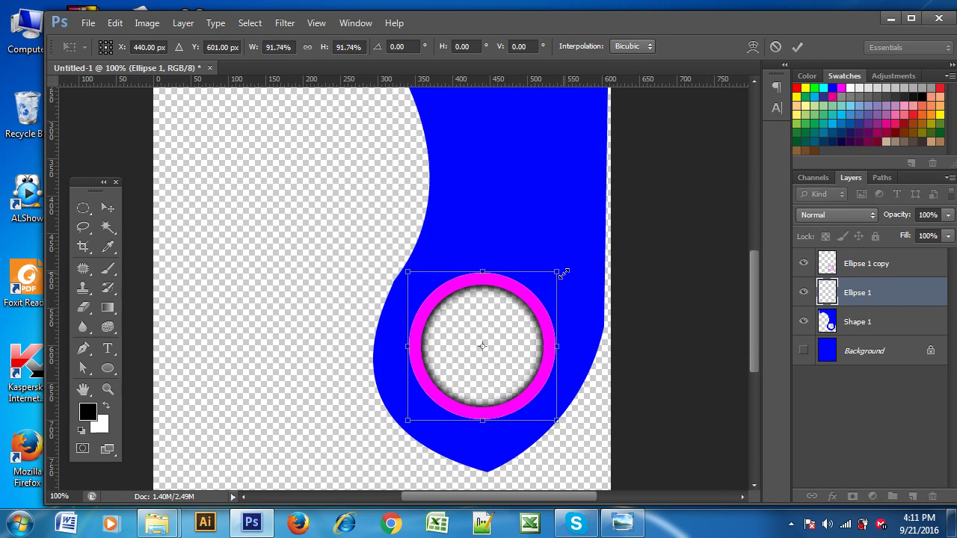
key("Return")
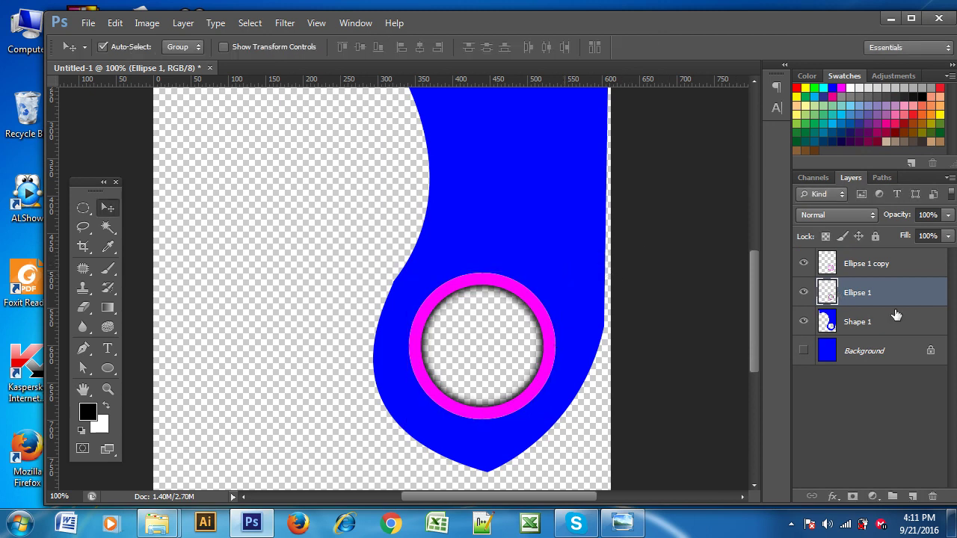
left_click(805, 263)
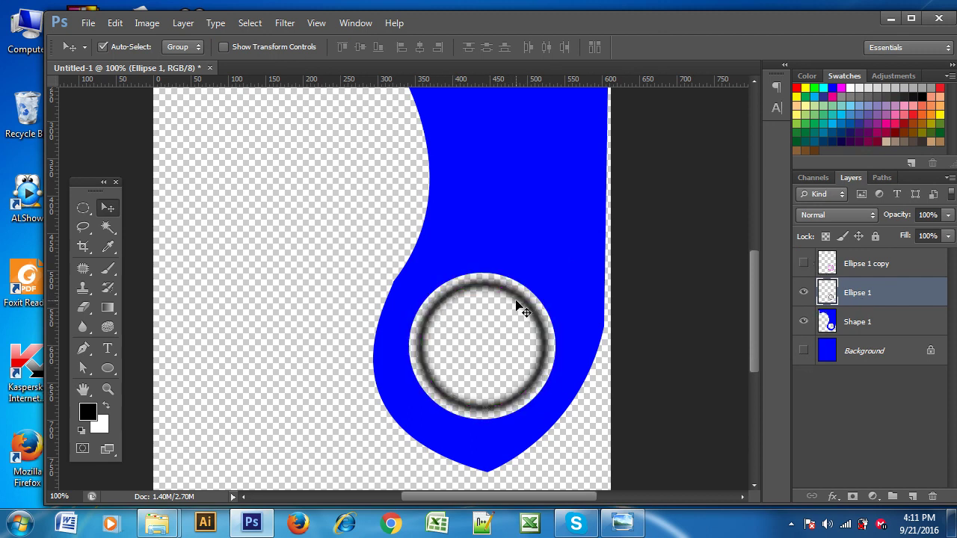
left_click(804, 263)
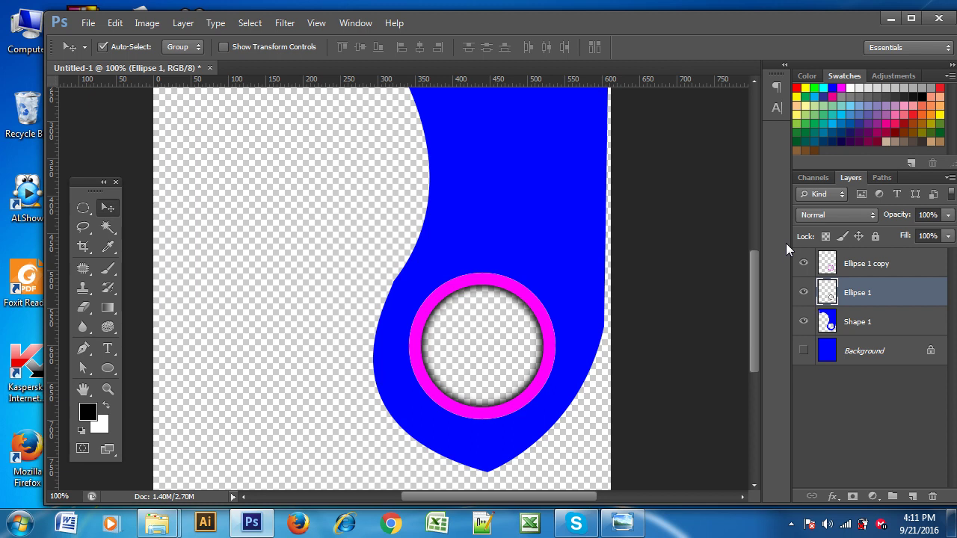
Step: Zoom out, close Untitled-1 without saving, and switch to Windows Photo Viewer
key("ctrl+minus")
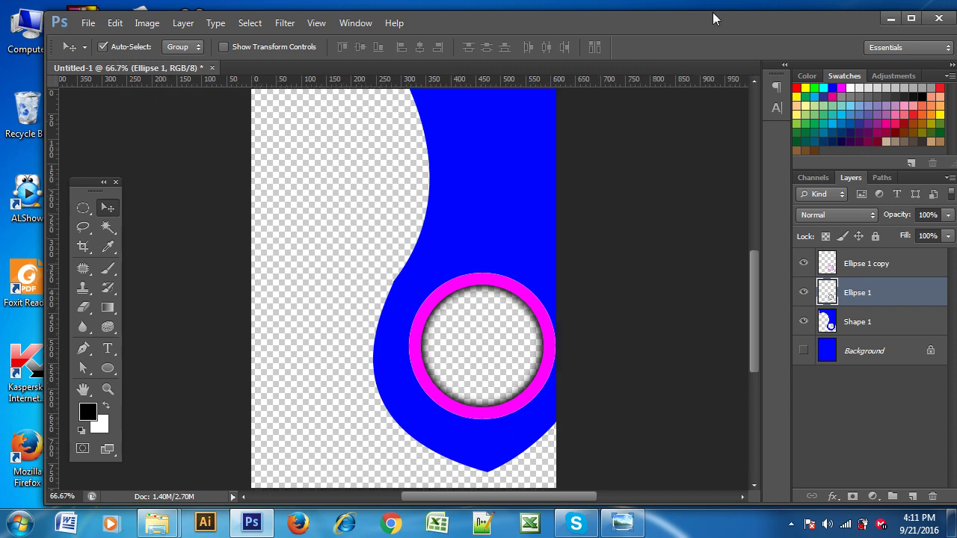
key("ctrl+minus")
key("ctrl+minus")
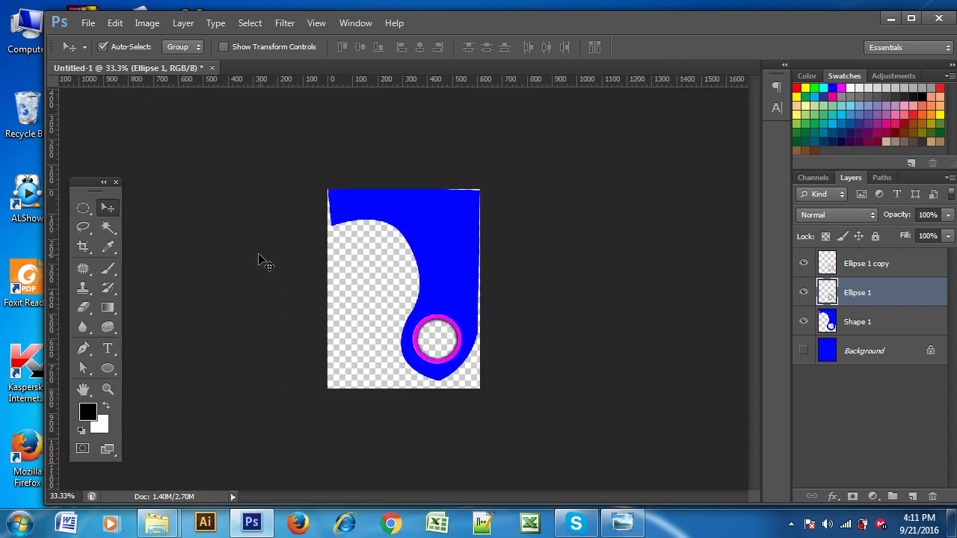
left_click(258, 256)
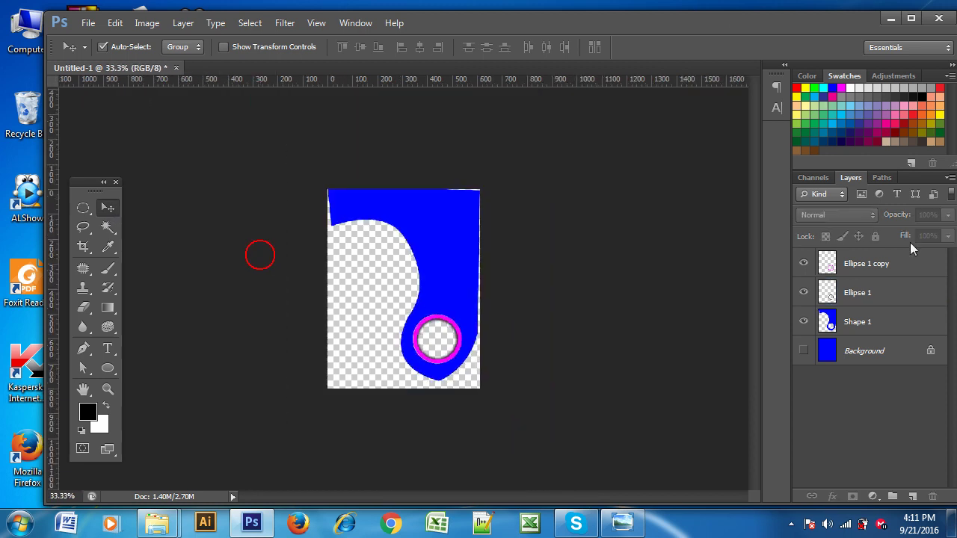
left_click(176, 68)
left_click(489, 210)
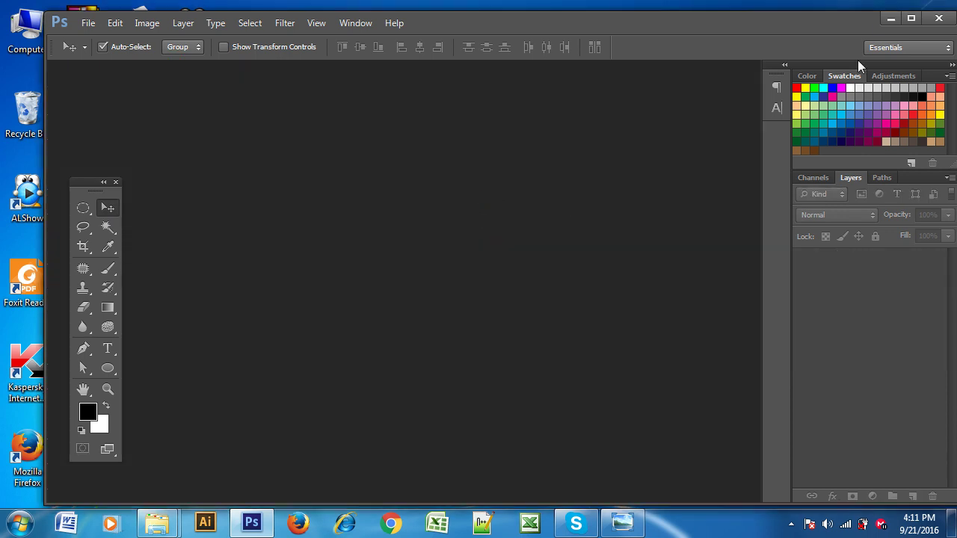
left_click(891, 18)
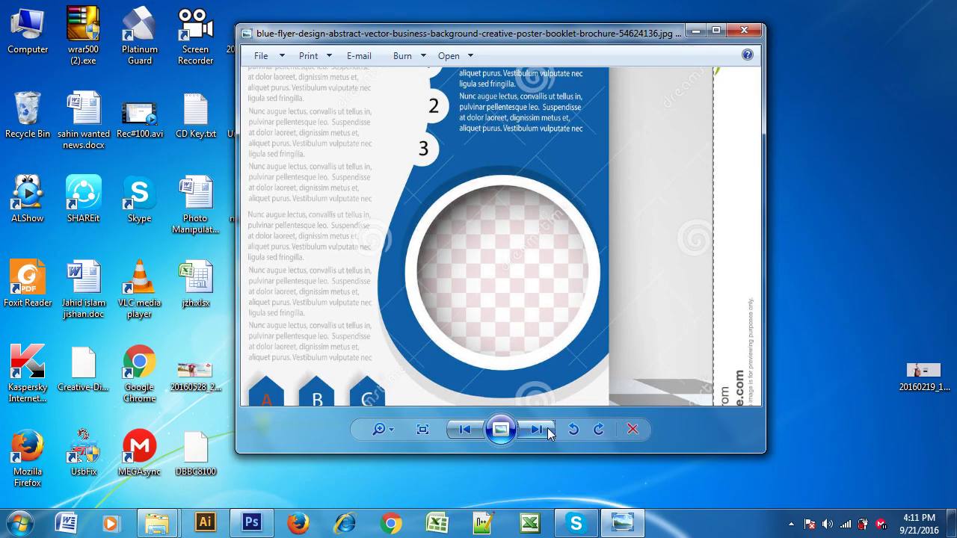
Step: Step forward through two more flyer designs, then close Photo Viewer
left_click(546, 431)
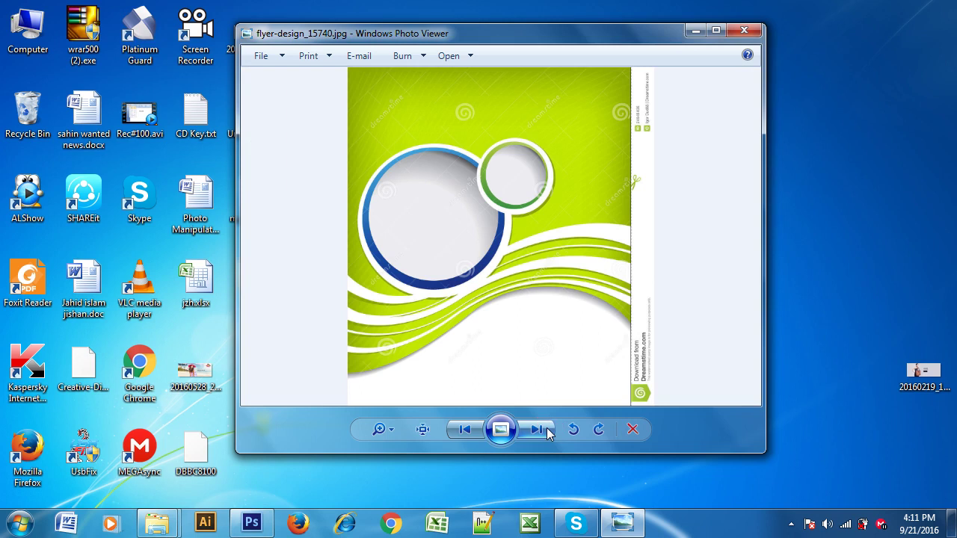
left_click(546, 432)
left_click(744, 30)
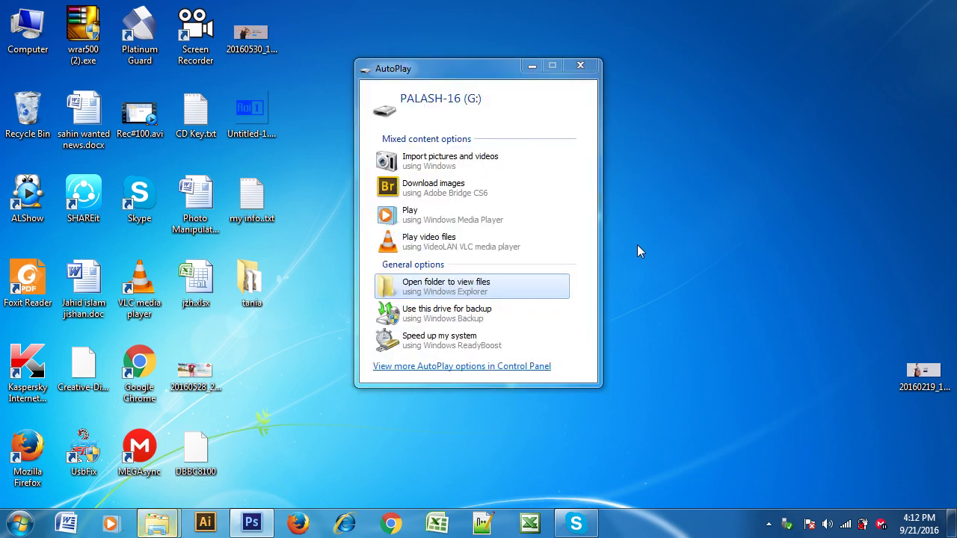
Step: Open PALASH GD > New folder > CLASS-11 on the USB drive as Large Icons, then open 888.png
left_click(459, 281)
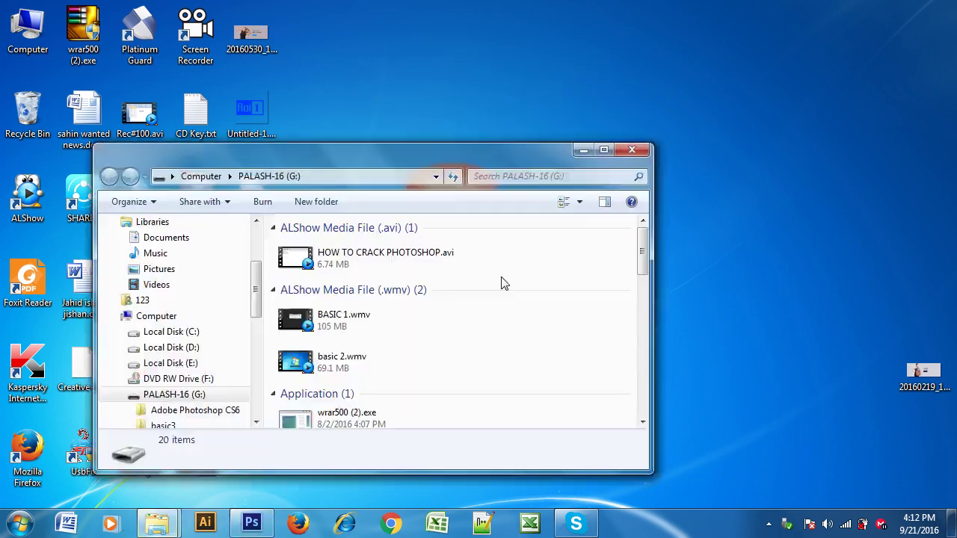
left_click(602, 150)
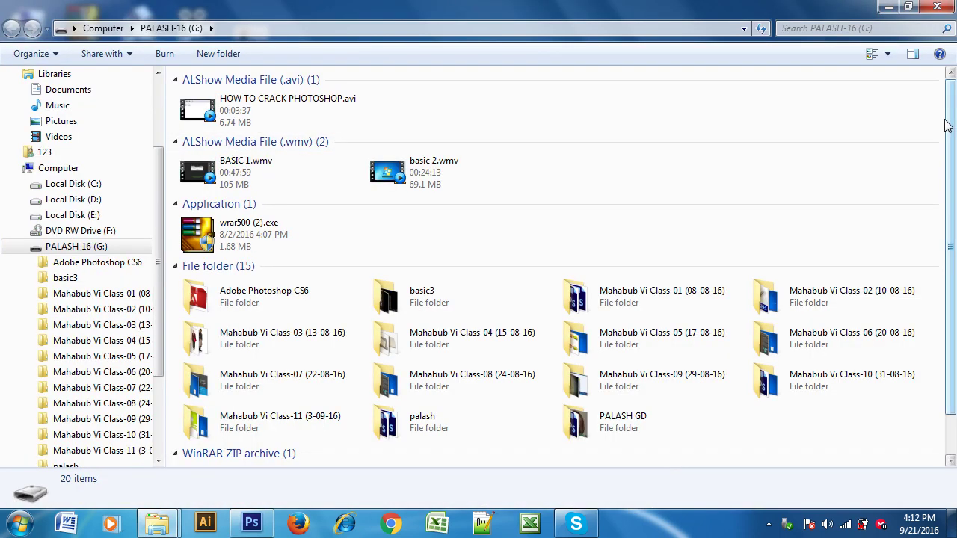
scroll(949, 123, "down", 1)
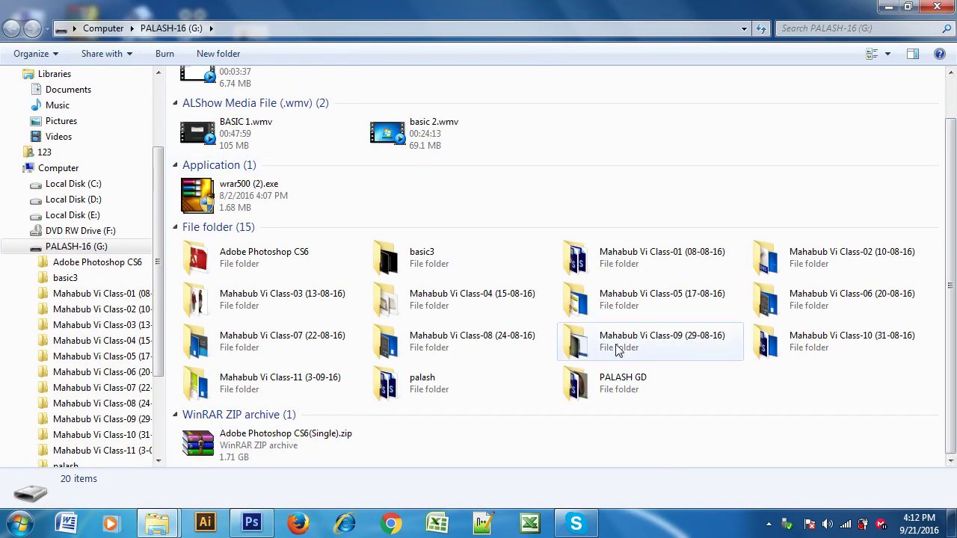
double_click(604, 383)
double_click(206, 125)
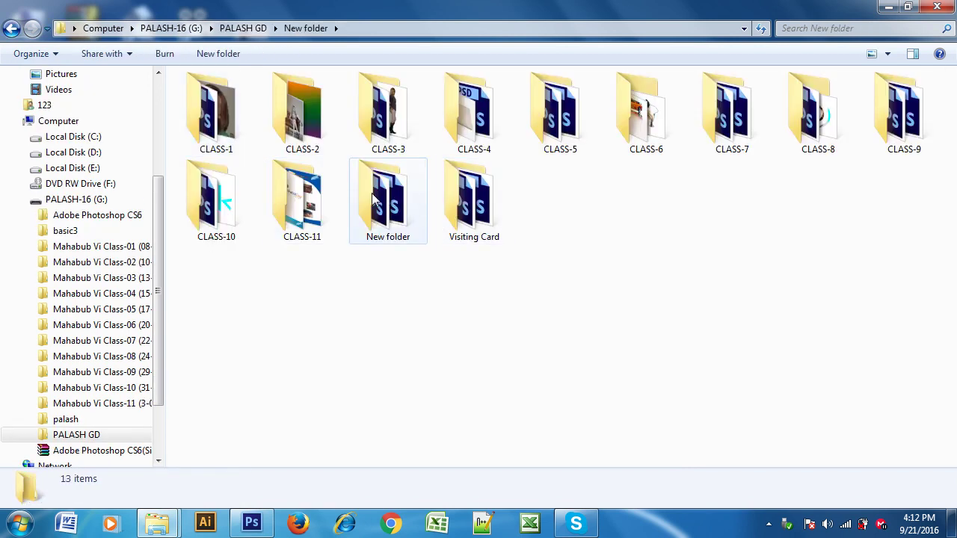
double_click(308, 237)
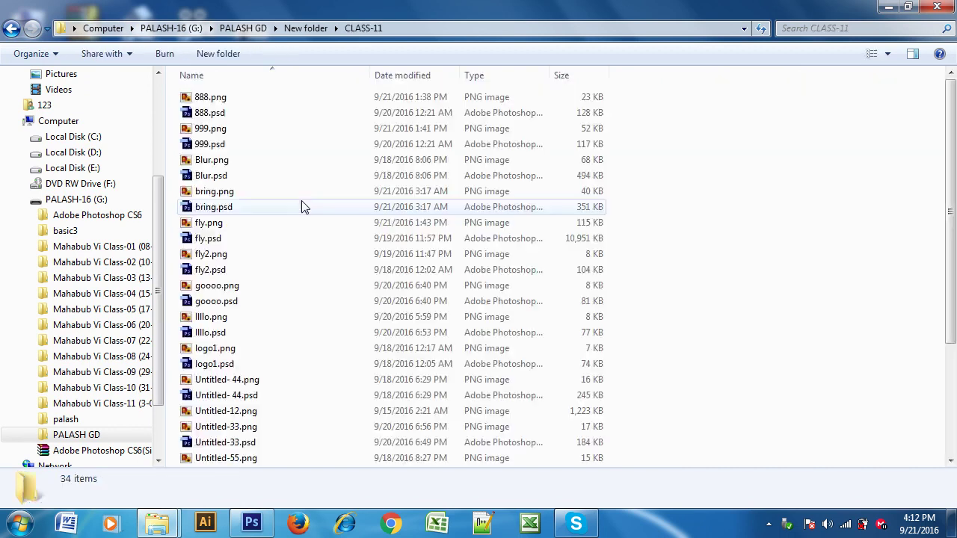
left_click(887, 54)
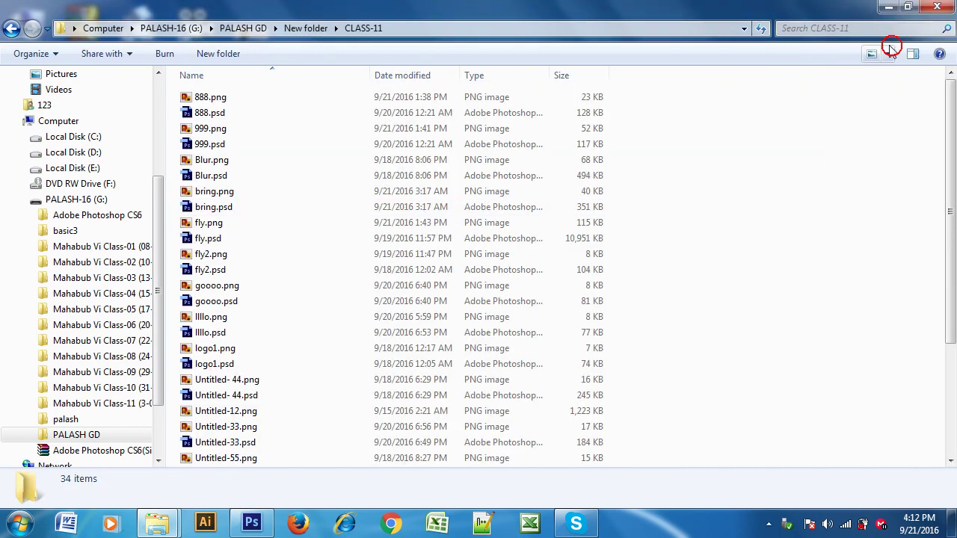
double_click(227, 123)
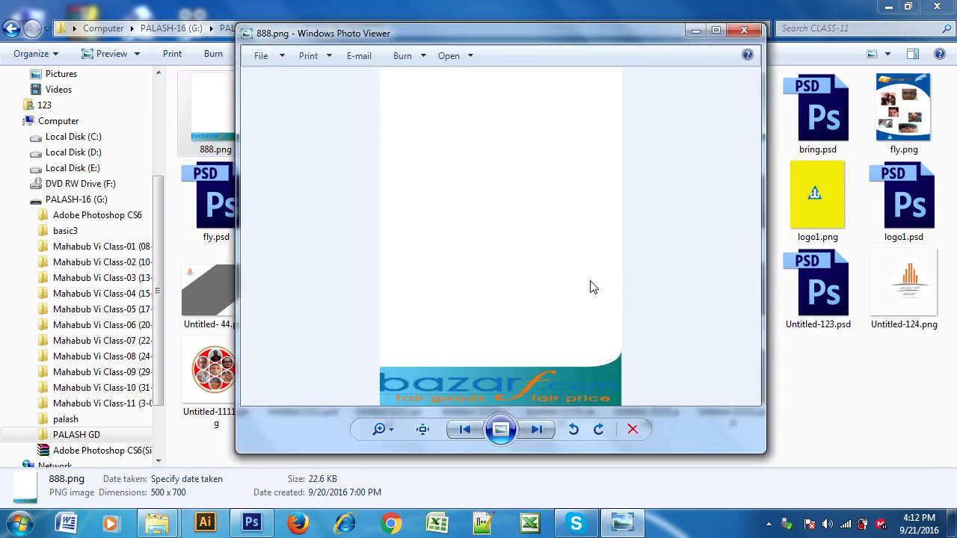
Step: Page from 888.png through 999.png, bring.png, fly.png and fly2.png, then close Photo Viewer
key("Right")
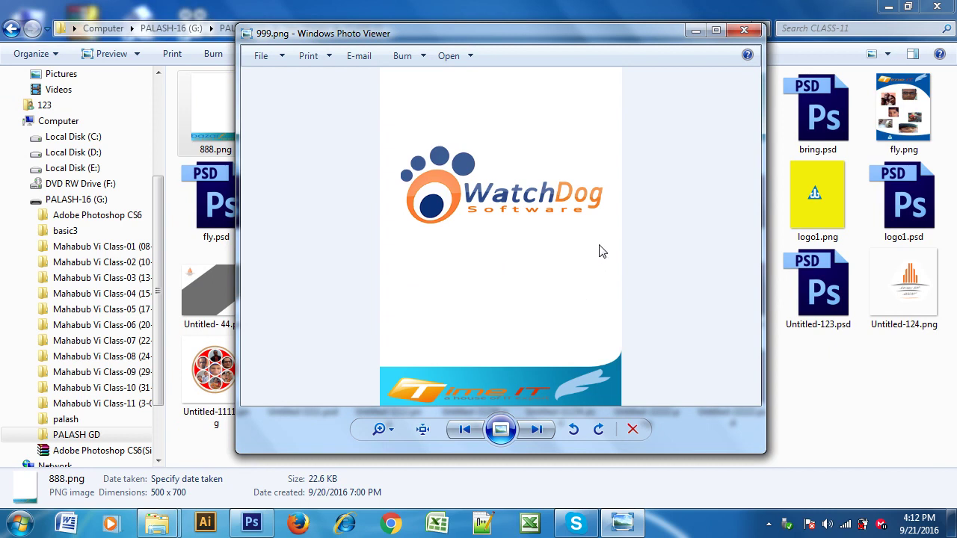
left_click(536, 432)
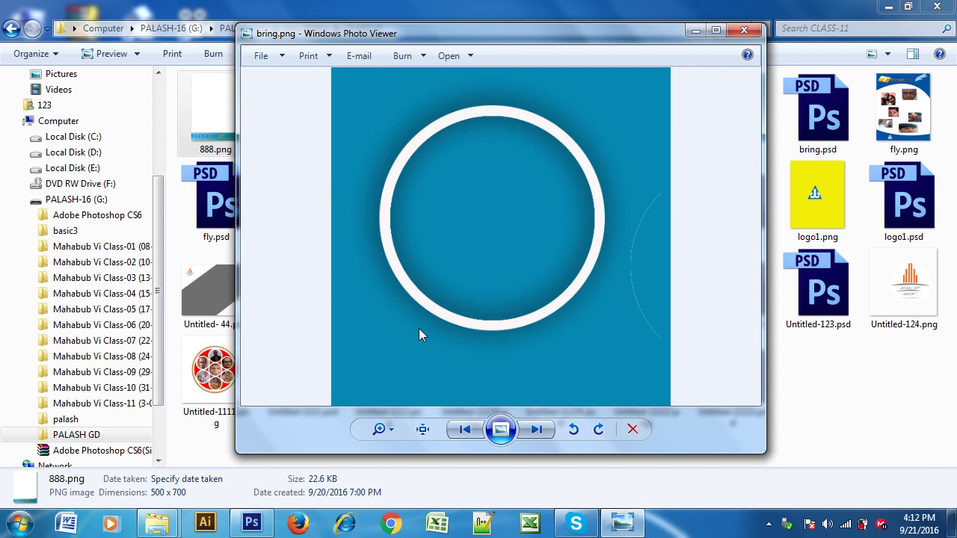
left_click(535, 429)
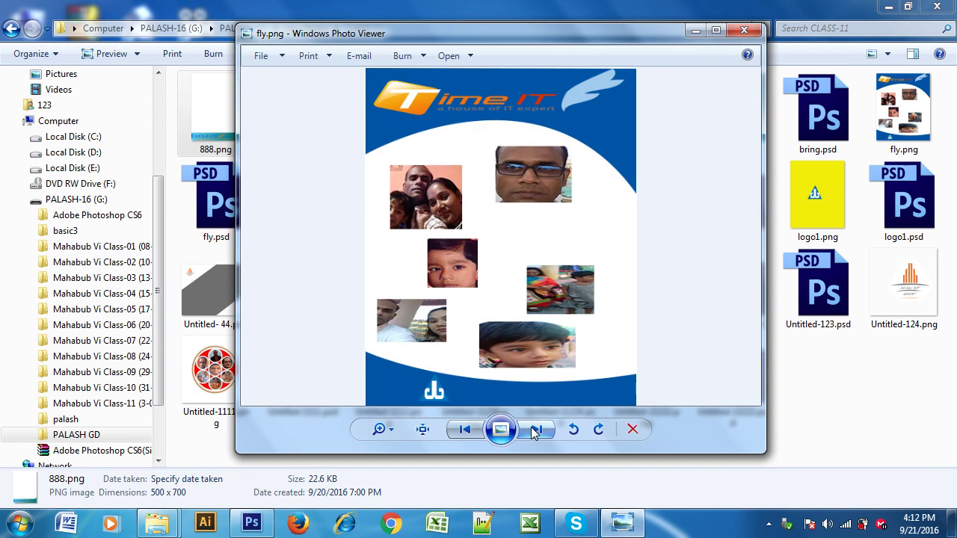
left_click(535, 432)
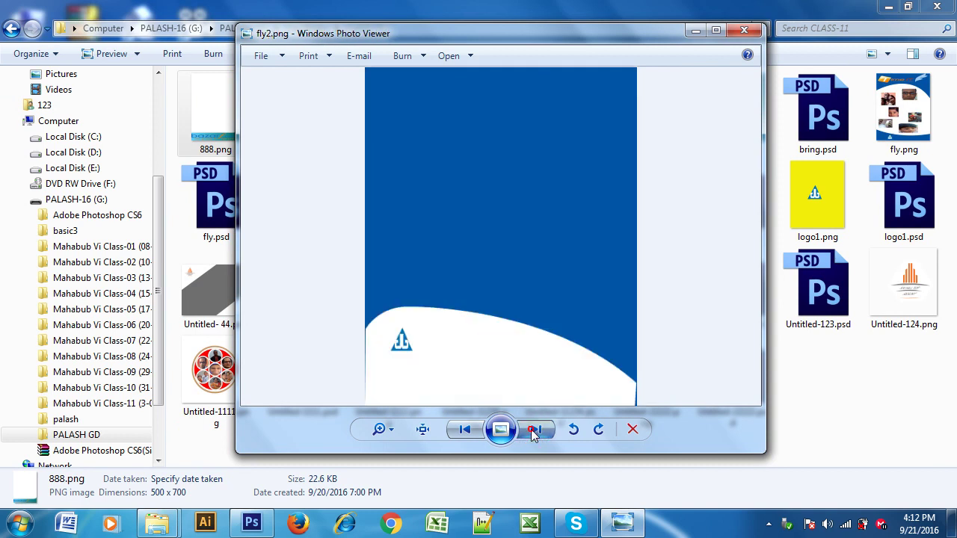
left_click(535, 432)
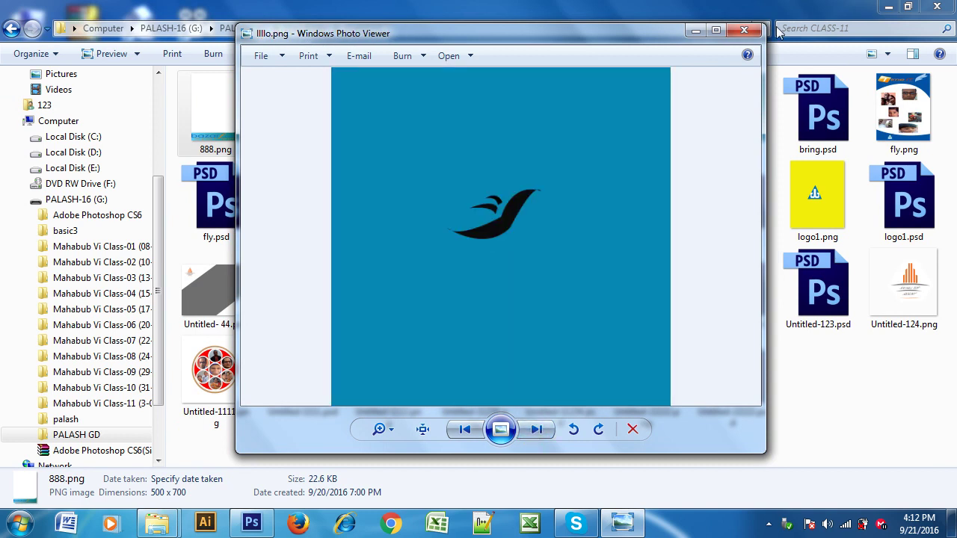
left_click(731, 32)
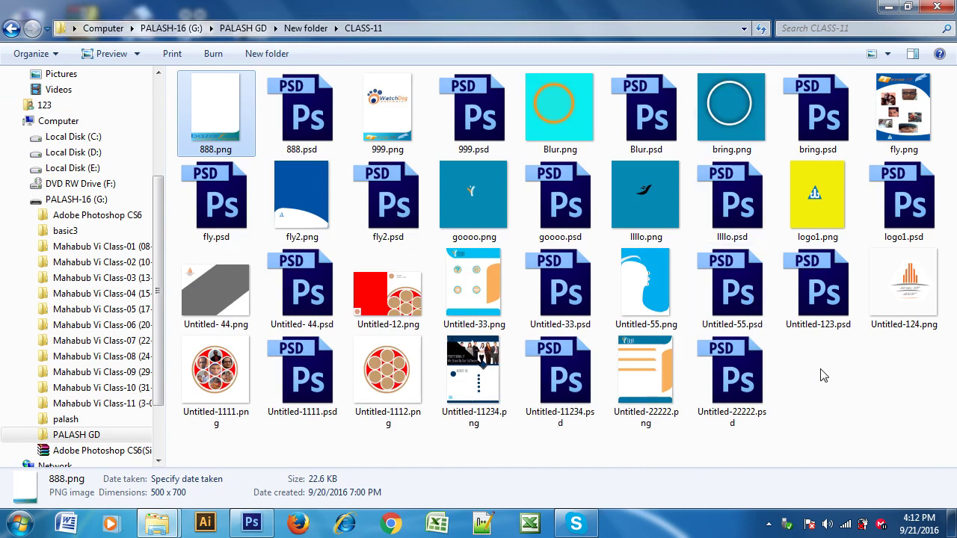
Step: View Untitled-11234.png, page on through Untitled-22222.png, 888.png and 999.png, then close the viewer
double_click(440, 361)
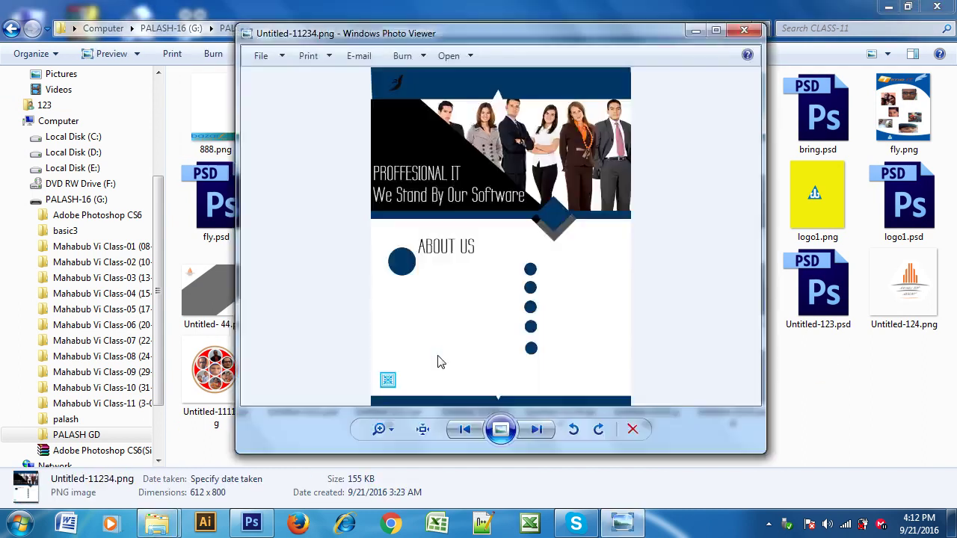
scroll(440, 362, "up", 3)
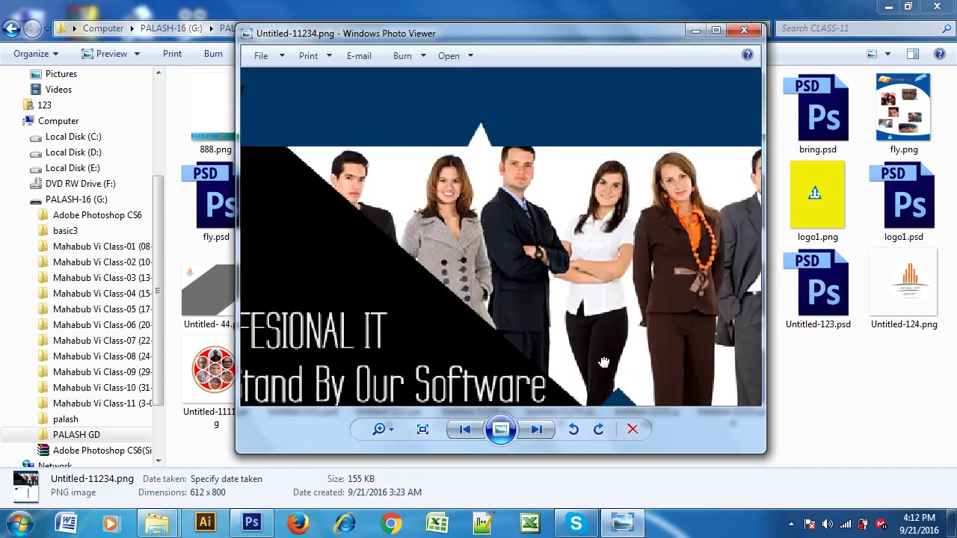
scroll(591, 217, "down", 3)
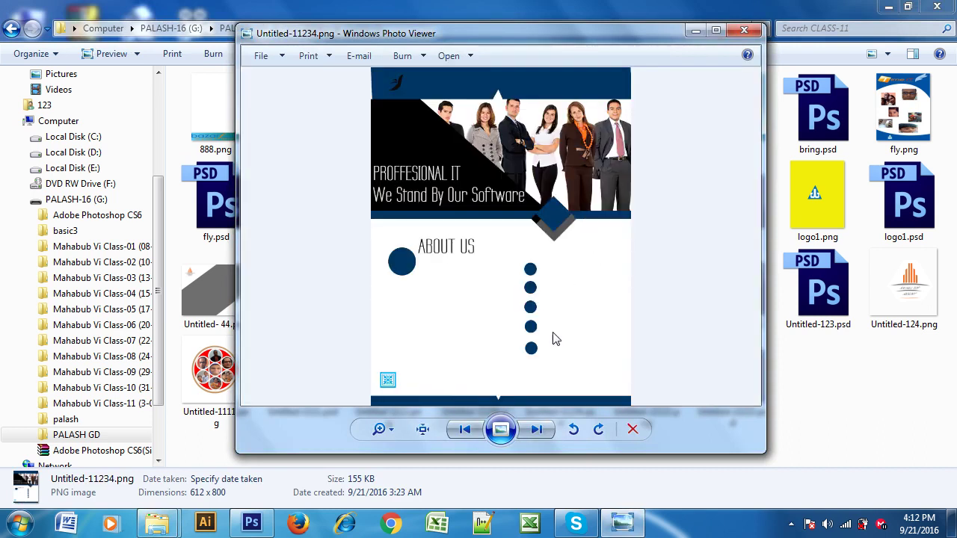
left_click(539, 428)
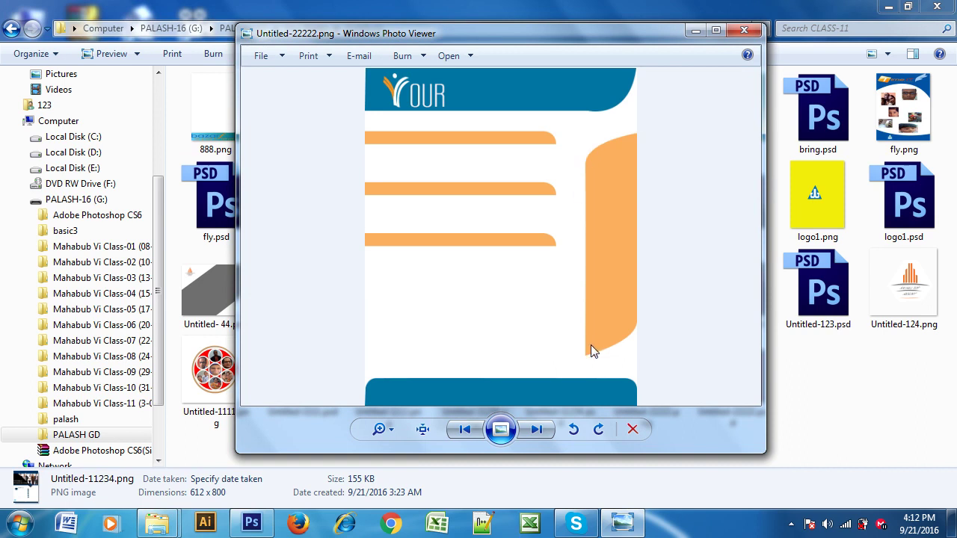
left_click(538, 430)
left_click(538, 430)
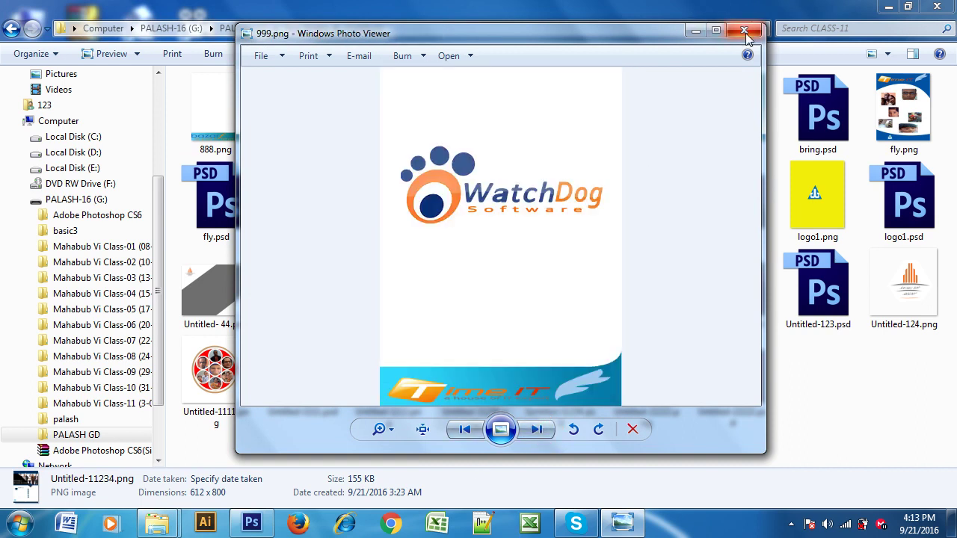
left_click(743, 30)
Step: Open the Untitled- 44 image and zoom in and out on it
double_click(217, 315)
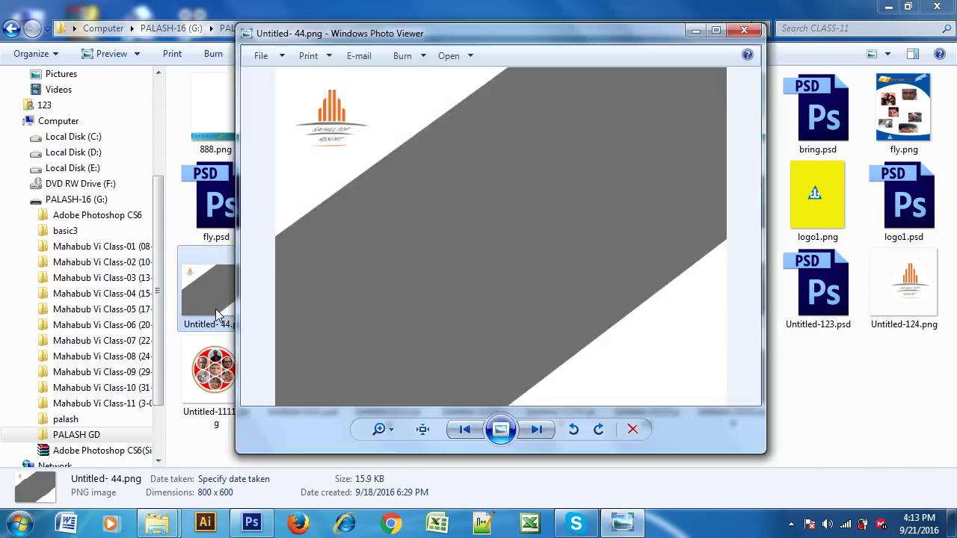
scroll(299, 142, "up", 2)
scroll(541, 183, "down", 2)
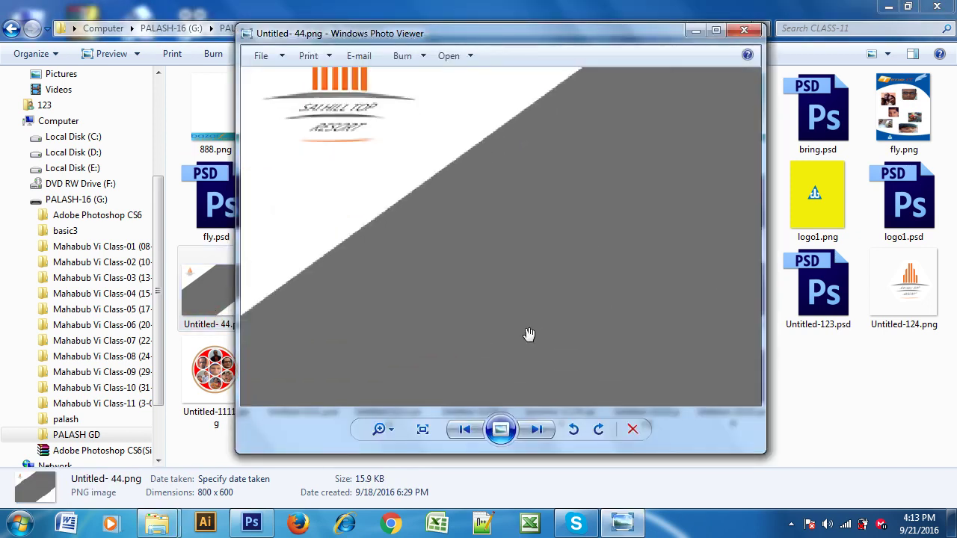
scroll(444, 260, "down", 3)
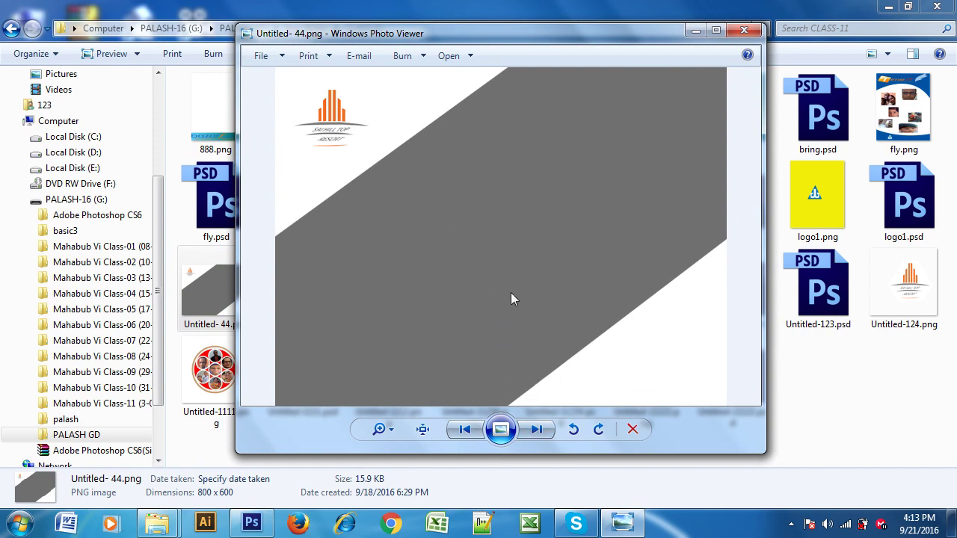
Step: Study the Indian Spice Land brochure up close, zooming and panning across it
left_click(544, 433)
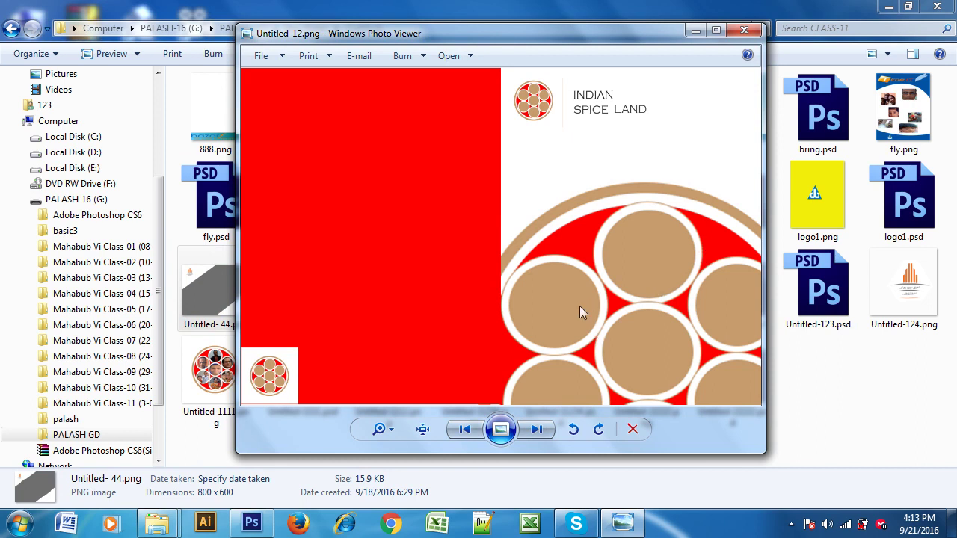
scroll(580, 307, "down", 3)
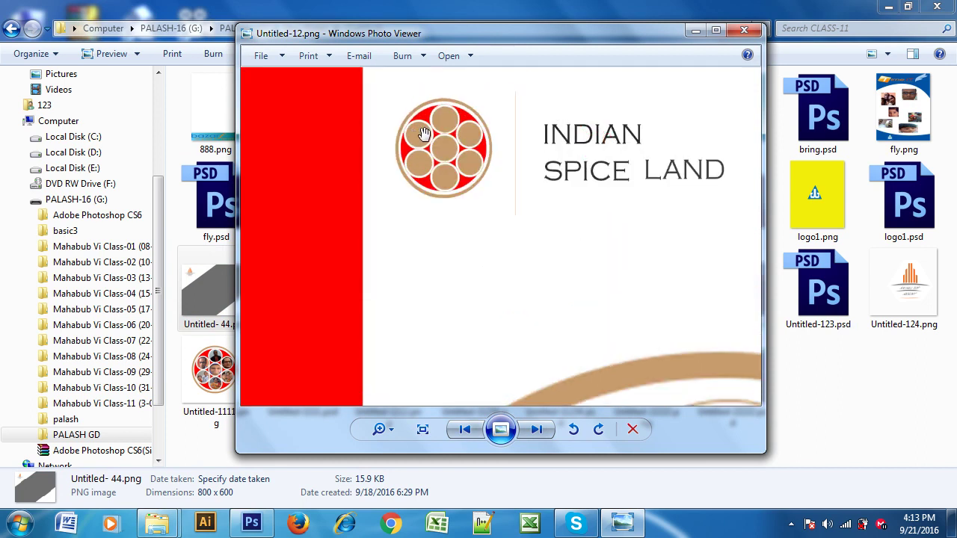
scroll(424, 133, "up", 5)
left_click_drag(440, 182, 494, 290)
scroll(513, 320, "down", 1)
scroll(595, 145, "down", 1)
scroll(556, 203, "down", 1)
scroll(553, 217, "down", 1)
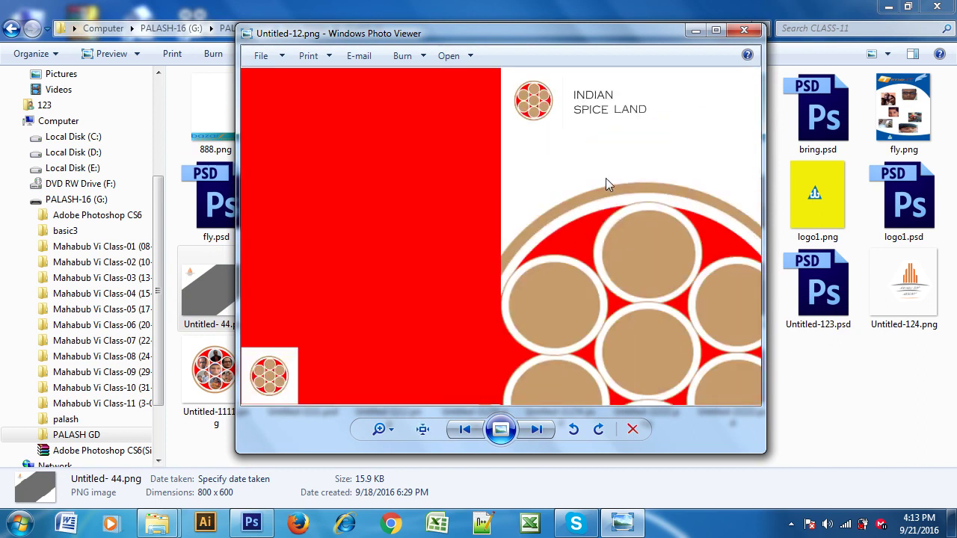
scroll(606, 180, "up", 2)
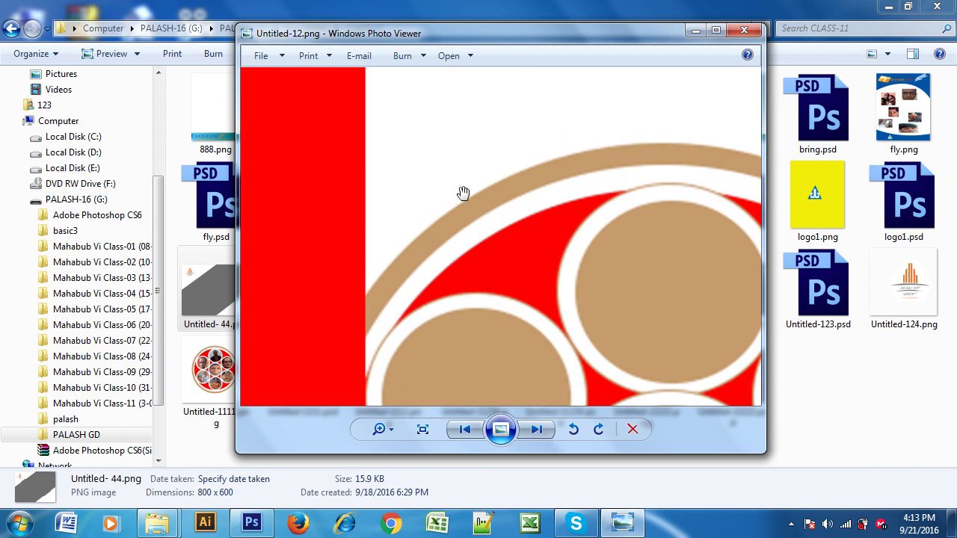
scroll(691, 131, "down", 2)
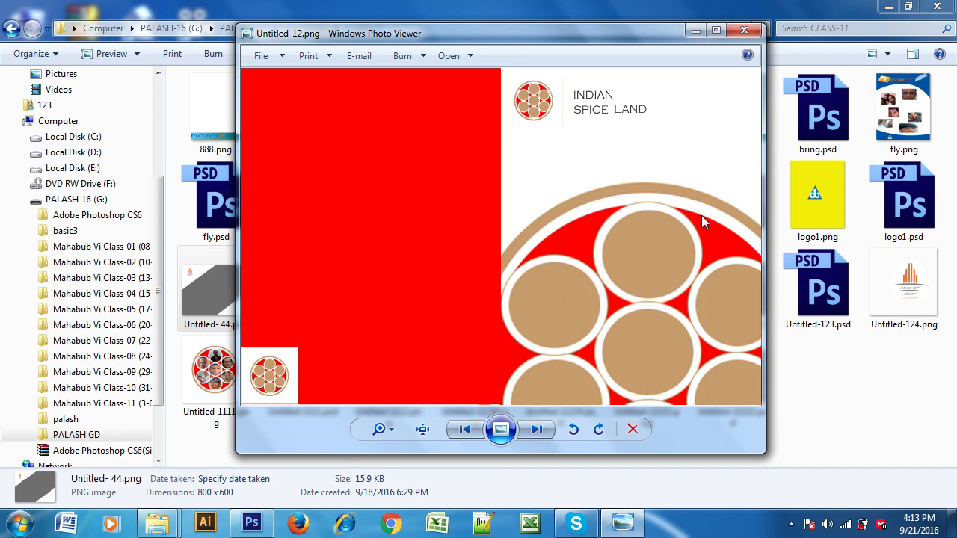
left_click(536, 429)
Step: Examine the Untitled-1111 photo collage, page through the remaining images, then close the viewer
double_click(213, 366)
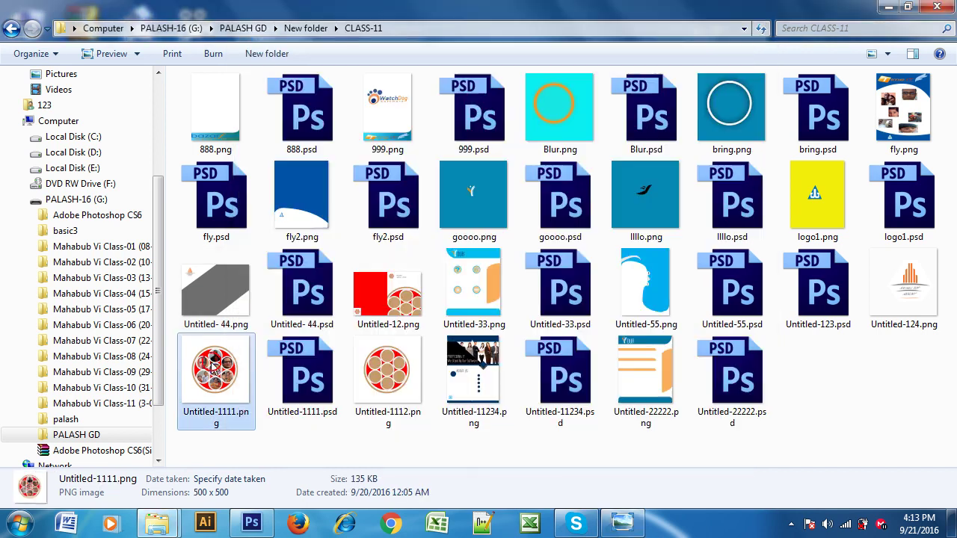
scroll(515, 258, "up", 3)
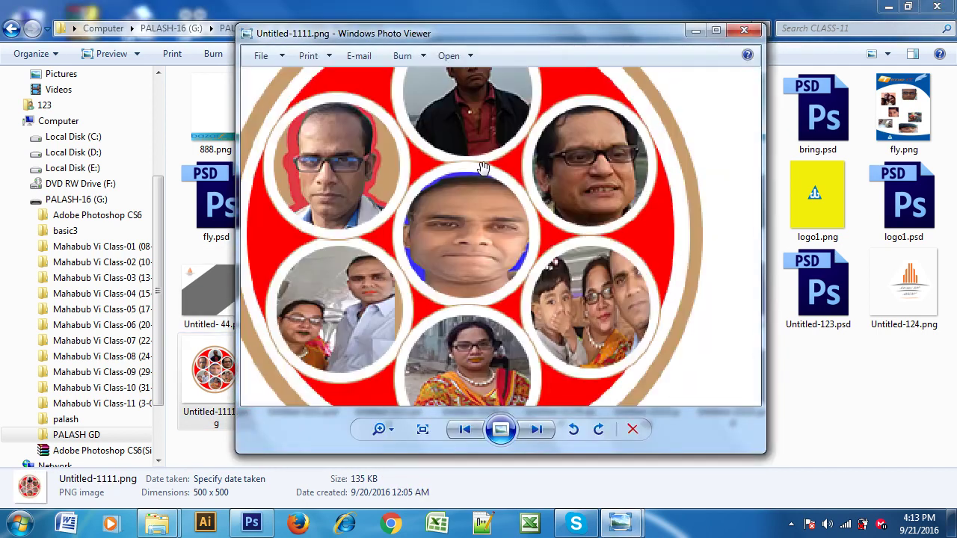
mouse_move(502, 241)
left_mouse_down()
mouse_move(523, 267)
mouse_move(543, 45)
left_mouse_up()
left_click(537, 430)
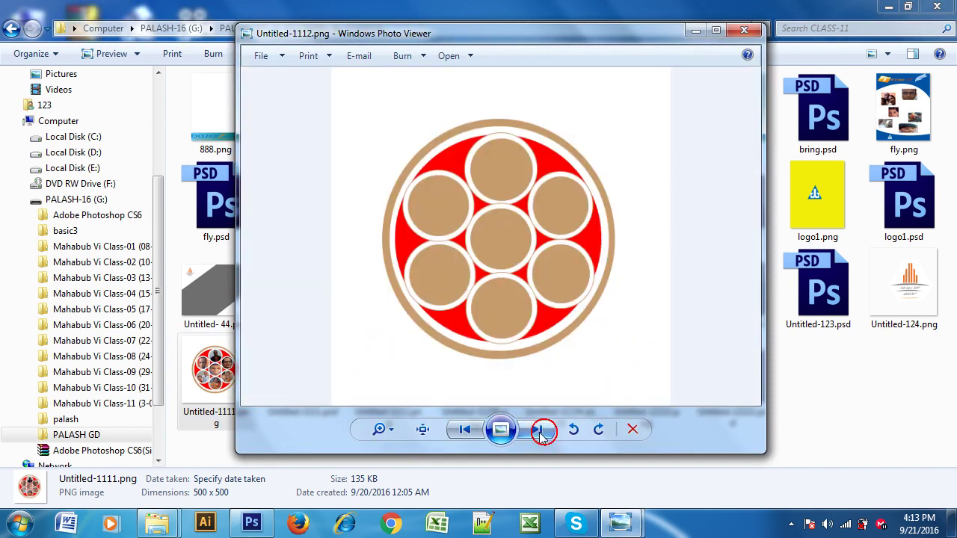
left_click(537, 431)
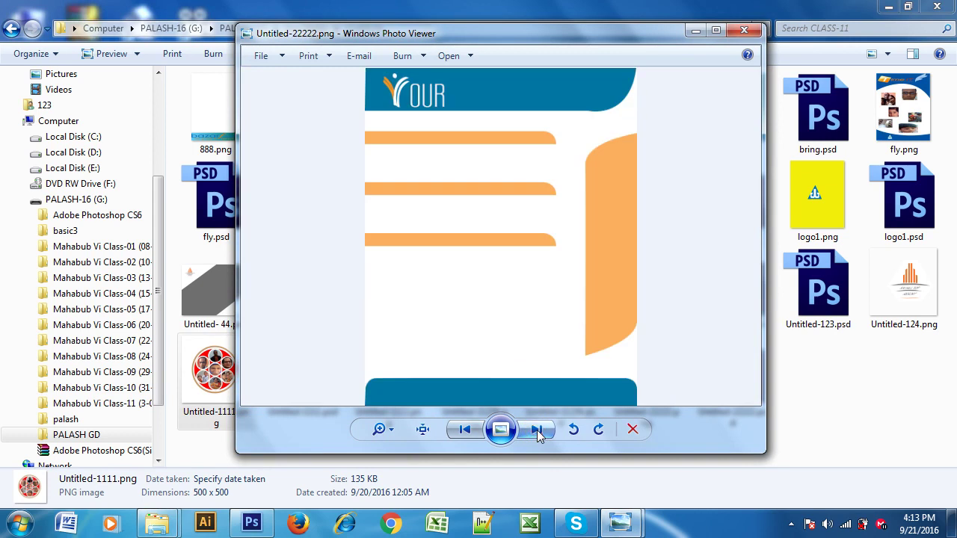
left_click(536, 431)
left_click(536, 432)
left_click(537, 431)
left_click(537, 431)
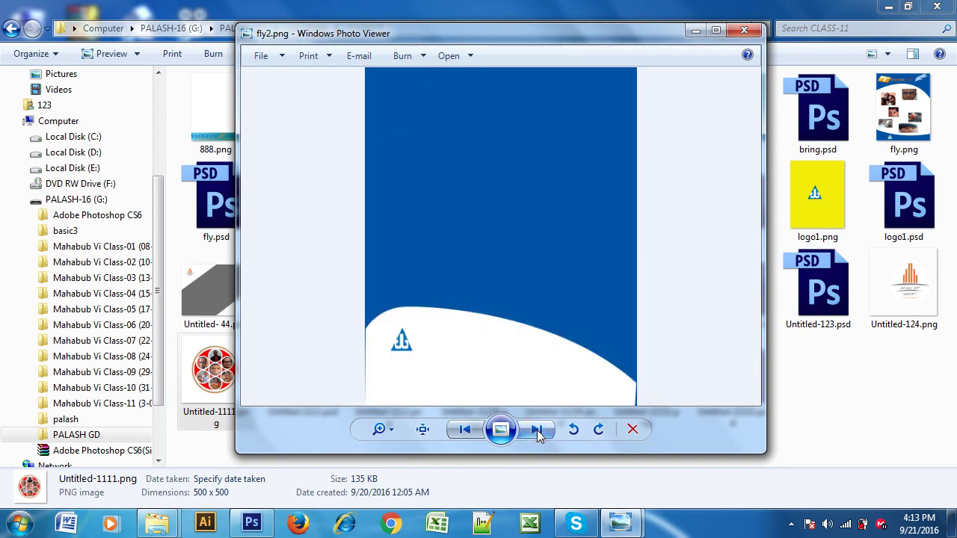
left_click(536, 431)
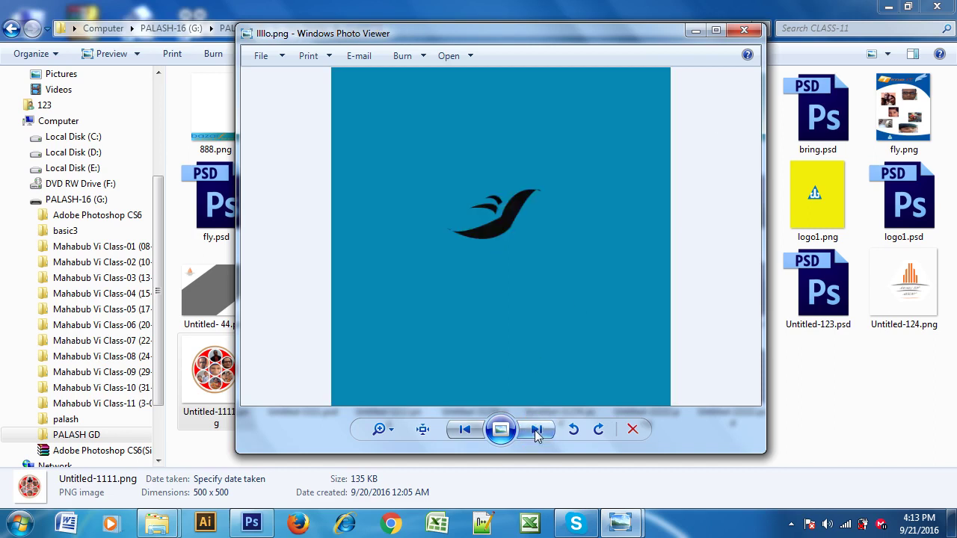
left_click(536, 431)
left_click(535, 431)
left_click(536, 431)
left_click(744, 30)
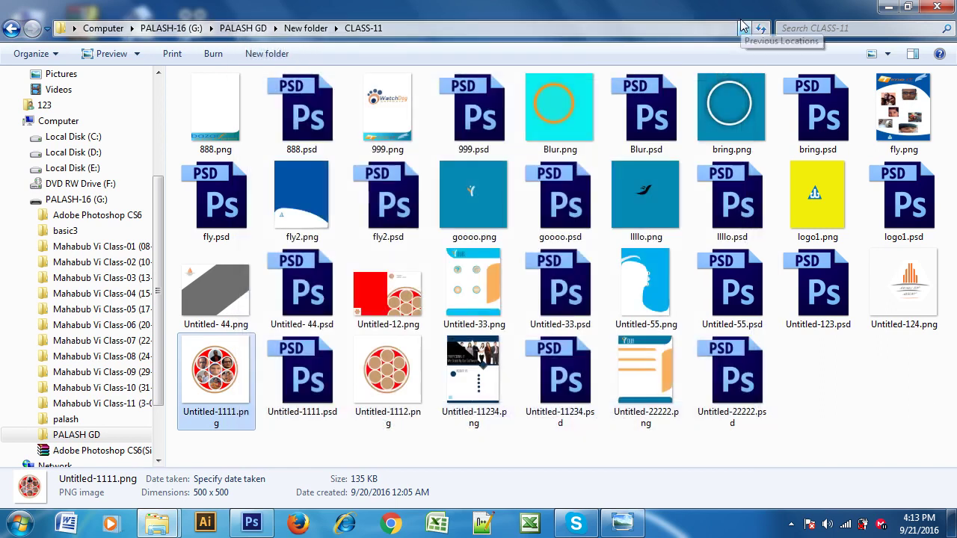
Step: Browse the inner New folder and the Visiting Card folder as large thumbnails
left_click(11, 28)
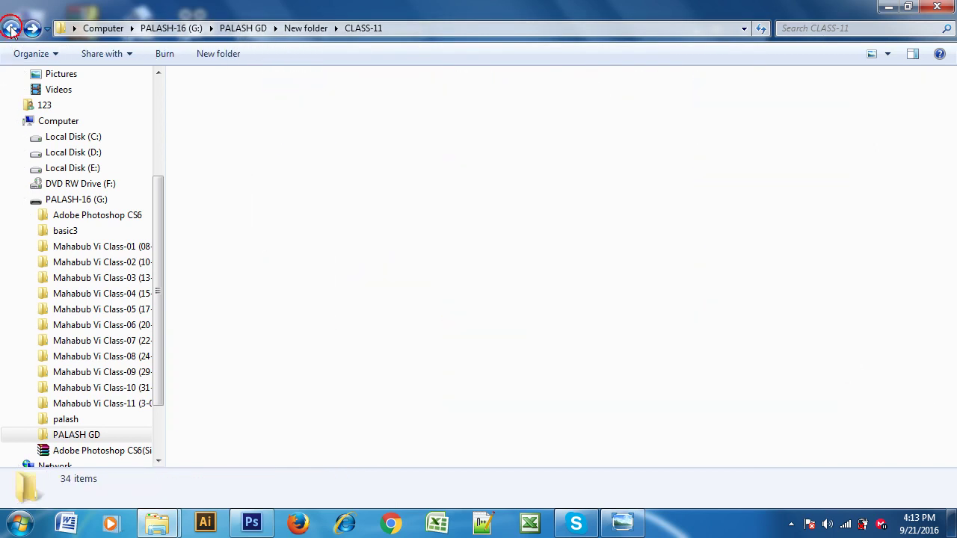
double_click(298, 225)
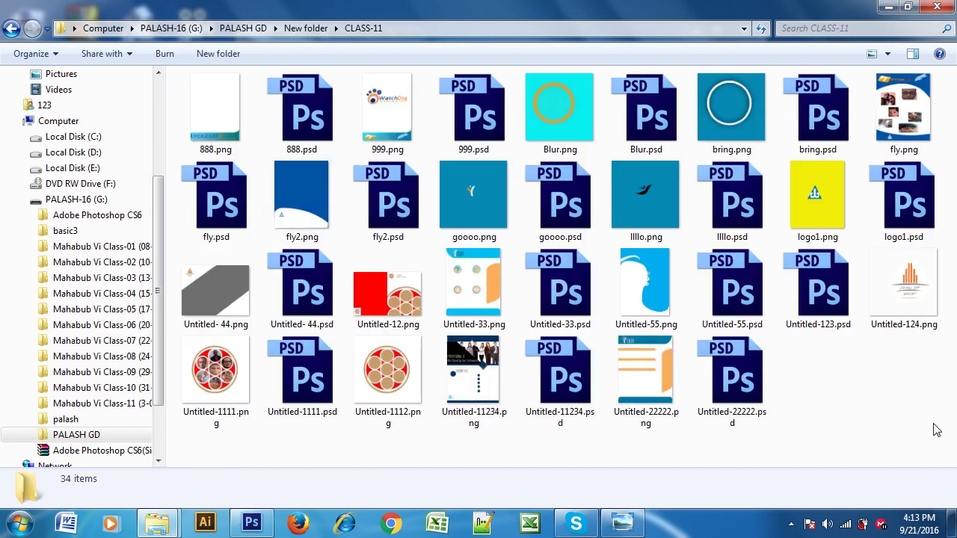
left_click(18, 29)
double_click(379, 204)
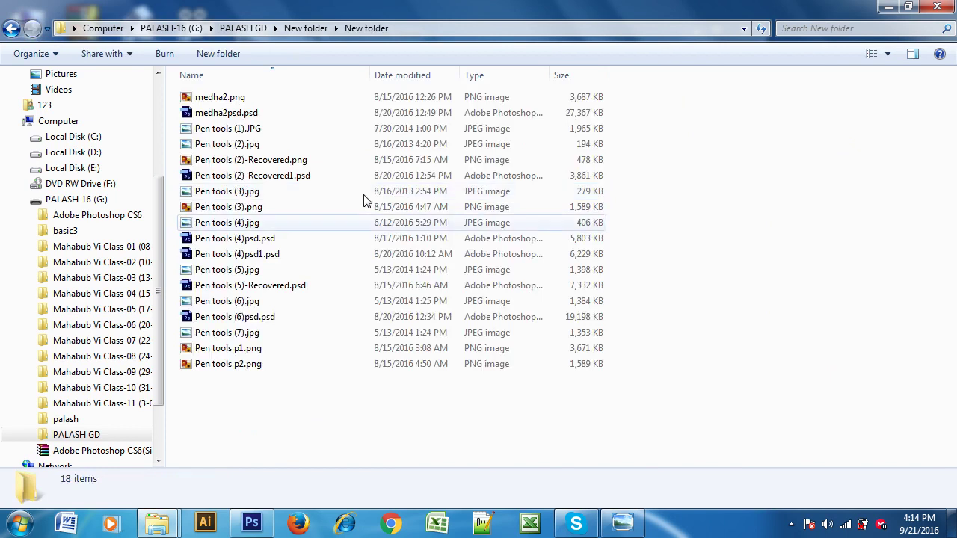
left_click(887, 53)
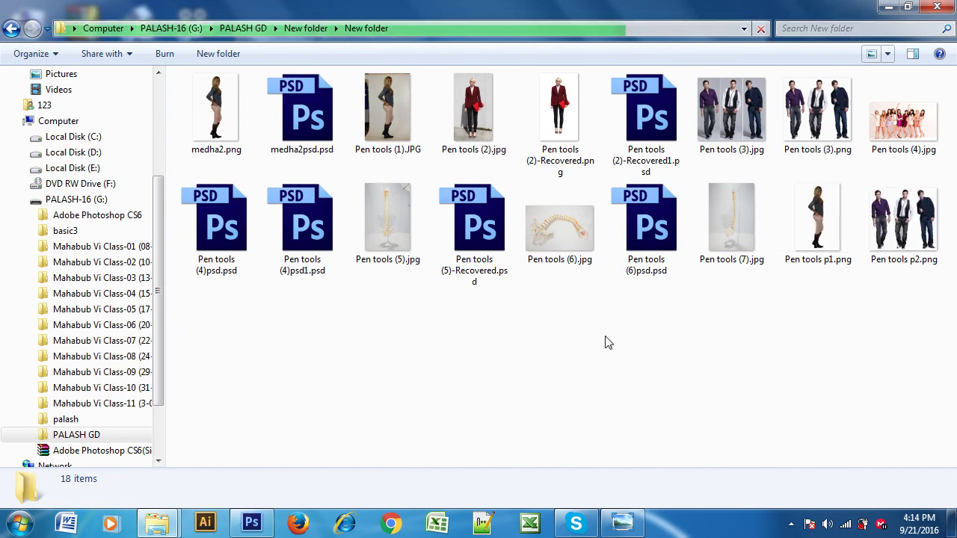
left_click(11, 28)
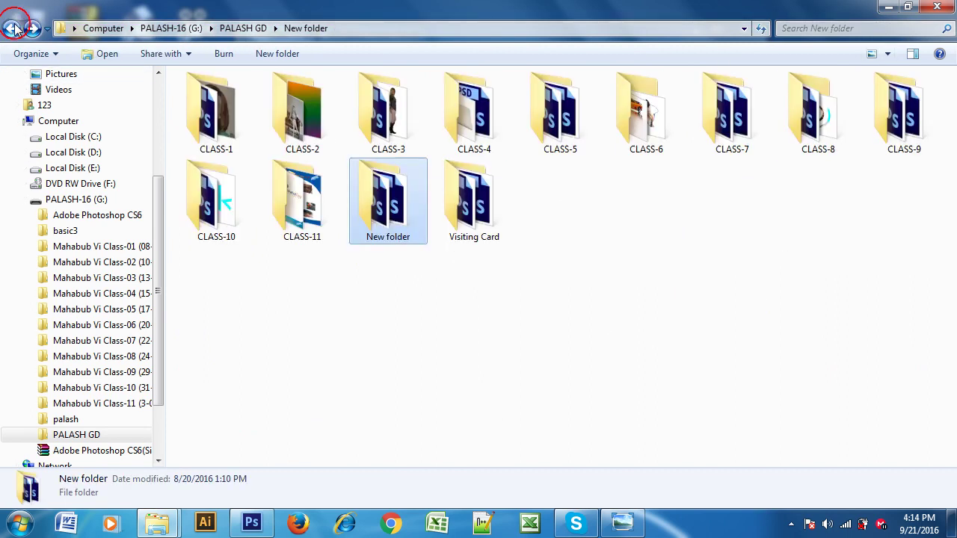
double_click(469, 191)
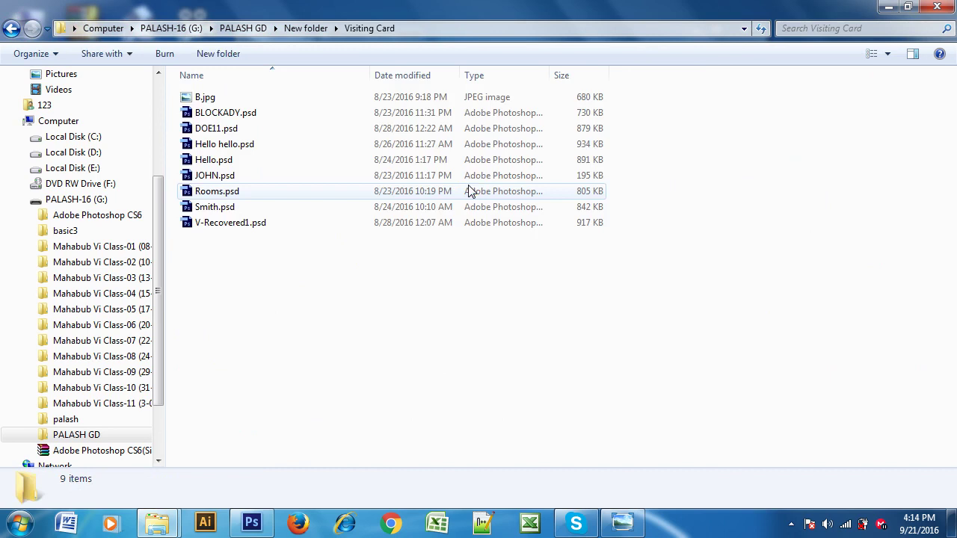
left_click(889, 54)
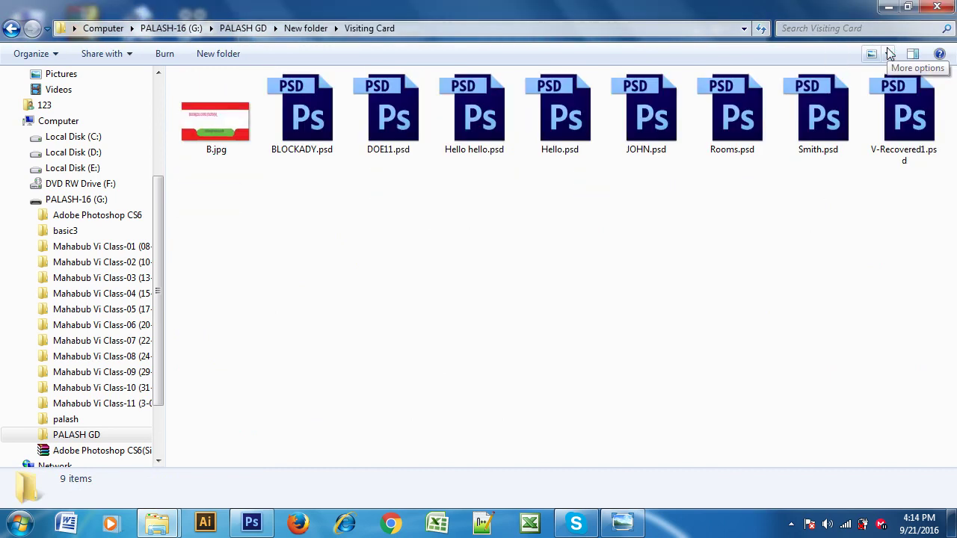
Step: Return to the drive's top level, close Photo Viewer, and restore Explorer
left_click(10, 29)
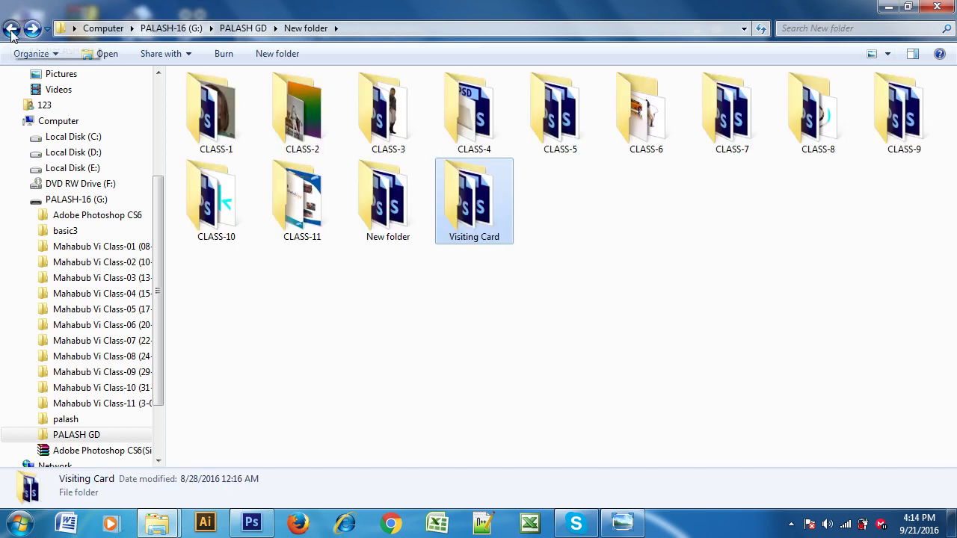
left_click(11, 28)
left_click(12, 28)
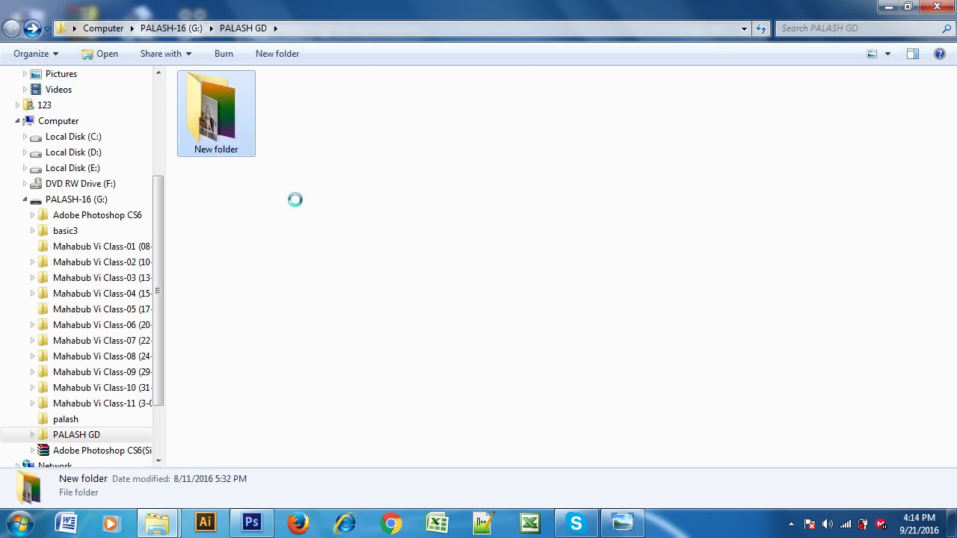
scroll(568, 329, "down", 1)
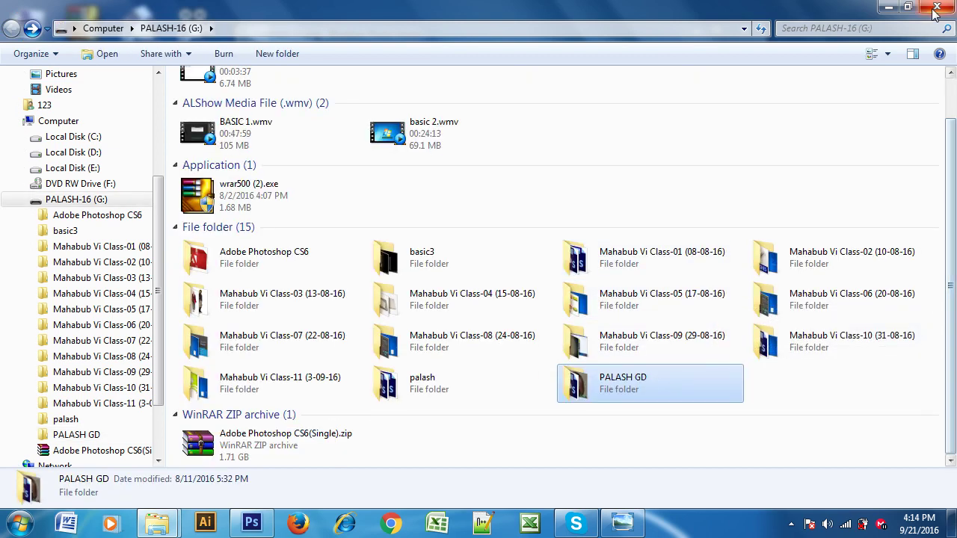
left_click(159, 515)
left_click(744, 30)
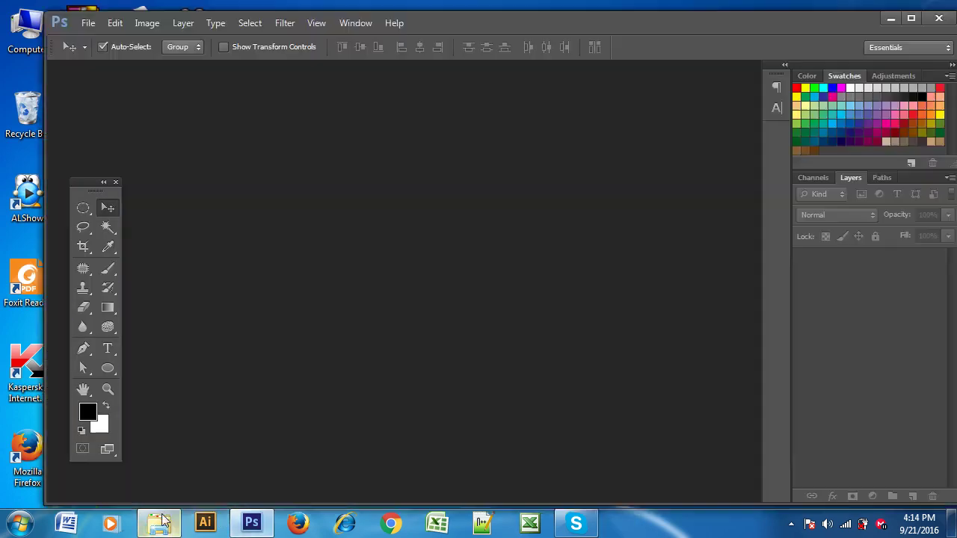
left_click(163, 521)
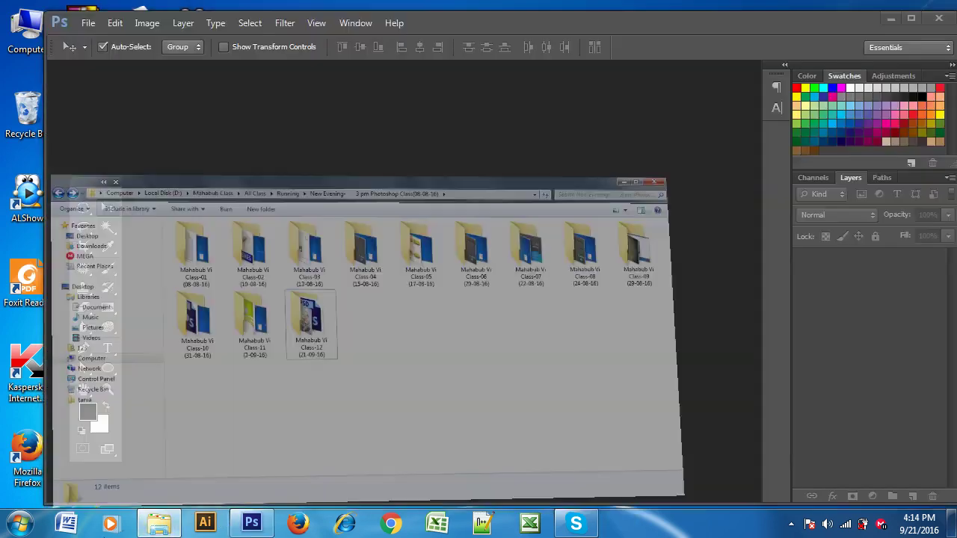
Step: Create a new blank white Untitled-1 document in Photoshop
left_click(252, 523)
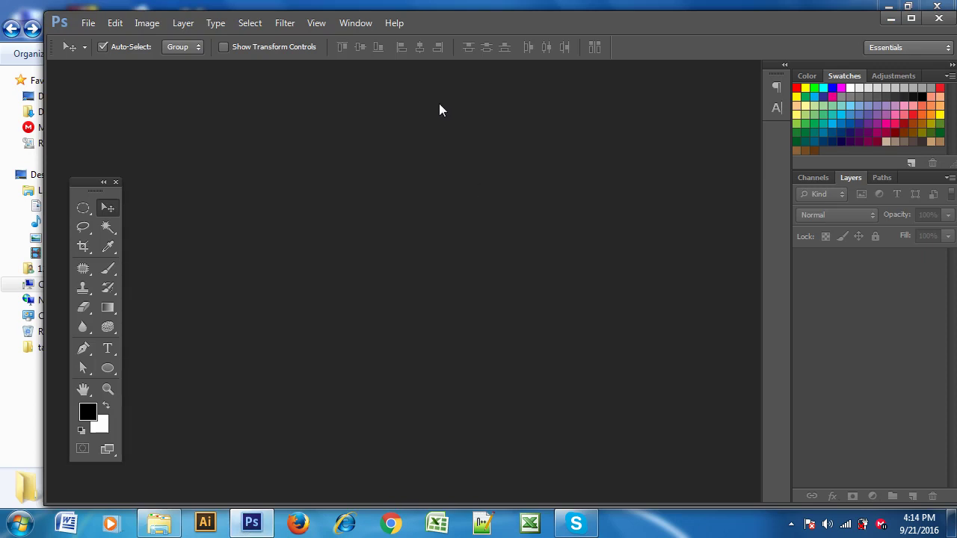
left_click(88, 22)
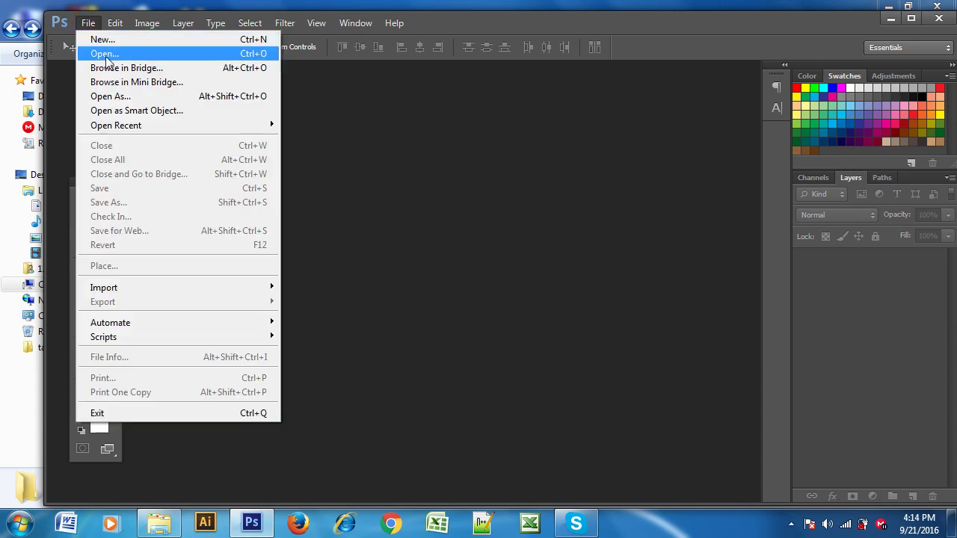
left_click(119, 41)
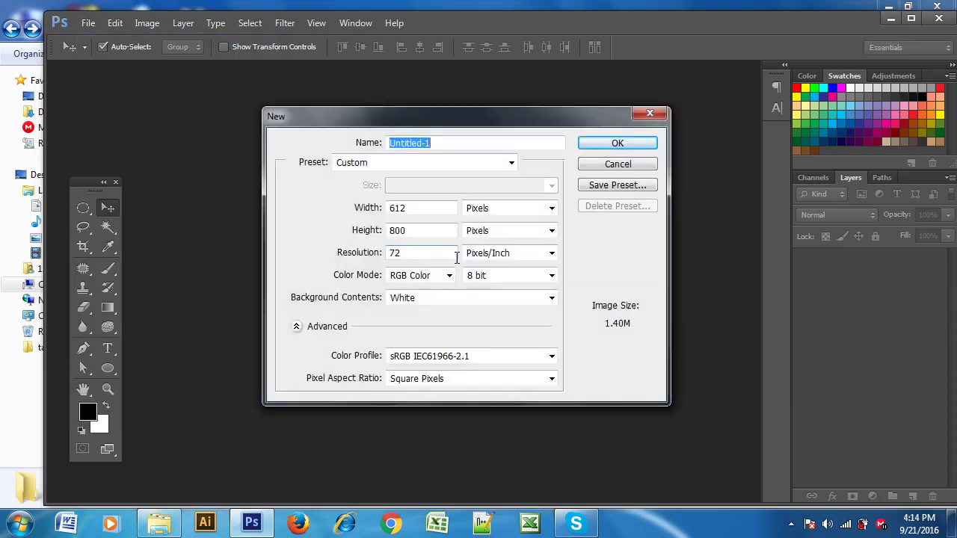
left_click(605, 143)
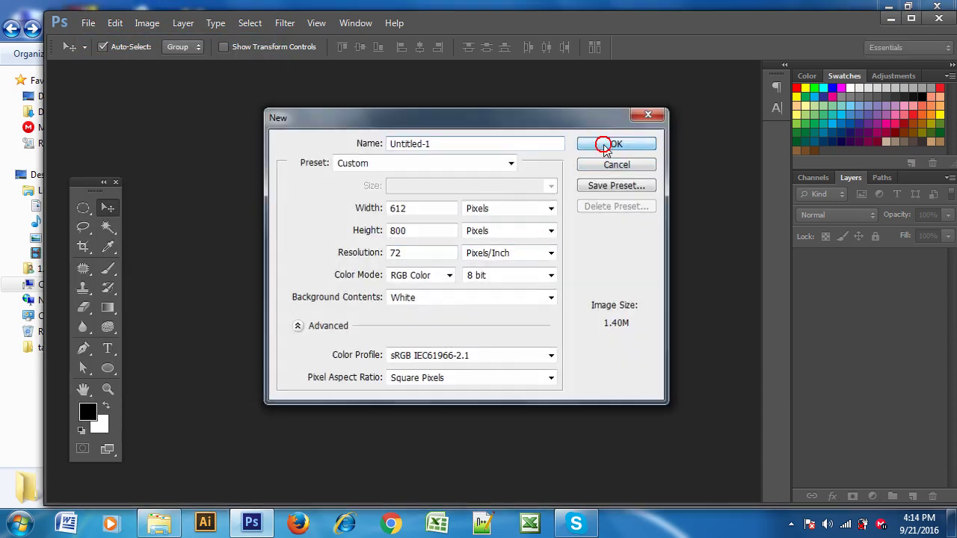
Step: Type WELCOME in black 72 pt Labtop Secundo, move it right of centre, and select it
left_click(107, 348)
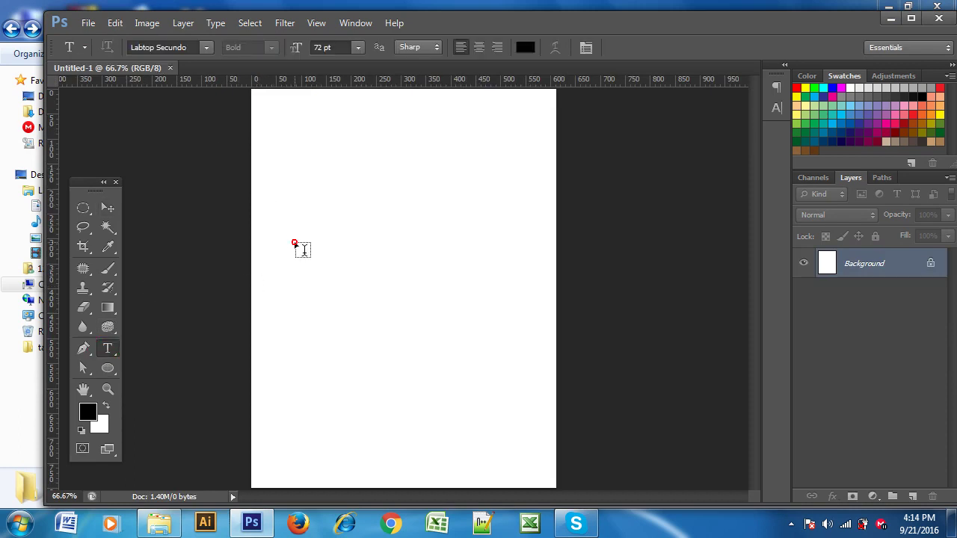
left_click(294, 244)
type("WE")
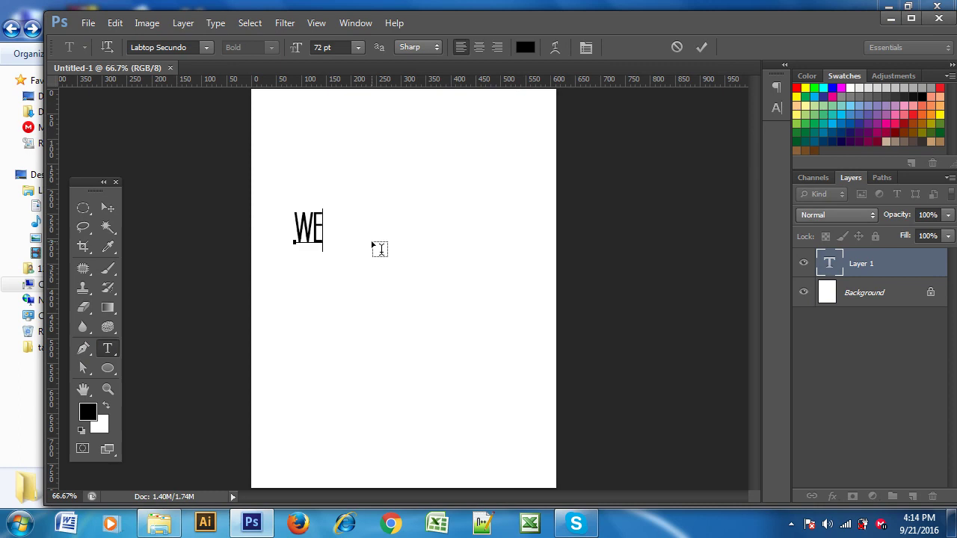
type("LCOME")
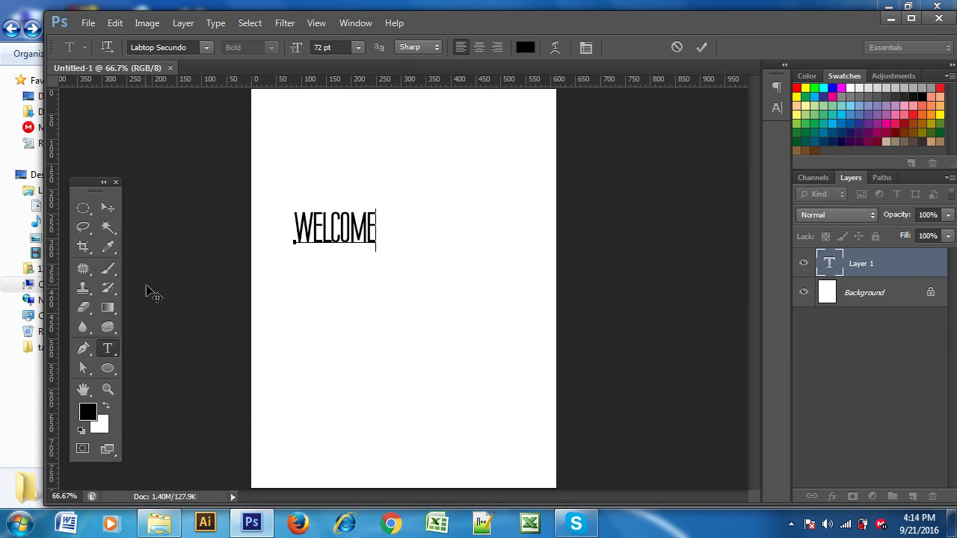
left_click(109, 210)
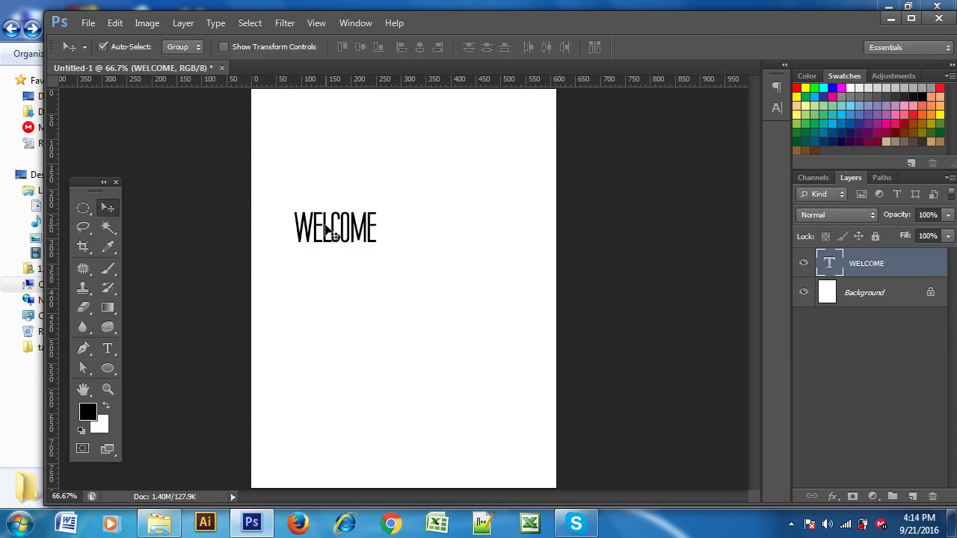
left_click_drag(326, 225, 448, 242)
left_click(107, 348)
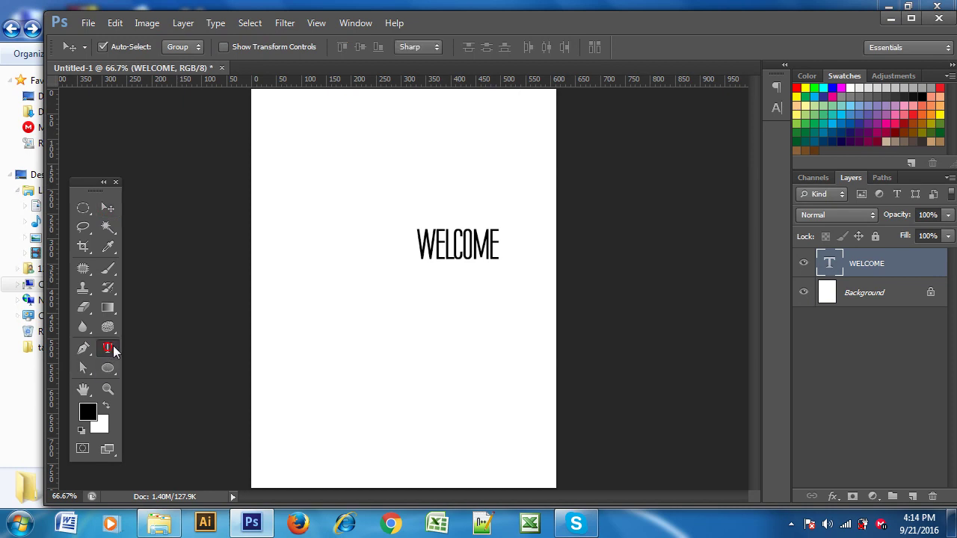
double_click(469, 233)
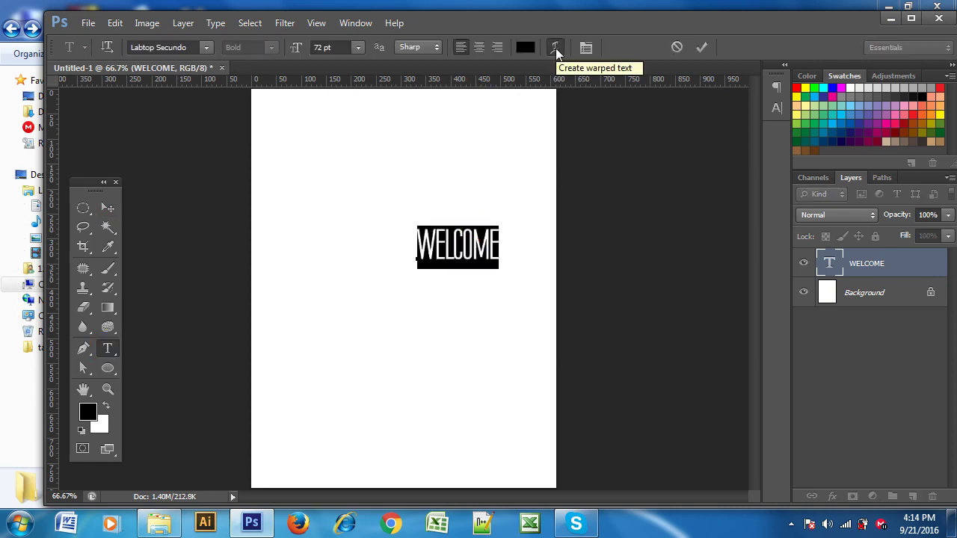
Step: Warp WELCOME with the Flag style, adjusting its bend and horizontal and vertical distortion
left_click(555, 47)
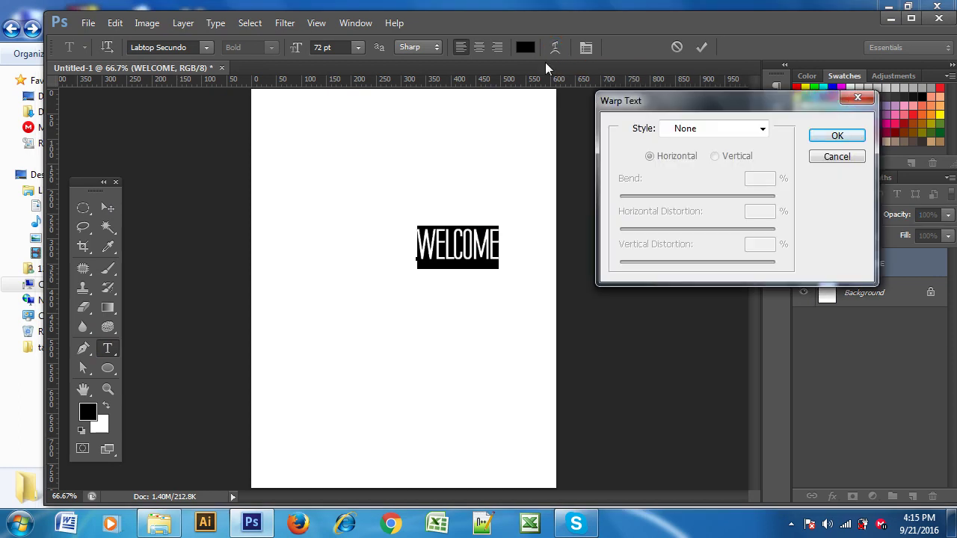
left_click(761, 130)
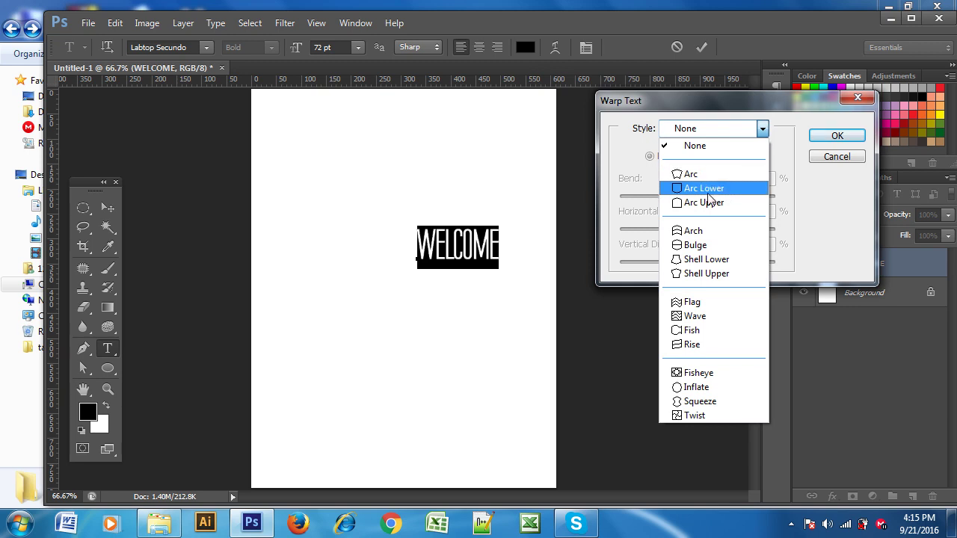
left_click(692, 302)
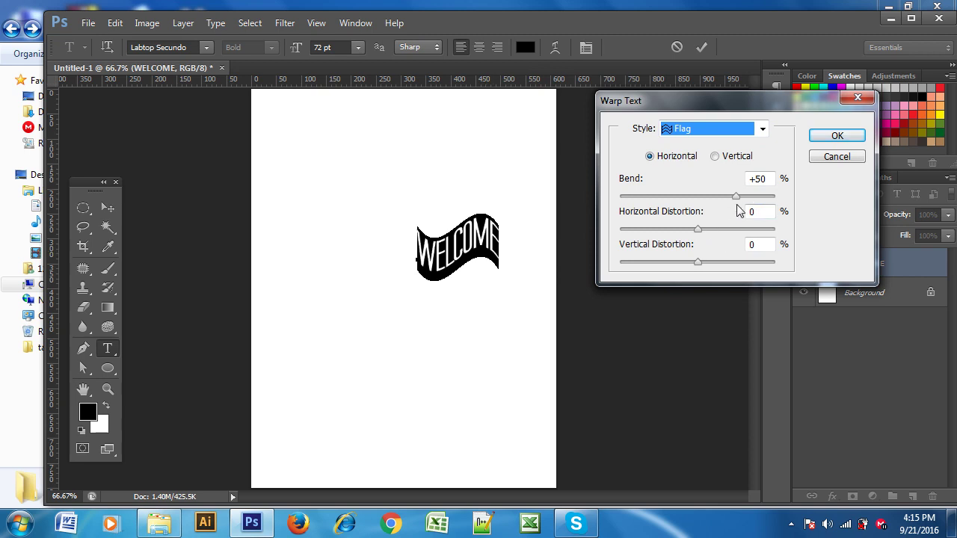
mouse_move(736, 196)
left_mouse_down()
mouse_move(672, 198)
mouse_move(731, 197)
left_mouse_up()
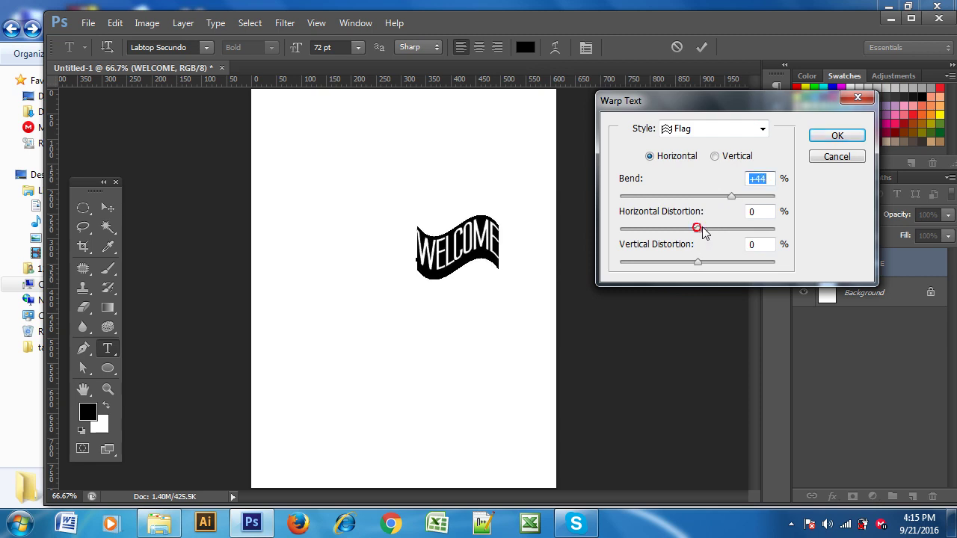
left_click_drag(702, 230, 695, 231)
mouse_move(699, 268)
left_mouse_down()
mouse_move(737, 264)
mouse_move(690, 265)
mouse_move(698, 264)
left_mouse_up()
left_click_drag(696, 229, 695, 229)
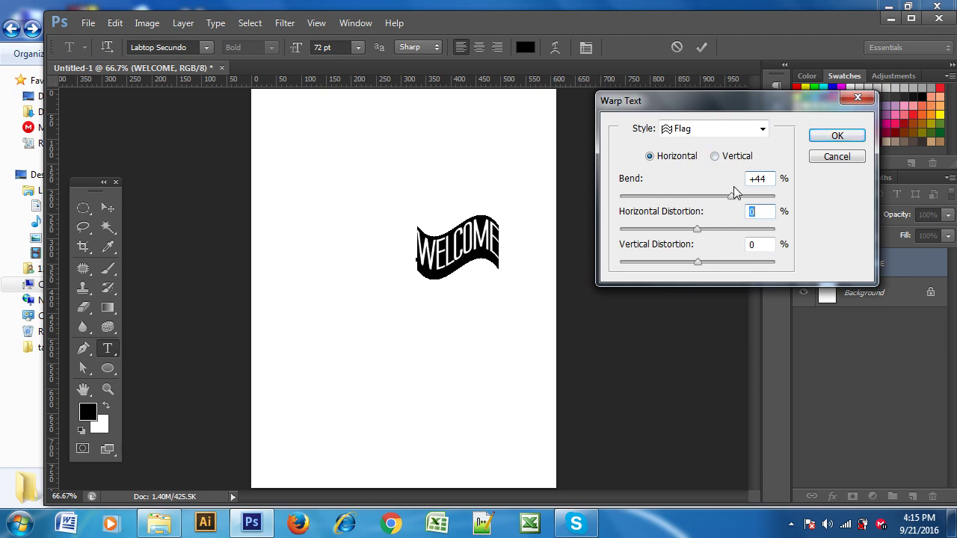
mouse_move(734, 200)
left_mouse_down()
mouse_move(686, 200)
mouse_move(724, 199)
left_mouse_up()
Step: Try an Arc warp with downward and upward bends, then cancel so WELCOME stays straight
left_click(763, 129)
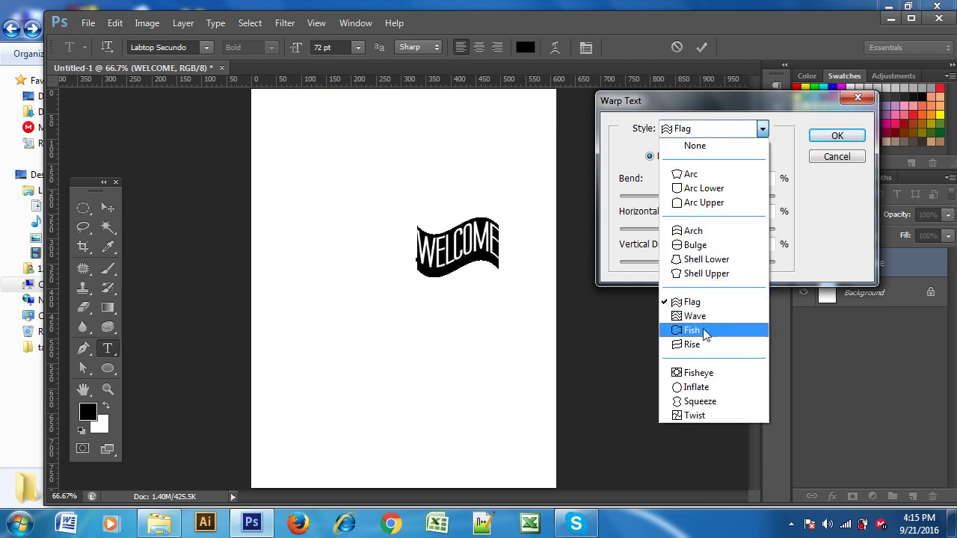
left_click(695, 177)
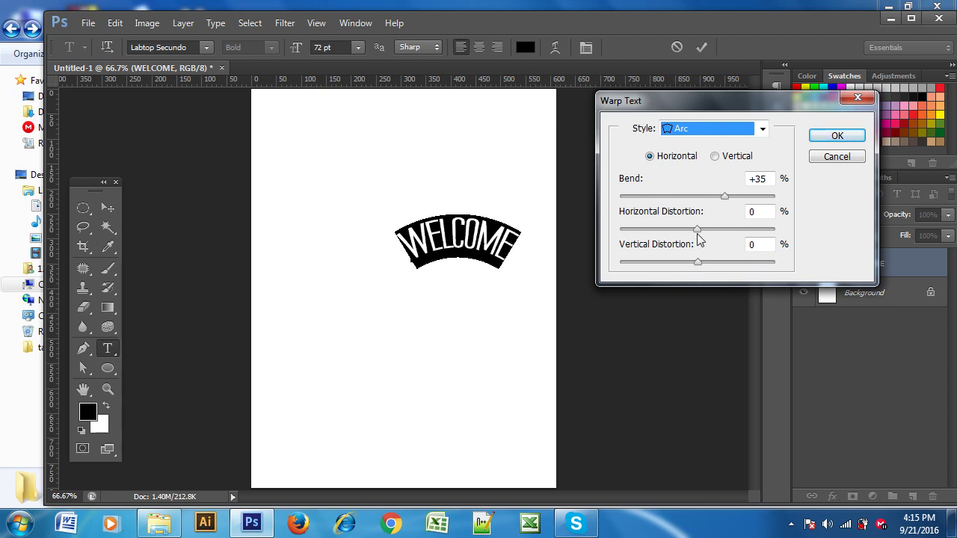
mouse_move(699, 263)
left_mouse_down()
mouse_move(768, 263)
mouse_move(699, 263)
left_mouse_up()
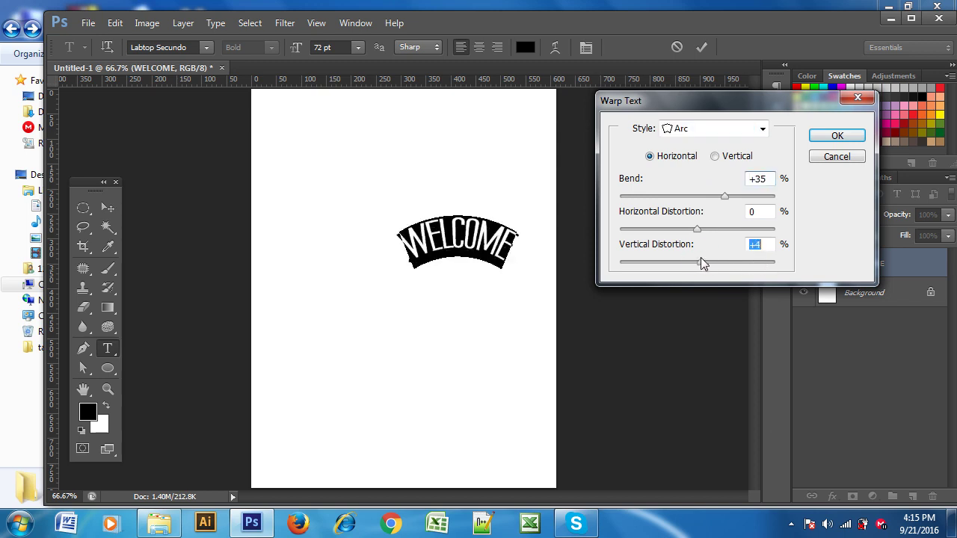
mouse_move(724, 196)
left_mouse_down()
mouse_move(647, 196)
mouse_move(774, 196)
mouse_move(700, 197)
left_mouse_up()
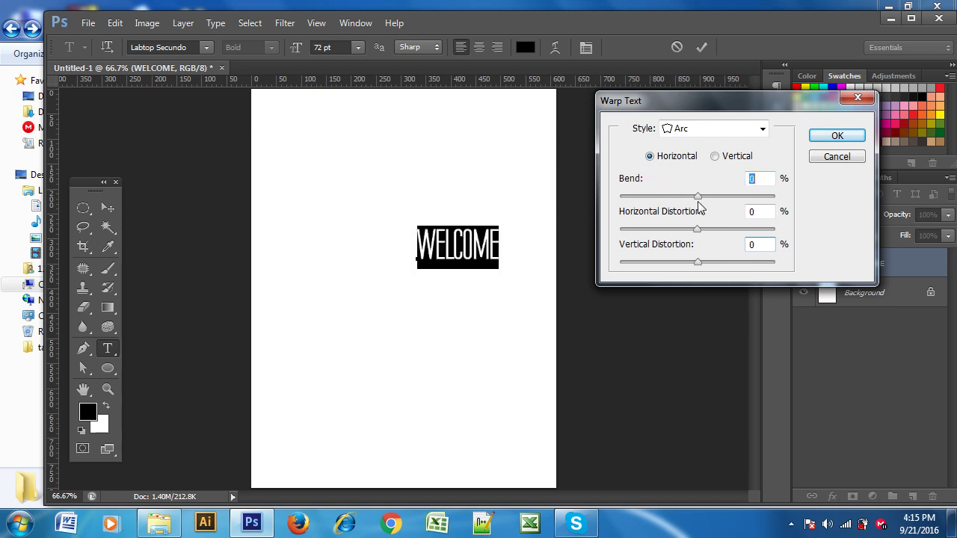
left_click_drag(698, 199, 654, 199)
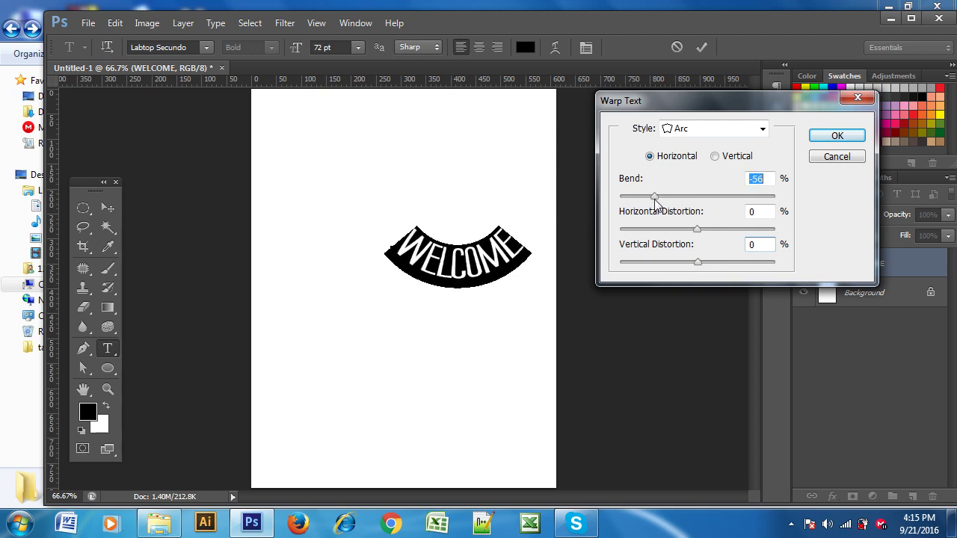
mouse_move(653, 197)
left_mouse_down()
mouse_move(744, 202)
mouse_move(767, 216)
mouse_move(711, 197)
mouse_move(686, 203)
left_mouse_up()
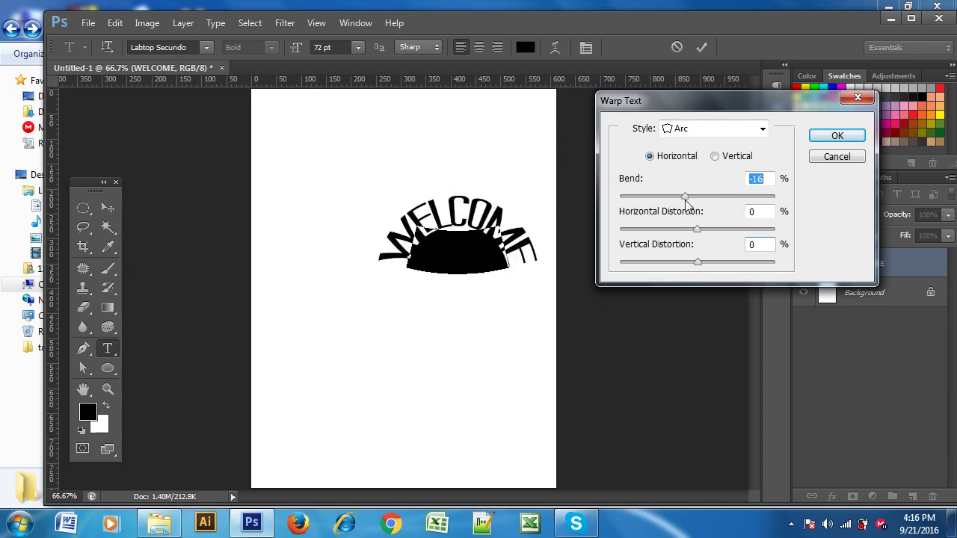
left_click(837, 157)
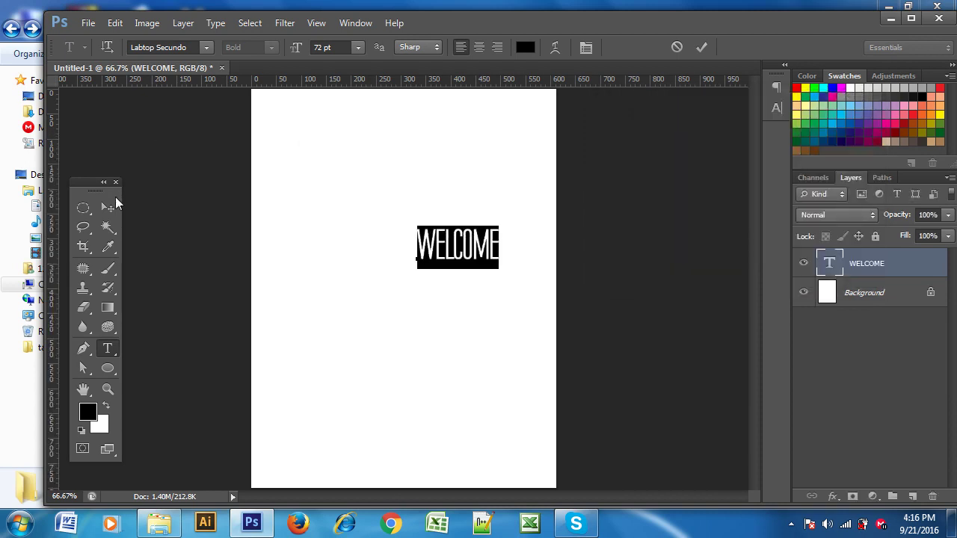
left_click(107, 206)
Step: Open 16in+11in.jpg from Mahabub Vi Class-11 > Brousure-Flyer-Liflet Design in Photo Viewer
left_click(158, 523)
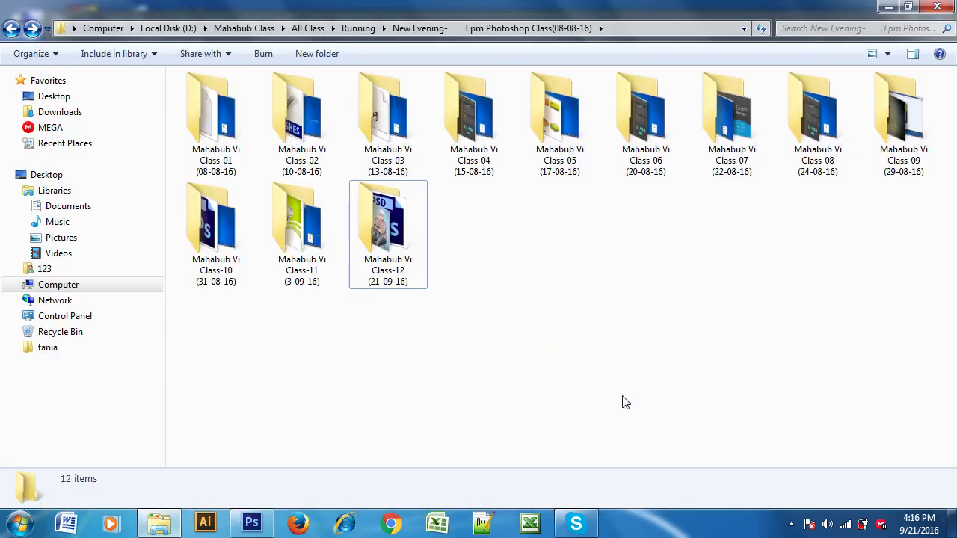
double_click(302, 217)
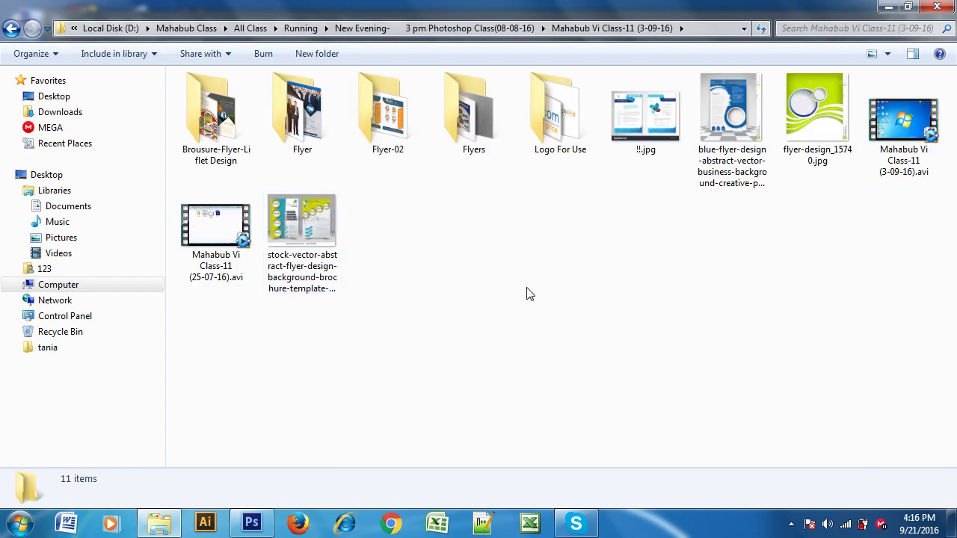
double_click(230, 107)
double_click(230, 107)
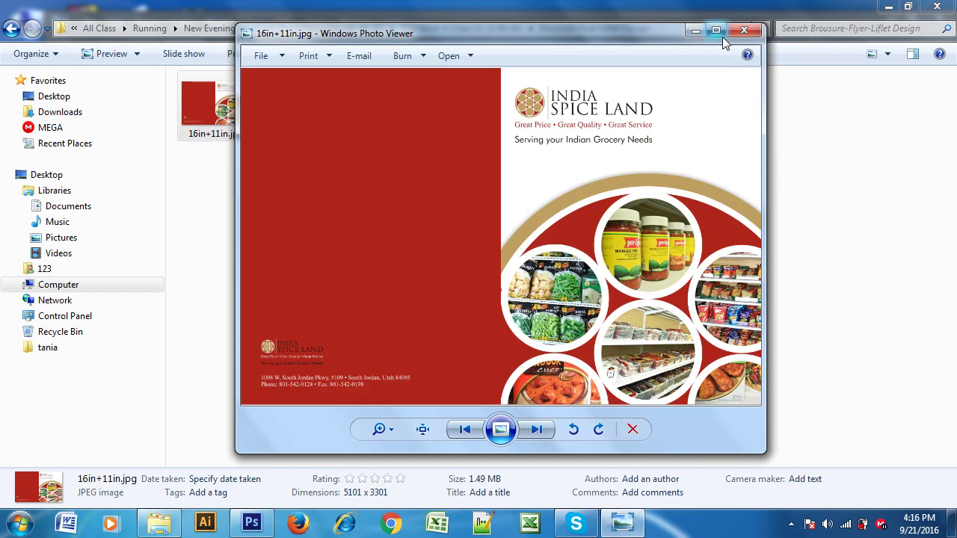
Step: Maximize the brochure, zoom into its lower-left logo and contact block, then close it
left_click(719, 33)
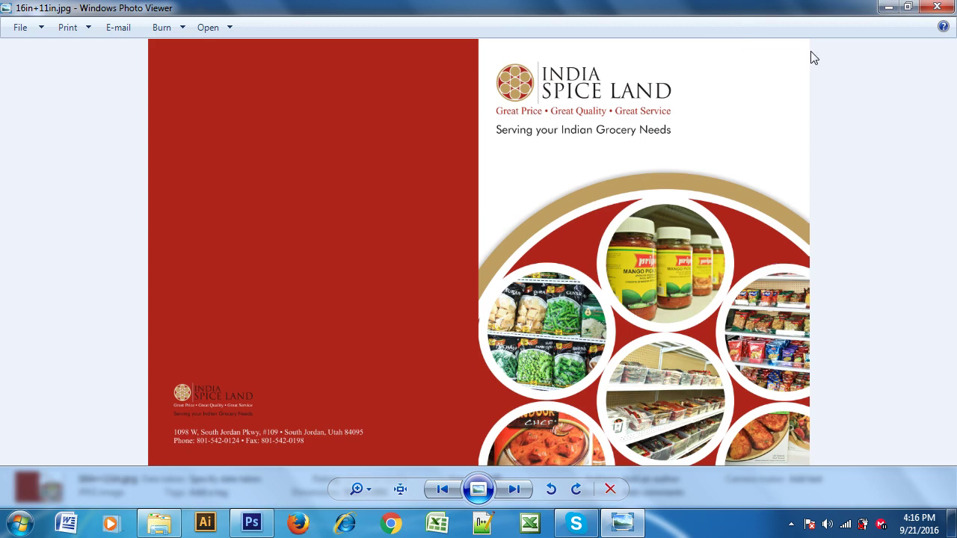
scroll(227, 419, "up", 3)
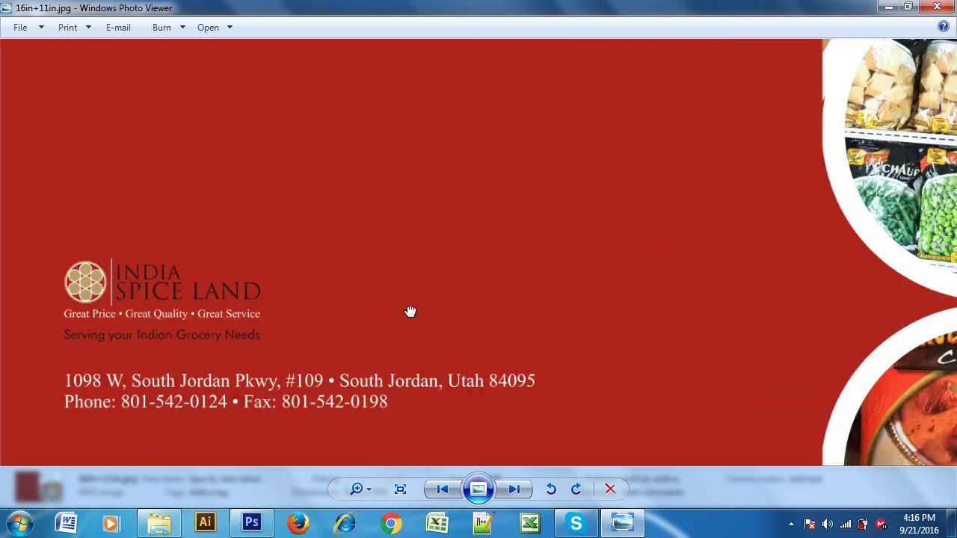
scroll(579, 240, "down", 3)
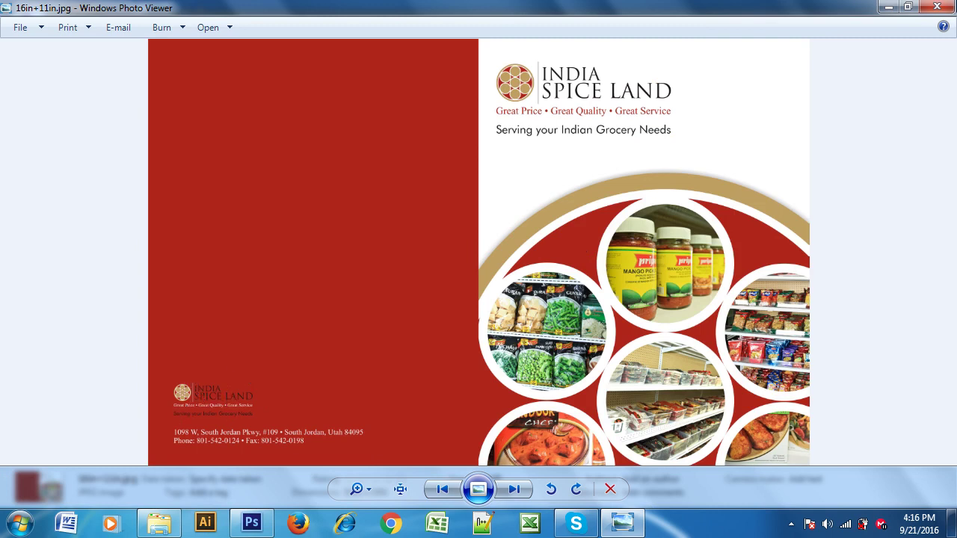
left_click(936, 6)
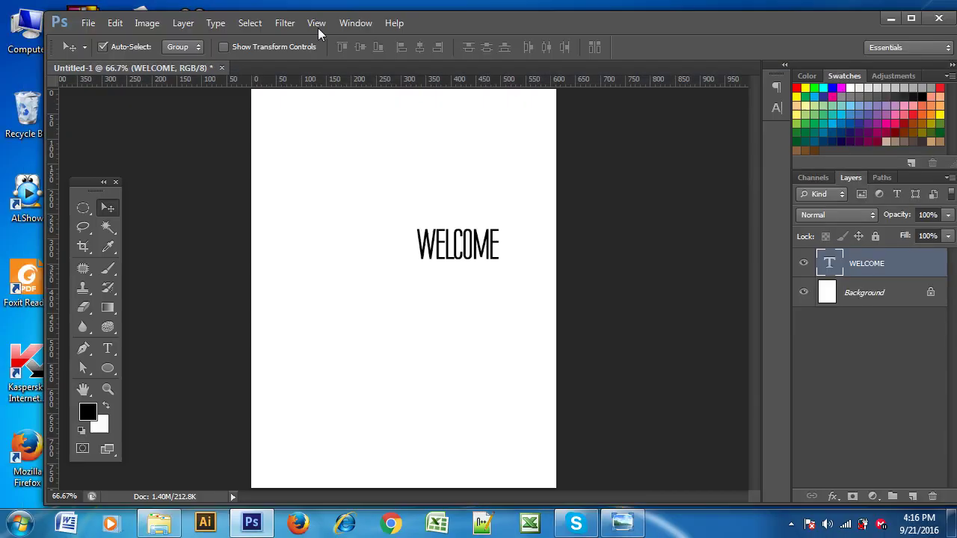
Step: Browse from Computer to PALASH-16 (G:) > PALASH GD > New folder > CLASS-11 and select Untitled-1112.png
left_click(890, 18)
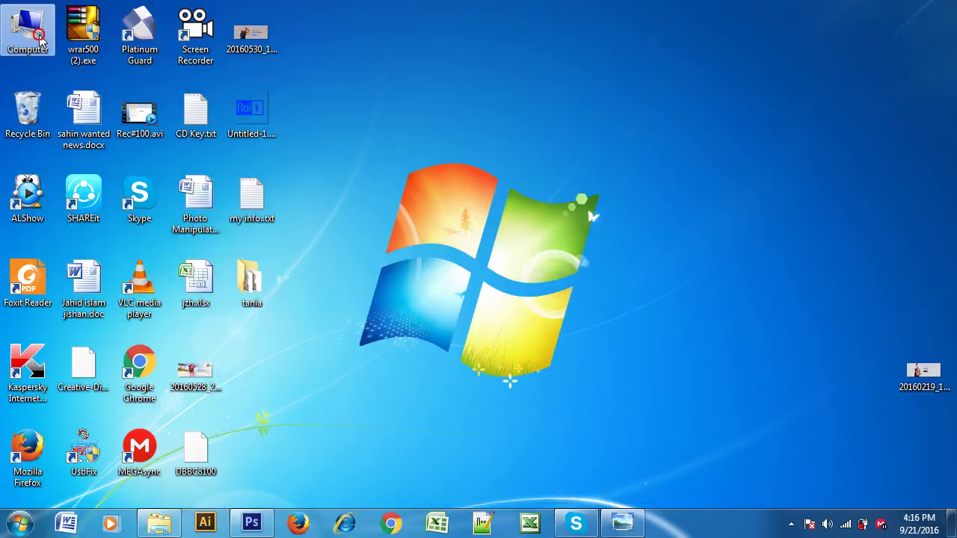
double_click(40, 41)
double_click(442, 167)
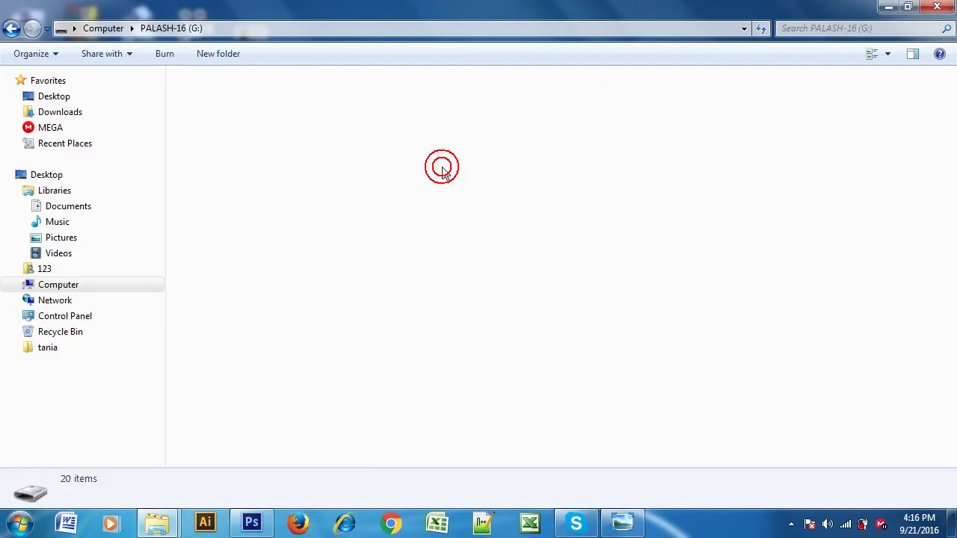
scroll(534, 452, "down", 1)
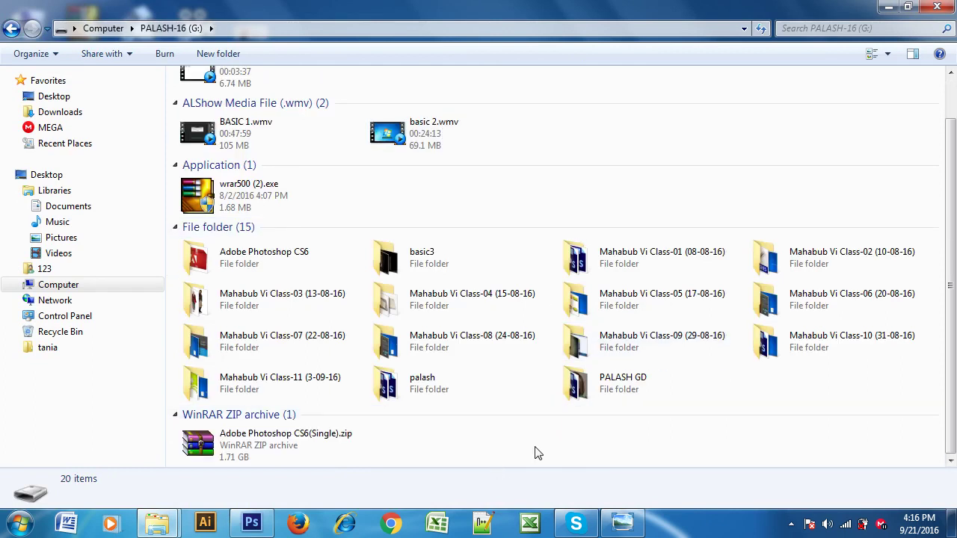
double_click(604, 386)
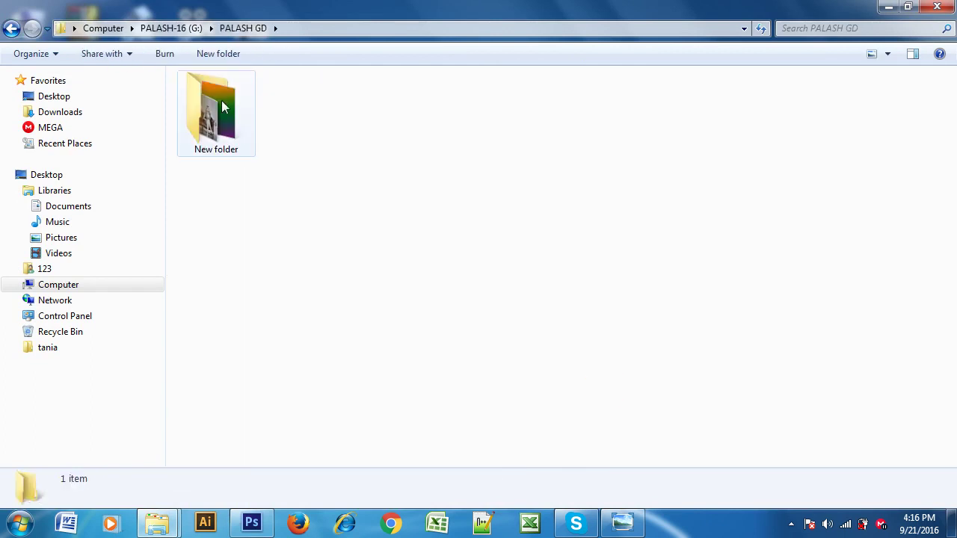
double_click(222, 106)
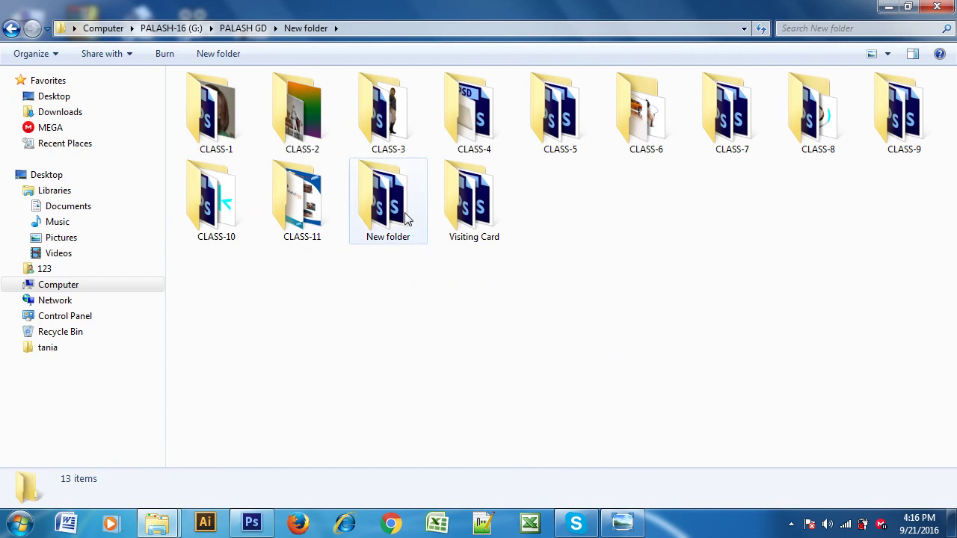
double_click(309, 200)
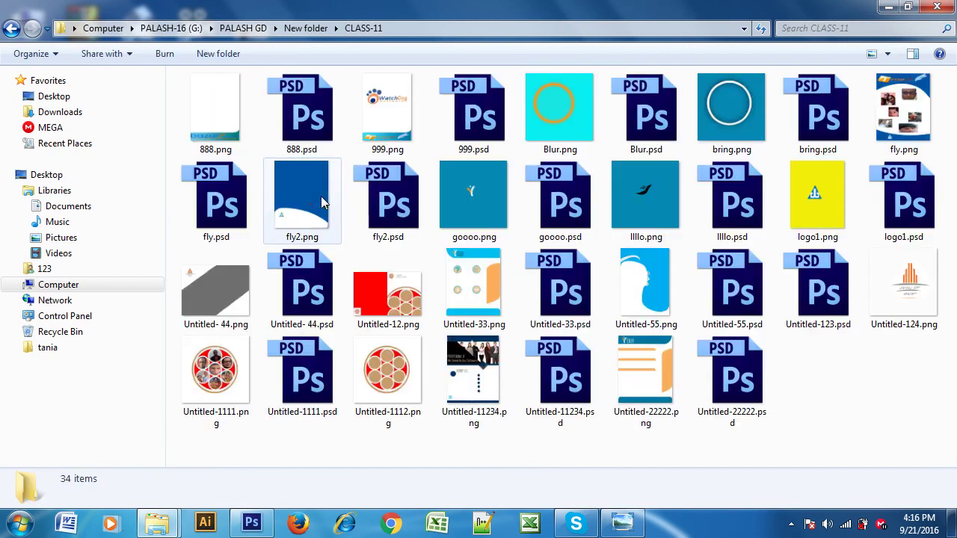
left_click(405, 387)
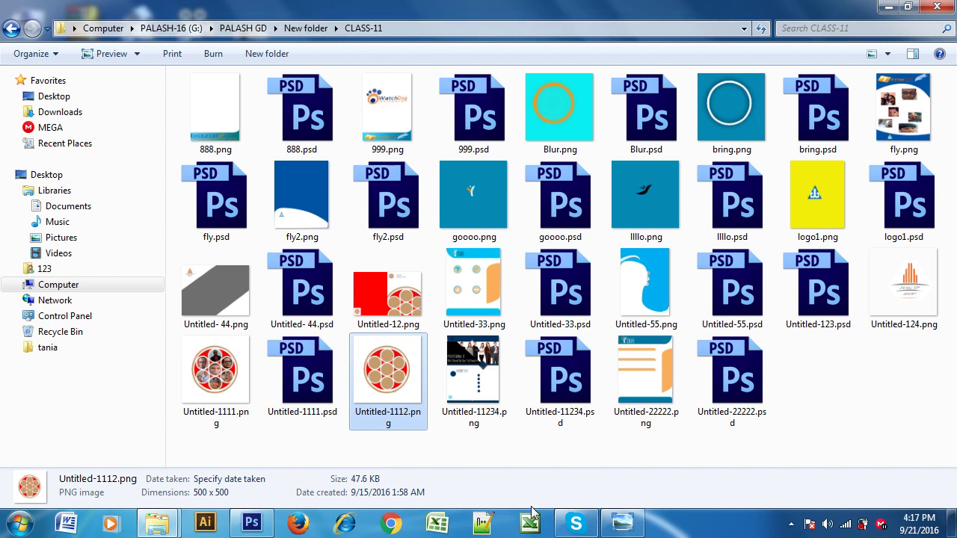
Step: Zoom into the 16in+11in.jpg brochure and pan over its INDIA SPICE LAND logo, address and produce photos
left_click(628, 525)
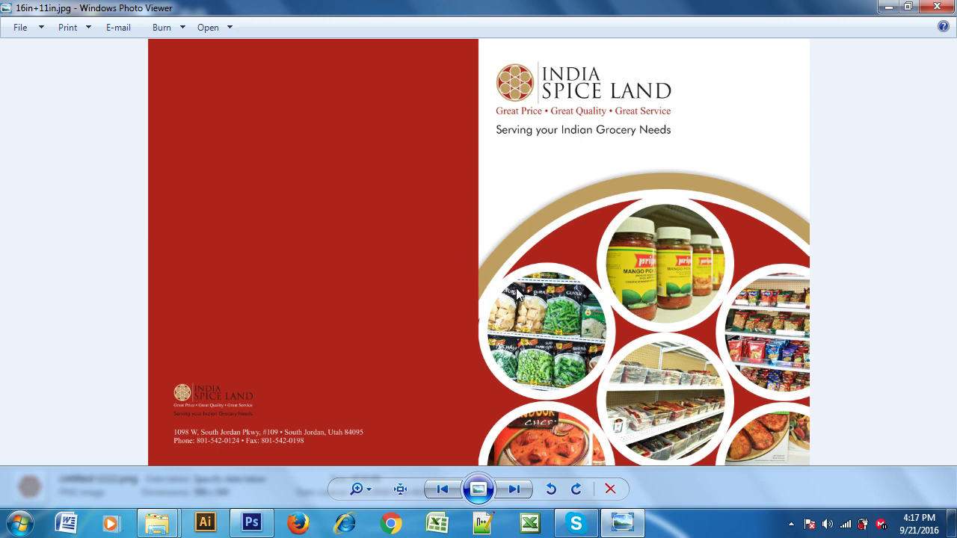
scroll(634, 216, "up", 2)
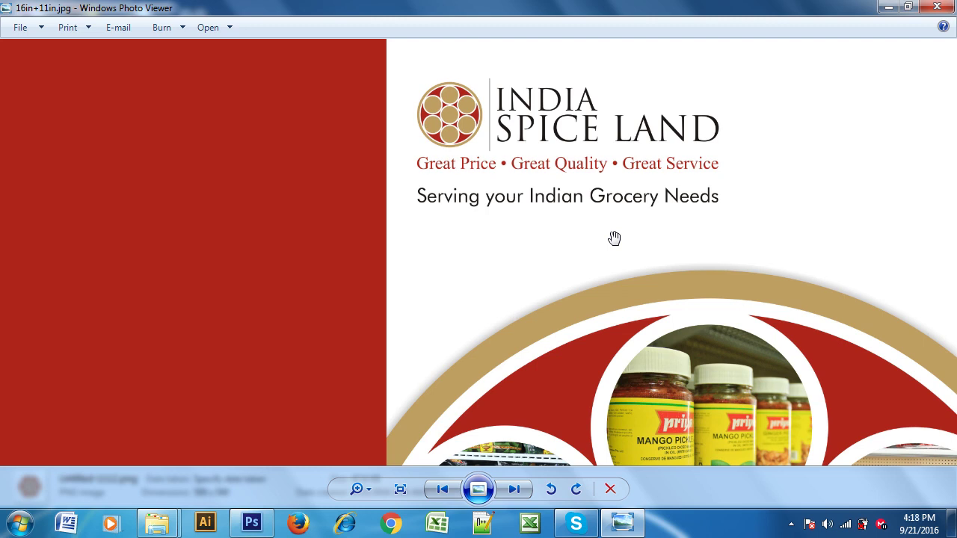
mouse_move(241, 263)
left_mouse_down()
mouse_move(378, 385)
mouse_move(234, 268)
left_mouse_up()
left_click(234, 267)
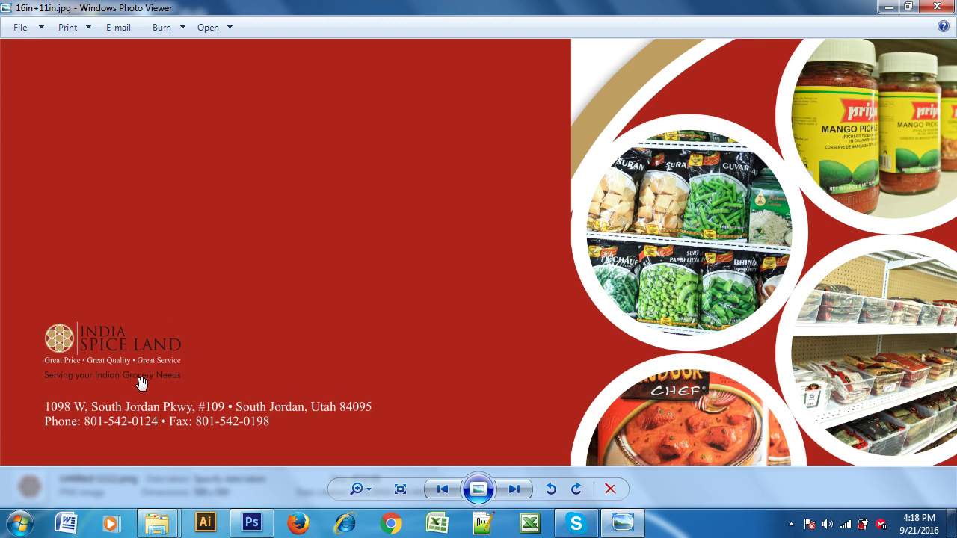
scroll(642, 224, "up", 3)
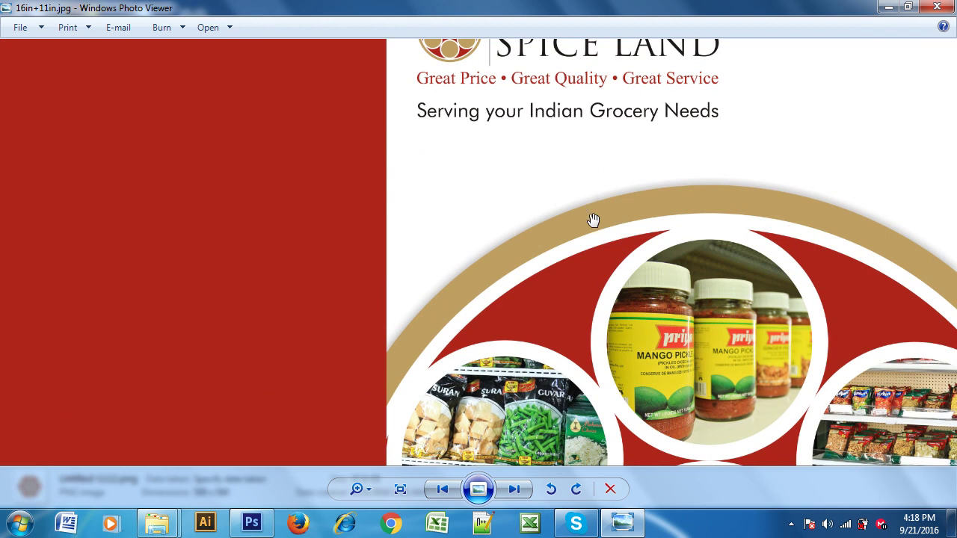
left_click_drag(587, 206, 546, 238)
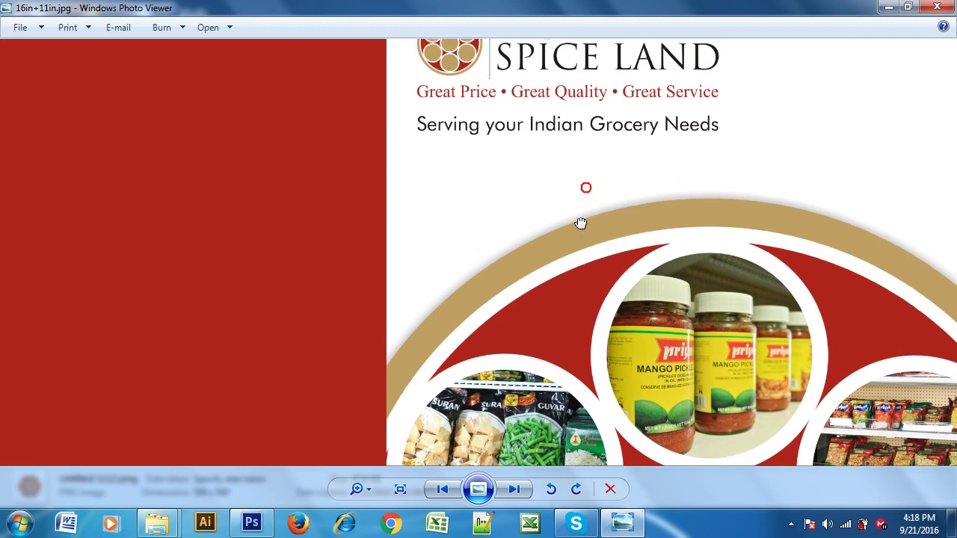
left_click_drag(519, 324, 593, 177)
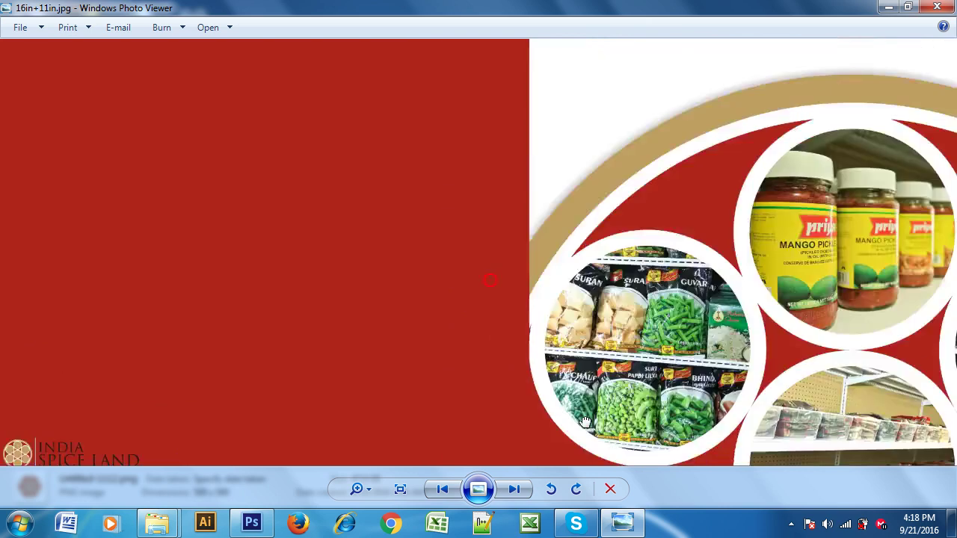
left_click_drag(792, 104, 660, 260)
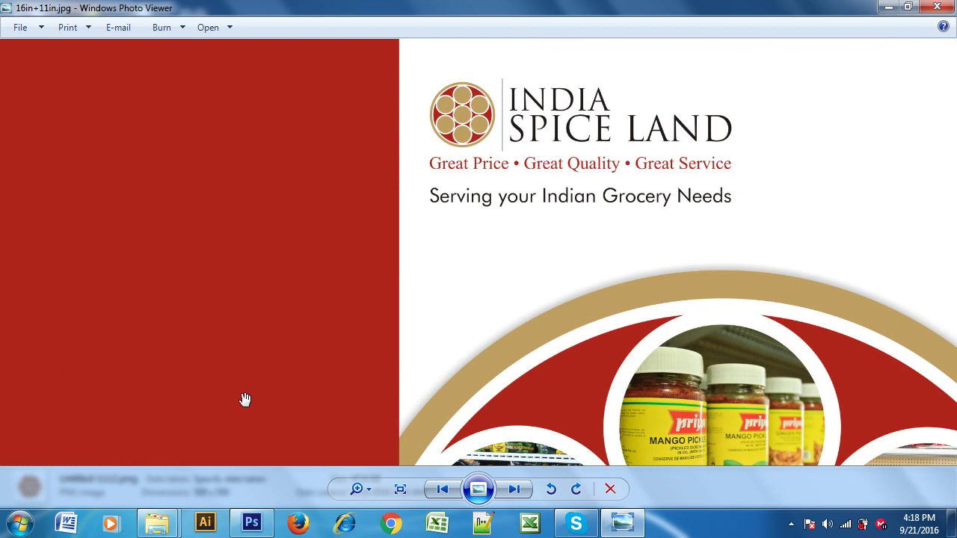
Step: Close the WELCOME document in Photoshop without saving it
left_click(251, 522)
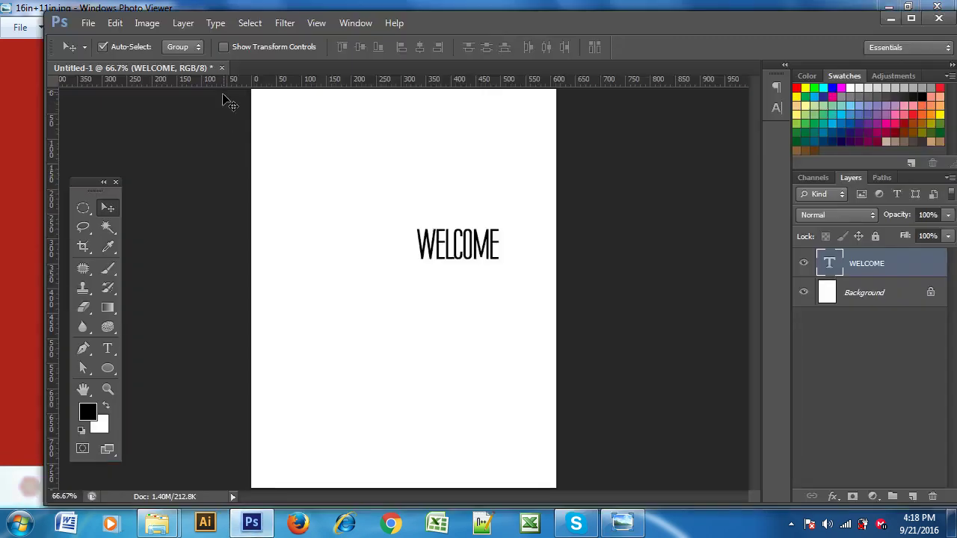
left_click(221, 67)
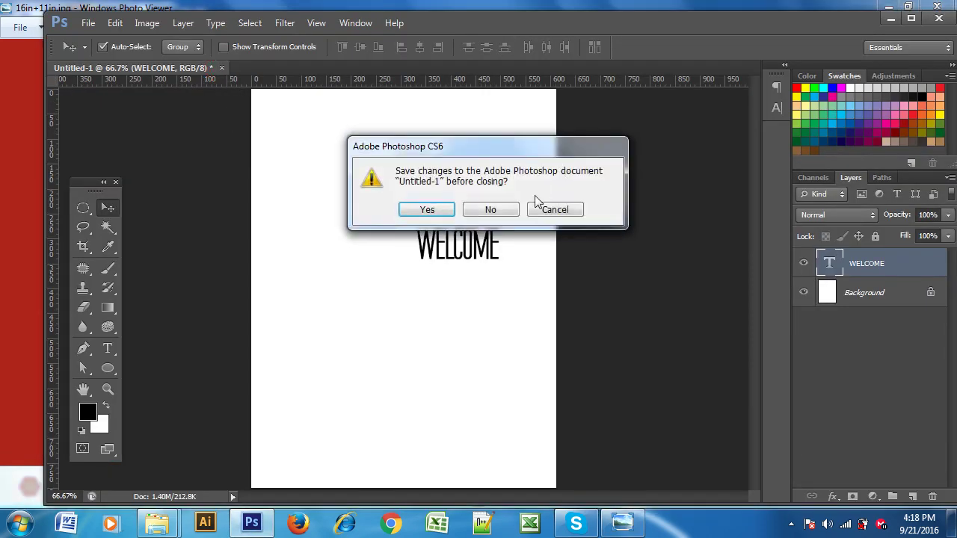
left_click(505, 209)
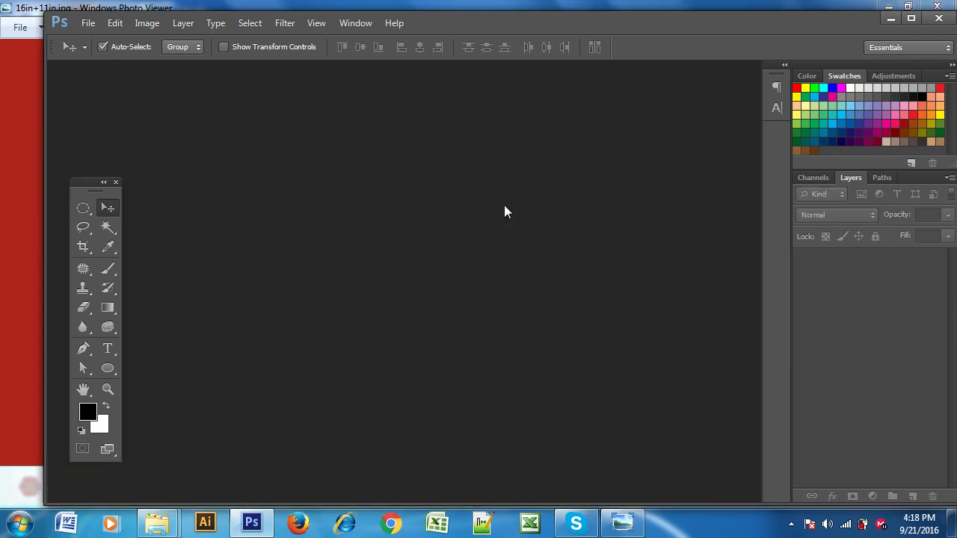
Step: Create a default-size blank document, close it, and return to the brochure in Photo Viewer
left_click(88, 22)
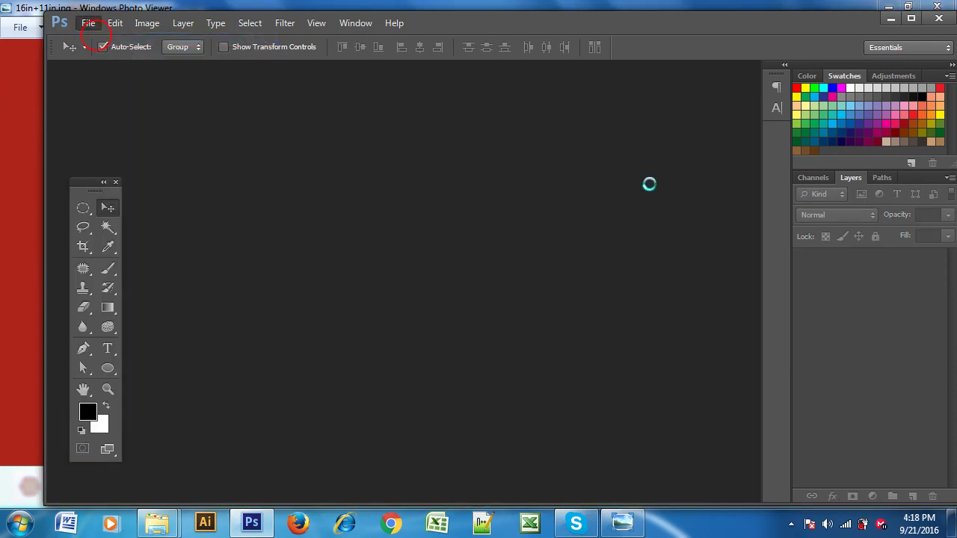
left_click(624, 142)
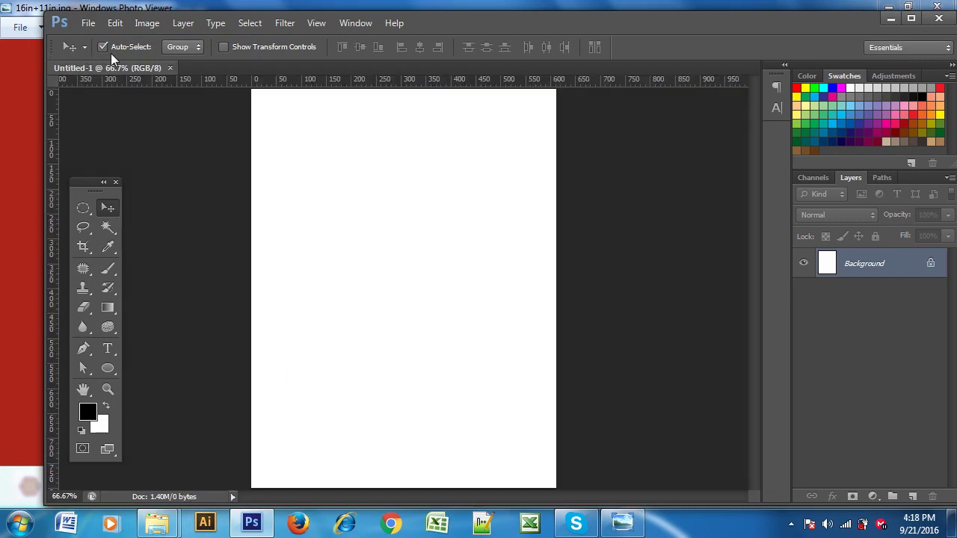
left_click(170, 68)
left_click(622, 522)
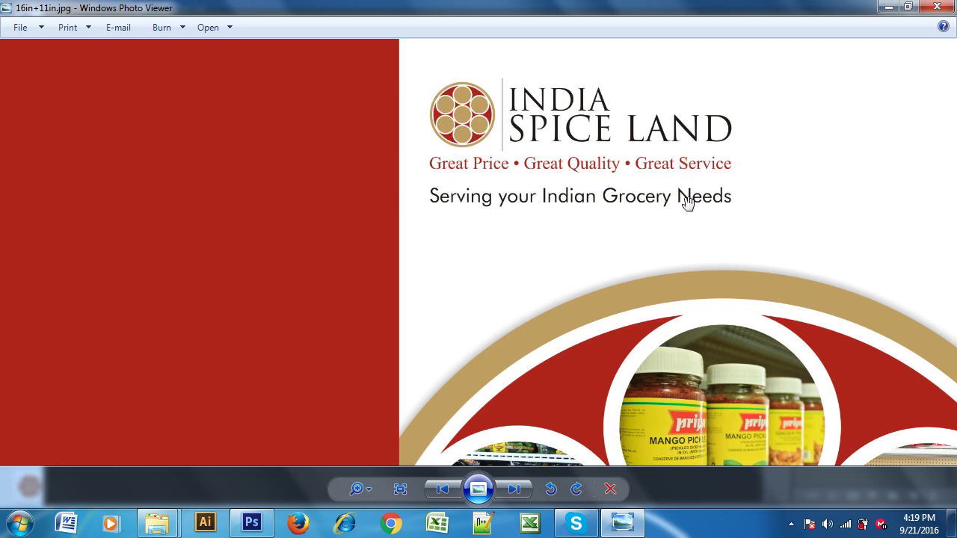
Step: Create a new white 4.5 × 2 inch document, then minimize Photoshop
left_click(251, 523)
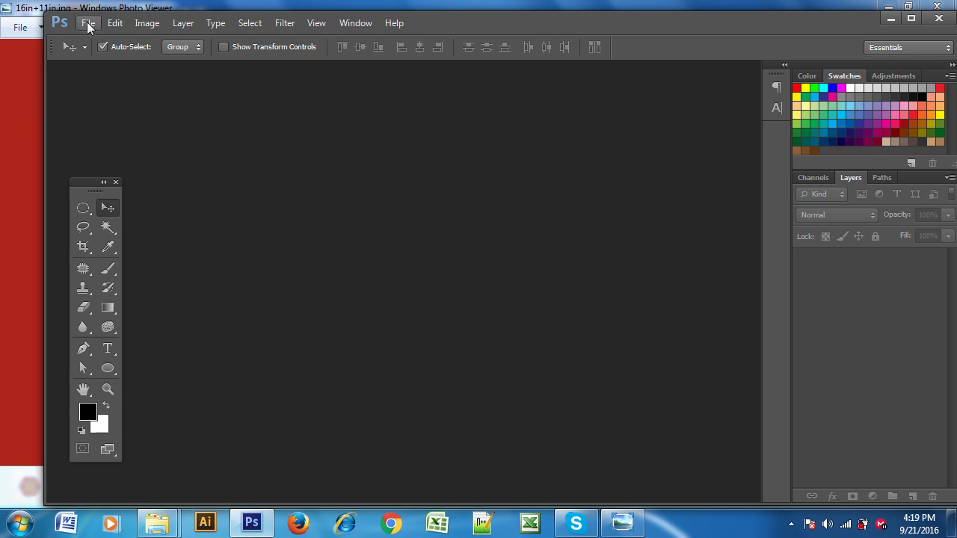
left_click(88, 23)
left_click(98, 39)
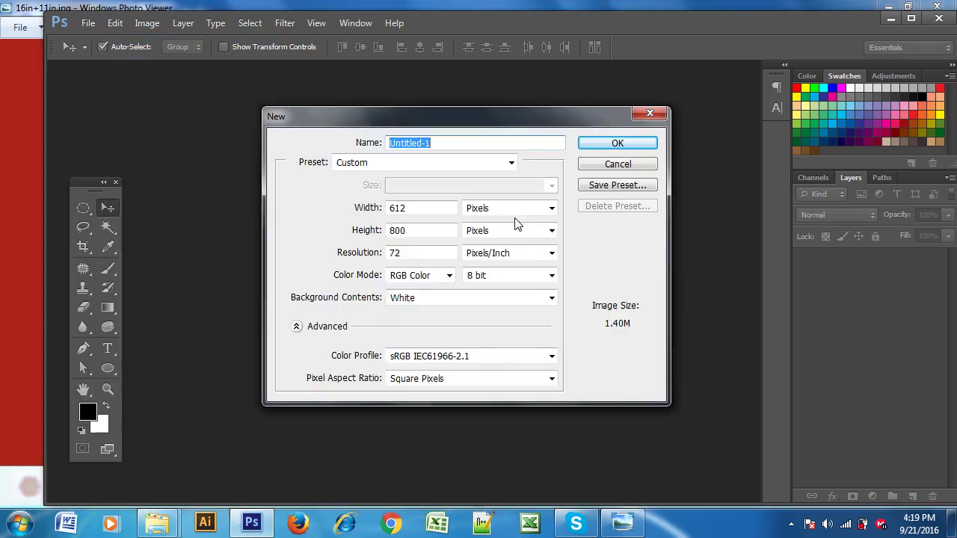
left_click(486, 211)
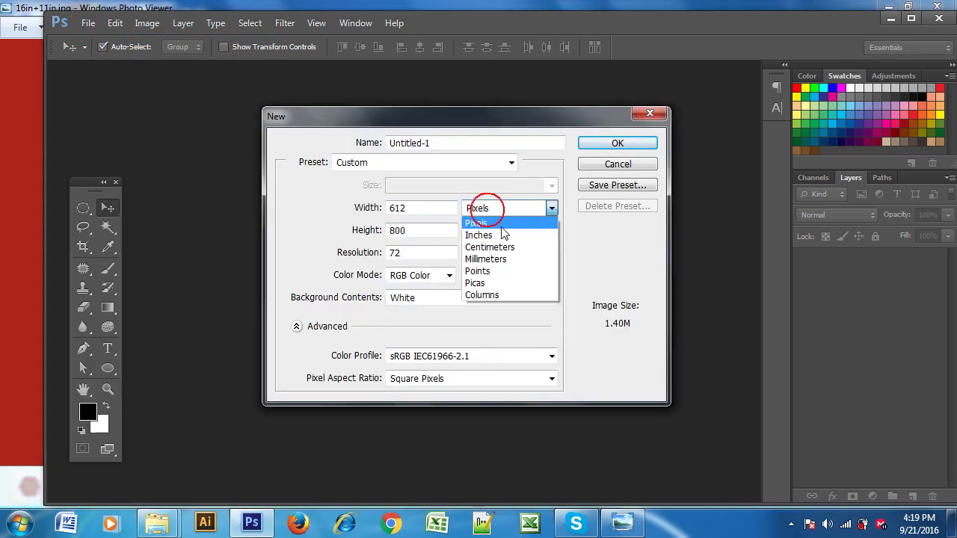
left_click(487, 237)
double_click(443, 208)
type("4.5")
left_click(440, 230)
double_click(440, 230)
type("2")
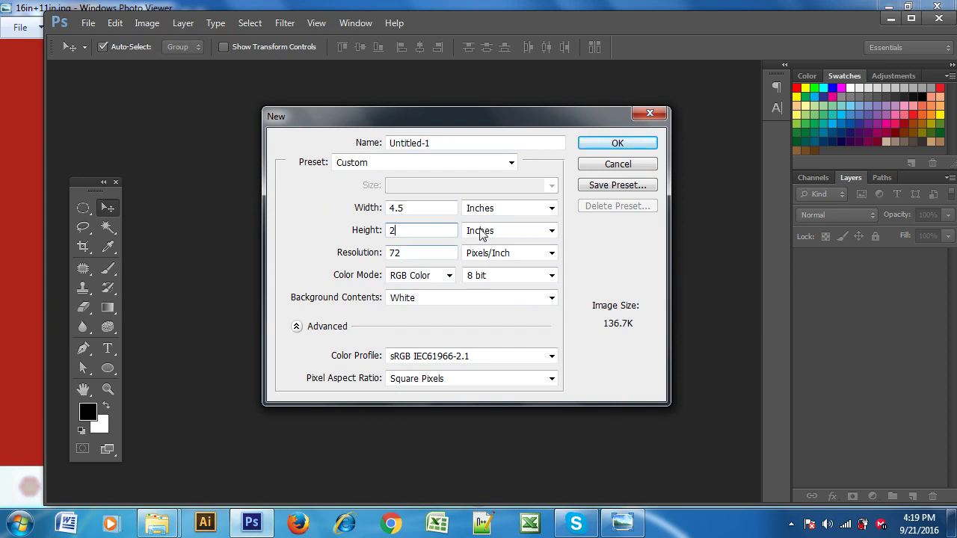
left_click(613, 143)
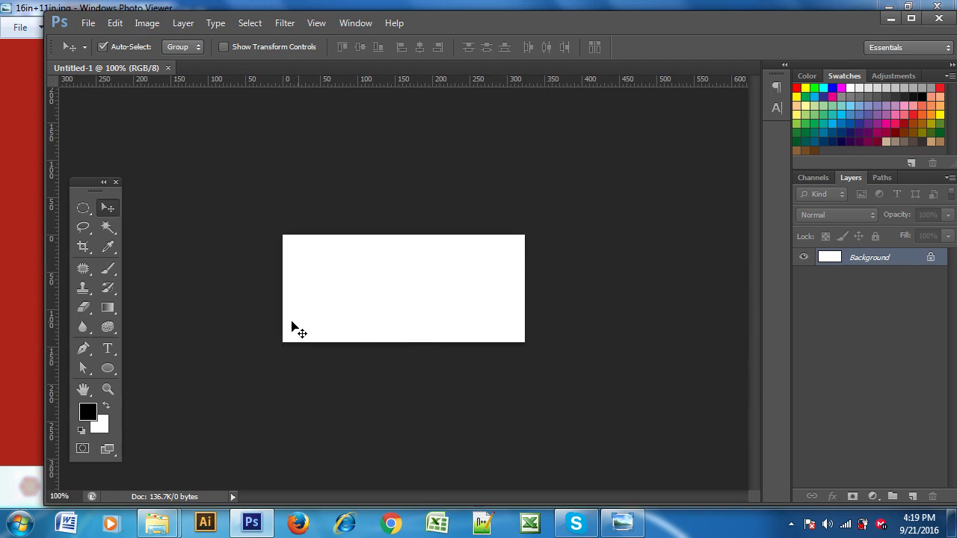
left_click(803, 257)
left_click(891, 20)
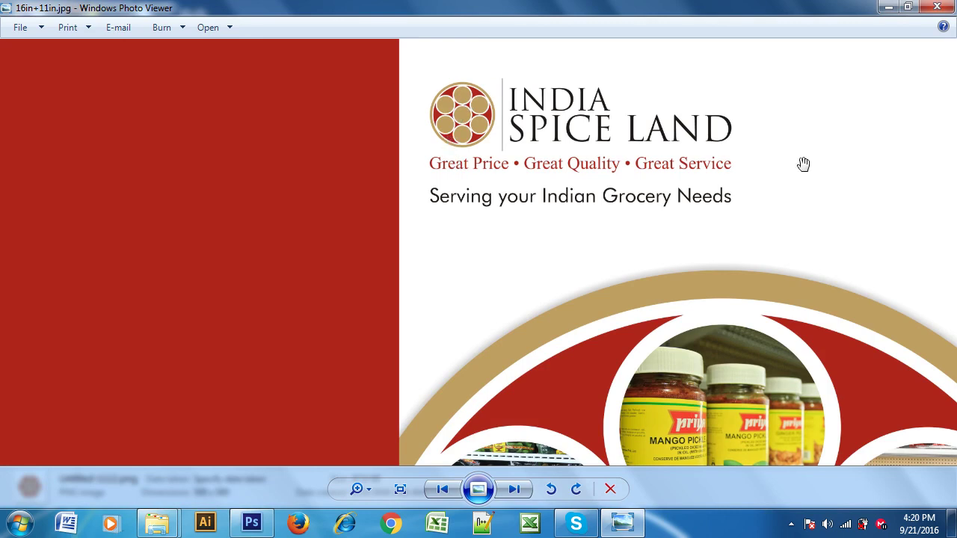
Step: Zoom and pan the brochure to its address, briefly checking the new Photoshop document
scroll(794, 337, "down", 3)
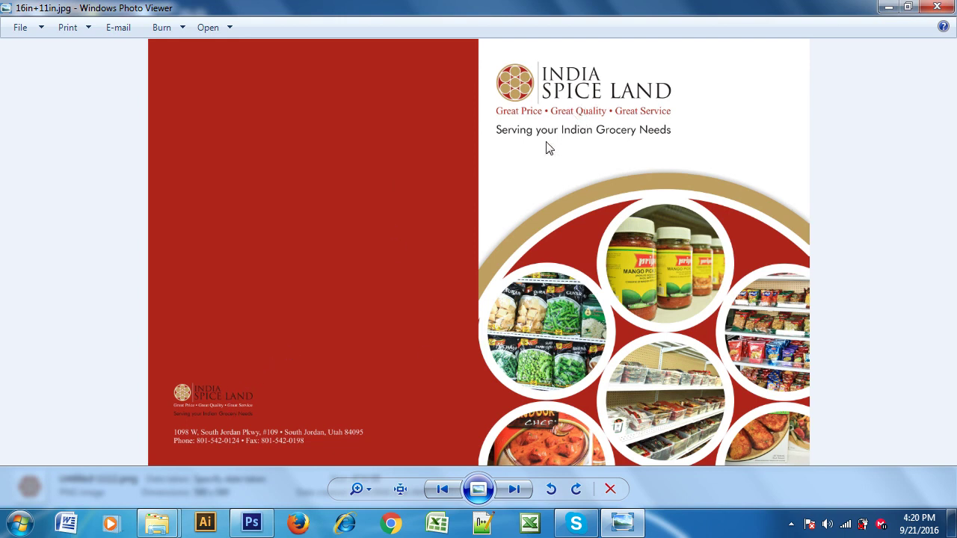
scroll(215, 455, "up", 2)
left_click_drag(210, 416, 279, 329)
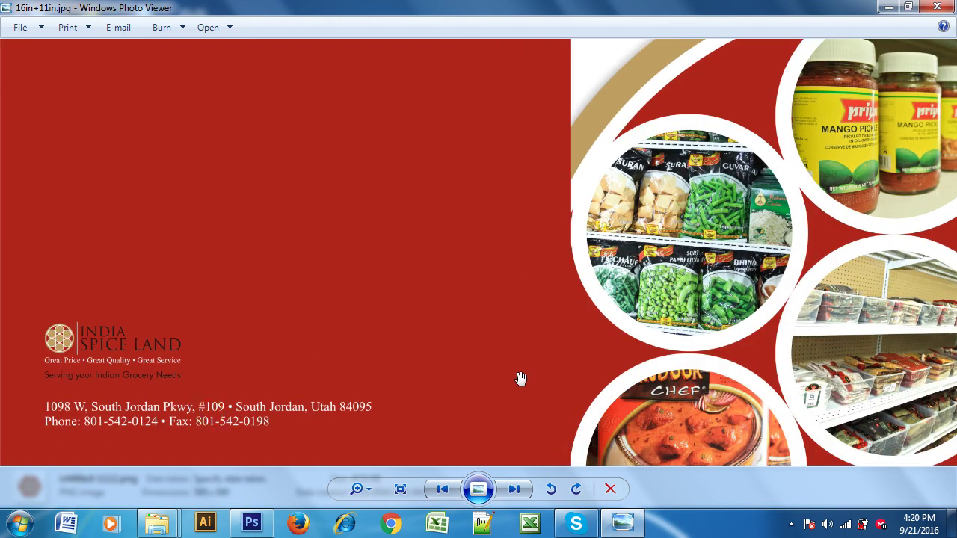
left_click_drag(788, 271, 602, 271)
scroll(601, 271, "down", 3)
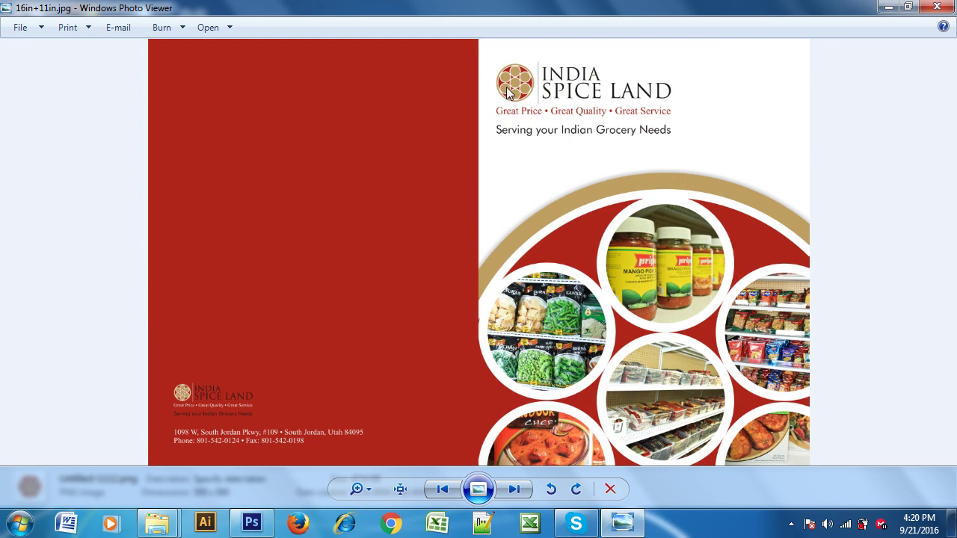
left_click(251, 522)
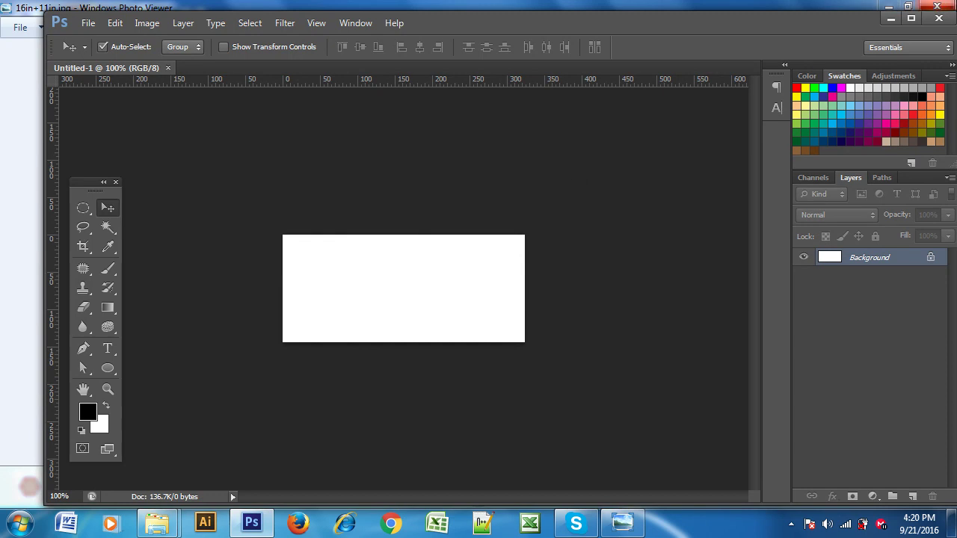
left_click(891, 18)
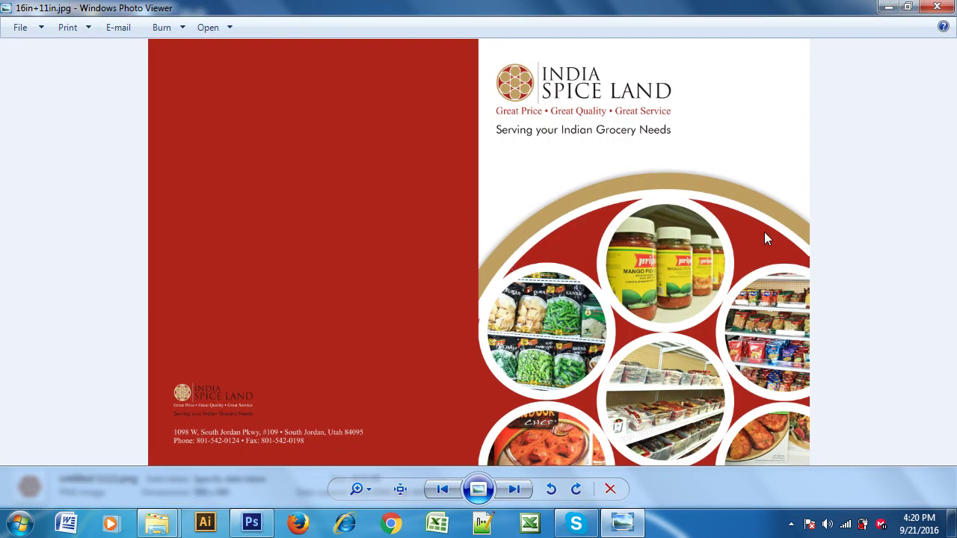
Step: View the brochure's product photo circles, then advance to Flyer Design.jpg
scroll(527, 226, "up", 2)
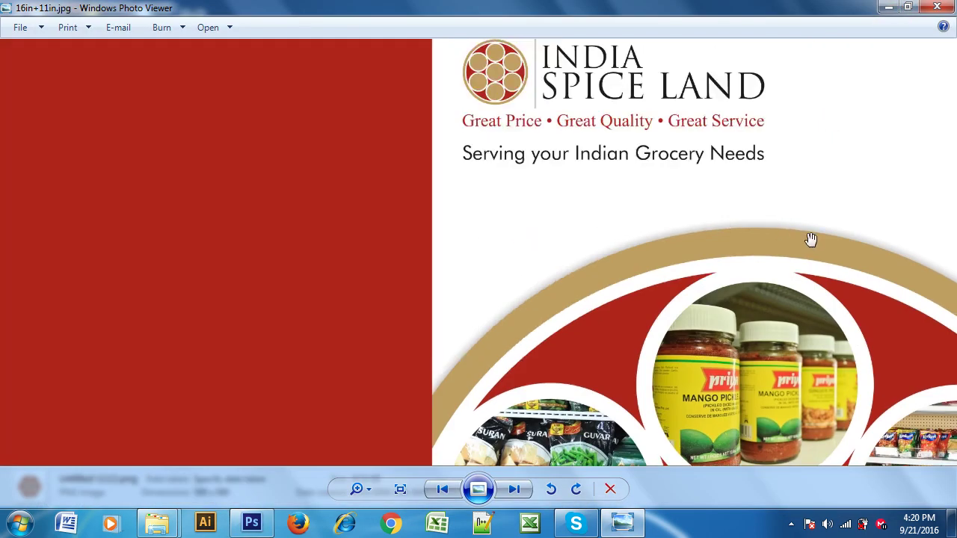
left_click_drag(818, 391, 771, 190)
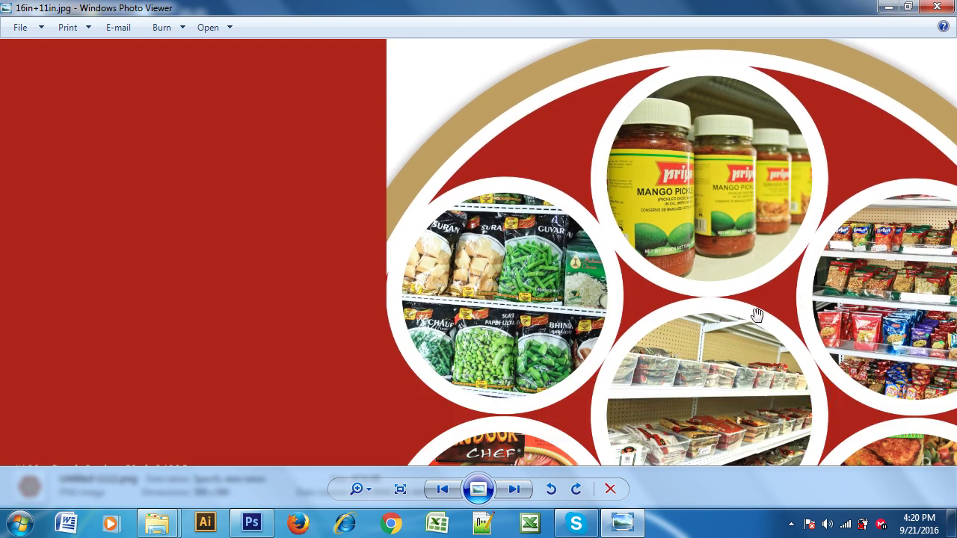
scroll(754, 316, "down", 3)
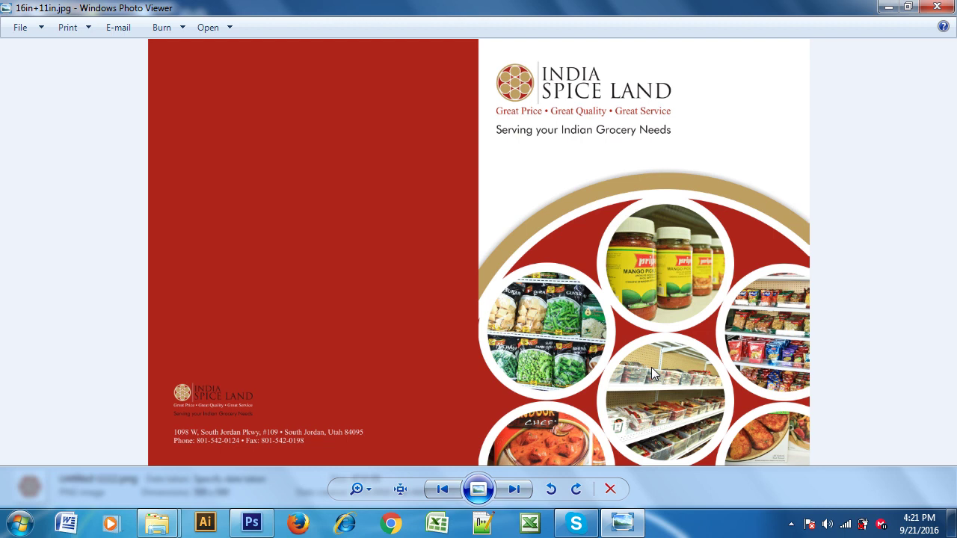
key("Right")
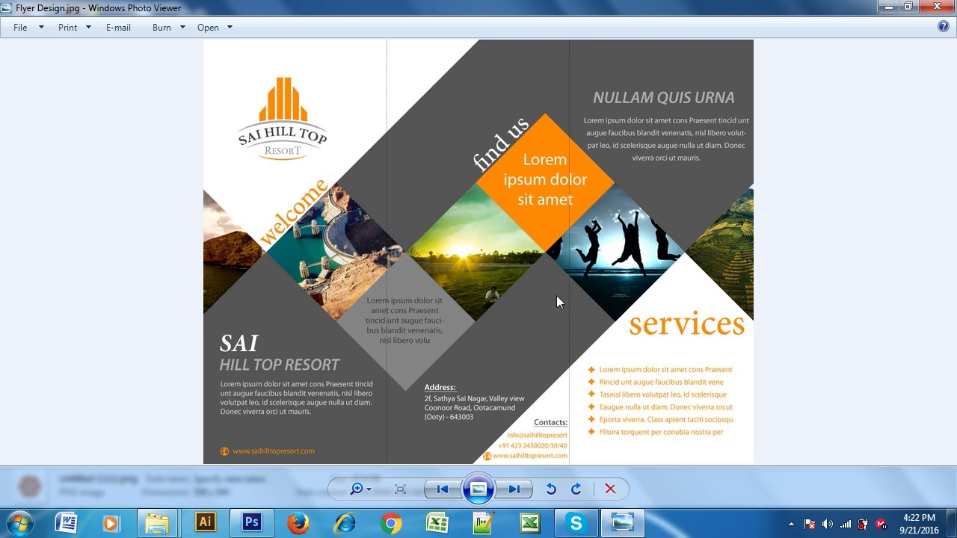
Step: Zoom over Flyer Design.jpg, step through to 16in+11in.jpg, and close Windows Photo Viewer
scroll(598, 307, "up", 2)
scroll(695, 209, "up", 3)
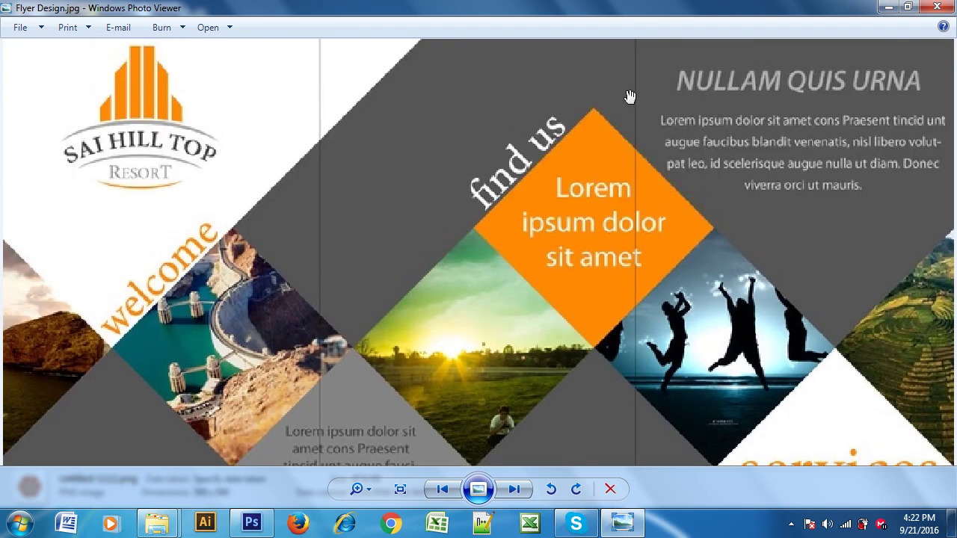
scroll(634, 233, "down", 2)
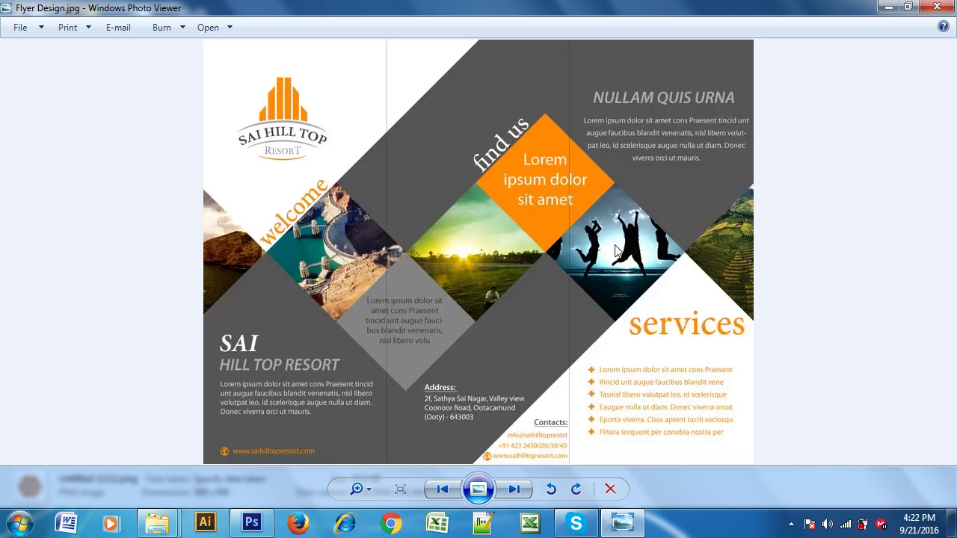
left_click(513, 490)
left_click(513, 490)
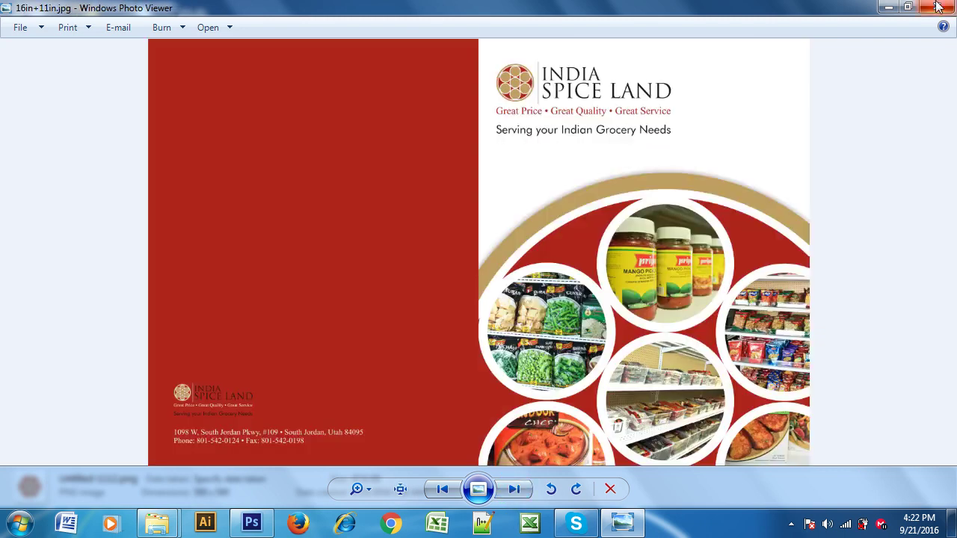
left_click(936, 7)
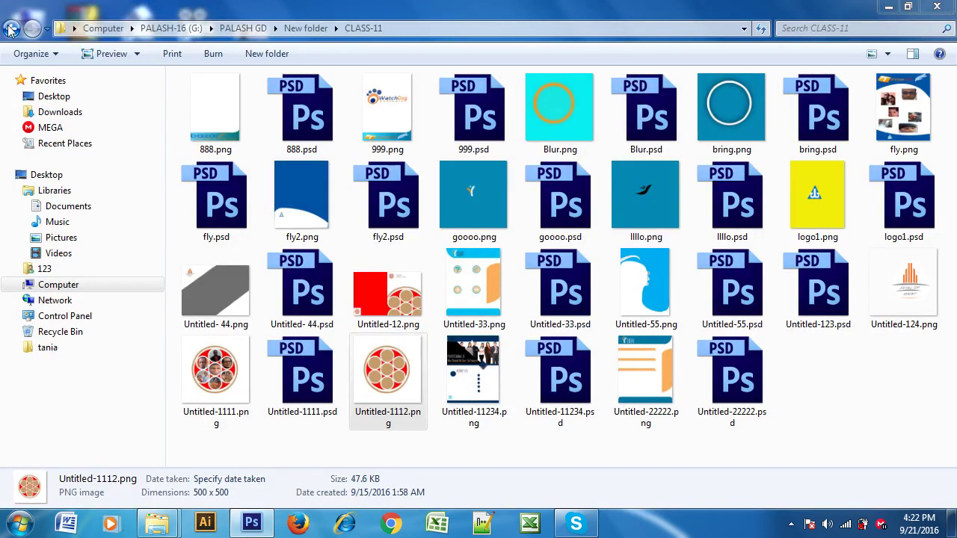
Step: View flyer design work.jpg from the Flyer folder, then close the viewer
left_click(9, 27)
mouse_move(157, 522)
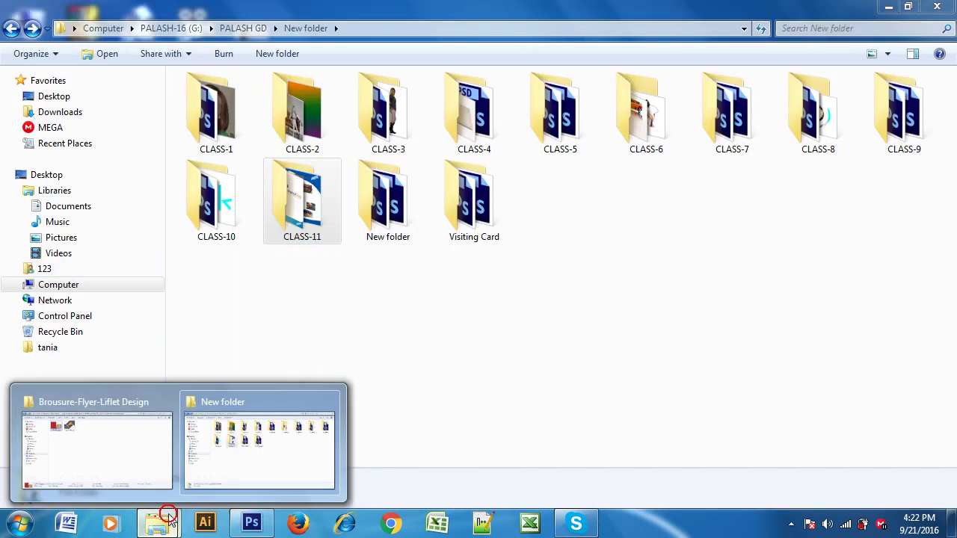
left_click(133, 429)
left_click(12, 30)
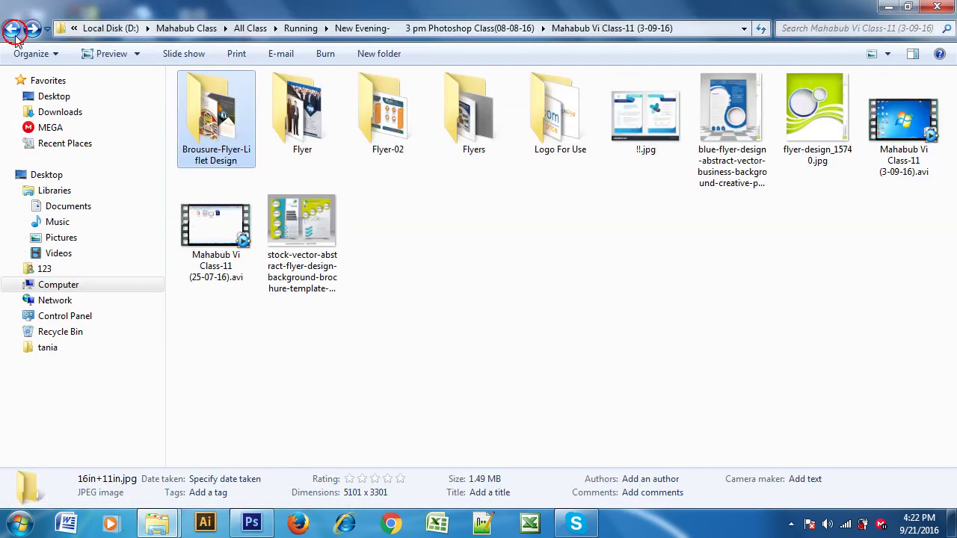
double_click(300, 116)
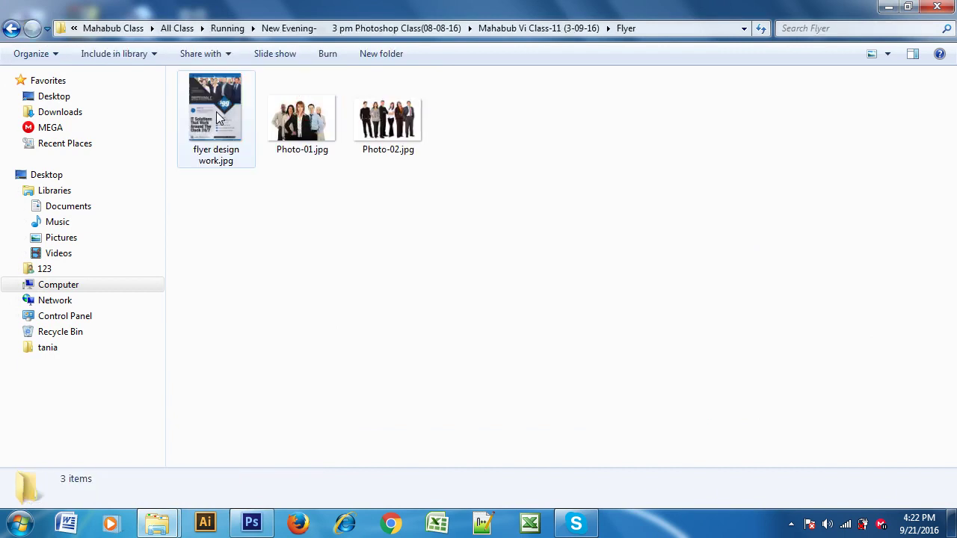
double_click(216, 112)
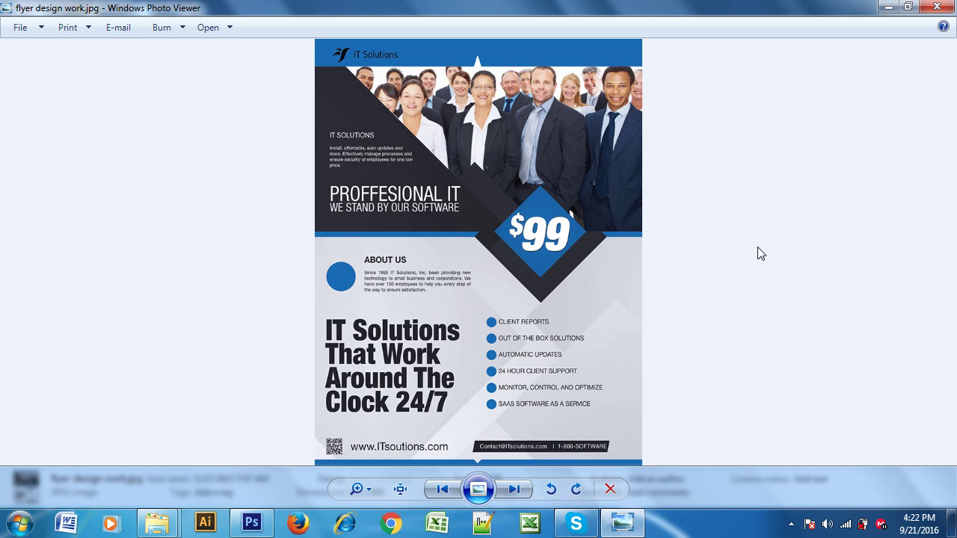
left_click(936, 7)
Step: Open Flyer-02.jpg from the Flyer-02 folder in the class folder
left_click(11, 27)
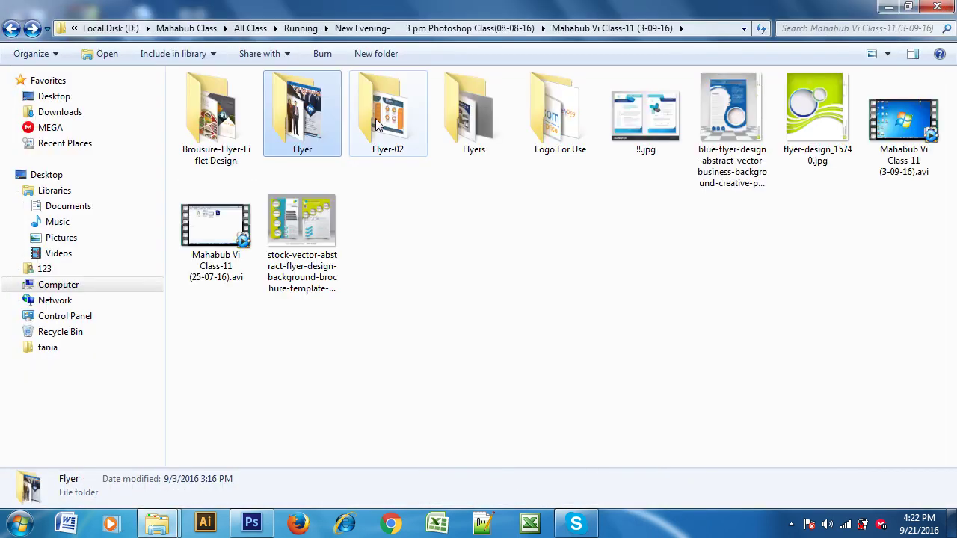
double_click(384, 118)
double_click(198, 107)
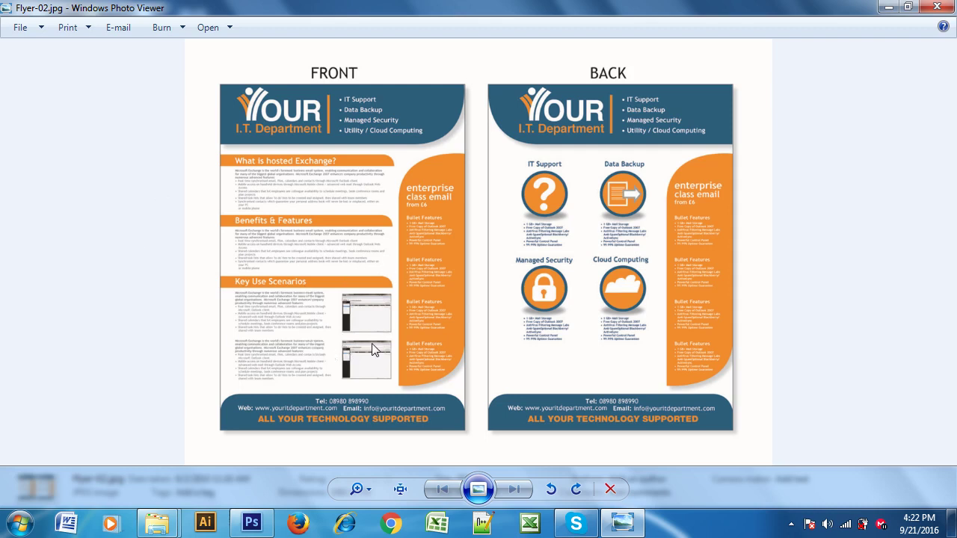
Step: Zoom into and pan across Flyer-02.jpg's front and back pages, then return to Photoshop
scroll(369, 374, "up", 3)
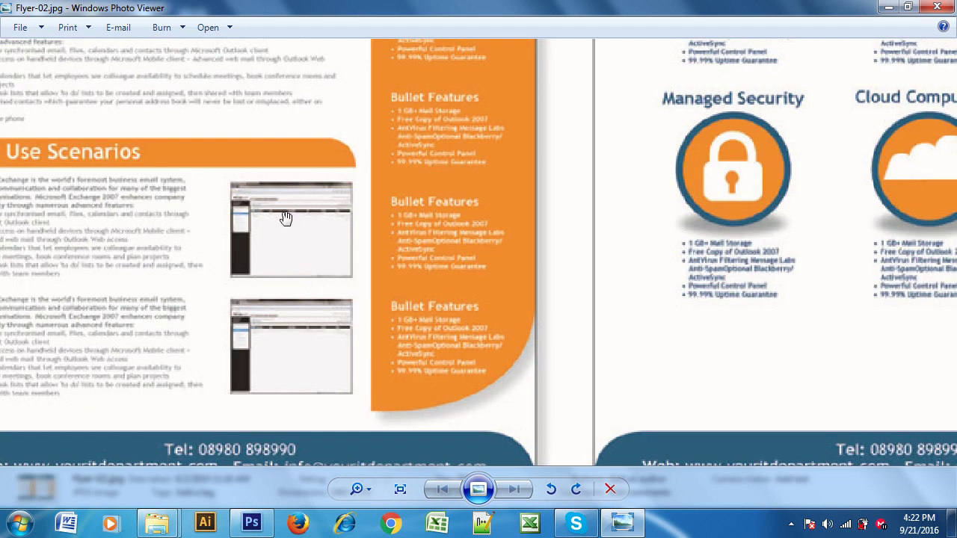
mouse_move(276, 347)
left_mouse_down()
mouse_move(416, 299)
mouse_move(342, 330)
left_mouse_up()
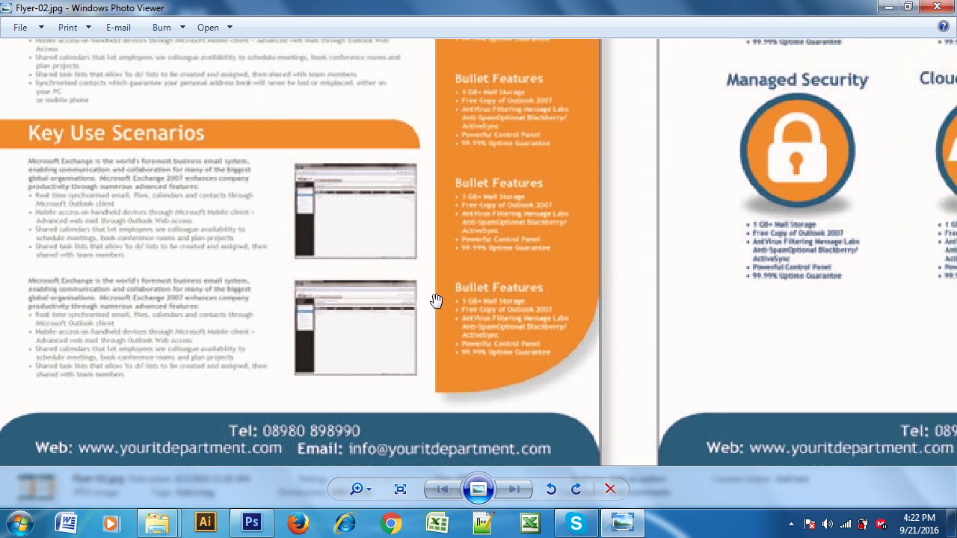
scroll(384, 325, "down", 2)
scroll(373, 321, "down", 3)
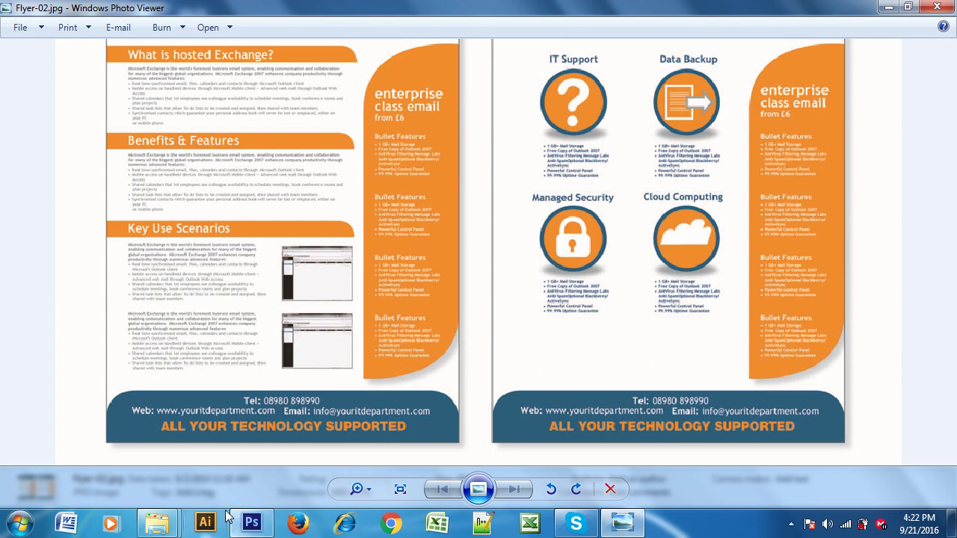
left_click(251, 522)
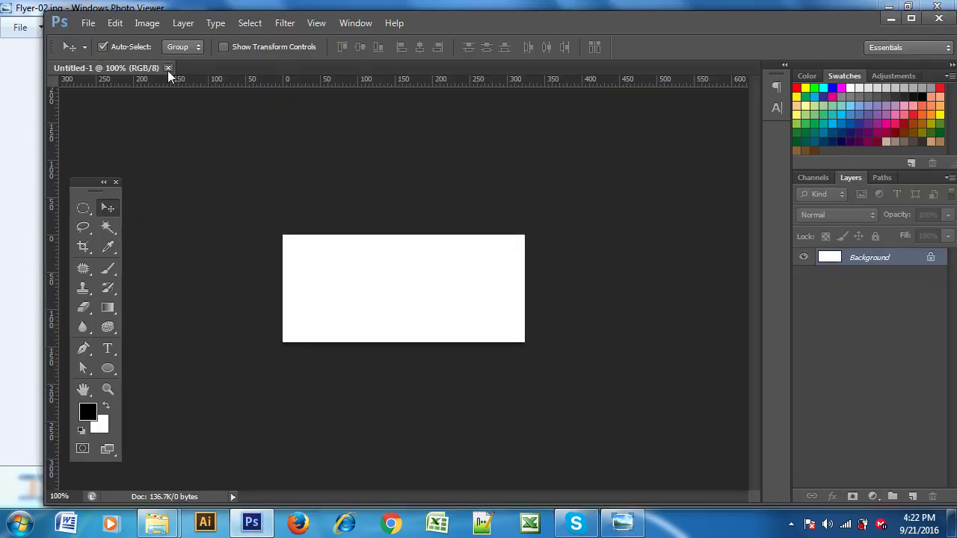
Step: Close the Untitled-1 document in Photoshop
left_click(168, 69)
left_click(89, 22)
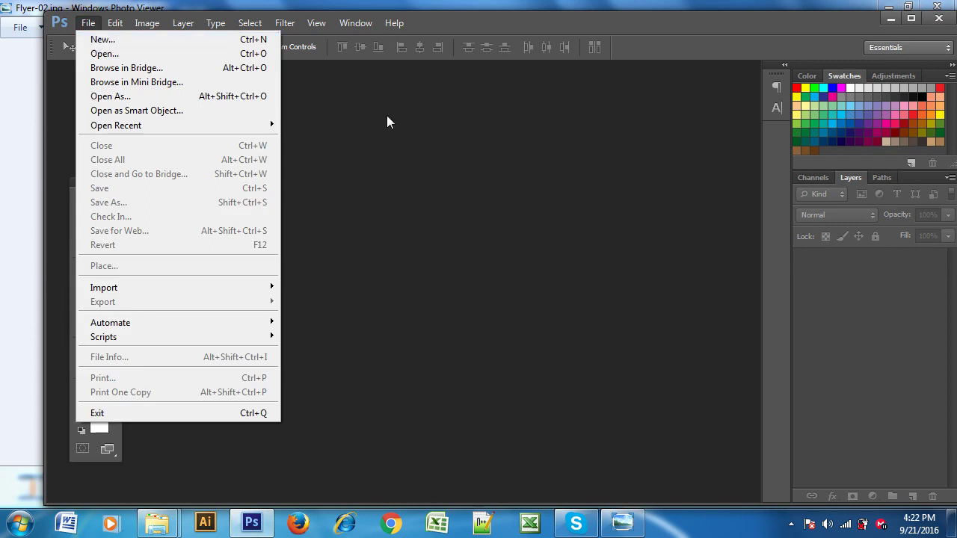
left_click(544, 155)
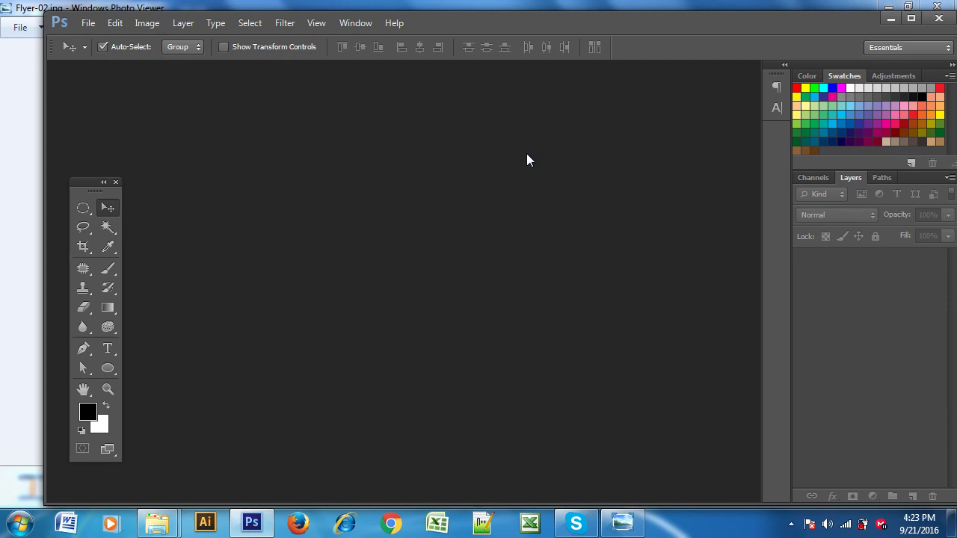
Step: Create a new 1280×720 document, paste the clipboard screenshot into it, and close it
left_click(87, 23)
left_click(101, 39)
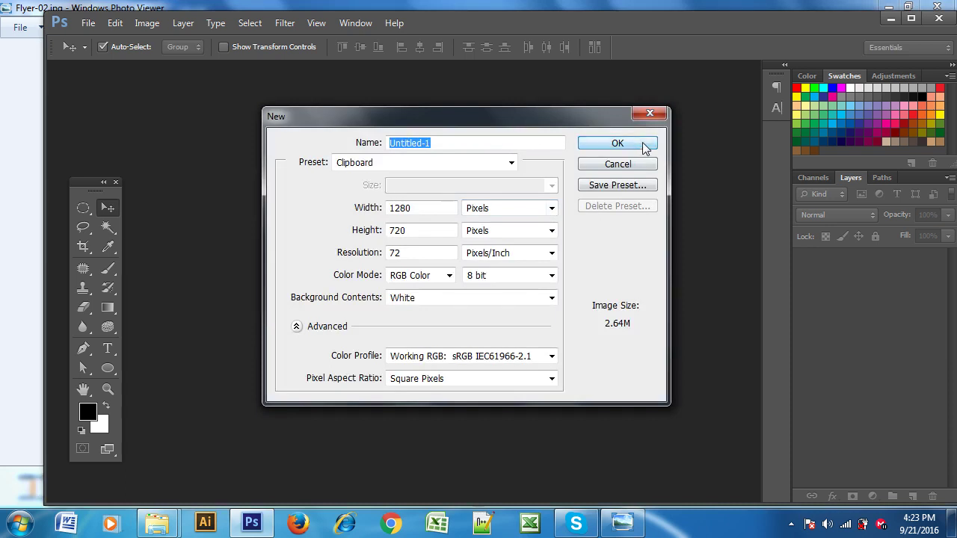
left_click(642, 144)
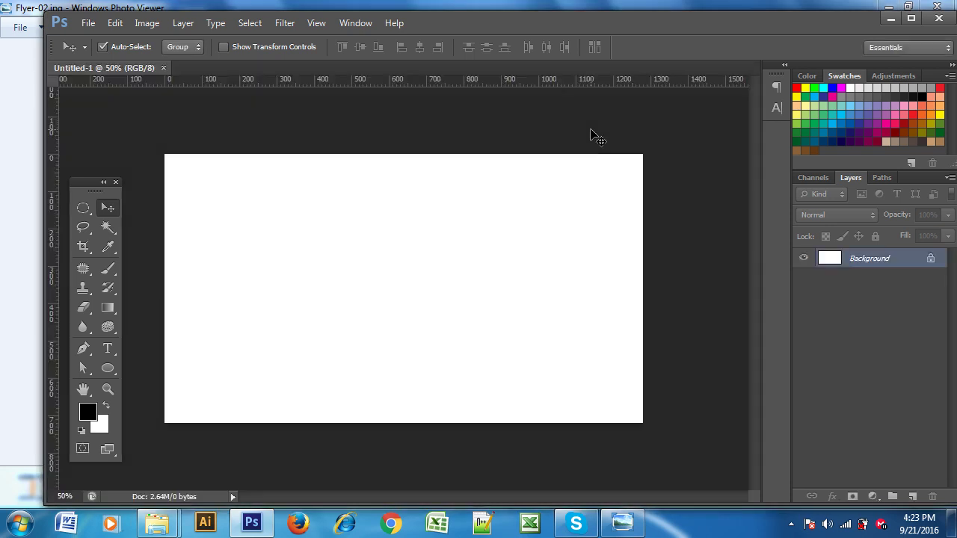
key("ctrl+v")
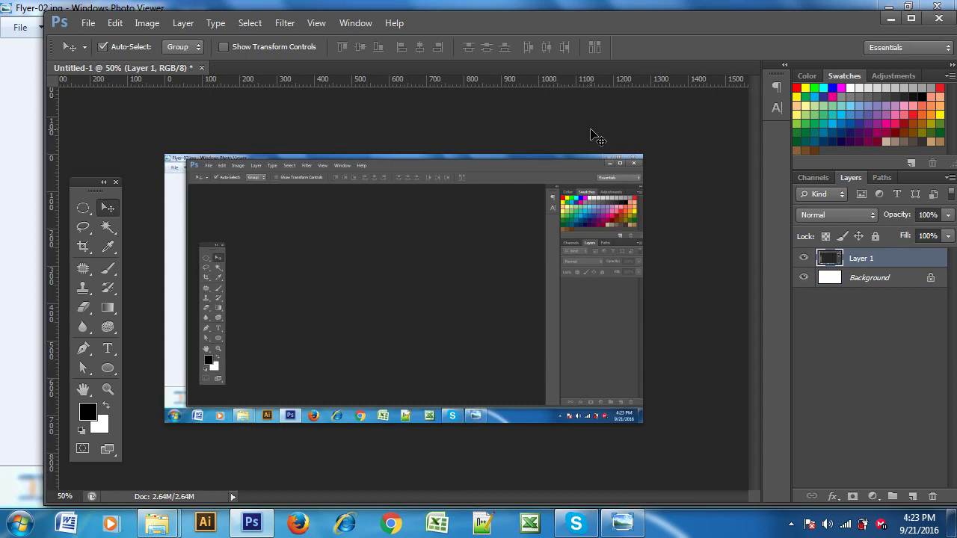
left_click(201, 68)
Step: Discard the screenshot document and create a new white 700×1000 px document
left_click(502, 214)
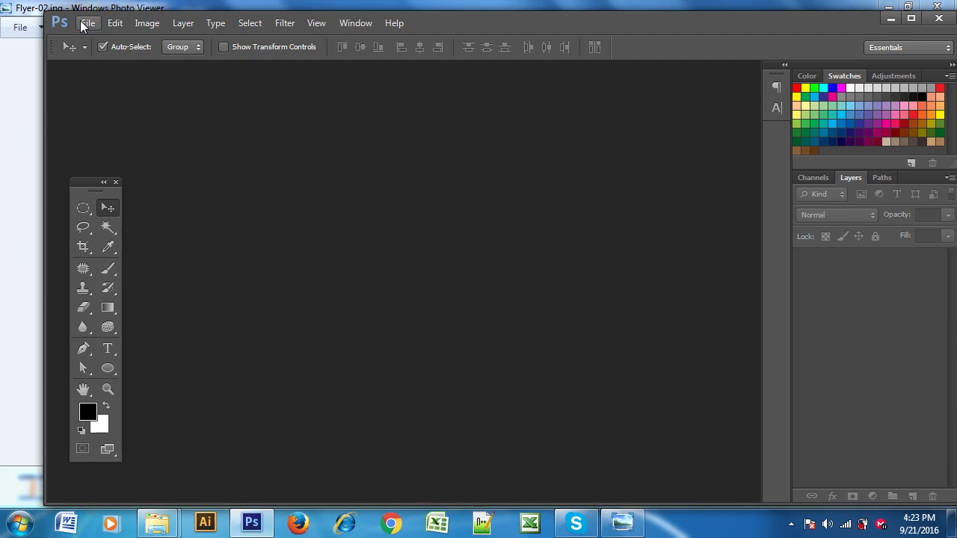
left_click(88, 23)
left_click(103, 42)
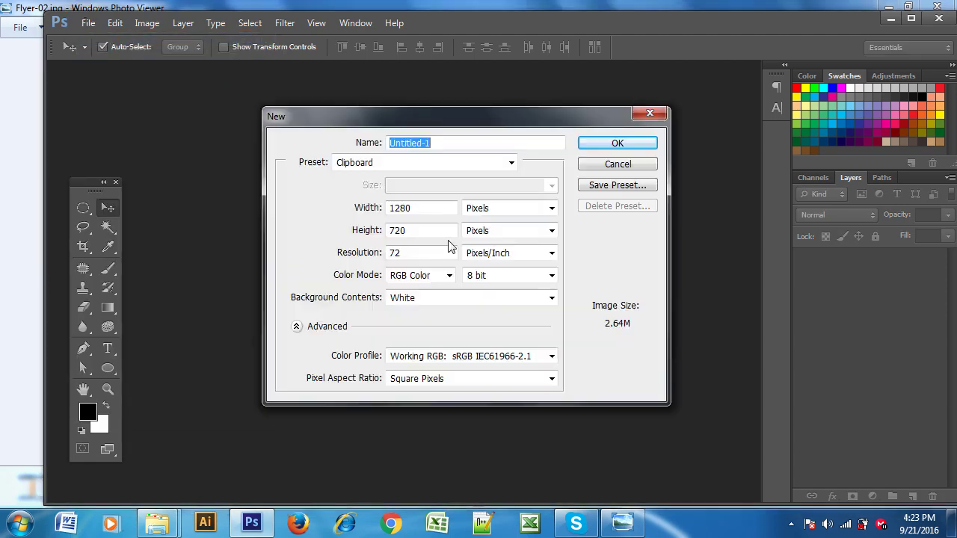
double_click(436, 210)
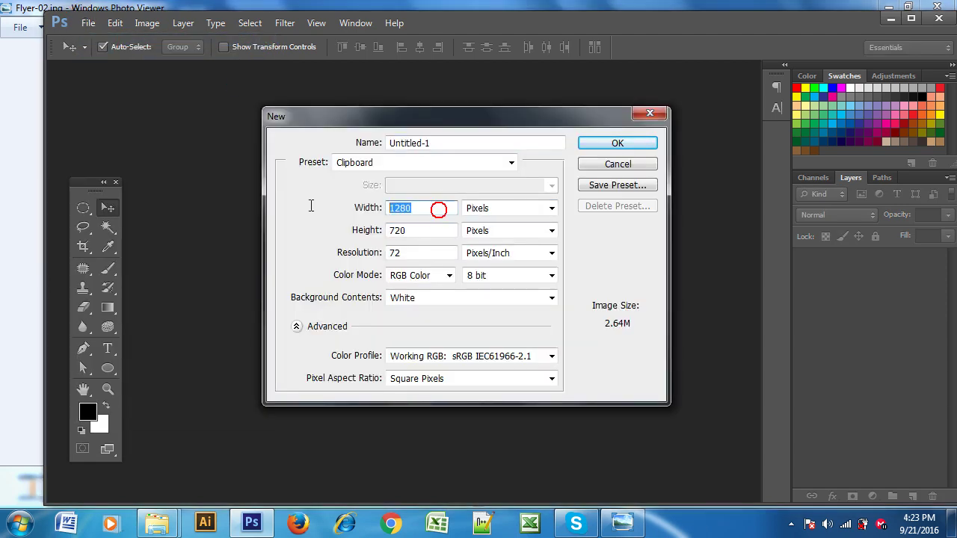
type("8")
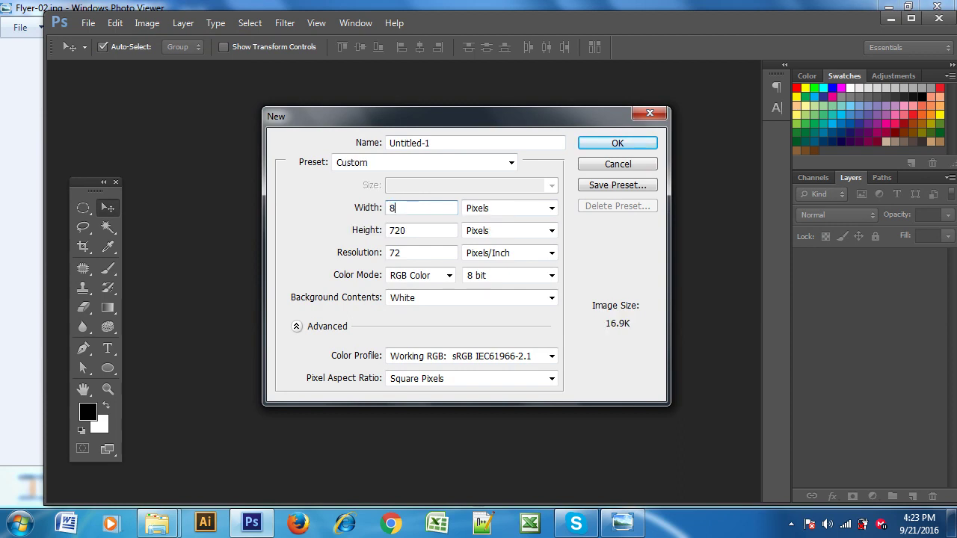
key("BackSpace")
type("00")
double_click(415, 231)
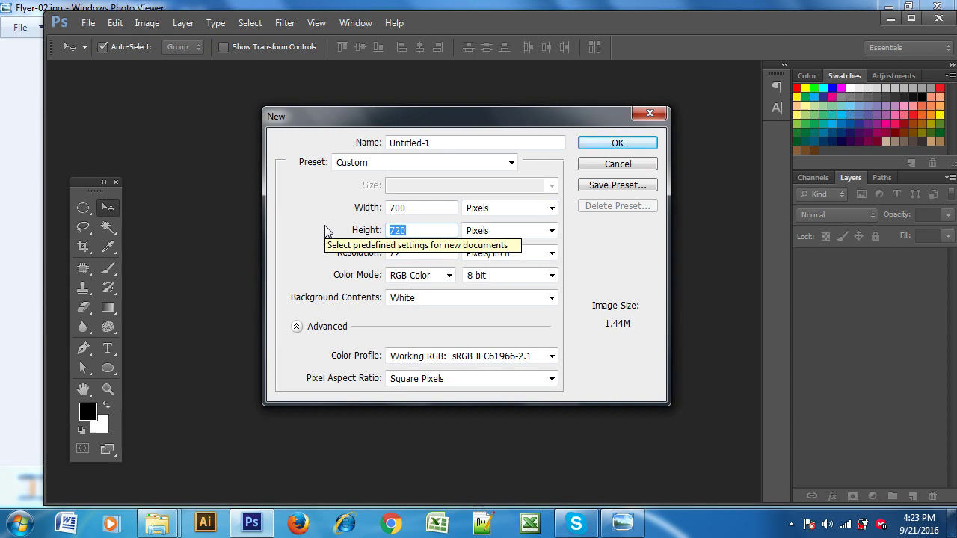
type("1000")
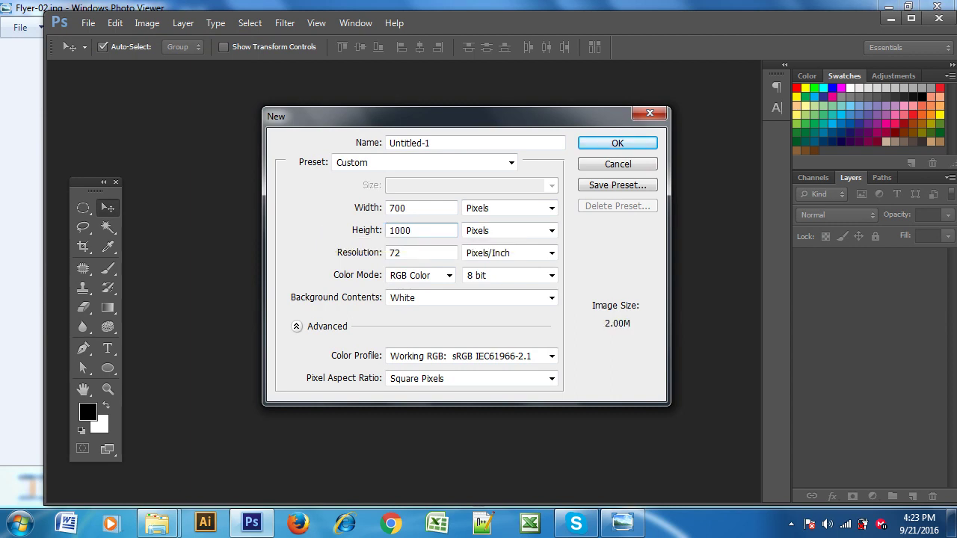
left_click(616, 145)
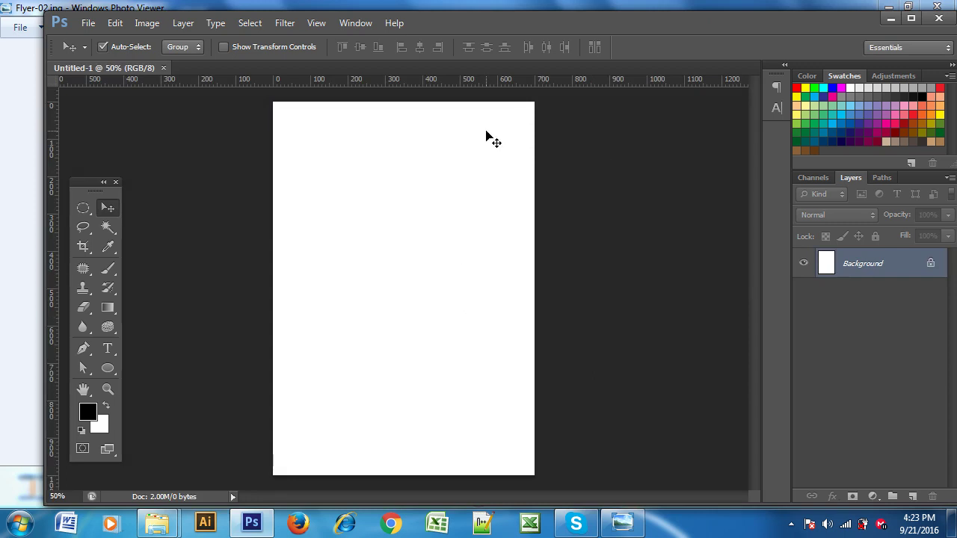
Step: Show the grid, add horizontal guides at 216 and 882 px plus a vertical guide near 459 px
key("ctrl+apostrophe")
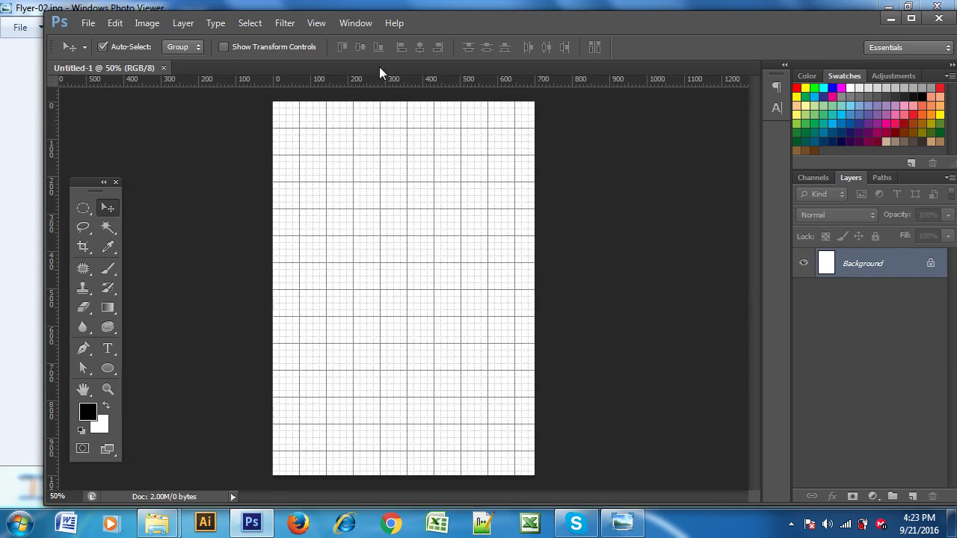
left_click_drag(405, 86, 416, 183)
left_click_drag(425, 87, 457, 438)
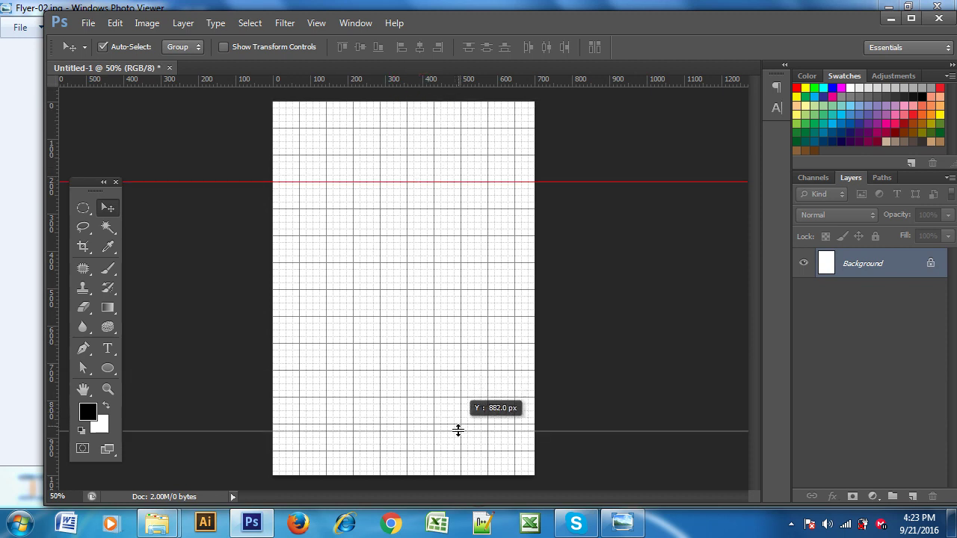
left_click_drag(52, 279, 448, 281)
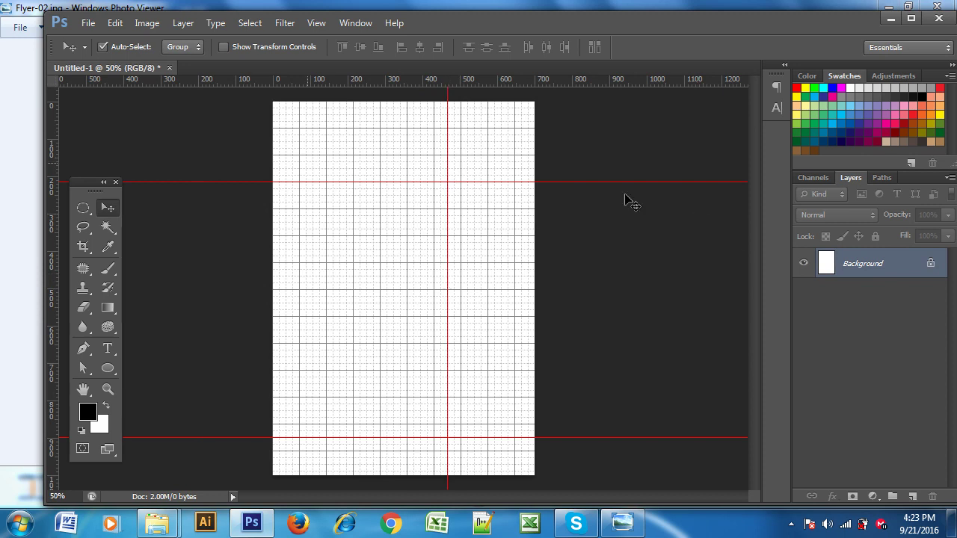
left_click(83, 348)
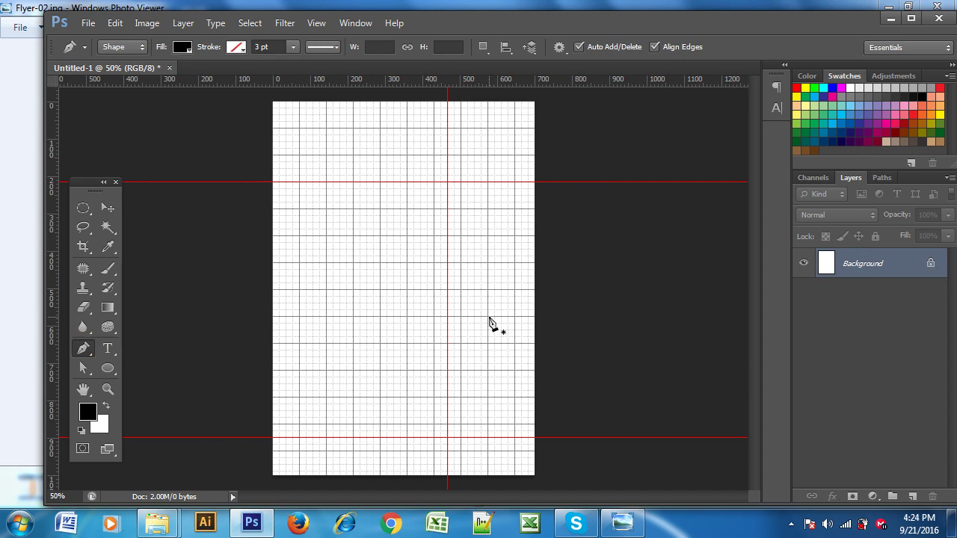
Step: Zoom out on the Flyer-02 reference to see the whole design, then return to Photoshop
left_click(622, 523)
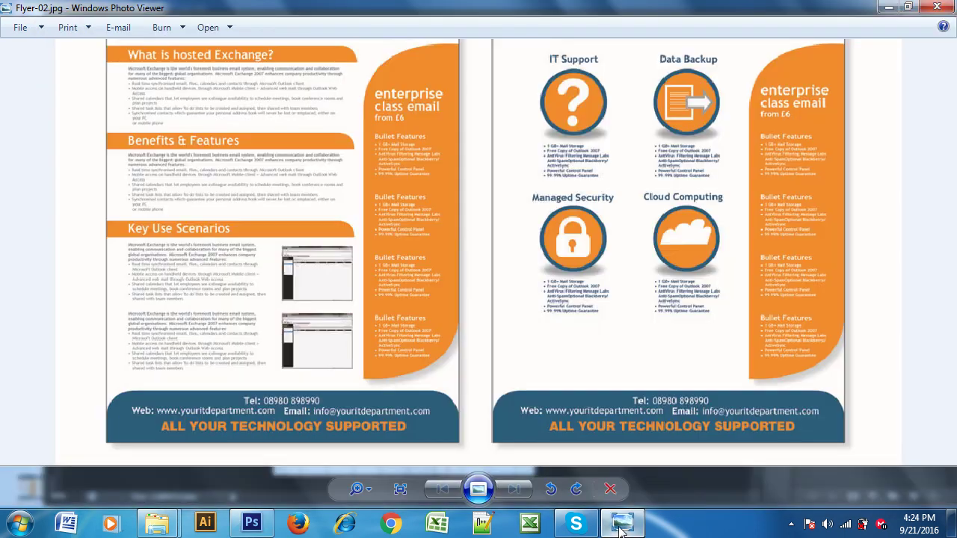
scroll(486, 206, "down", 2)
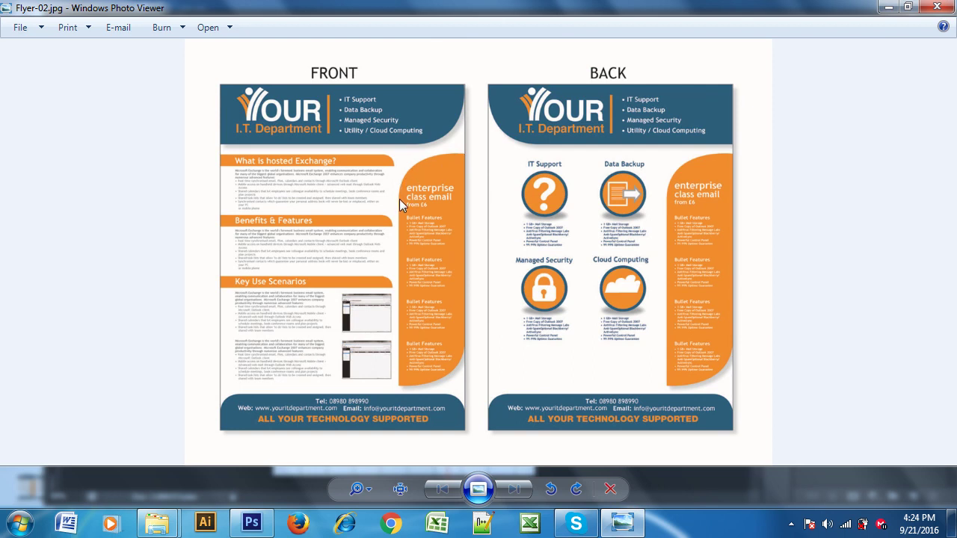
left_click(251, 523)
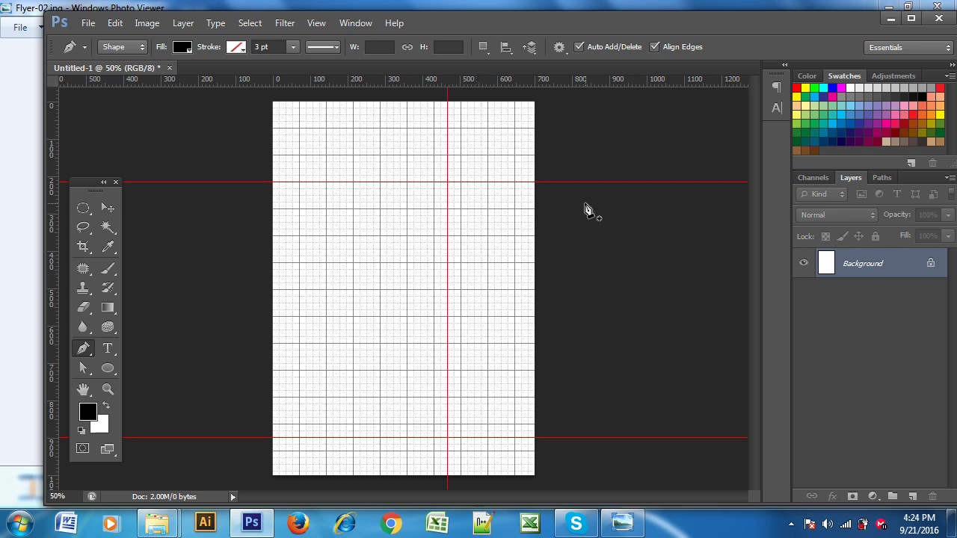
Step: Add one horizontal guide in the upper page and one in the lower page, zooming in to check them
mouse_move(475, 87)
left_mouse_down()
mouse_move(500, 264)
mouse_move(500, 237)
left_mouse_up()
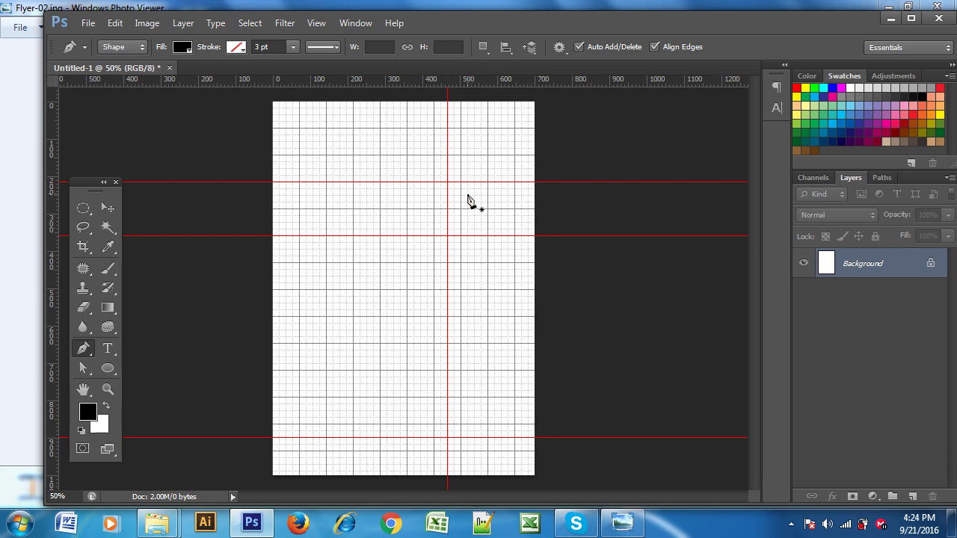
mouse_move(440, 88)
left_mouse_down()
mouse_move(470, 417)
mouse_move(475, 369)
mouse_move(474, 383)
left_mouse_up()
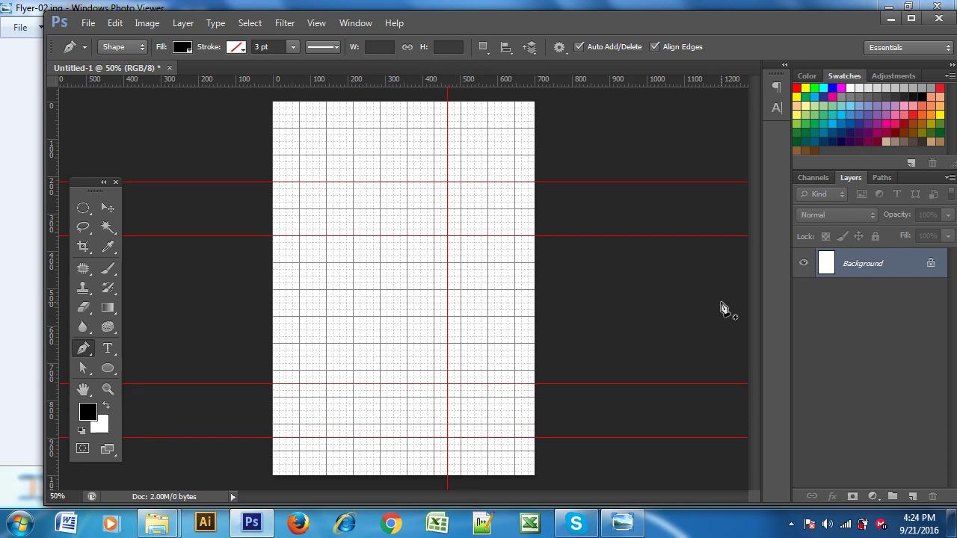
key("ctrl+plus")
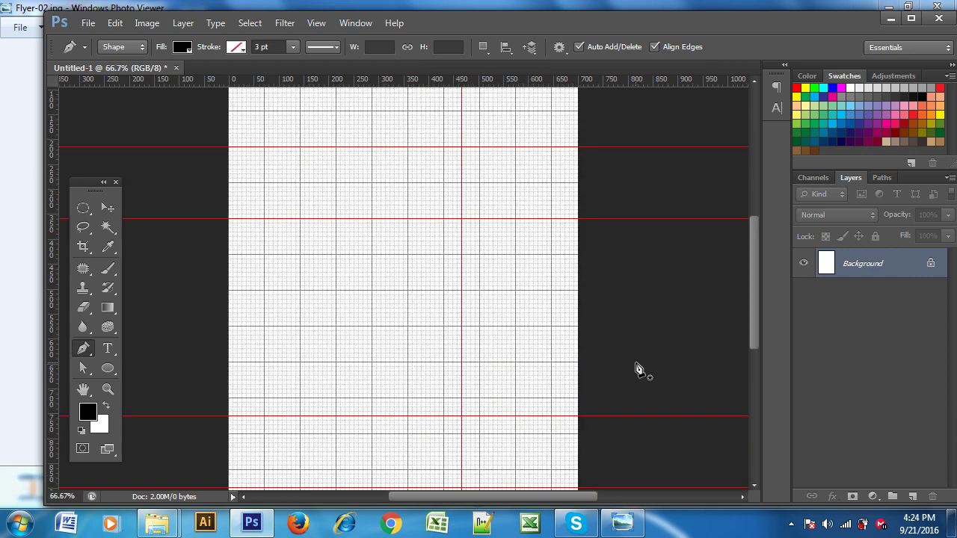
left_click_drag(551, 404, 533, 288)
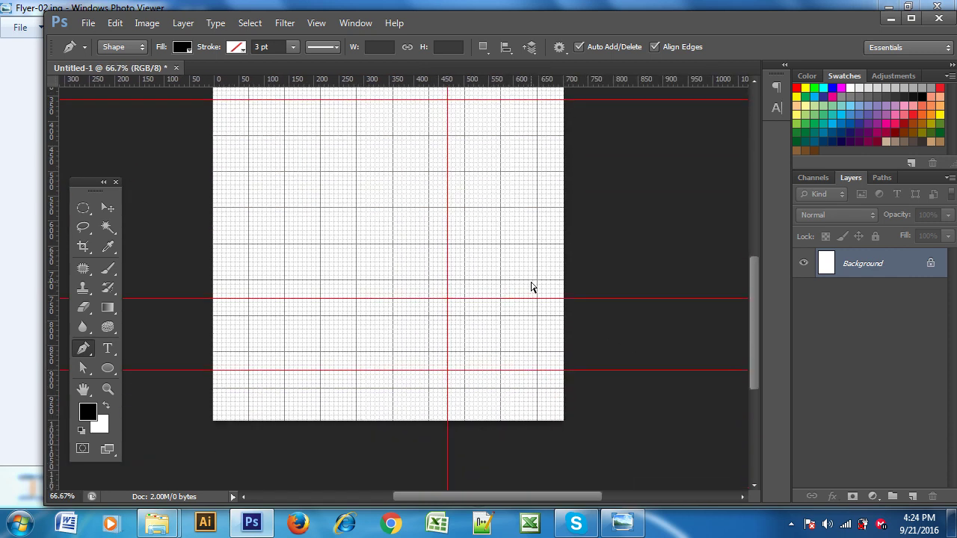
key("ctrl+plus")
key("ctrl+plus")
mouse_move(608, 369)
left_mouse_down()
mouse_move(538, 217)
mouse_move(483, 217)
left_mouse_up()
key("ctrl+minus")
key("ctrl+minus")
key("ctrl+minus")
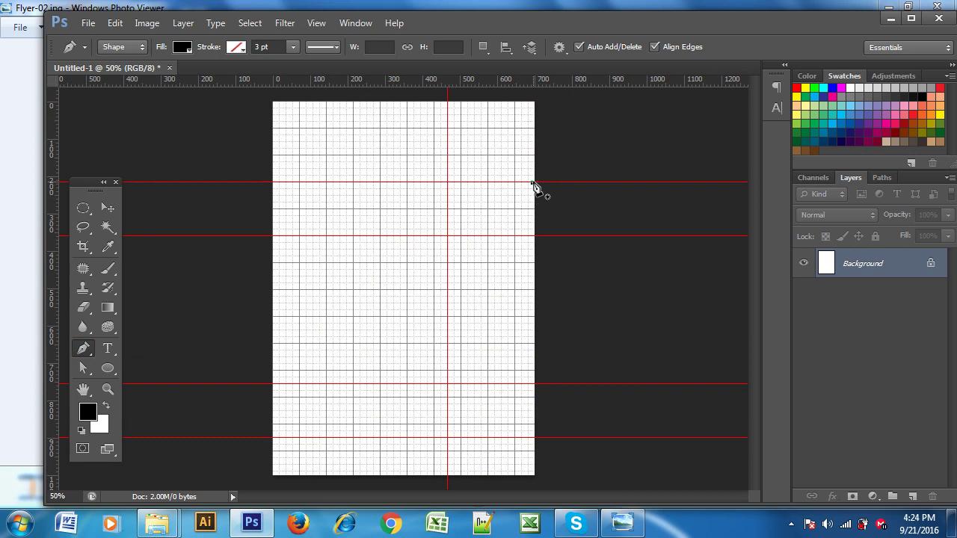
Step: Pen-draw a closed black shape between the guides with curved upper-left and lower-right edges
left_click(533, 183)
mouse_move(448, 237)
left_mouse_down()
mouse_move(441, 317)
mouse_move(449, 294)
left_mouse_up()
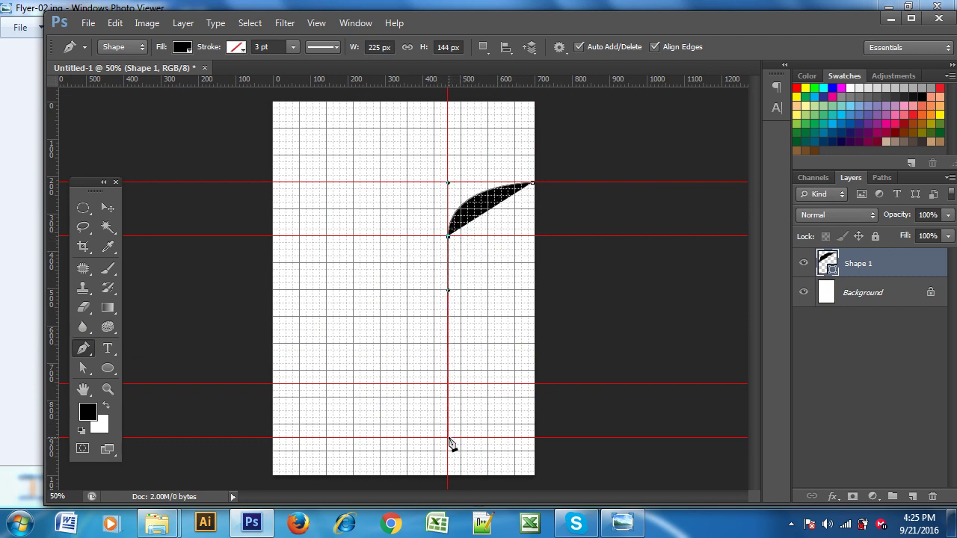
left_click(448, 438)
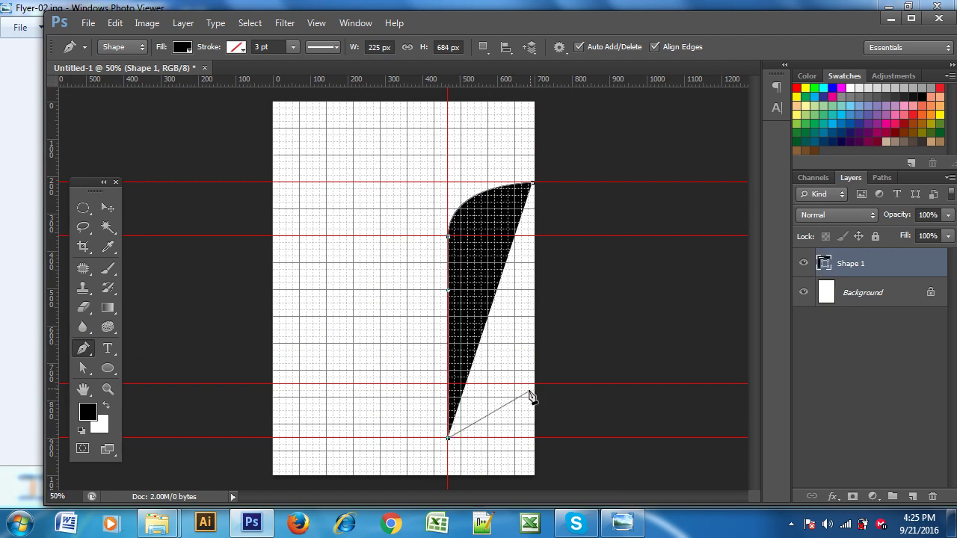
left_click_drag(532, 385, 532, 337)
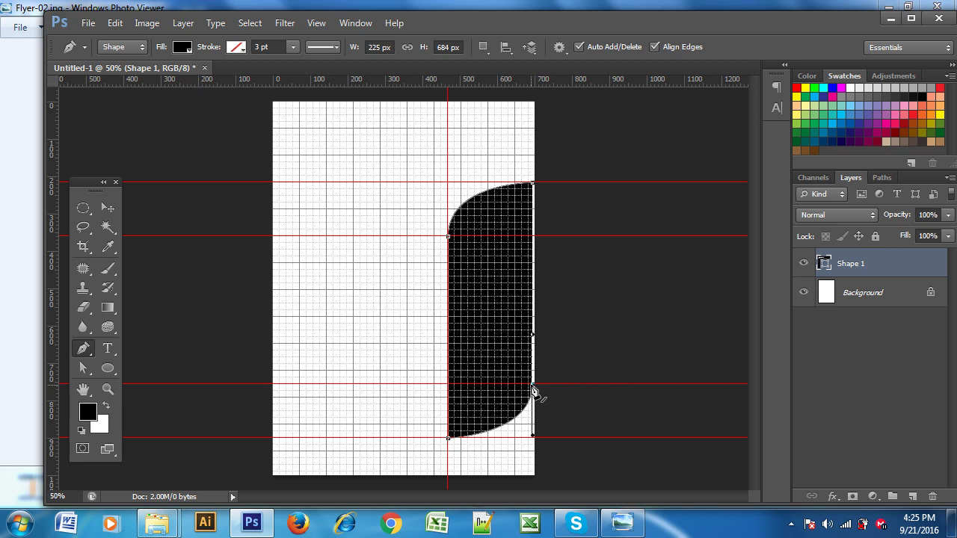
left_click(532, 183)
left_click(108, 208)
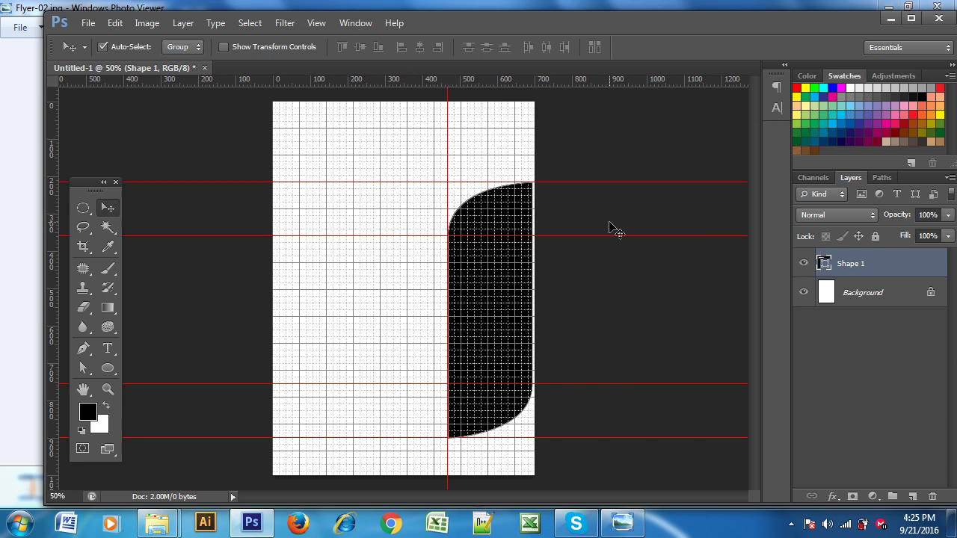
Step: Close Untitled-1 without saving, minimize Photoshop, and close the Flyer-02 preview
left_click(628, 283)
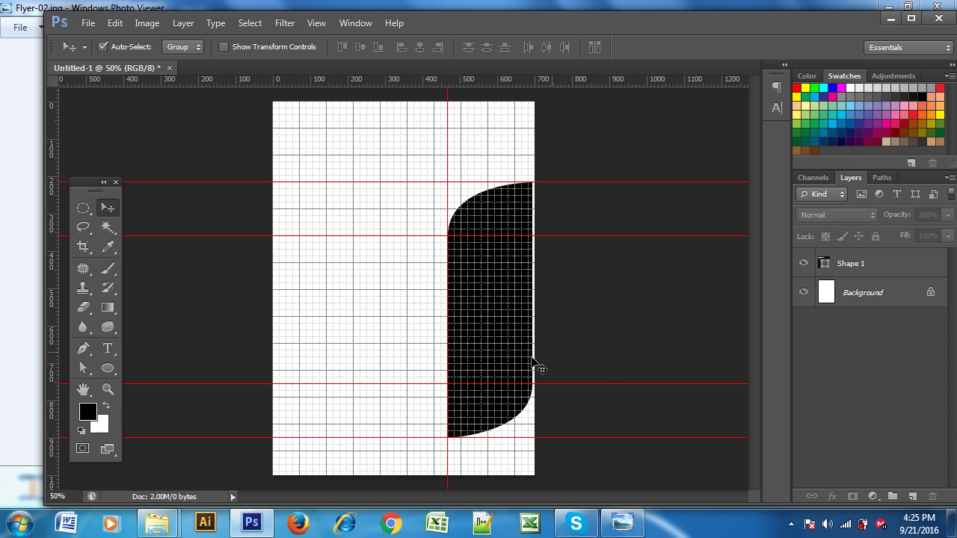
left_click(169, 68)
left_click(489, 210)
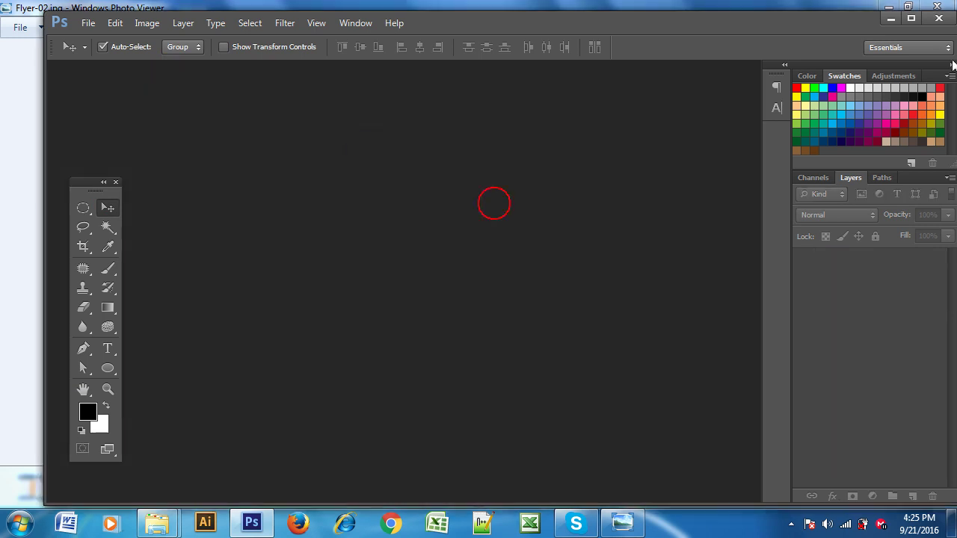
left_click(892, 15)
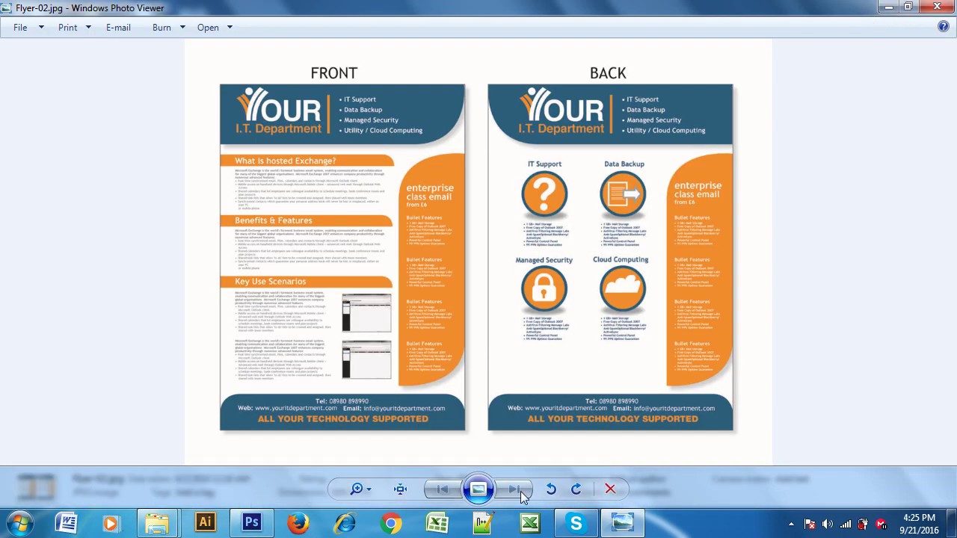
left_click(936, 7)
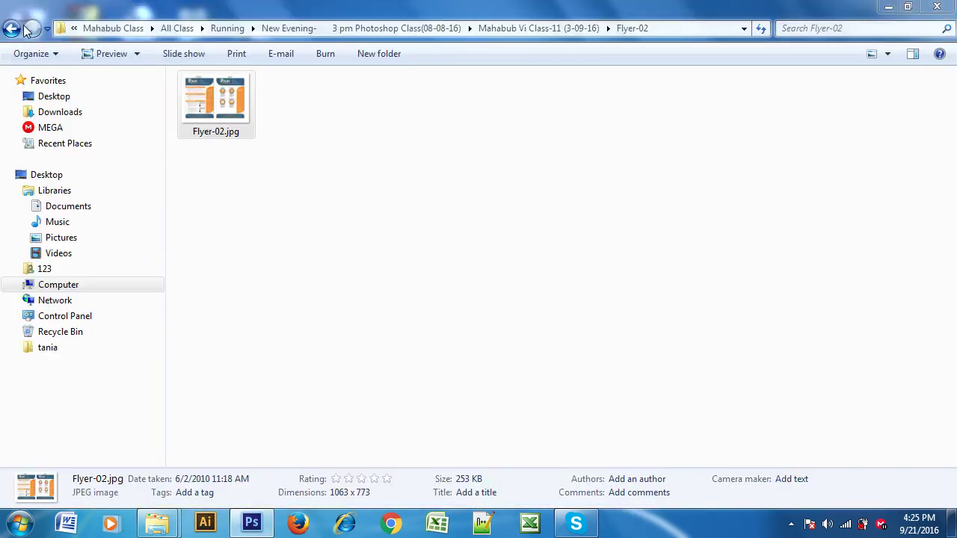
Step: Open sample5.jpg from the Flyers folder in Windows Photo Viewer
left_click(12, 28)
double_click(470, 114)
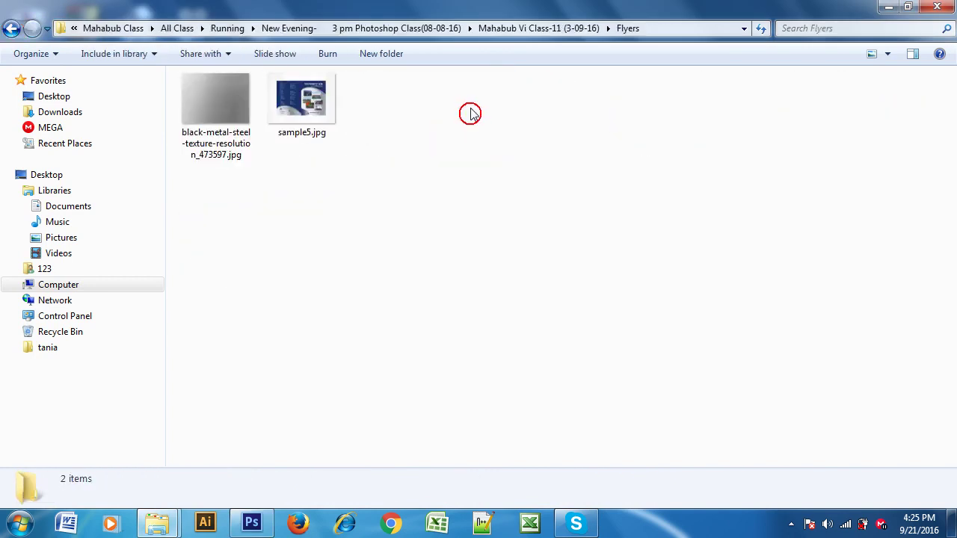
double_click(305, 112)
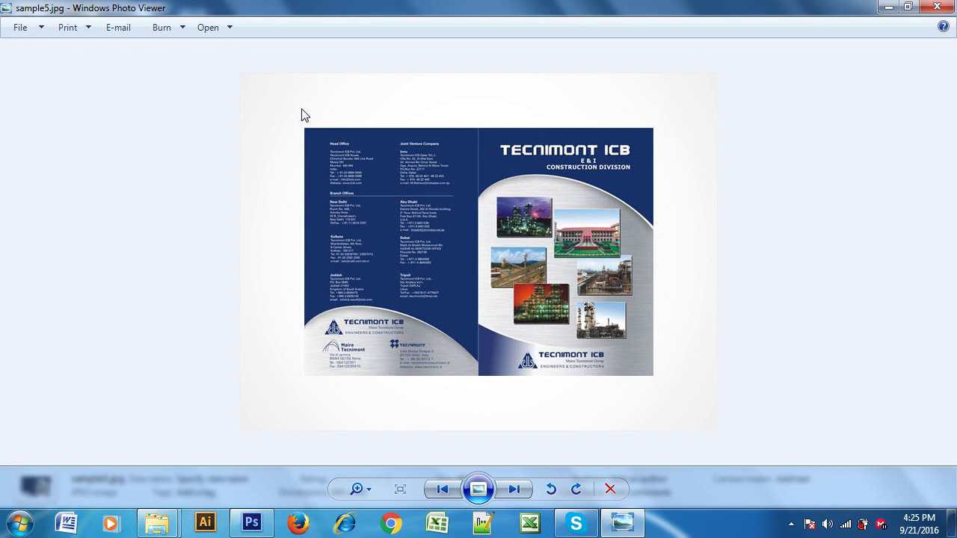
Step: Zoom in and pan across the Tecnimont brochure to study its curved design
scroll(640, 310, "up", 2)
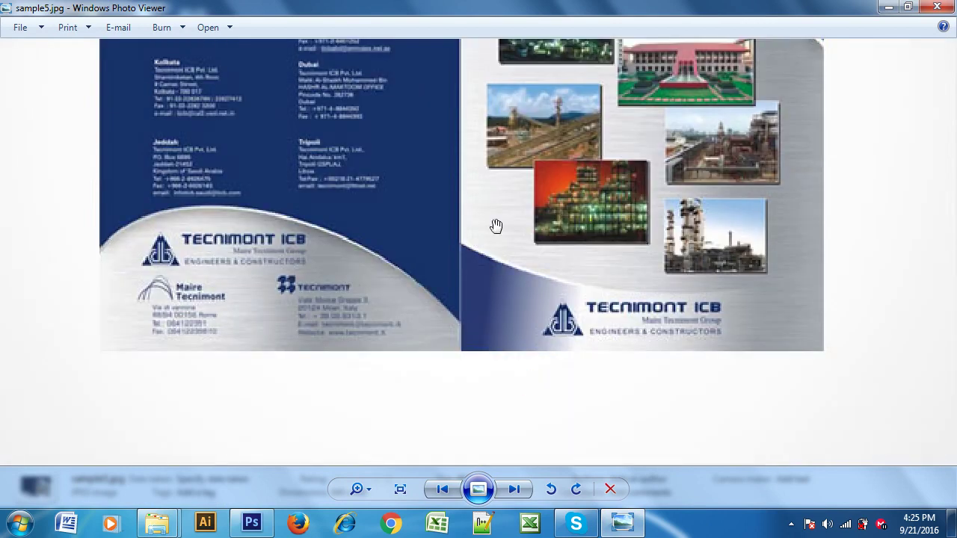
mouse_move(698, 357)
left_mouse_down()
mouse_move(647, 419)
mouse_move(617, 252)
left_mouse_up()
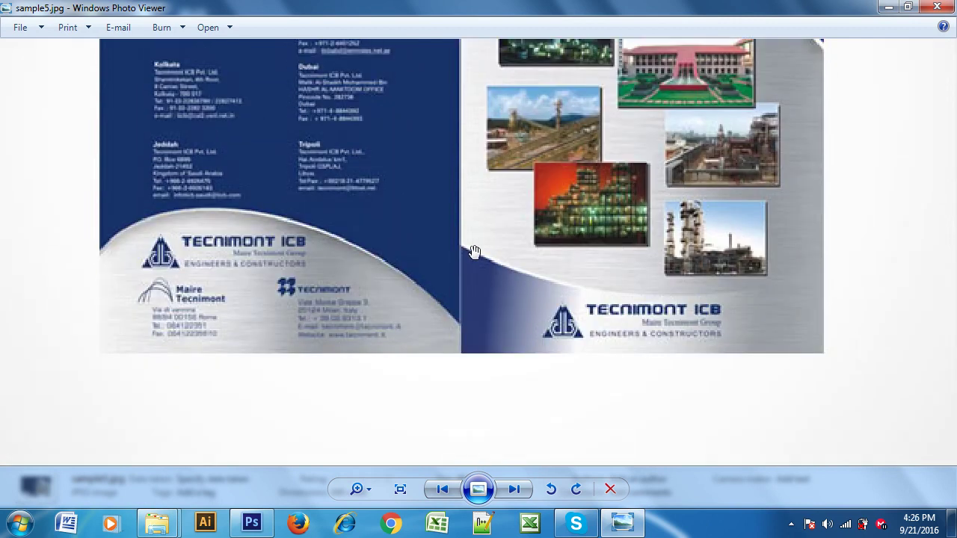
left_click(161, 520)
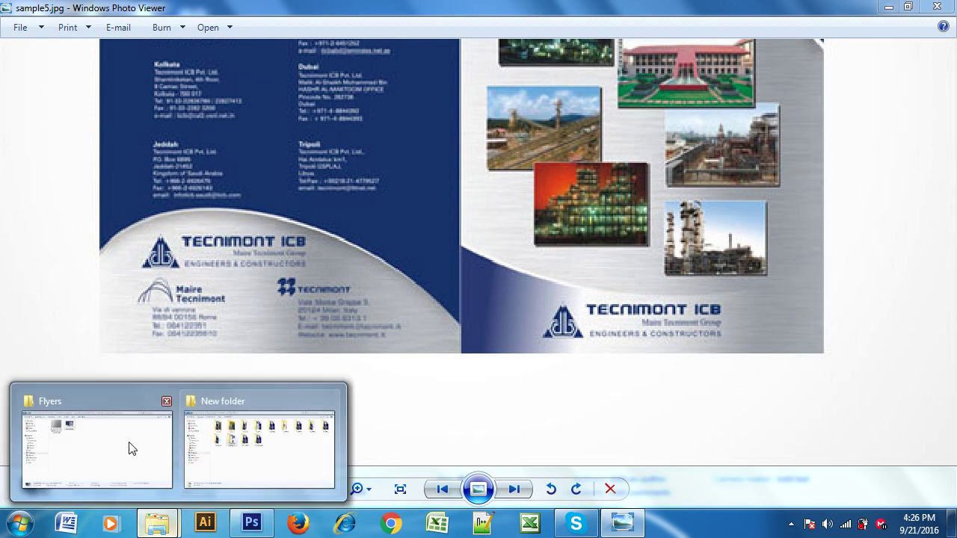
Step: Return to Explorer and reopen the Flyers folder with black-metal-steel-texture and sample5.jpg
left_click(120, 442)
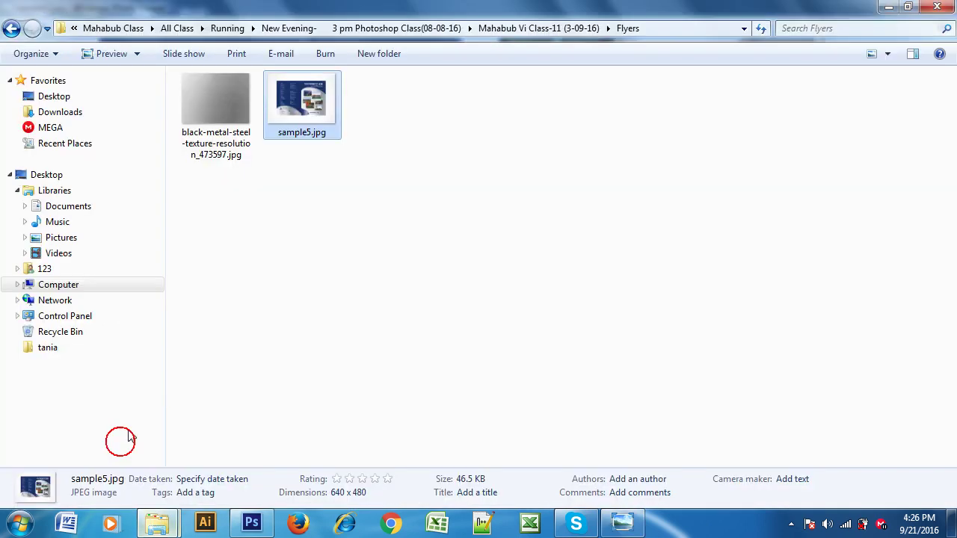
left_click(10, 29)
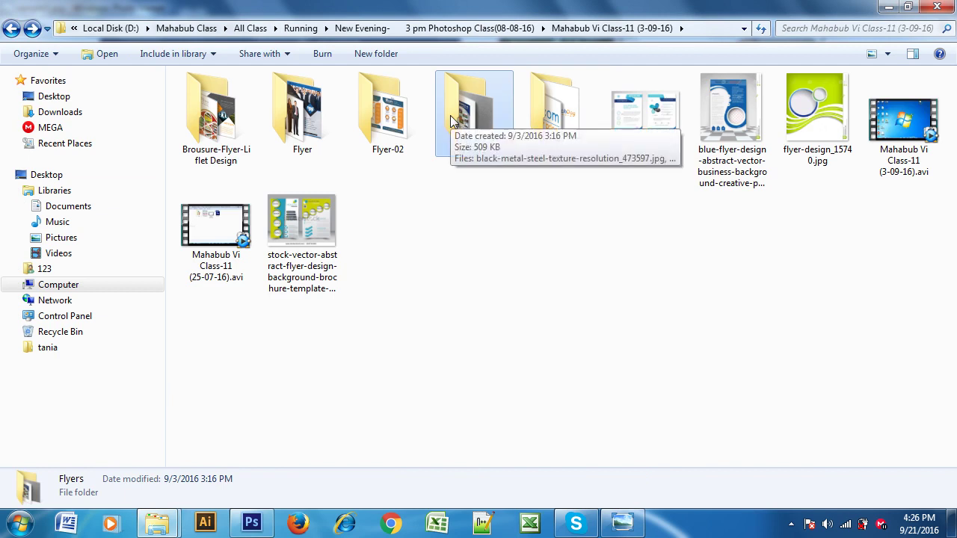
left_click(439, 404)
left_click(667, 307)
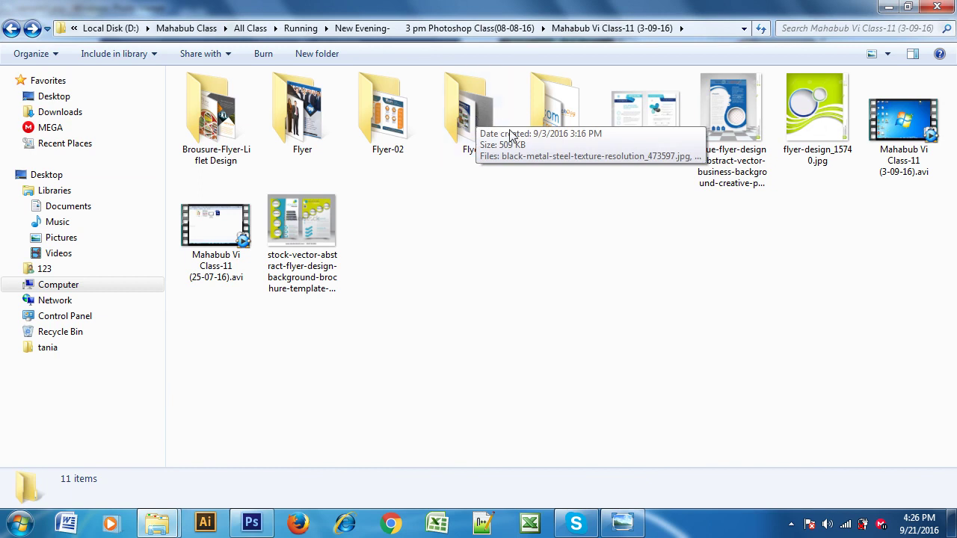
left_click(540, 270)
left_click(461, 103)
double_click(461, 103)
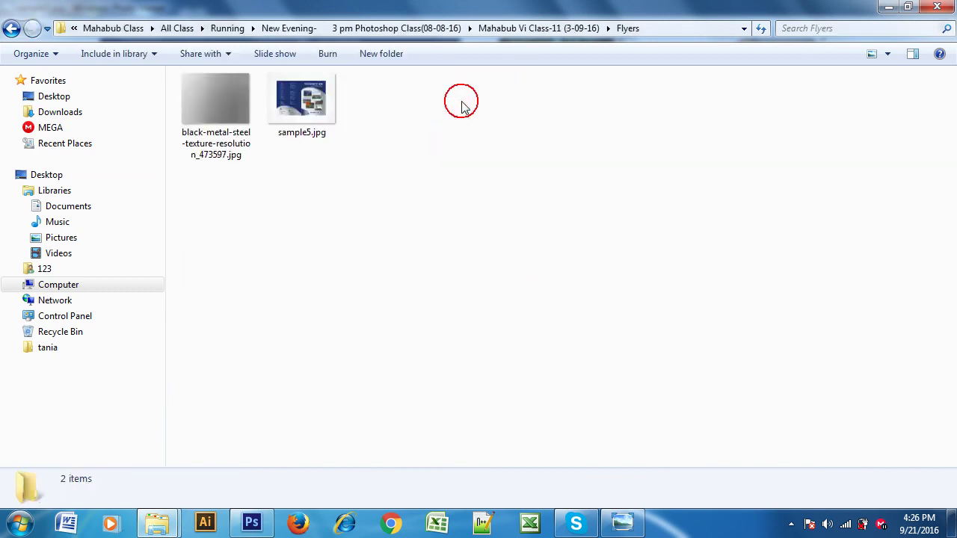
double_click(309, 113)
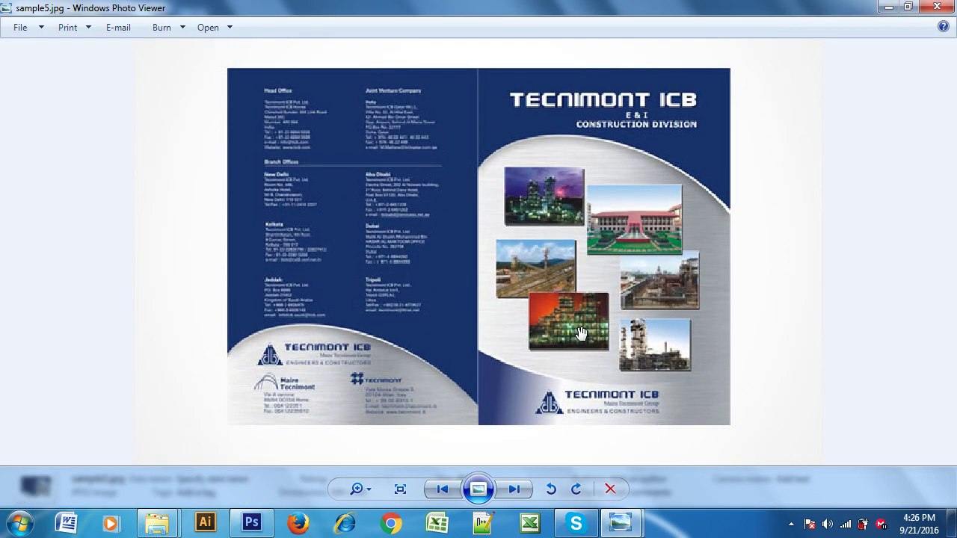
left_click_drag(573, 333, 572, 316)
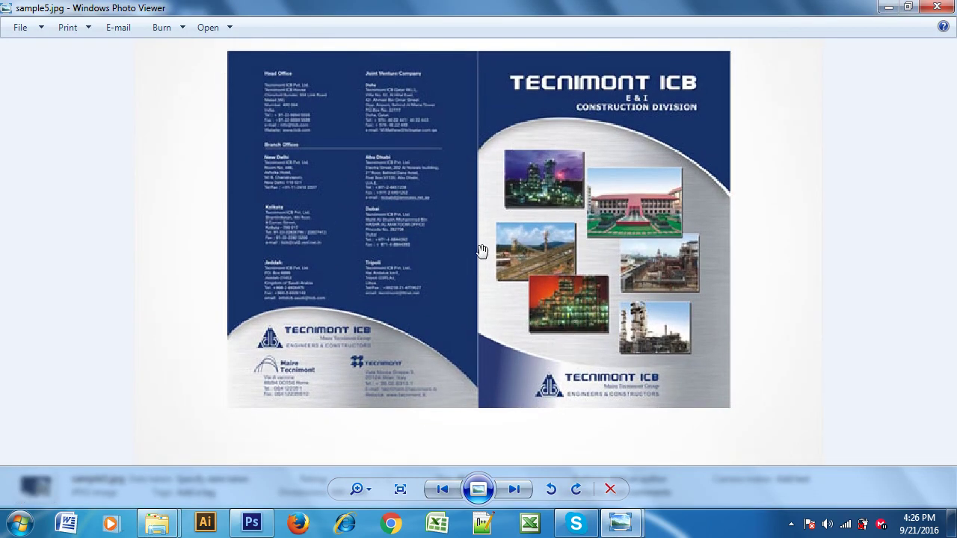
scroll(484, 82, "up", 1)
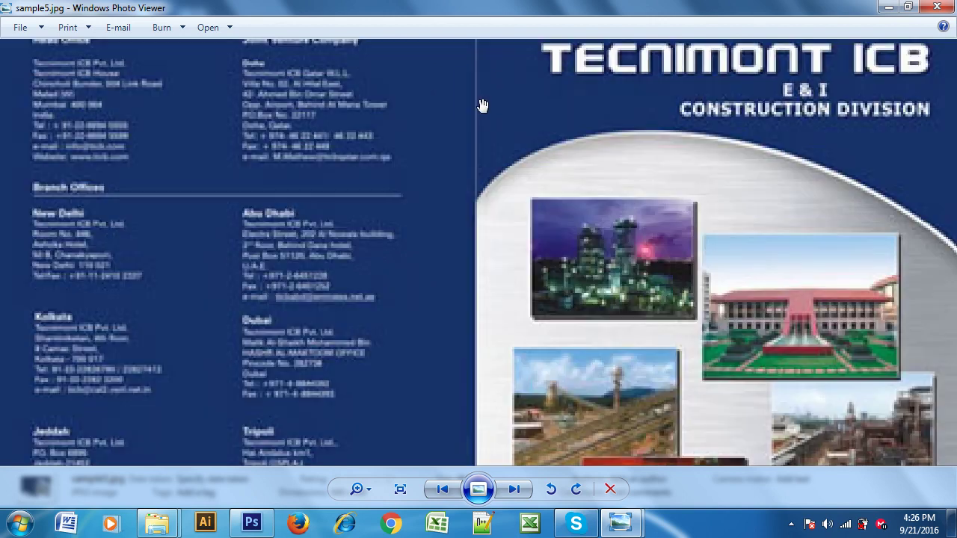
scroll(478, 103, "up", 1)
scroll(468, 298, "down", 3)
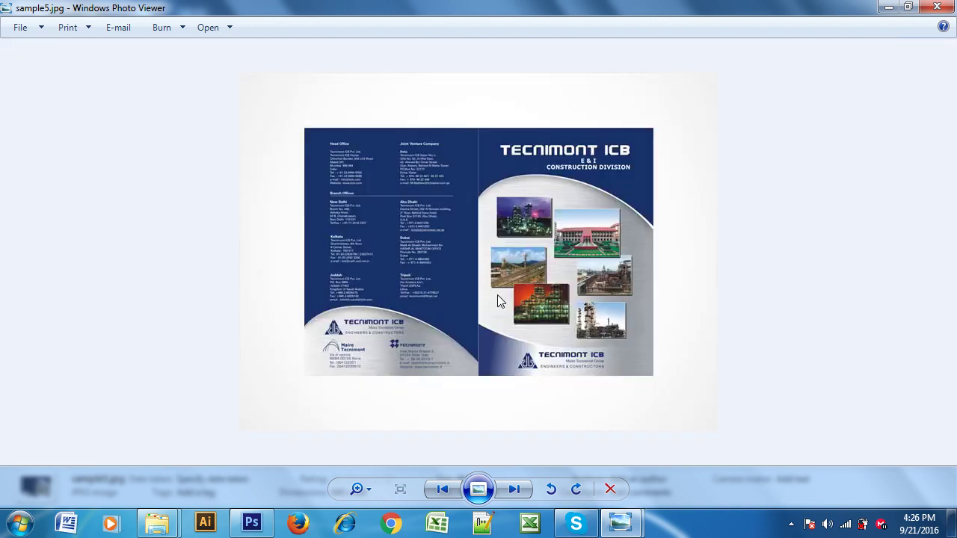
scroll(494, 348, "up", 1)
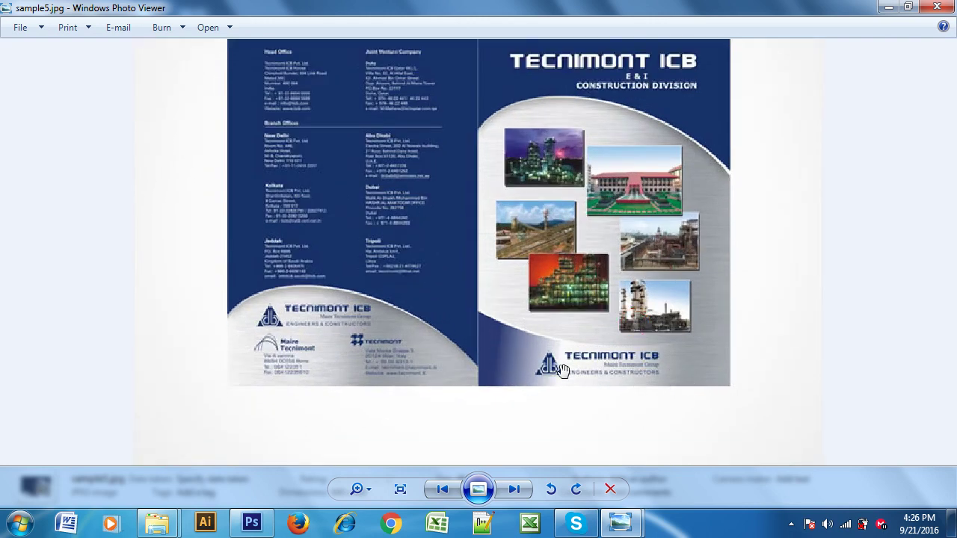
mouse_move(156, 523)
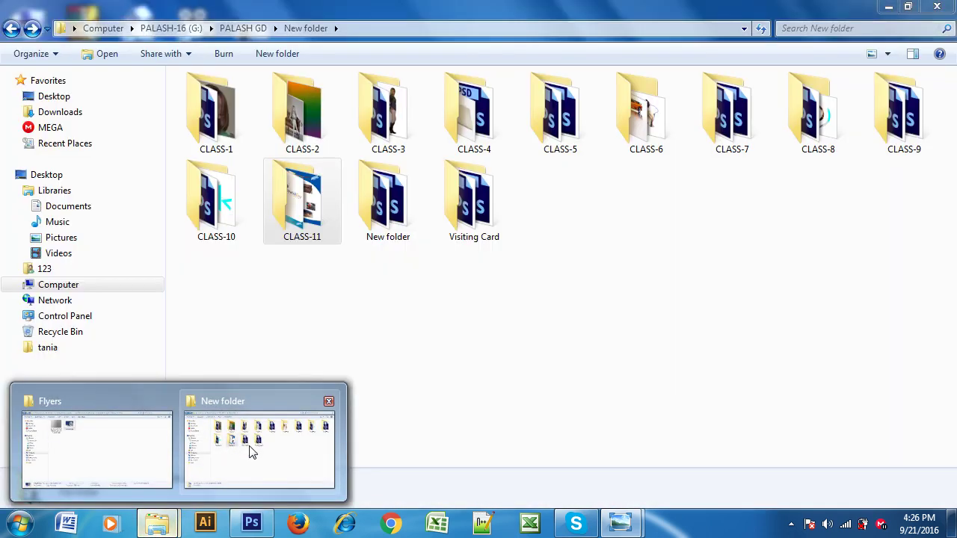
Step: Bring up the Flyers Explorer window and go up to the Running folder
left_click(249, 446)
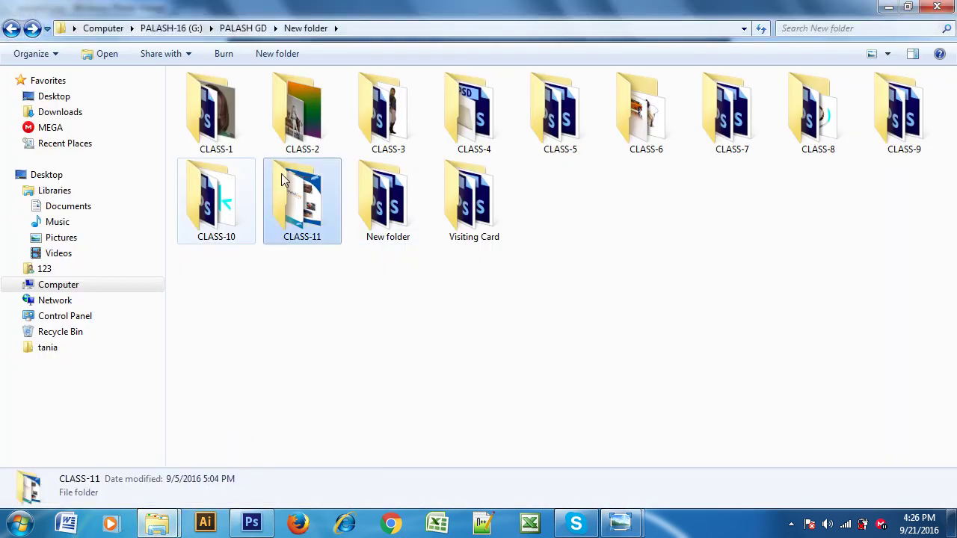
left_click(156, 526)
left_click(129, 432)
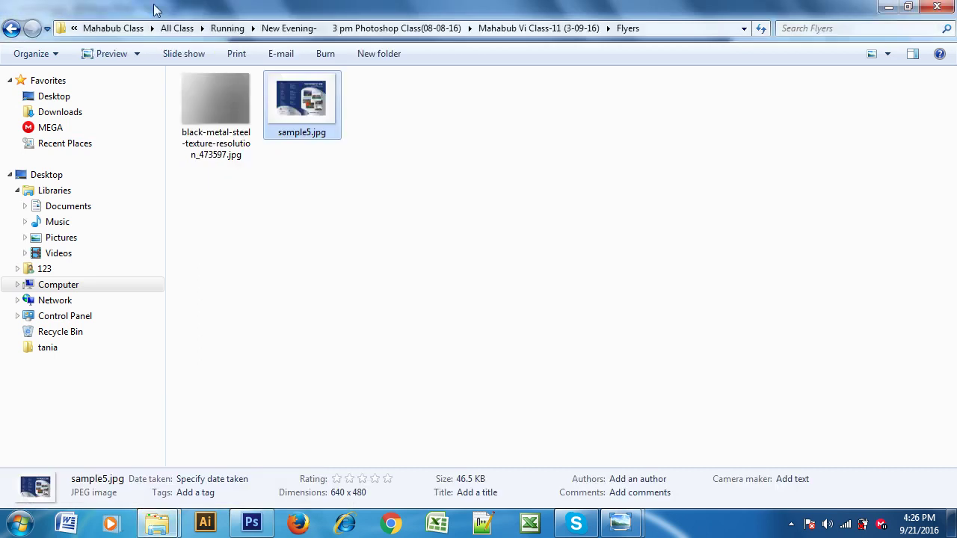
left_click(495, 27)
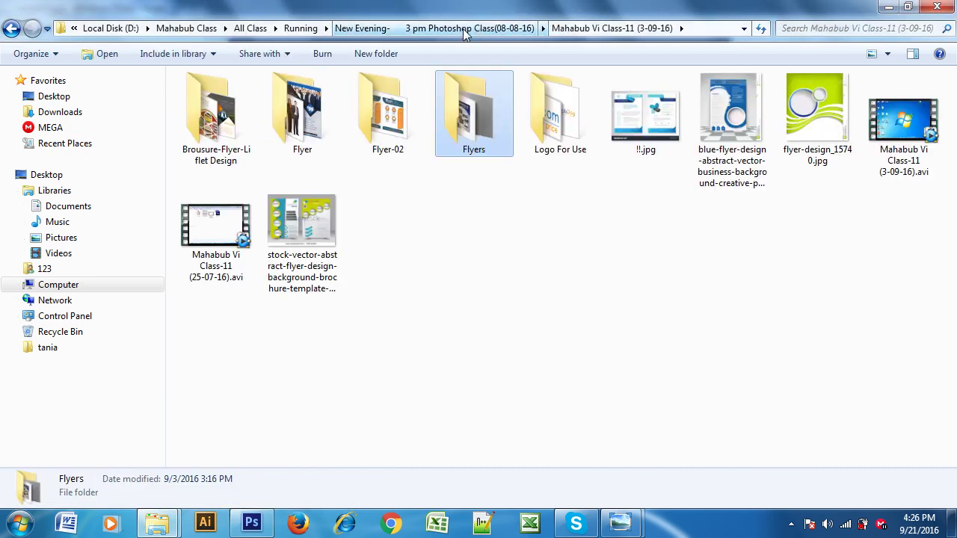
left_click(463, 28)
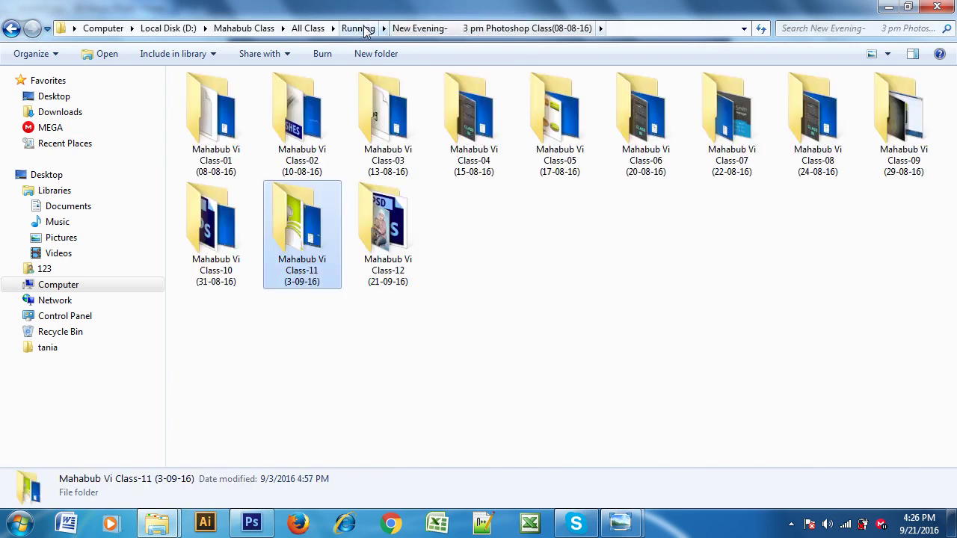
left_click(358, 28)
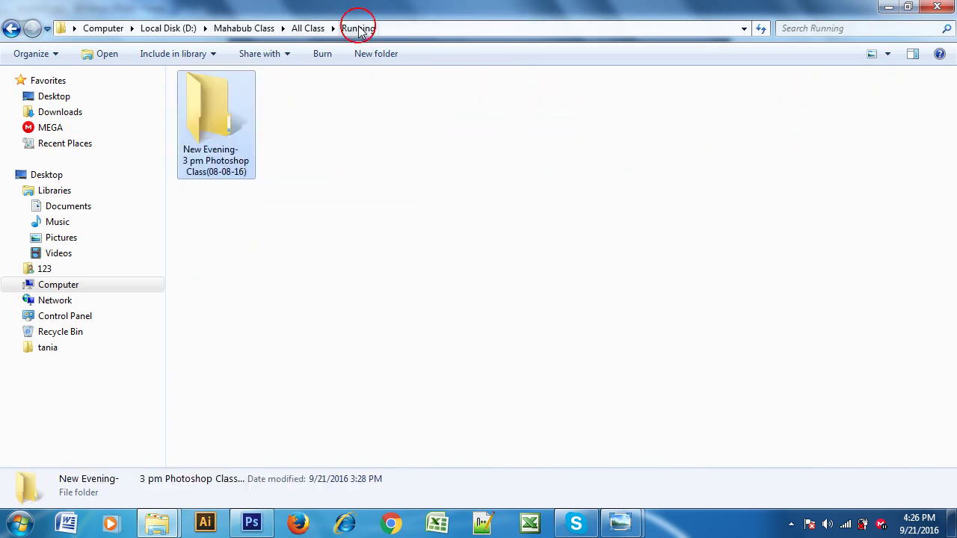
Step: Open the evening Photoshop class's Class-12 folder and select Untitled-1.psd
double_click(198, 138)
double_click(387, 217)
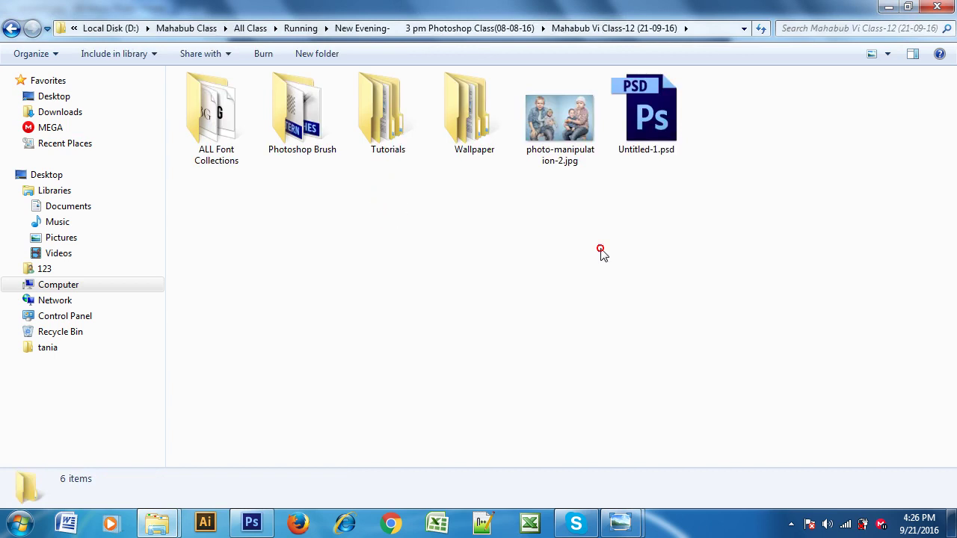
left_click(644, 112)
Step: Open Untitled-1.psd in Photoshop, dismiss the text engine warning, and view the brochure's lower part
double_click(647, 118)
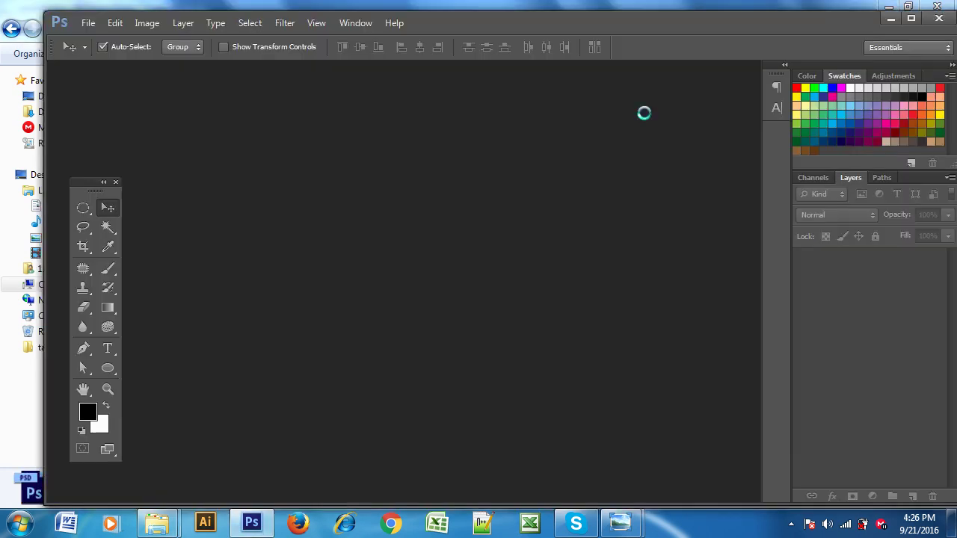
left_click(495, 218)
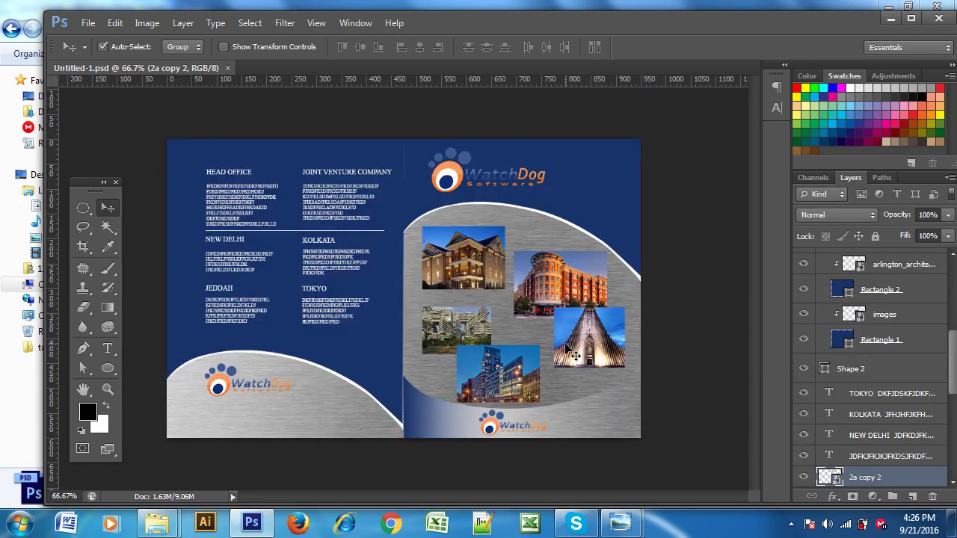
key("ctrl+plus")
left_click_drag(620, 416, 587, 242)
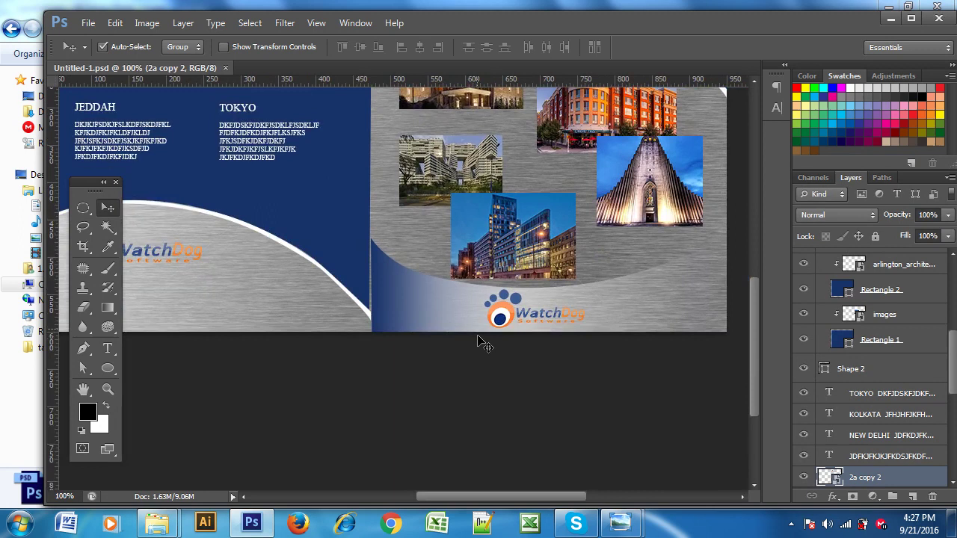
Step: Select the Shape 1 copy 2 layer and toggle its visibility off and back on
left_click(478, 318)
left_click(804, 431)
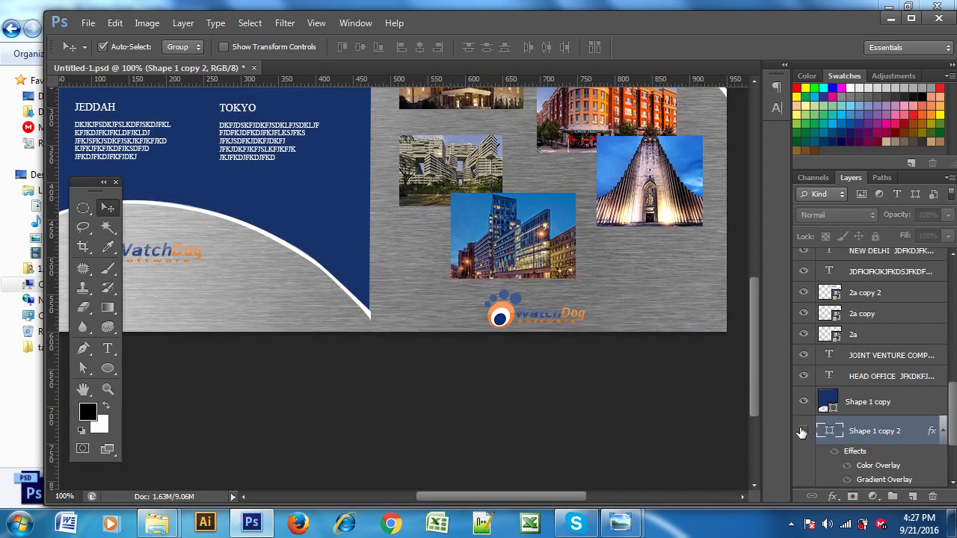
left_click(802, 431)
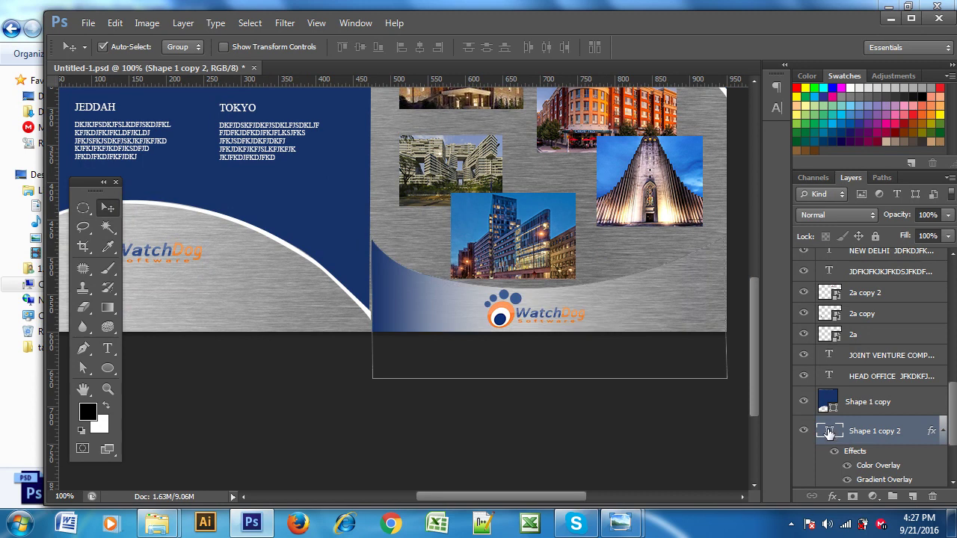
Step: Inspect Shape 1 copy 2's Gradient Overlay and Color Overlay settings, then close Layer Style
double_click(912, 438)
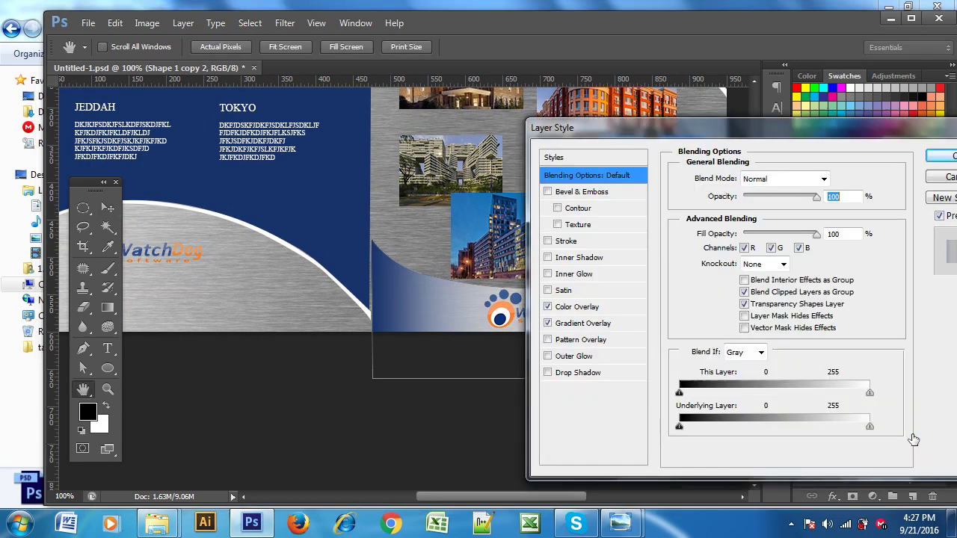
left_click(590, 324)
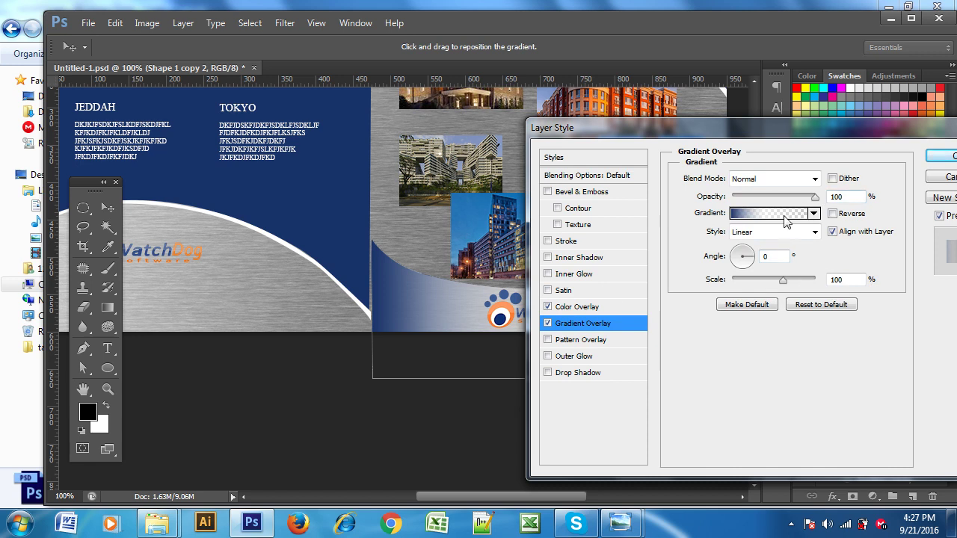
left_click(582, 308)
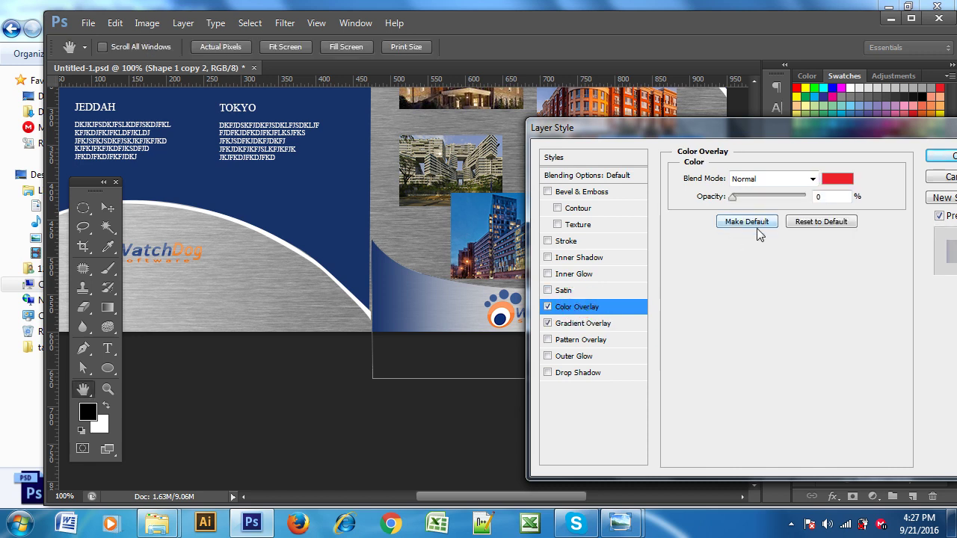
mouse_move(627, 133)
left_mouse_down()
mouse_move(875, 426)
mouse_move(703, 372)
left_mouse_up()
left_click_drag(918, 382, 636, 354)
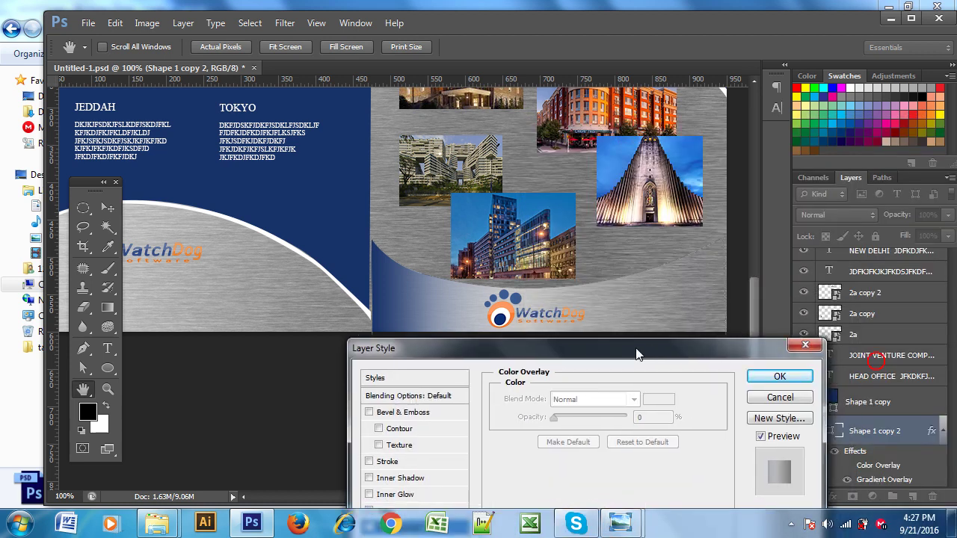
left_click(779, 376)
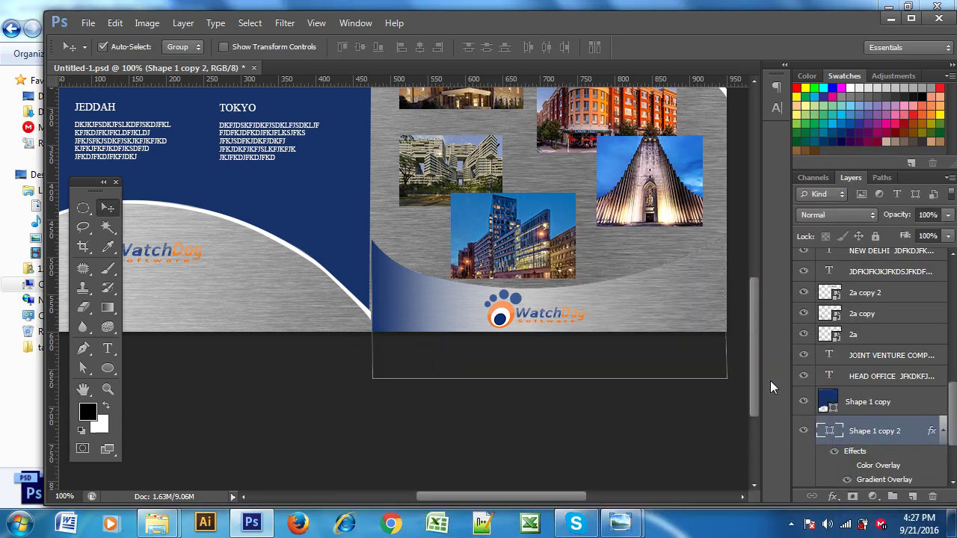
left_click(635, 442)
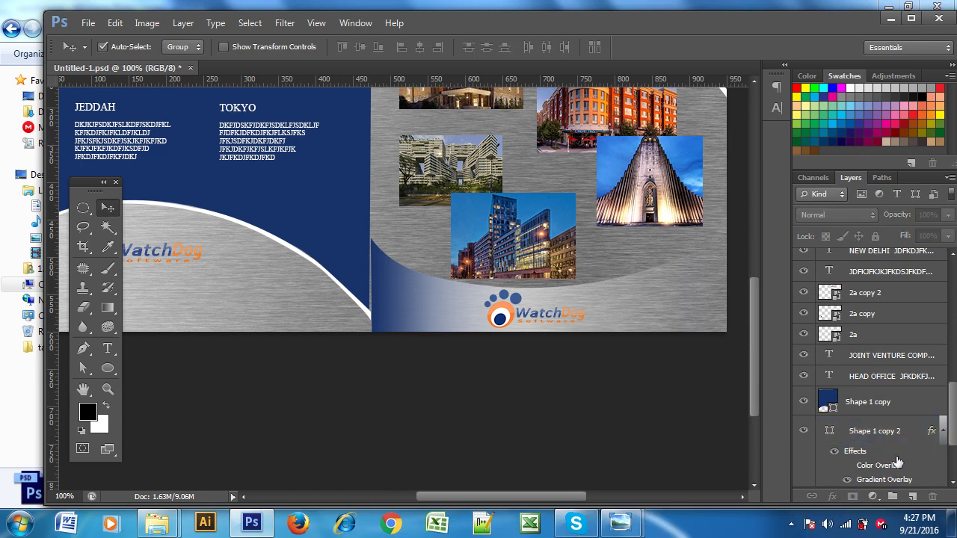
Step: Review the navy-to-transparent gradient in the Gradient Editor and confirm both dialogs unchanged
left_click(908, 435)
double_click(908, 433)
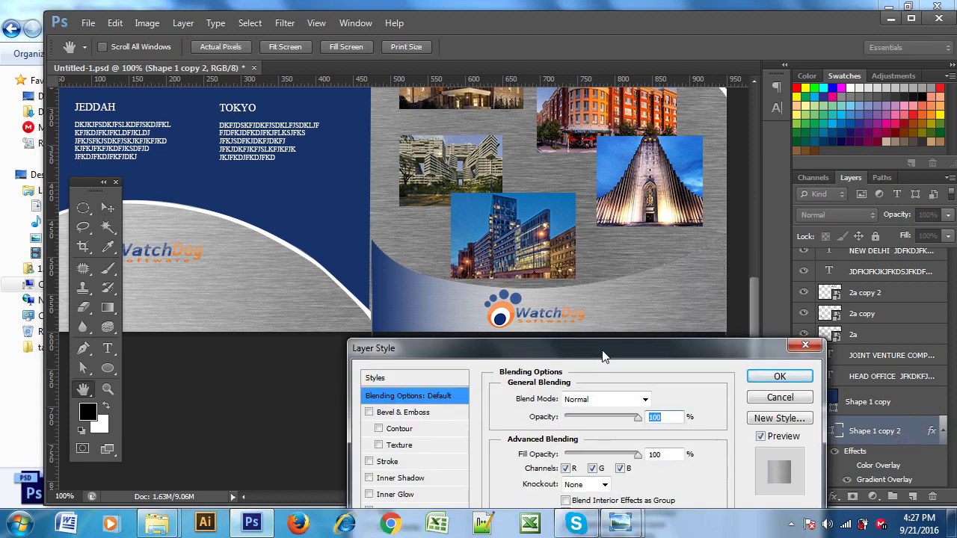
left_click_drag(604, 357, 796, 126)
left_click(604, 308)
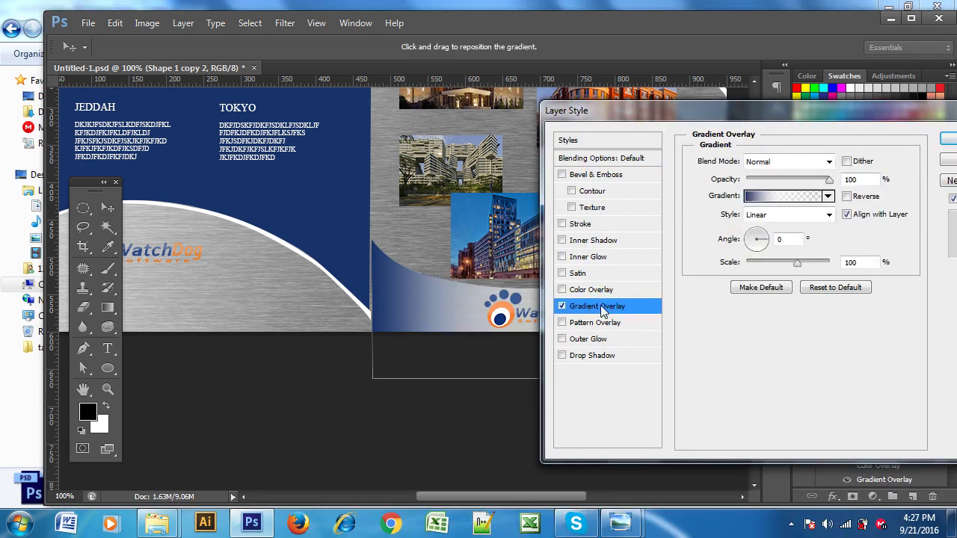
left_click(781, 200)
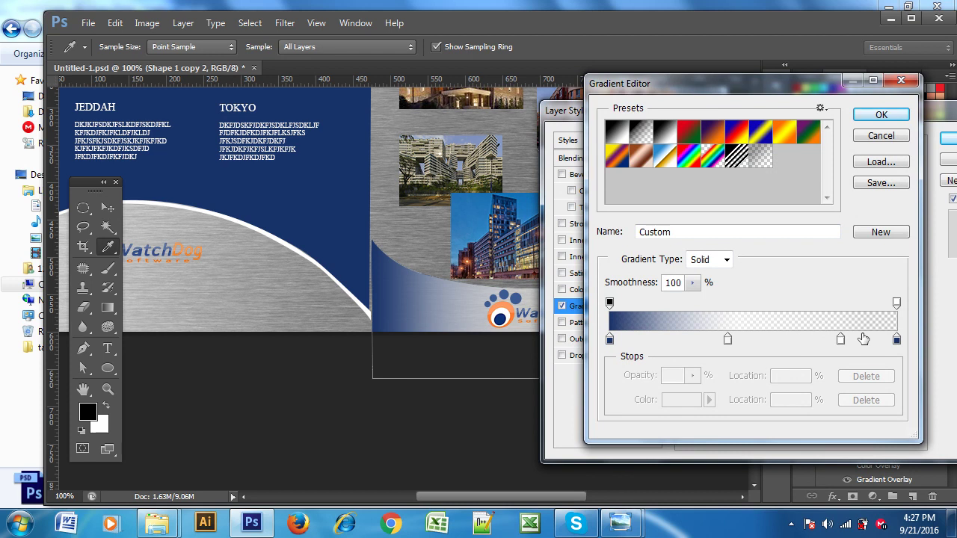
left_click(879, 115)
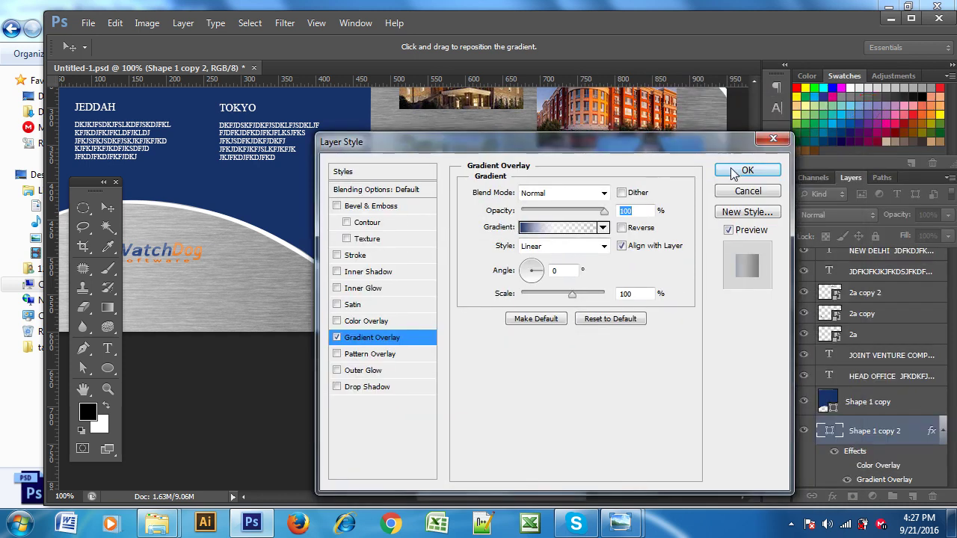
left_click(739, 169)
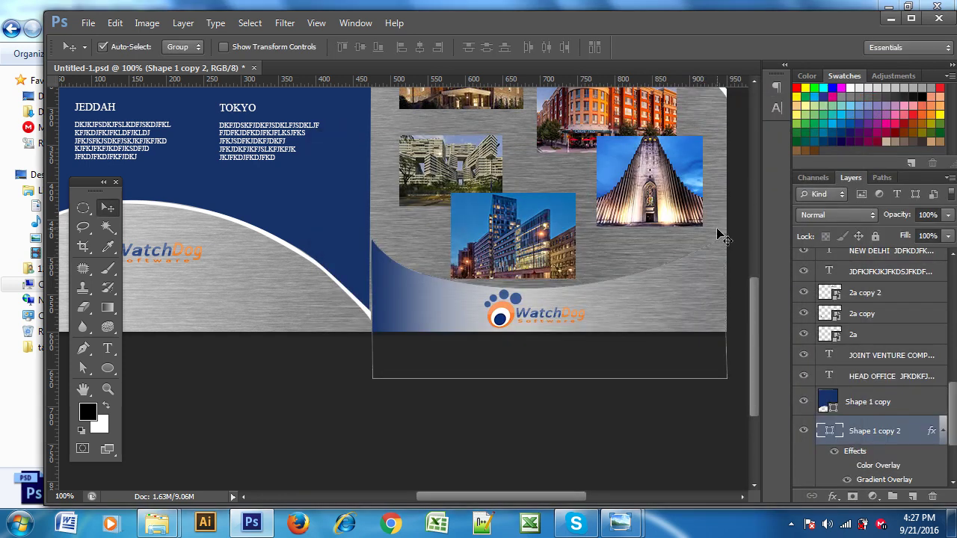
left_click(595, 434)
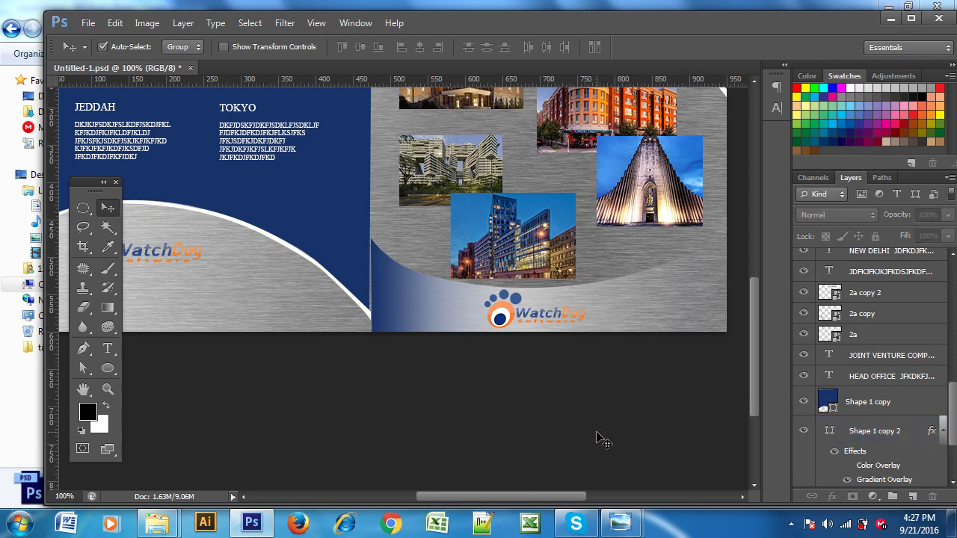
Step: Close Untitled-1.psd without saving its changes
scroll(668, 331, "up", 5)
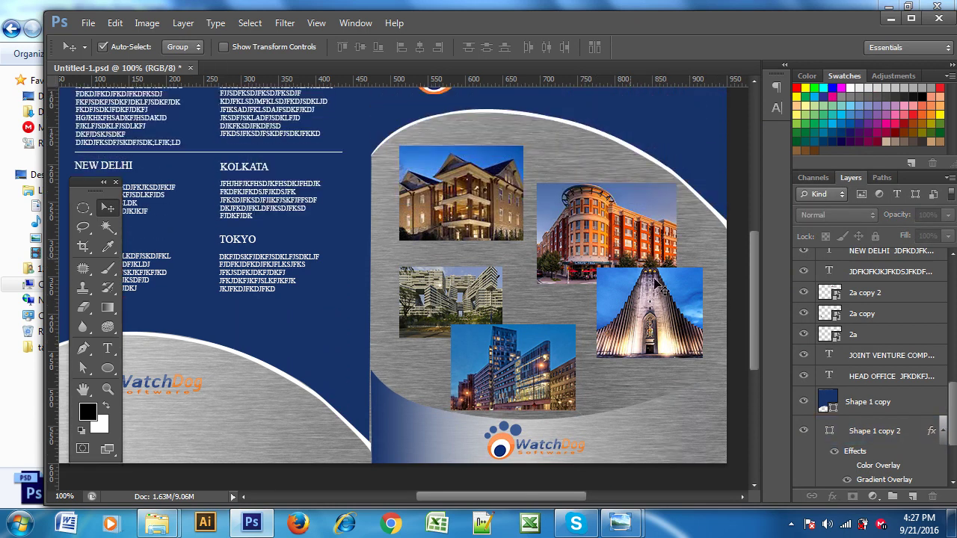
scroll(441, 127, "up", 1)
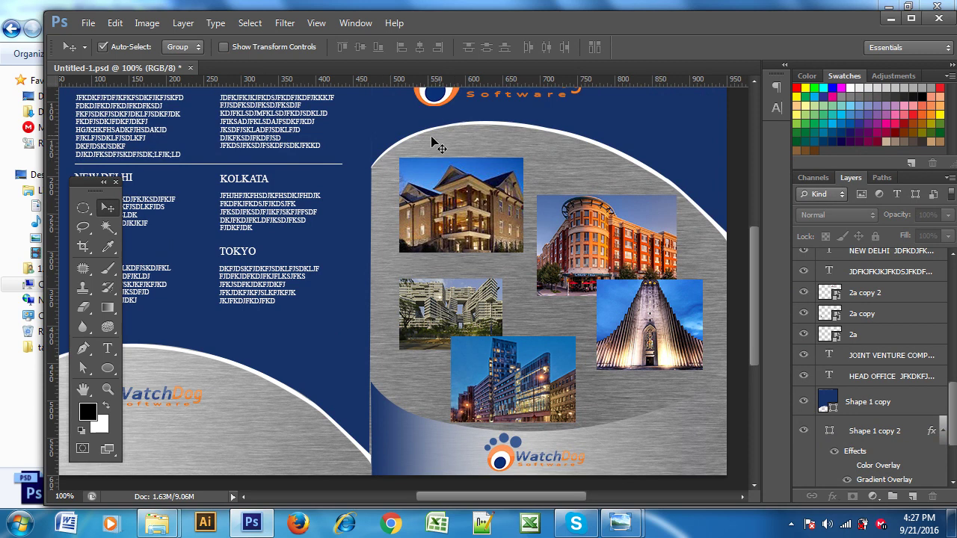
scroll(581, 293, "down", 3)
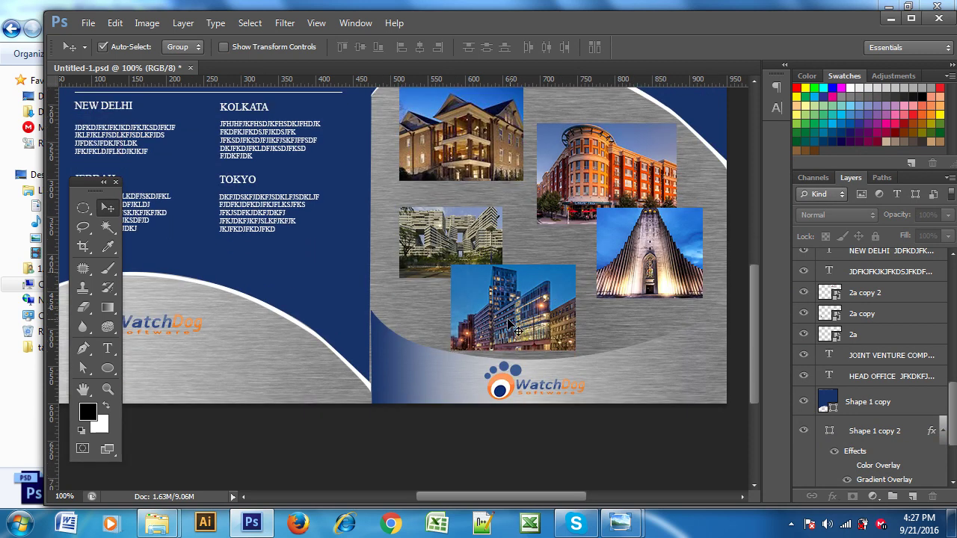
scroll(381, 328, "down", 1)
left_click(190, 67)
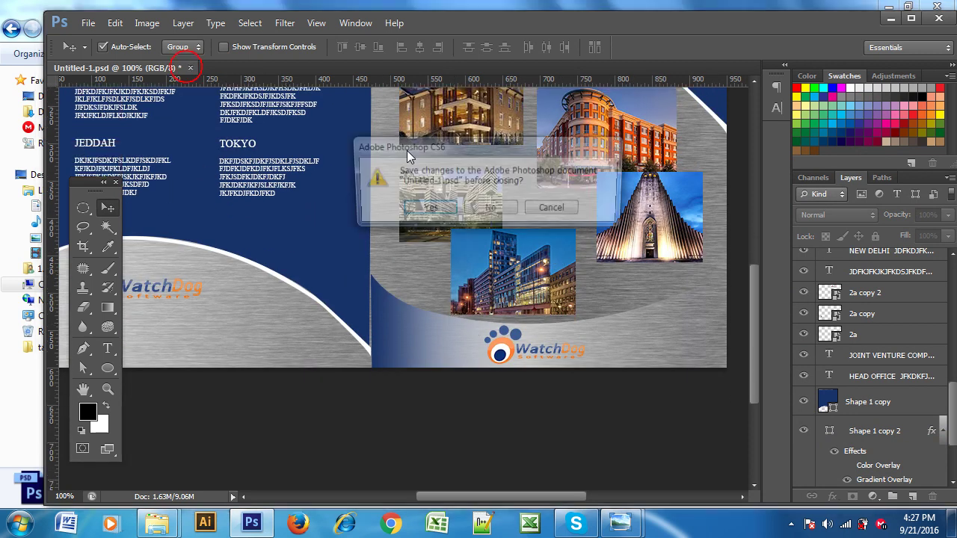
left_click(491, 210)
Step: Minimize Photoshop and open CLASS-11 in the New folder Explorer window on drive G
left_click(889, 18)
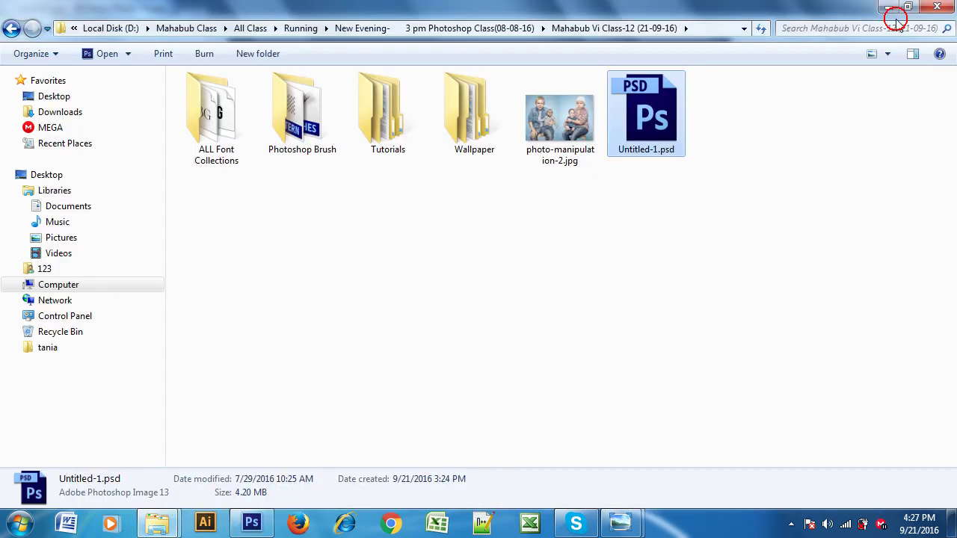
left_click(363, 337)
left_click(157, 523)
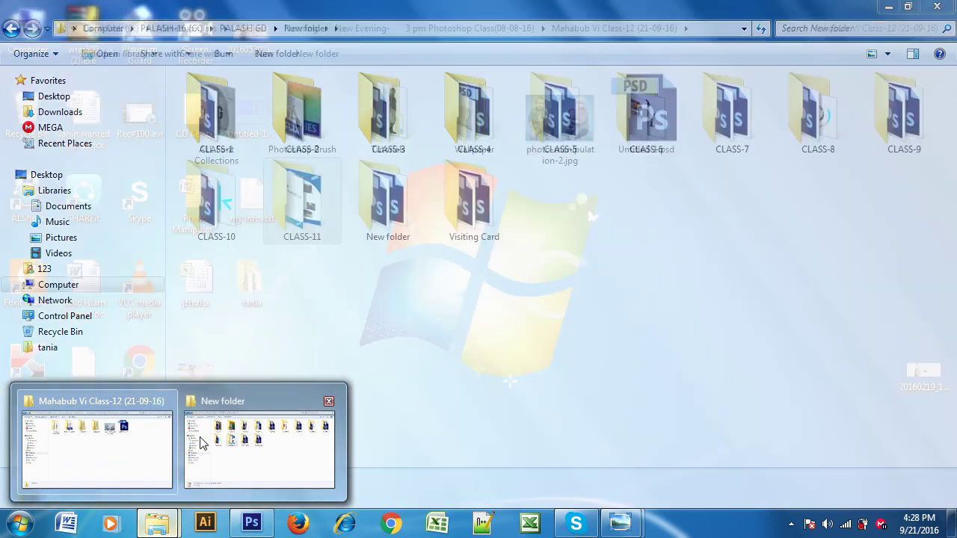
left_click(200, 442)
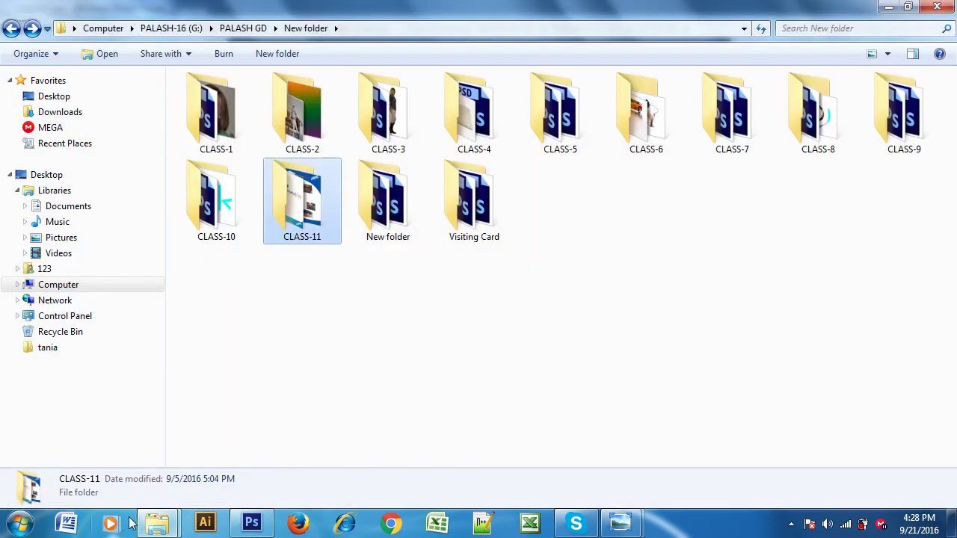
left_click(200, 445)
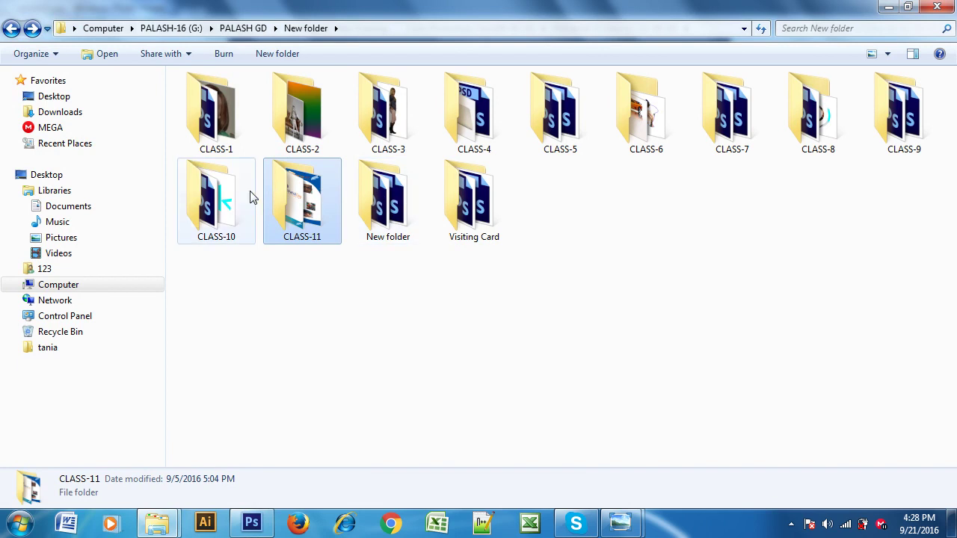
double_click(312, 198)
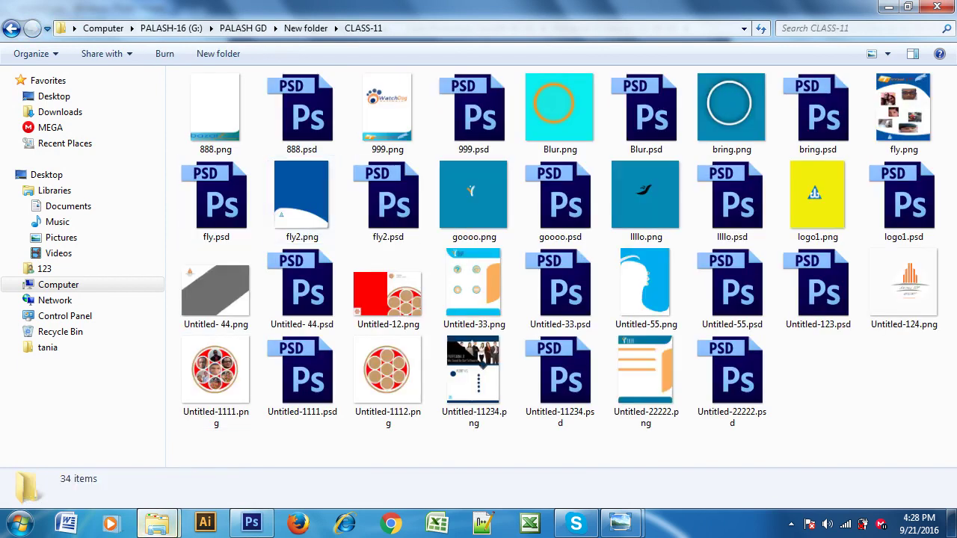
mouse_move(157, 523)
mouse_move(96, 448)
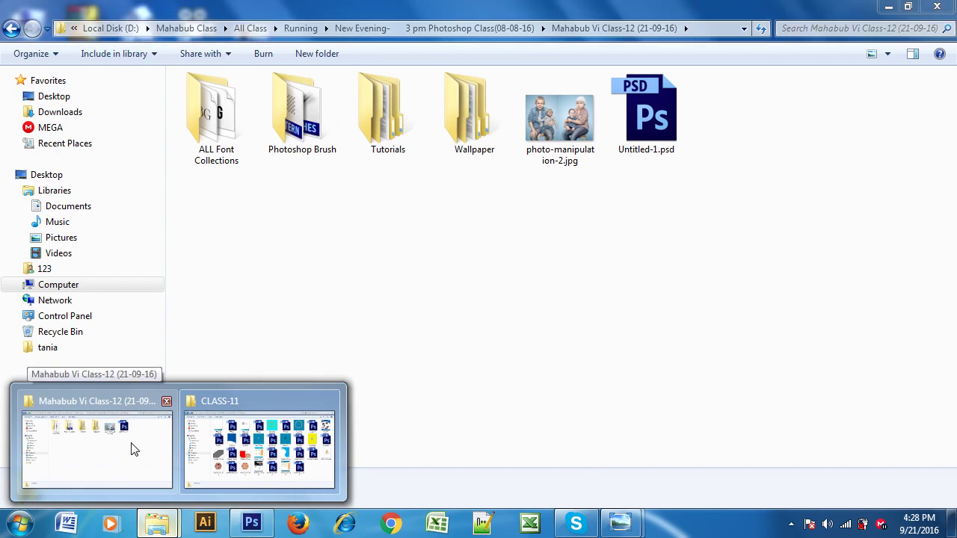
Step: Go to the Class-11 (3-09-16) folder and open a flyer JPG in Photo Viewer
left_click(130, 448)
left_click(11, 27)
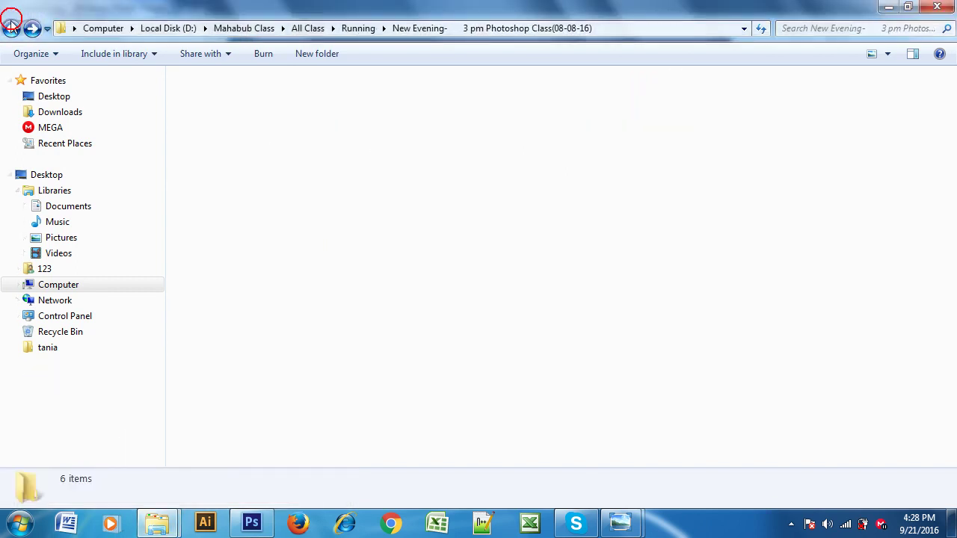
double_click(302, 224)
left_click(615, 317)
double_click(729, 109)
scroll(590, 345, "up", 3)
scroll(590, 346, "down", 3)
Step: Advance to the lime-and-teal brochure template and zoom in to pan over its lower pages
left_click(504, 489)
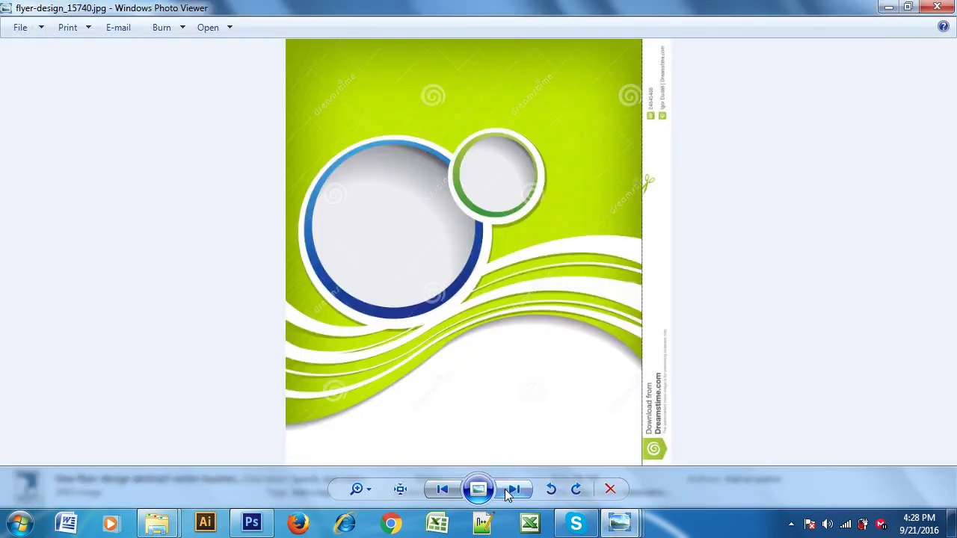
left_click(510, 490)
scroll(527, 472, "up", 4)
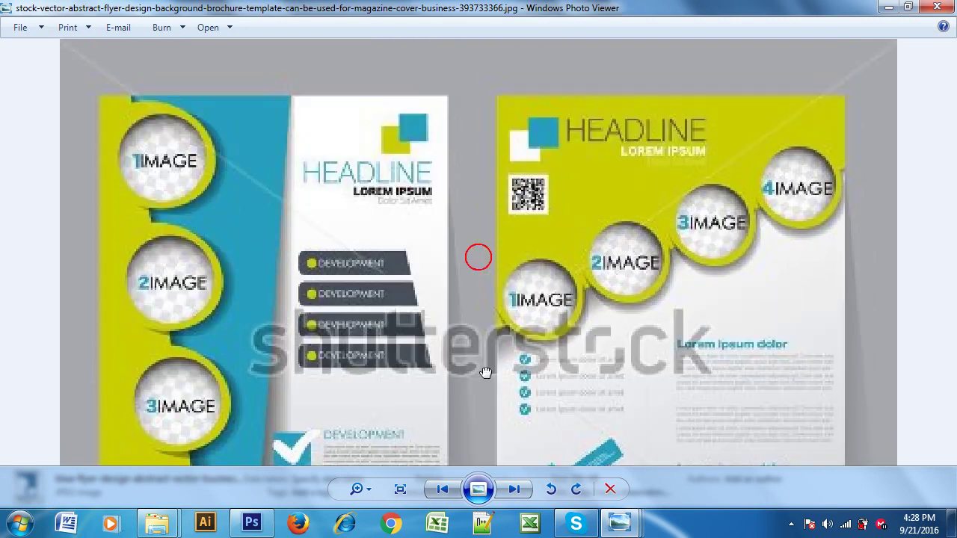
left_click_drag(420, 295, 448, 173)
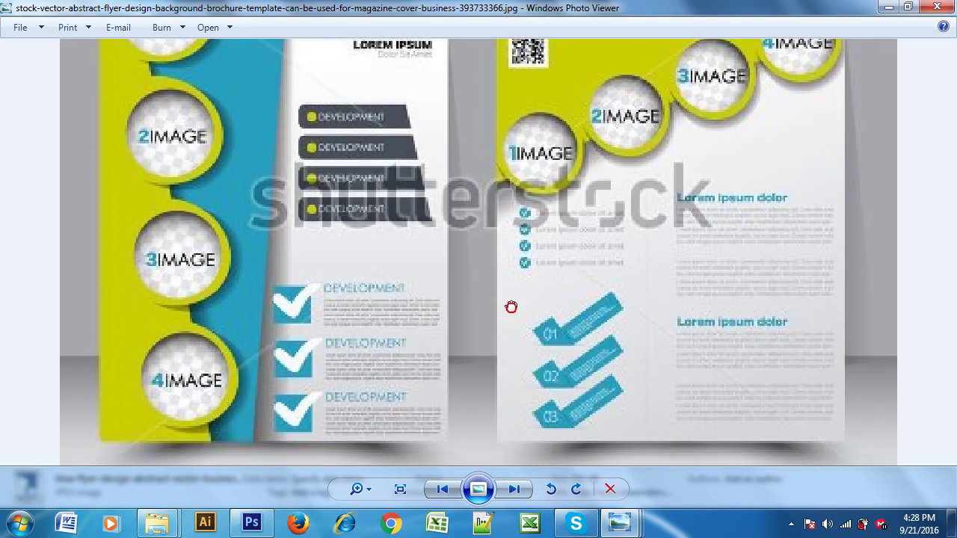
left_click_drag(508, 295, 511, 366)
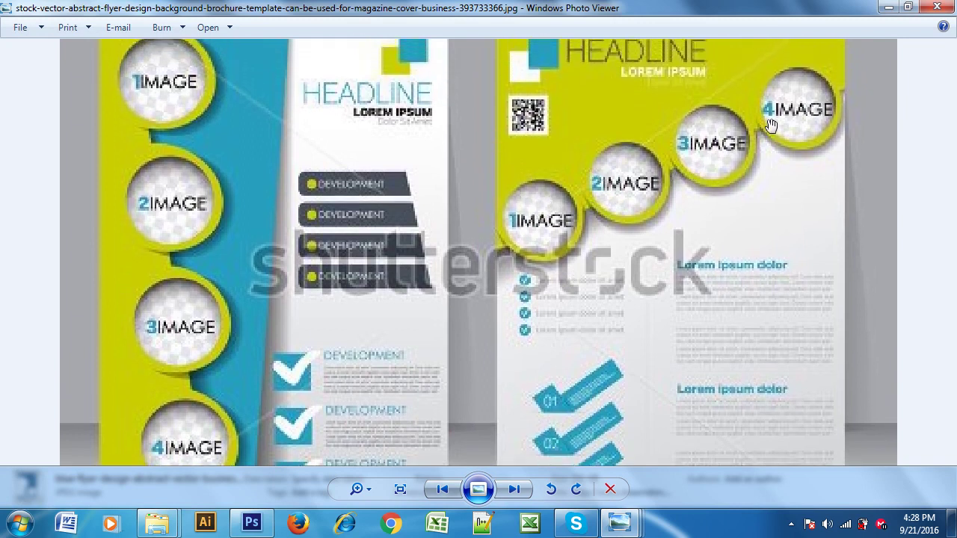
Step: Zoom back out, briefly re-enlarging to inspect the numbered circles, then return to full view
scroll(537, 246, "down", 2)
scroll(537, 245, "down", 1)
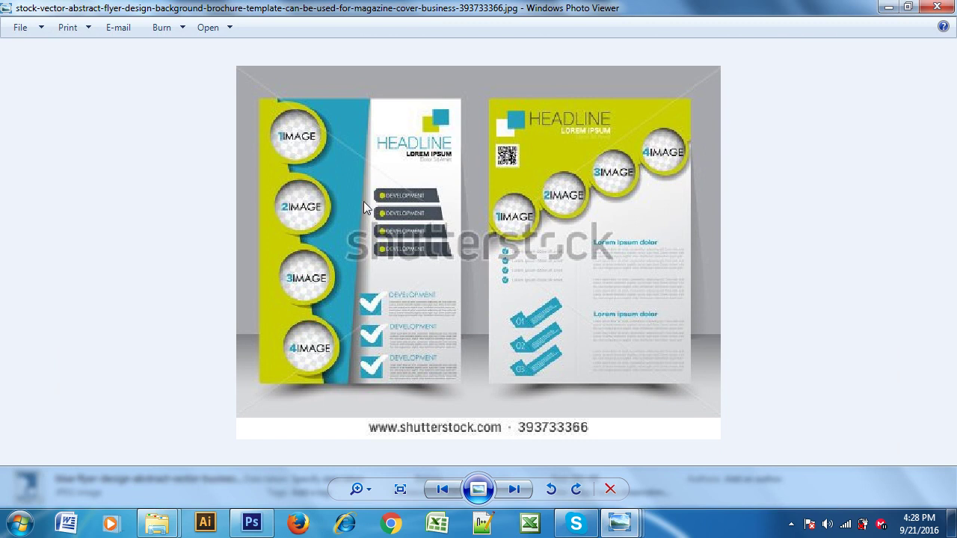
scroll(321, 142, "up", 2)
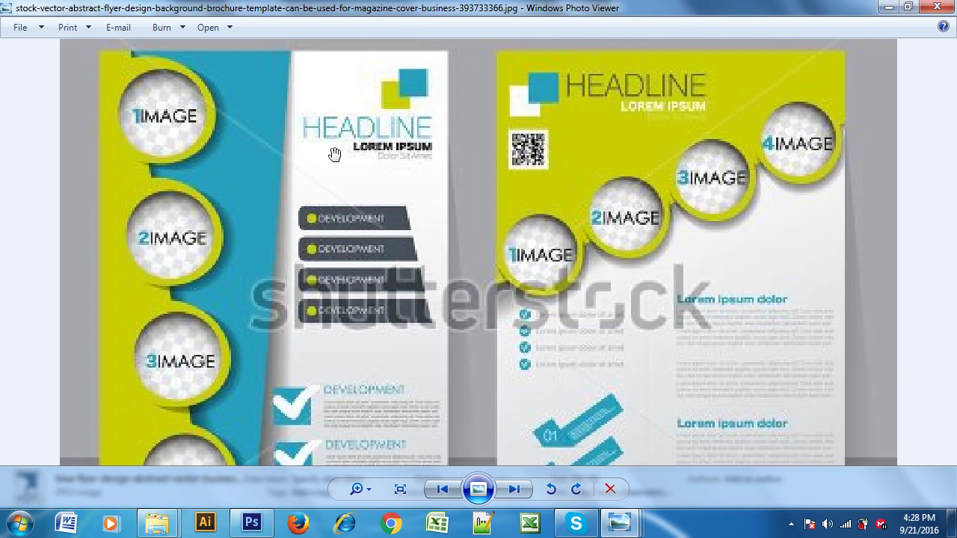
left_click_drag(293, 247, 298, 217)
scroll(340, 196, "down", 1)
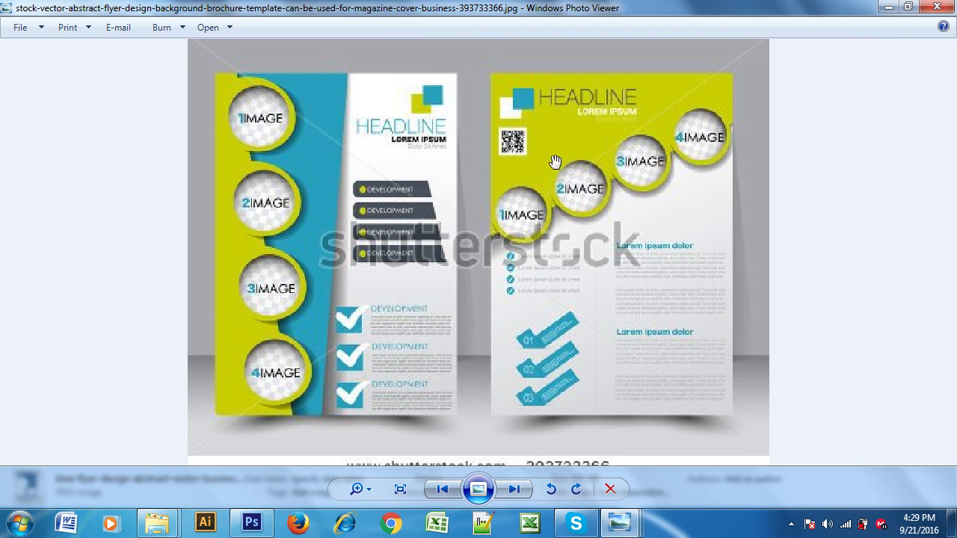
scroll(635, 202, "up", 1)
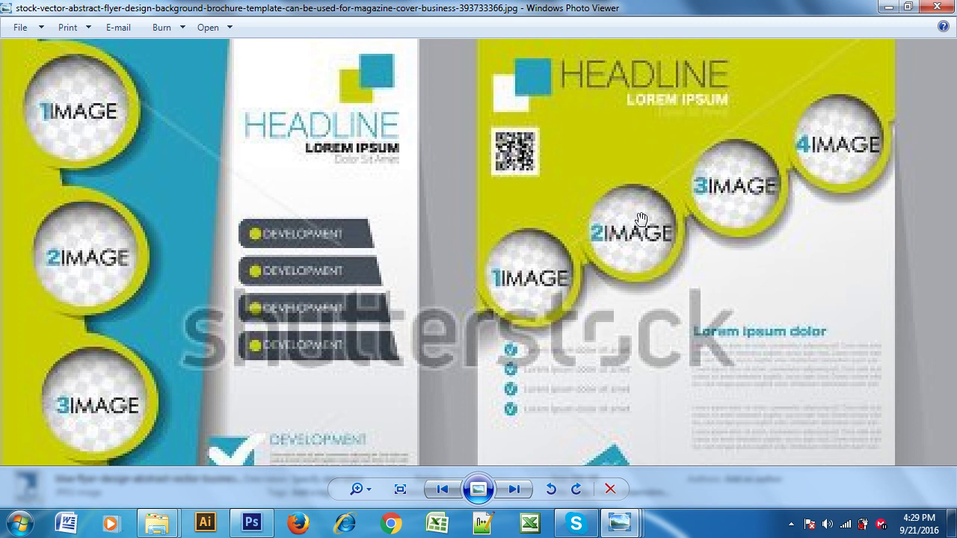
scroll(641, 218, "down", 3)
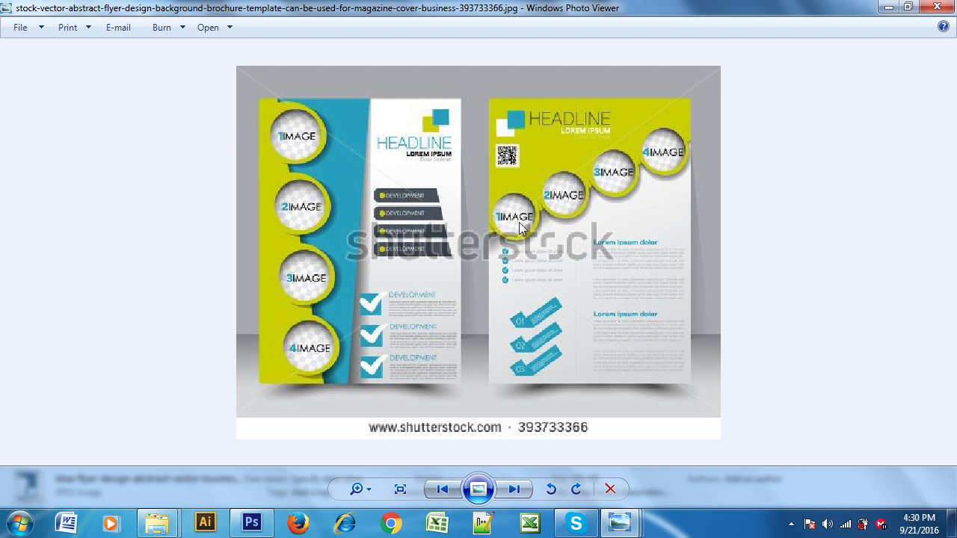
Step: Advance to !!.jpg and zoom across its right page's four-petal infographic and checklist
left_click(514, 490)
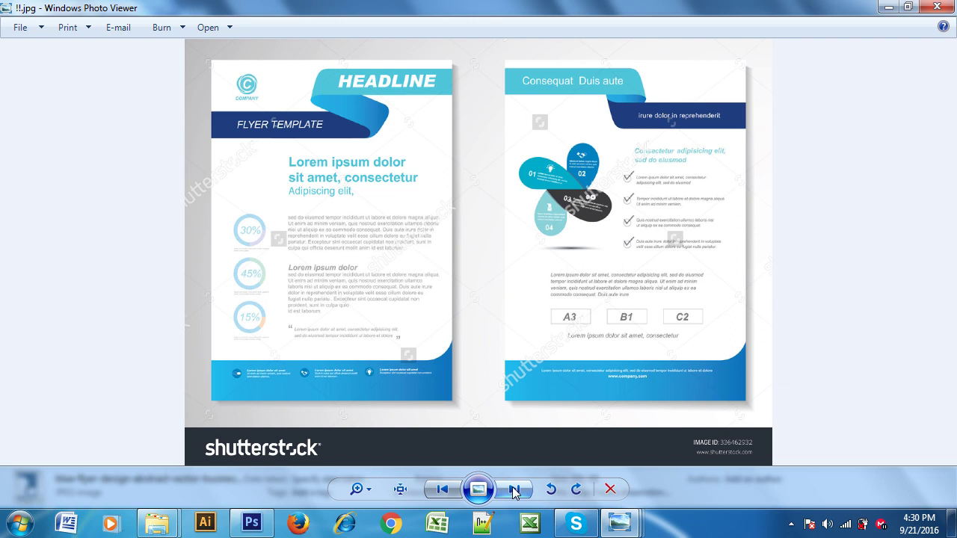
scroll(512, 177, "up", 3)
left_click_drag(671, 340, 269, 294)
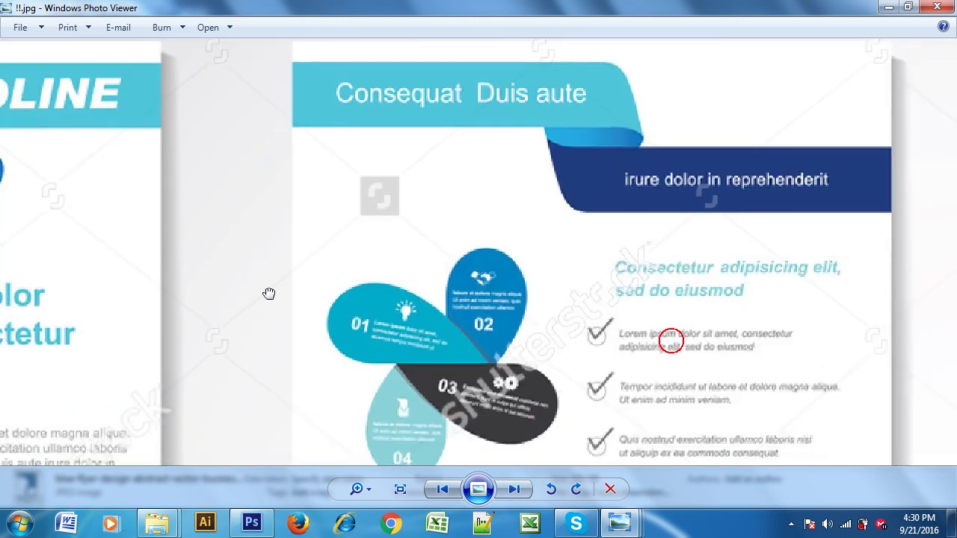
left_click_drag(602, 254, 543, 260)
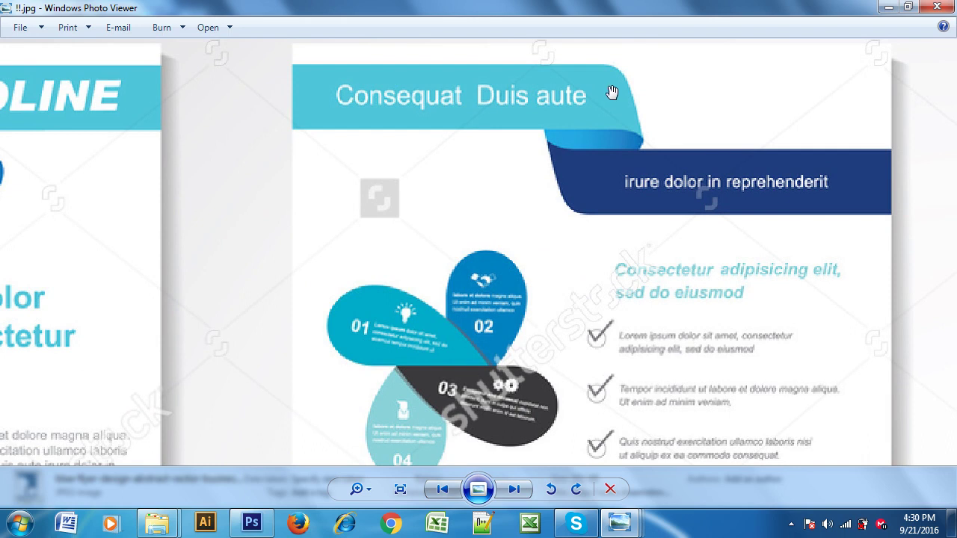
scroll(619, 194, "down", 2)
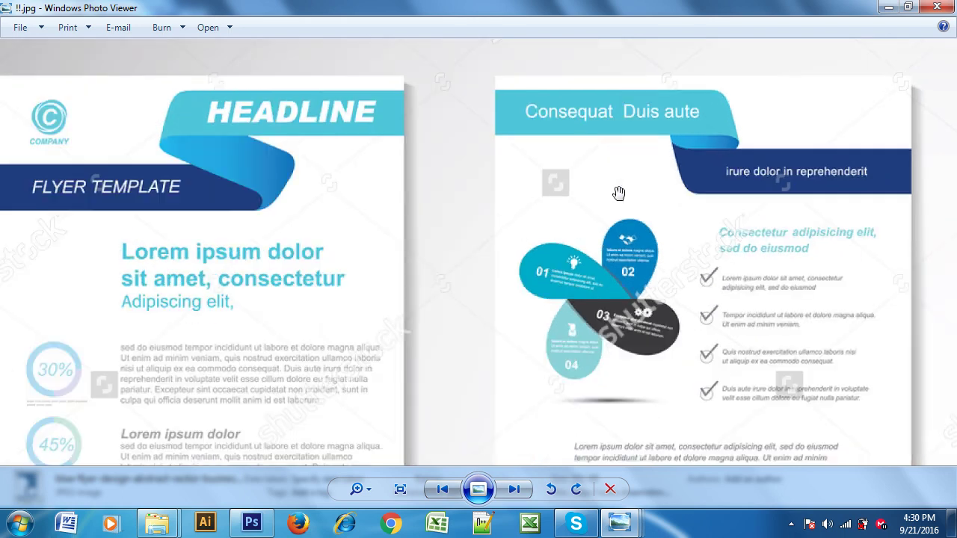
scroll(619, 191, "up", 1)
scroll(735, 106, "up", 1)
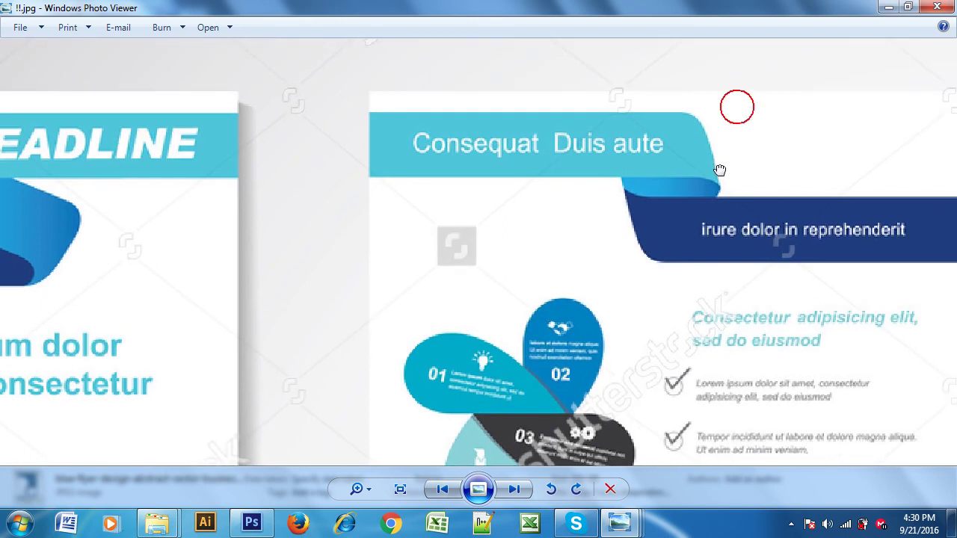
left_click_drag(657, 156, 609, 129)
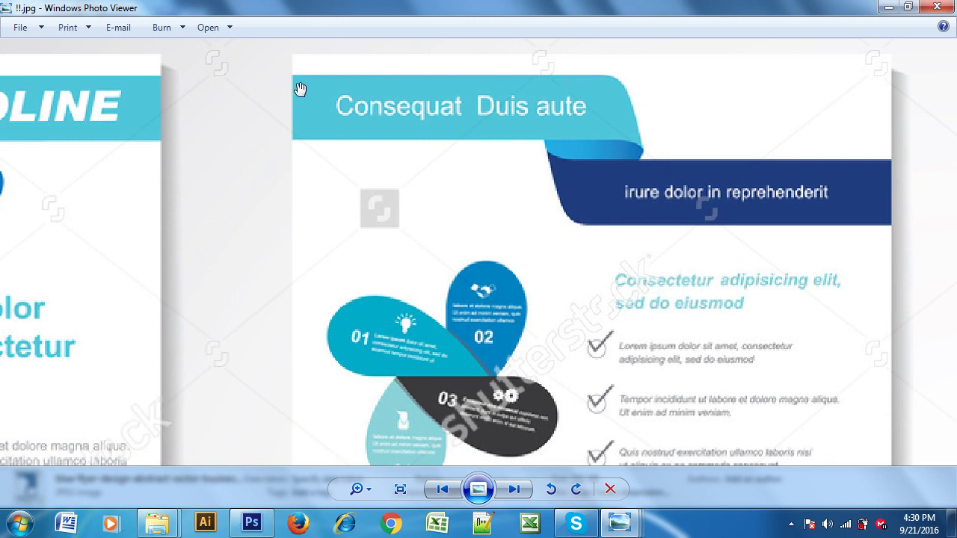
scroll(593, 93, "down", 1)
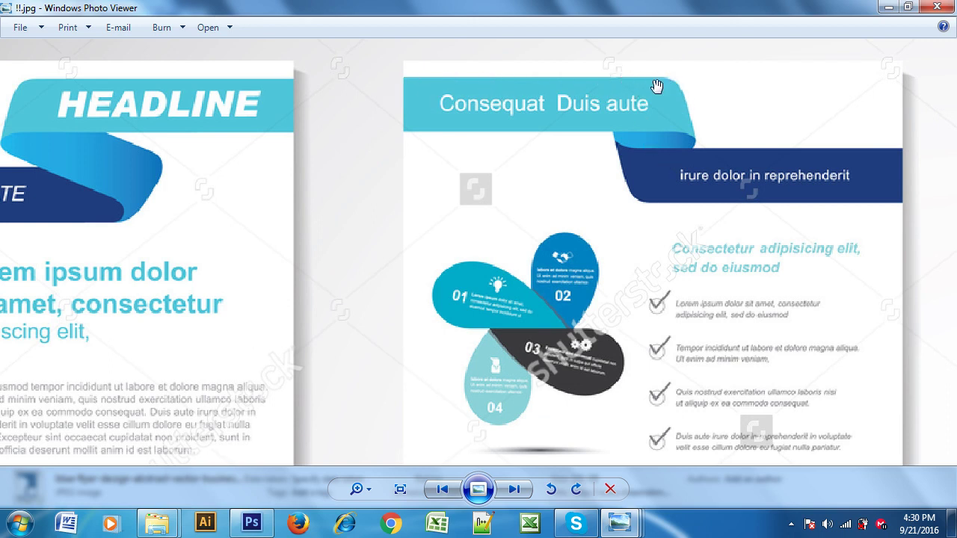
Step: Create a new document 800 pixels wide by 1000 pixels high
left_click(251, 524)
left_click(88, 22)
left_click(101, 39)
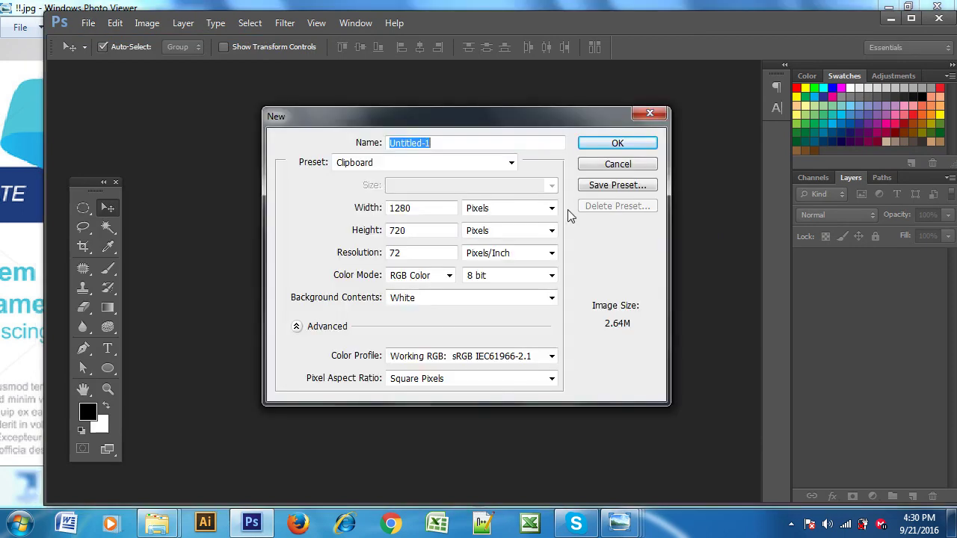
left_click_drag(447, 209, 294, 210)
type("800")
double_click(423, 228)
type("1000")
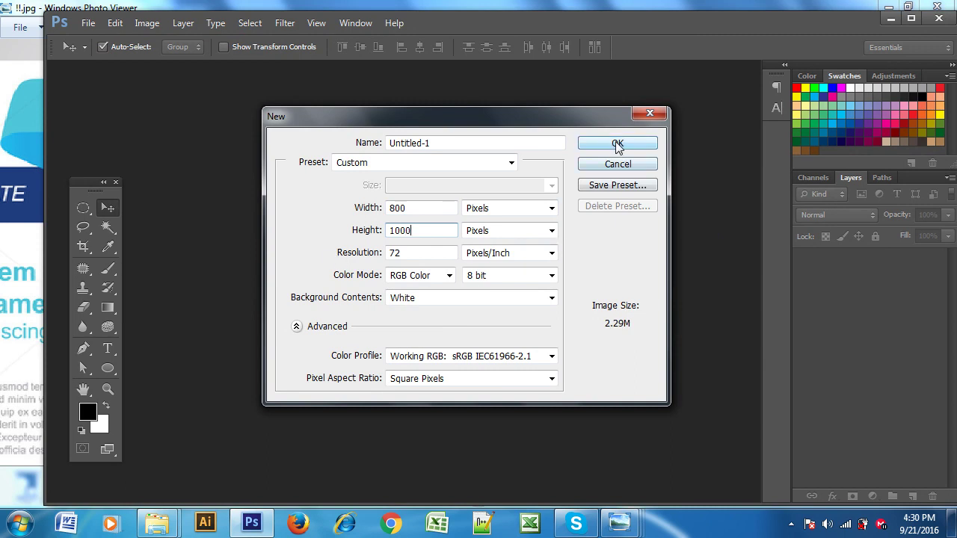
left_click(616, 145)
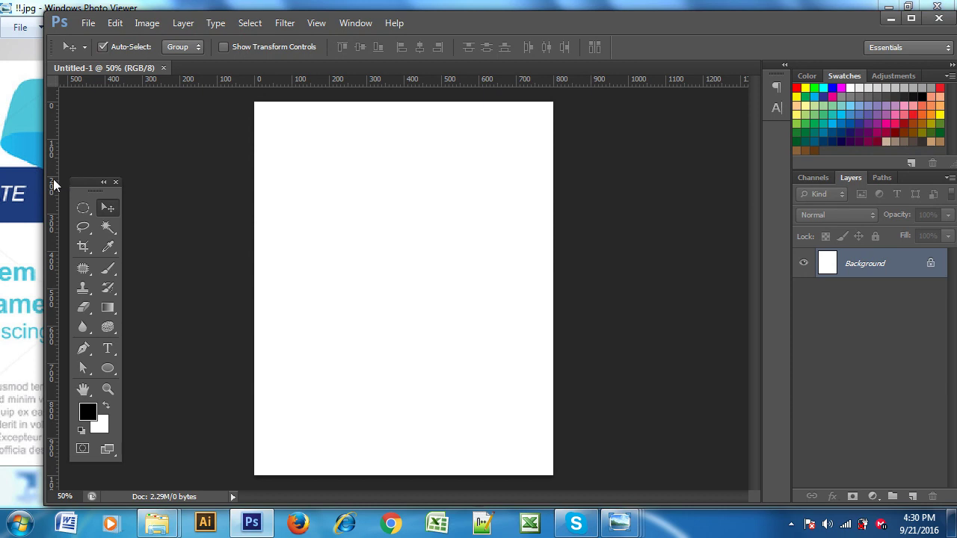
Step: Show the grid, zoom the canvas to actual size, and select the Pen tool for shapes
key("ctrl+apostrophe")
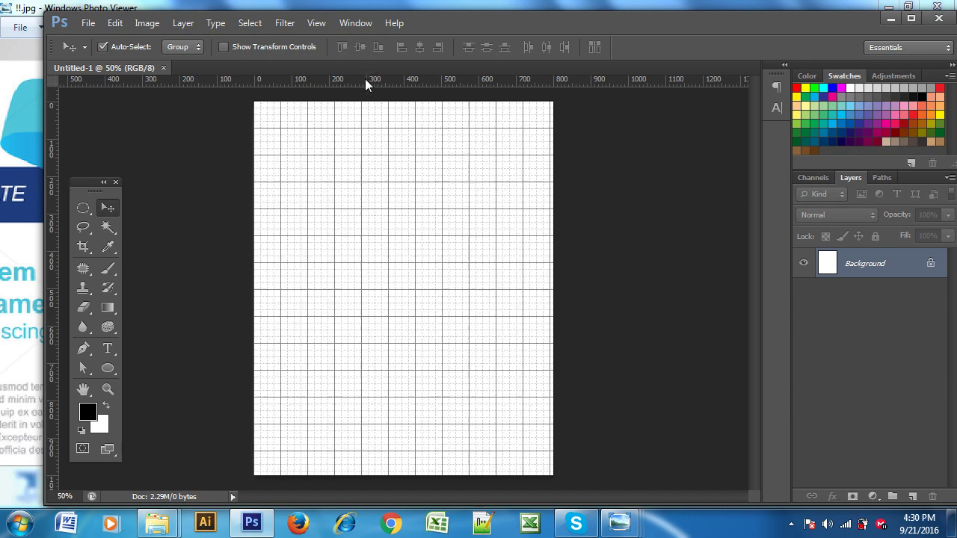
key("ctrl+plus")
left_click_drag(299, 232, 393, 321)
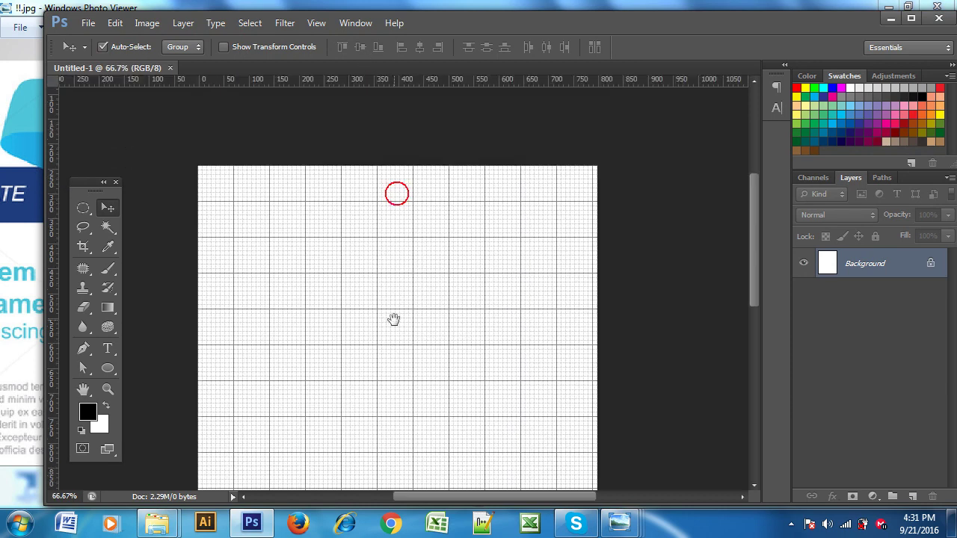
left_click(83, 349)
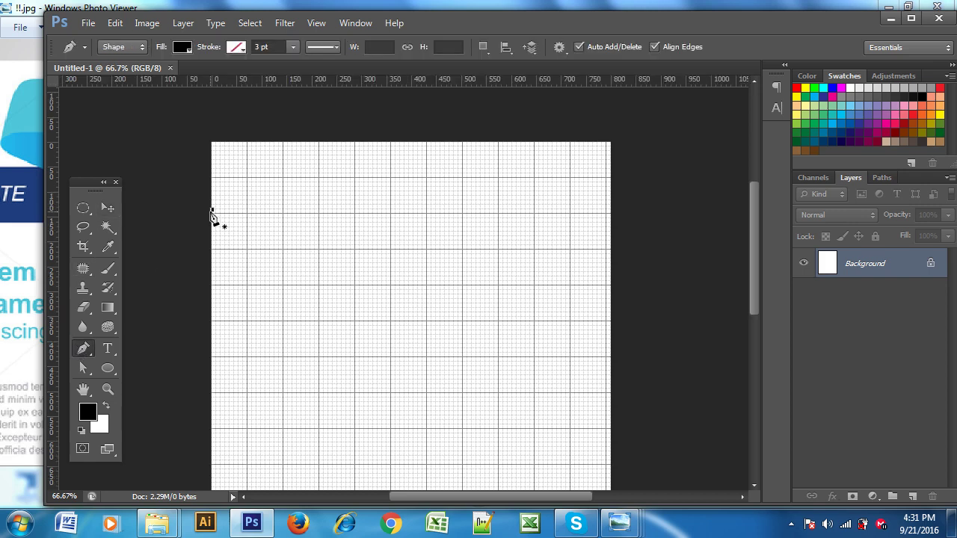
left_click(213, 210)
key("ctrl+z")
key("ctrl+plus")
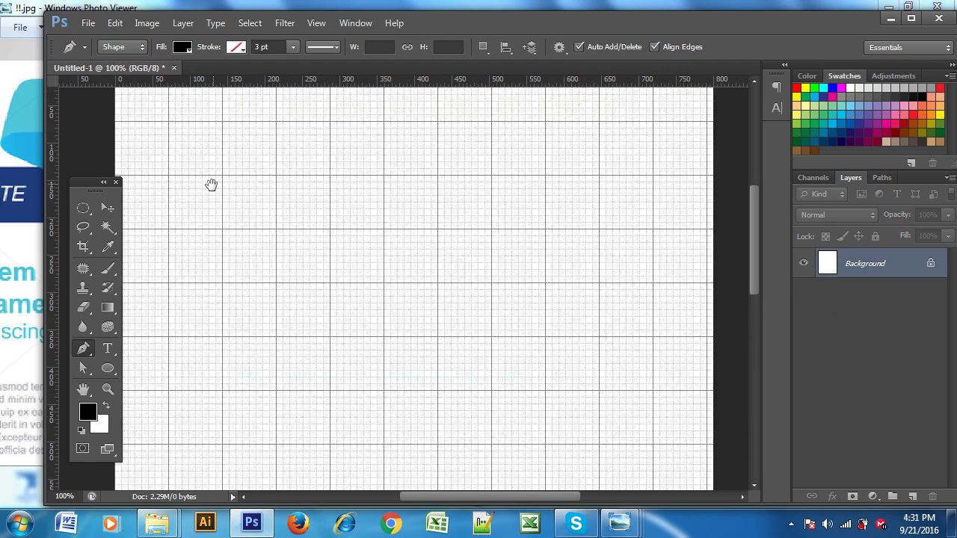
Step: Pen a 500 px top edge from the canvas's left side, then add a curved corner anchor
left_click_drag(210, 184, 255, 267)
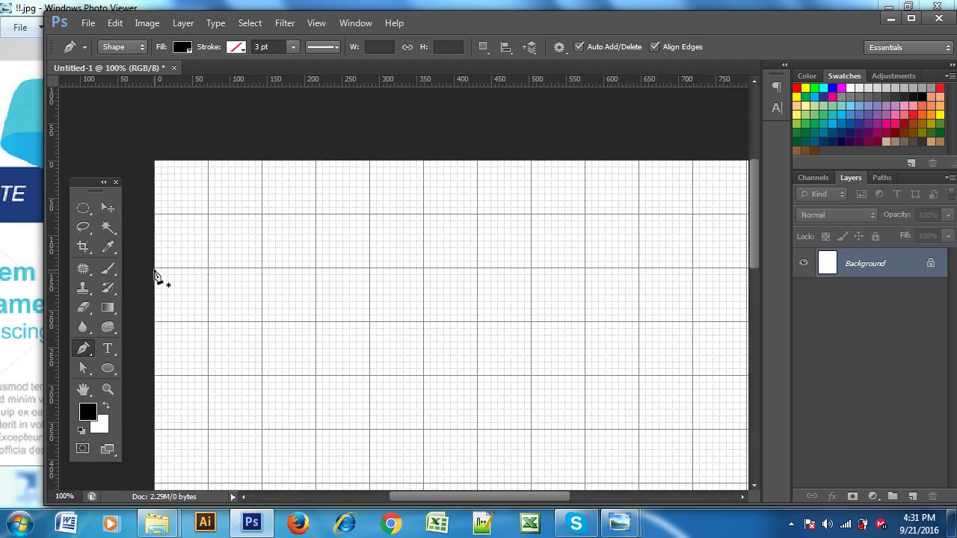
left_click(155, 269)
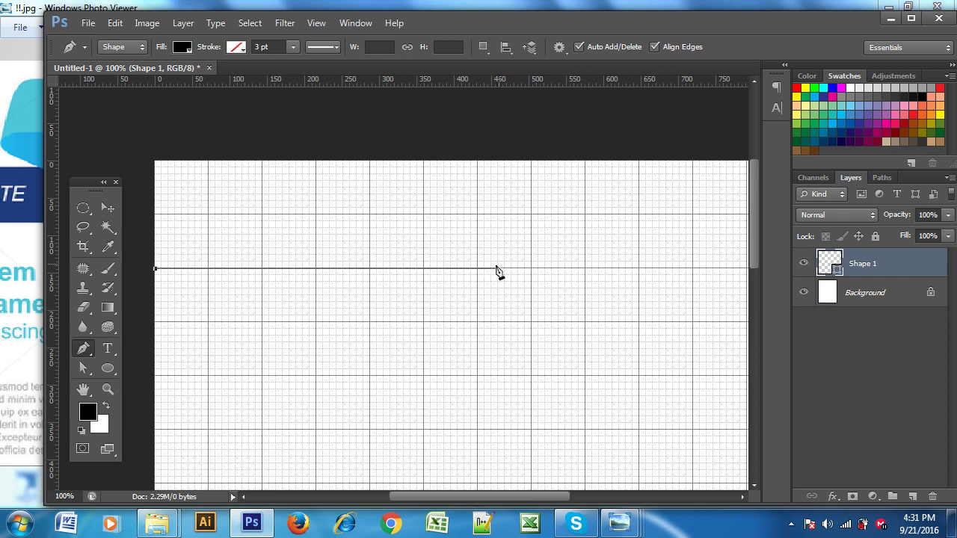
left_click(532, 268)
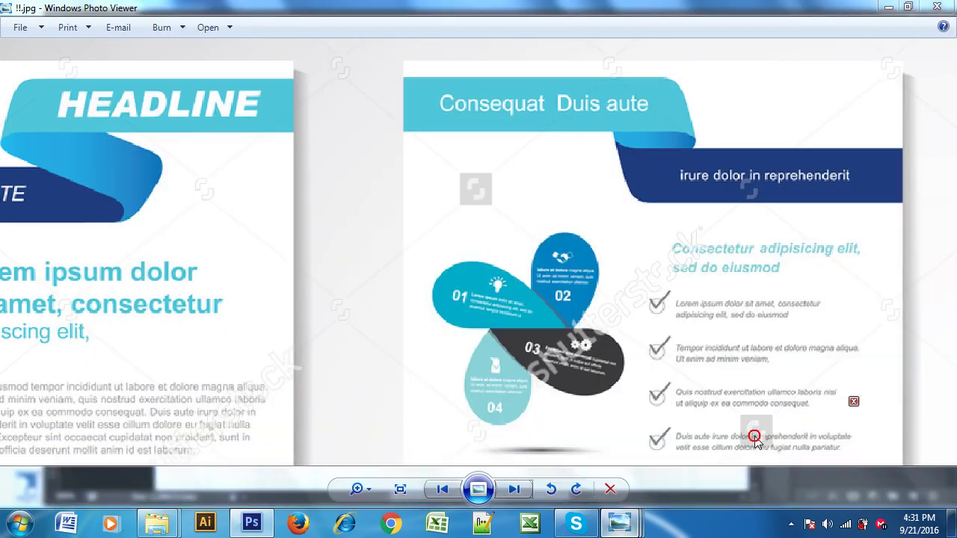
left_click(747, 437)
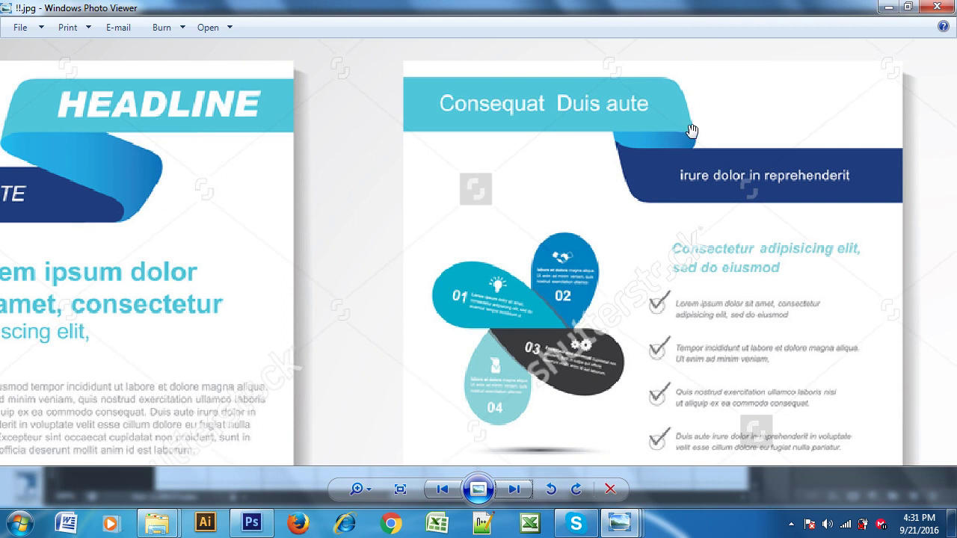
left_click(251, 523)
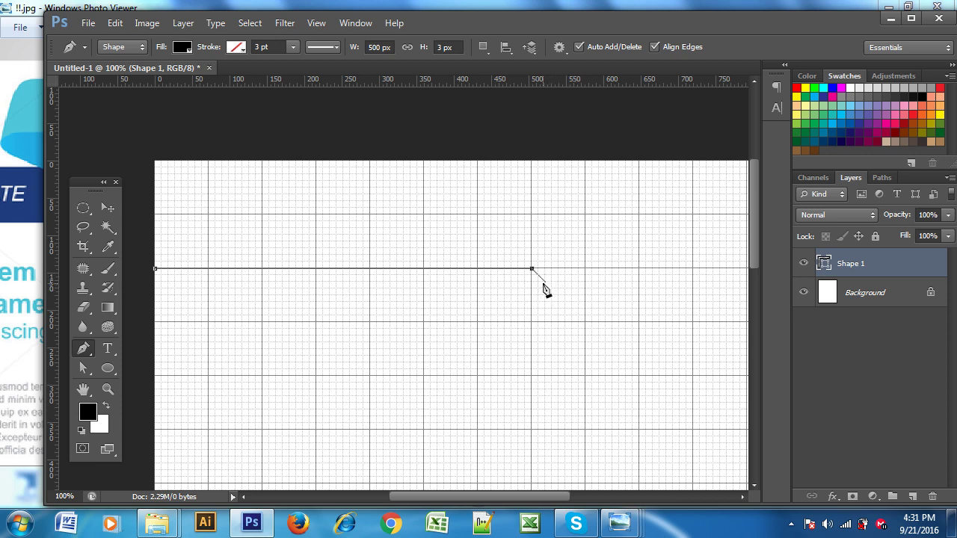
left_click_drag(545, 282, 552, 299)
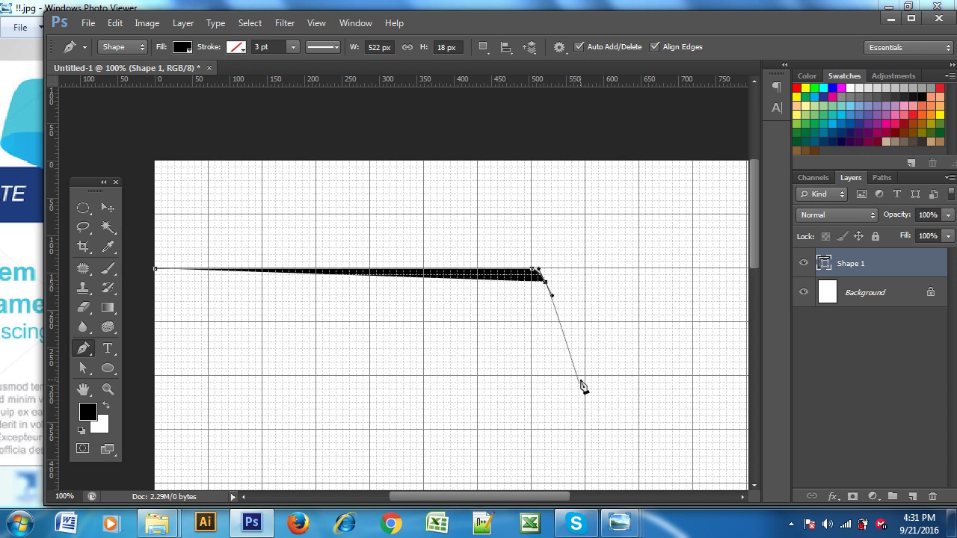
Step: Zoom to 400% on the shape's right end and remove the corner anchor's outgoing handle
key("ctrl+plus")
key("ctrl+plus")
key("ctrl+plus")
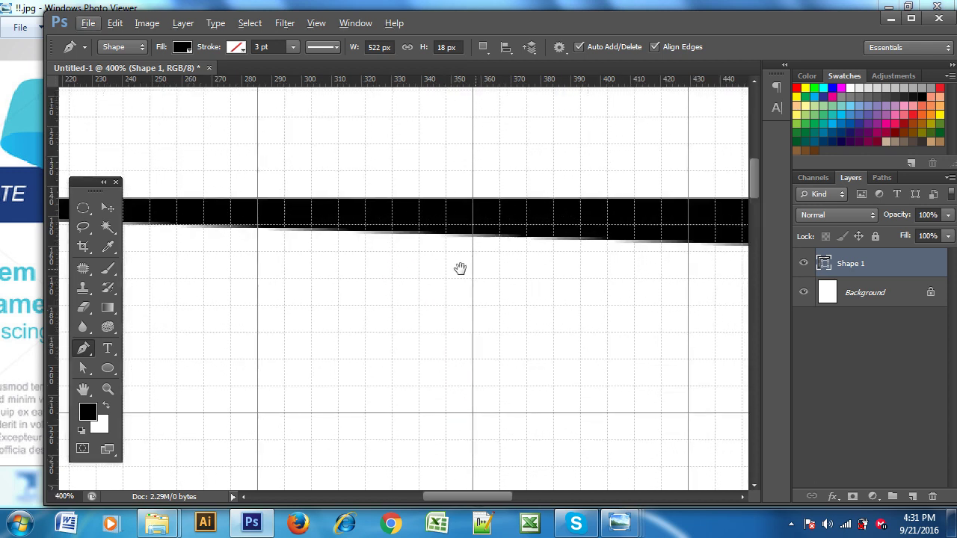
key("ctrl+plus")
left_click_drag(615, 254, 553, 284)
mouse_move(612, 272)
left_mouse_down()
mouse_move(664, 222)
mouse_move(707, 219)
left_mouse_up()
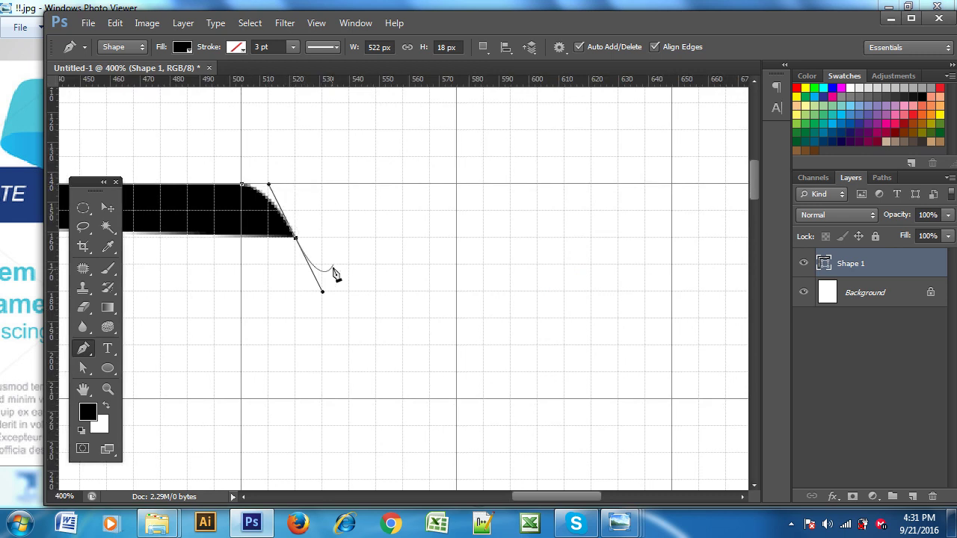
left_click(295, 237)
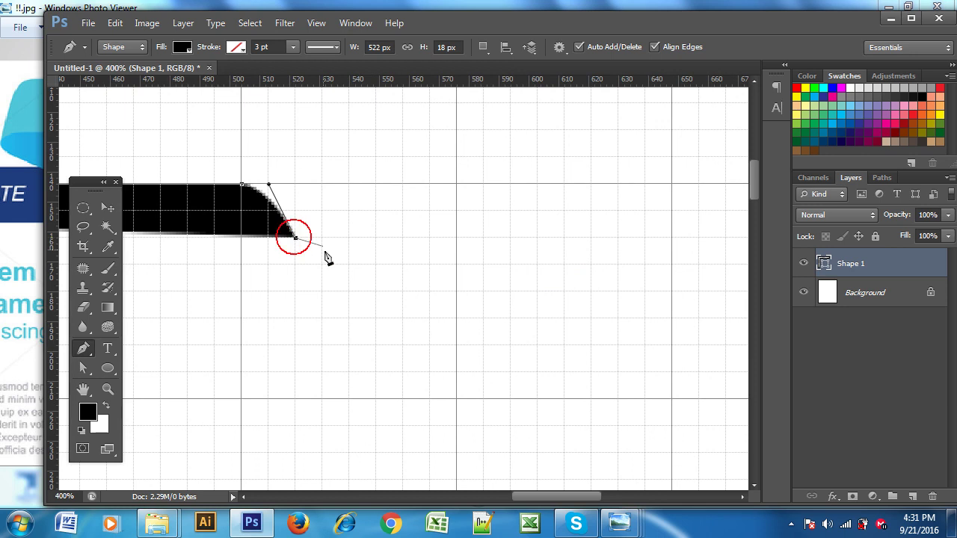
left_click_drag(425, 318, 491, 241)
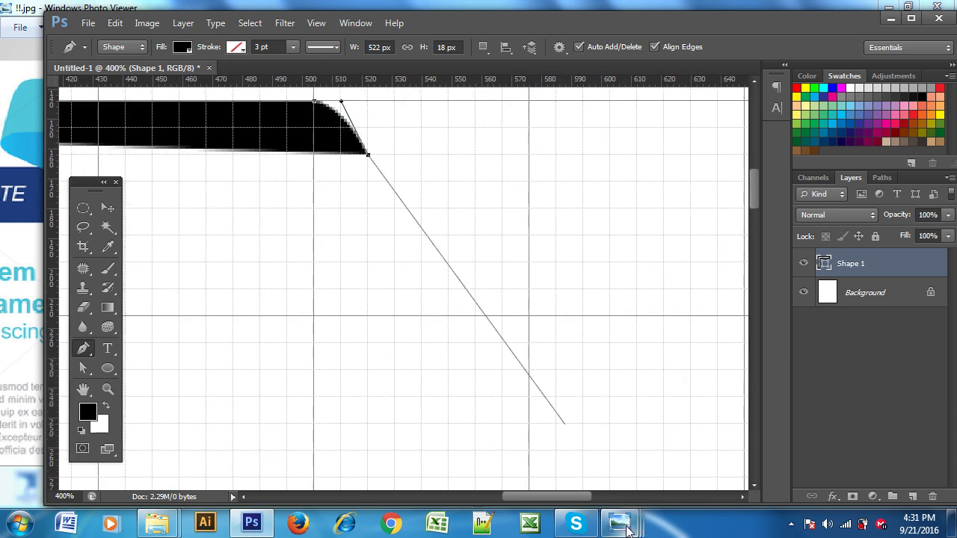
mouse_move(619, 523)
left_click(769, 452)
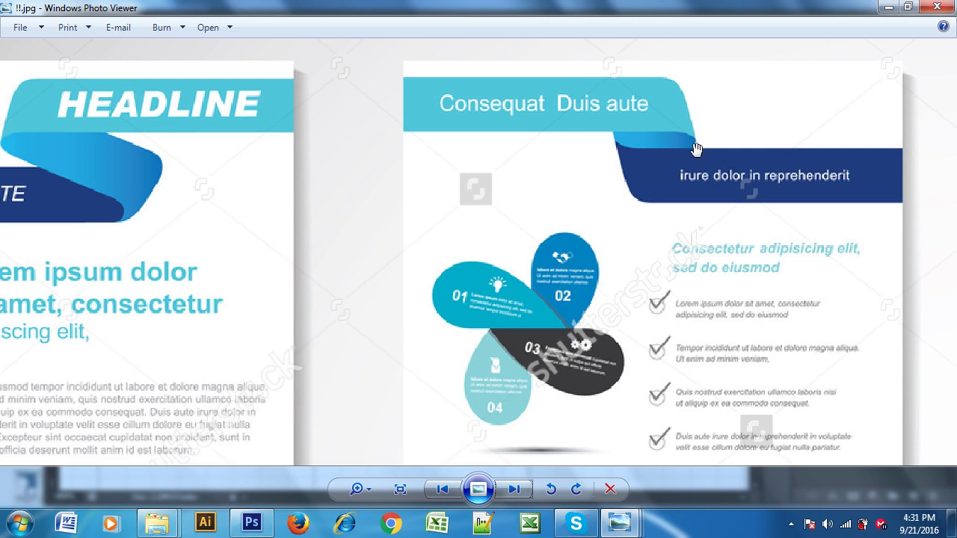
left_click(251, 523)
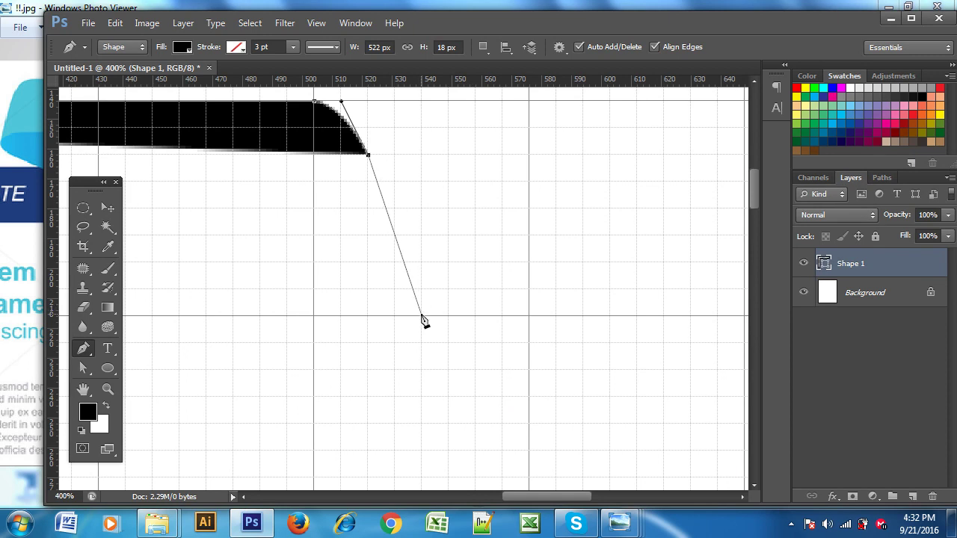
Step: Add an anchor extending the slanted right end and a curved anchor along the bottom edge
left_click(423, 320)
mouse_move(448, 195)
left_mouse_down()
mouse_move(636, 235)
mouse_move(639, 225)
left_mouse_up()
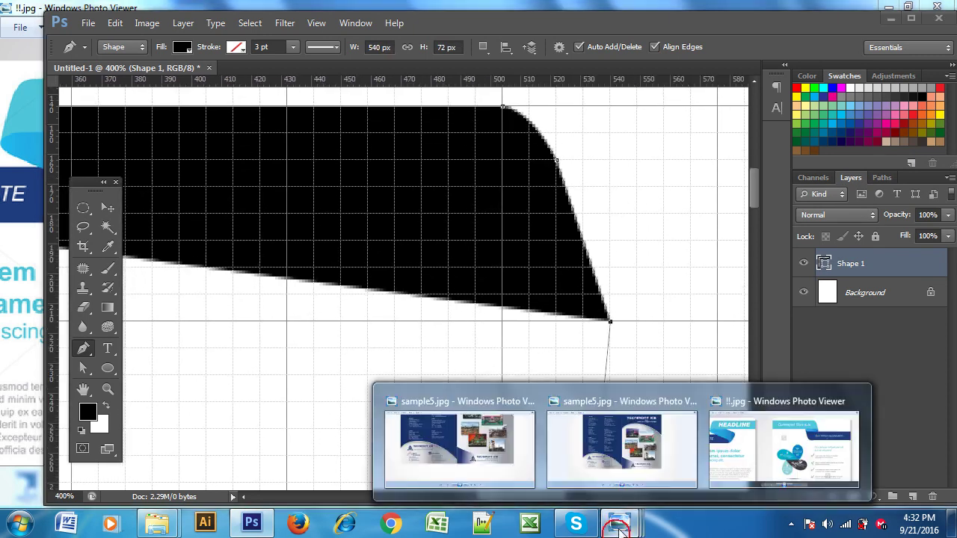
left_click(773, 458)
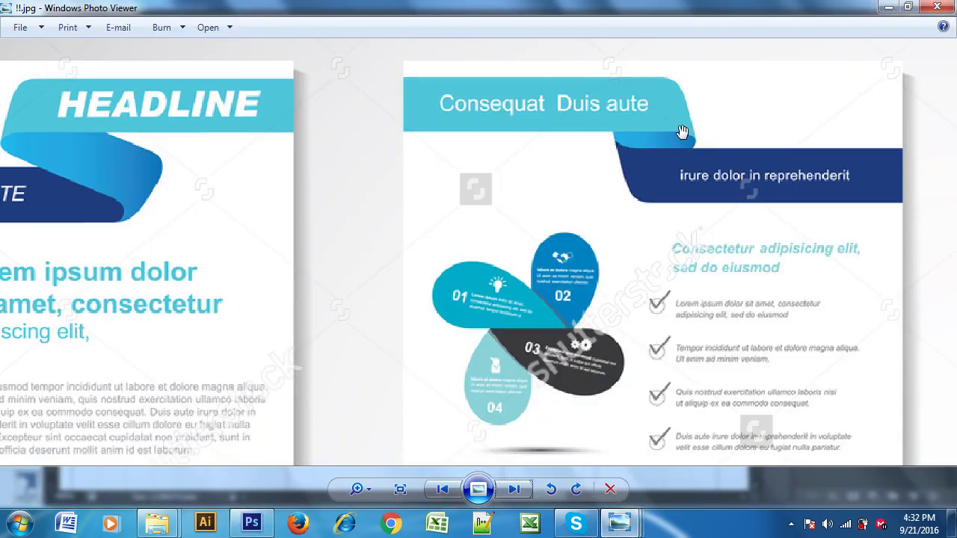
left_click(265, 517)
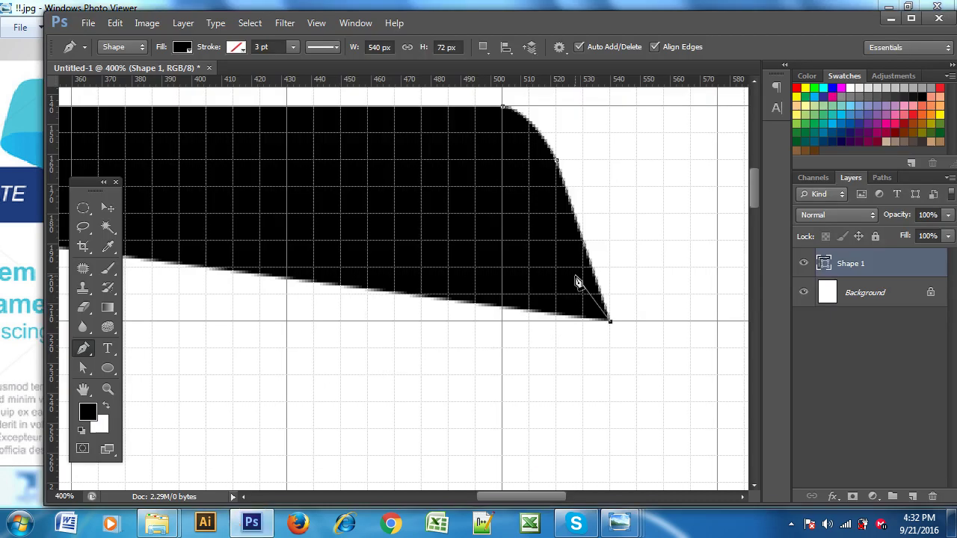
left_click_drag(556, 294, 530, 296)
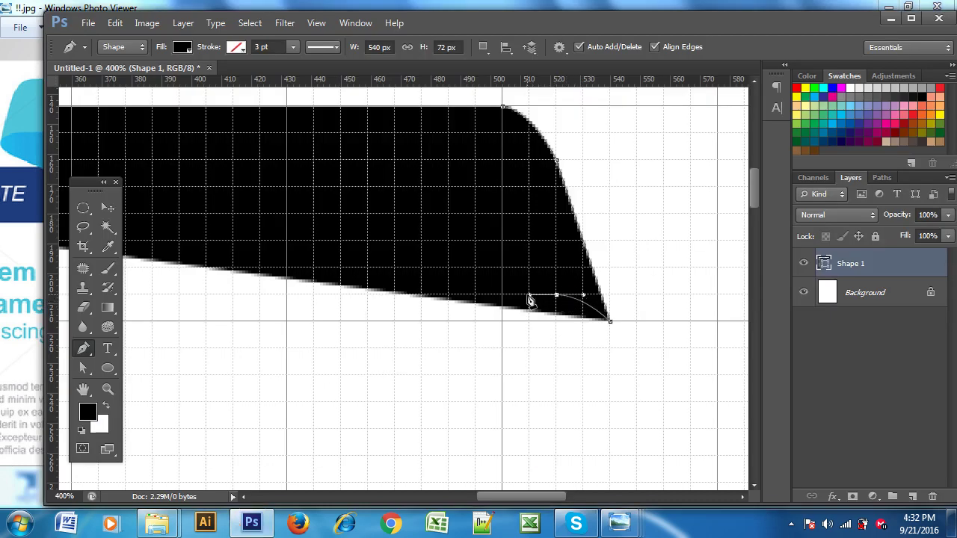
left_click_drag(284, 299, 665, 304)
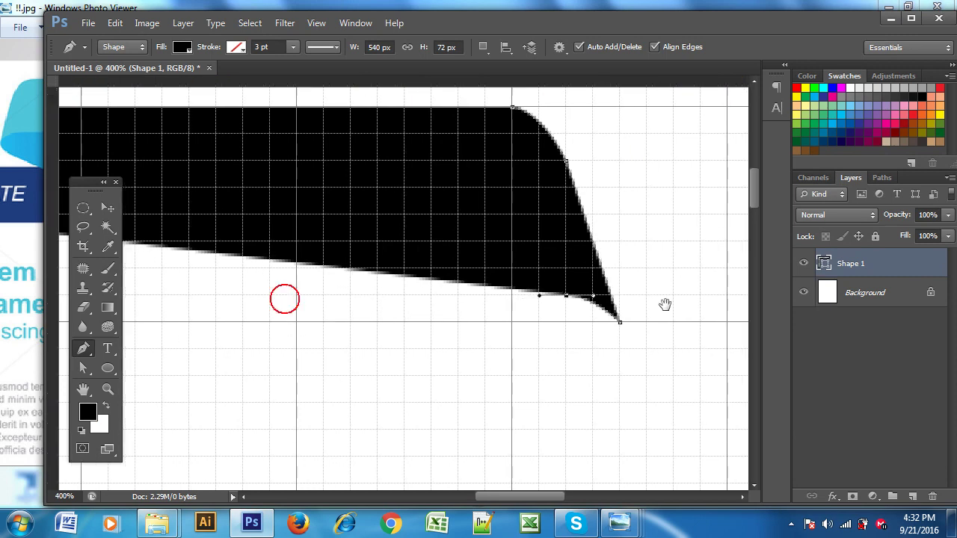
left_click_drag(316, 333, 553, 331)
left_click_drag(401, 336, 121, 314)
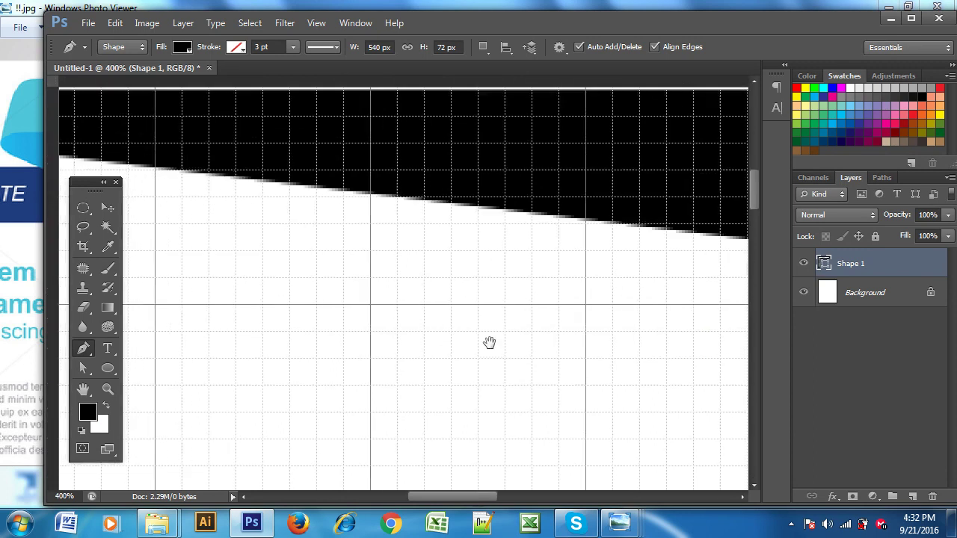
Step: Show the rulers, add the bottom anchor at the canvas's left edge, and close the shape
key("ctrl+r")
left_click_drag(366, 328, 201, 329)
left_click_drag(623, 348, 511, 347)
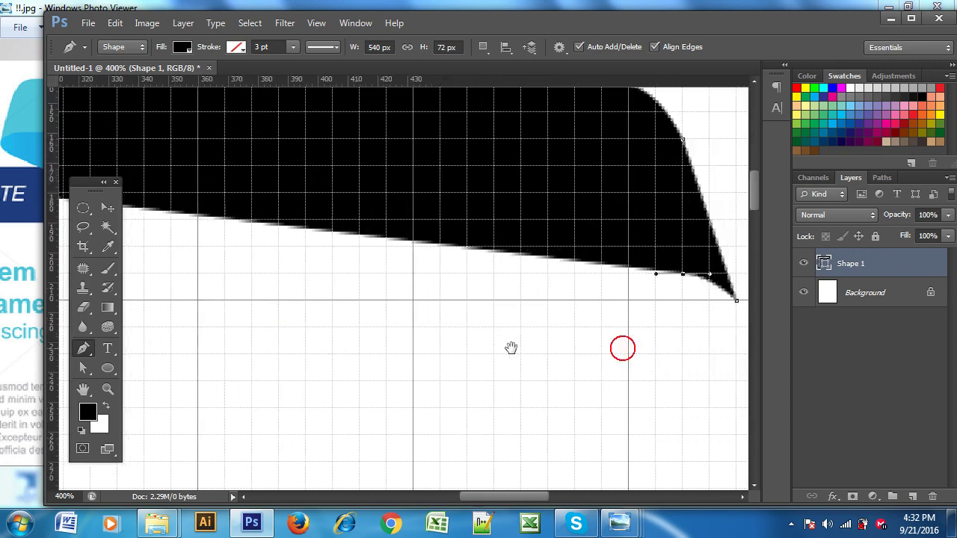
left_click_drag(187, 337, 531, 336)
left_click_drag(149, 336, 425, 335)
left_click_drag(354, 322, 515, 369)
left_click_drag(396, 367, 470, 315)
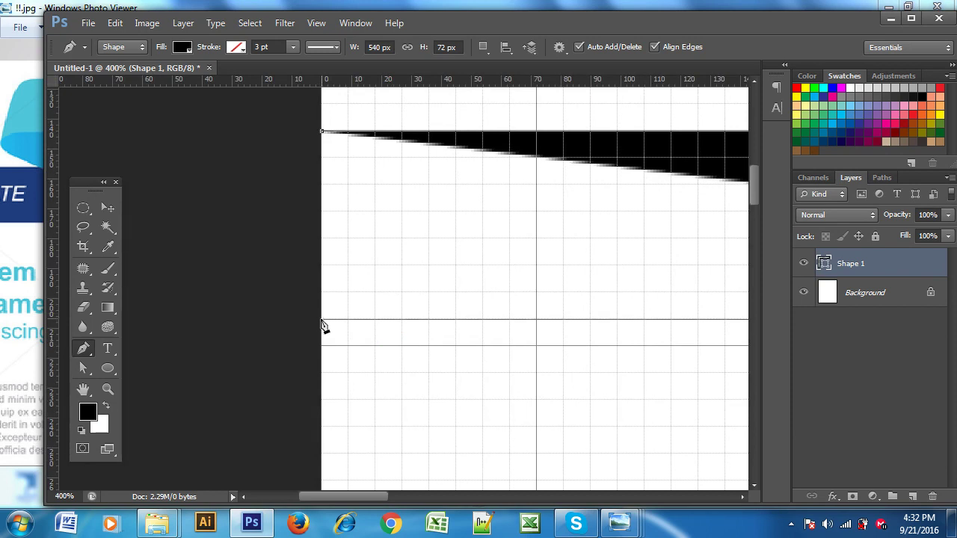
left_click(322, 320)
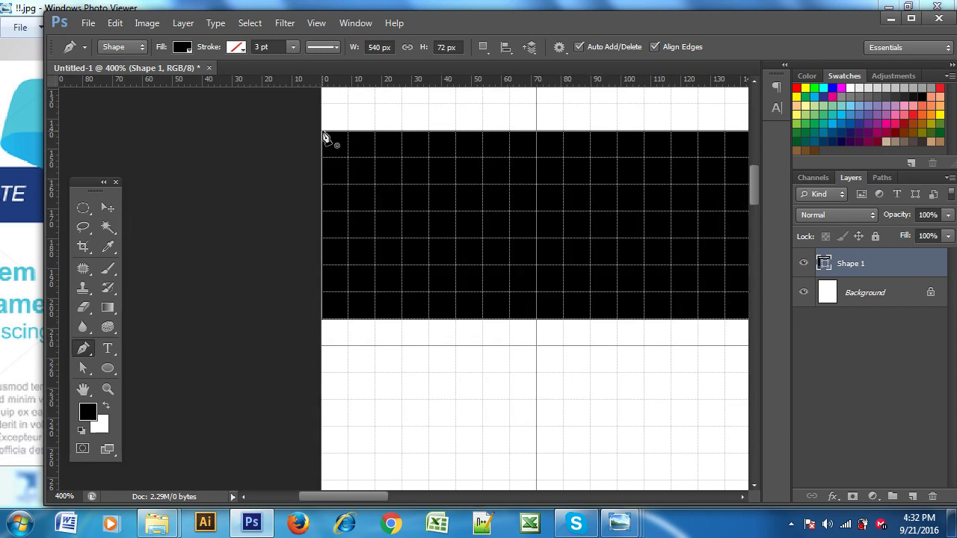
left_click(108, 207)
Step: Switch to the Move tool, zoom out to the whole shape, and hide the grid
left_click(523, 428)
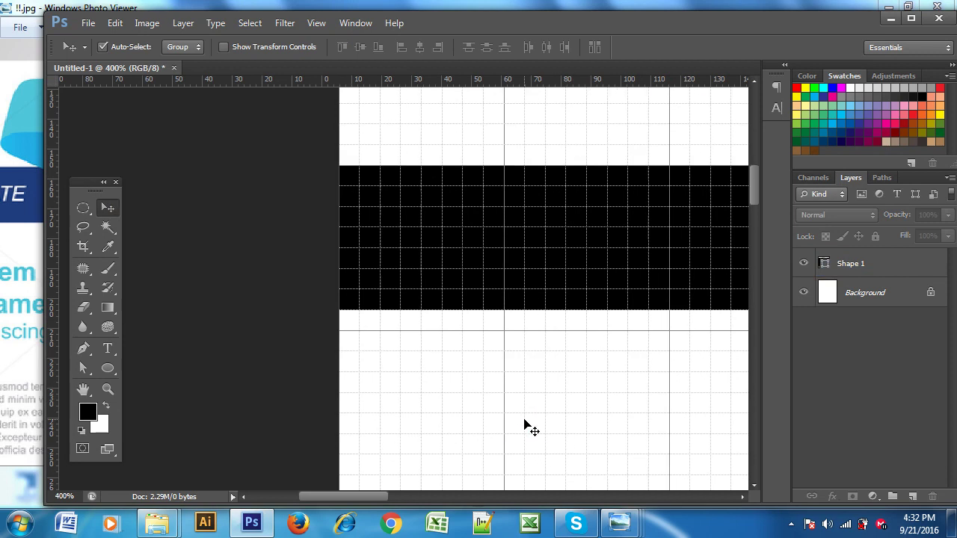
key("ctrl+minus")
key("ctrl+minus")
key("ctrl+minus")
key("ctrl+minus")
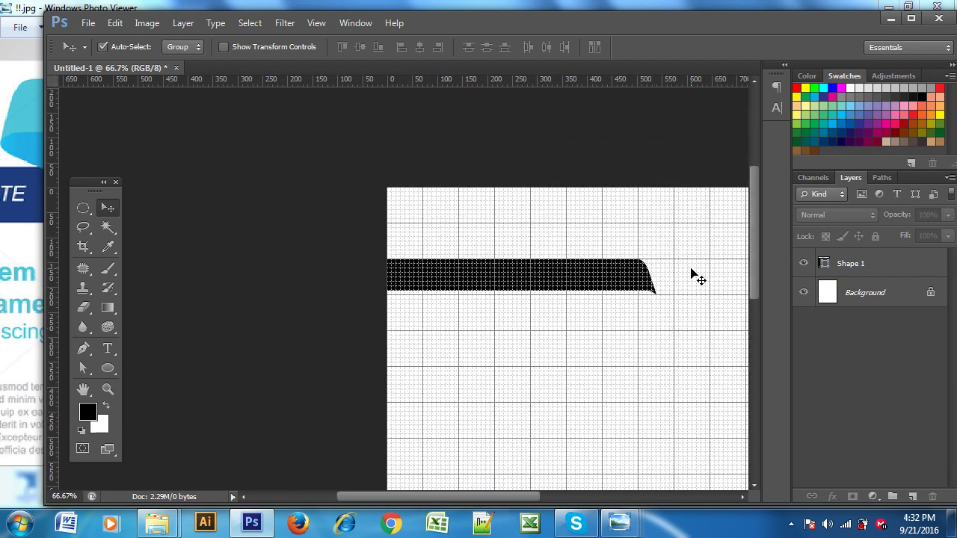
key("ctrl+apostrophe")
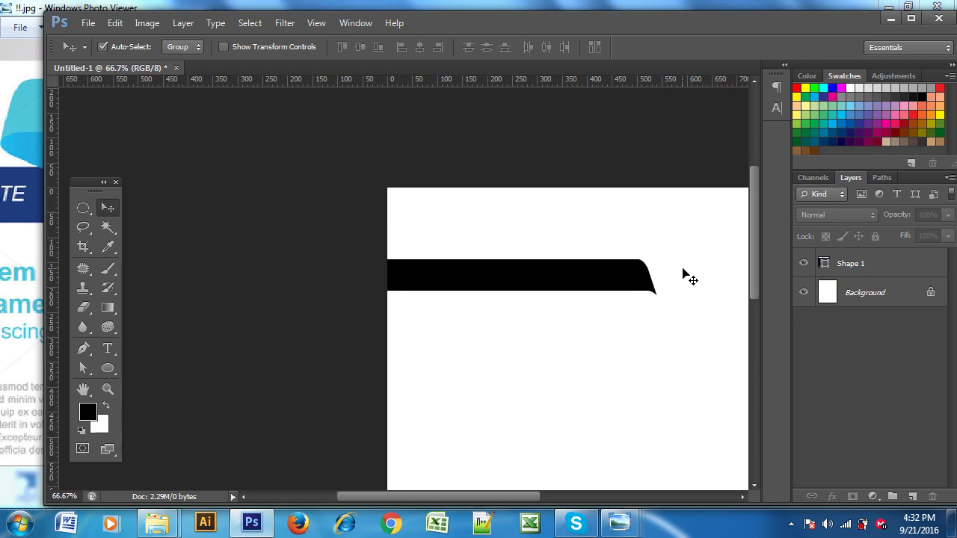
left_click_drag(655, 344, 451, 252)
Step: Duplicate the black band lower down and flip the copy horizontally and vertically
left_click(237, 185)
mouse_move(237, 185)
left_mouse_down()
mouse_move(374, 305)
mouse_move(299, 170)
mouse_move(254, 154)
left_mouse_up()
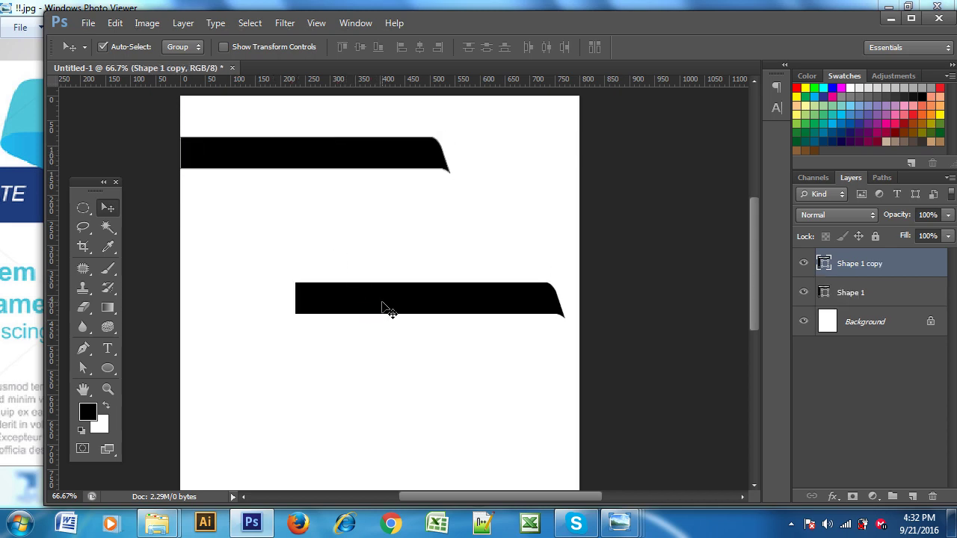
left_click_drag(382, 307, 320, 251)
key("ctrl+t")
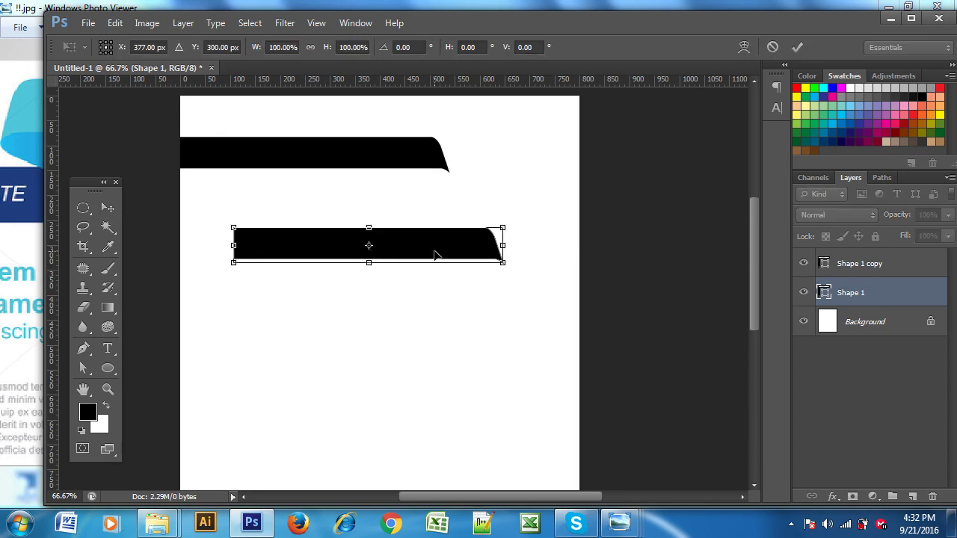
right_click(435, 255)
left_click(509, 477)
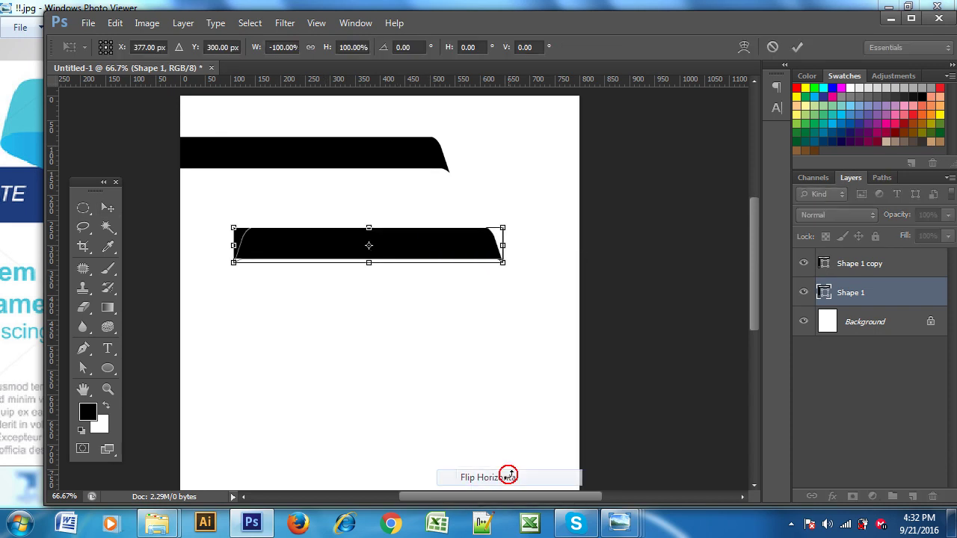
right_click(410, 255)
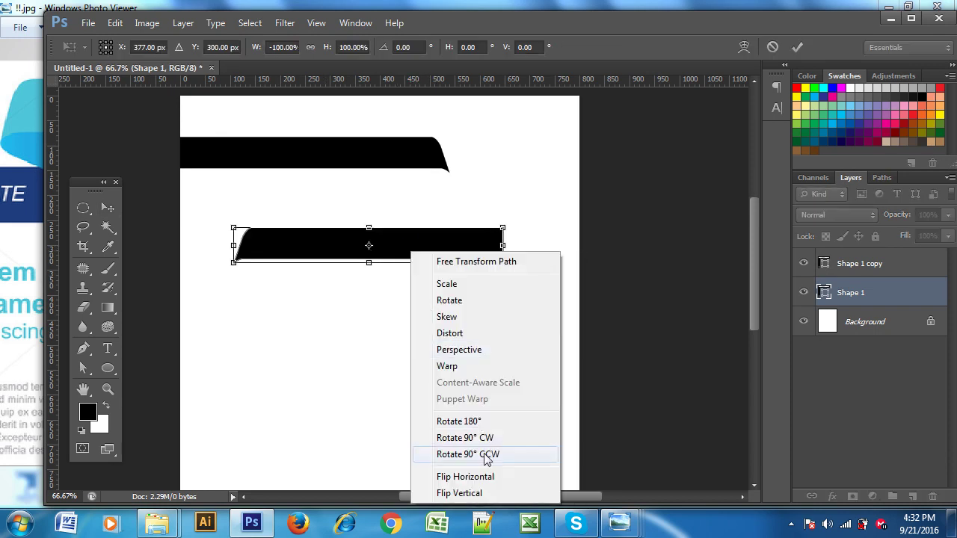
left_click(486, 491)
left_click_drag(404, 259, 583, 216)
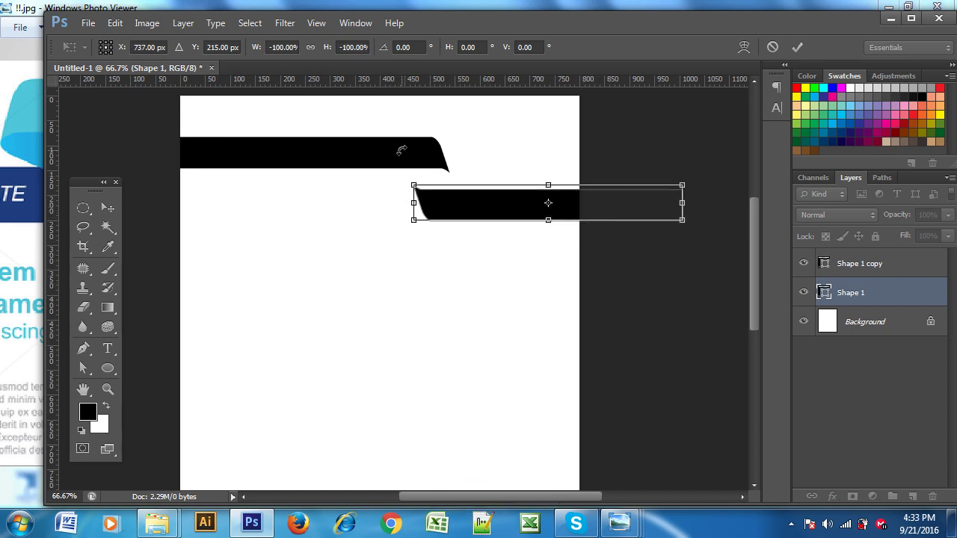
key("Return")
Step: Nudge both bars into a staggered overlap with their slanted ends meeting near the centre
left_click_drag(412, 156, 346, 147)
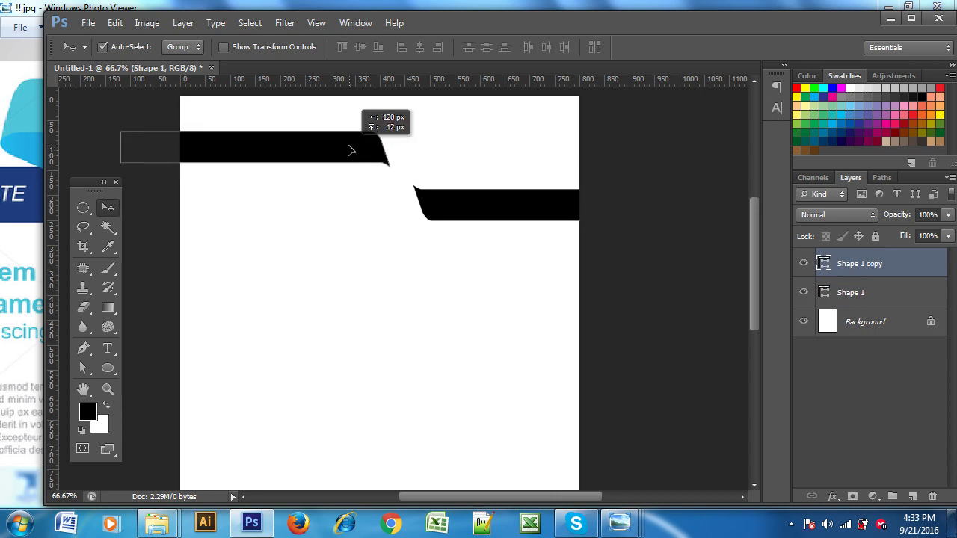
mouse_move(485, 207)
left_mouse_down()
mouse_move(408, 199)
mouse_move(426, 196)
left_mouse_up()
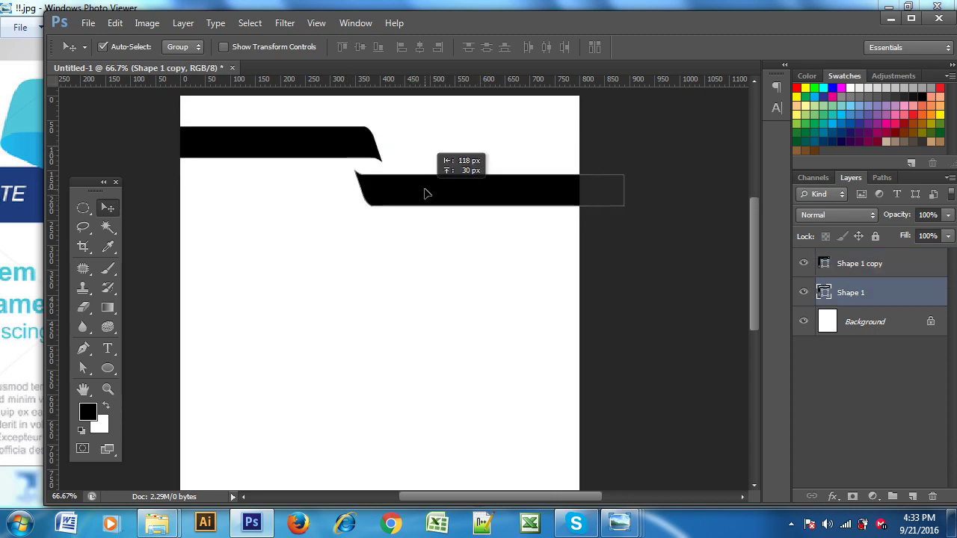
left_click_drag(367, 150, 386, 155)
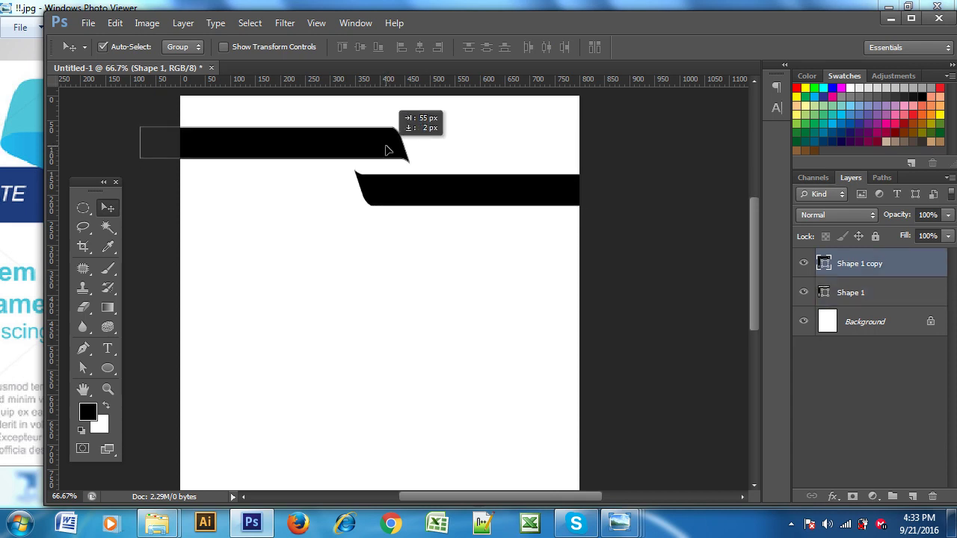
left_click_drag(387, 153, 384, 155)
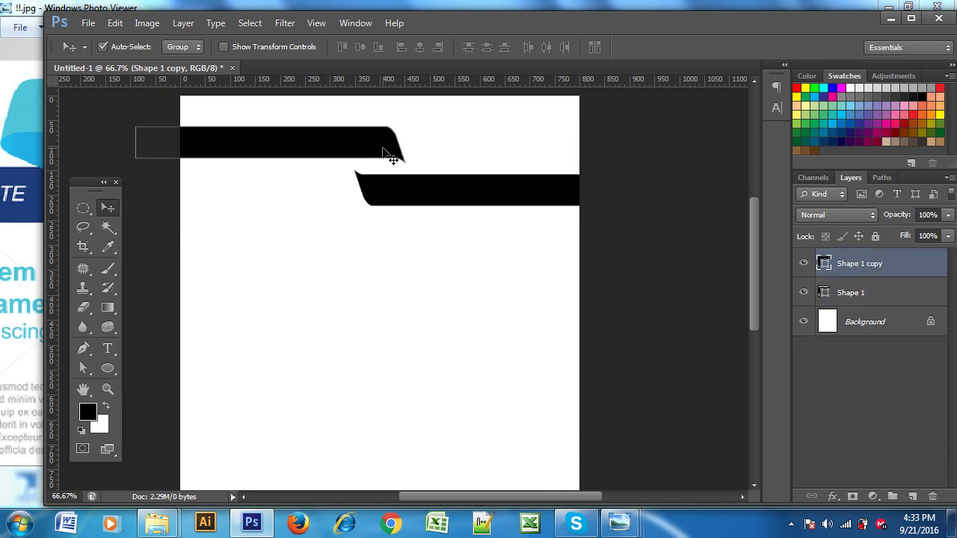
left_click(410, 184)
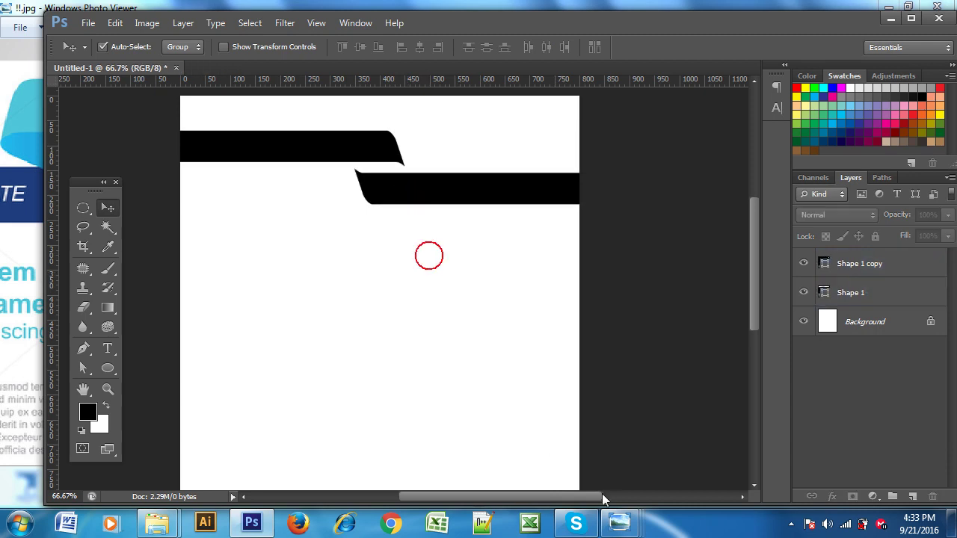
left_click(618, 523)
left_click(790, 411)
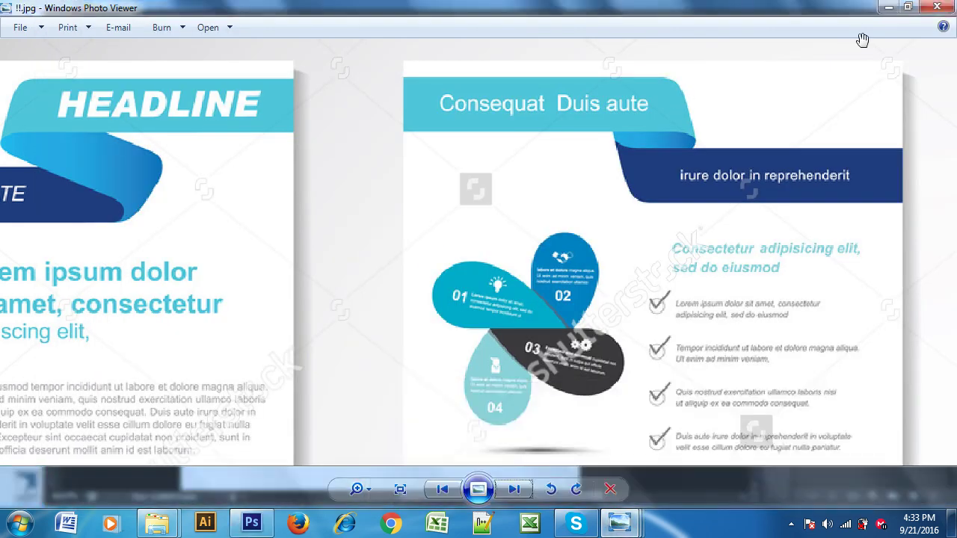
left_click(907, 7)
left_click_drag(463, 33, 567, 55)
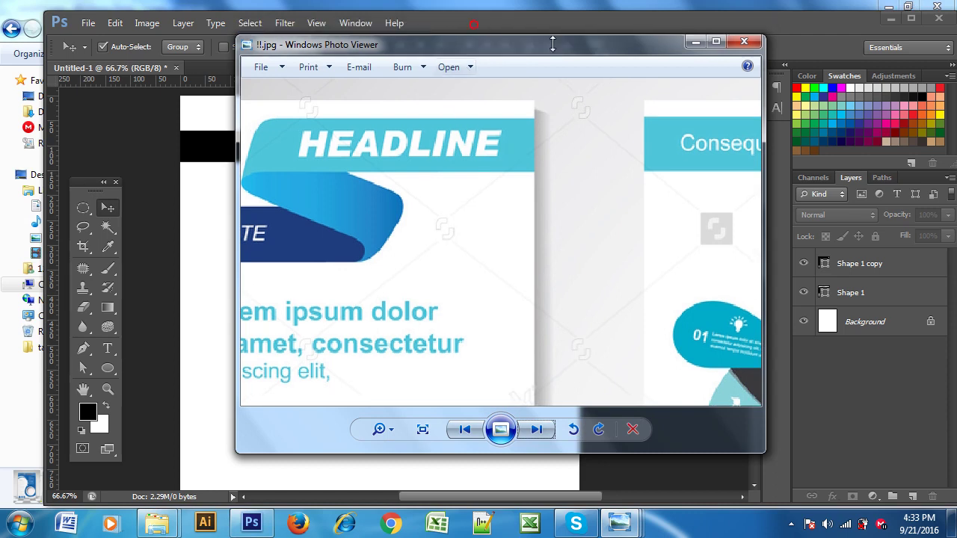
left_click_drag(446, 224, 634, 252)
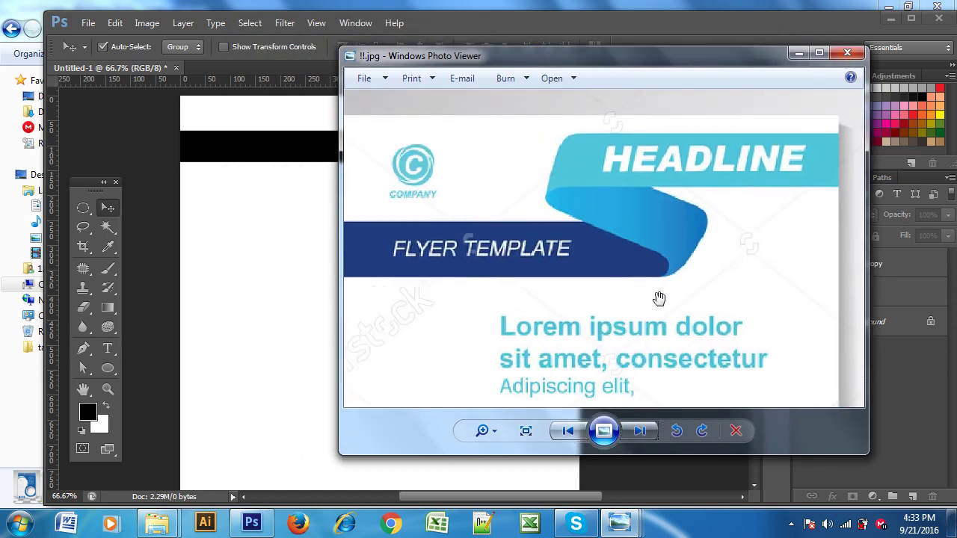
scroll(658, 296, "down", 3)
scroll(611, 142, "up", 1)
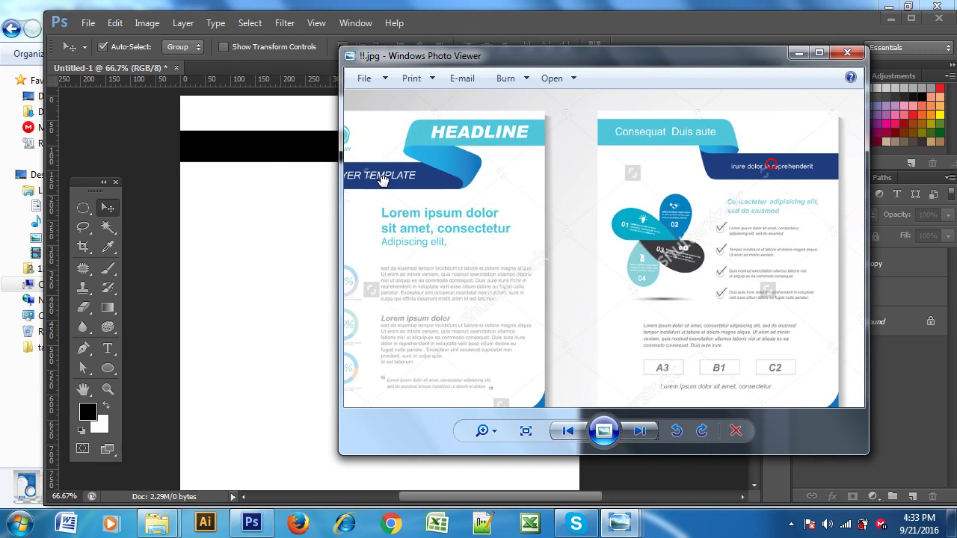
scroll(622, 173, "up", 1)
scroll(715, 188, "up", 1)
scroll(591, 171, "up", 1)
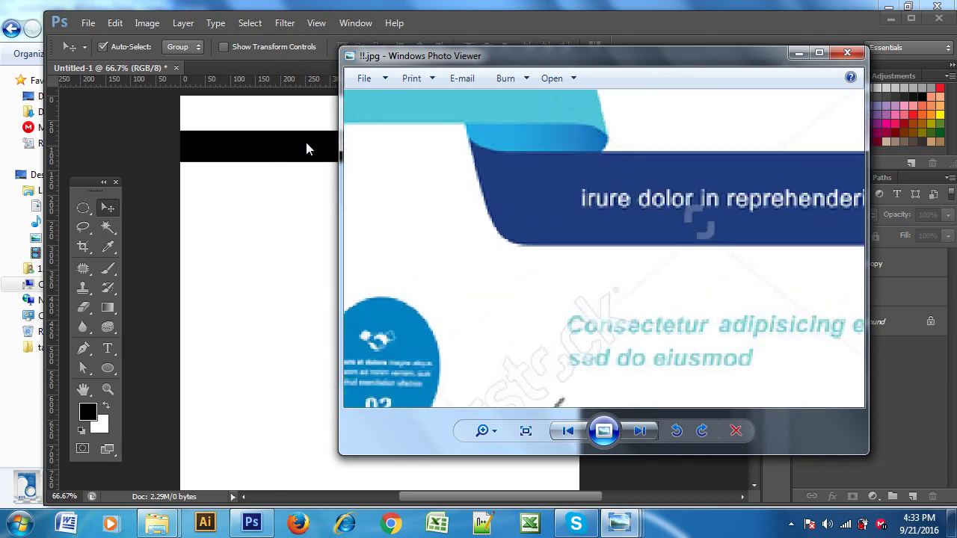
left_click(201, 192)
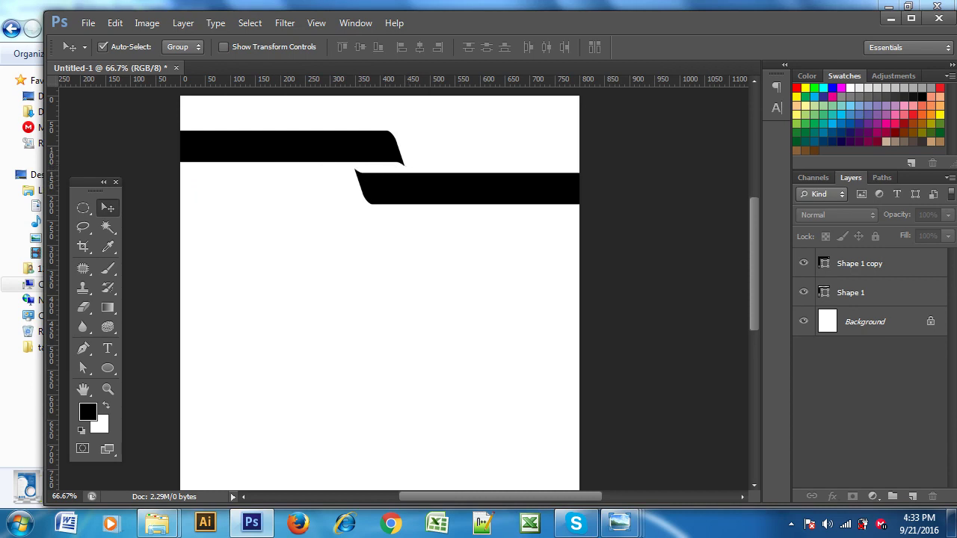
Step: Bring the !!.jpg flyer reference in Windows Photo Viewer to the front
mouse_move(619, 523)
left_click(749, 441)
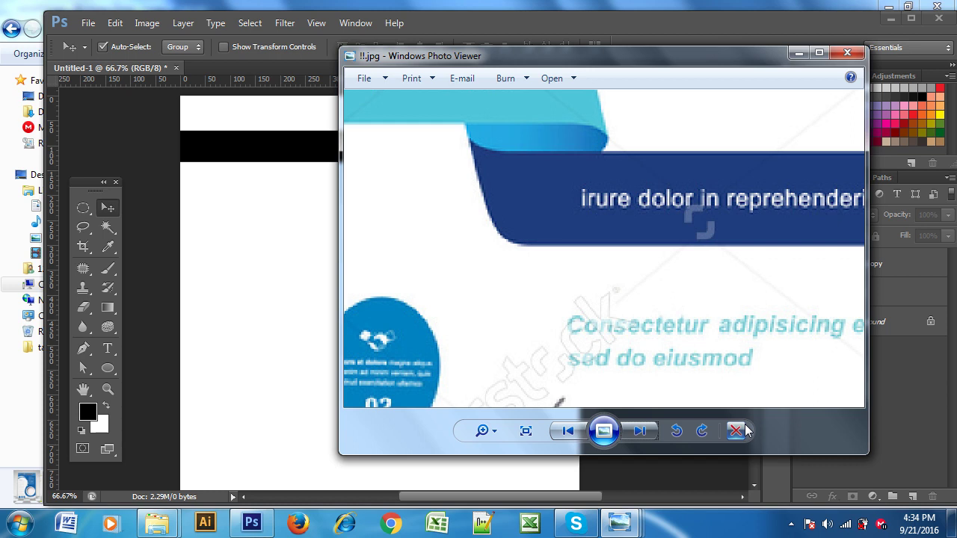
Step: Zoom in and out on the !!.jpg flyer and move the Photo Viewer window slightly up-left
scroll(596, 352, "down", 3)
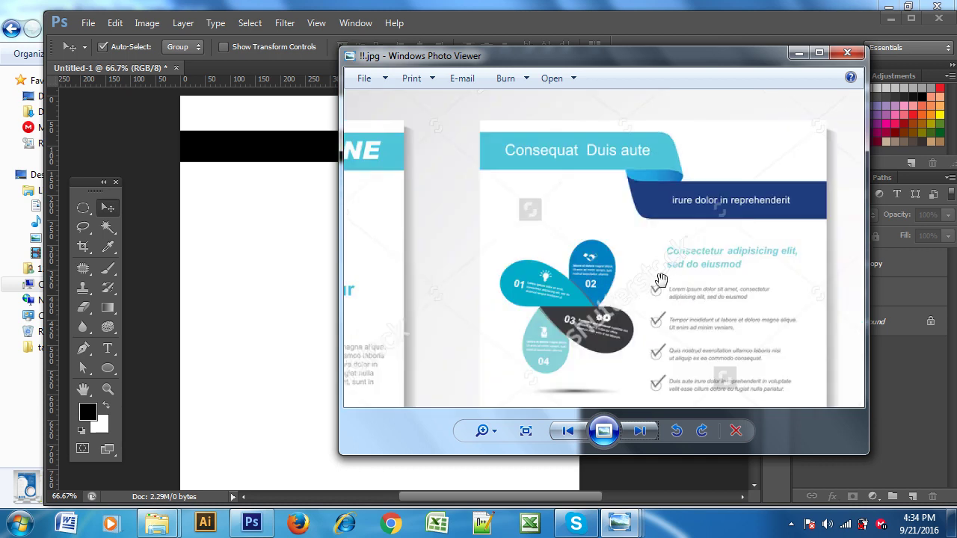
scroll(661, 279, "down", 2)
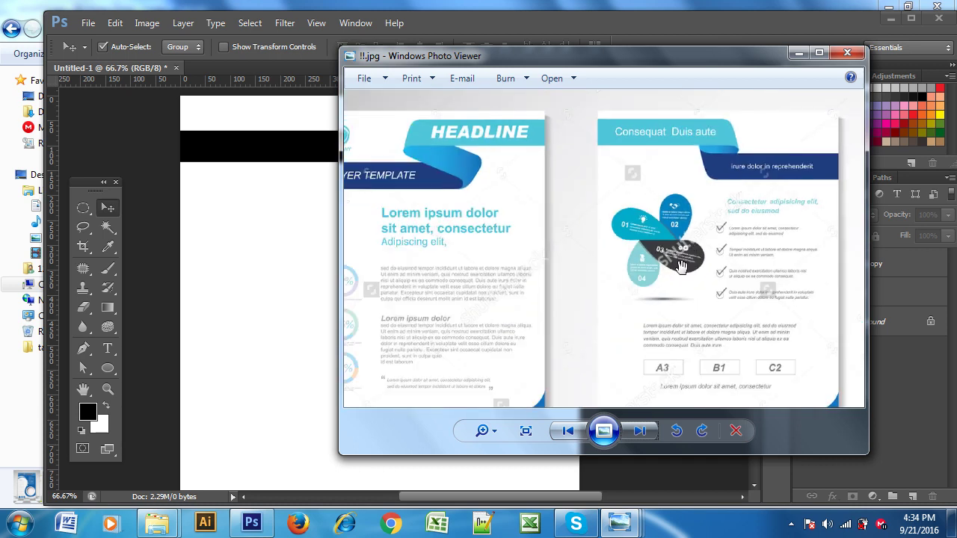
scroll(703, 271, "up", 1)
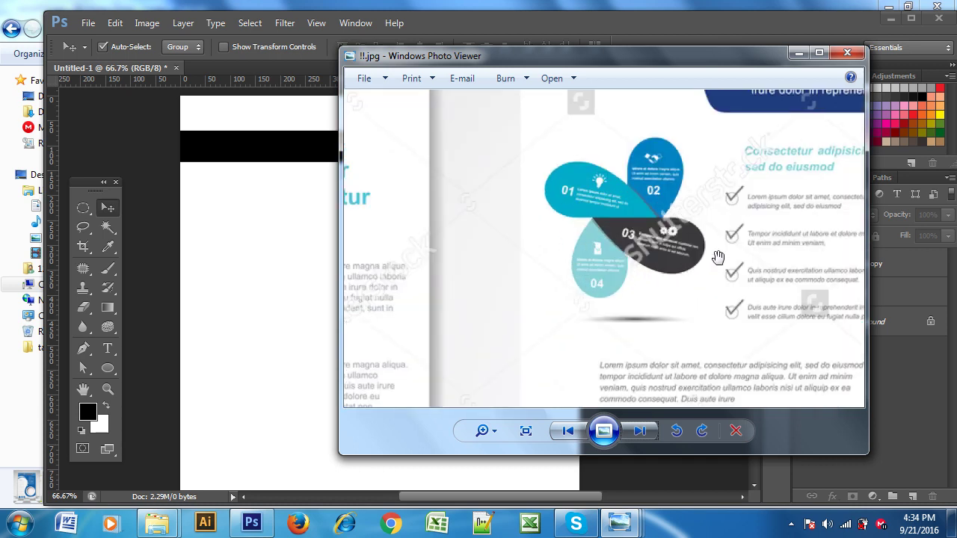
scroll(718, 259, "up", 1)
scroll(760, 205, "down", 3)
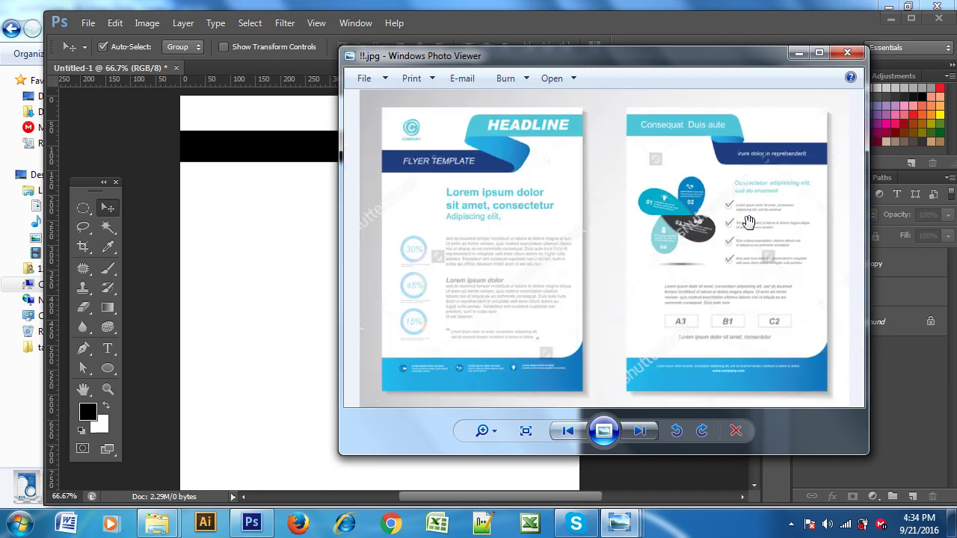
left_click_drag(676, 55, 619, 46)
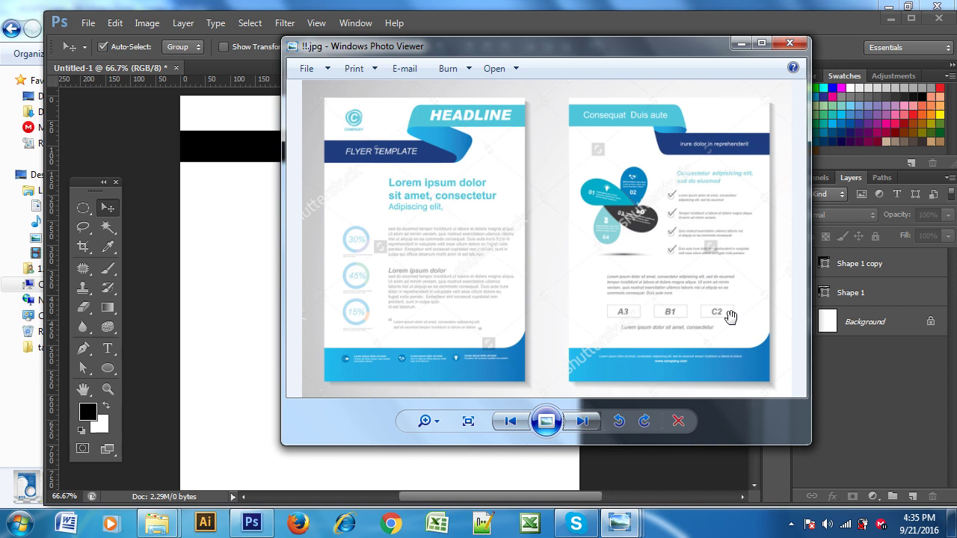
Step: Zoom in on the Consequat Duis aute banner and centre its curved fold
scroll(740, 216, "up", 2)
scroll(636, 191, "up", 3)
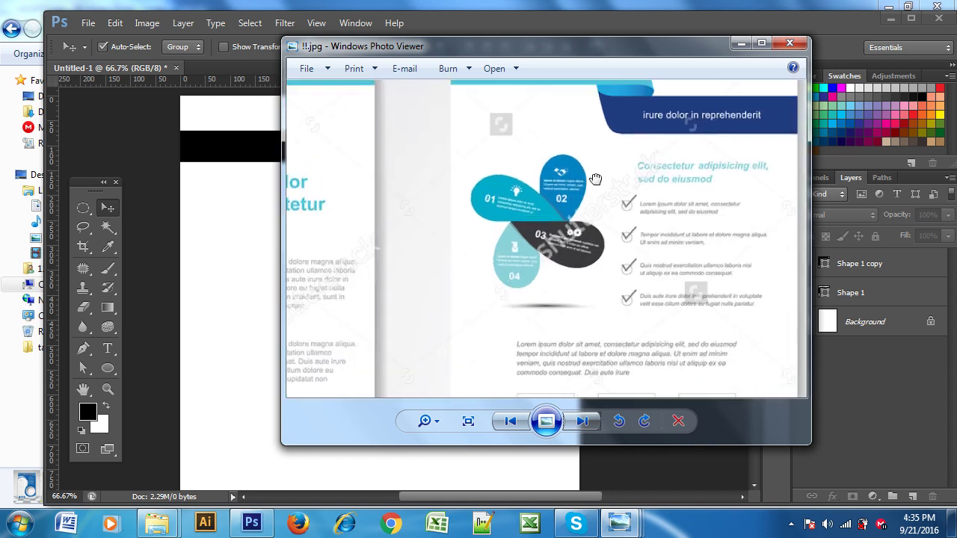
left_click_drag(596, 180, 602, 254)
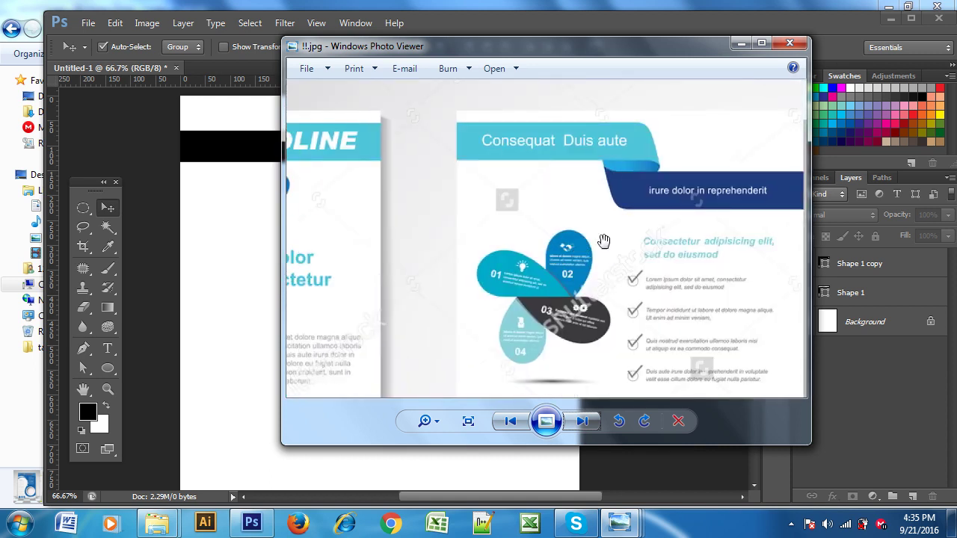
scroll(690, 216, "down", 5)
scroll(690, 216, "up", 4)
scroll(689, 194, "up", 2)
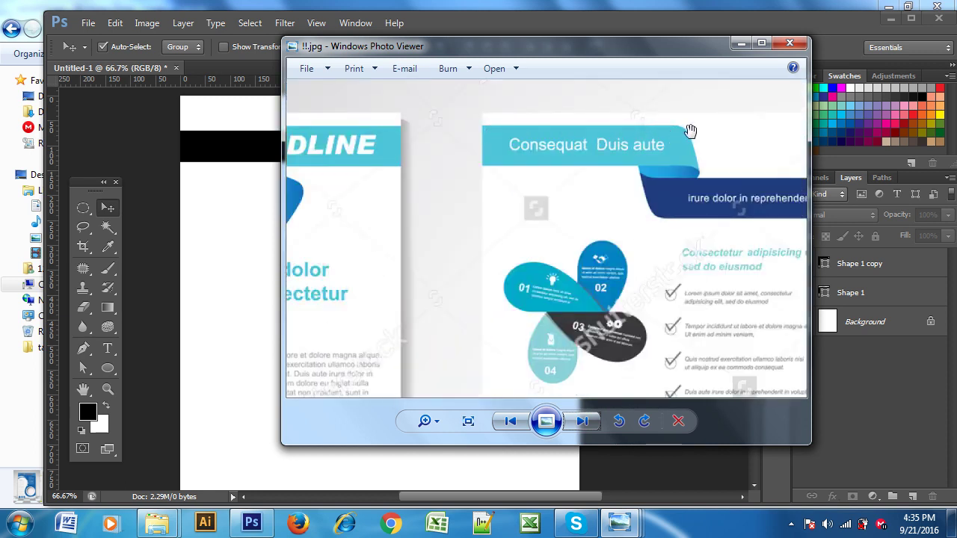
scroll(677, 171, "up", 1)
scroll(677, 172, "up", 1)
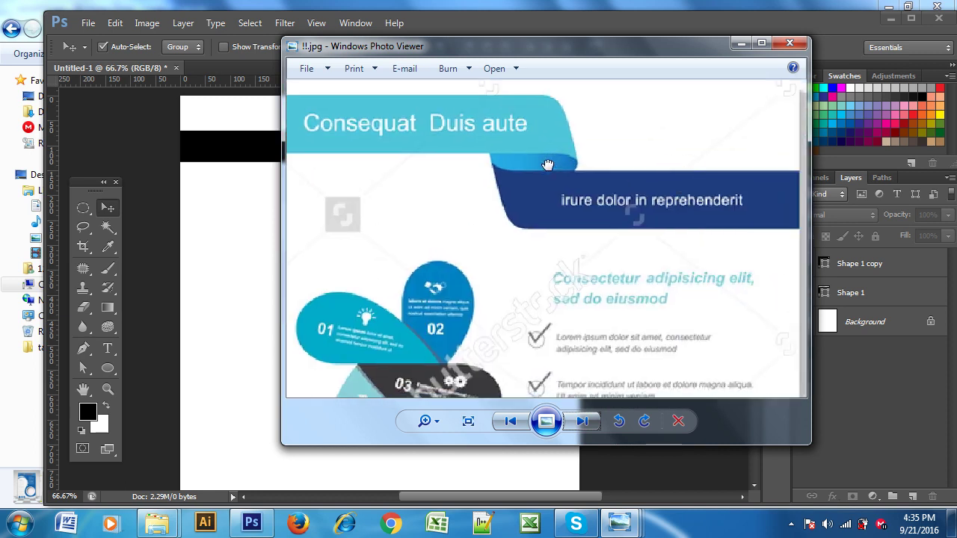
left_click_drag(547, 165, 578, 204)
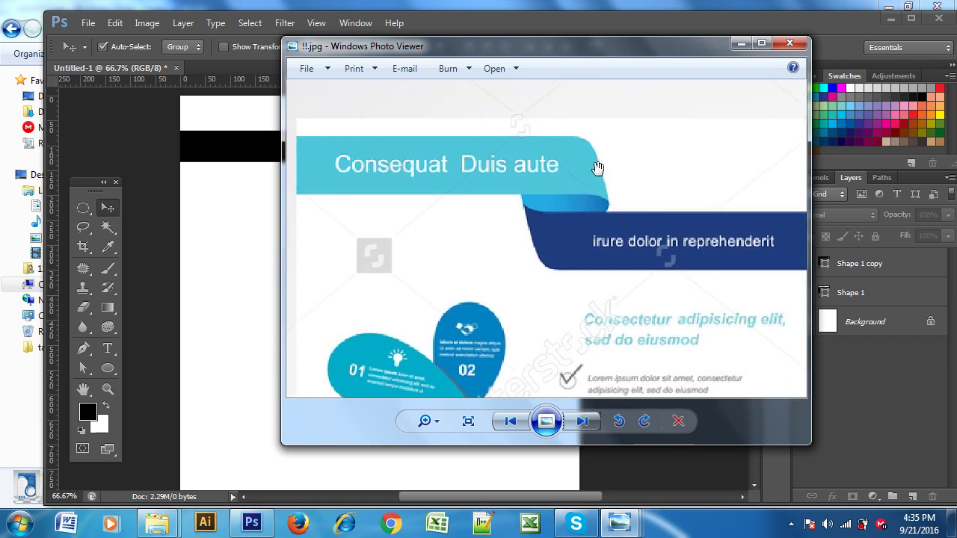
Step: Re-examine the banner at several zoom levels, then return to the Photoshop canvas
scroll(597, 168, "up", 1)
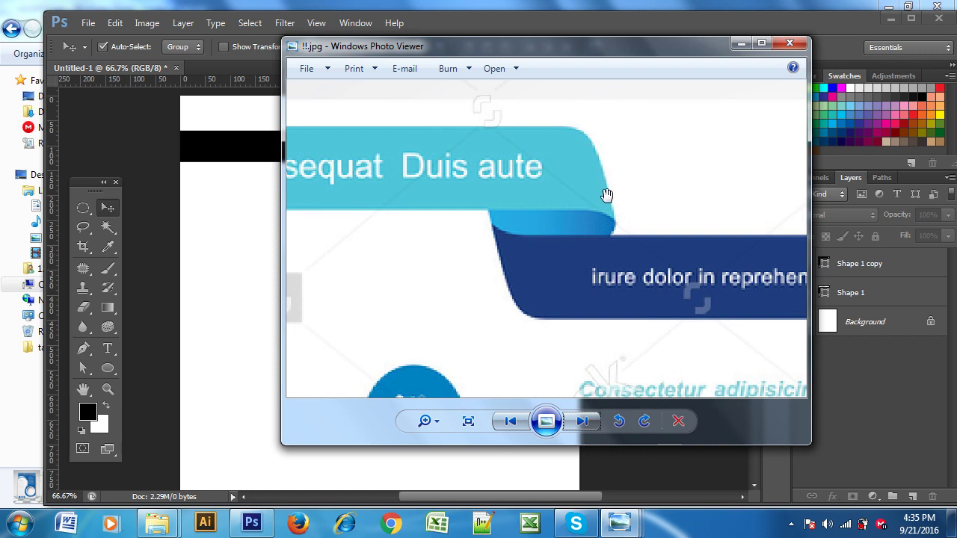
scroll(609, 214, "down", 2)
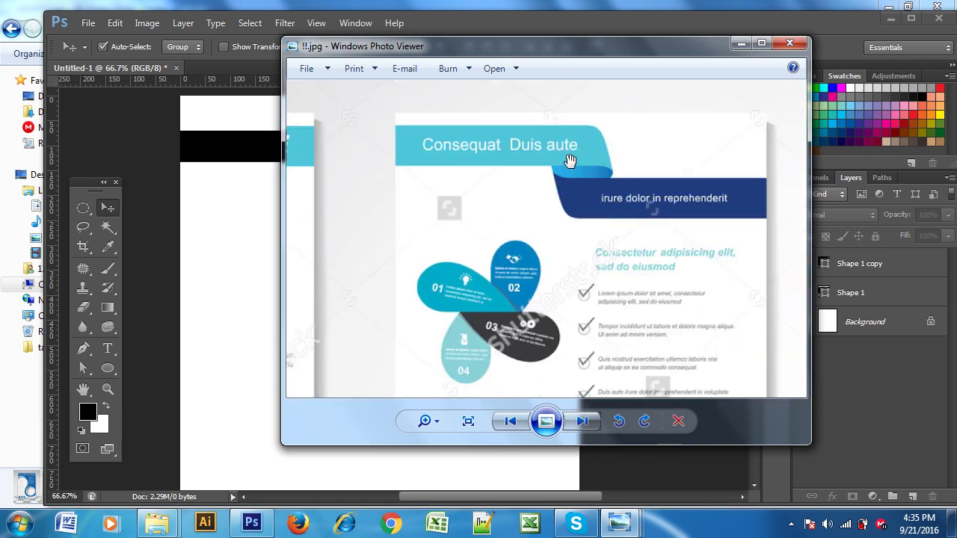
scroll(570, 158, "down", 1)
scroll(523, 161, "down", 1)
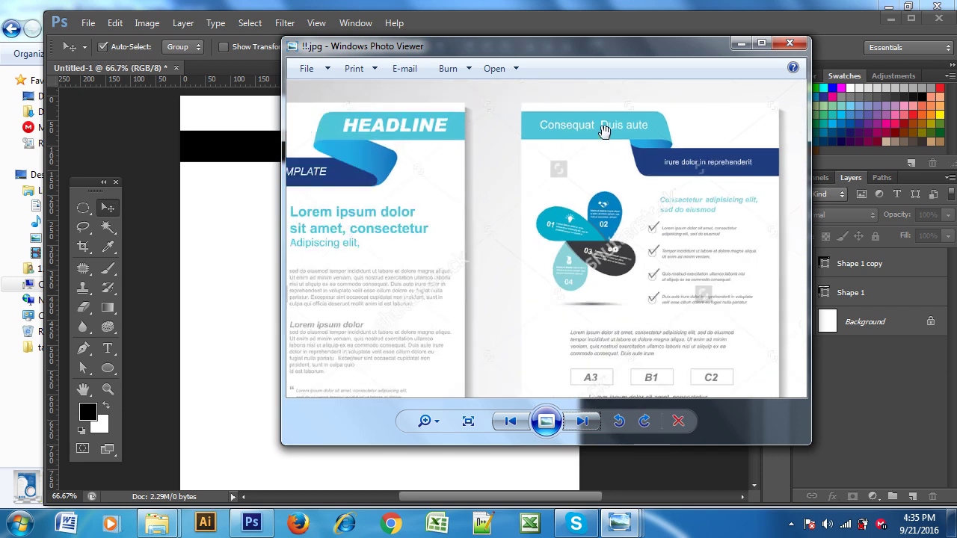
left_click_drag(624, 146, 626, 133)
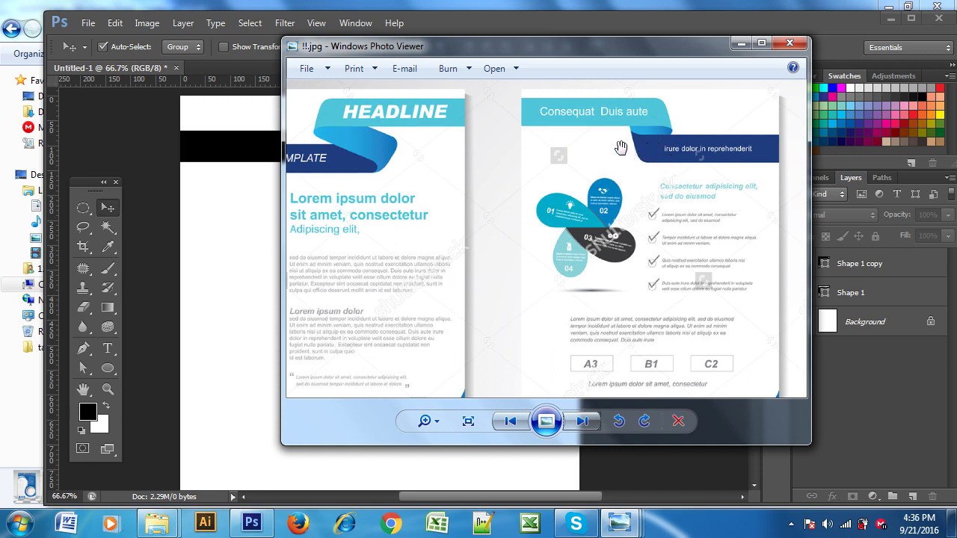
scroll(673, 150, "up", 1)
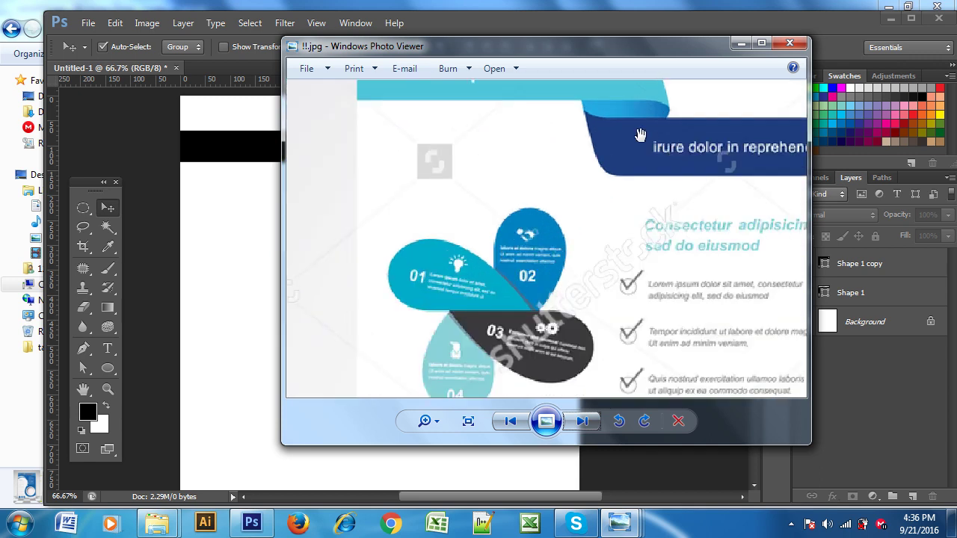
left_click_drag(636, 116, 639, 146)
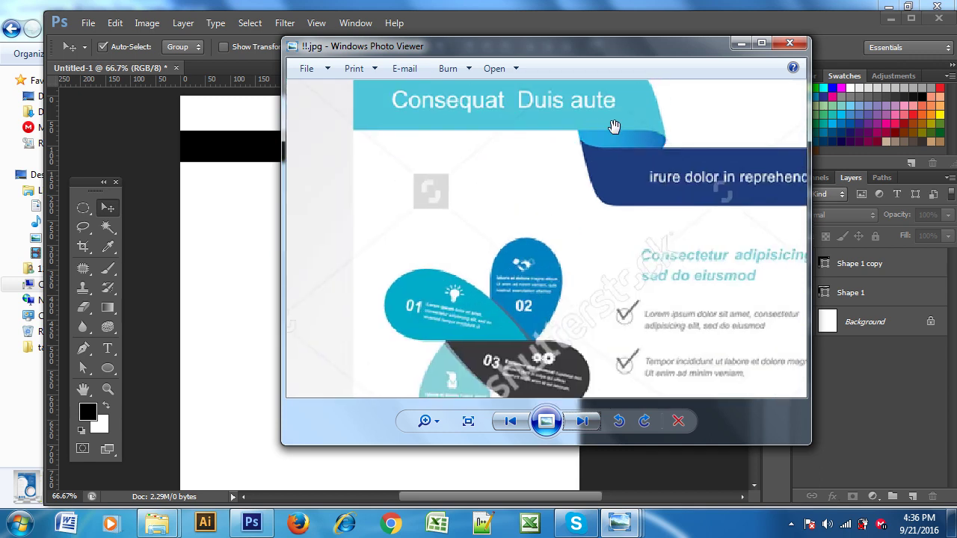
left_click(206, 297)
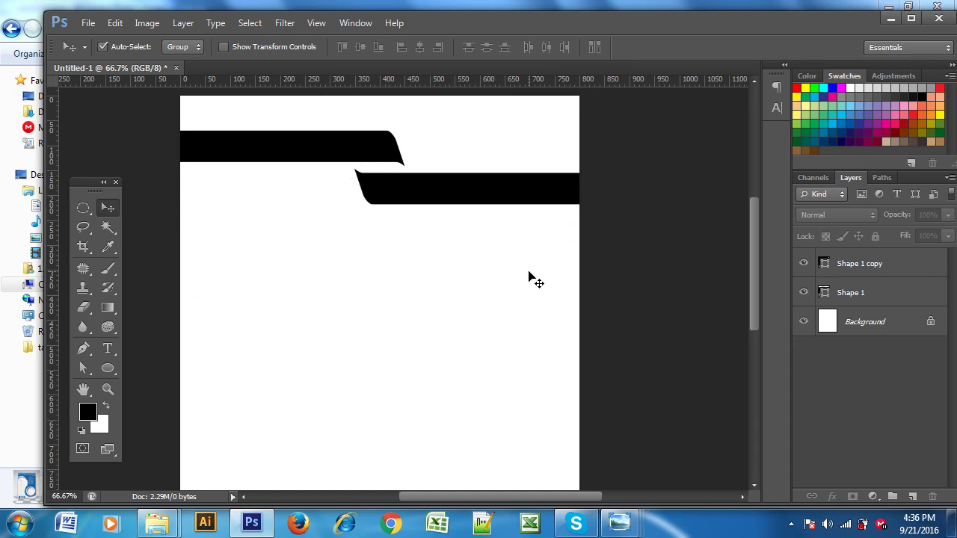
Step: Reopen !!.jpg in Photo Viewer and zoom out until both brochure pages fit
mouse_move(619, 523)
left_click(775, 454)
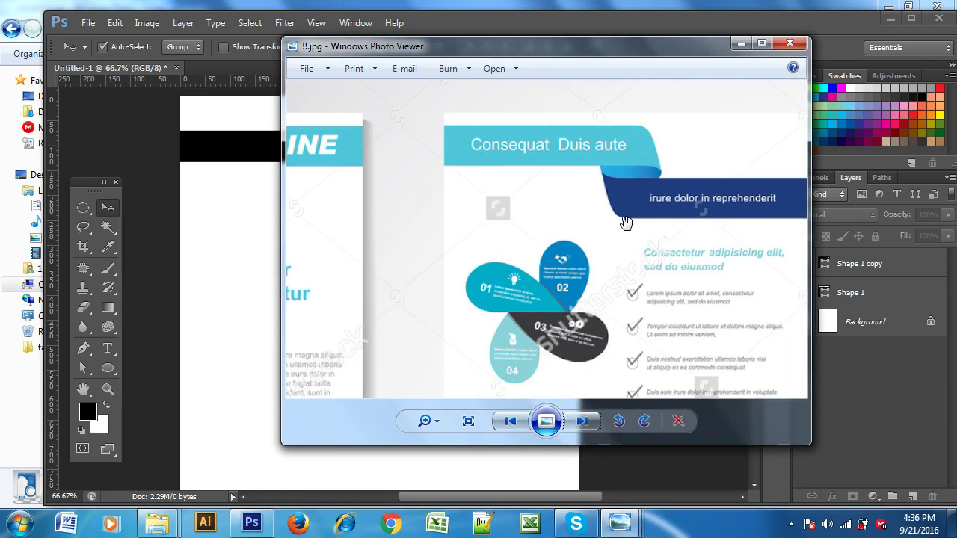
scroll(627, 223, "down", 1)
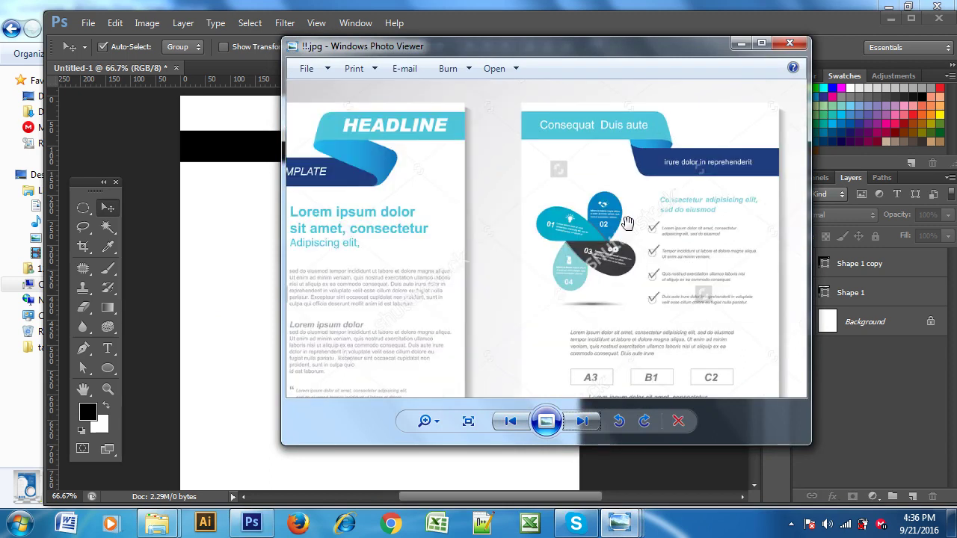
scroll(626, 224, "down", 2)
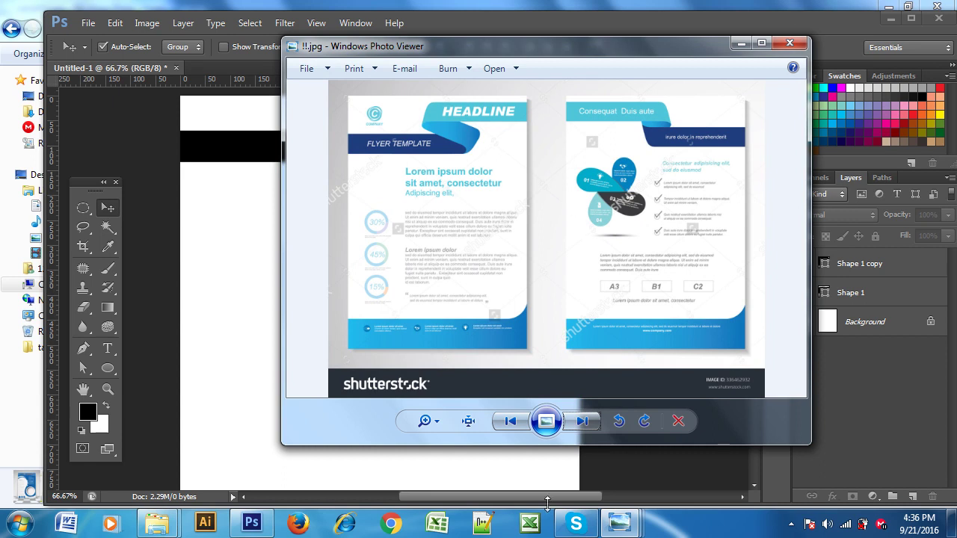
Step: Step through the neighbouring images to reach the blue infographic flyer
left_click(496, 423)
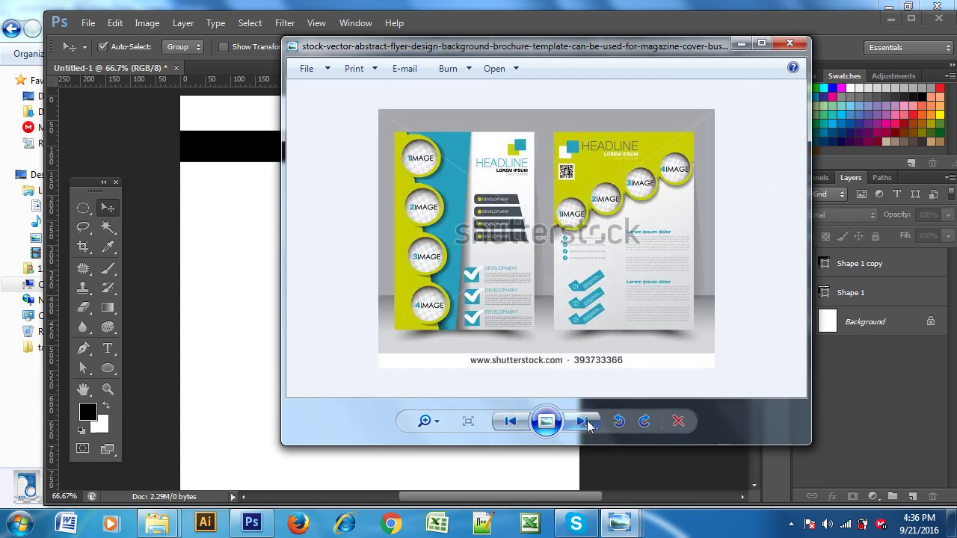
left_click(583, 423)
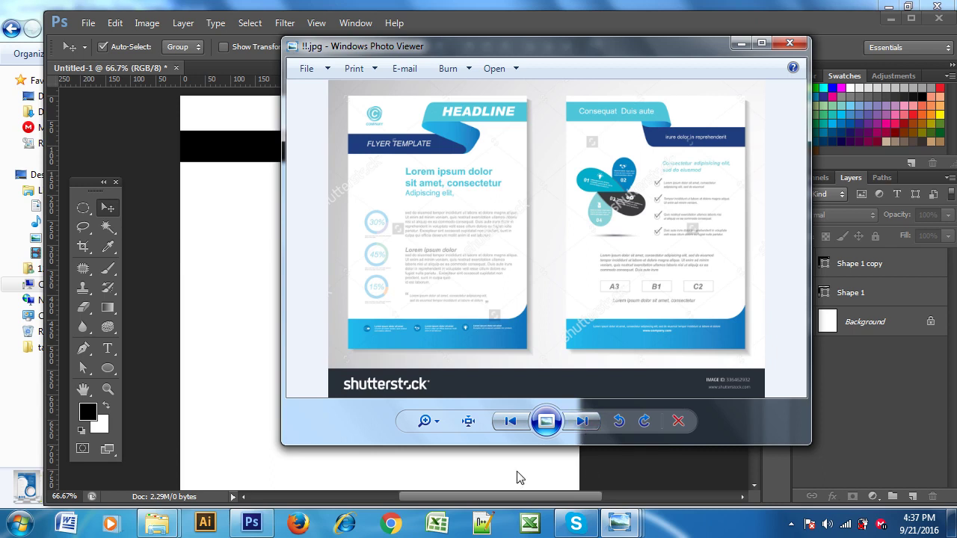
left_click(504, 423)
left_click(509, 423)
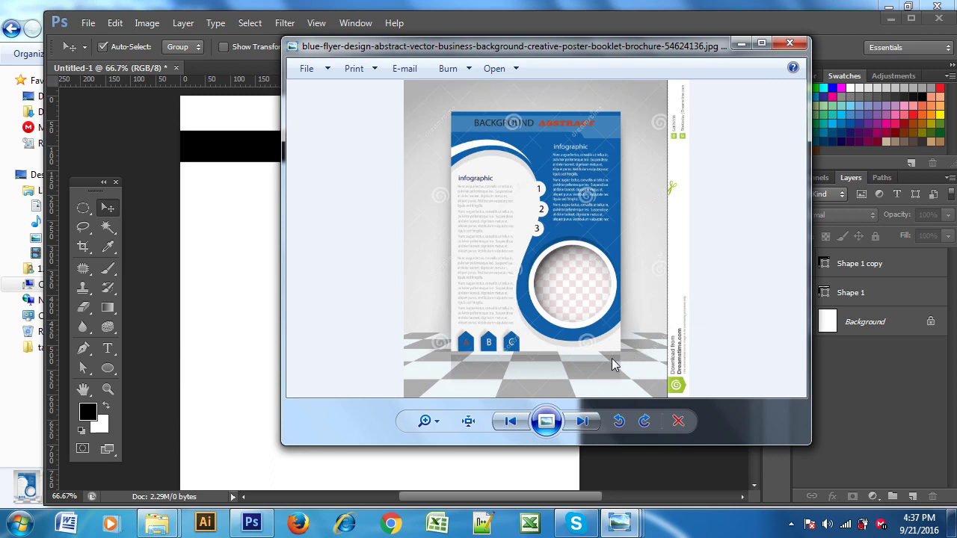
Step: Zoom in to study the flyer's curved white panel and bottom, then return to Photoshop
scroll(611, 364, "up", 1)
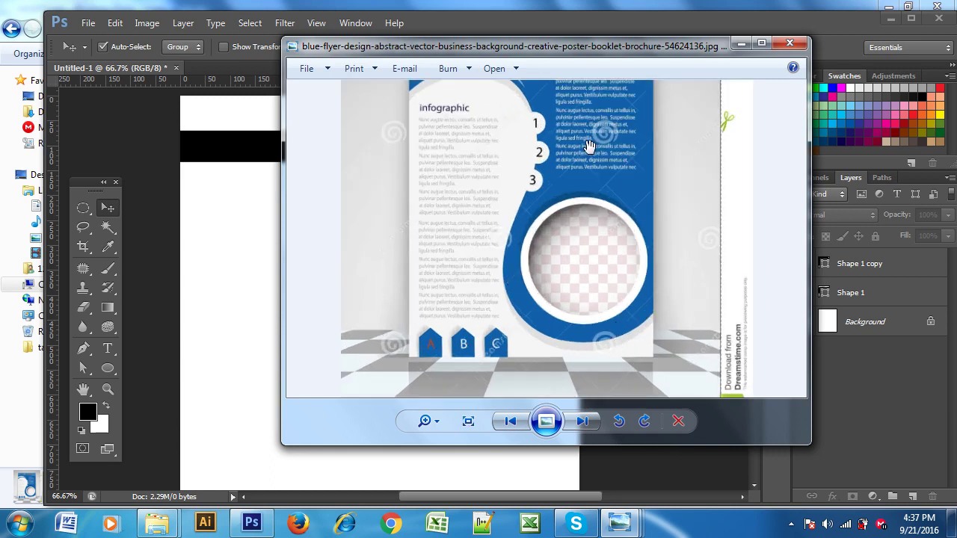
scroll(601, 148, "down", 1)
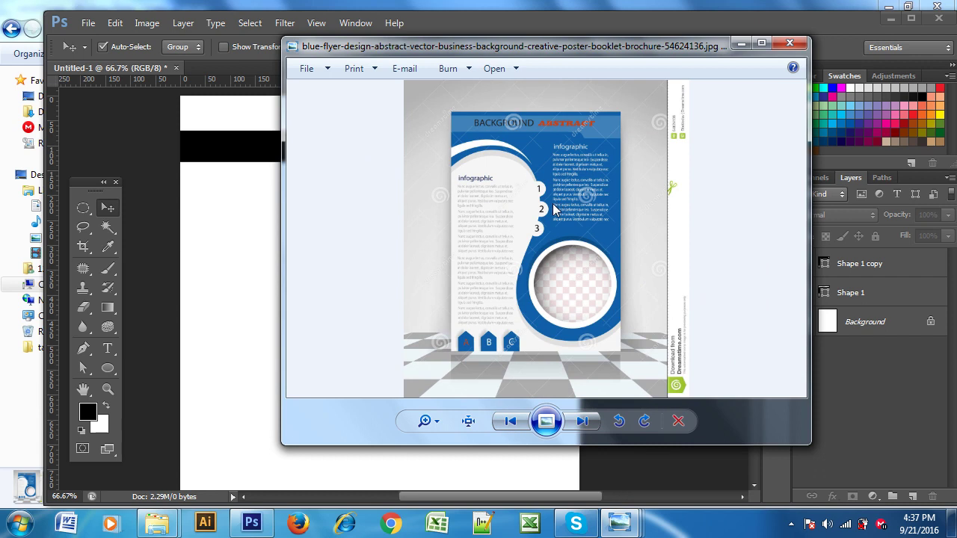
scroll(498, 207, "up", 2)
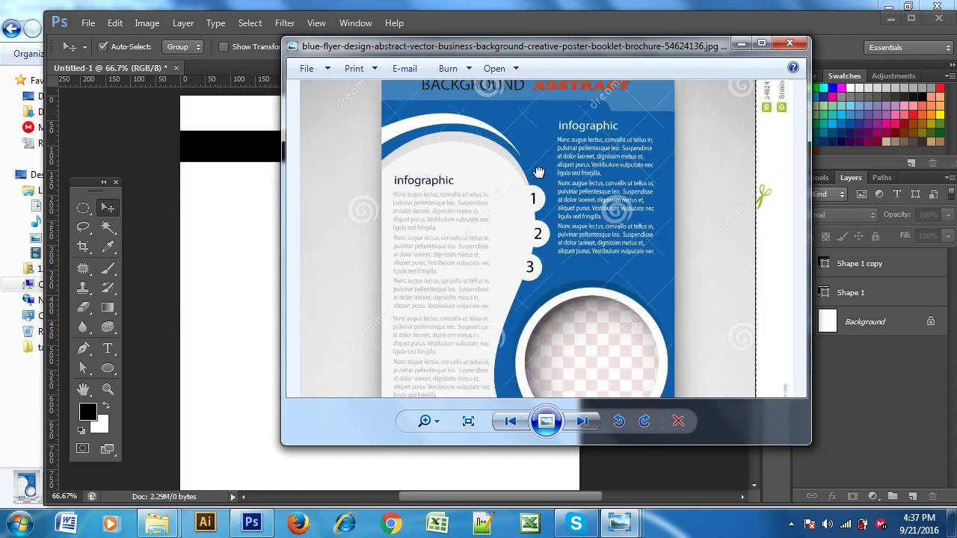
left_click_drag(577, 323, 579, 255)
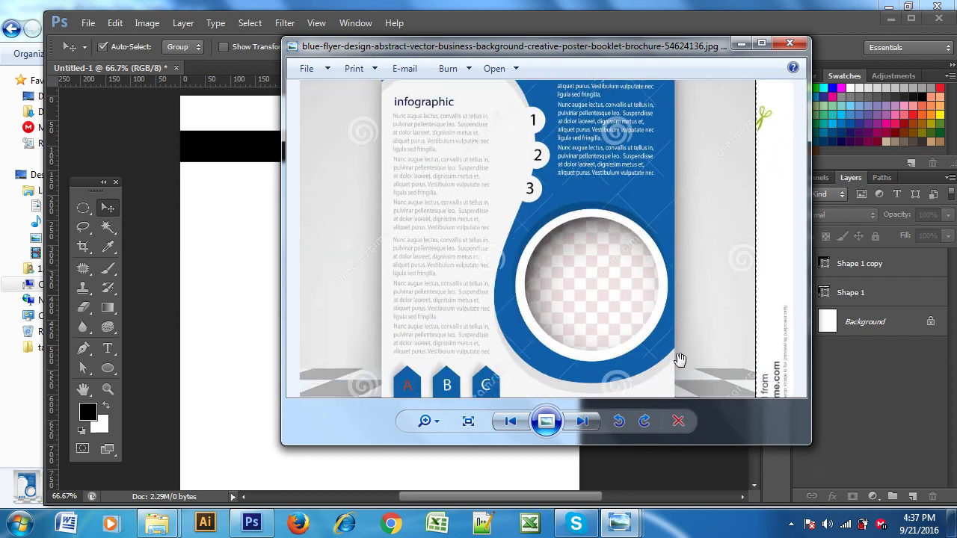
scroll(519, 231, "down", 1)
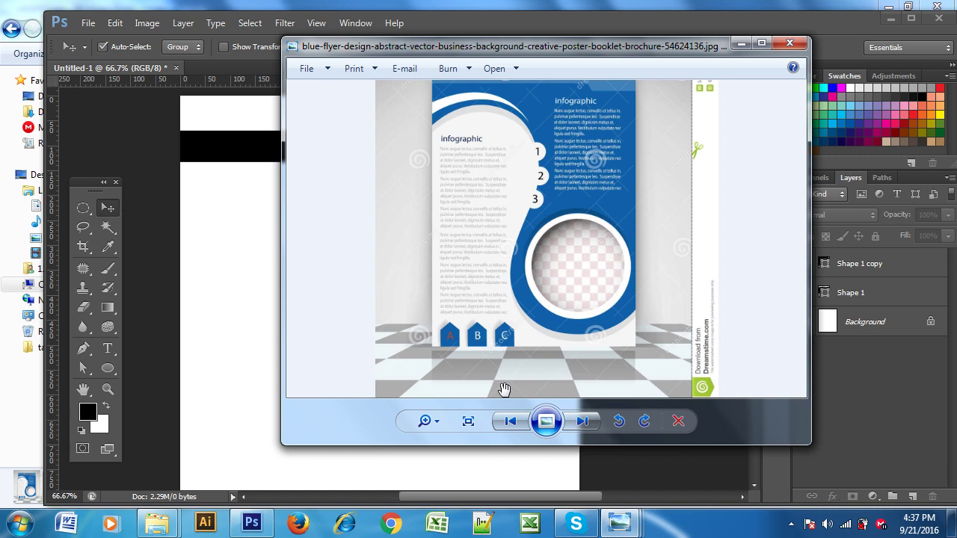
scroll(505, 367, "down", 1)
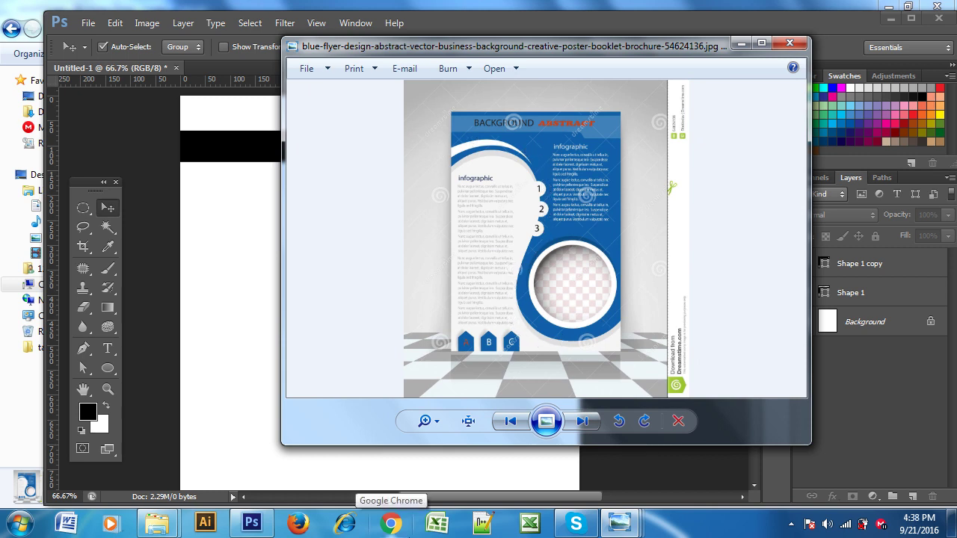
left_click(210, 252)
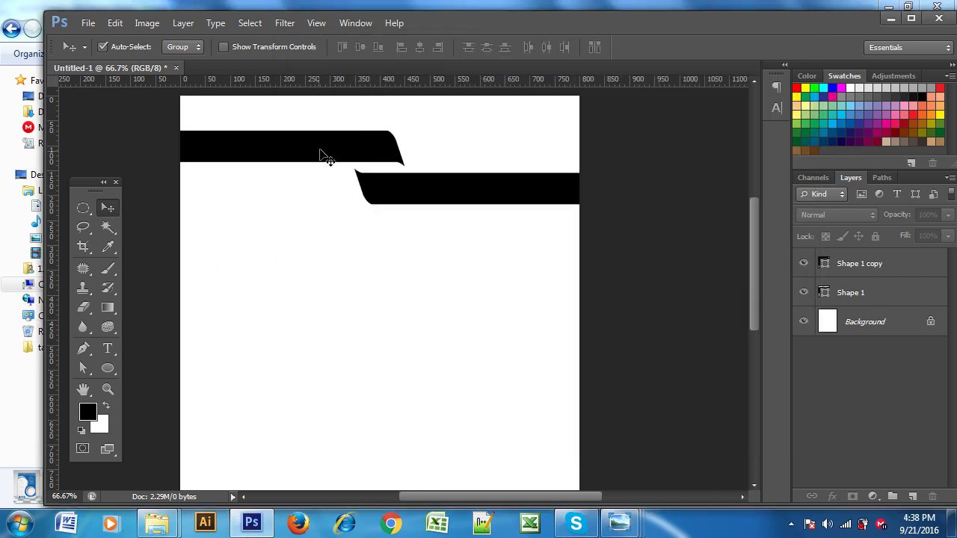
Step: Delete the Shape 1 copy and Shape 1 bars, select the Pen tool, and zoom out
left_click(321, 154)
key("Delete")
left_click(404, 196)
key("Delete")
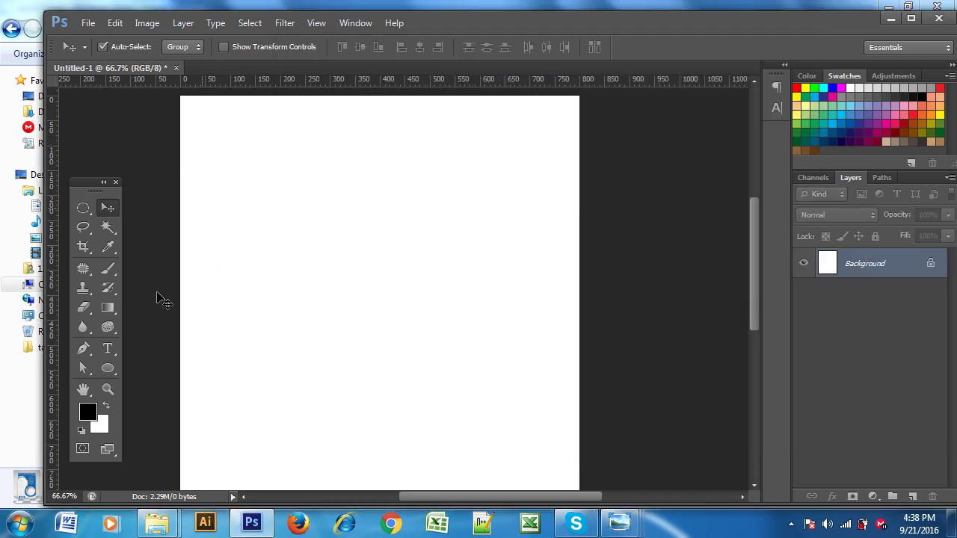
left_click(83, 347)
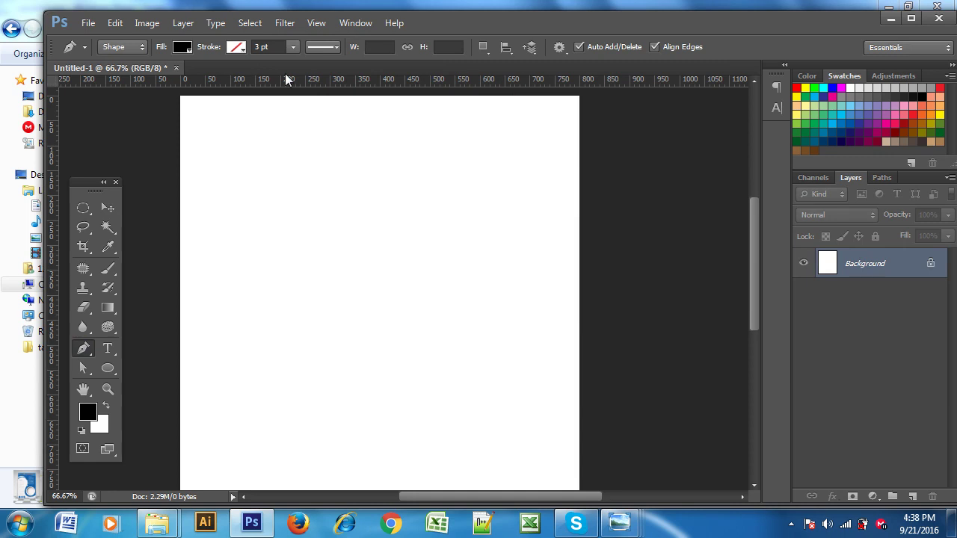
key("ctrl+minus")
Step: Start a new shape at the left edge, curving through a top bulge and mid-page point to the bottom
left_click(254, 198)
left_click_drag(409, 210, 485, 279)
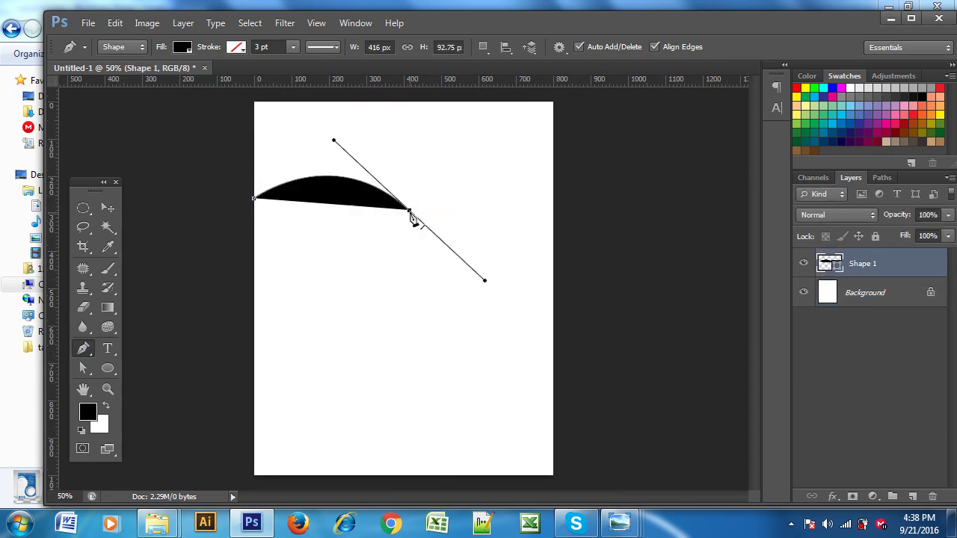
left_click(409, 210)
left_click_drag(398, 342, 316, 406)
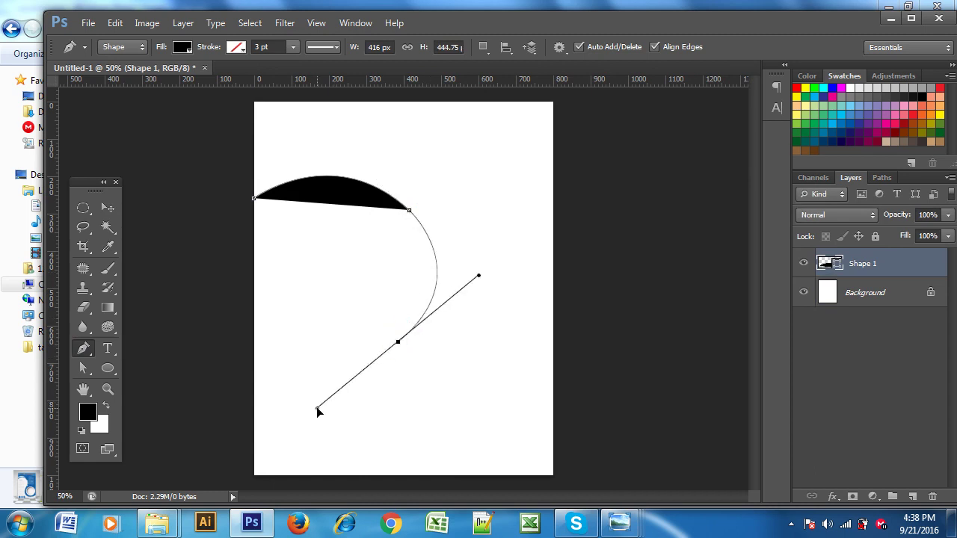
left_click(397, 343)
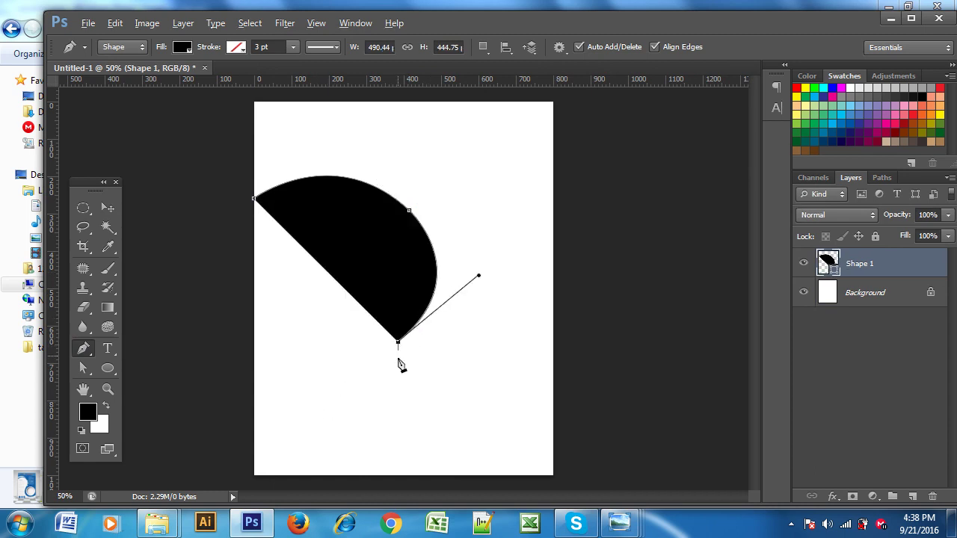
left_click_drag(476, 467, 608, 476)
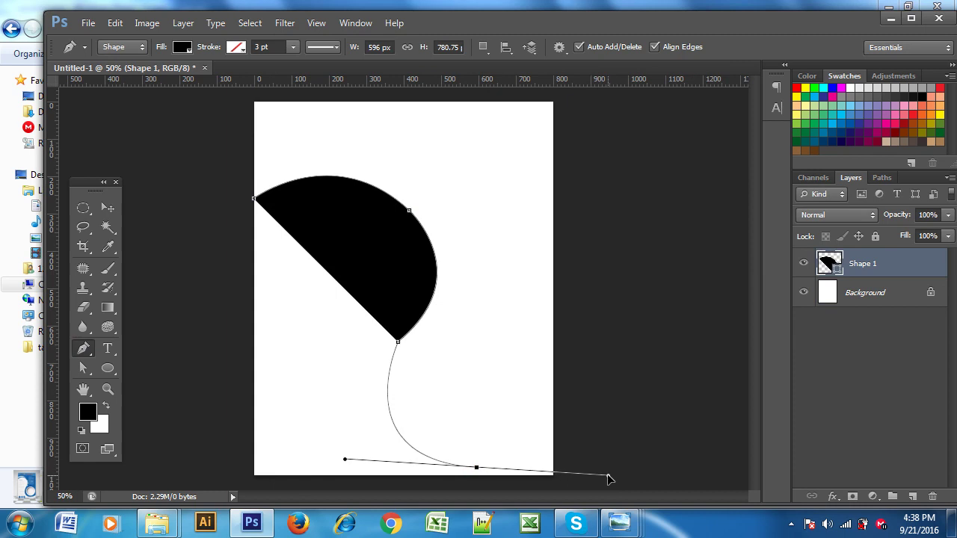
left_click(476, 467)
Step: Curve the path up to the right edge, add top-right and top-left corners, and close it
left_click_drag(551, 394, 560, 320)
left_click(550, 395)
left_click(553, 102)
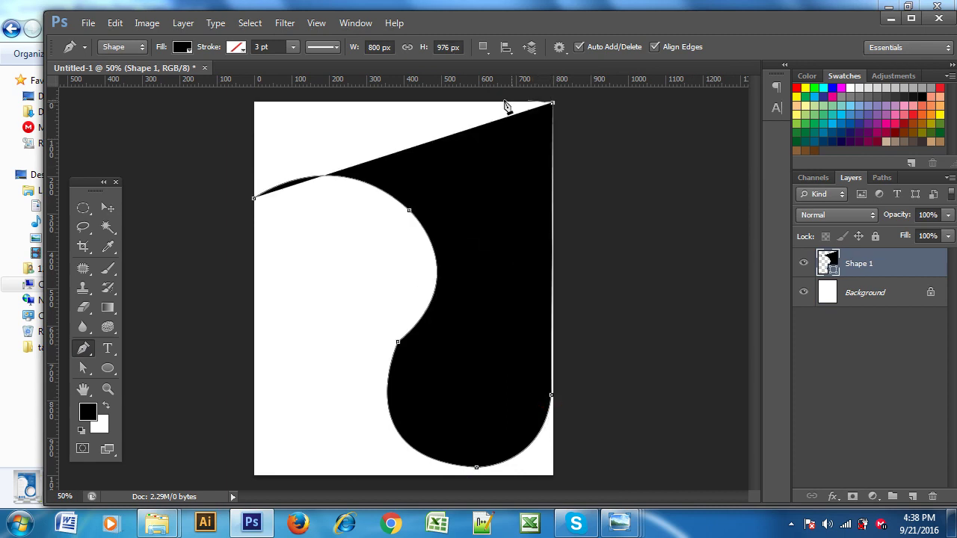
left_click(254, 102)
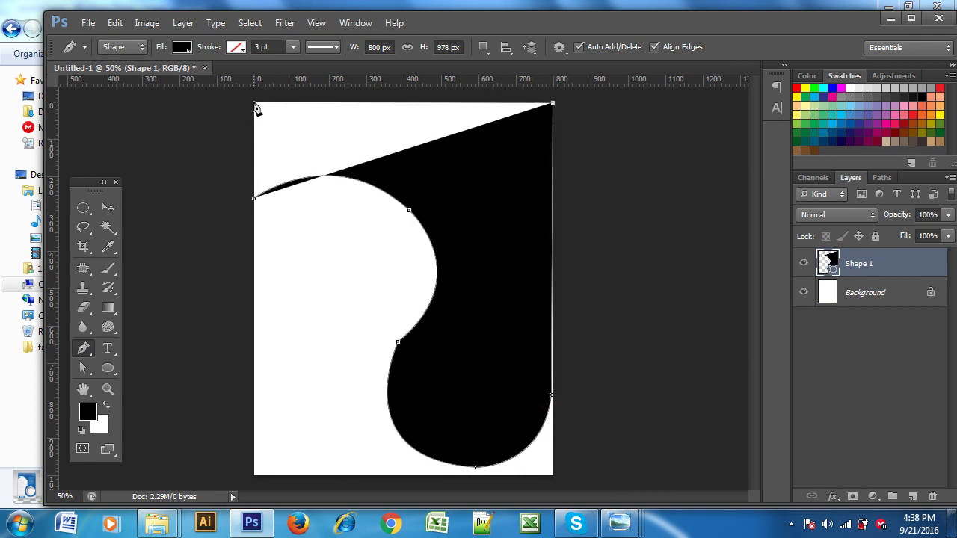
left_click(256, 198)
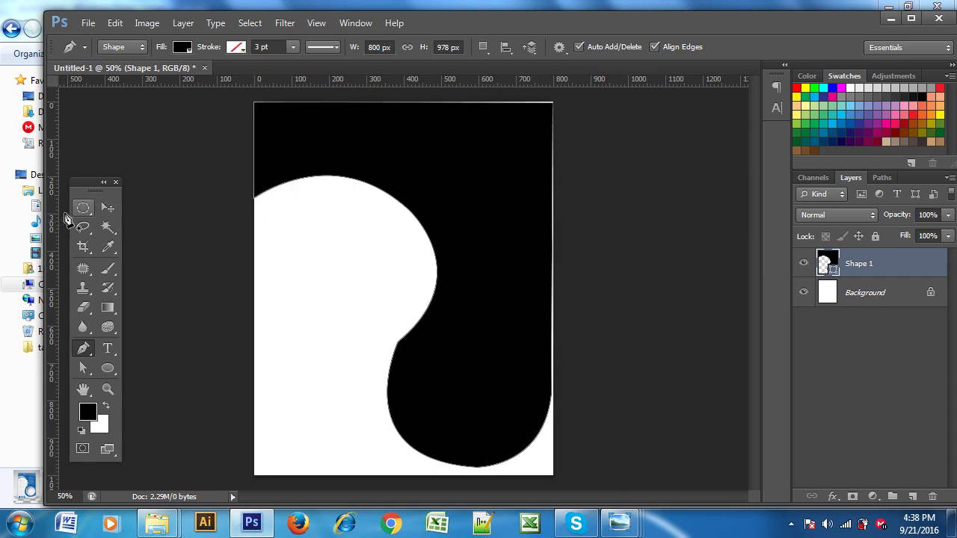
Step: Select the Move tool, leaving the black Shape 1 with its curved white cutout unchanged
left_click(110, 209)
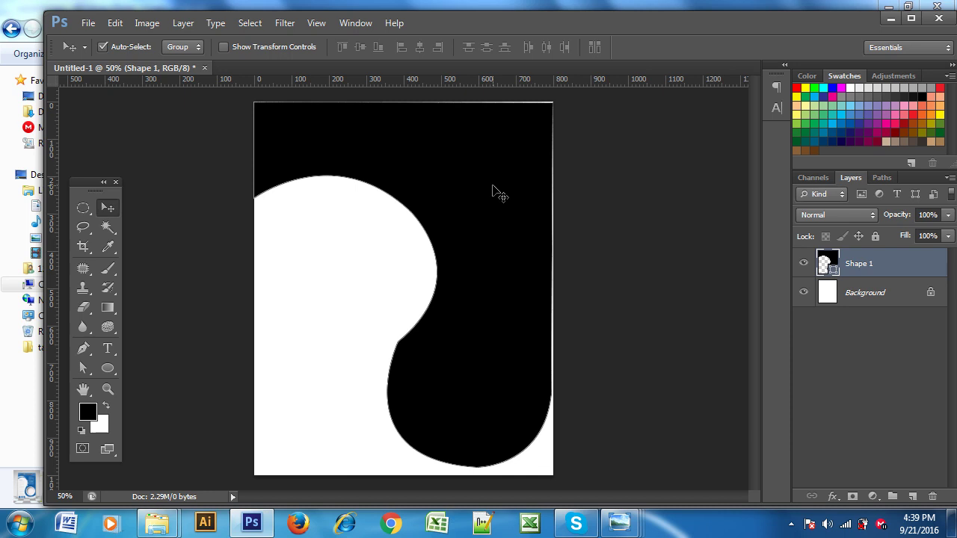
Step: Bring up the blue infographic flyer reference and resize the viewer window to fit on screen
left_click(625, 523)
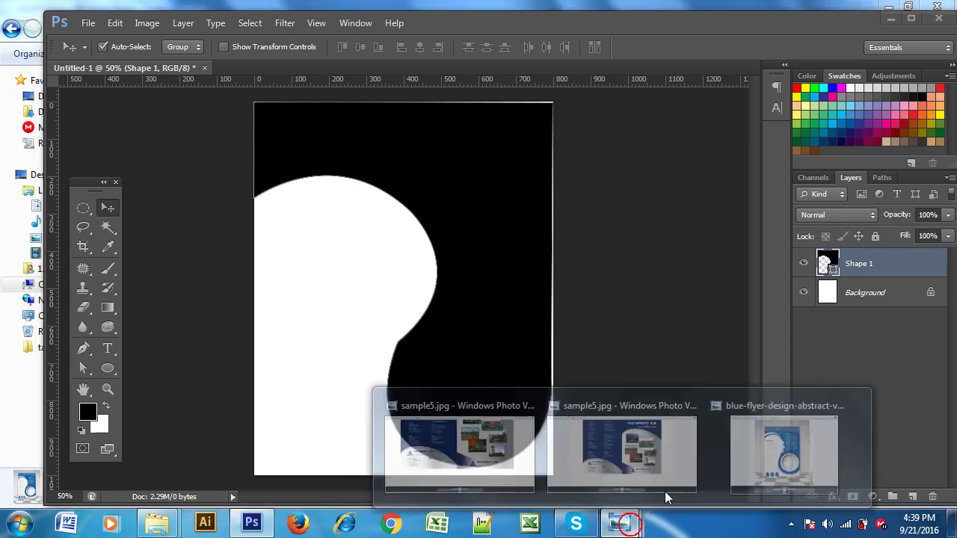
left_click(791, 457)
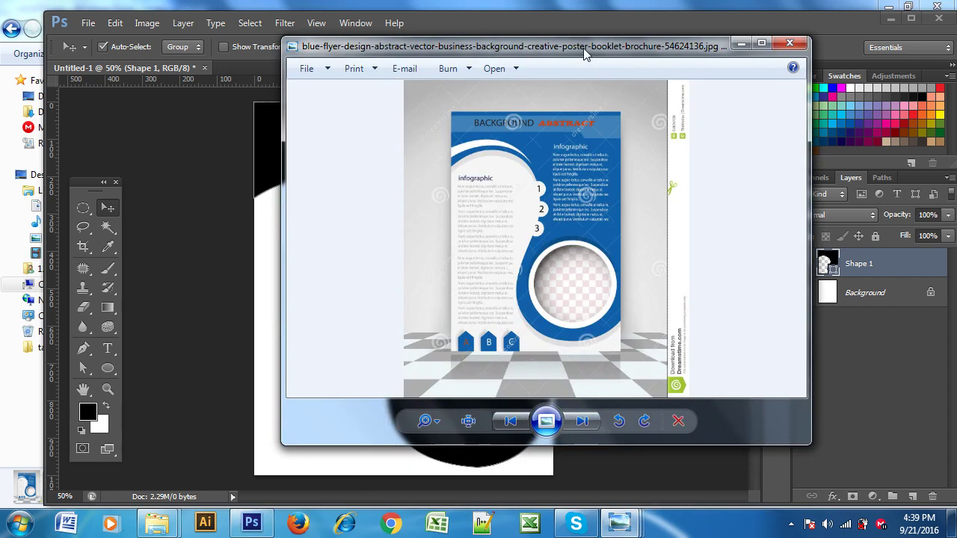
left_click_drag(585, 54, 727, 70)
left_click_drag(441, 211, 690, 222)
left_click_drag(821, 63, 743, 67)
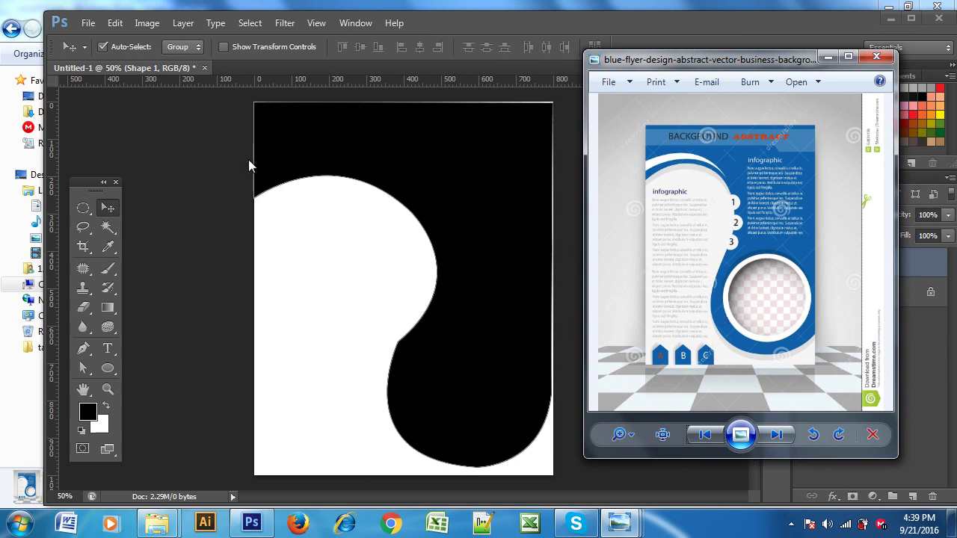
Step: Add an anchor on the cutout's left edge, then raise the top curve and upper-right anchor
left_click(88, 351)
right_click(84, 349)
left_click(170, 372)
left_click(255, 198)
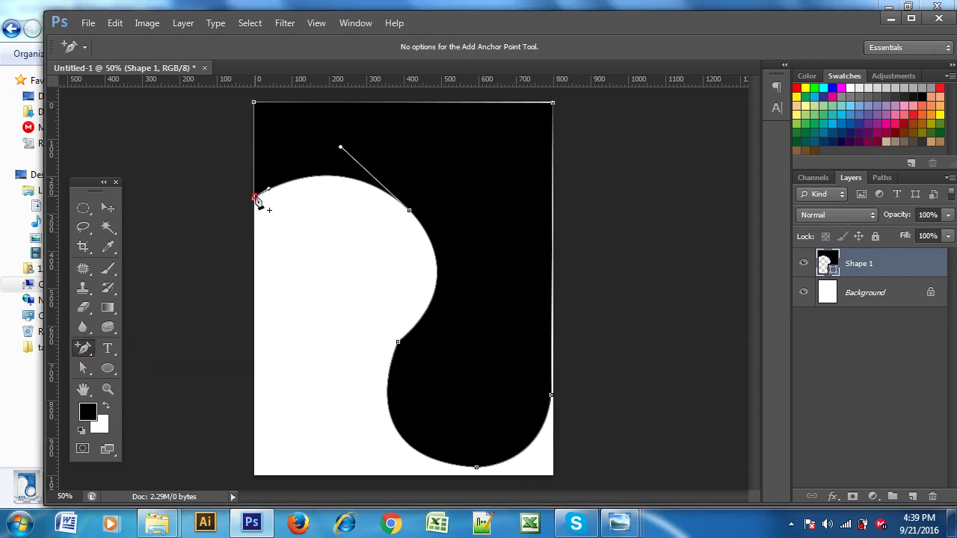
left_click_drag(255, 179, 265, 170)
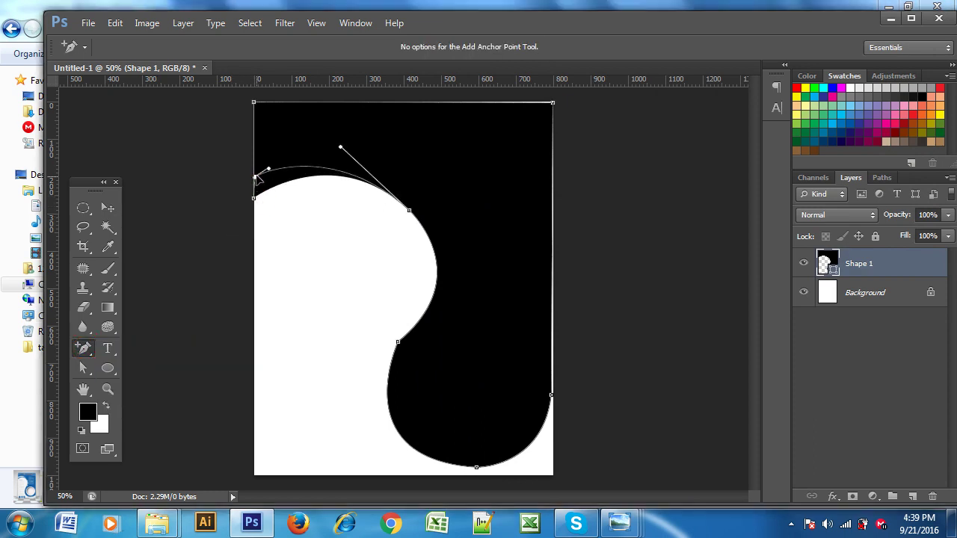
left_click_drag(410, 213, 408, 180)
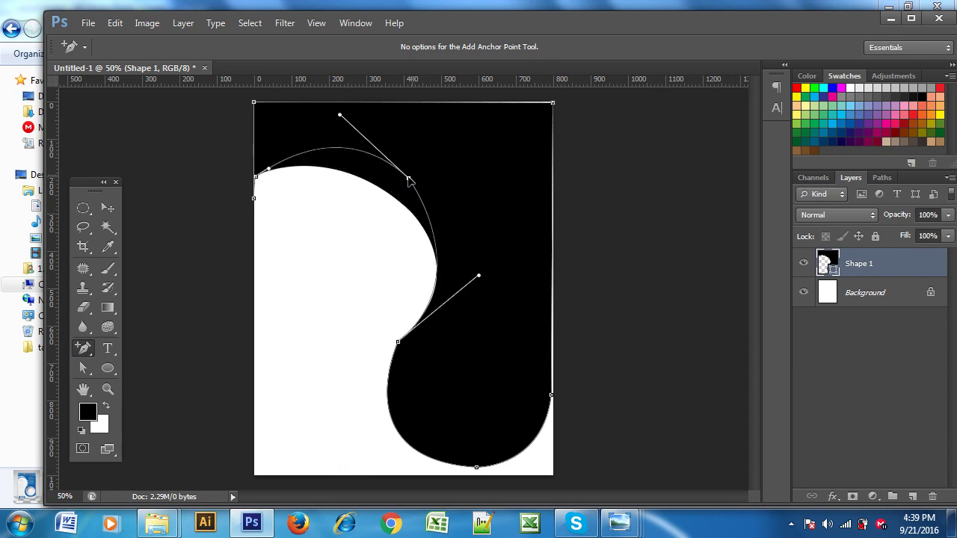
Step: Nudge the lower anchor, then add a right-edge anchor pulled up-left to straighten the edge
left_click(398, 342)
left_click_drag(399, 341, 402, 344)
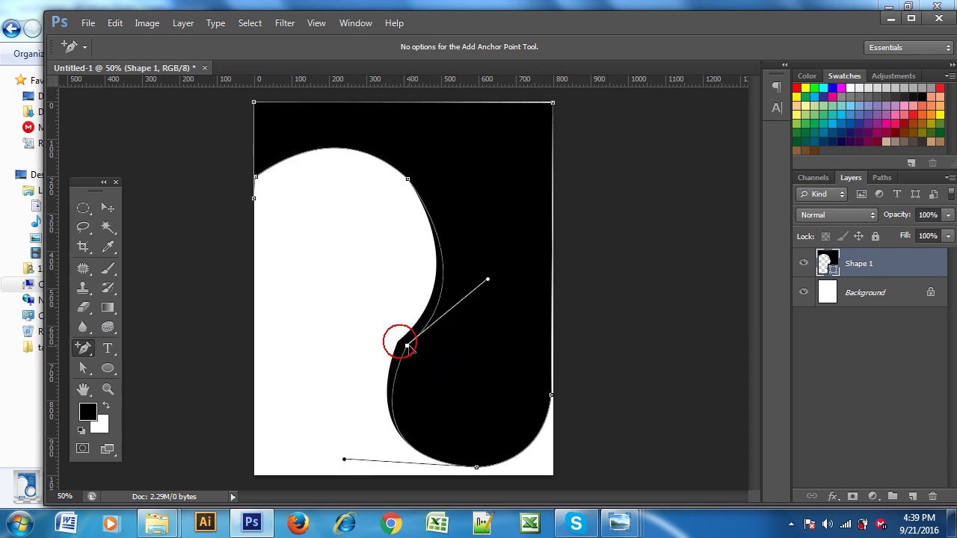
left_click(439, 262)
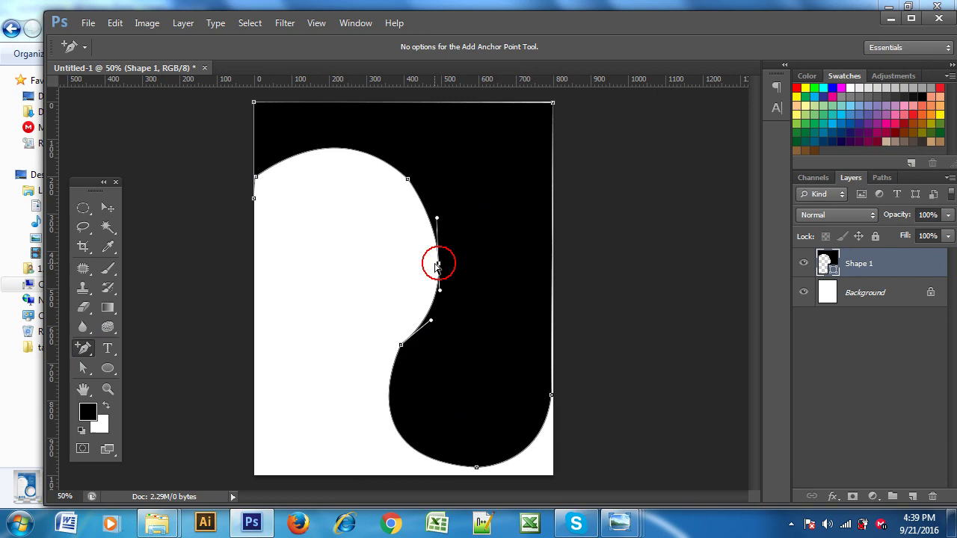
left_click_drag(439, 262, 426, 237)
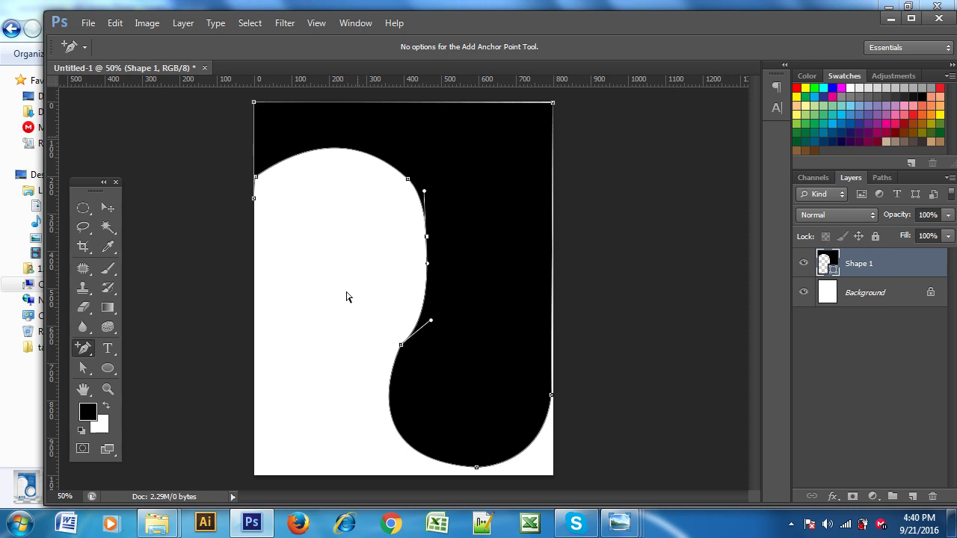
Step: Browse the reference images back to the blue flyer, close the viewer and deselect the shape
mouse_move(619, 523)
left_click(783, 449)
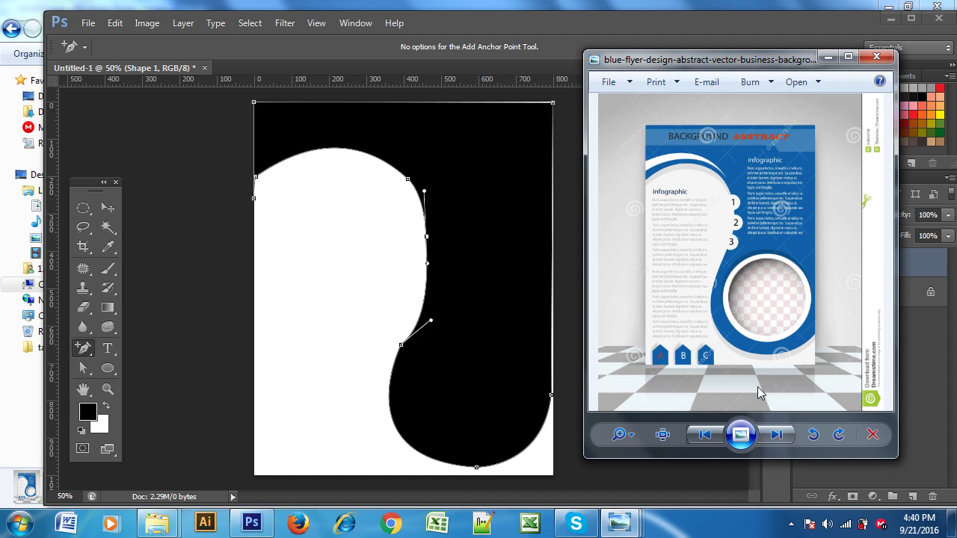
left_click(704, 436)
left_click(704, 437)
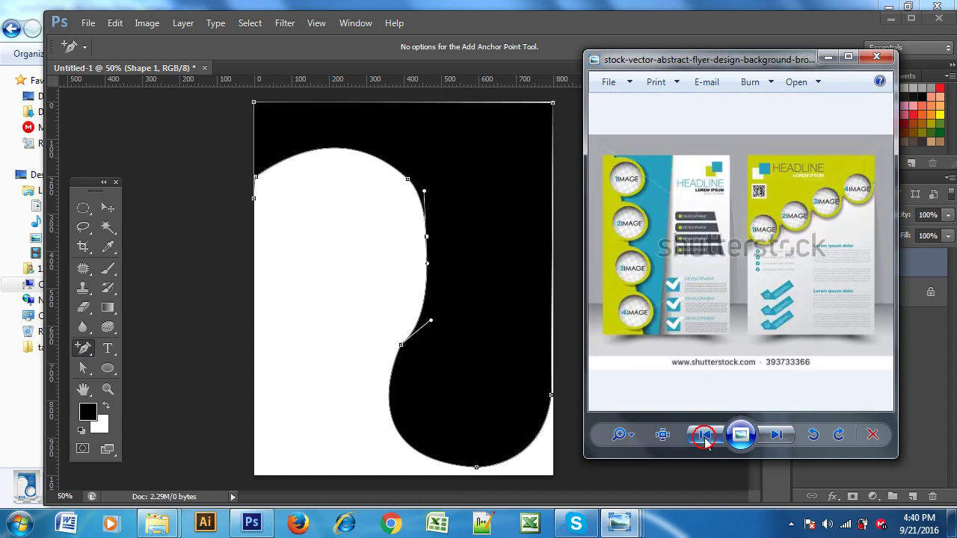
left_click(704, 436)
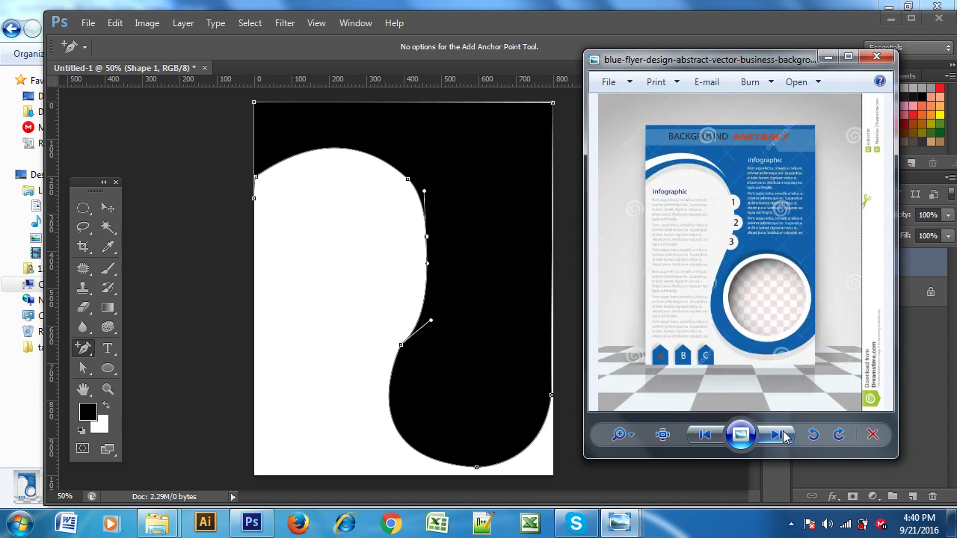
left_click(864, 60)
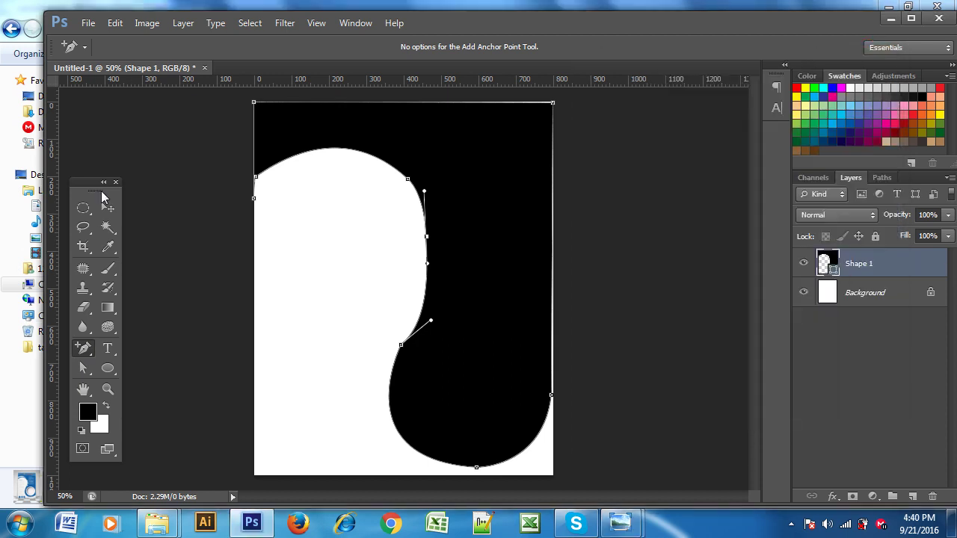
left_click(107, 207)
left_click(674, 207)
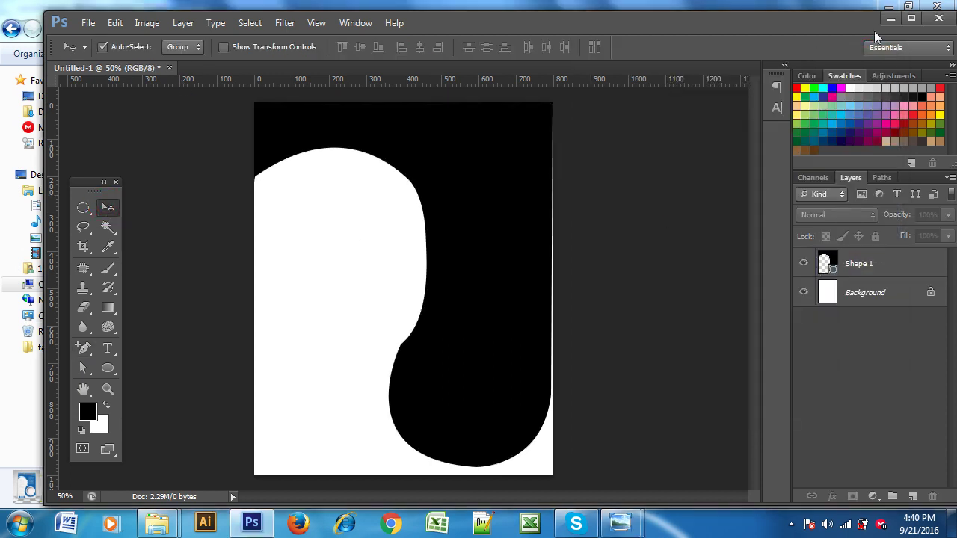
Step: Look at the sample5 brochure image for reference, then close it
left_click(889, 18)
left_click(251, 523)
left_click(687, 487)
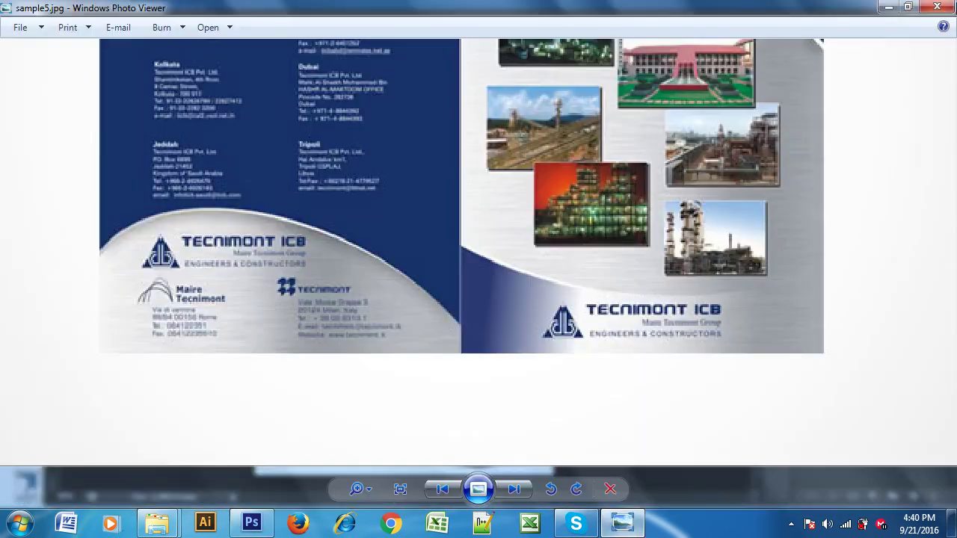
left_click(940, 7)
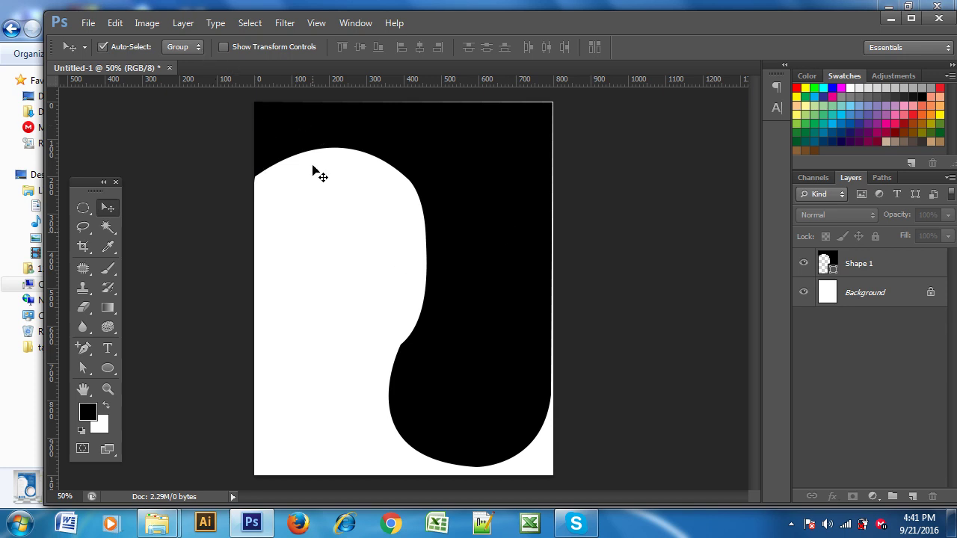
Step: Open the blue flyer image from the class folder, then return to the Photoshop document
left_click(157, 523)
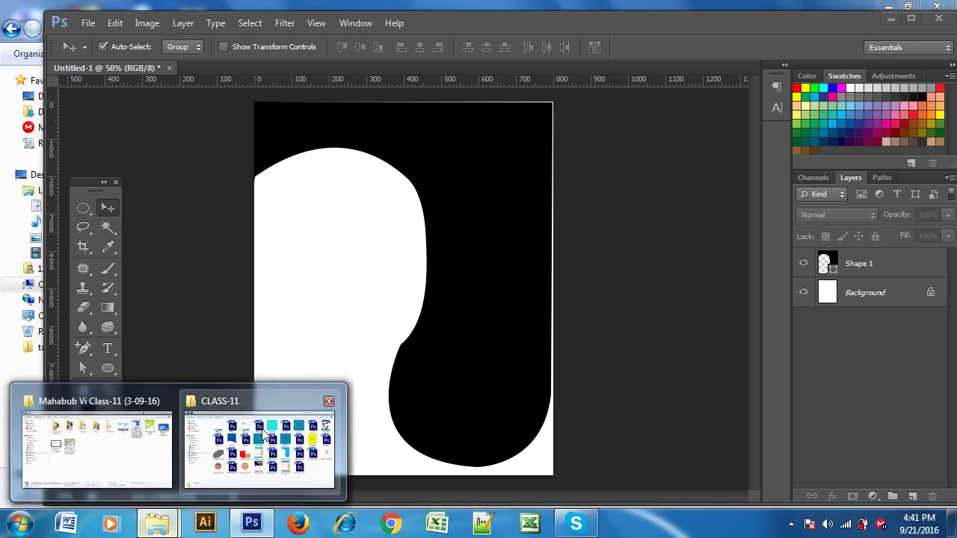
left_click(92, 451)
double_click(723, 109)
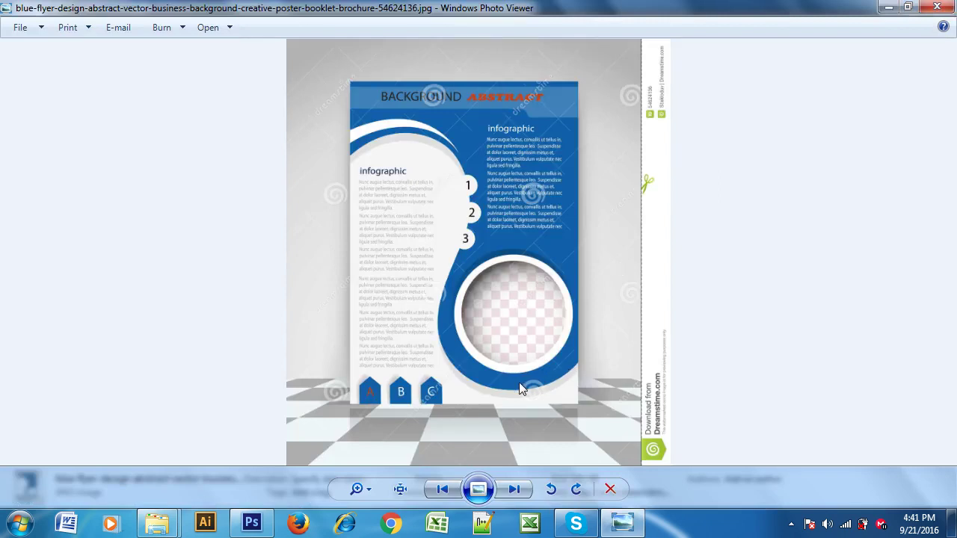
left_click(253, 523)
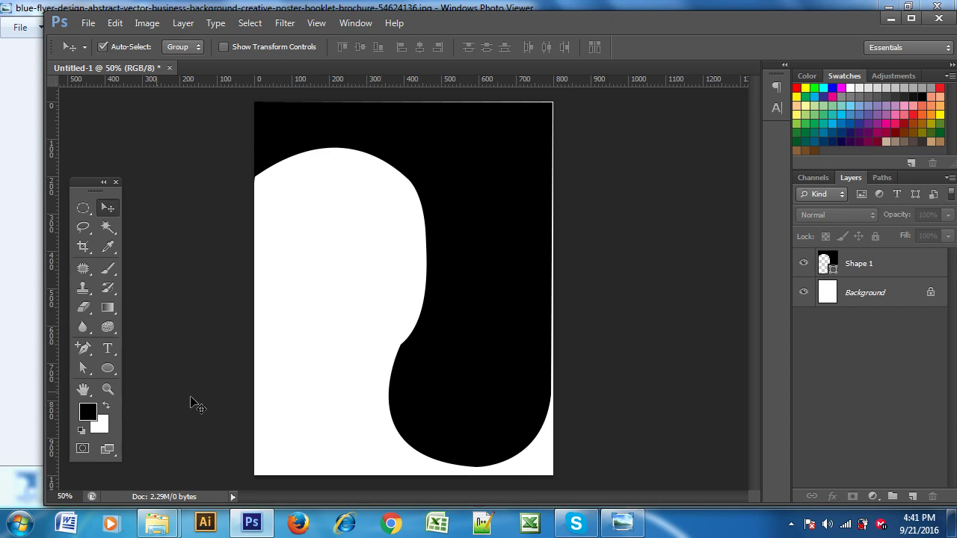
Step: Add an anchor at the cutout's lower bend and zoom and pan to center it
left_click(84, 348)
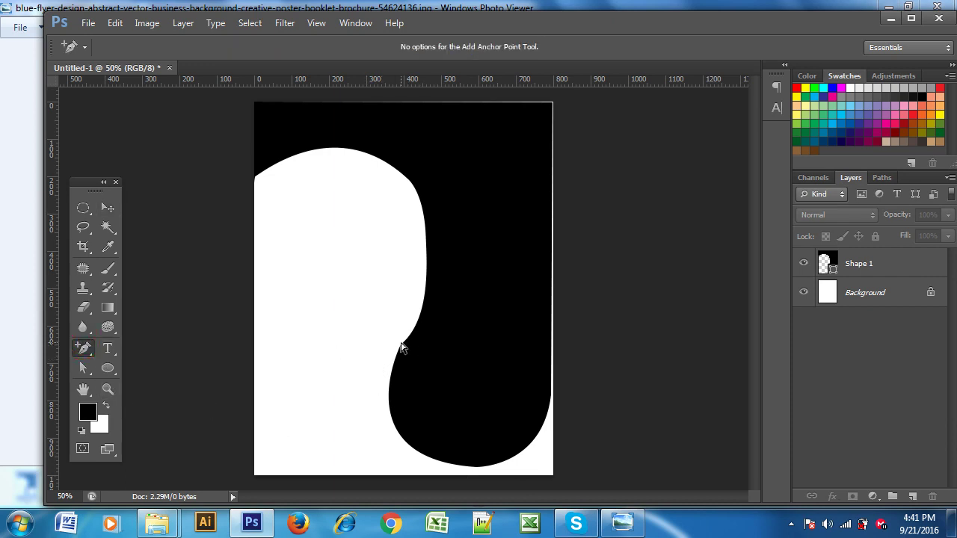
left_click(402, 345)
scroll(431, 349, "up", 2)
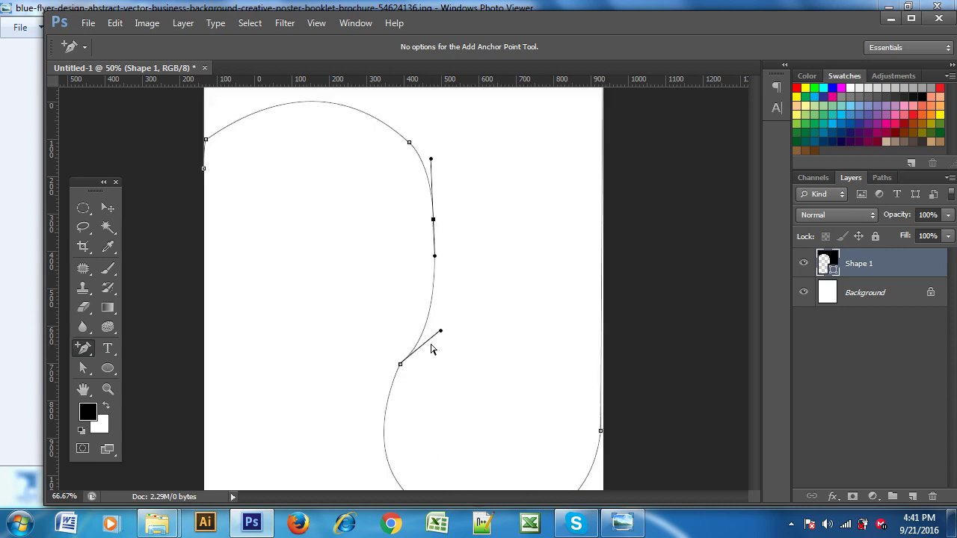
scroll(432, 348, "up", 1)
scroll(465, 220, "down", 5)
scroll(464, 220, "up", 3)
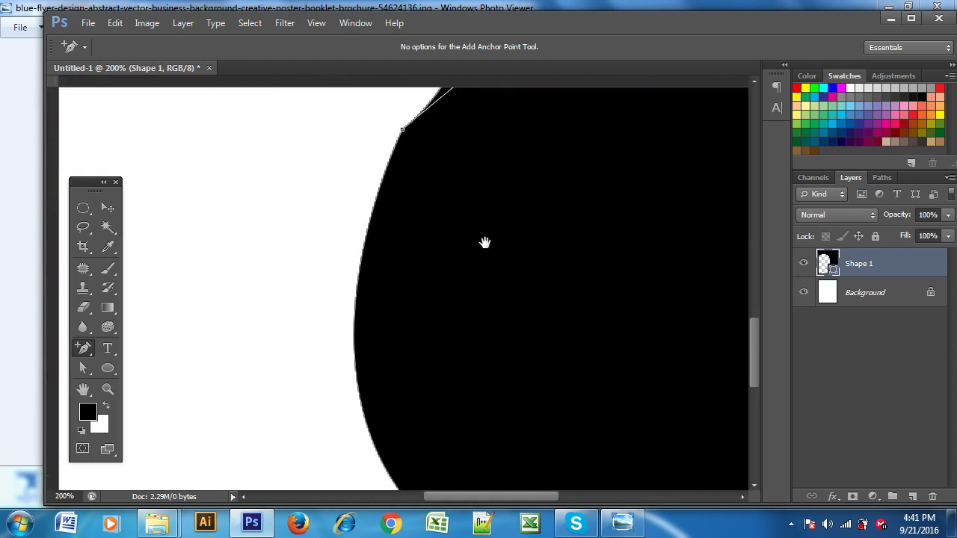
scroll(486, 243, "up", 2)
scroll(489, 207, "down", 4)
key("ctrl+r")
left_click_drag(495, 342, 503, 373)
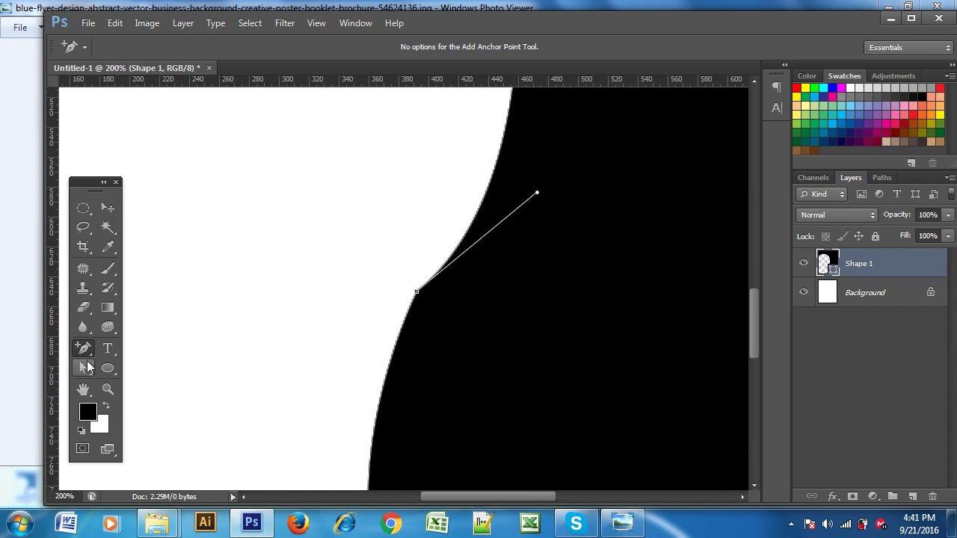
Step: Shorten the upper handle and move the anchor to refine the edge's curve
left_click(83, 367)
left_click_drag(109, 372, 139, 380)
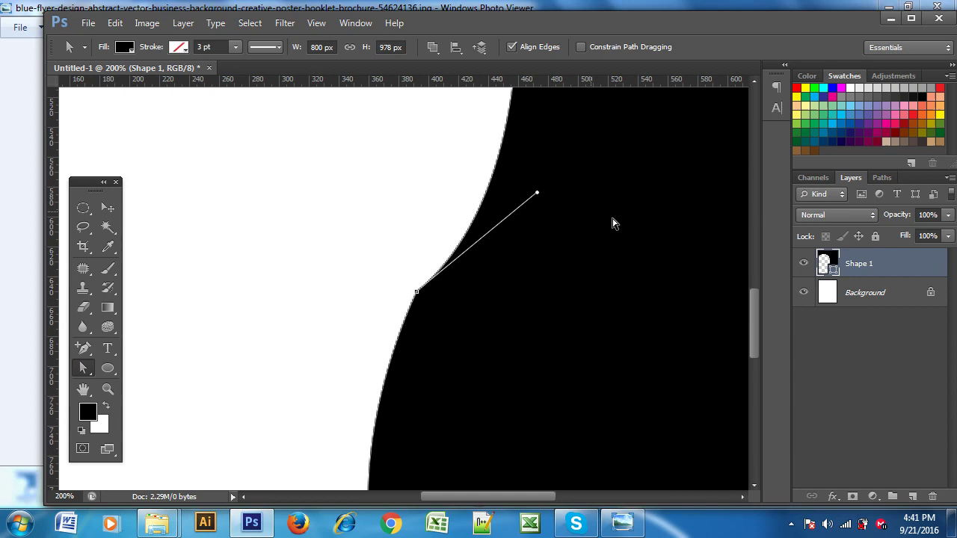
left_click_drag(538, 194, 501, 199)
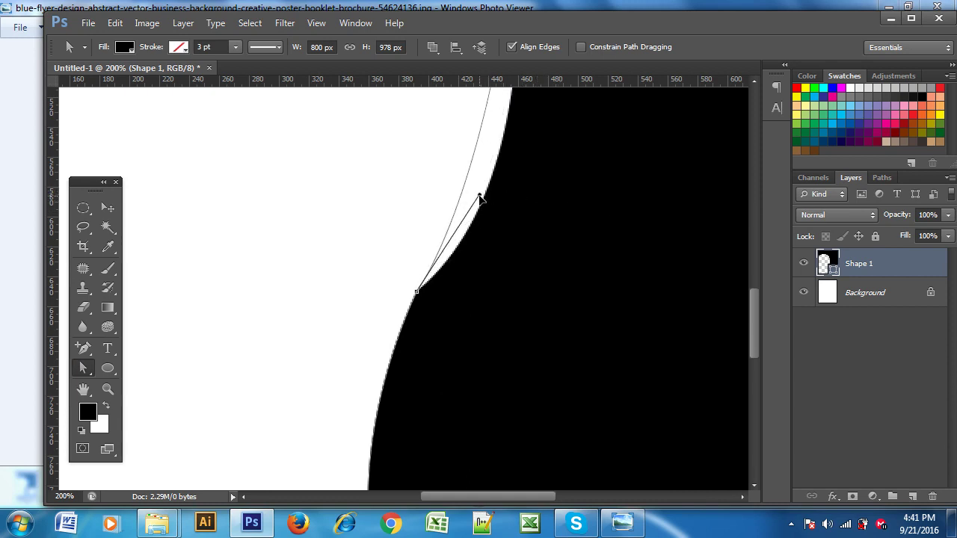
left_click_drag(417, 292, 426, 297)
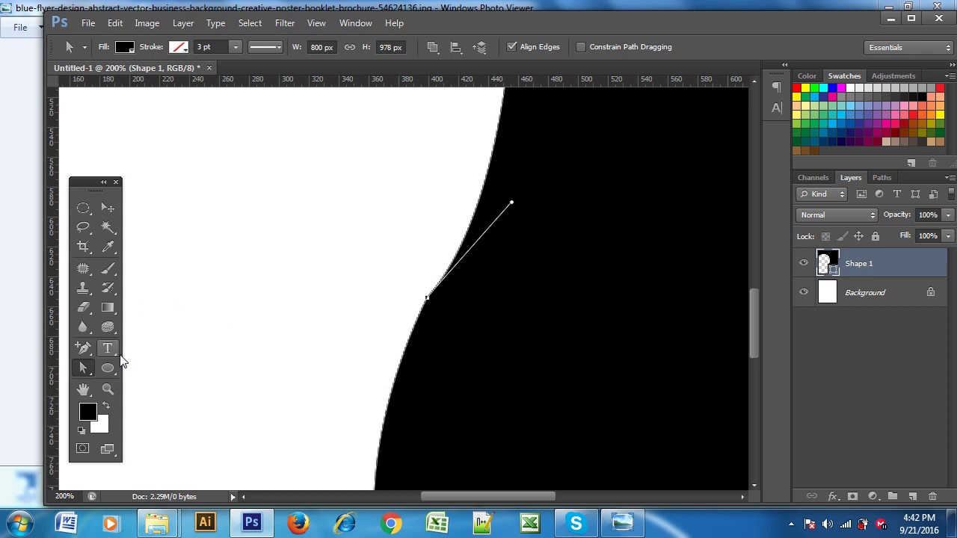
Step: Add another lower-bend anchor, pull its handle and bow the lower curve further left
left_click(83, 348)
left_click(421, 311)
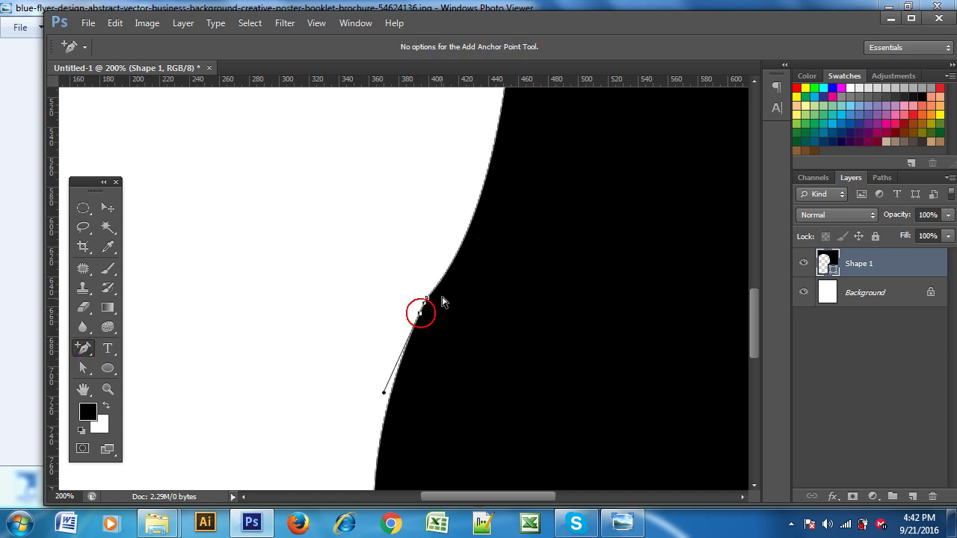
mouse_move(427, 297)
left_mouse_down()
mouse_move(517, 201)
mouse_move(507, 187)
left_mouse_up()
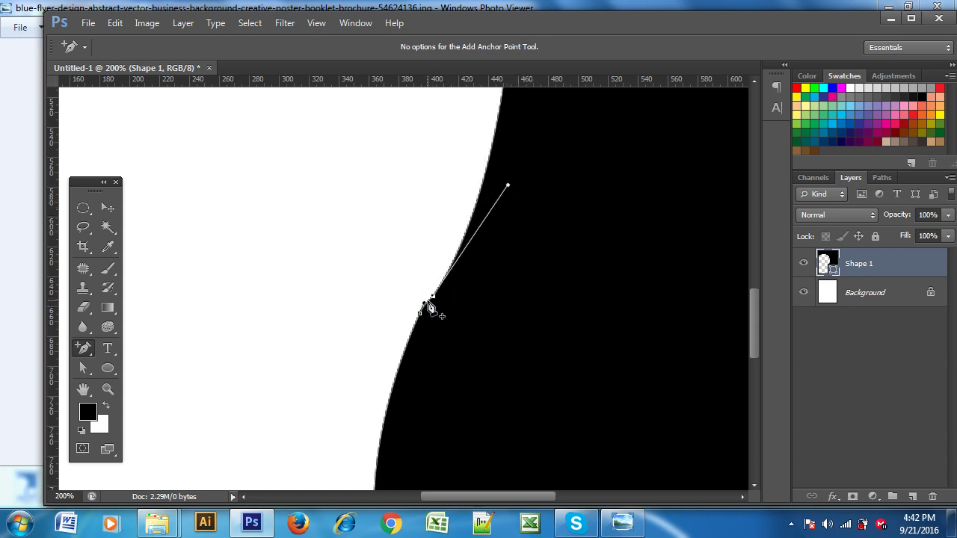
left_click(423, 305)
left_click_drag(424, 305, 432, 307)
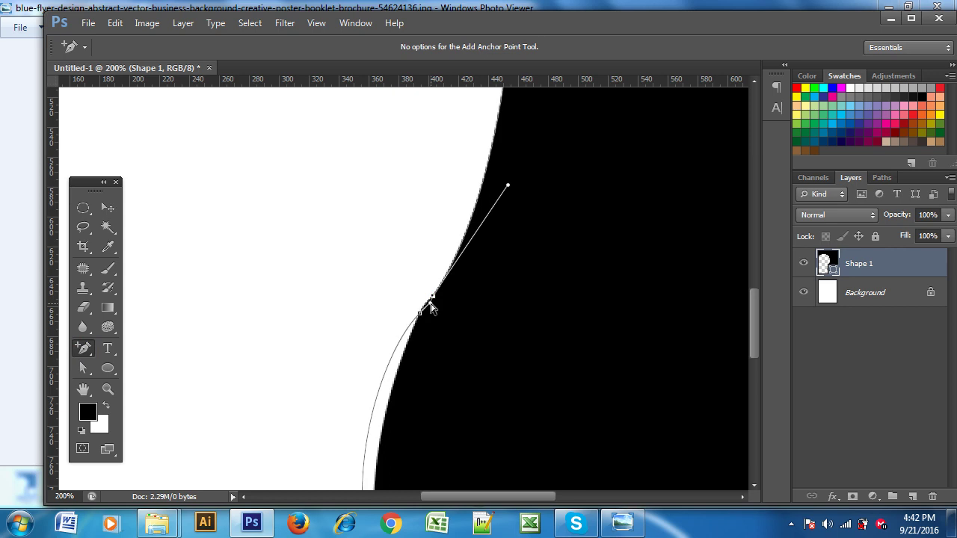
left_click(108, 207)
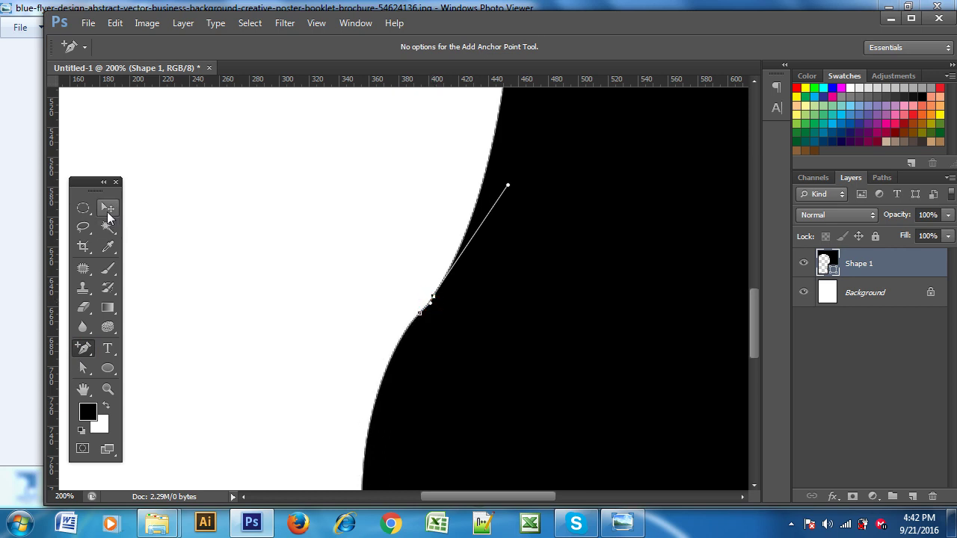
left_click(164, 216)
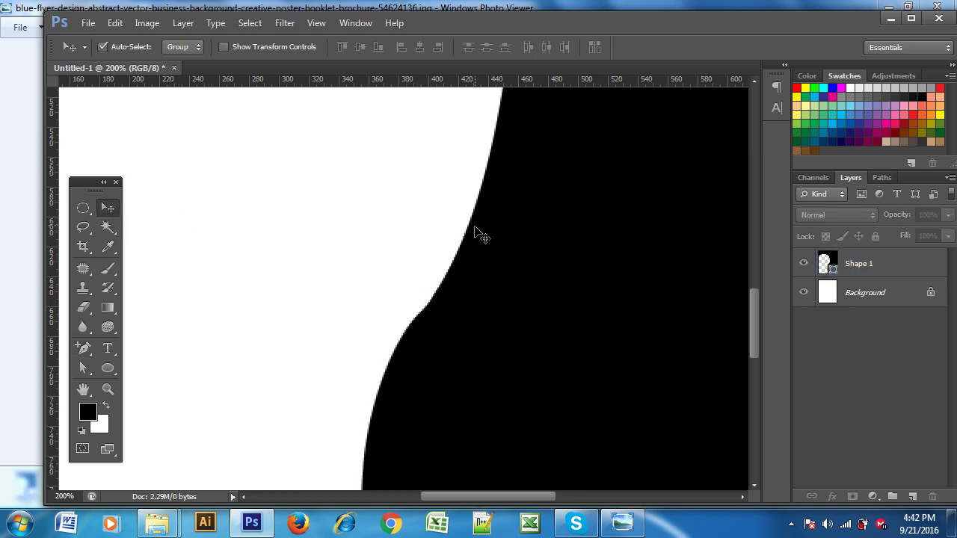
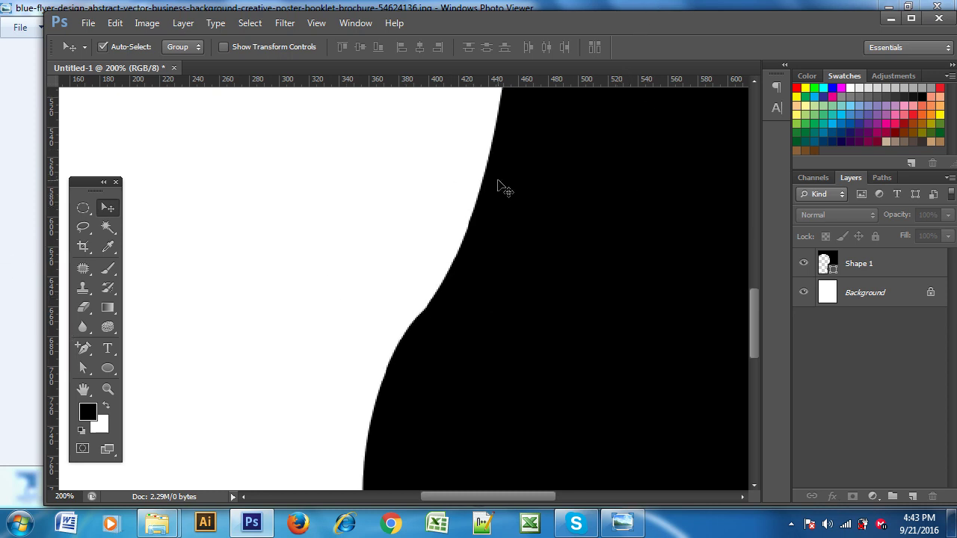
Step: Close the curved-shape Untitled-1 document without saving
key("ctrl+minus")
key("ctrl+minus")
key("ctrl+minus")
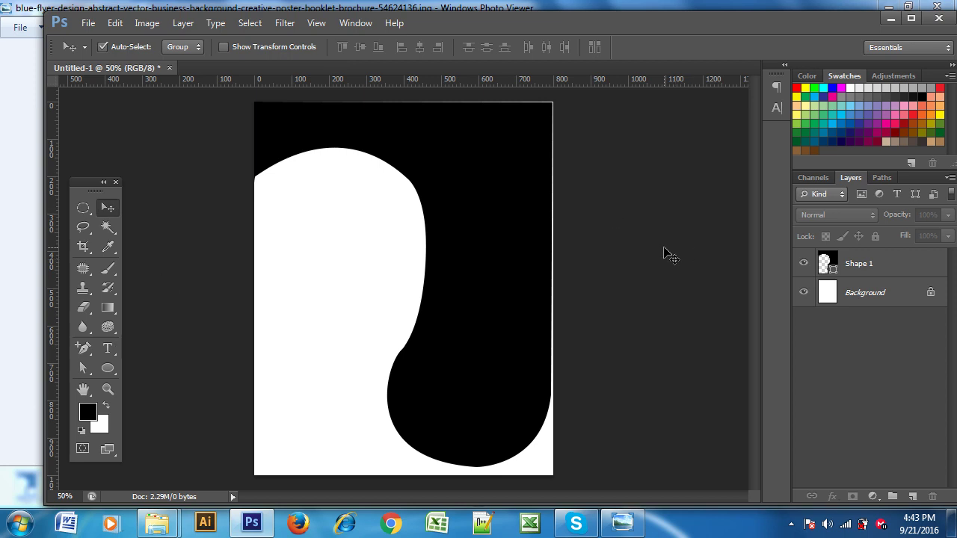
left_click(169, 68)
left_click(483, 211)
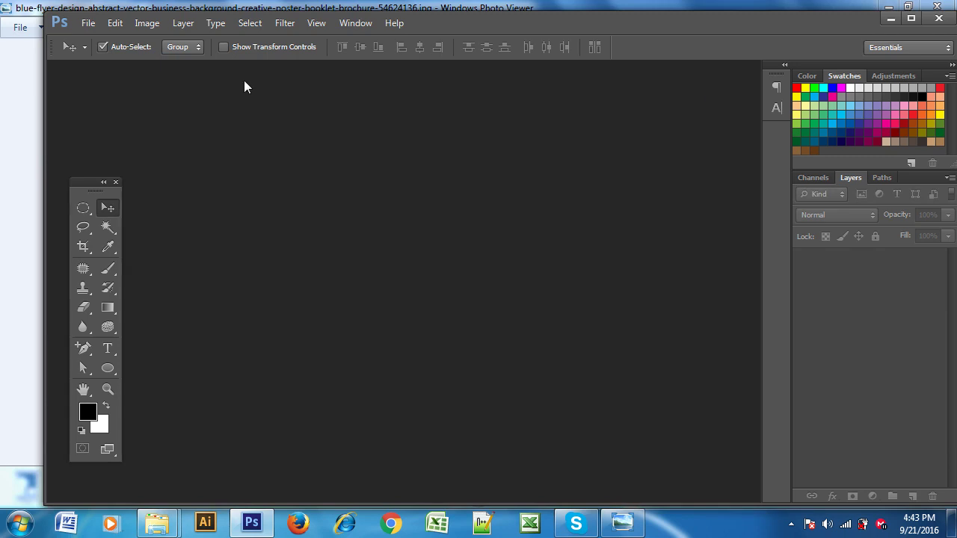
Step: Create a new blank white 1280×720 px document at 72 ppi
left_click(90, 28)
left_click(97, 36)
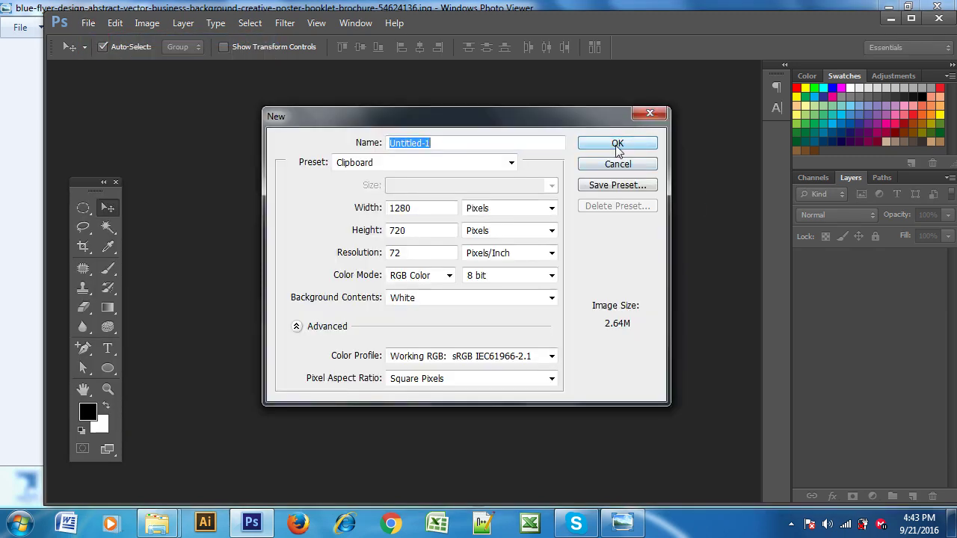
left_click(617, 145)
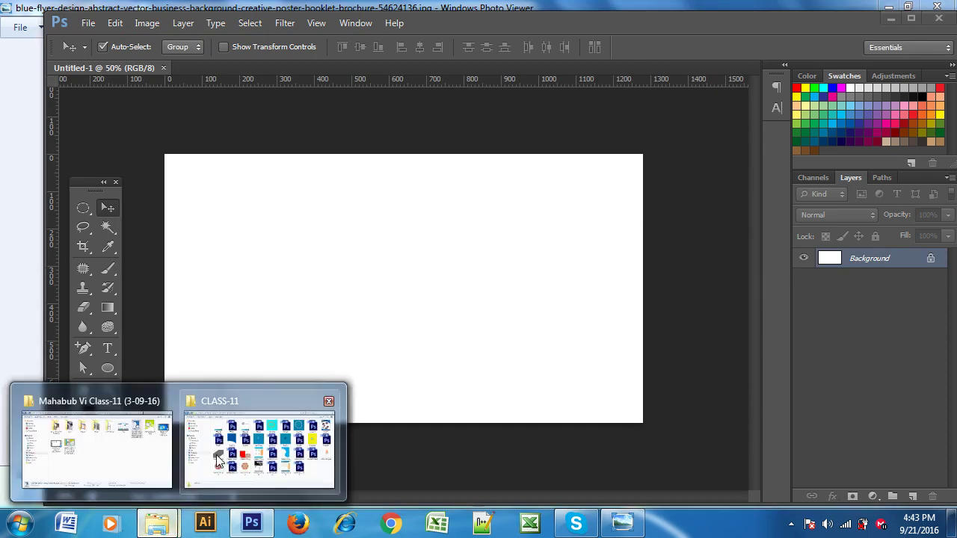
Step: Open the Class-12 folder and view ALL Font Collections as large icons
left_click(135, 448)
left_click(688, 205)
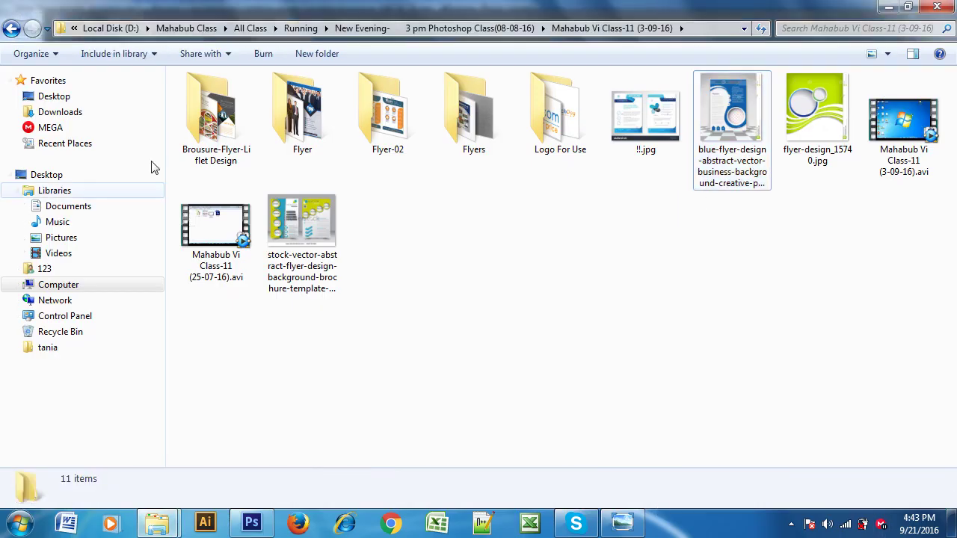
left_click(9, 30)
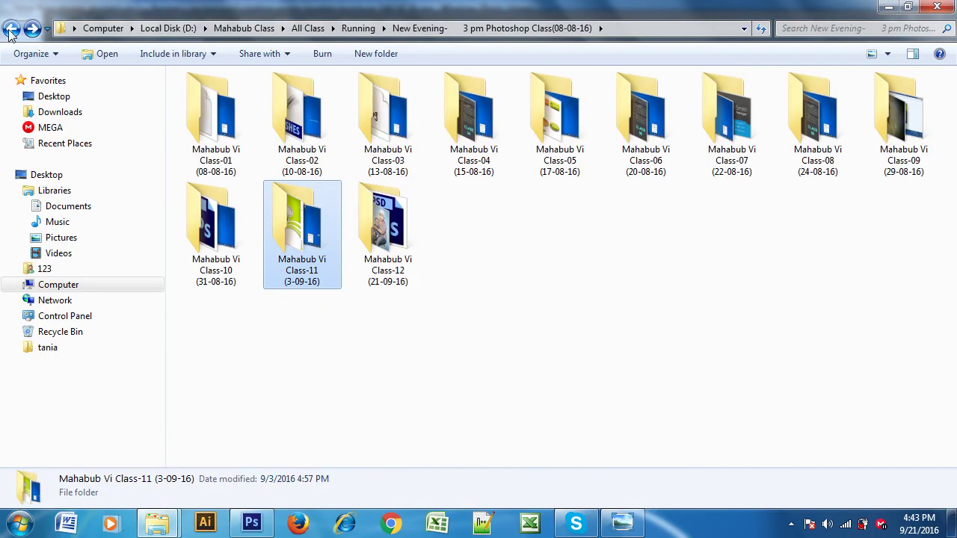
left_click(432, 348)
double_click(390, 239)
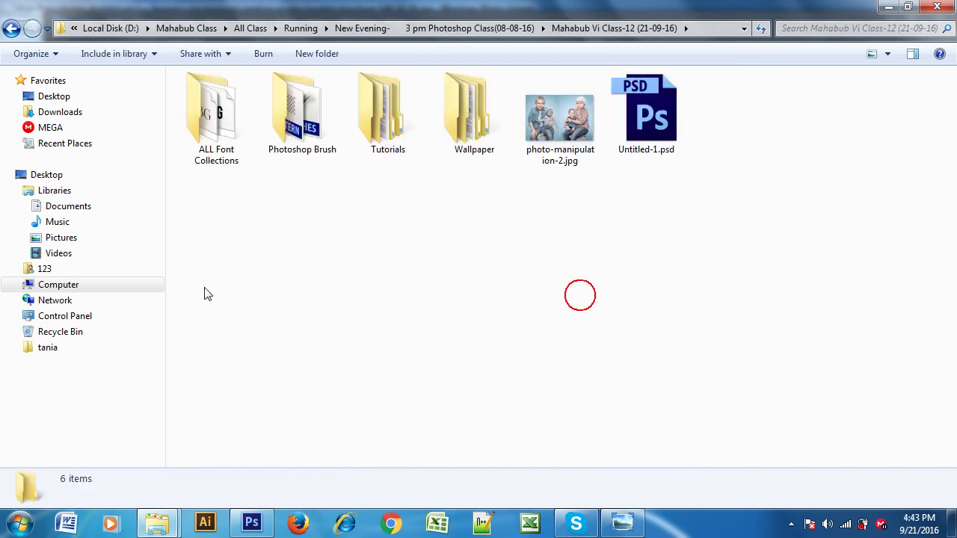
double_click(216, 112)
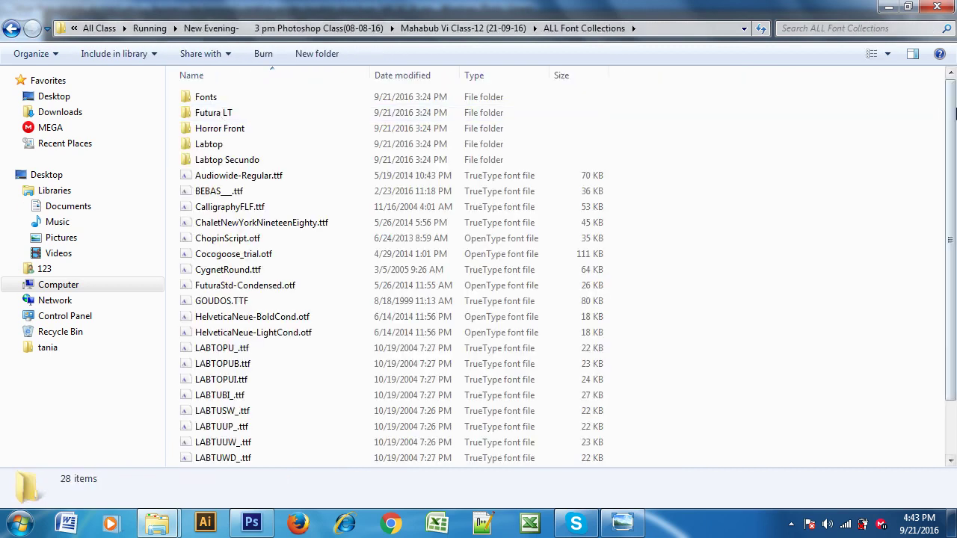
left_click(887, 54)
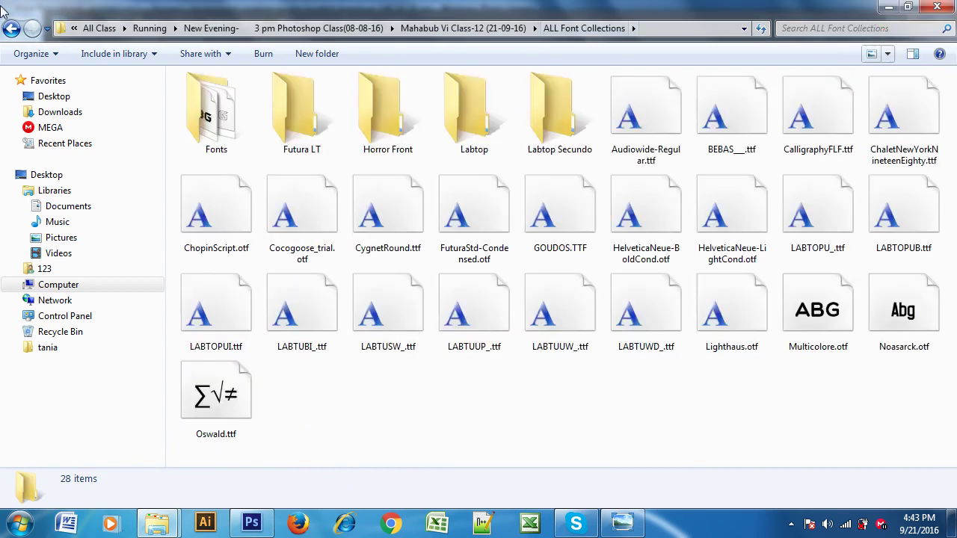
Step: Browse the Photoshop Brush folder with a different view, then return to Class-12
left_click(11, 28)
left_click(454, 329)
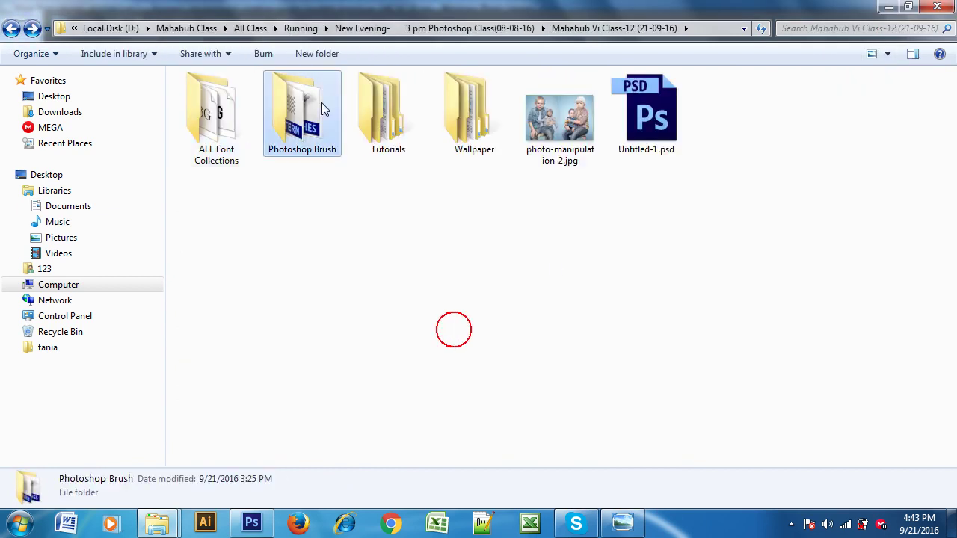
double_click(322, 109)
left_click(887, 55)
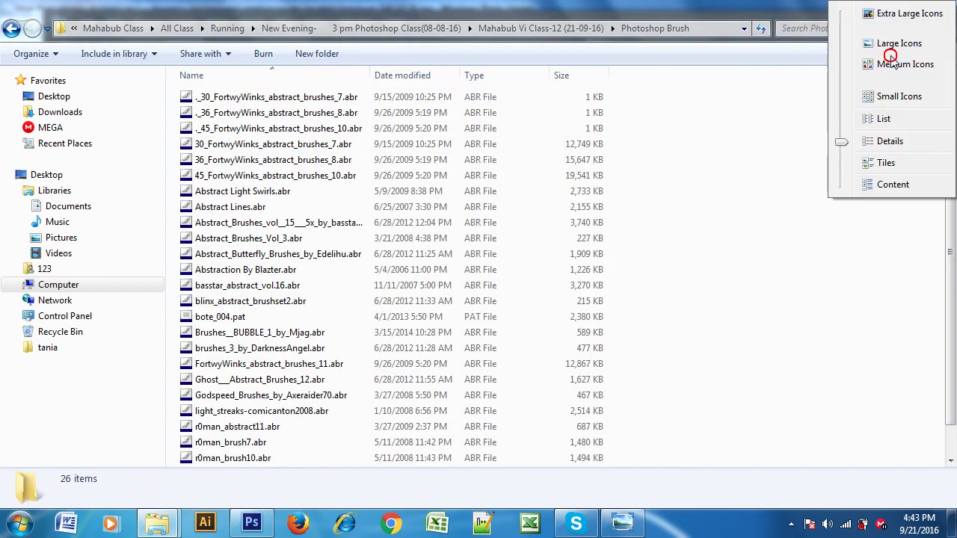
left_click(11, 28)
left_click(434, 257)
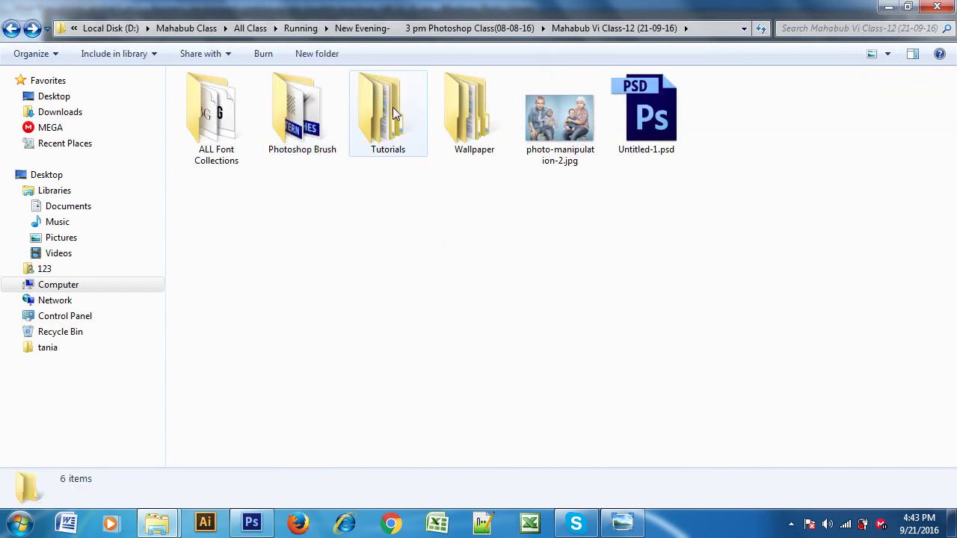
Step: Open Tutorials > Eye Colour Change and play the eye colour tutorial video
left_click(284, 124)
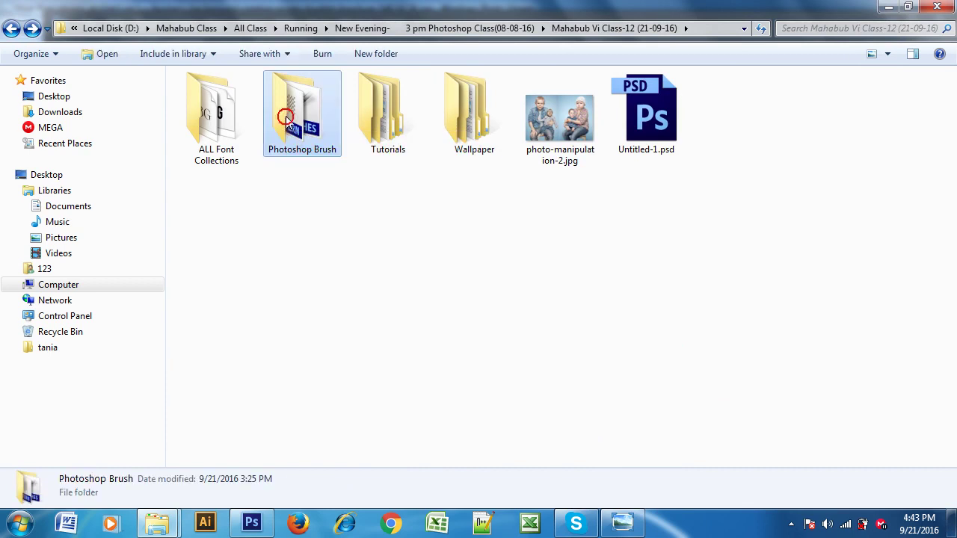
left_click(452, 222)
double_click(369, 111)
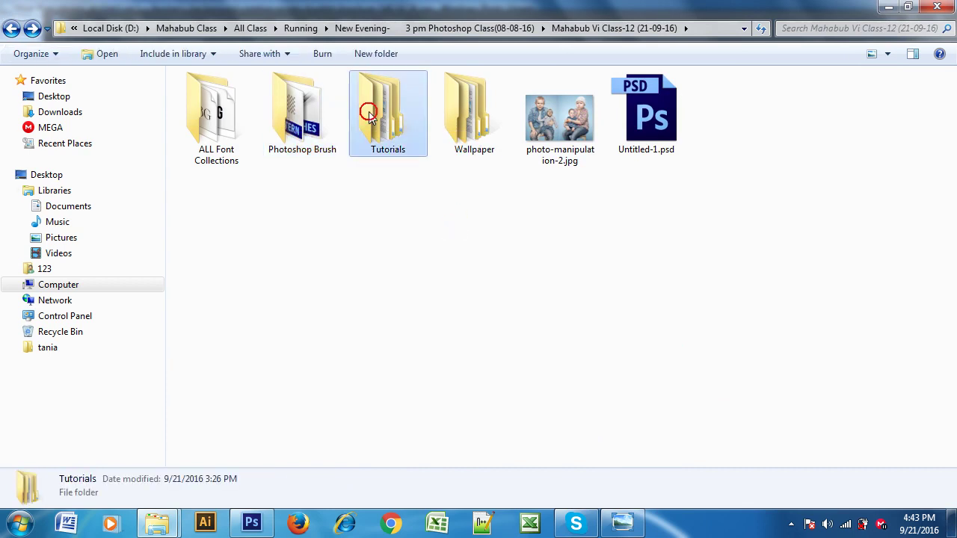
left_click(346, 313)
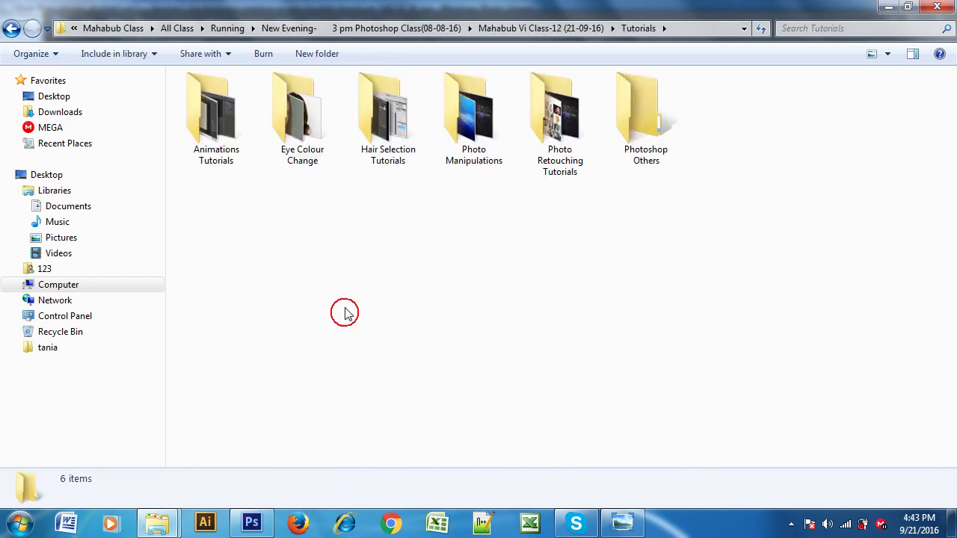
double_click(302, 112)
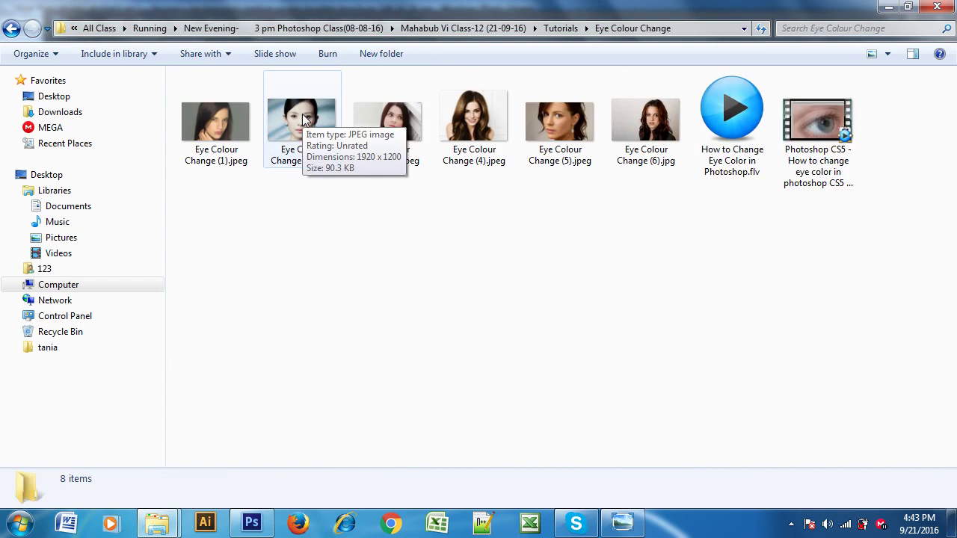
left_click(711, 321)
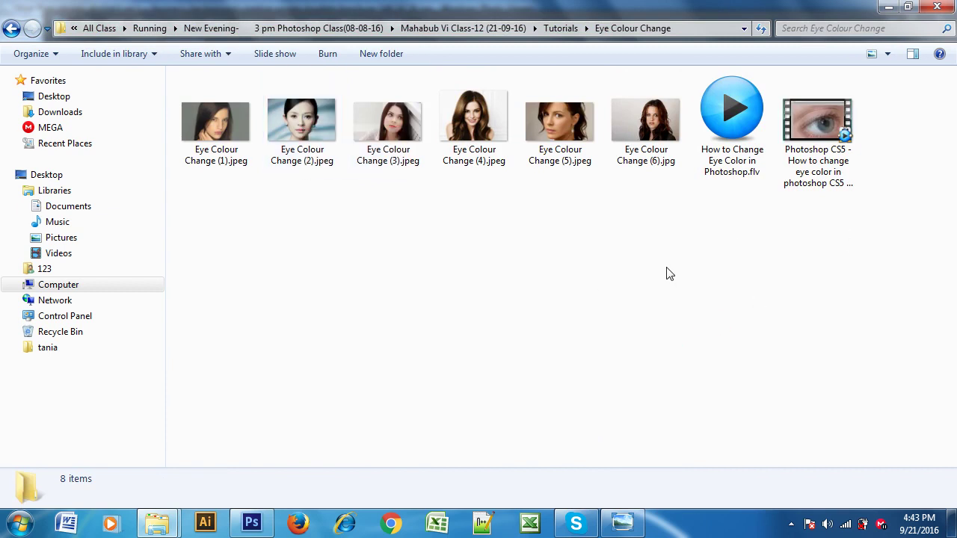
mouse_move(732, 127)
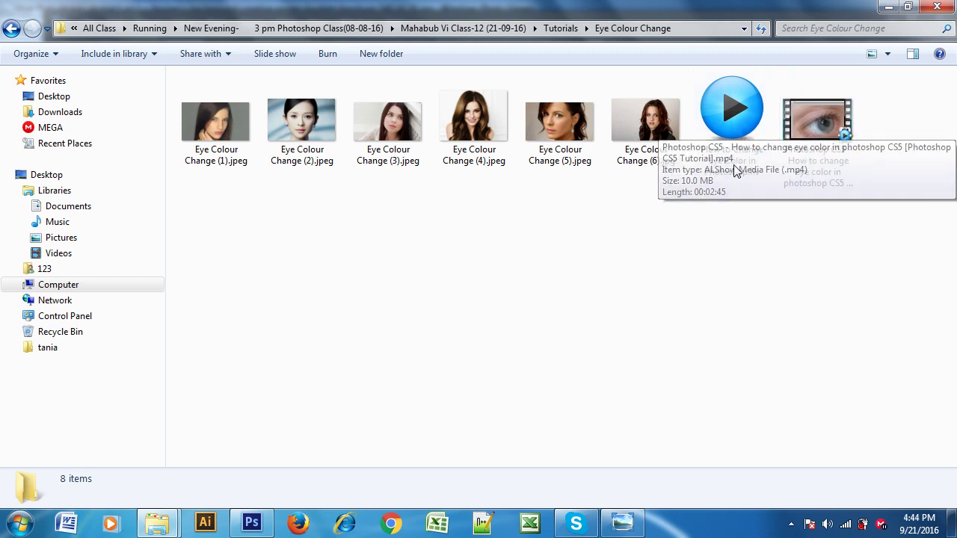
left_click(735, 112)
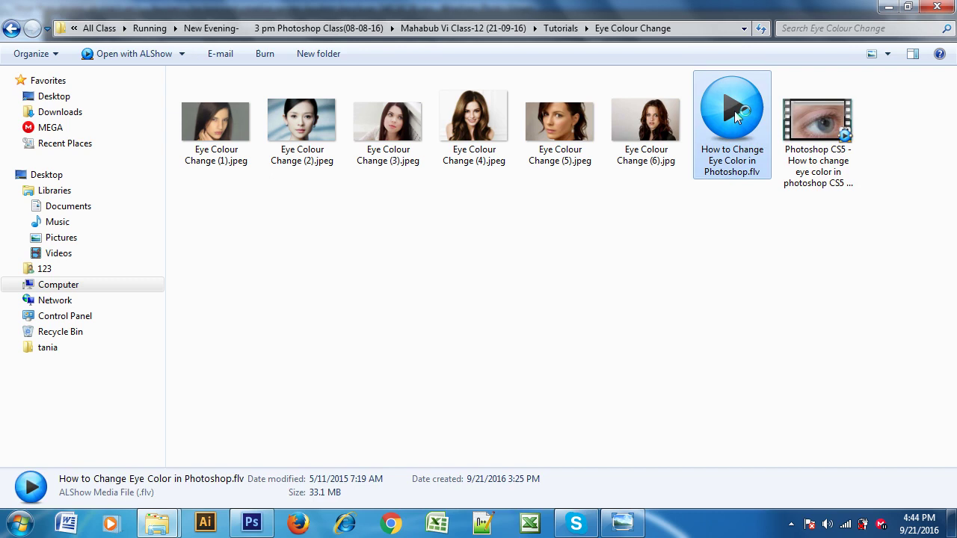
double_click(735, 112)
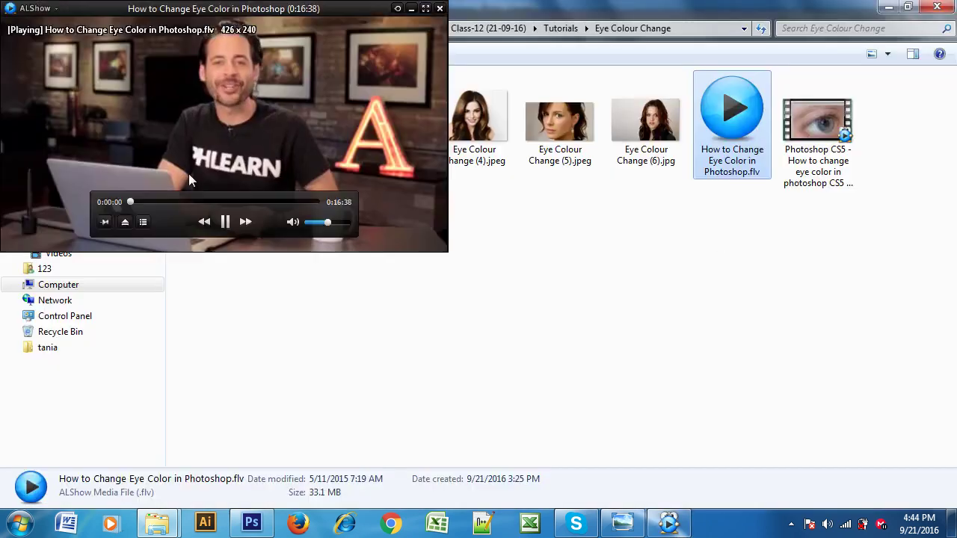
Step: Skim the eye colour video ahead to about eleven minutes and pause it
left_click_drag(151, 202, 177, 202)
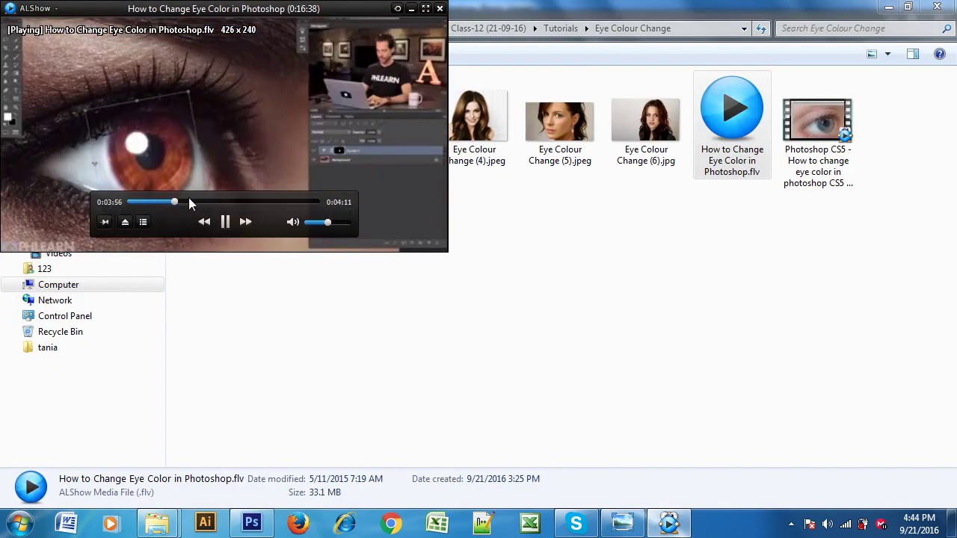
left_click(204, 199)
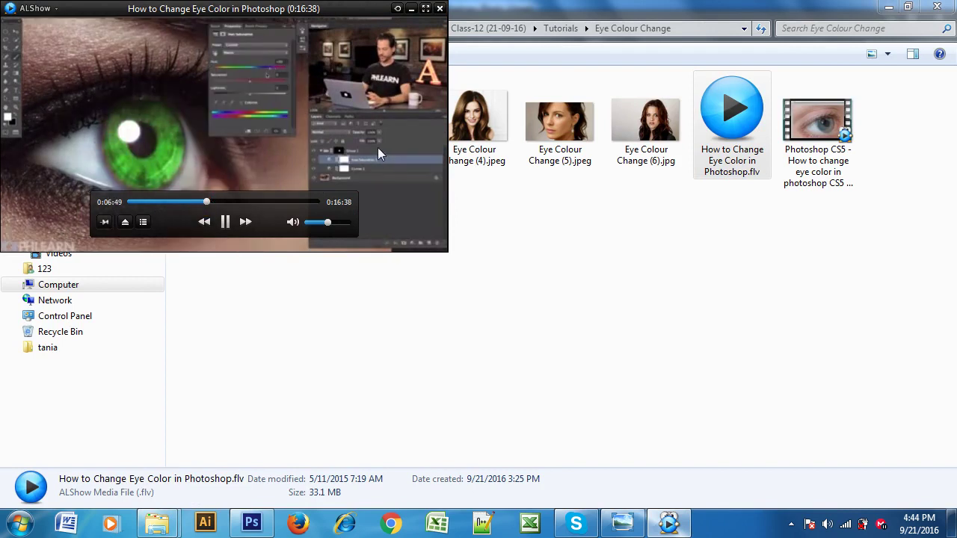
left_click(223, 202)
left_click_drag(247, 207, 286, 207)
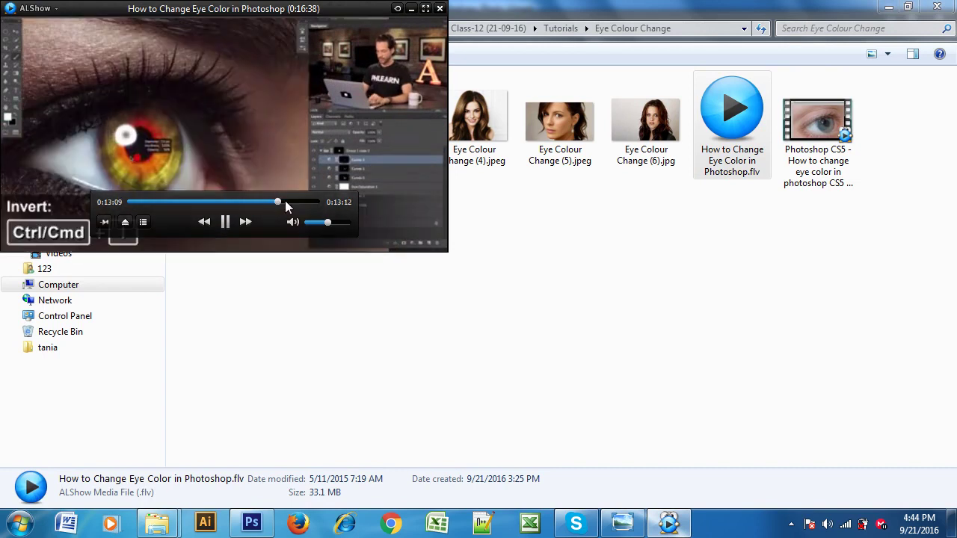
left_click(225, 221)
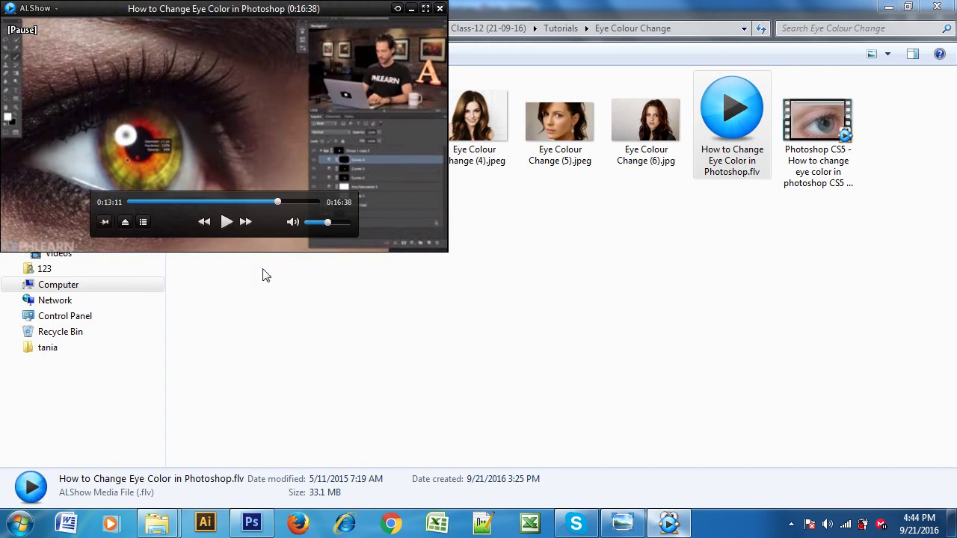
Step: Move the player window aside, close it, and return to Tutorials
left_click_drag(296, 8, 422, 63)
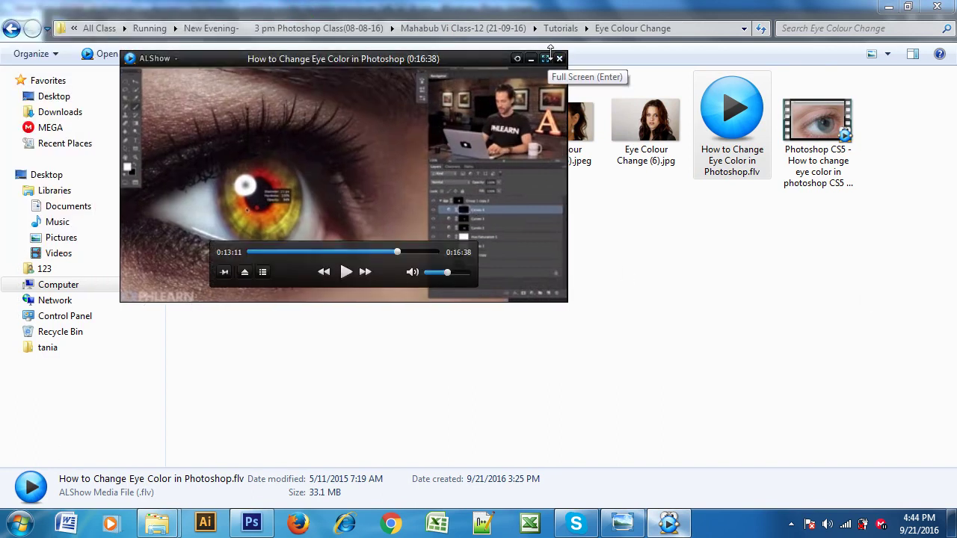
left_click(559, 58)
left_click(523, 456)
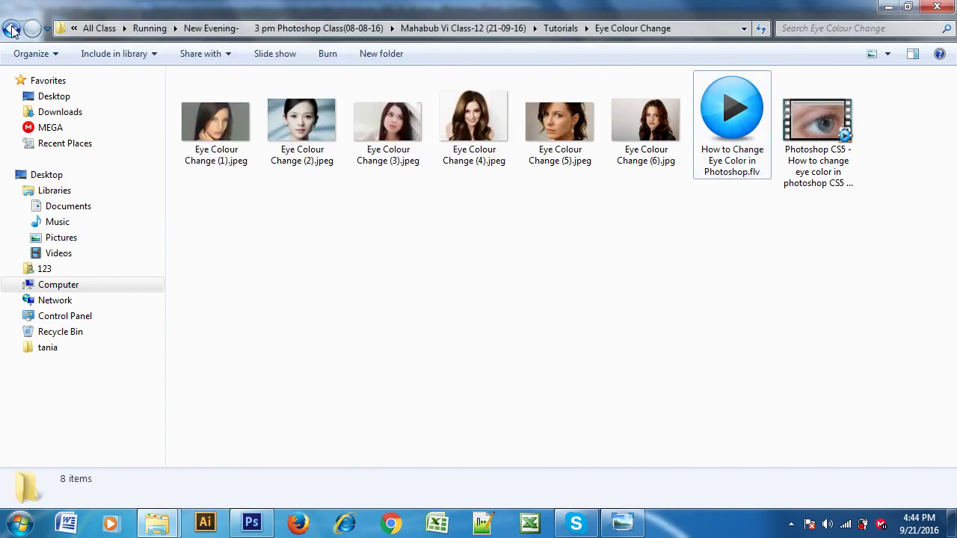
left_click(11, 29)
Step: Open Hair Selection Tutorials and play the advanced hair selections video
left_click(673, 315)
left_click(402, 124)
double_click(401, 124)
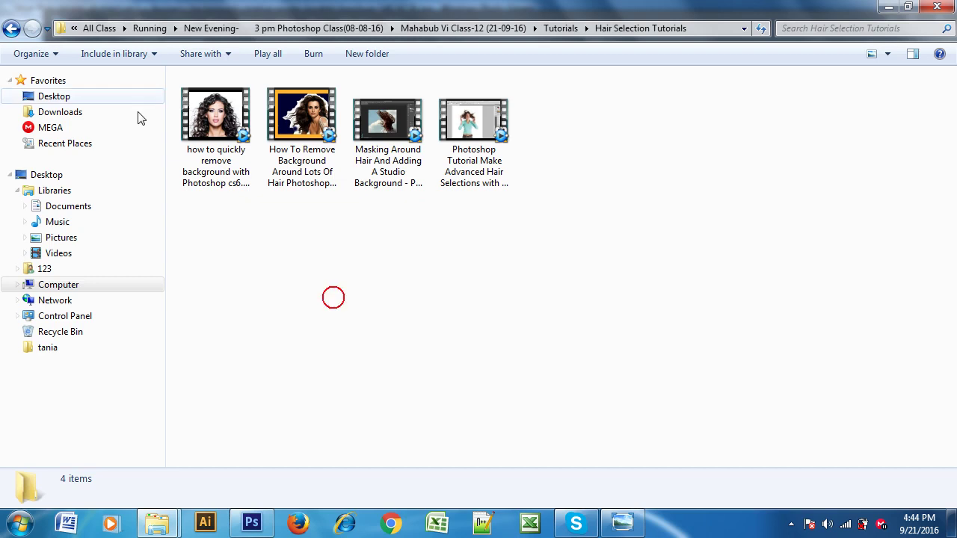
double_click(476, 137)
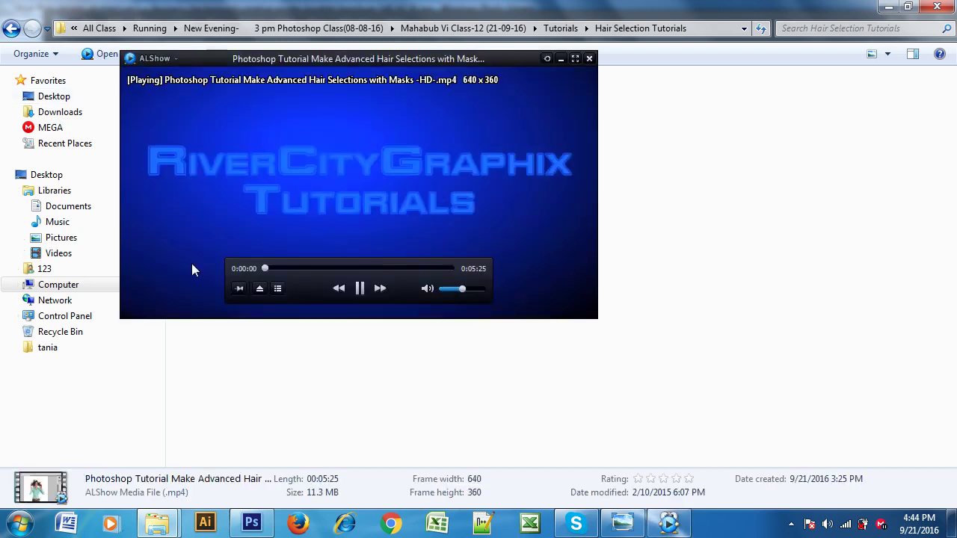
Step: Skip the hair selection video to about four minutes, reposition the player, and close it
left_click_drag(276, 269, 344, 270)
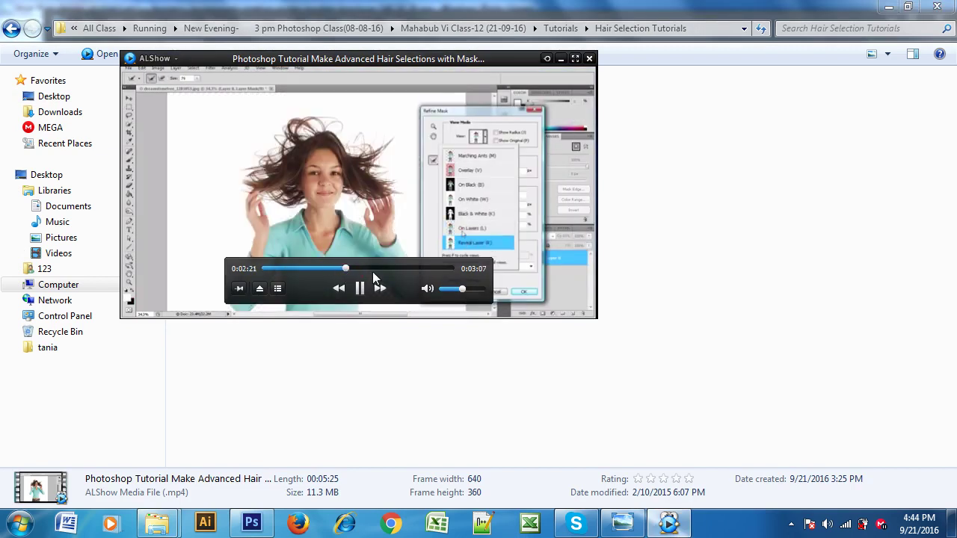
left_click_drag(371, 269, 404, 268)
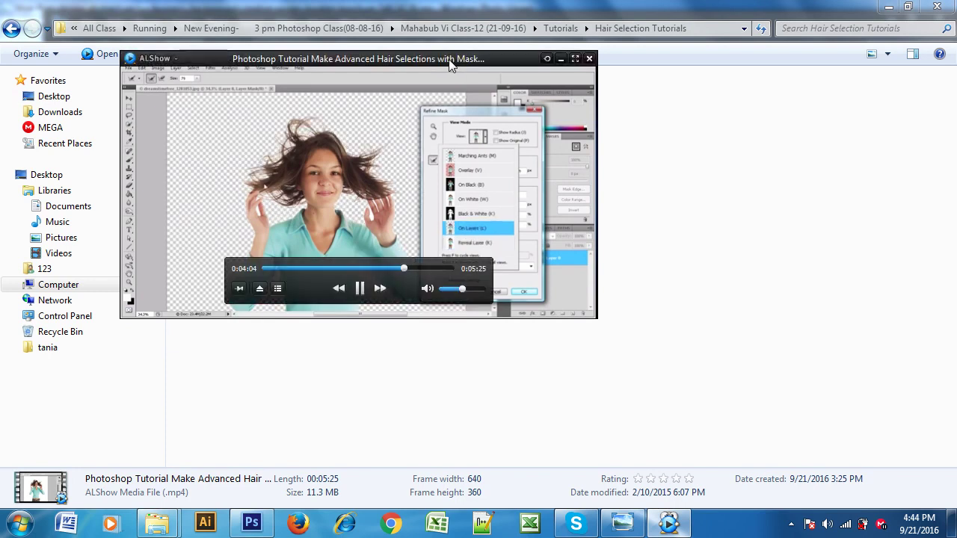
left_click_drag(454, 61, 593, 100)
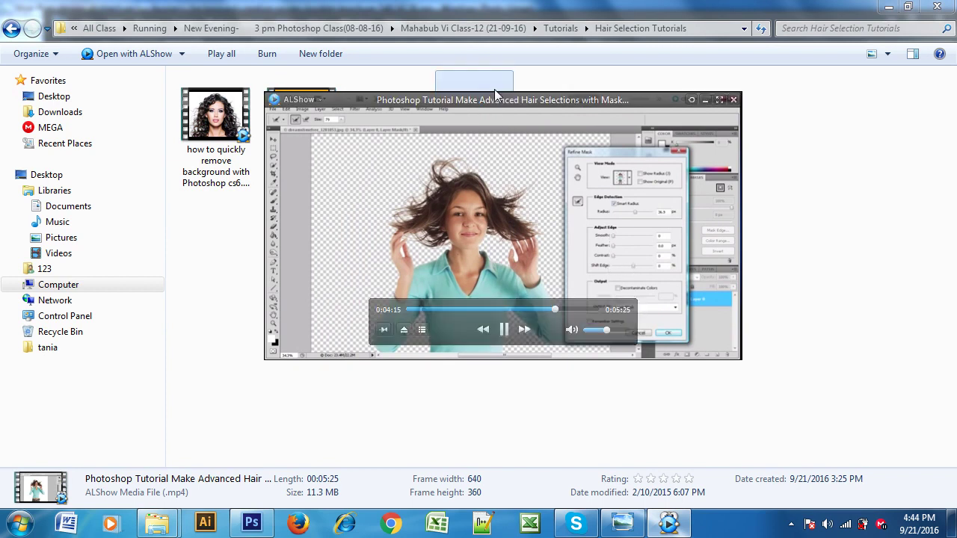
left_click_drag(490, 97, 559, 194)
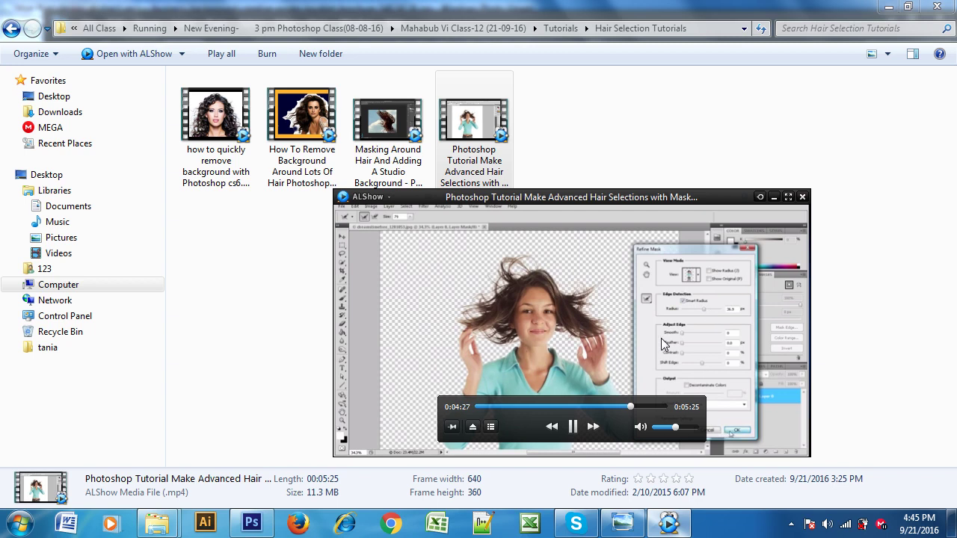
left_click(802, 198)
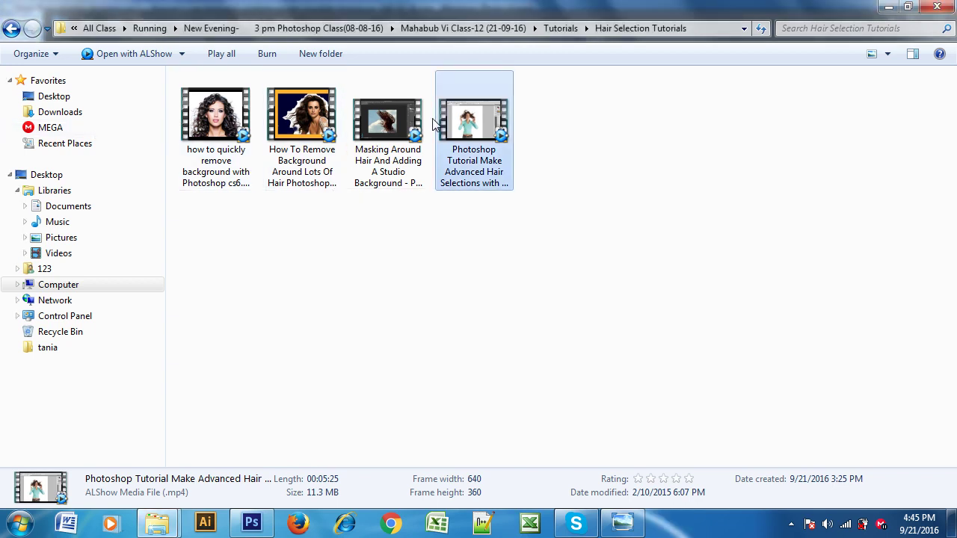
Step: Return to Tutorials, open Photo Manipulations, and scroll to its bottom row of videos
left_click(410, 364)
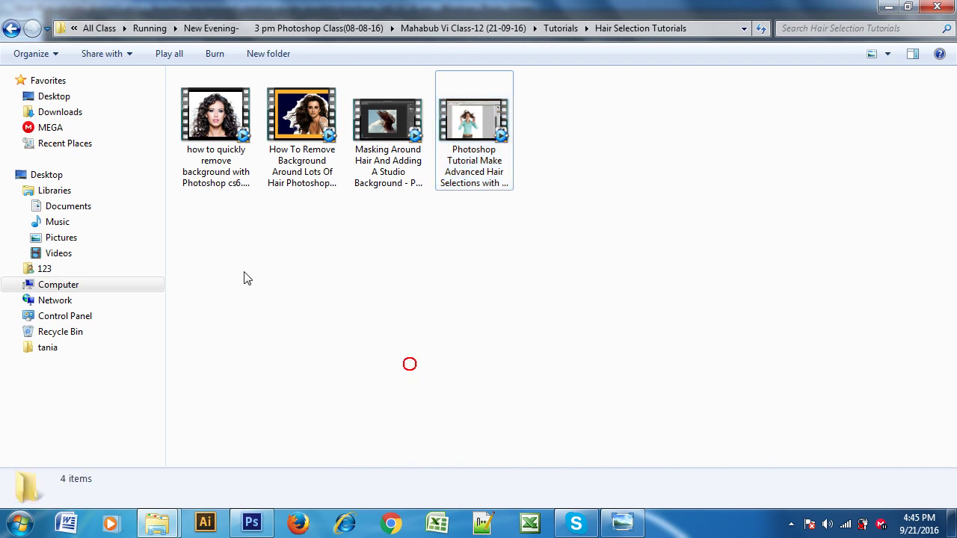
left_click(11, 30)
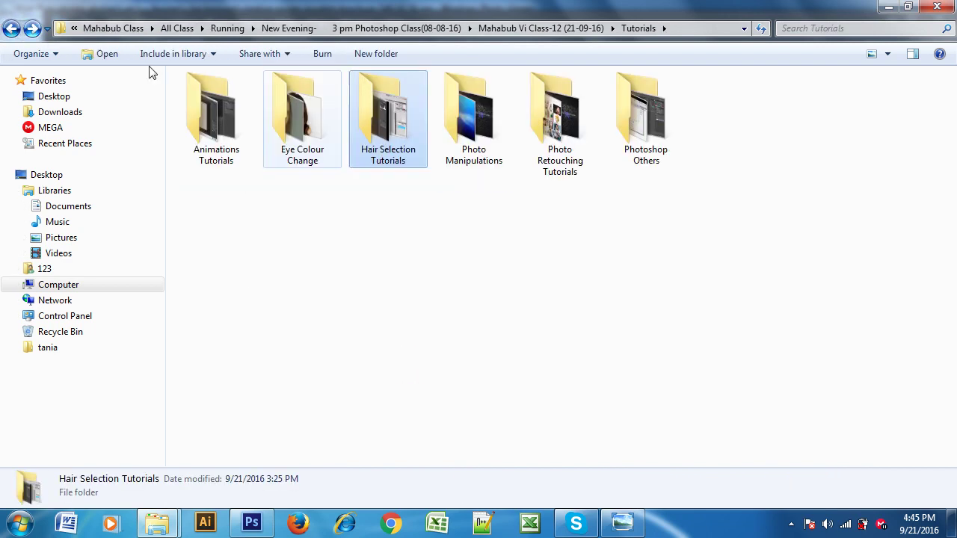
double_click(466, 104)
mouse_move(954, 112)
left_mouse_down()
mouse_move(954, 198)
mouse_move(949, 91)
left_mouse_up()
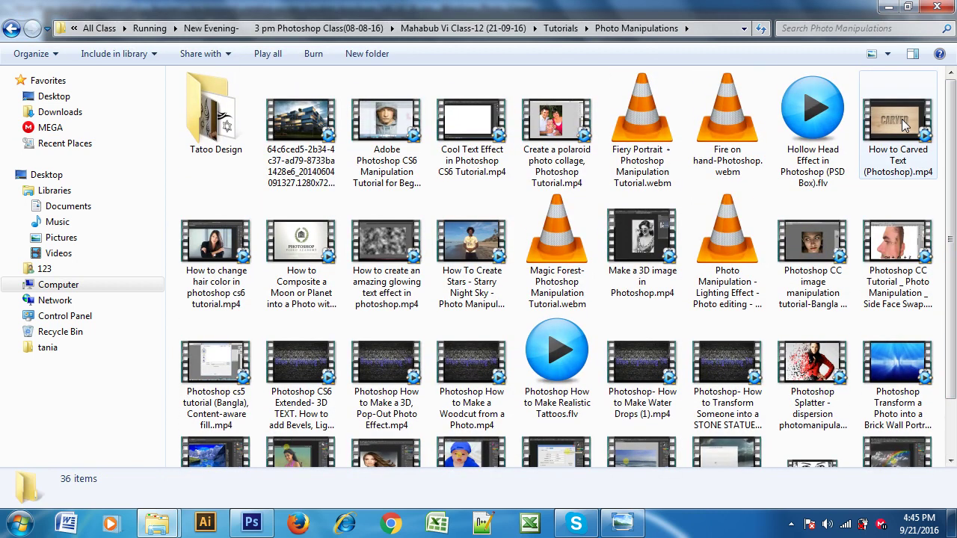
mouse_move(897, 131)
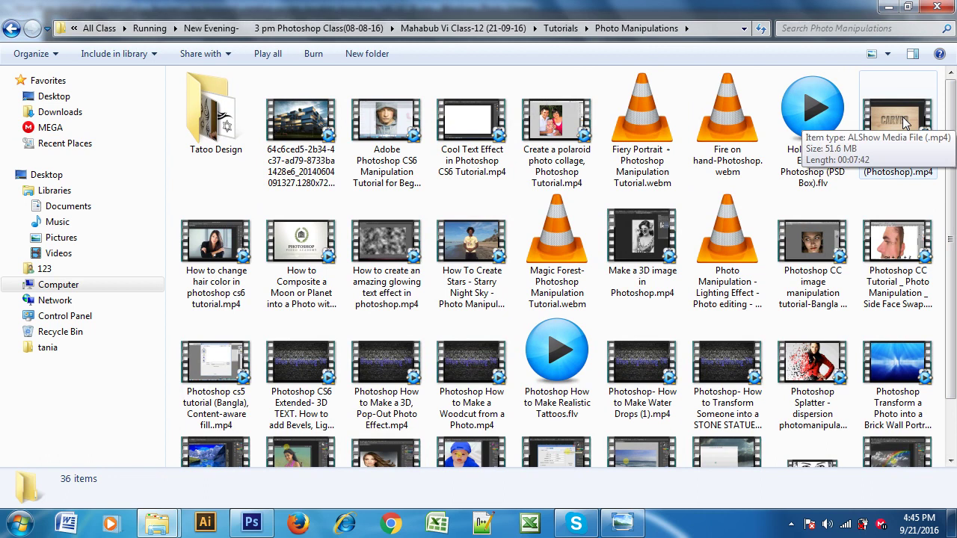
scroll(784, 274, "down", 1)
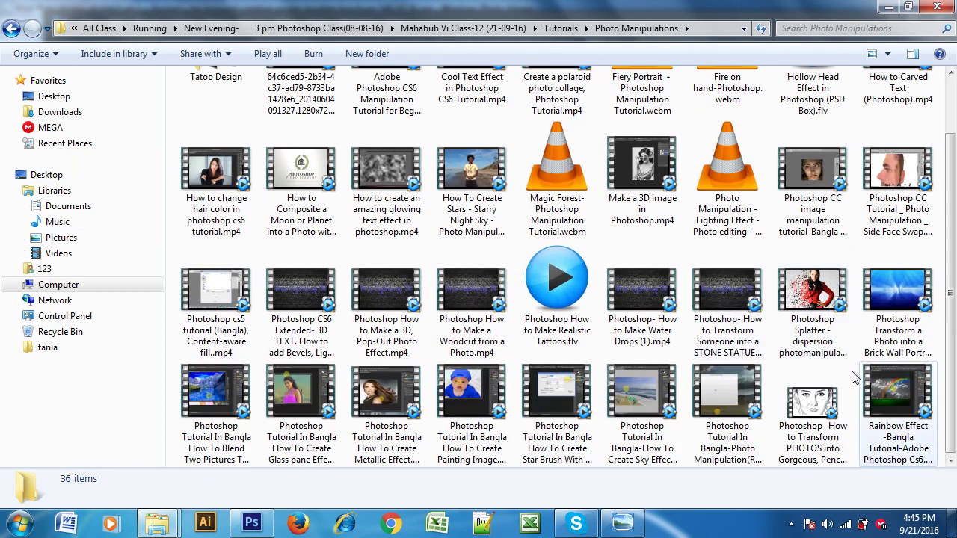
double_click(794, 403)
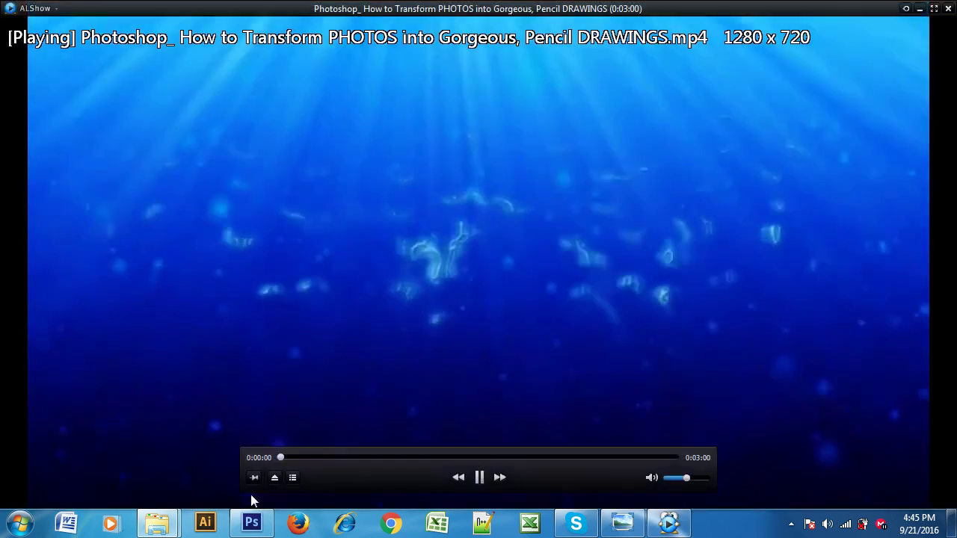
left_click(308, 457)
left_click(330, 457)
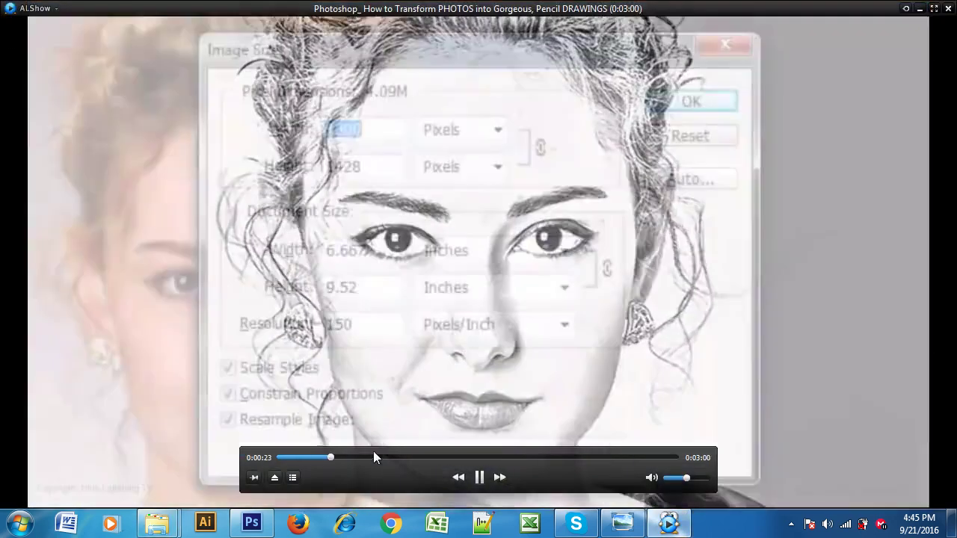
left_click(378, 457)
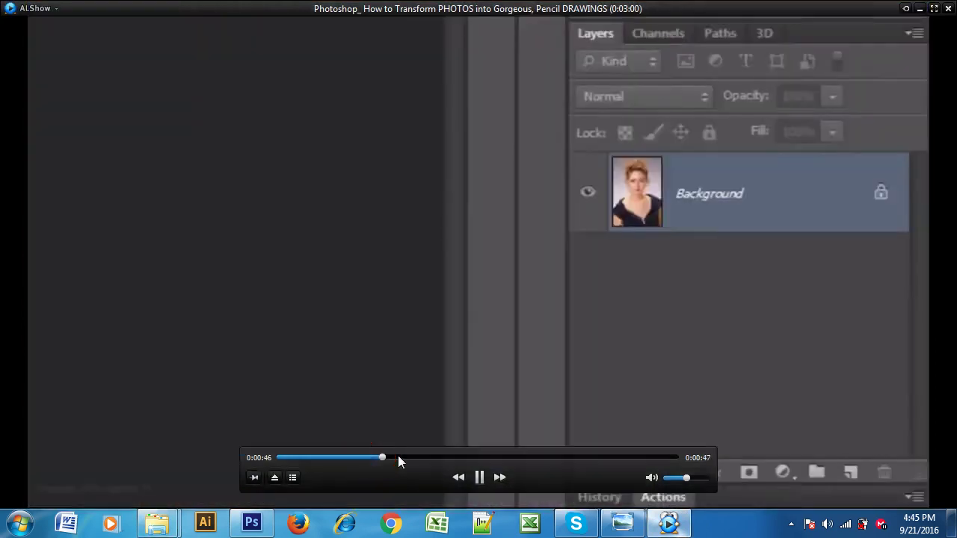
left_click(406, 457)
left_click(438, 457)
left_click(470, 456)
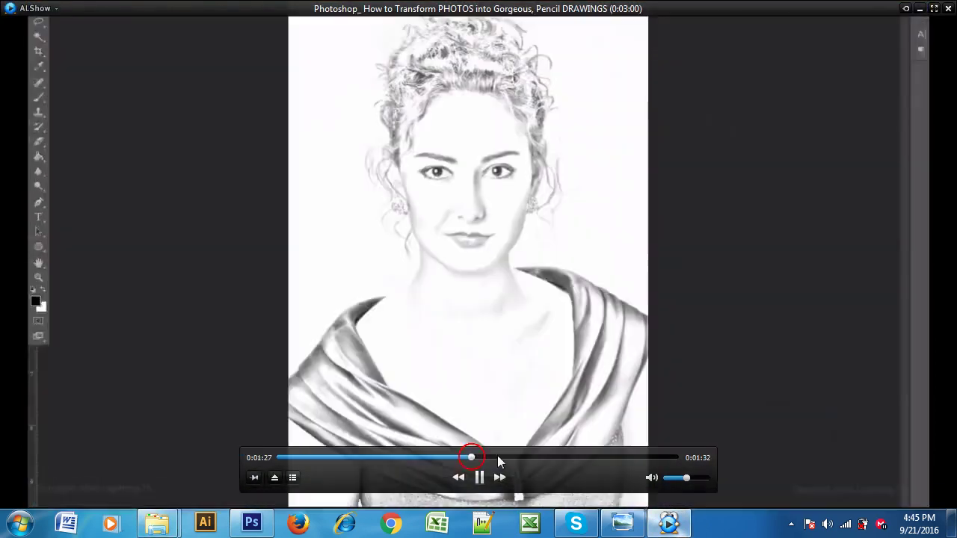
left_click(502, 456)
left_click(540, 456)
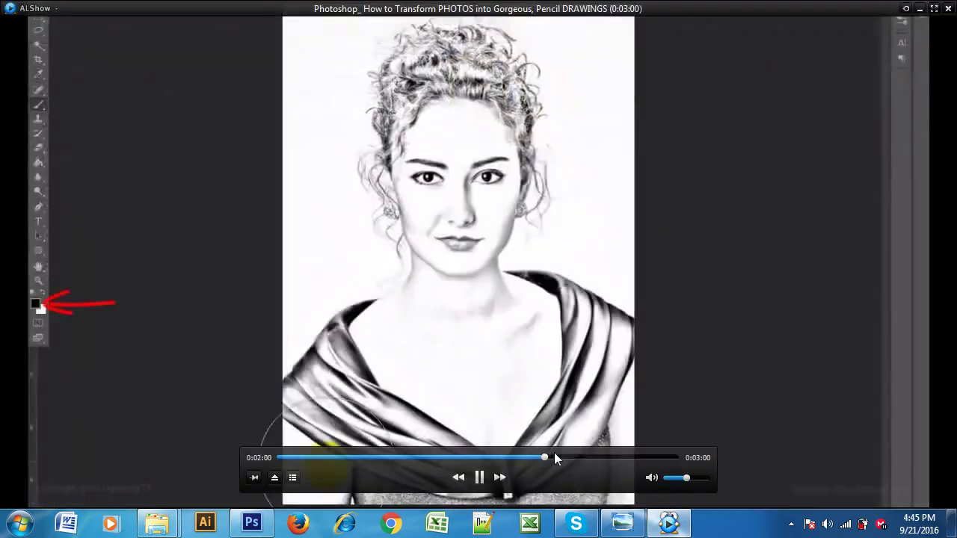
left_click_drag(556, 458, 661, 467)
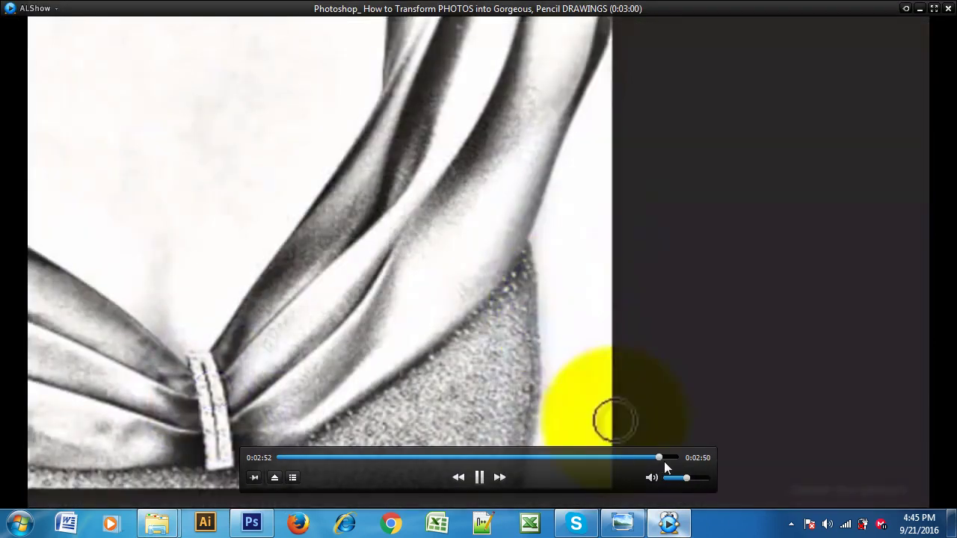
left_click(667, 457)
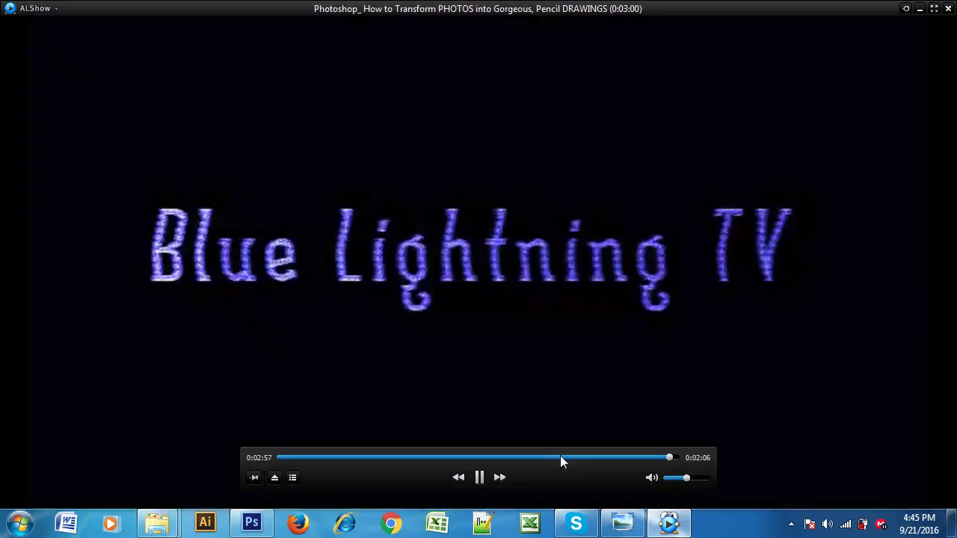
left_click(560, 458)
left_click(599, 457)
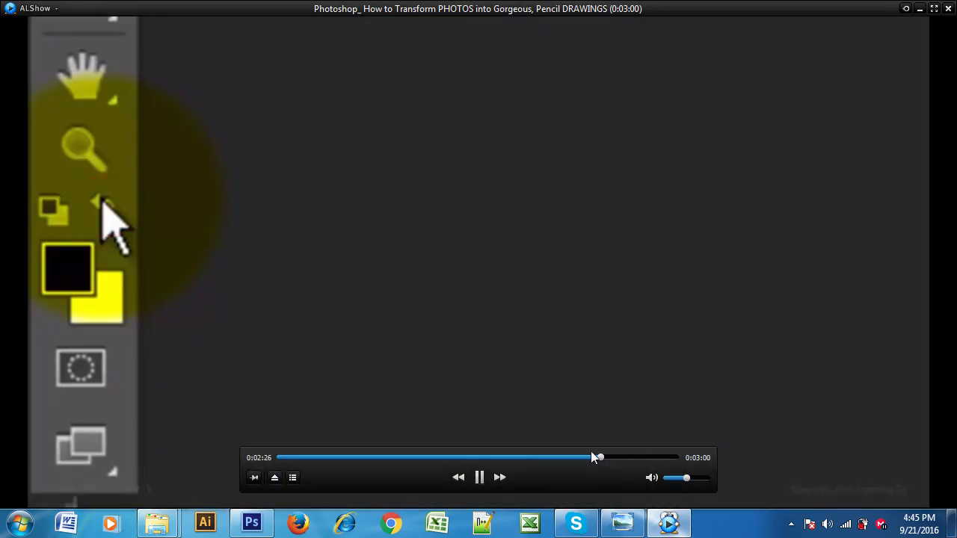
left_click(556, 457)
left_click(593, 457)
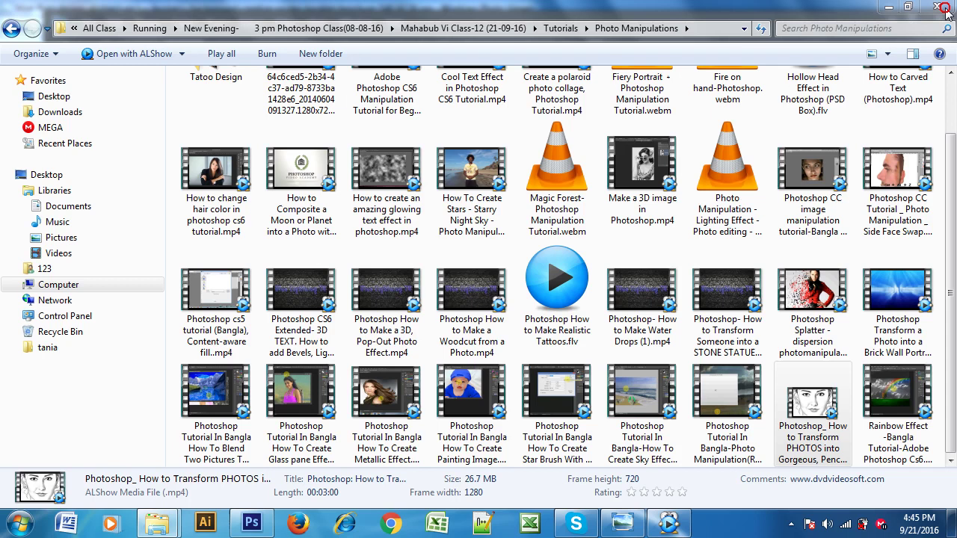
left_click(947, 8)
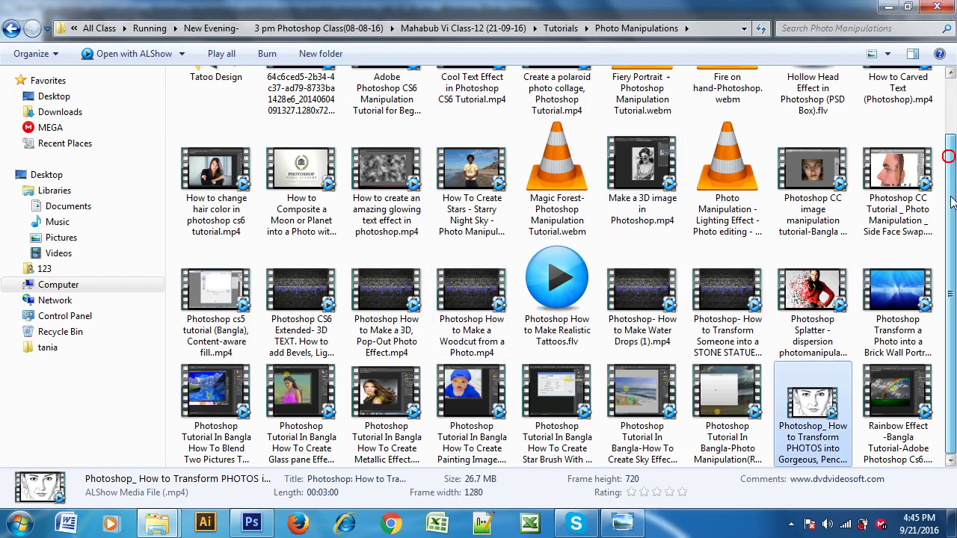
scroll(486, 332, "up", 1)
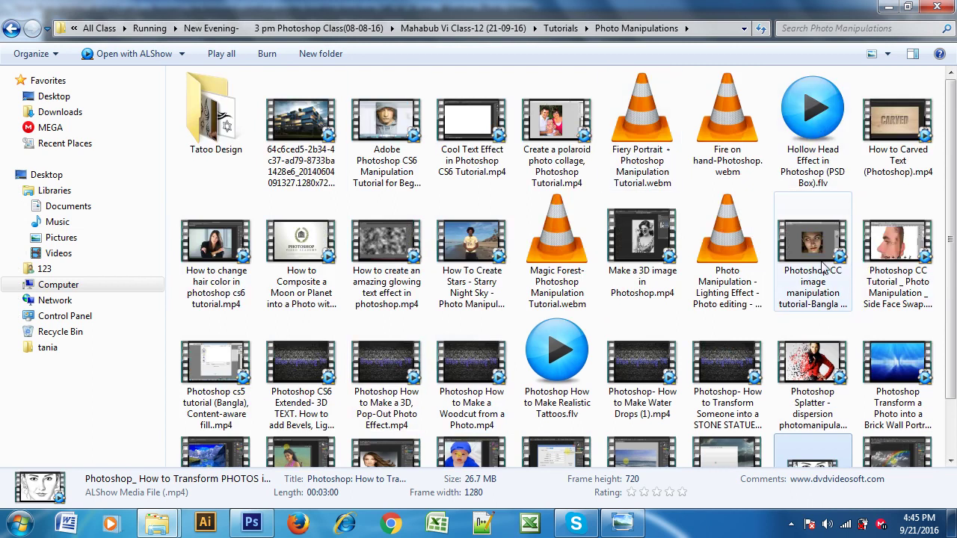
left_click(568, 121)
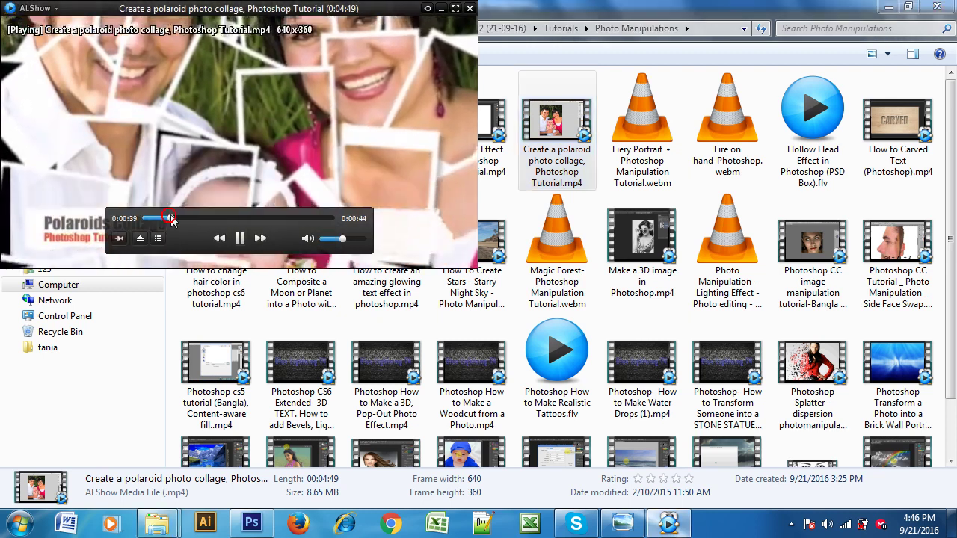
left_click(183, 218)
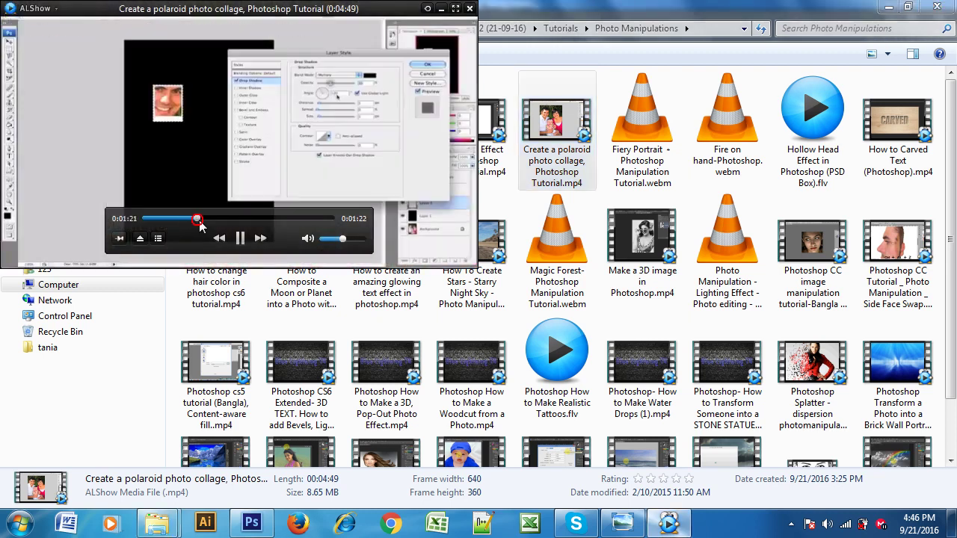
left_click_drag(183, 218, 321, 219)
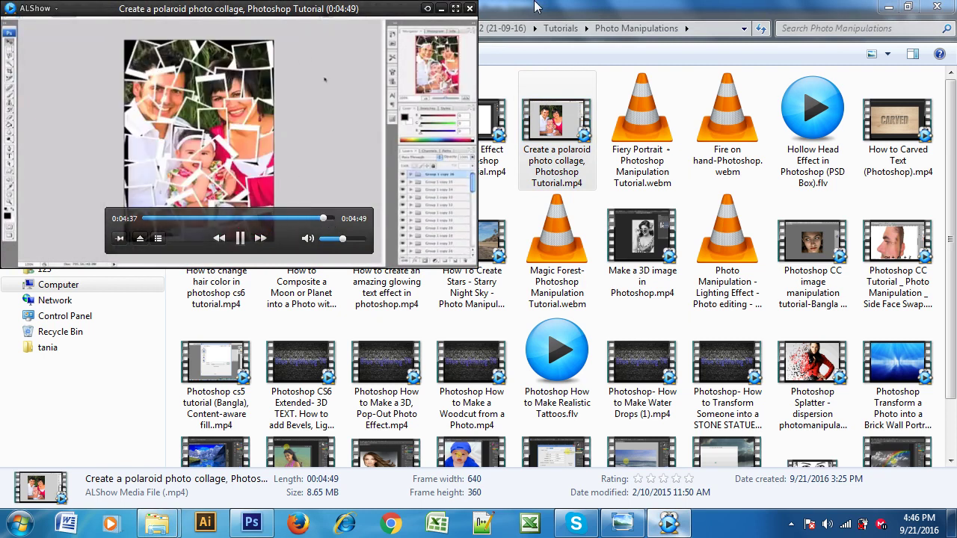
left_click(470, 10)
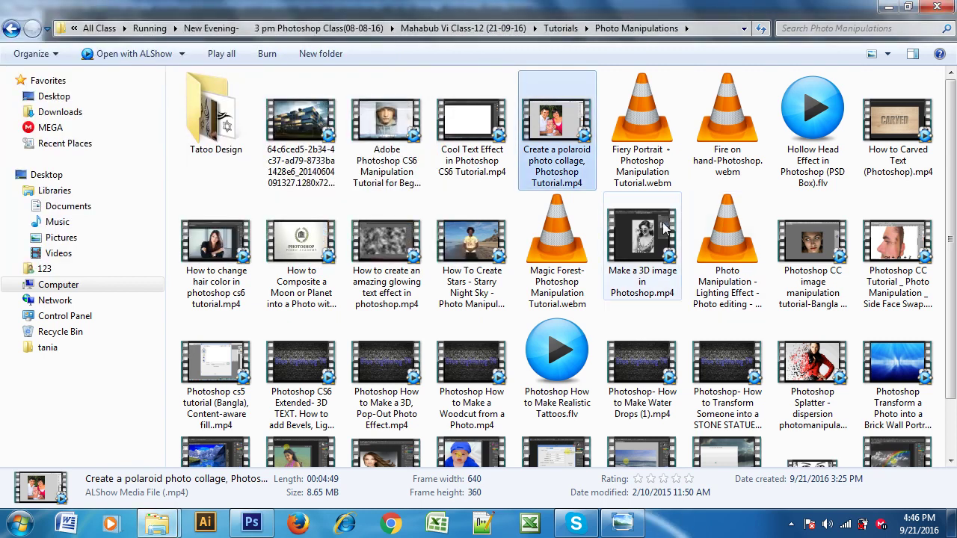
Step: Peek into Tatoo Design, then open Photo Retouching Tutorials and play the acne removal video
double_click(213, 113)
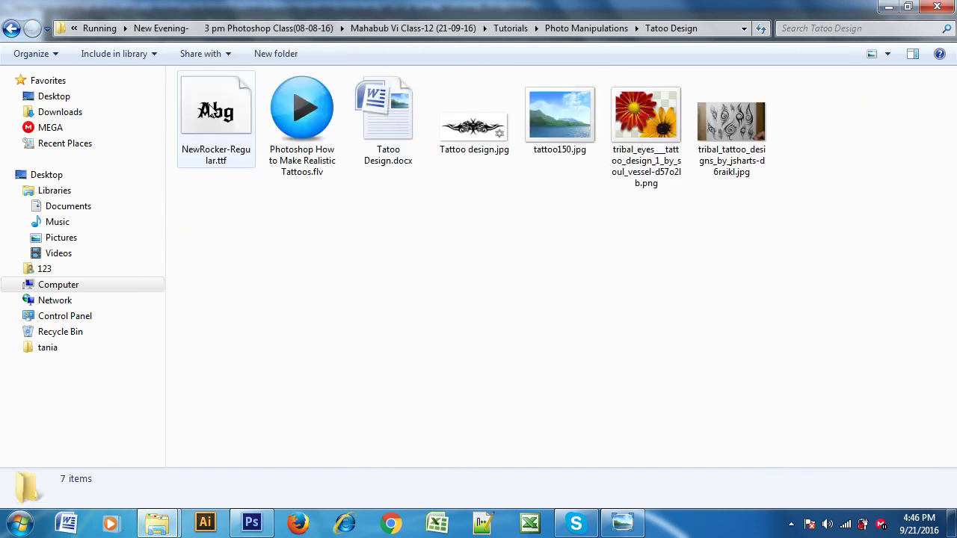
left_click(12, 28)
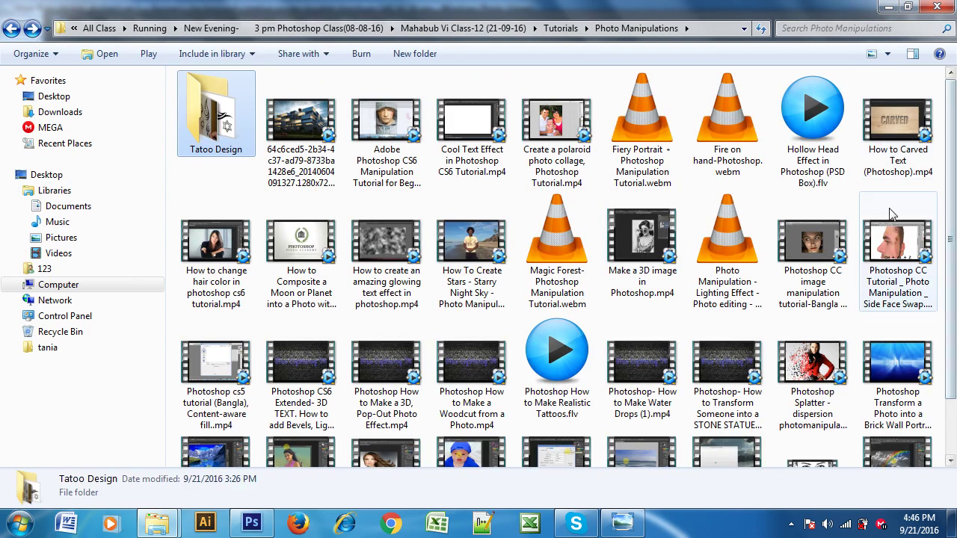
left_click_drag(951, 166, 954, 228)
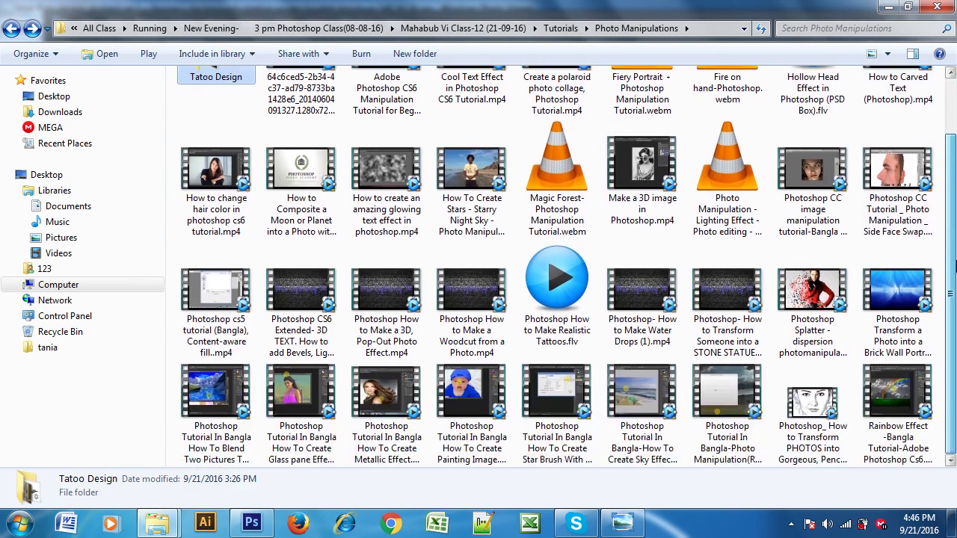
mouse_move(82, 225)
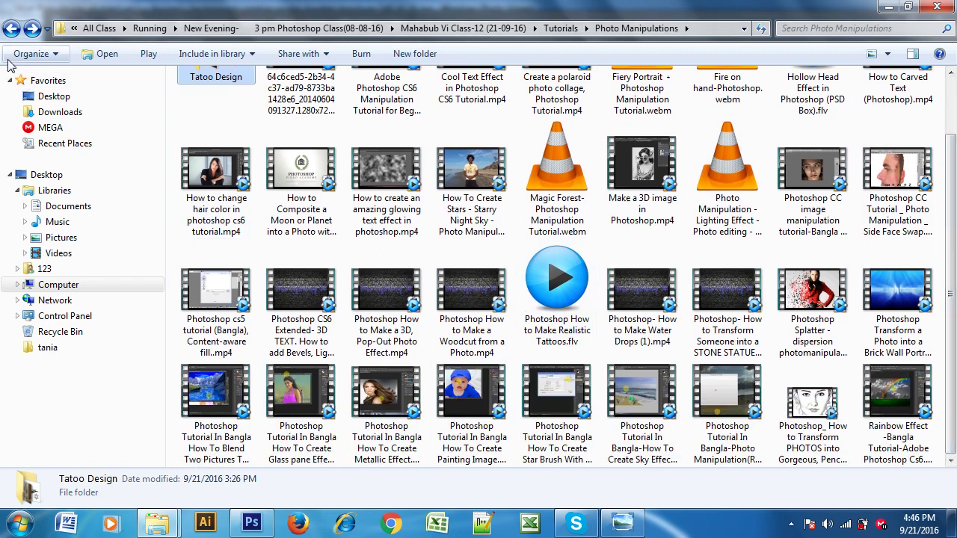
left_click(11, 29)
double_click(566, 110)
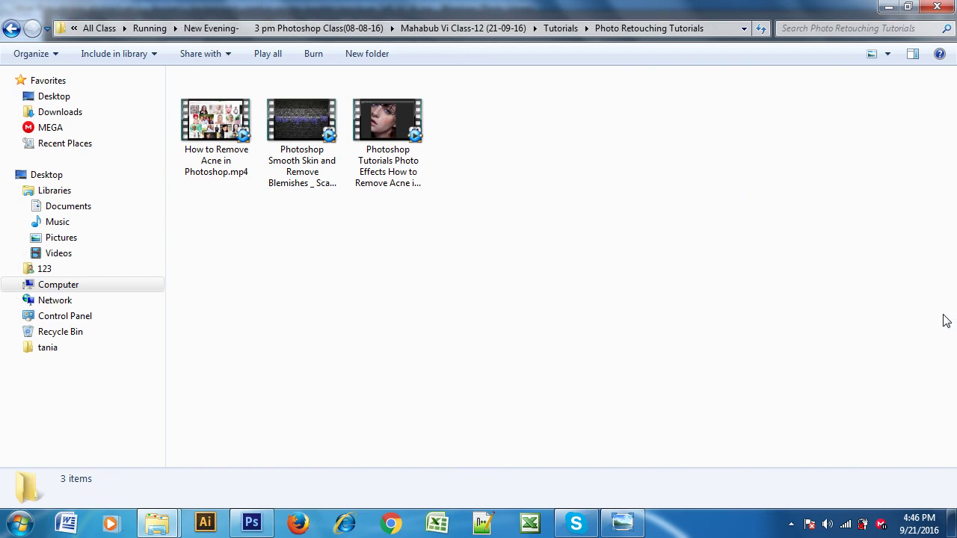
double_click(394, 153)
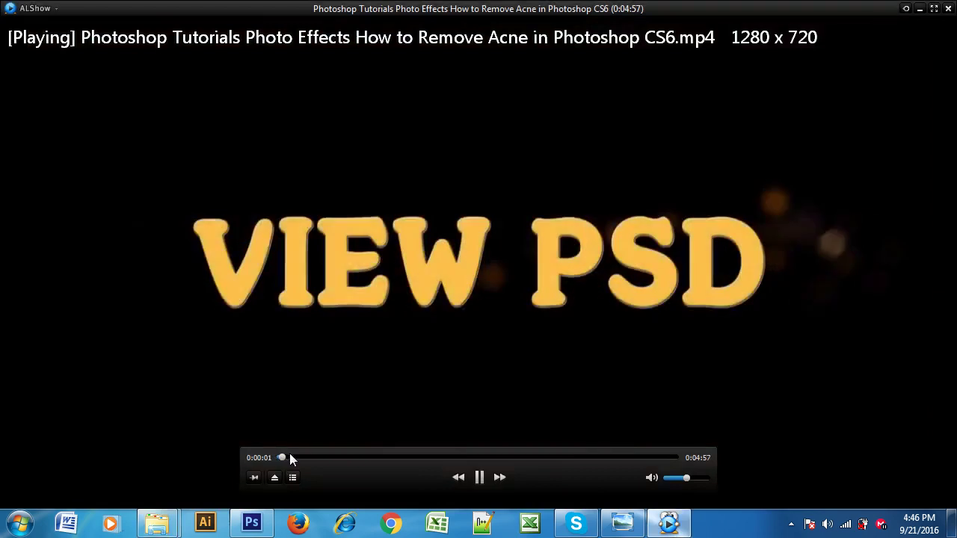
left_click(294, 457)
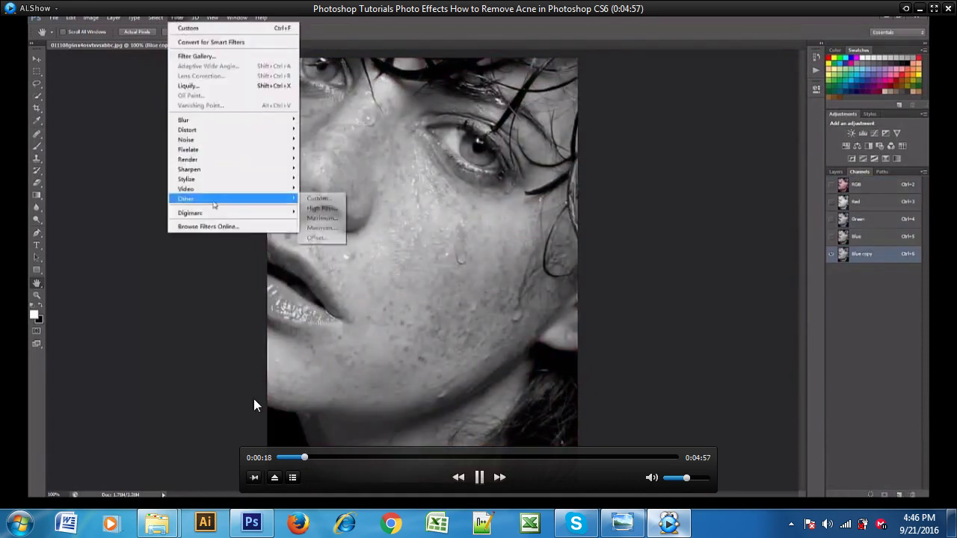
left_click_drag(324, 458, 553, 458)
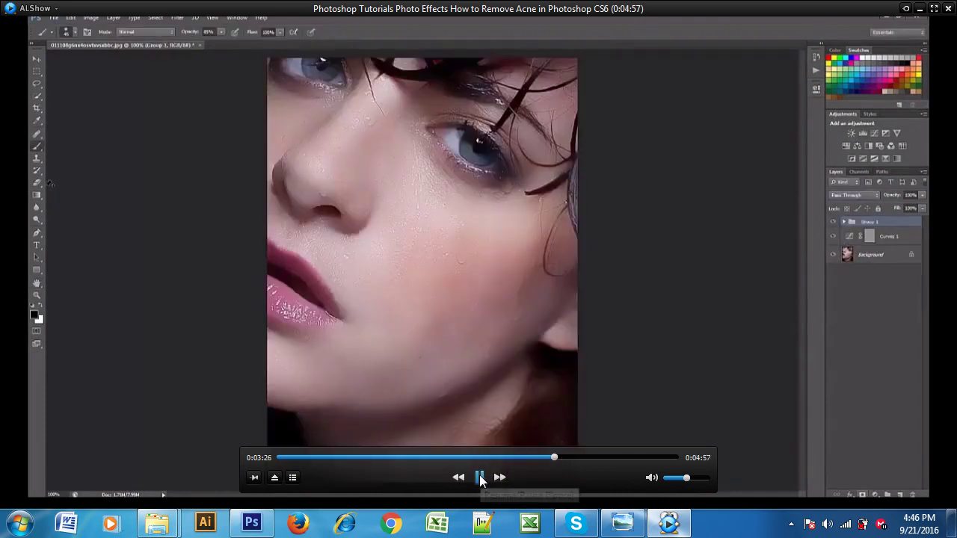
left_click(479, 477)
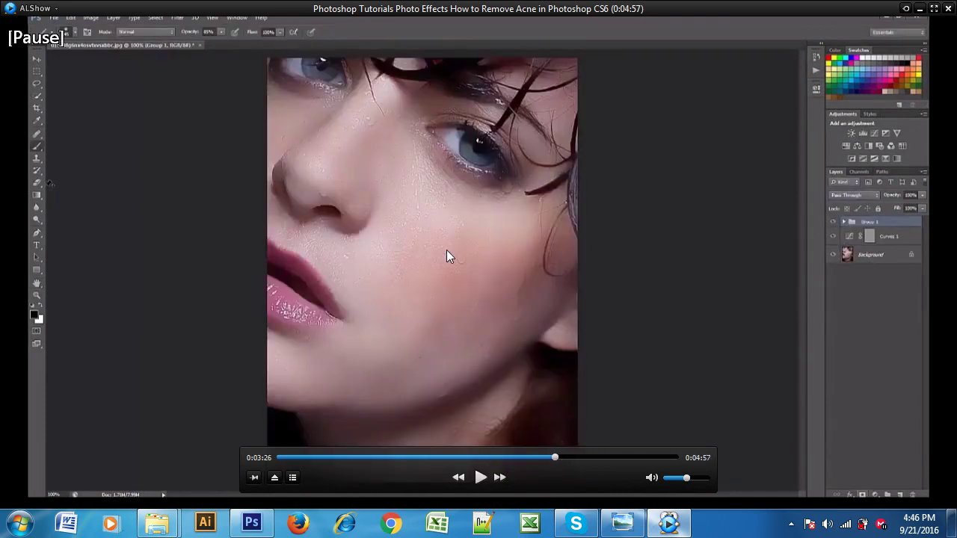
left_click(284, 457)
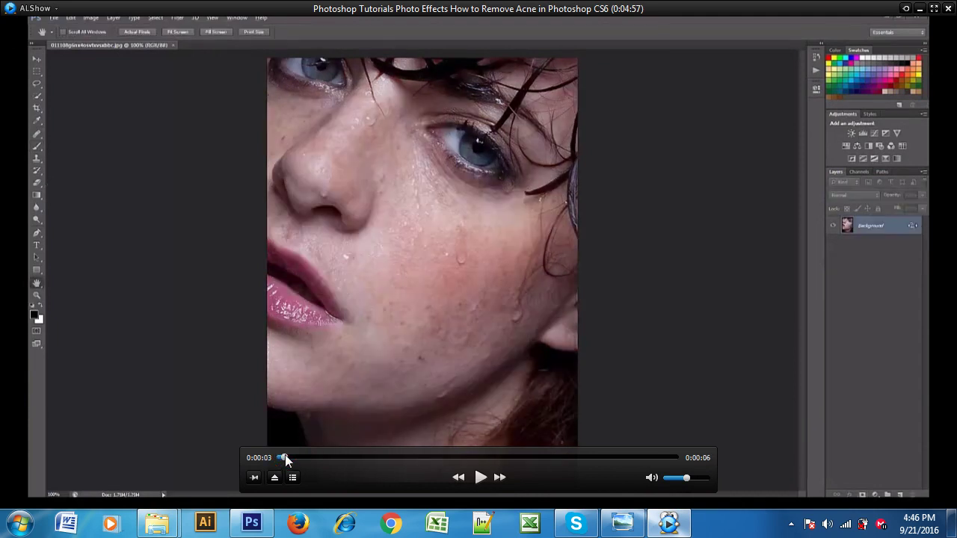
left_click(554, 457)
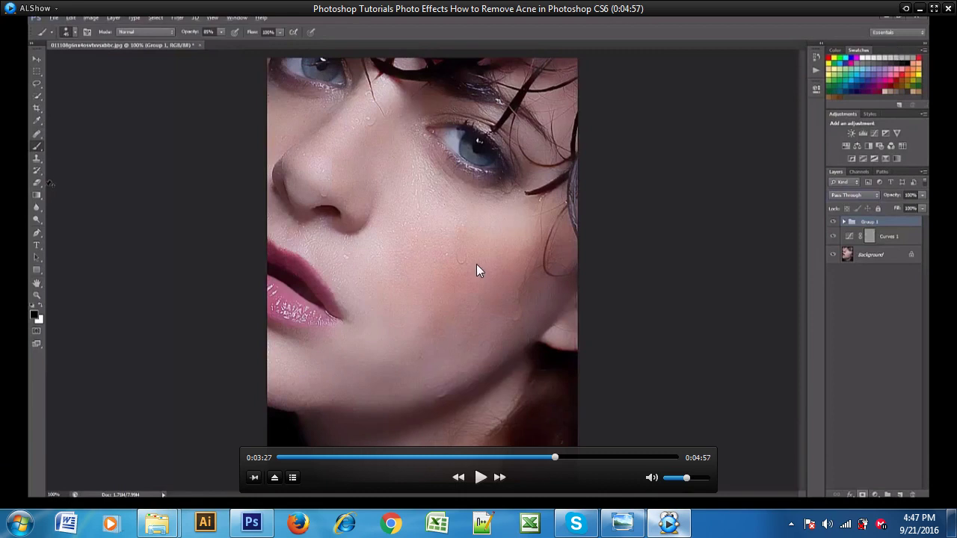
Step: Close the acne removal video and look inside the Photoshop Others folder
left_click(948, 9)
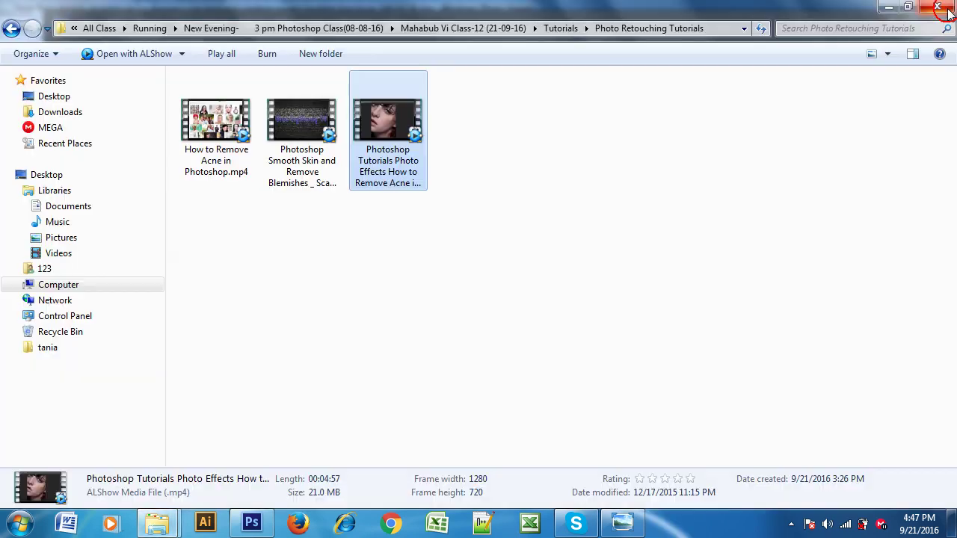
left_click(266, 241)
left_click(10, 28)
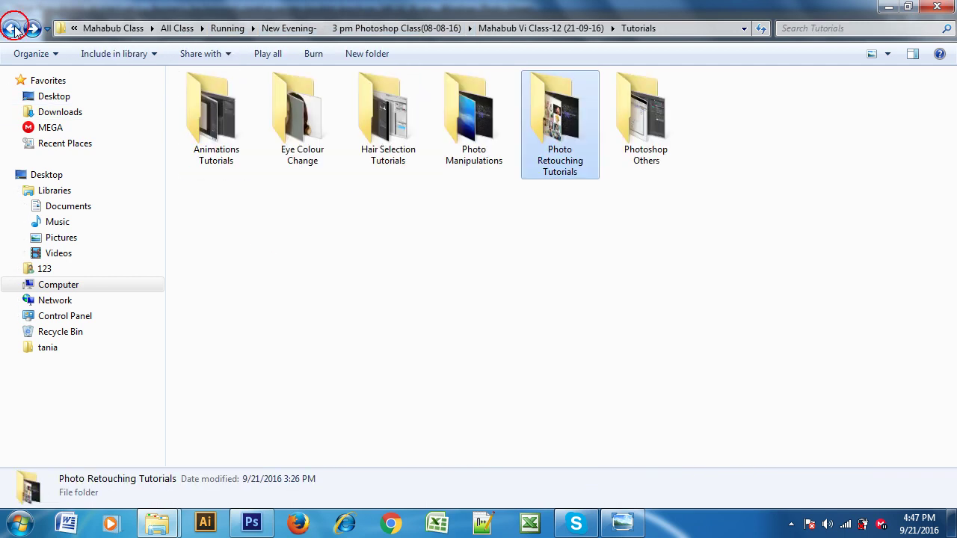
left_click(665, 269)
double_click(645, 125)
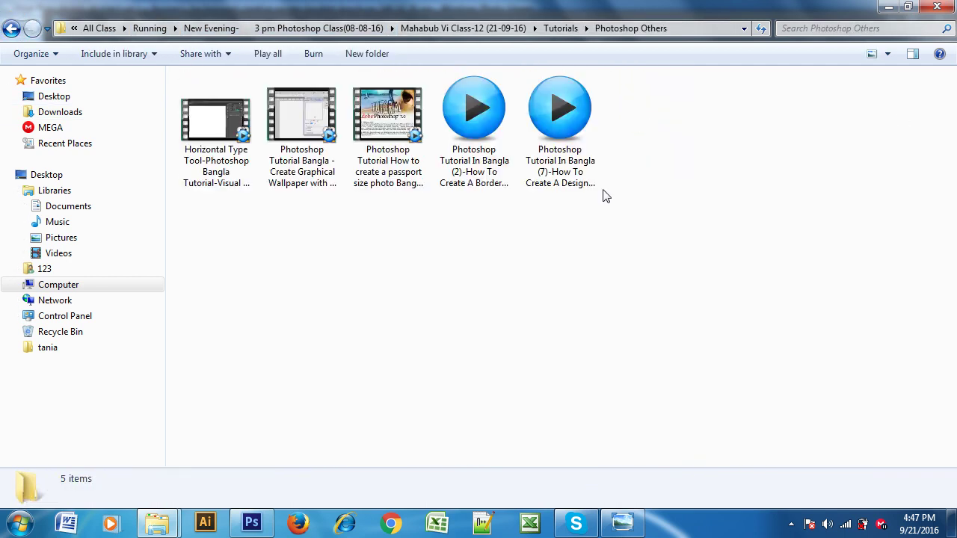
left_click(15, 28)
Step: Open Animations Tutorials and play the loading circle animation video
double_click(196, 107)
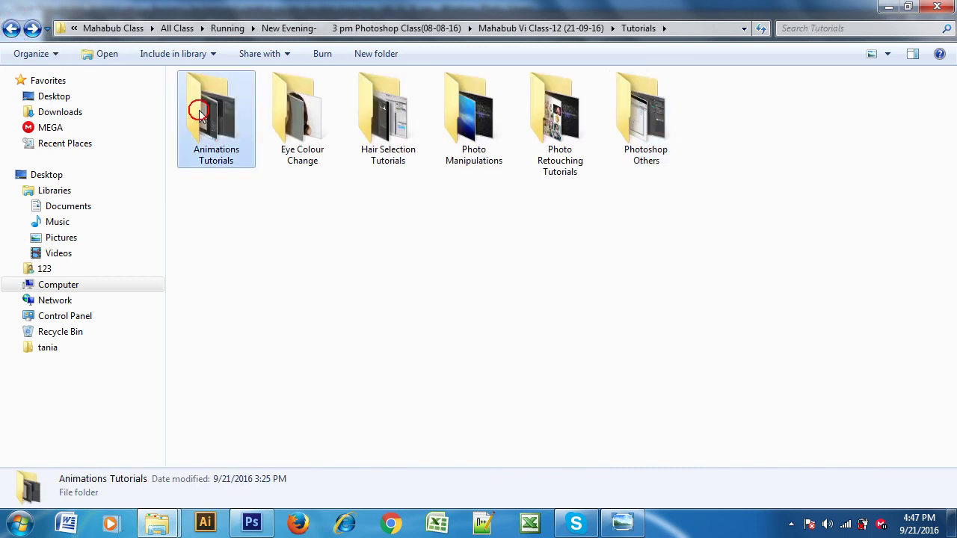
left_click(291, 126)
double_click(292, 119)
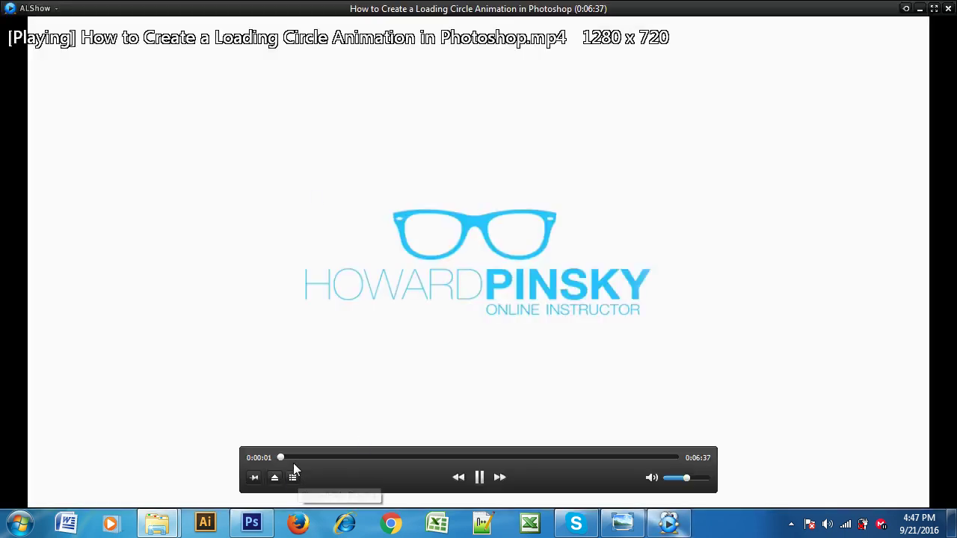
Step: Skim the loading-circle tutorial from 0:00:13 to the finished glowing ring, then close it
left_click(309, 457)
left_click_drag(310, 457, 419, 455)
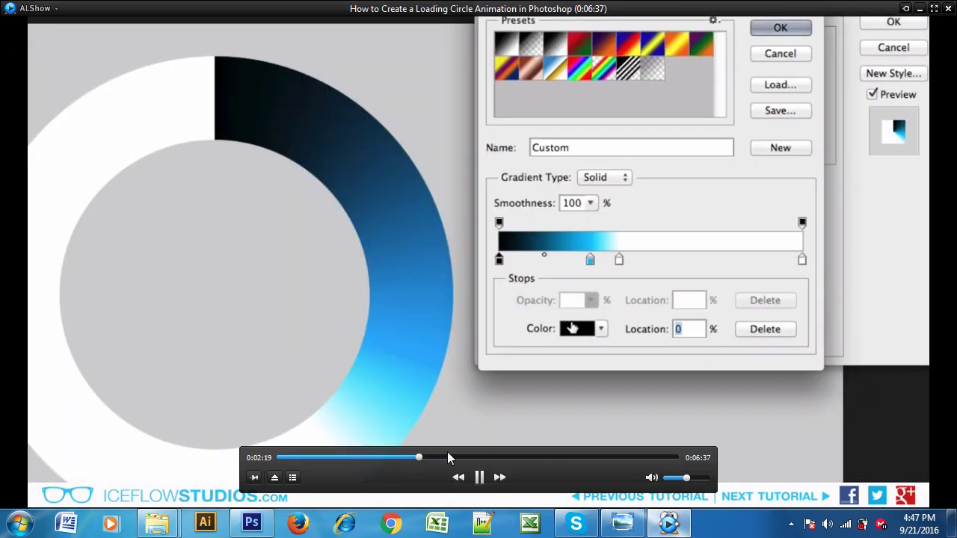
left_click(447, 453)
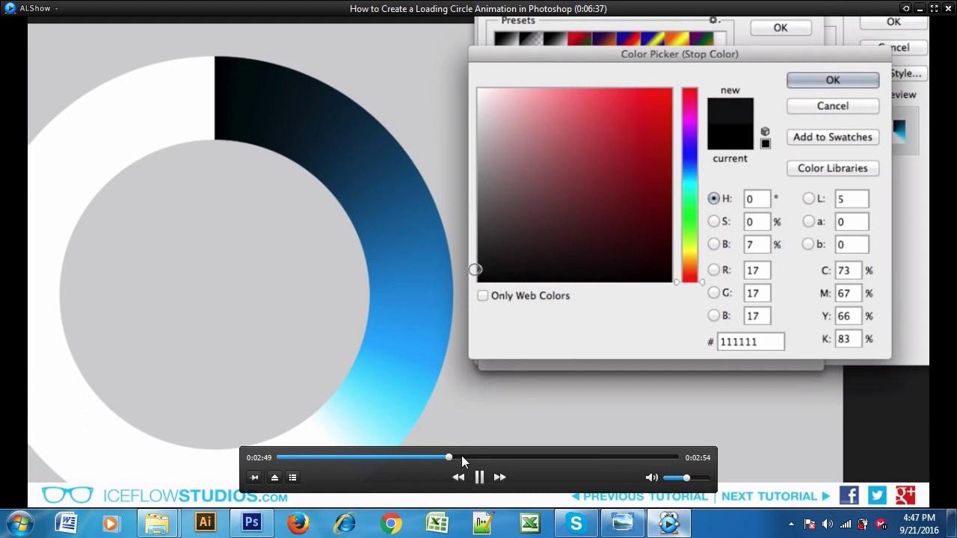
left_click_drag(462, 457, 532, 457)
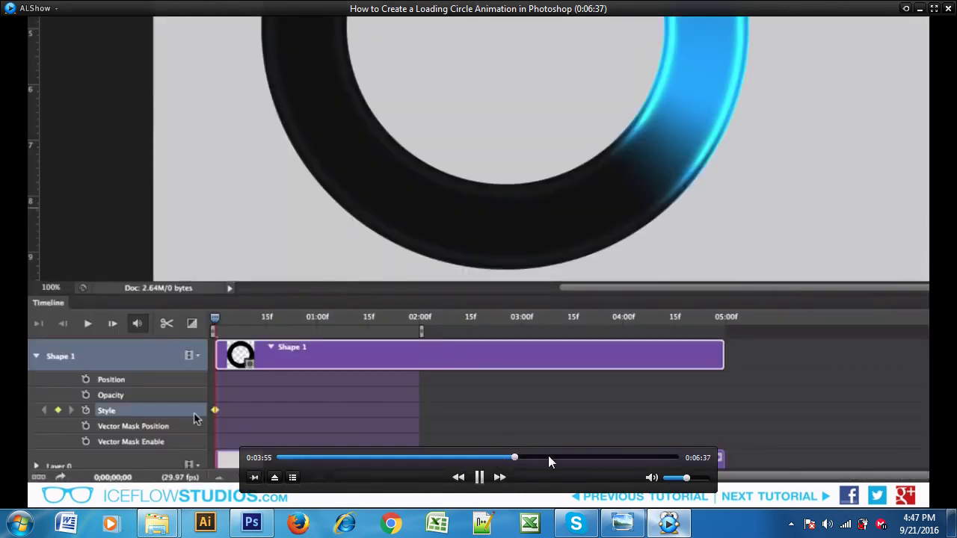
left_click(570, 458)
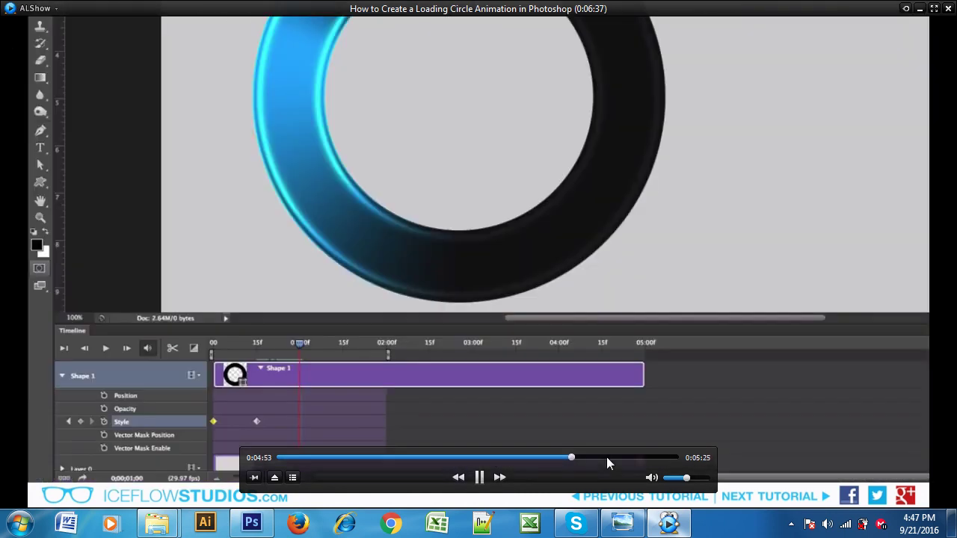
left_click(606, 458)
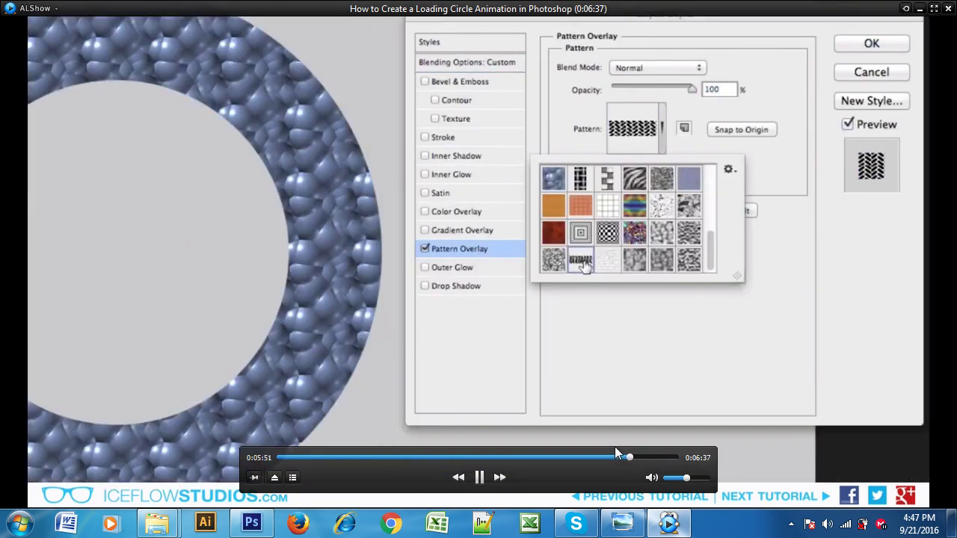
left_click(662, 458)
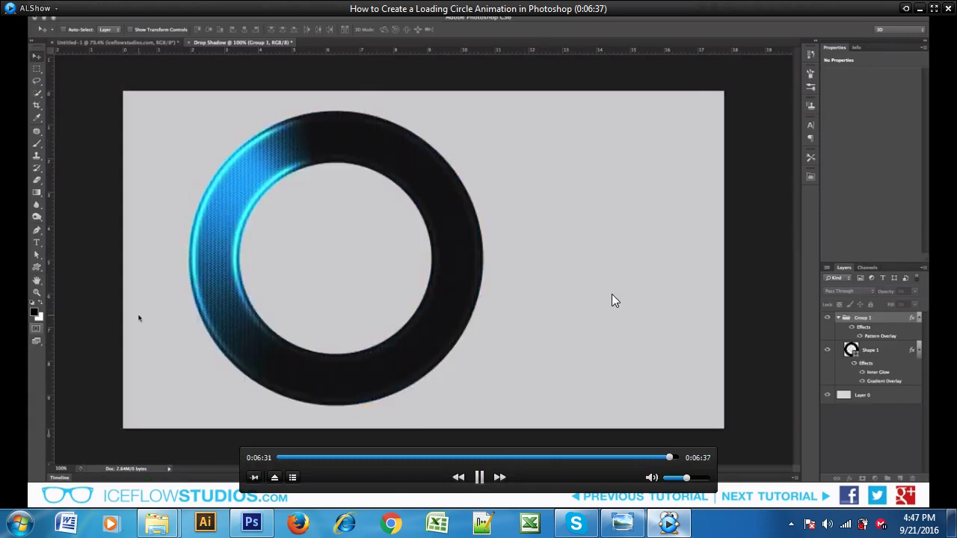
left_click(933, 8)
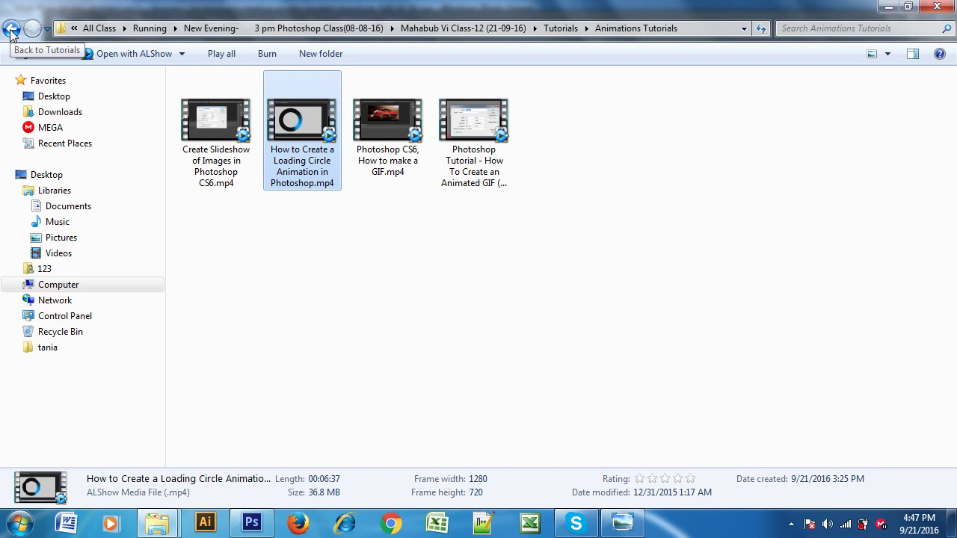
Step: Go back to Tutorials, open Photo Manipulations, and scroll down its video list
left_click(11, 30)
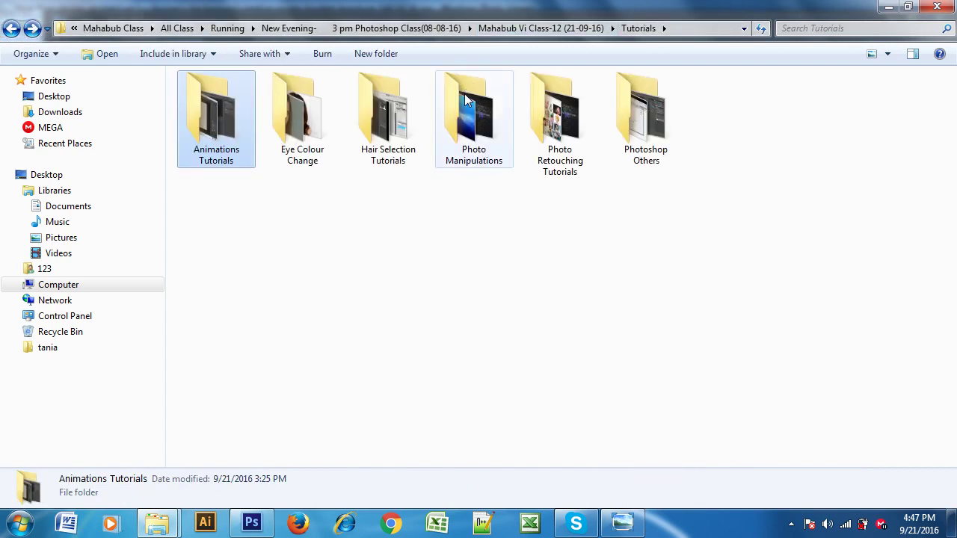
left_click(470, 111)
double_click(469, 111)
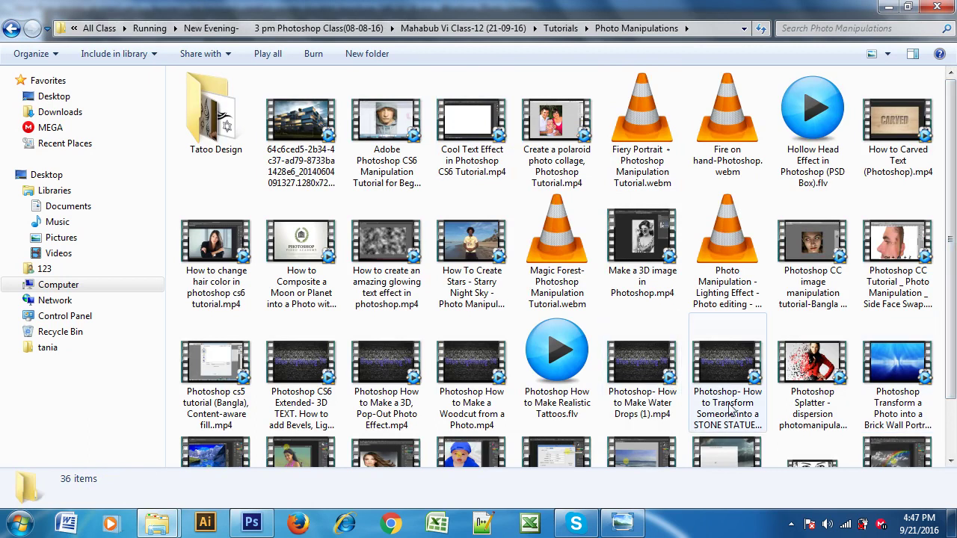
scroll(659, 422, "down", 1)
Step: Play the Water Drops tutorial, skim ahead to the Liquify part, and pause
double_click(650, 297)
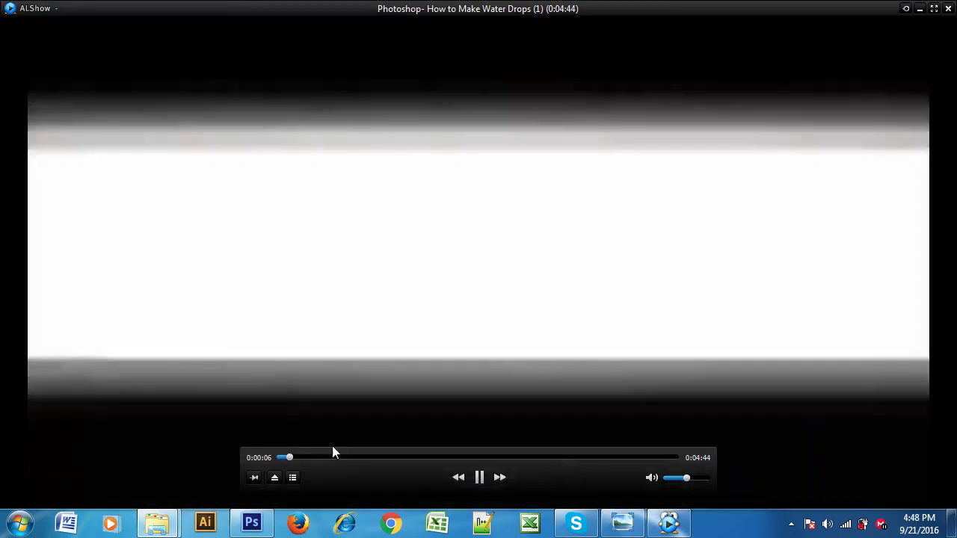
left_click(320, 456)
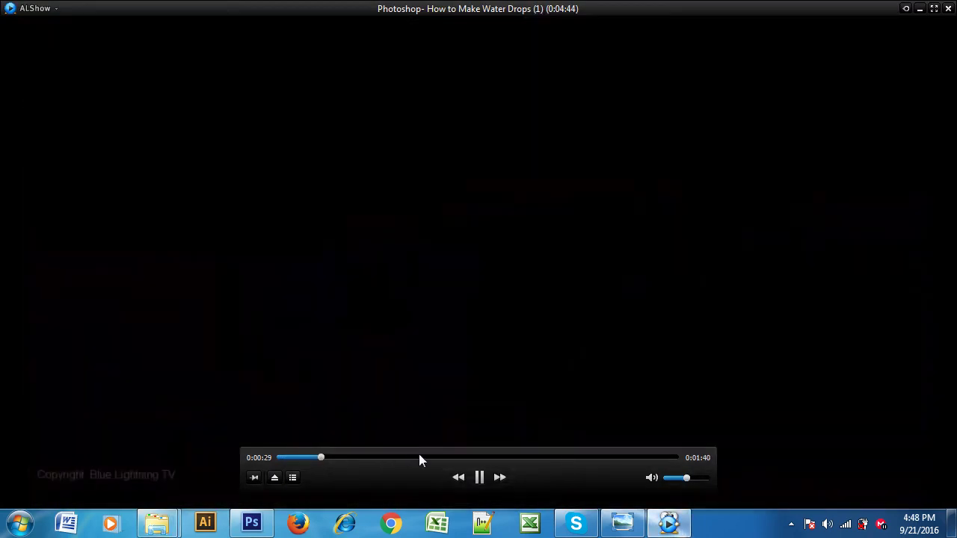
left_click(419, 457)
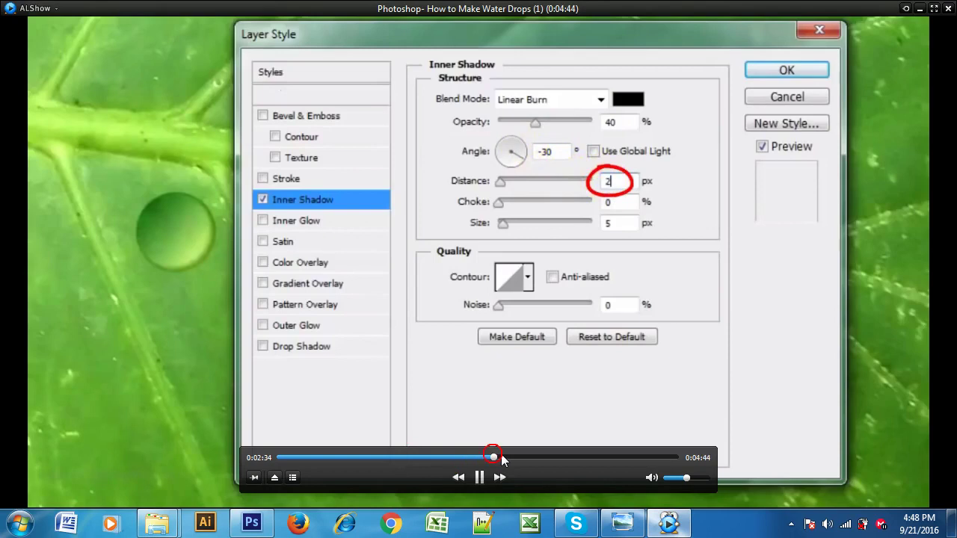
left_click(555, 457)
left_click(585, 456)
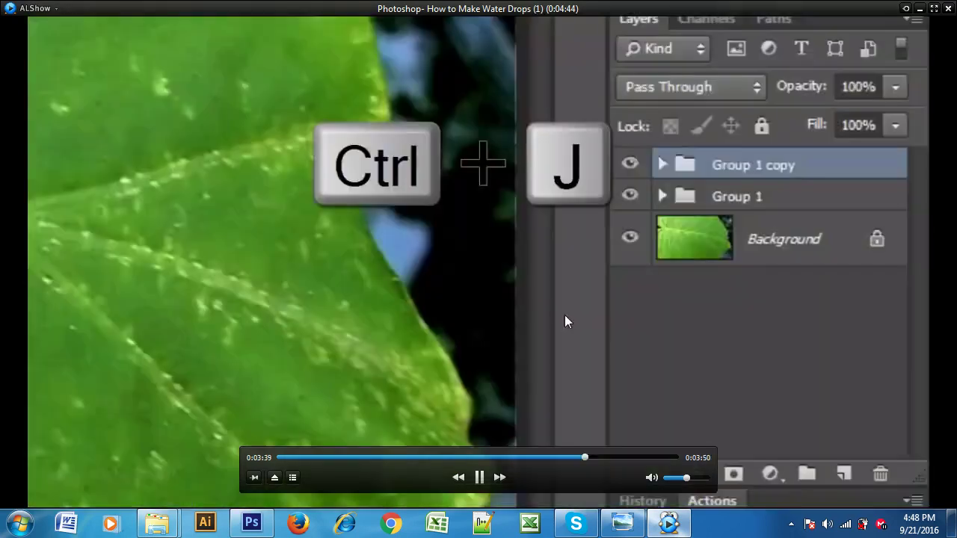
left_click(647, 457)
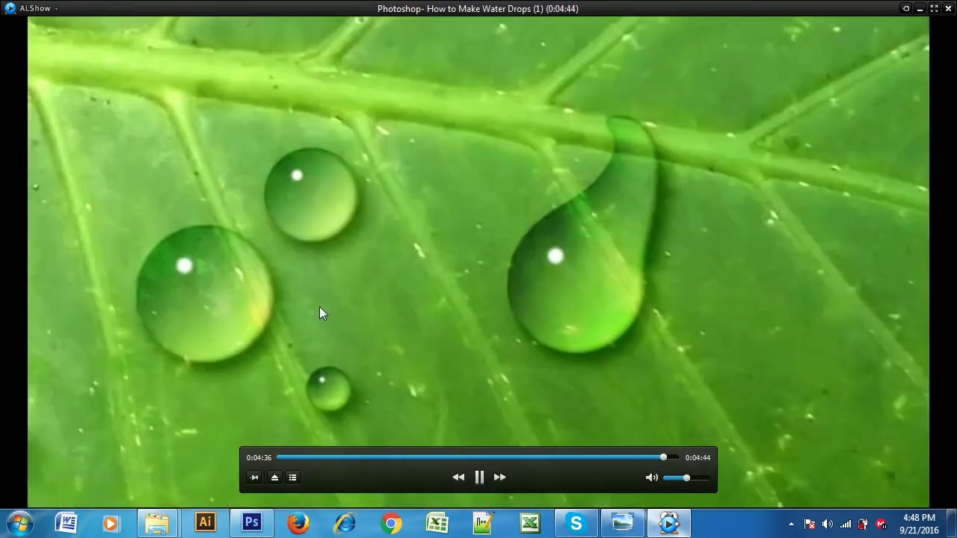
key("space")
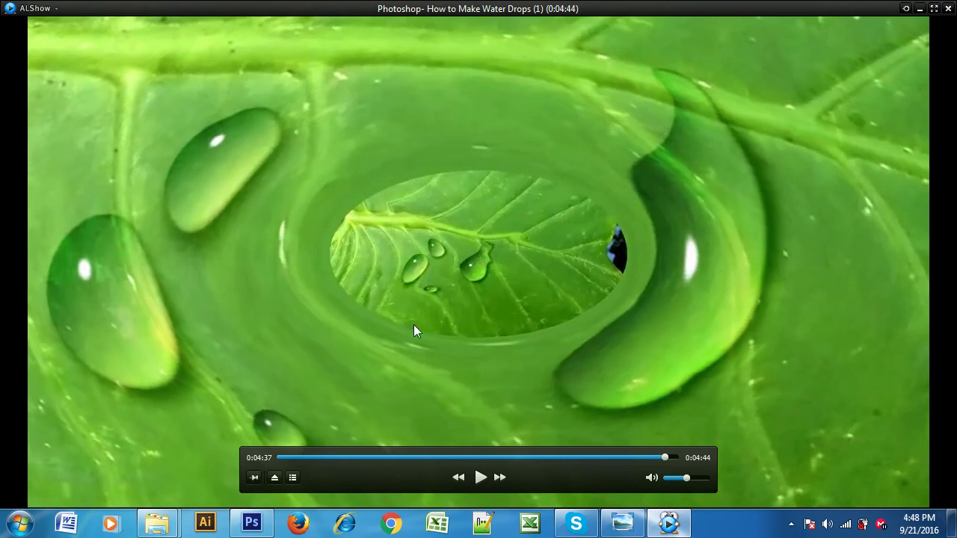
Step: Restart the Water Drops video, fast-forward five 10-second jumps, then close it
left_click(283, 456)
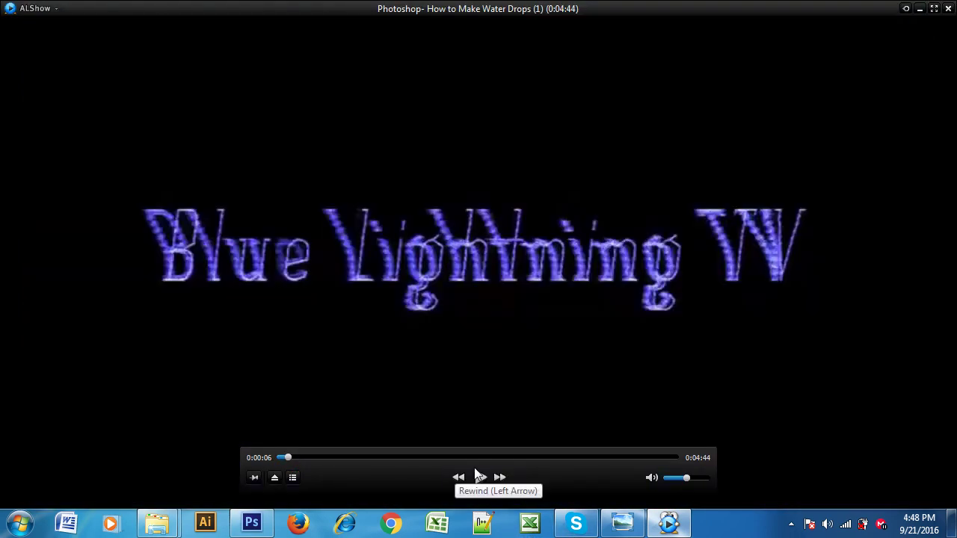
left_click(480, 477)
key("Right")
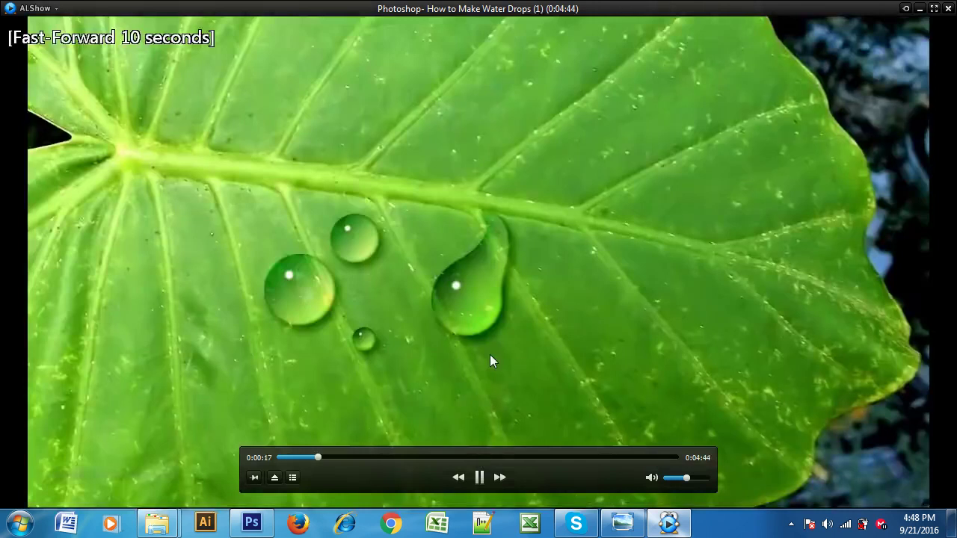
key("Right")
key("Right")
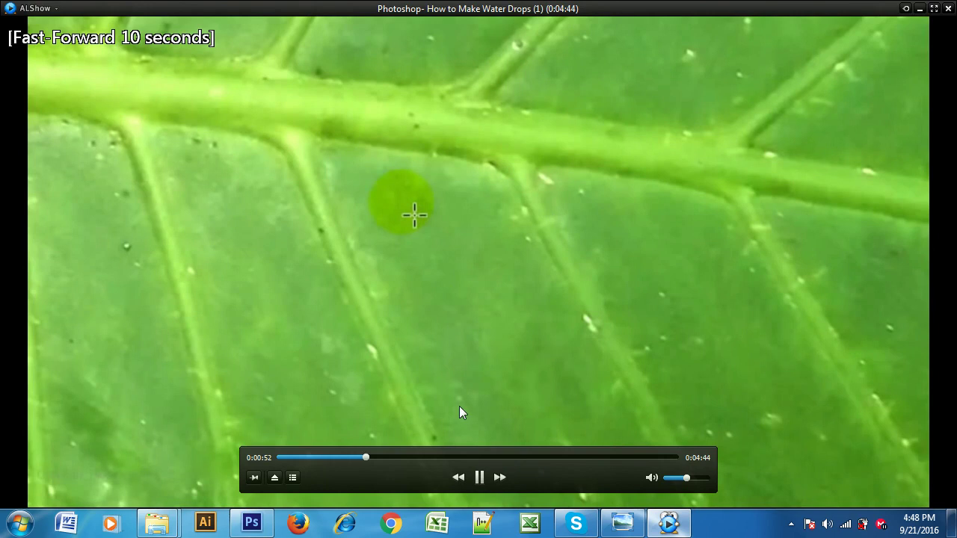
key("Right")
key("Right")
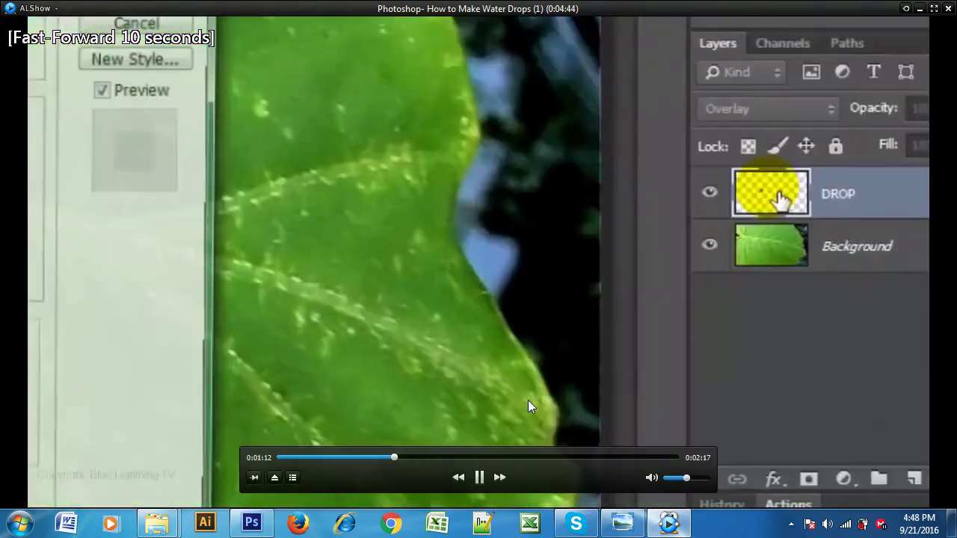
key("Right")
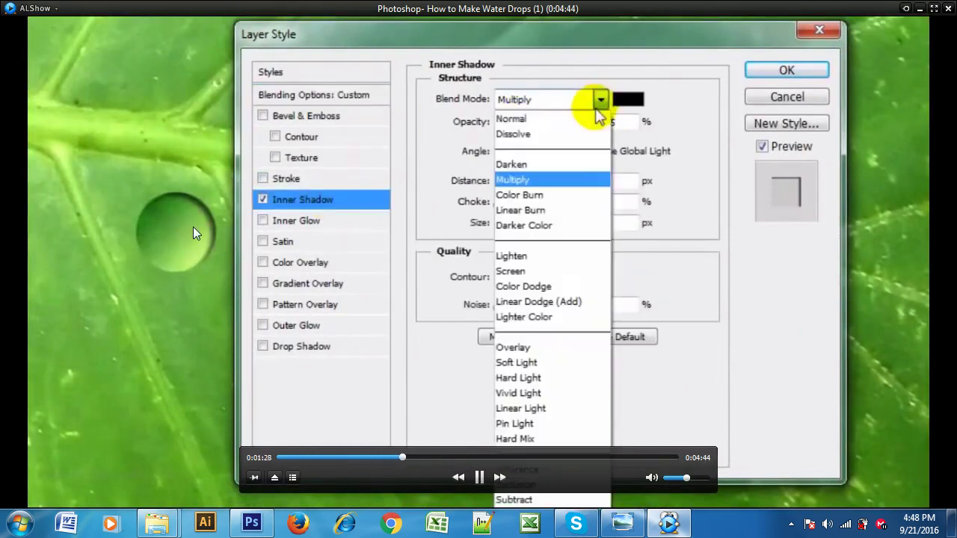
key("Right")
key("Right")
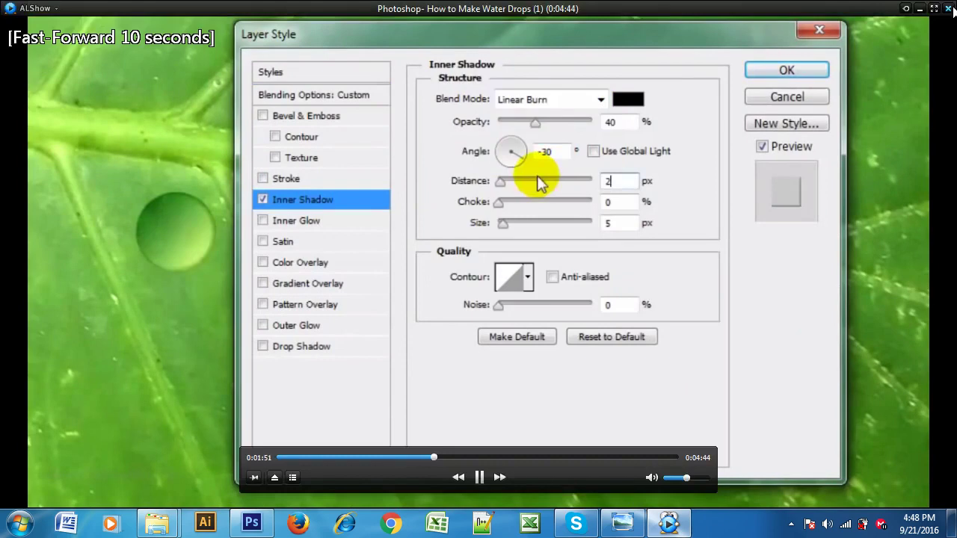
left_click(948, 8)
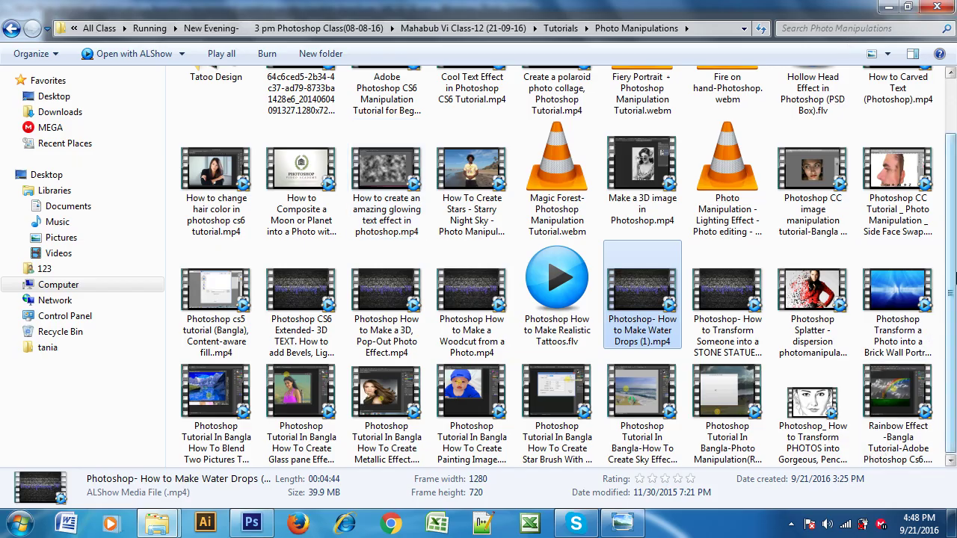
Step: Select the 'Photoshop CS6 Extended- 3D TEXT' tutorial video in the Photo Manipulations folder
scroll(948, 223, "up", 1)
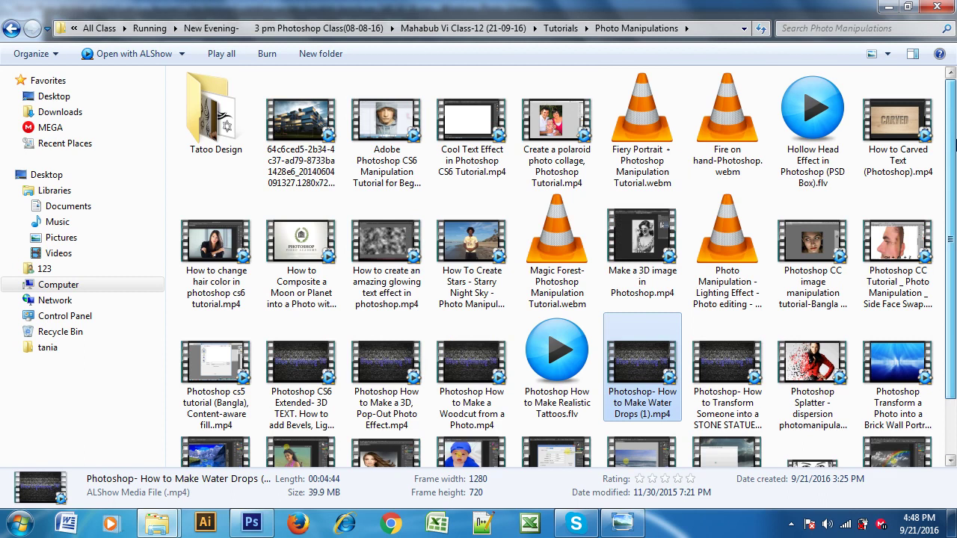
left_click_drag(954, 170, 954, 234)
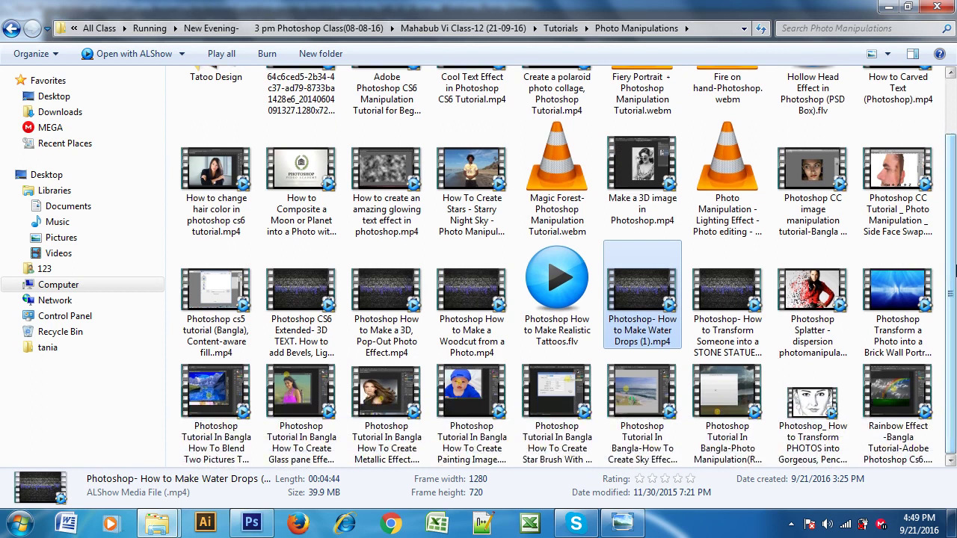
left_click(301, 290)
Step: Play the 3D TEXT video and skim ahead through the 3D, AUTUMN scaling, lighting and bevel sections
double_click(300, 290)
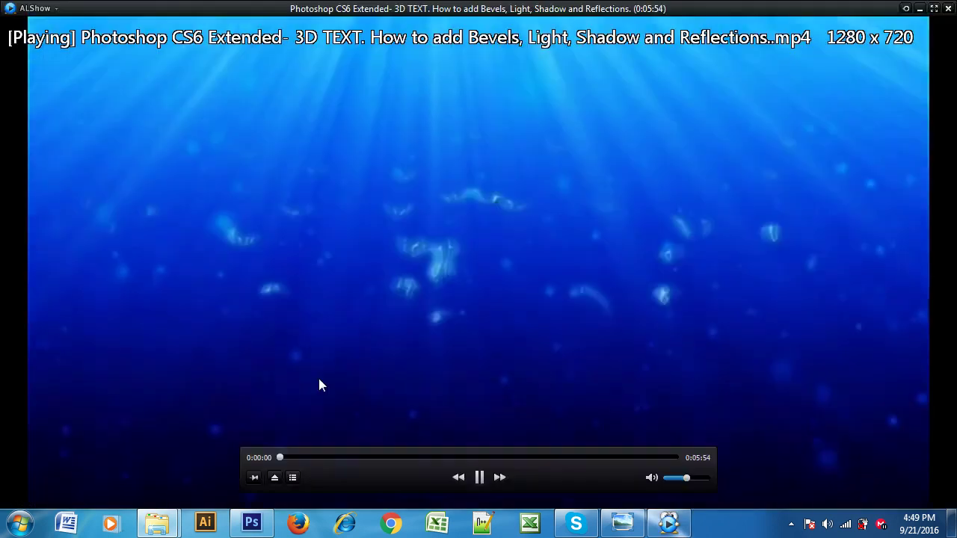
left_click(289, 457)
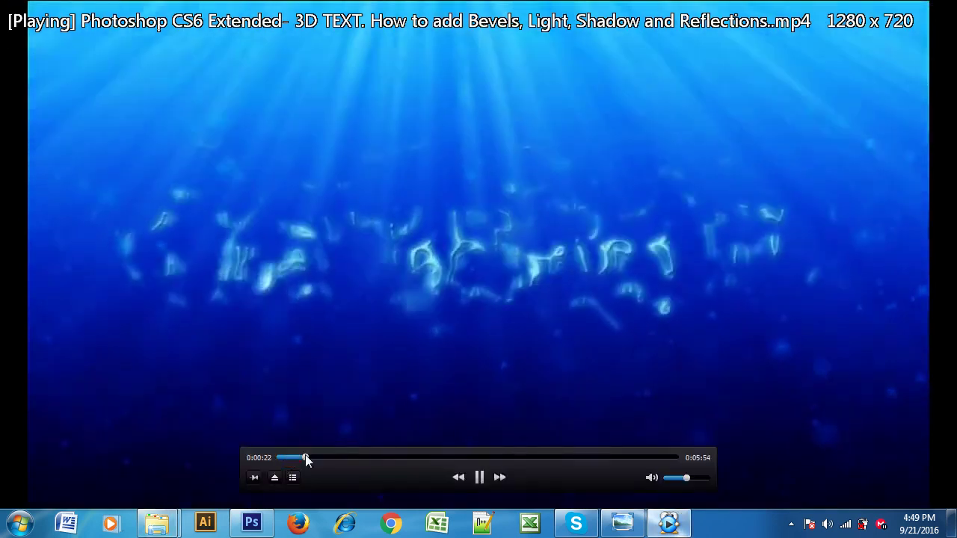
left_click(328, 457)
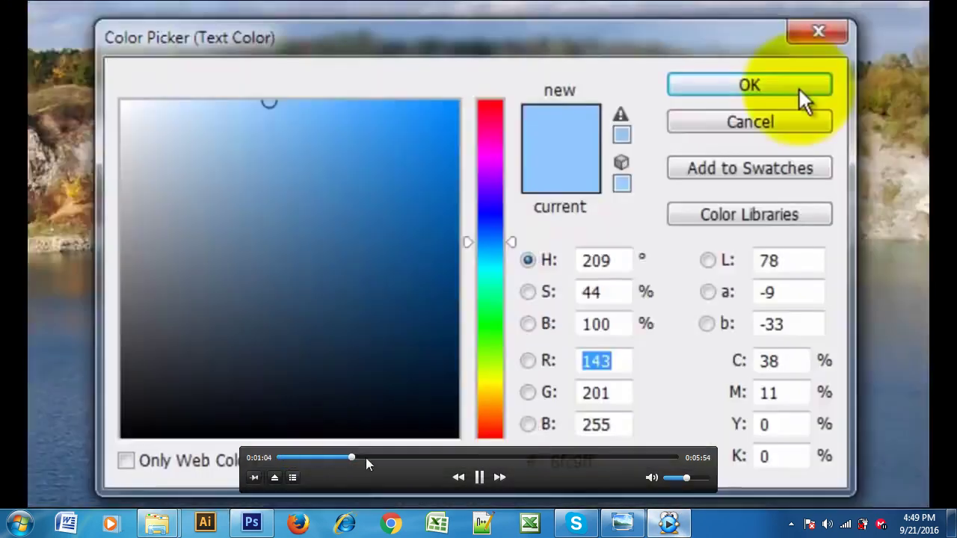
left_click(365, 457)
left_click(407, 456)
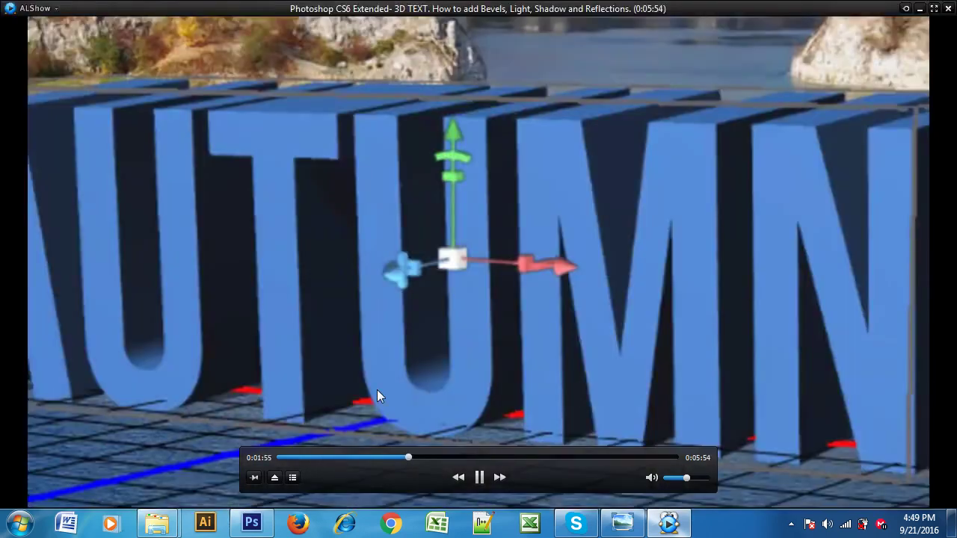
left_click(420, 458)
left_click(448, 456)
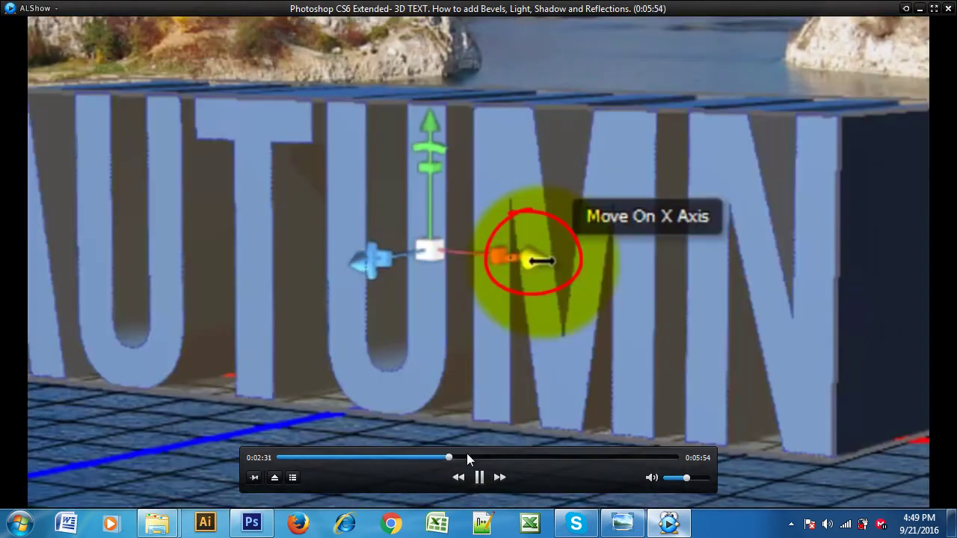
left_click(472, 457)
left_click(496, 458)
left_click(524, 456)
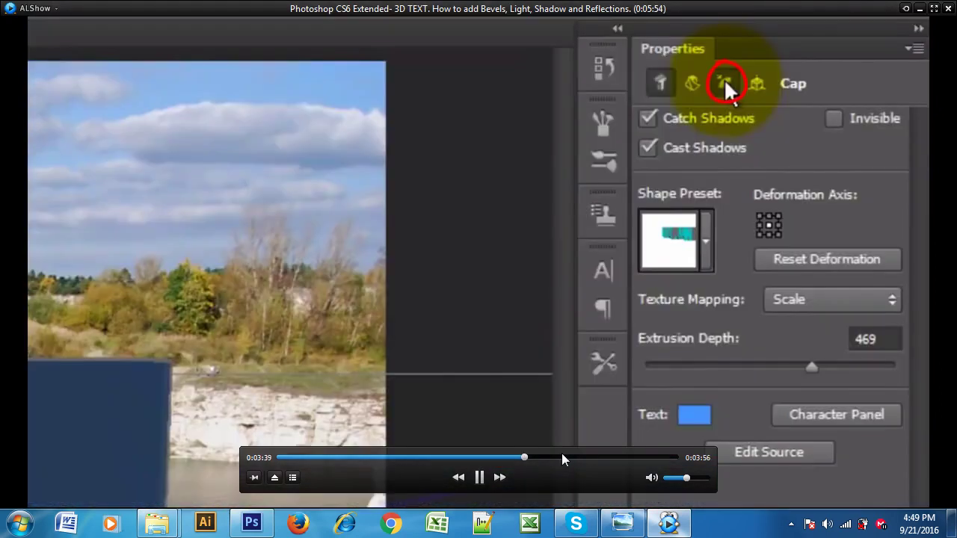
left_click(548, 457)
left_click(584, 457)
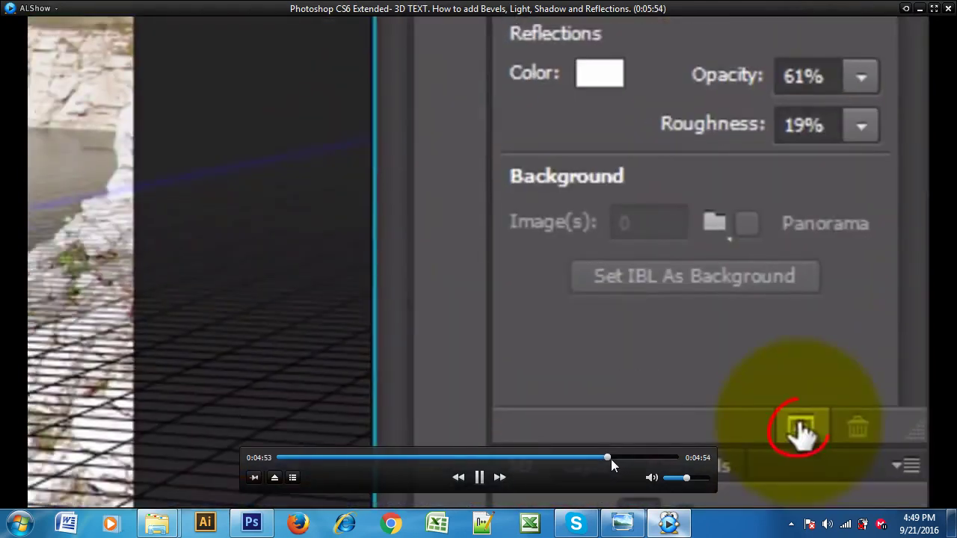
left_click(643, 457)
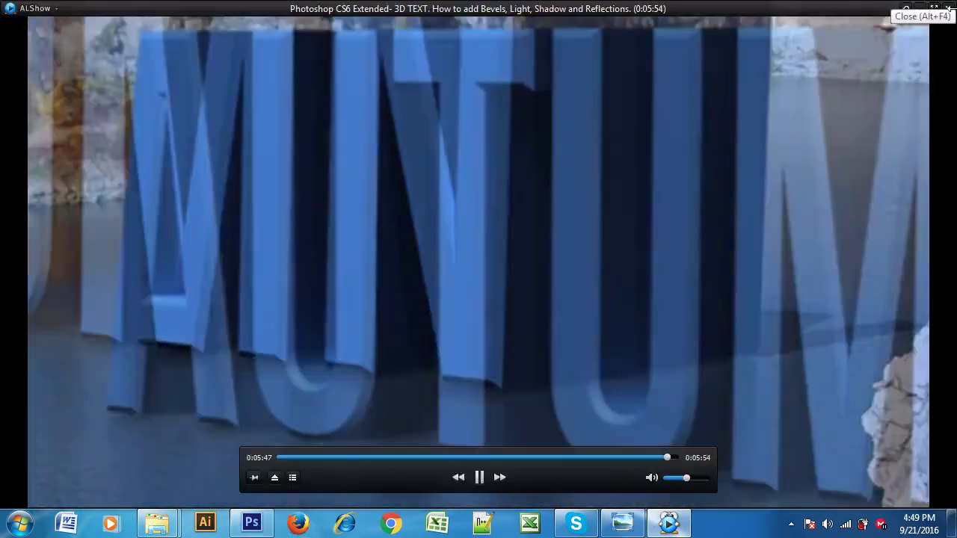
Step: Close the video player and navigate Explorer back up past the Tutorials folder
left_click(949, 14)
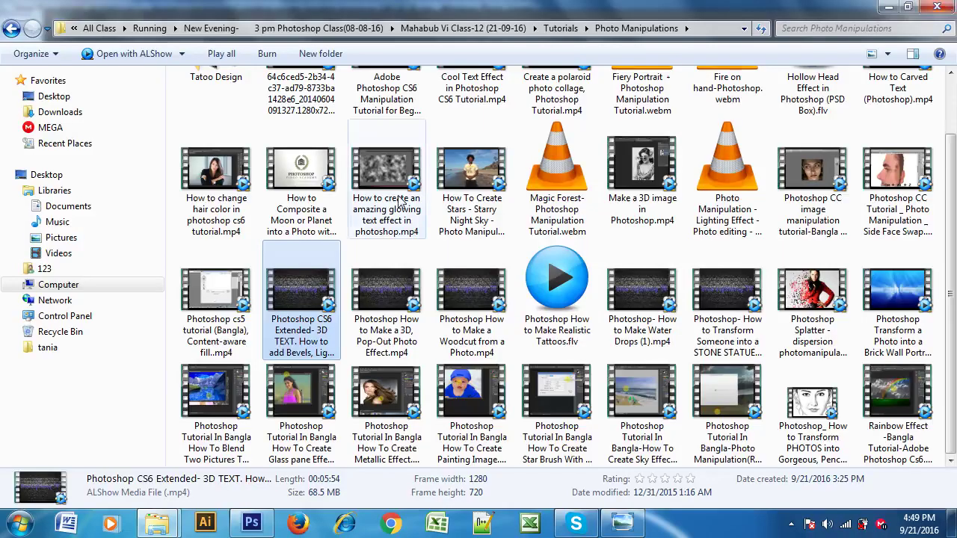
scroll(400, 202, "up", 1)
key("BackSpace")
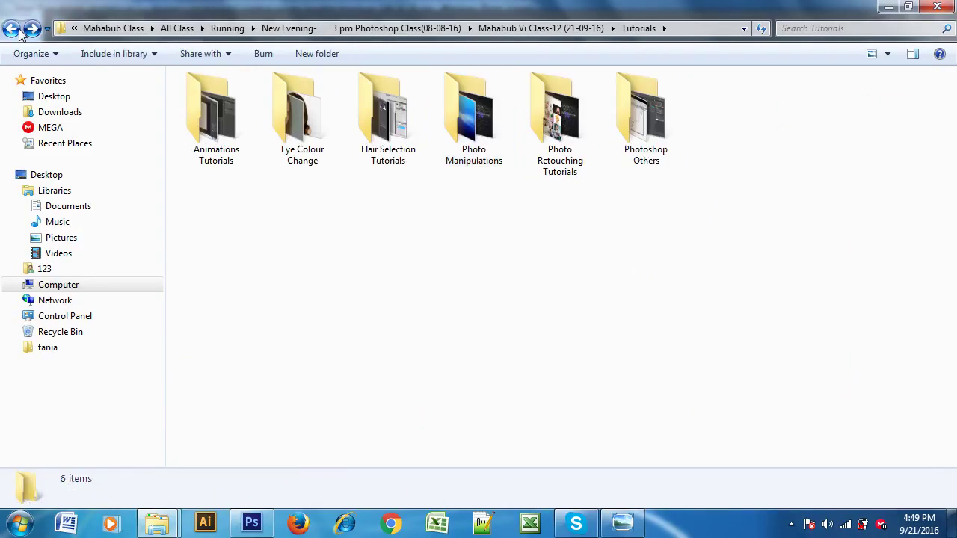
left_click(11, 28)
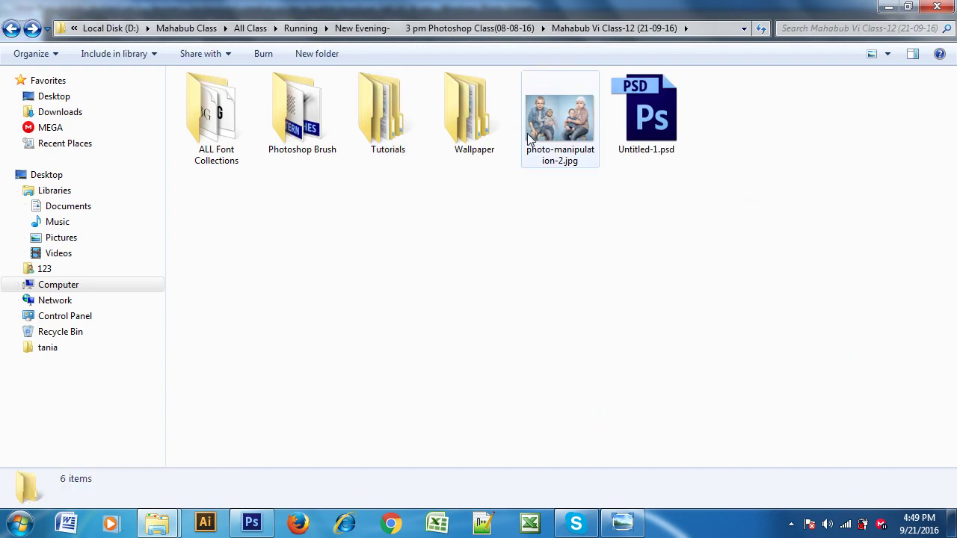
mouse_move(560, 127)
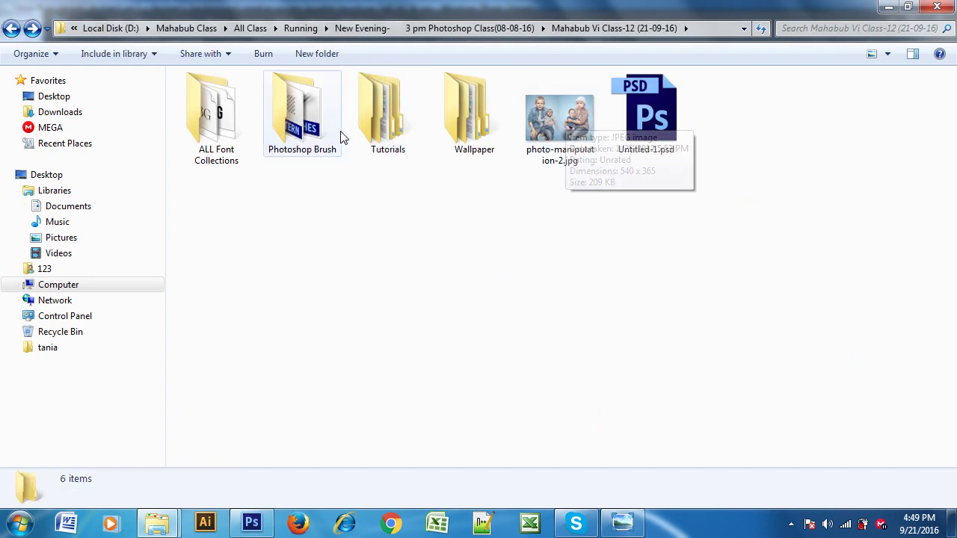
Step: Browse into Tutorials and Photo Manipulations, then return to the Tutorials folder's six subfolders
double_click(390, 110)
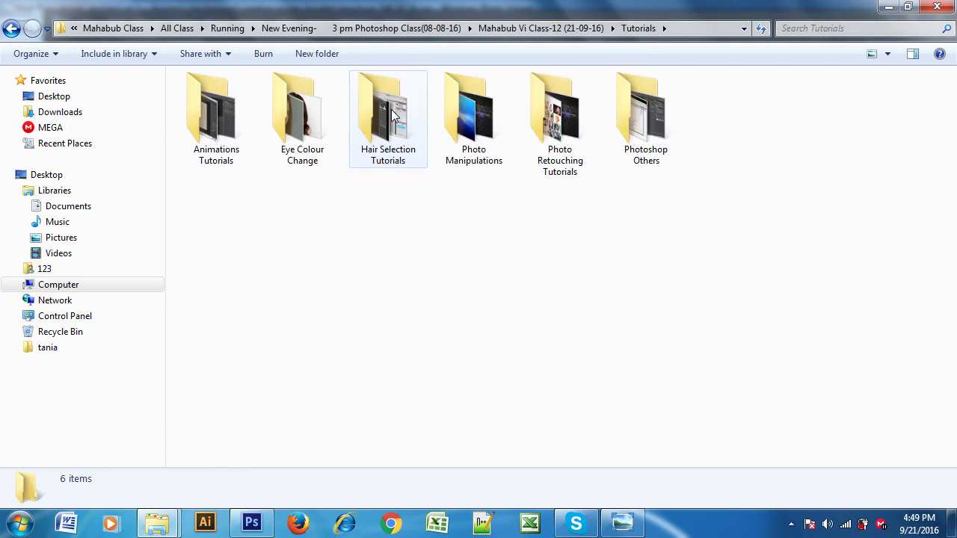
double_click(471, 112)
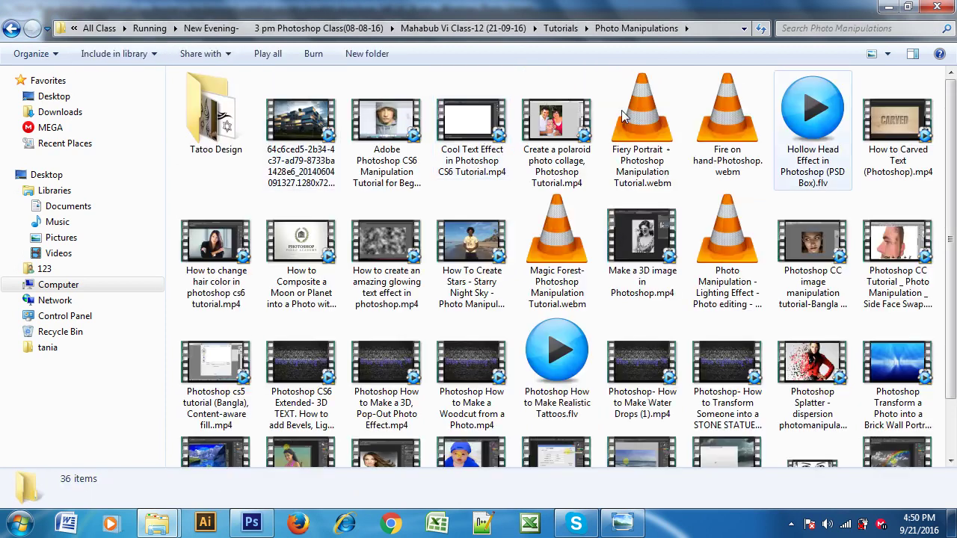
scroll(567, 373, "down", 2)
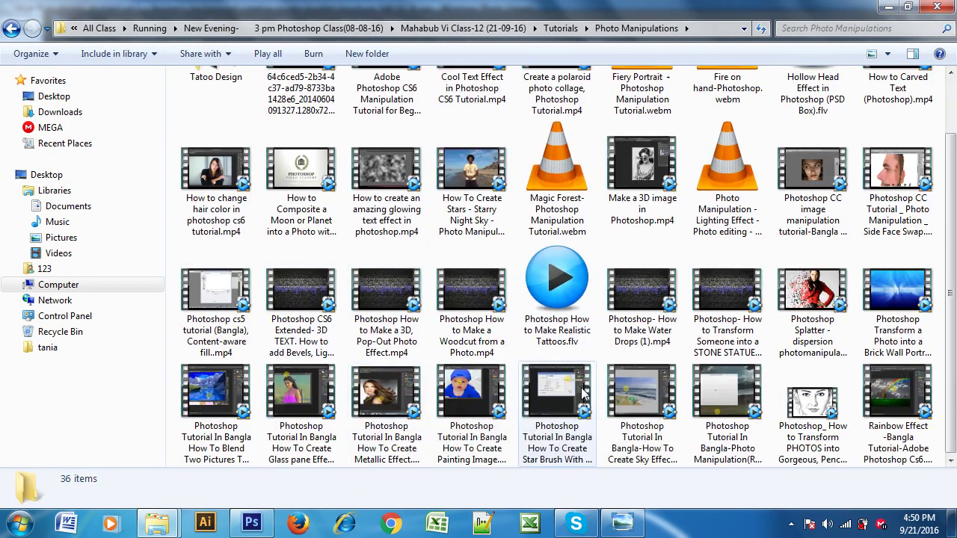
left_click(12, 28)
left_click(531, 418)
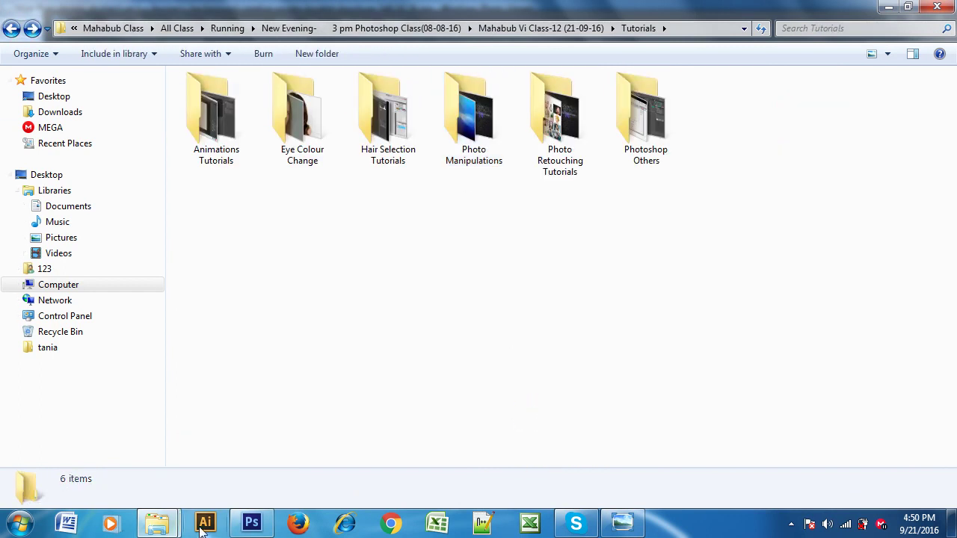
Step: Close Untitled-1, create and close a new 1280×720 document, then minimize Photoshop
left_click(246, 527)
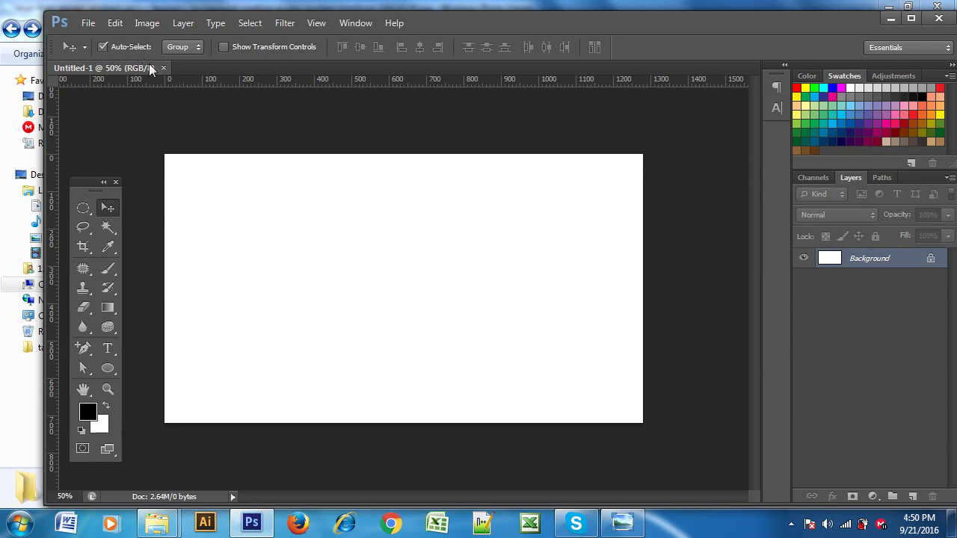
left_click(163, 67)
left_click(87, 23)
left_click(102, 39)
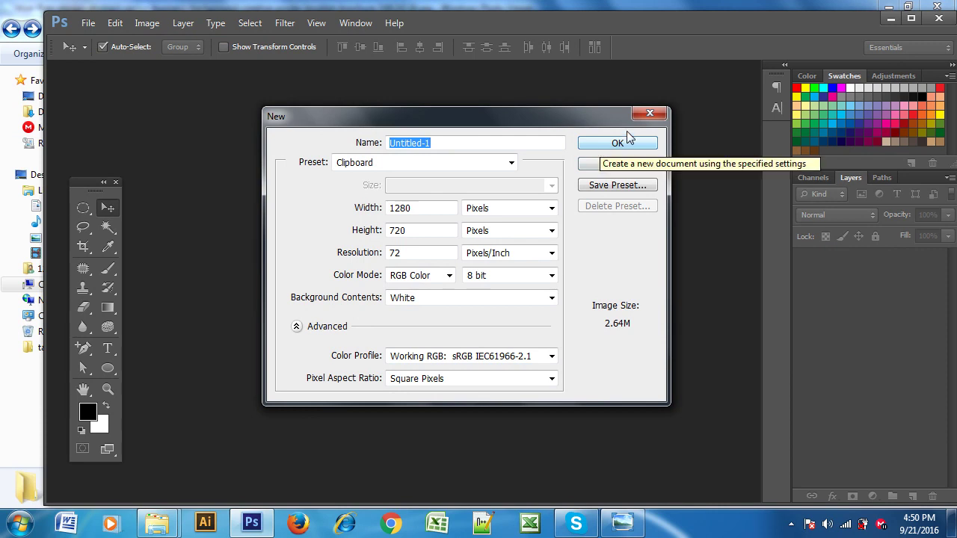
left_click(616, 142)
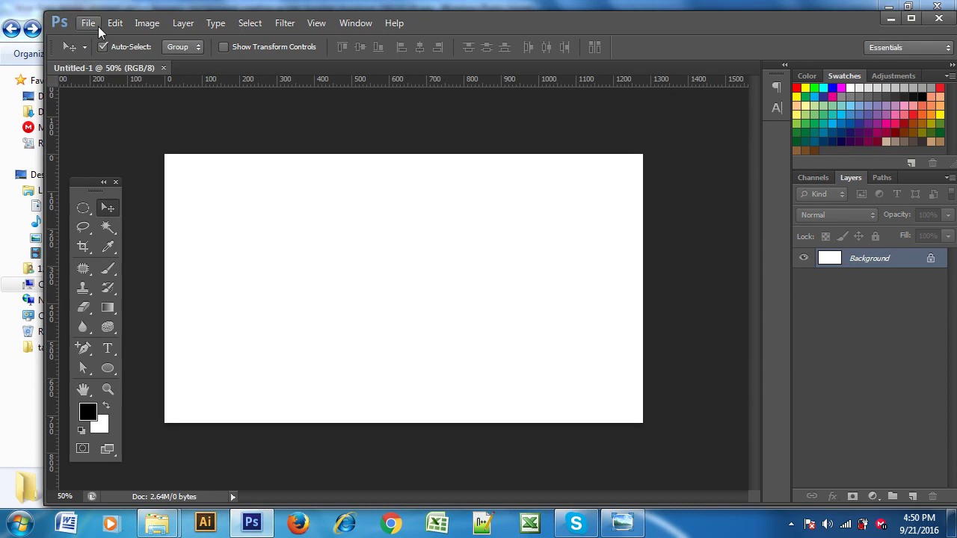
left_click(163, 69)
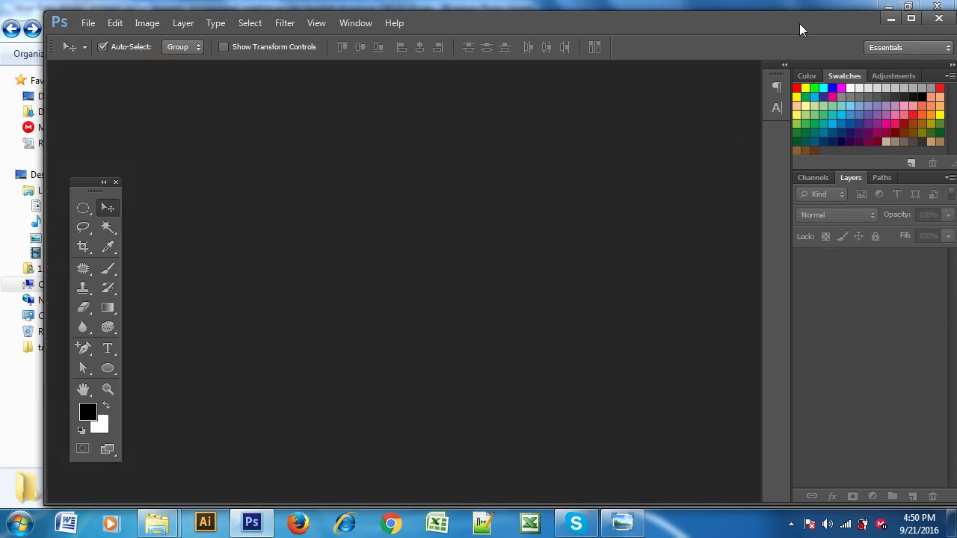
left_click(891, 18)
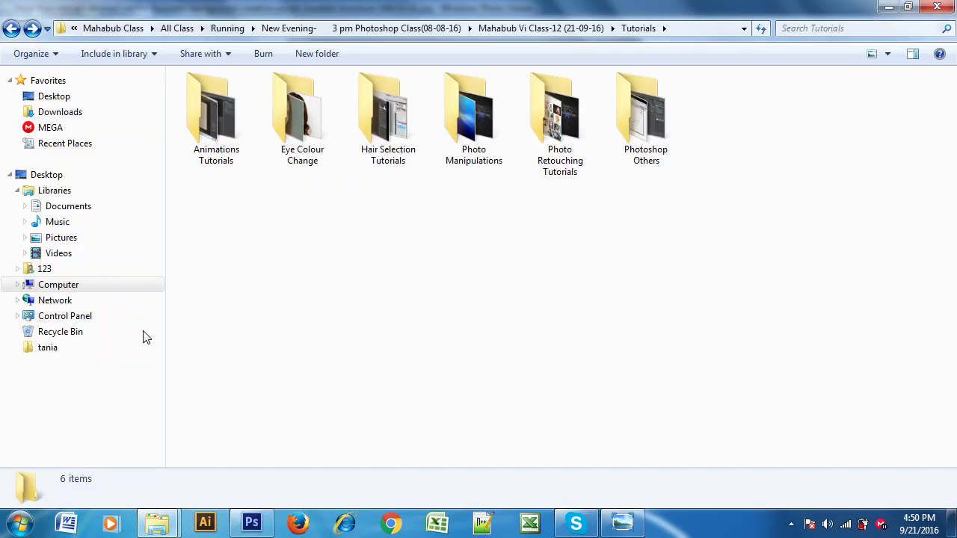
Step: Open Eye Colour Change (4).jpeg in Photoshop and look through its File and Image menus
double_click(302, 112)
mouse_move(477, 122)
left_mouse_down()
mouse_move(253, 530)
mouse_move(361, 341)
left_mouse_up()
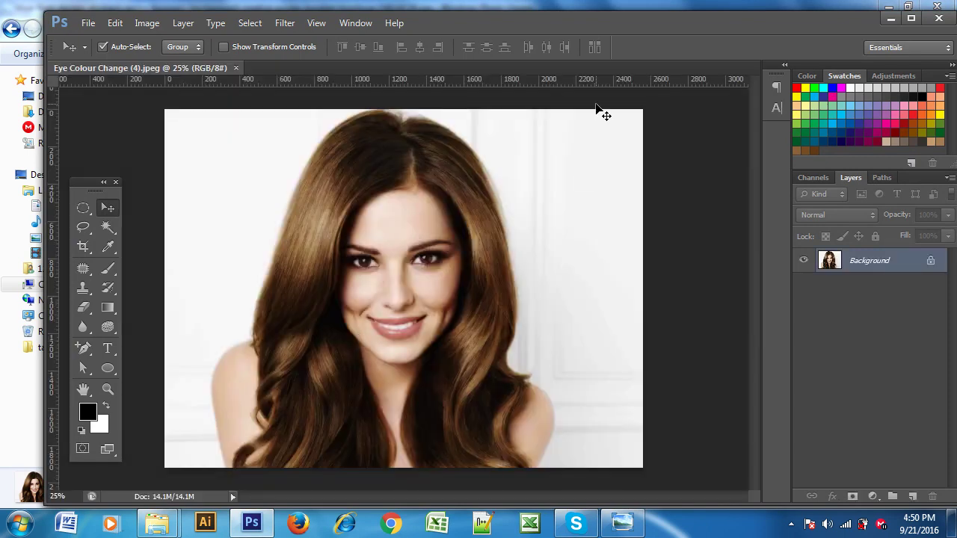
left_click(86, 24)
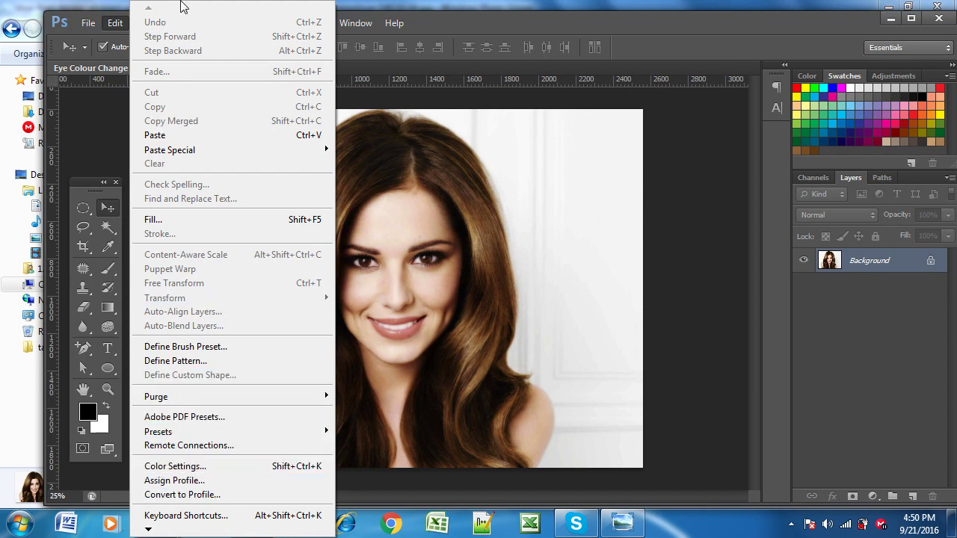
left_click(604, 34)
left_click(144, 23)
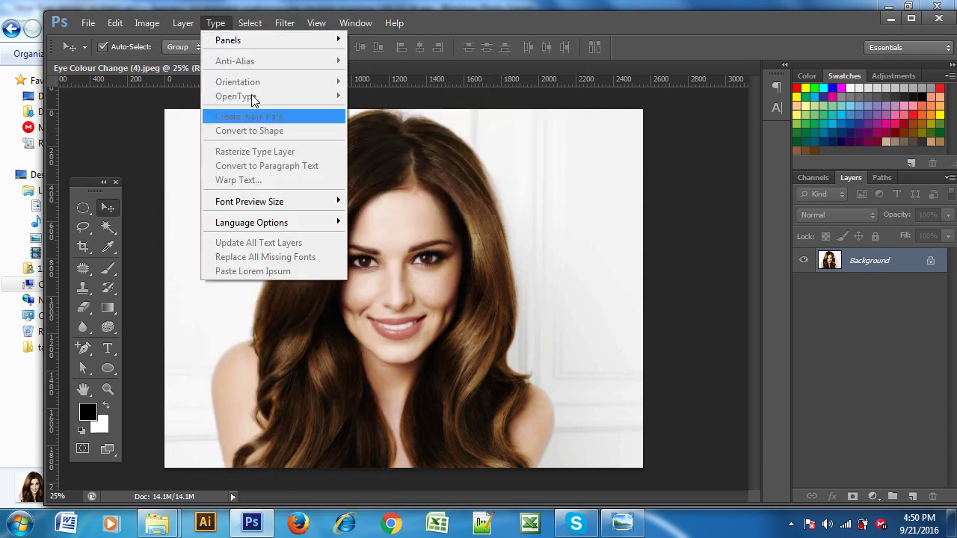
mouse_move(284, 23)
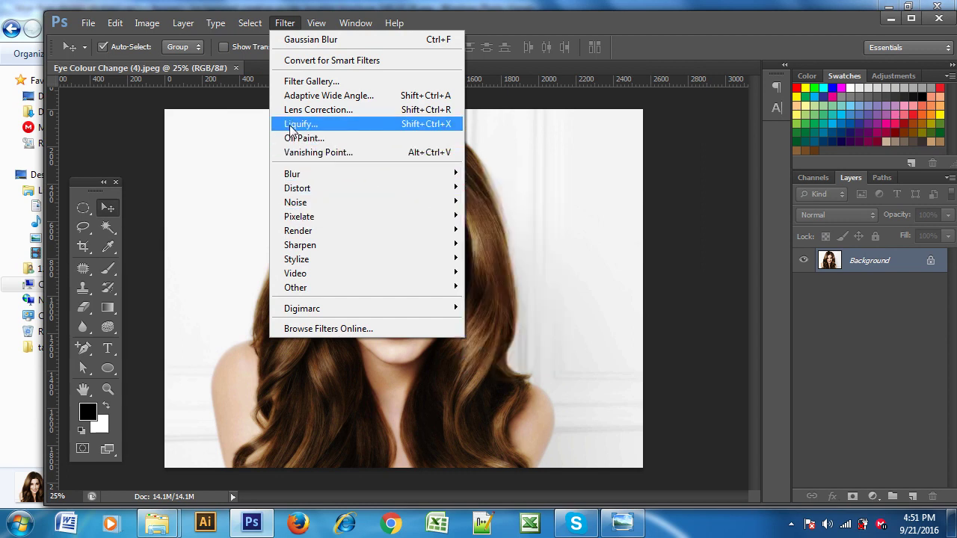
Step: Open the Filter Gallery on the portrait and zoom the preview out to 12.5%
left_click(305, 84)
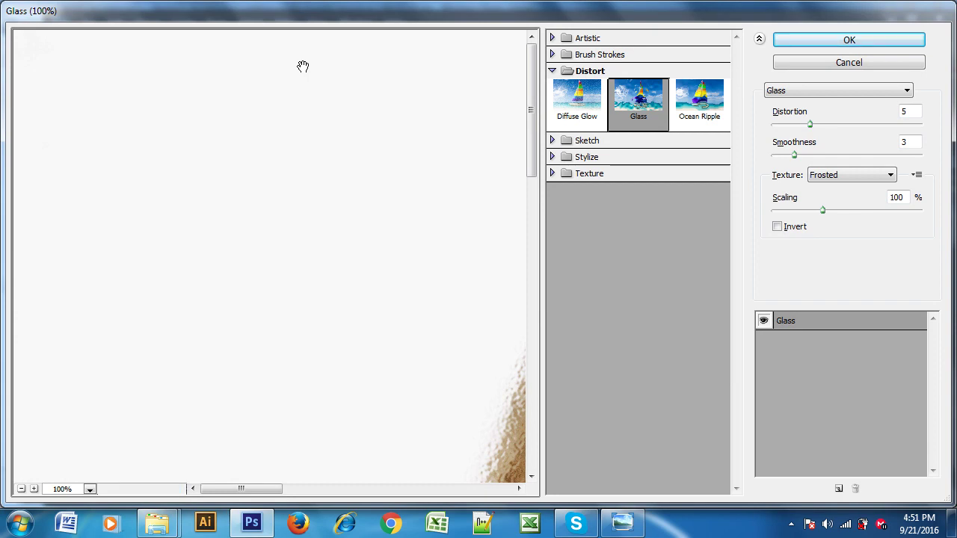
left_click(21, 488)
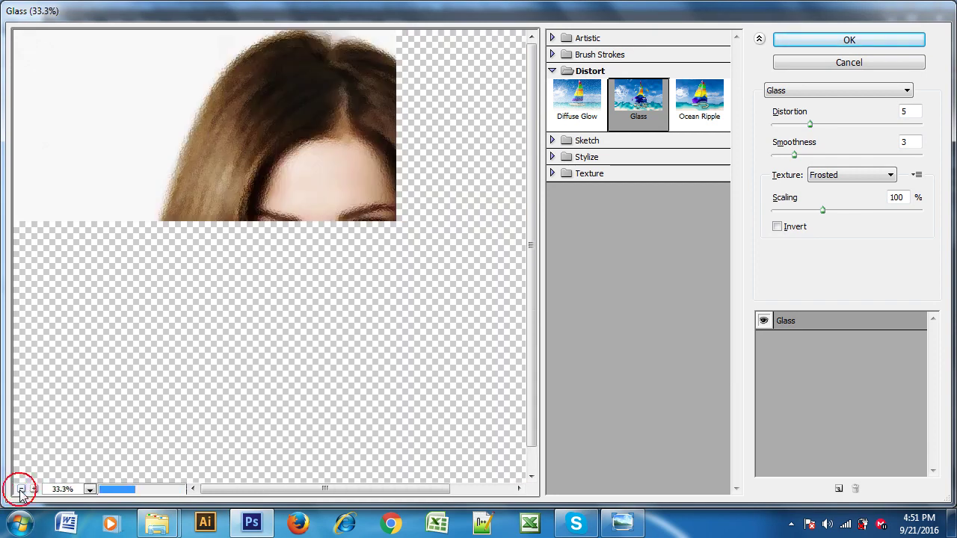
left_click(21, 488)
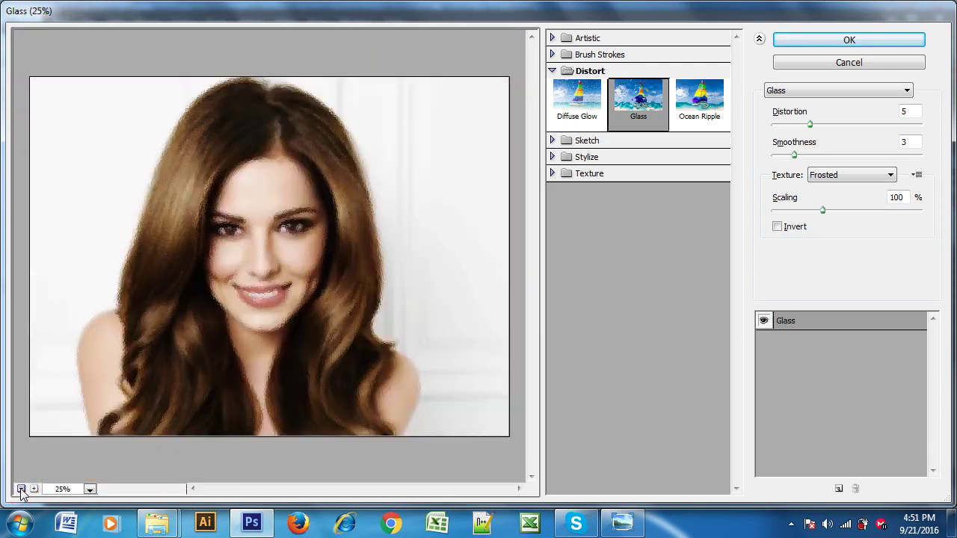
left_click(21, 488)
Step: Preview the Artistic filters from Colored Pencil through Palette Knife on the portrait
left_click(551, 37)
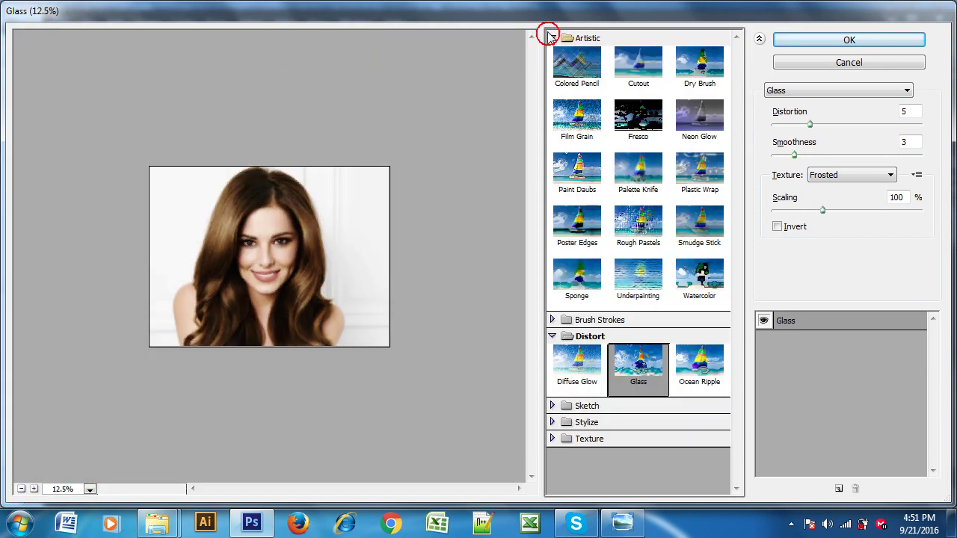
left_click(591, 72)
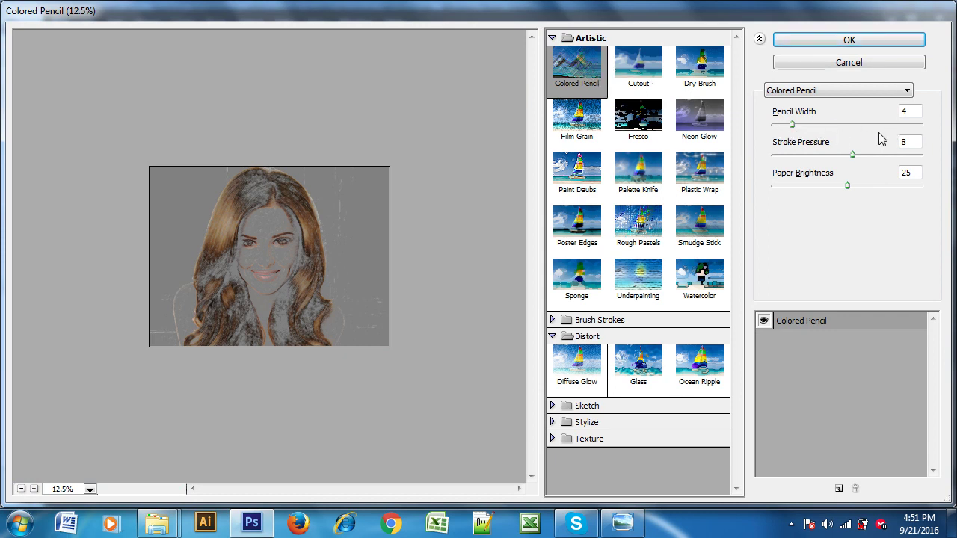
left_click(641, 60)
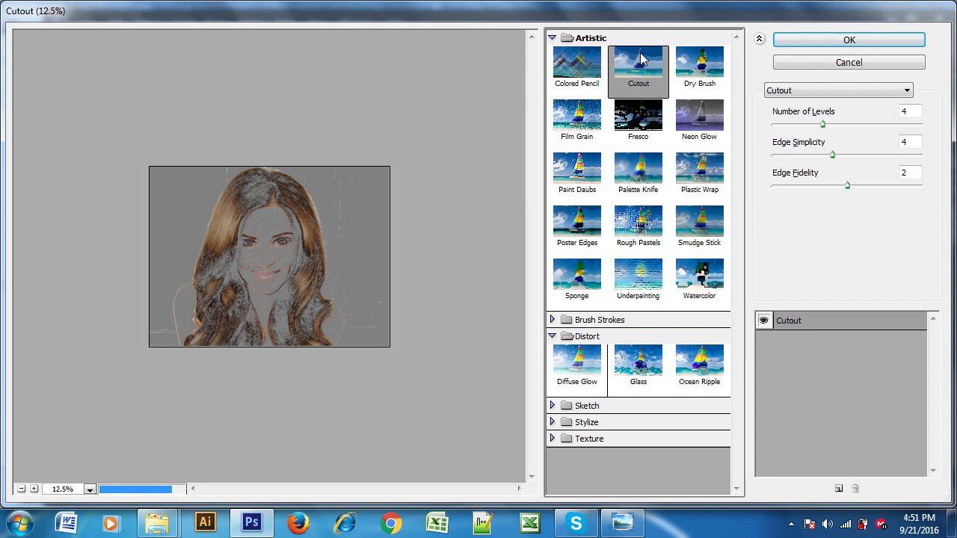
left_click(703, 69)
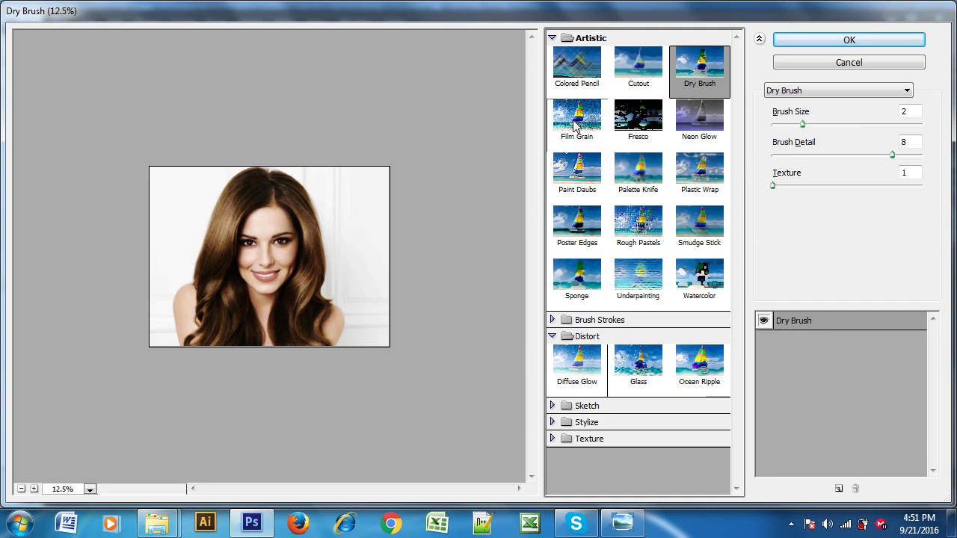
left_click(575, 125)
left_click(638, 124)
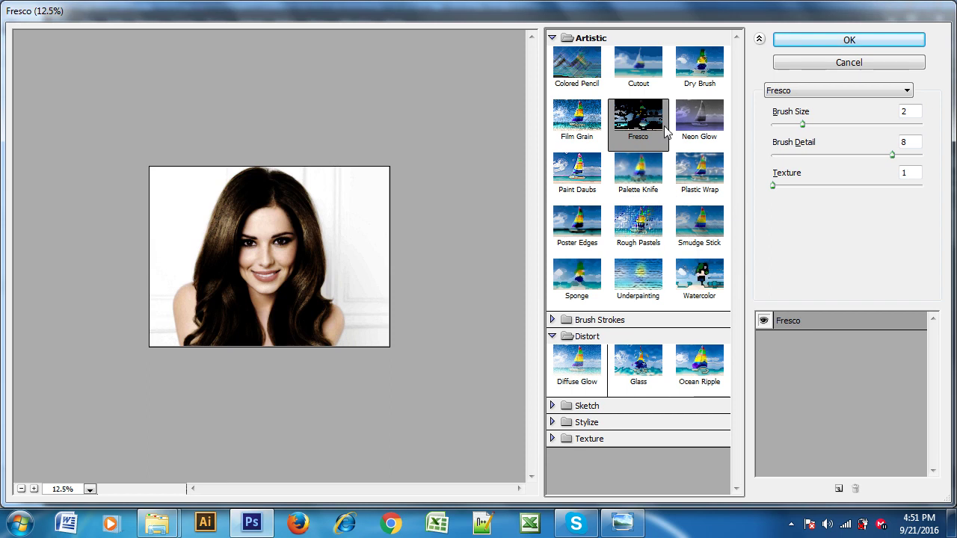
left_click(693, 122)
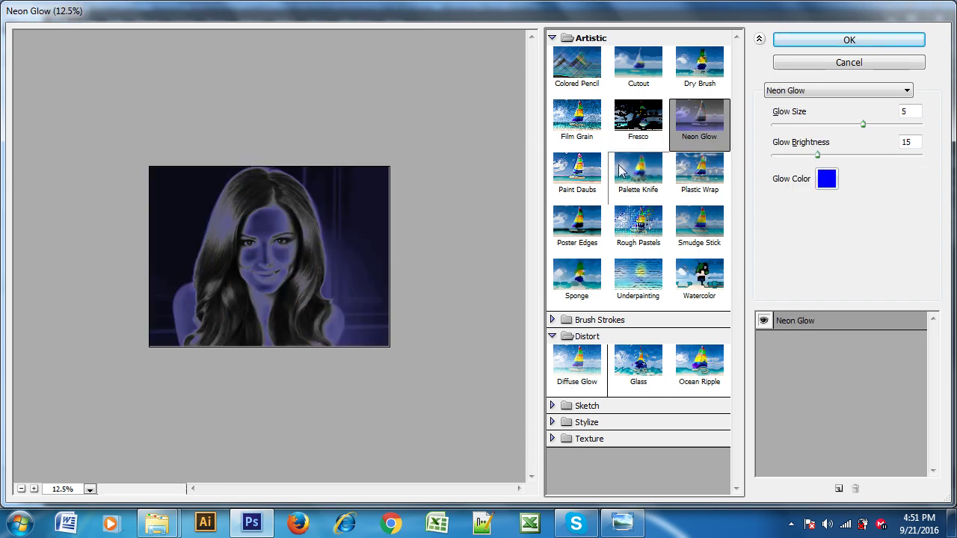
left_click(580, 171)
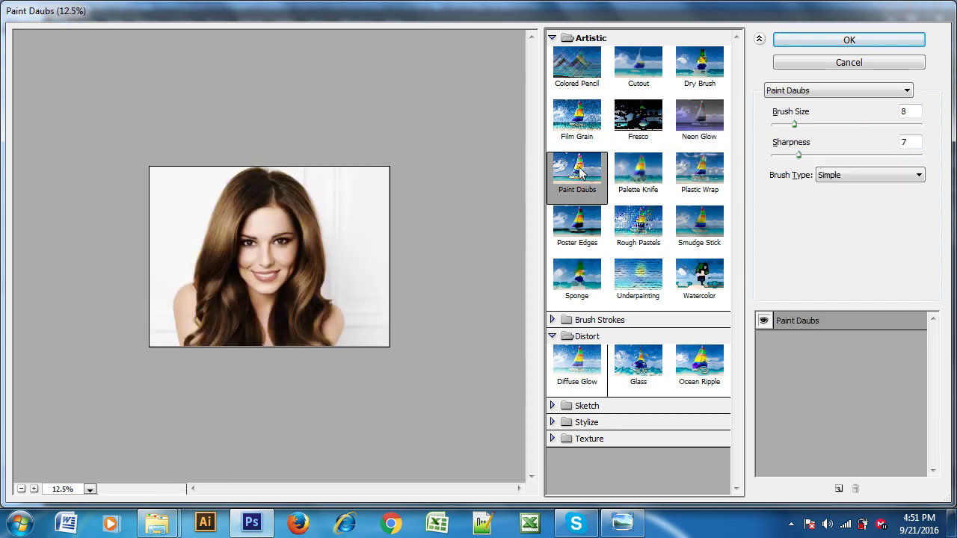
left_click(650, 178)
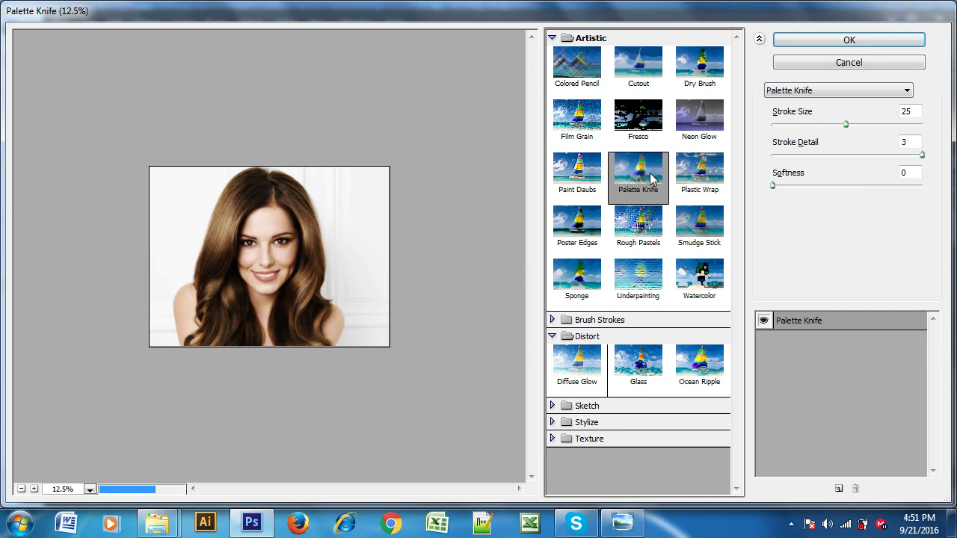
Step: Try Plastic Wrap at highlight strength 13, then Poster Edges, Rough Pastels and Underpainting
left_click(710, 178)
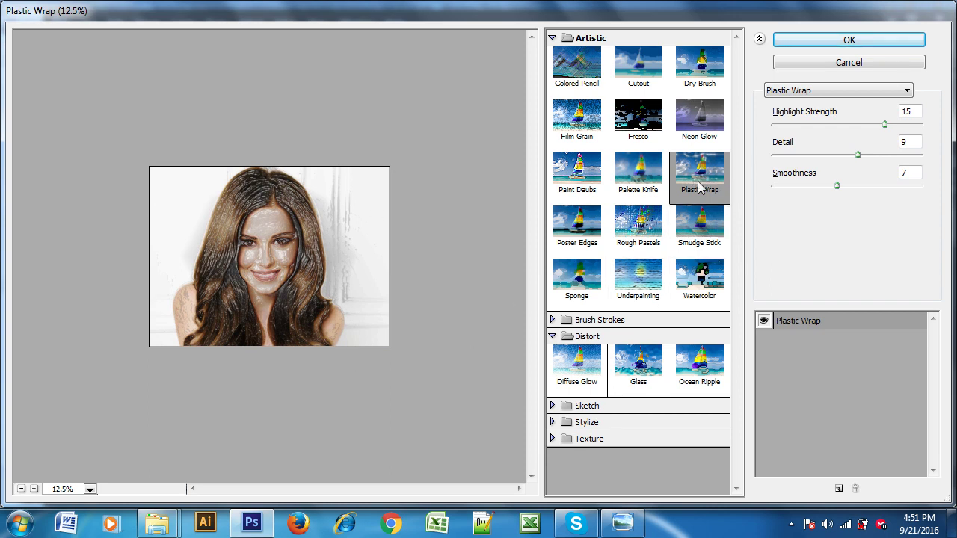
mouse_move(885, 125)
left_mouse_down()
mouse_move(894, 124)
mouse_move(869, 128)
left_mouse_up()
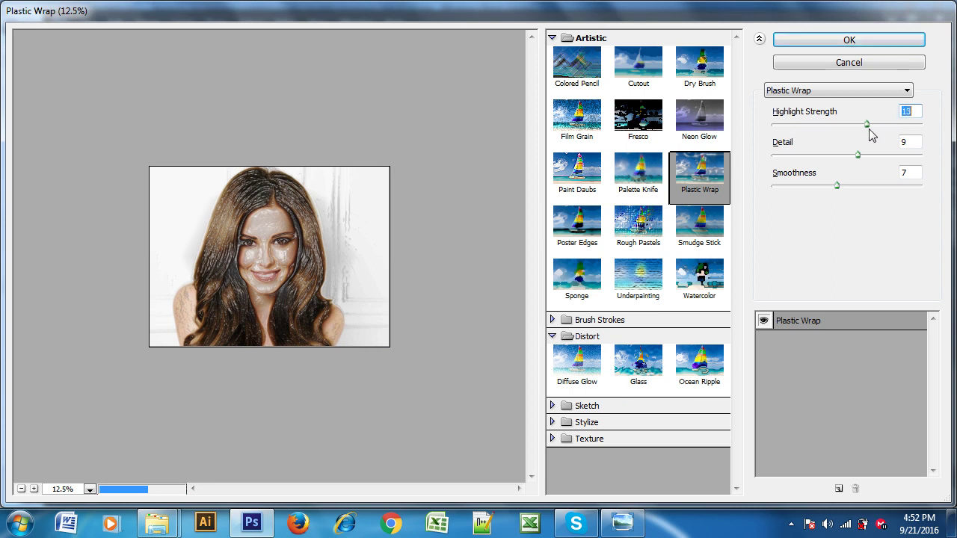
left_click(852, 155)
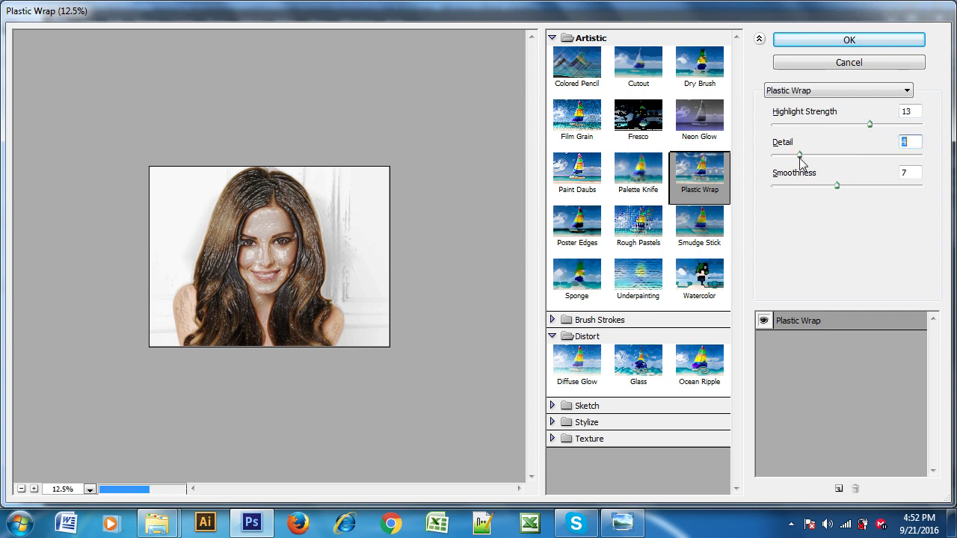
left_click(583, 232)
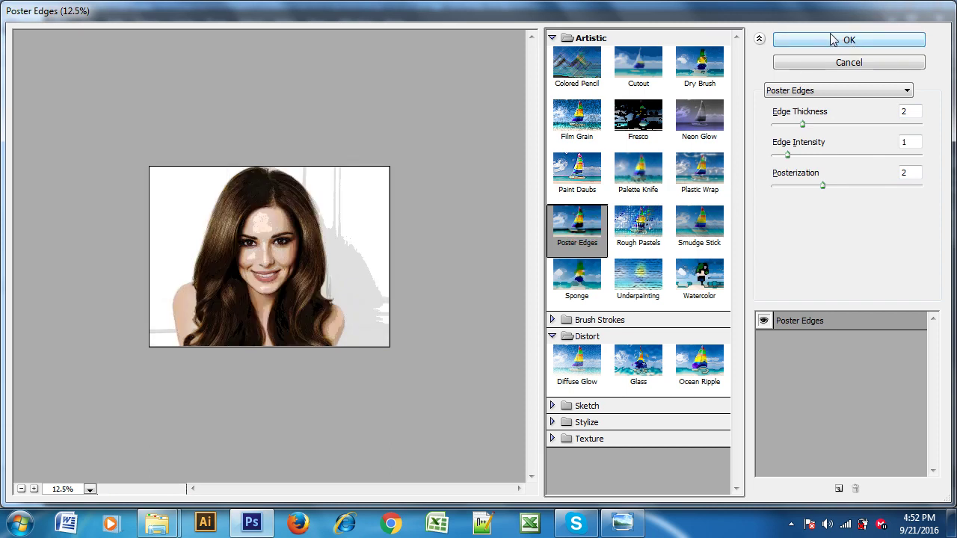
left_click(635, 231)
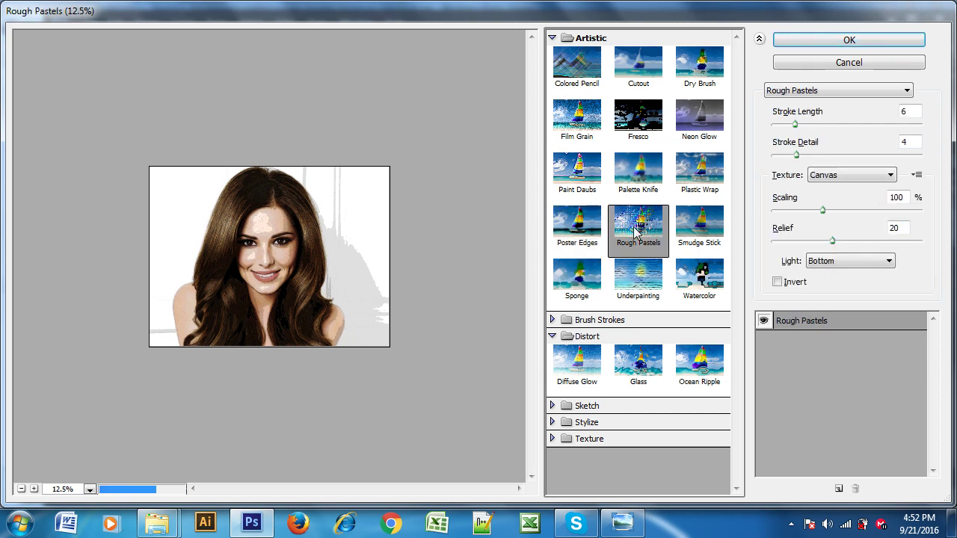
left_click(632, 273)
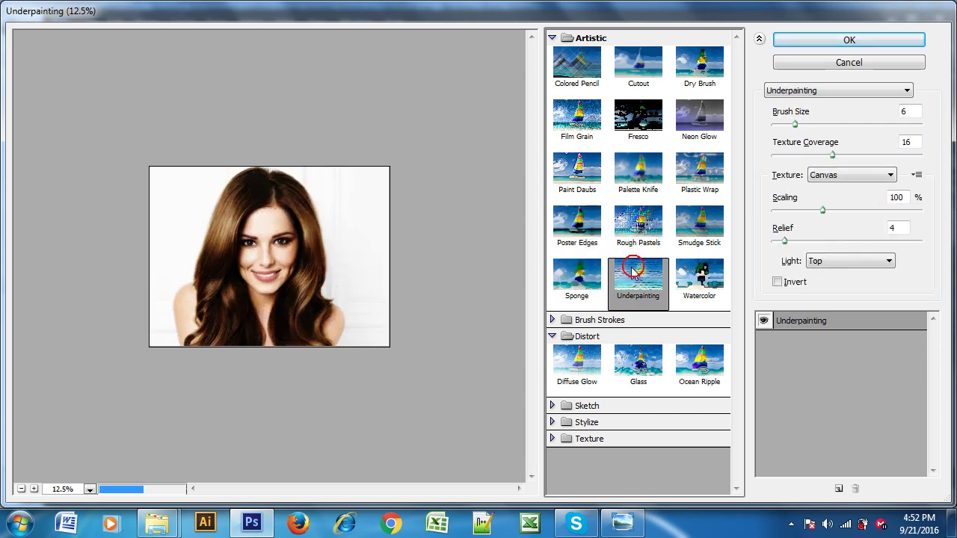
left_click(552, 37)
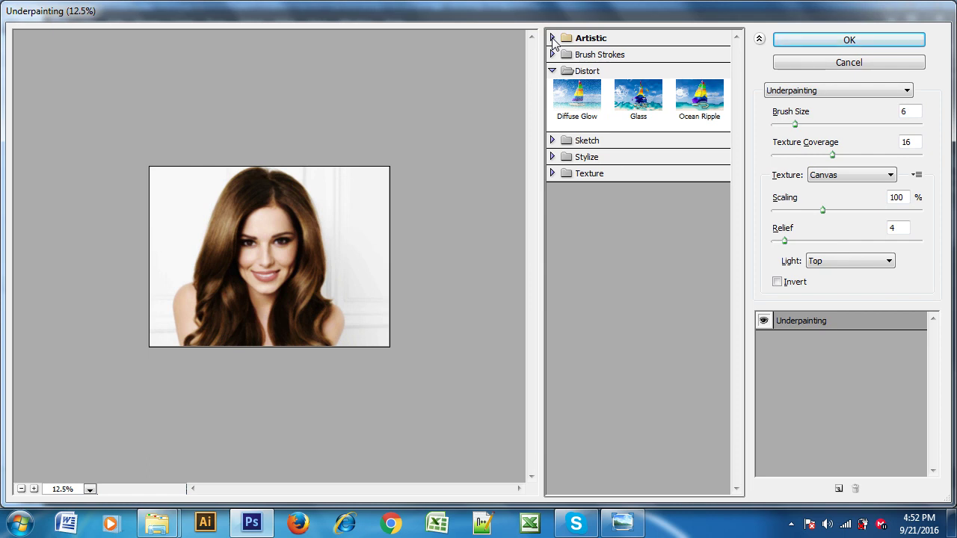
Step: Preview the Sketch effects Bas Relief, Chalk & Charcoal, Charcoal, Graphic Pen, Stamp and Torn Edges
left_click(553, 140)
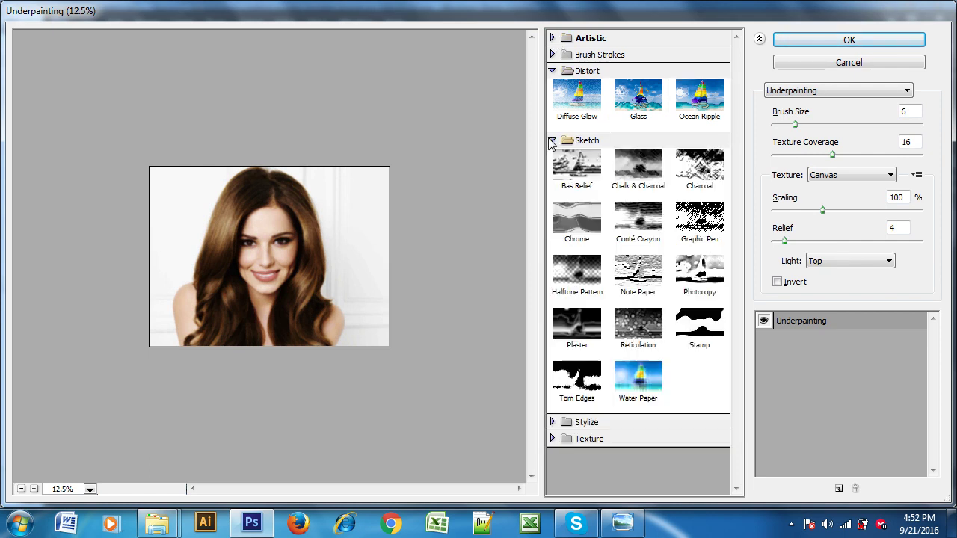
left_click(590, 172)
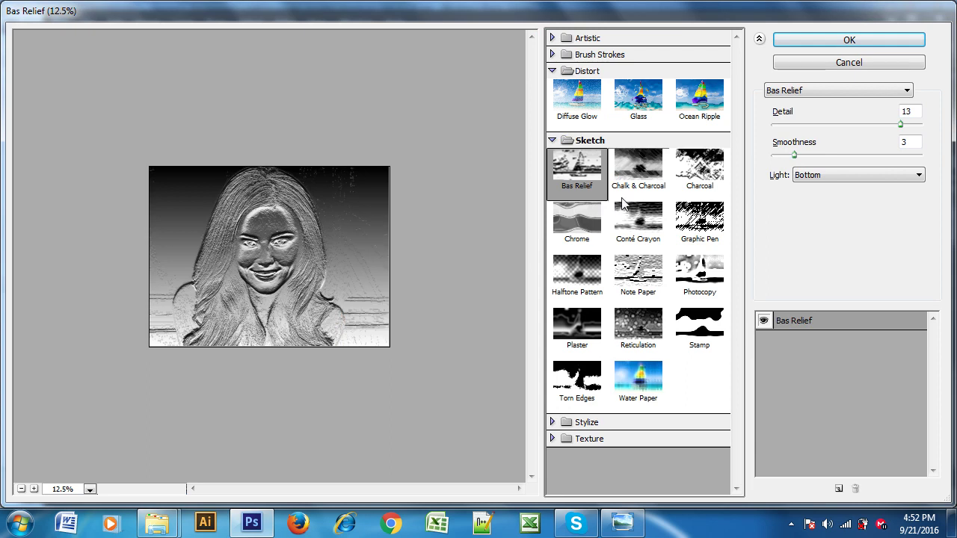
left_click(644, 178)
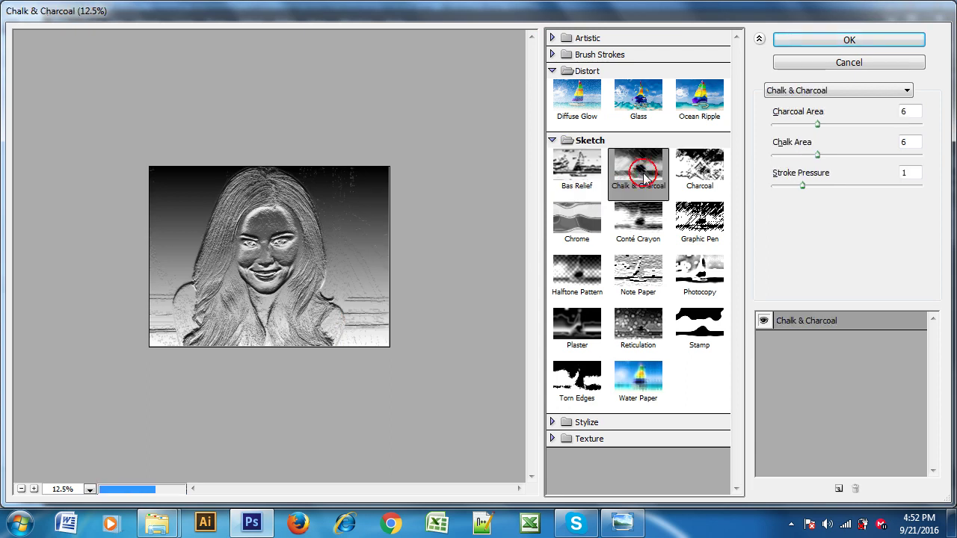
left_click(721, 173)
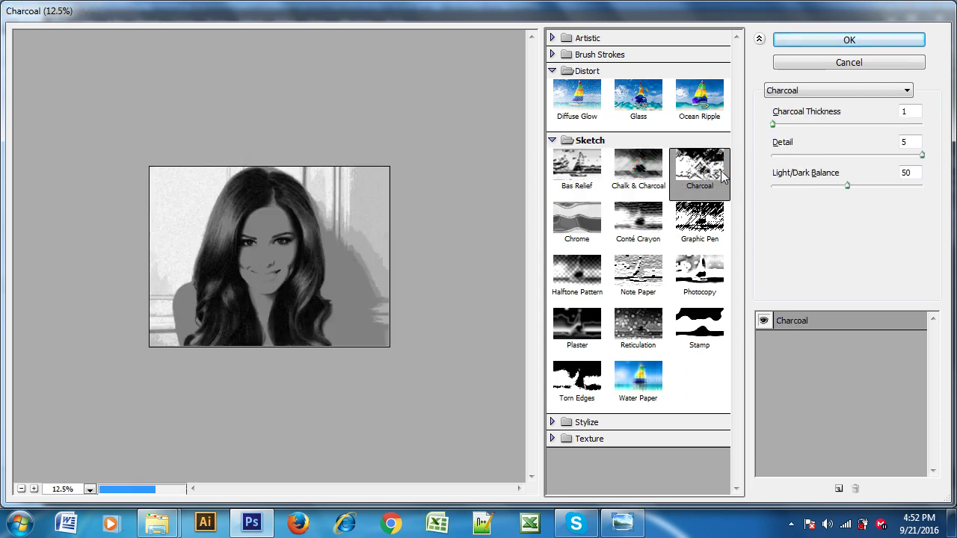
left_click(706, 213)
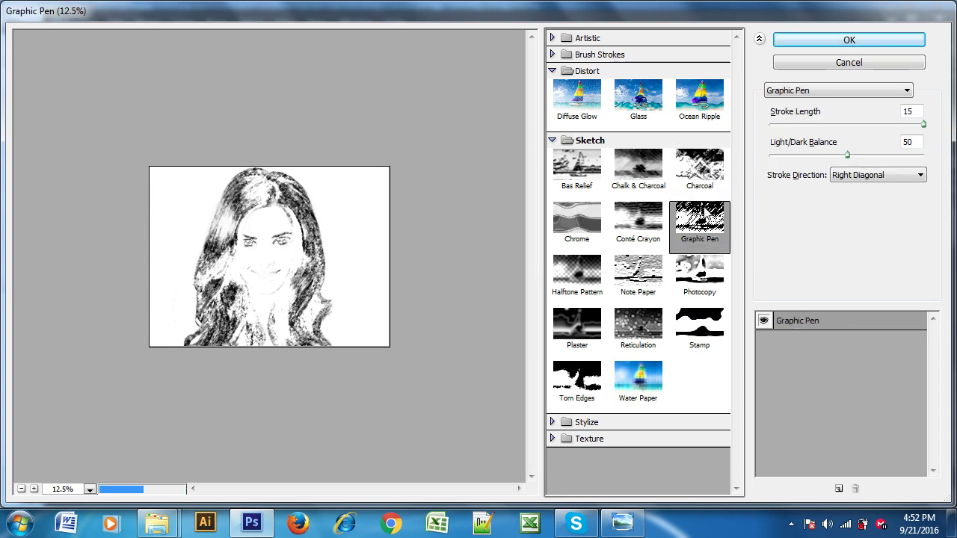
left_click(693, 328)
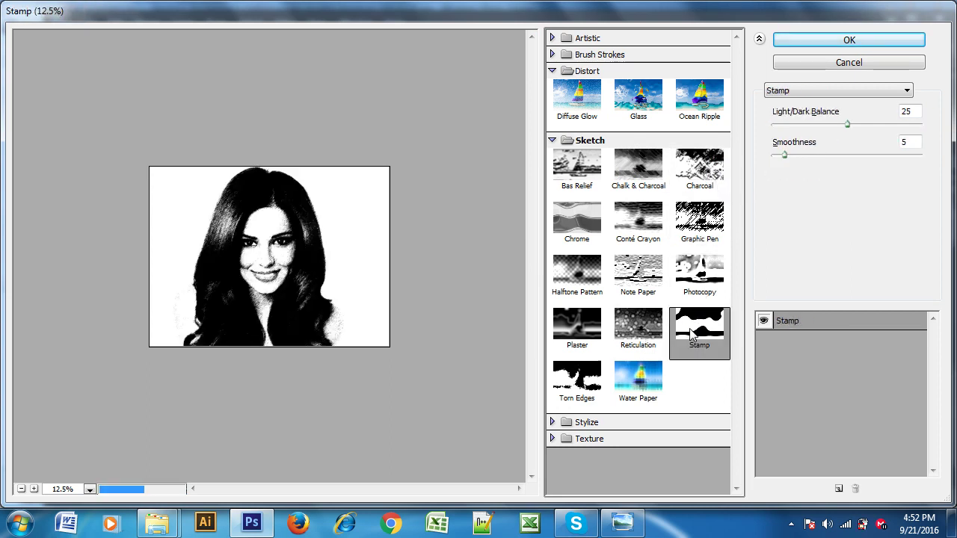
left_click(564, 396)
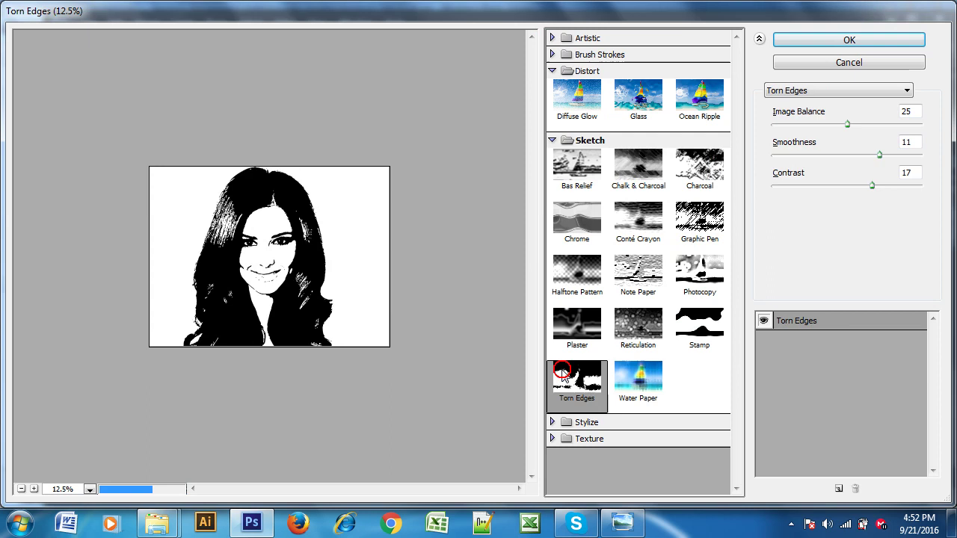
Step: Collapse the Sketch and Distort groups and preview Stylize's Glowing Edges effect
left_click(557, 140)
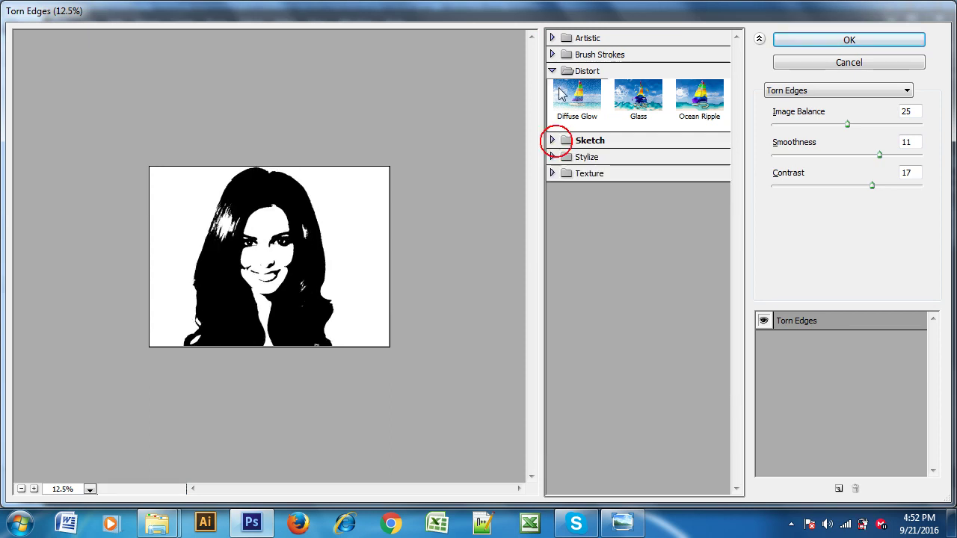
left_click(557, 70)
left_click(553, 104)
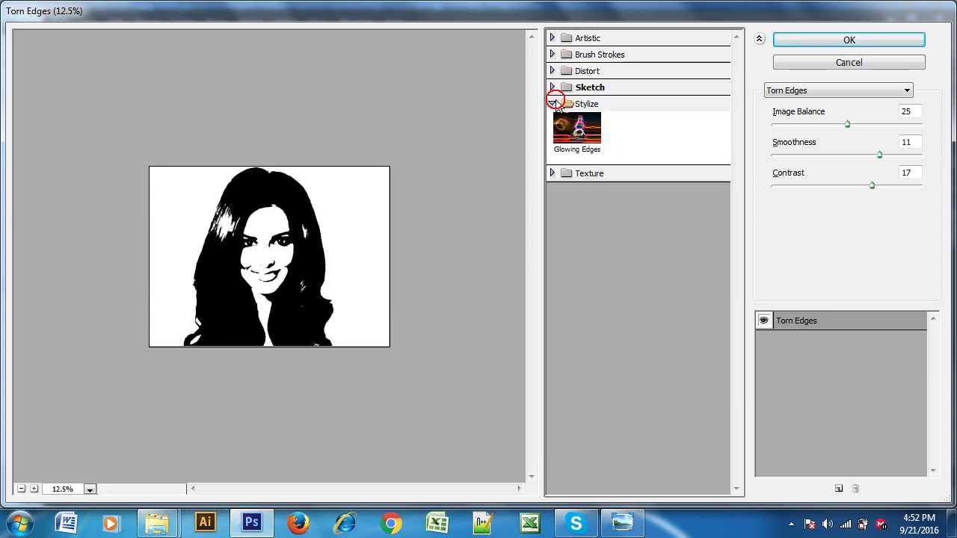
left_click(577, 133)
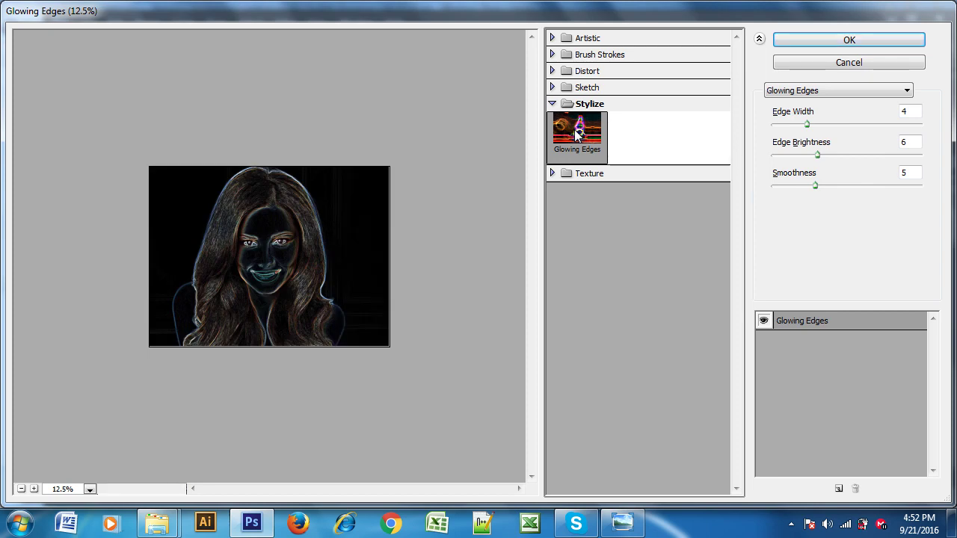
Step: Preview the Texture effects Craquelure, Stained Glass and Texturizer on the portrait
left_click(554, 177)
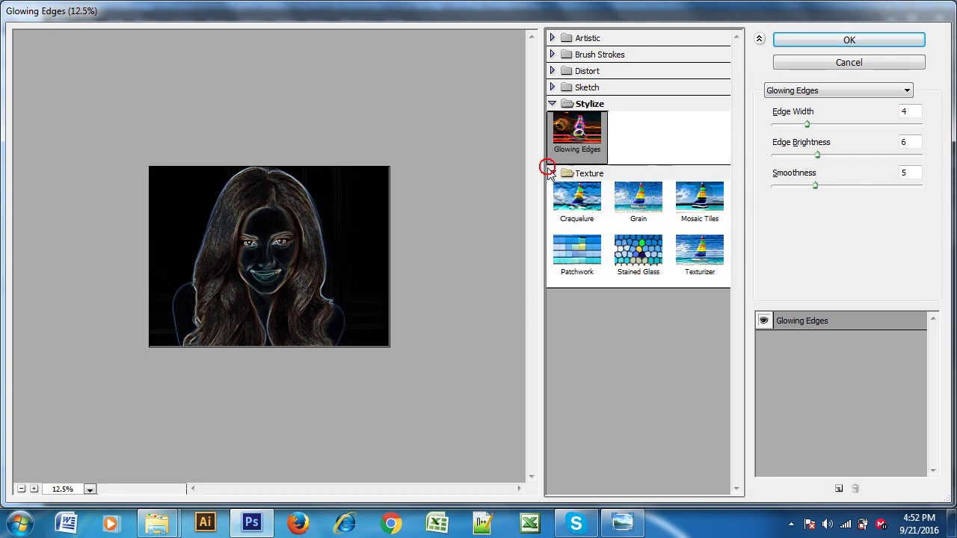
left_click(574, 194)
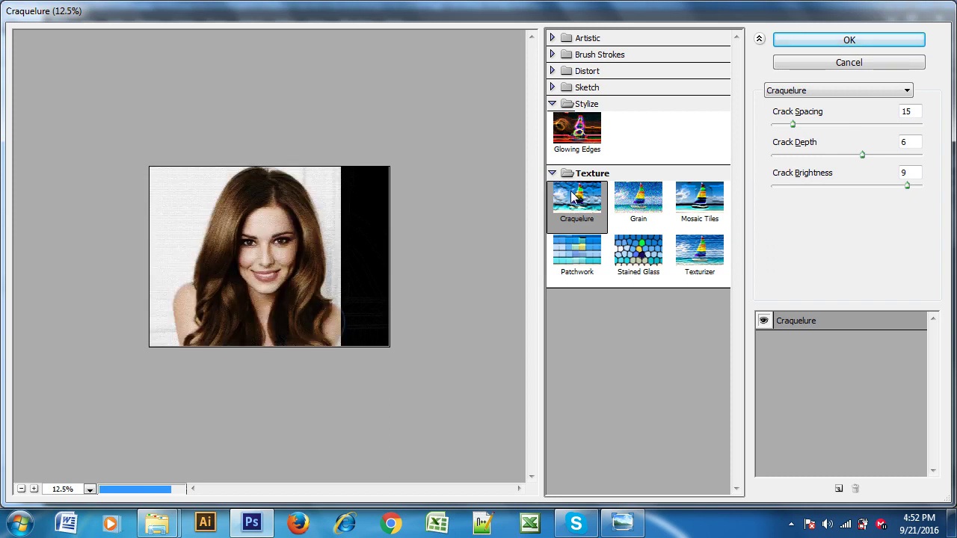
left_click(636, 253)
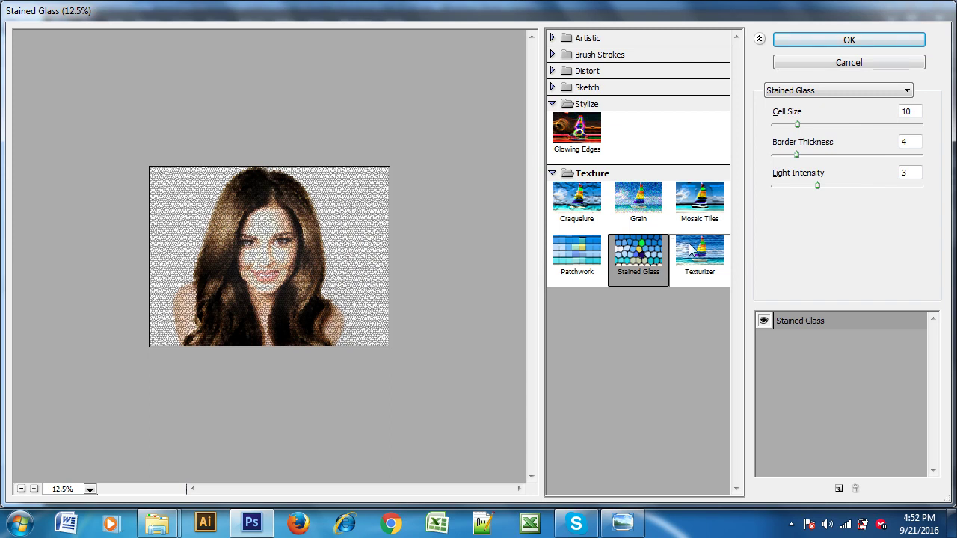
left_click(696, 254)
Step: Return to Stained Glass, set Cell Size to 16, then cancel the Filter Gallery
left_click(638, 252)
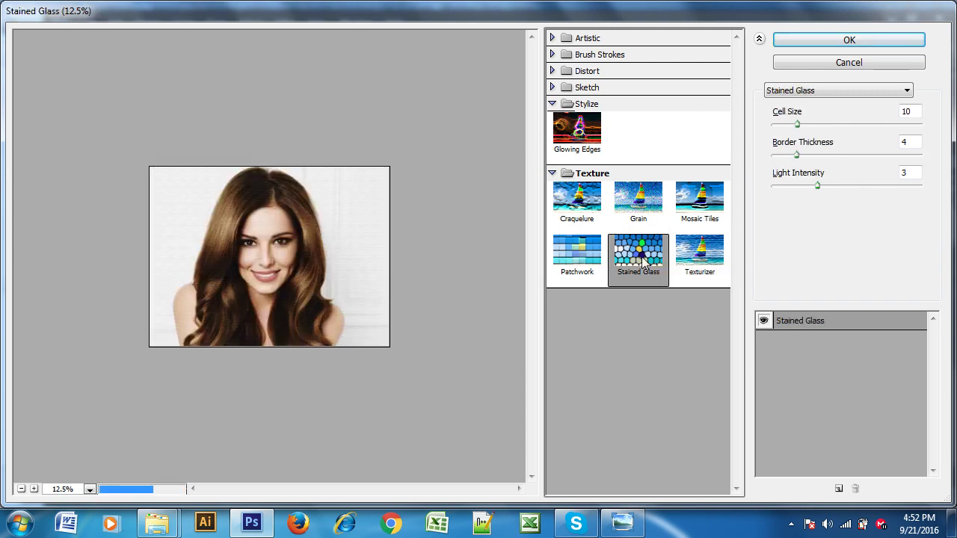
mouse_move(796, 124)
left_mouse_down()
mouse_move(851, 125)
mouse_move(786, 125)
left_mouse_up()
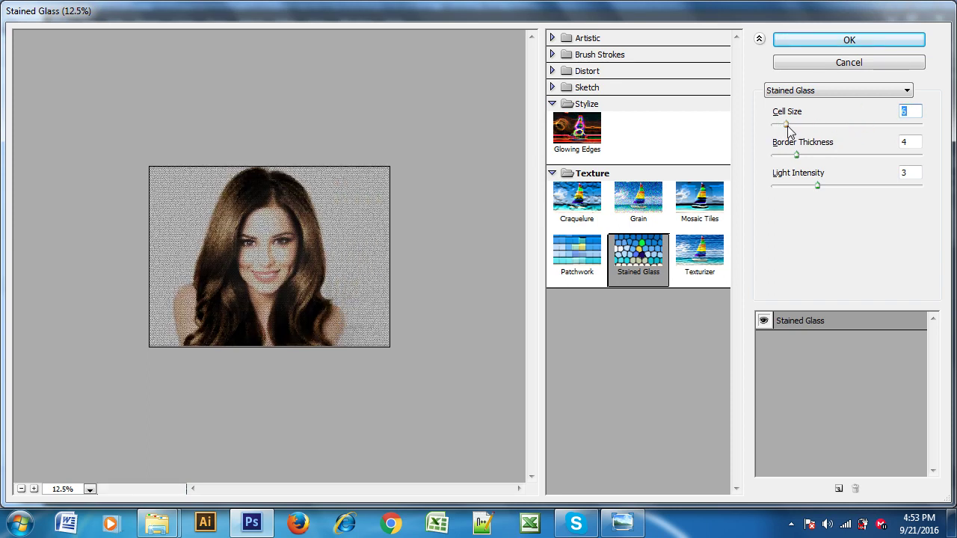
left_click_drag(786, 124, 815, 125)
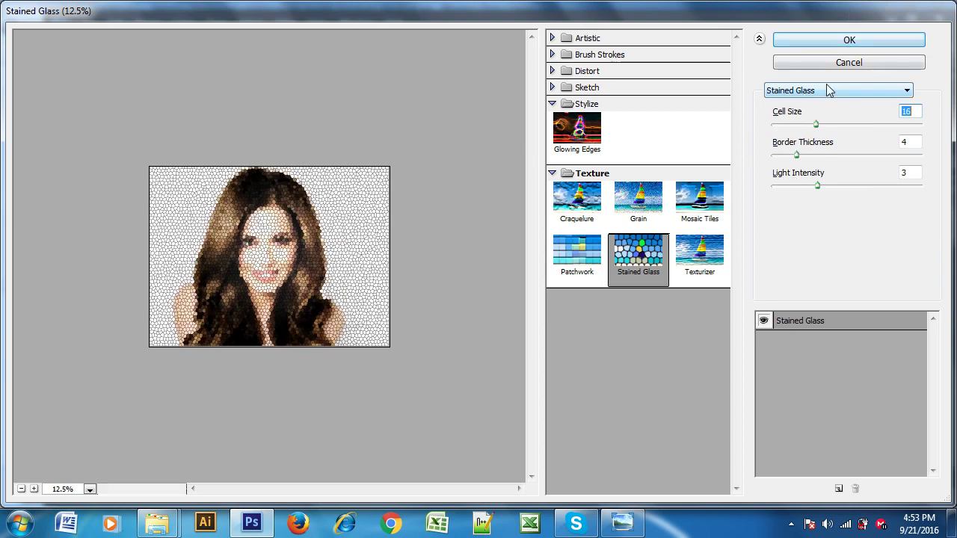
left_click(848, 65)
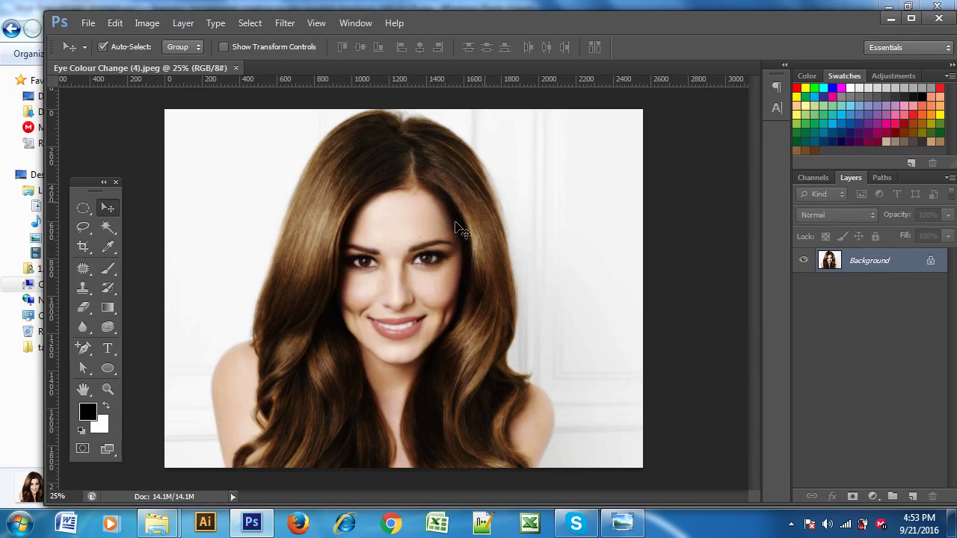
left_click(286, 23)
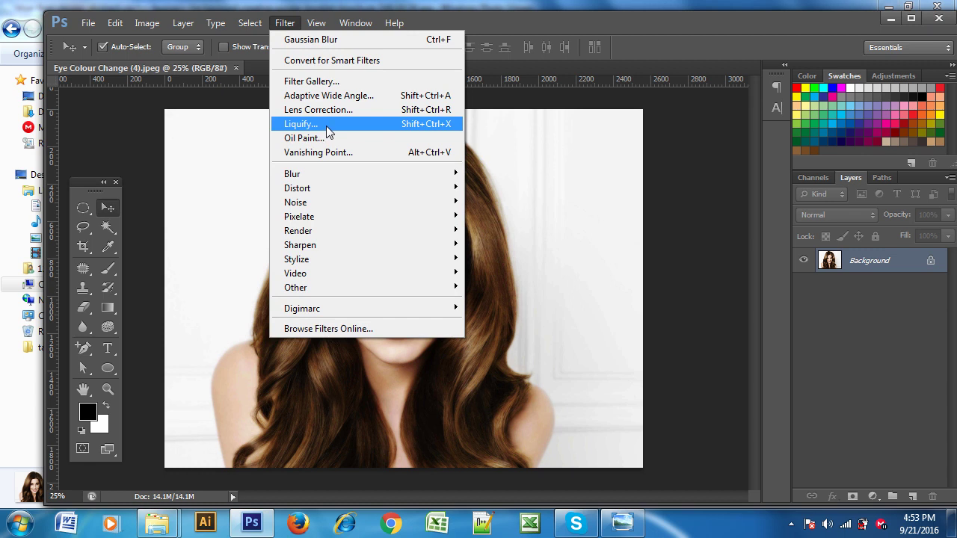
Step: Dismiss the Filter menu and minimize Photoshop to show the Eye Colour Change folder
left_click(582, 146)
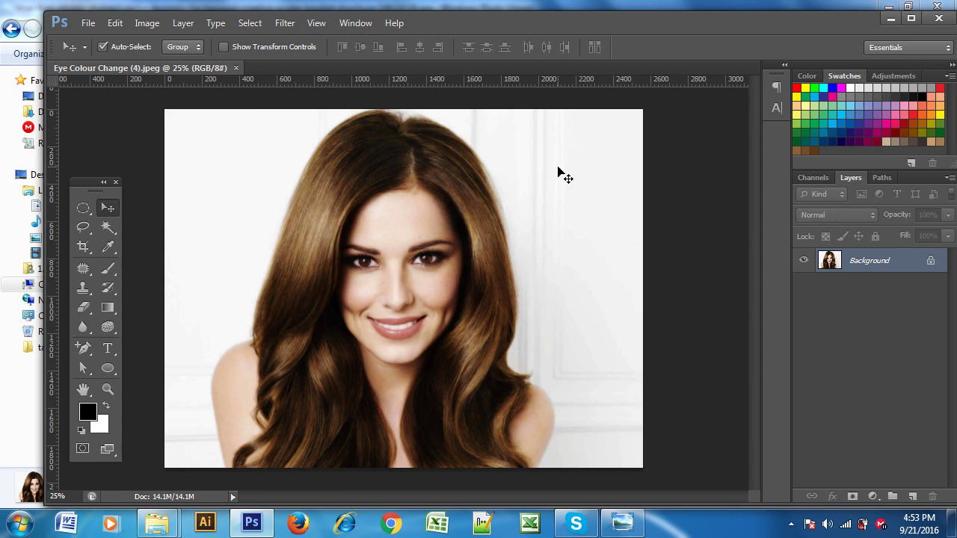
left_click(887, 19)
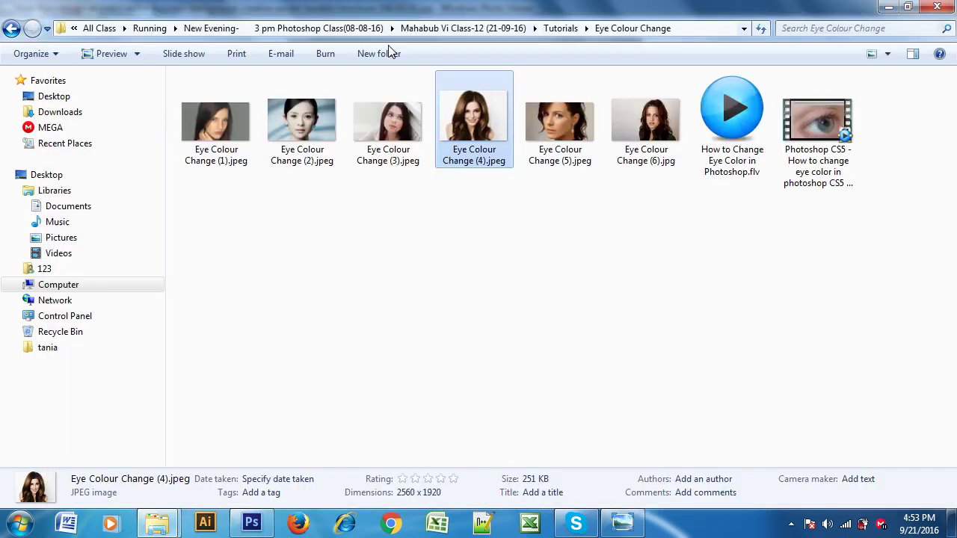
Step: Drag Eye Colour Change (6).jpg into Photoshop to open it as a second document
left_click(408, 211)
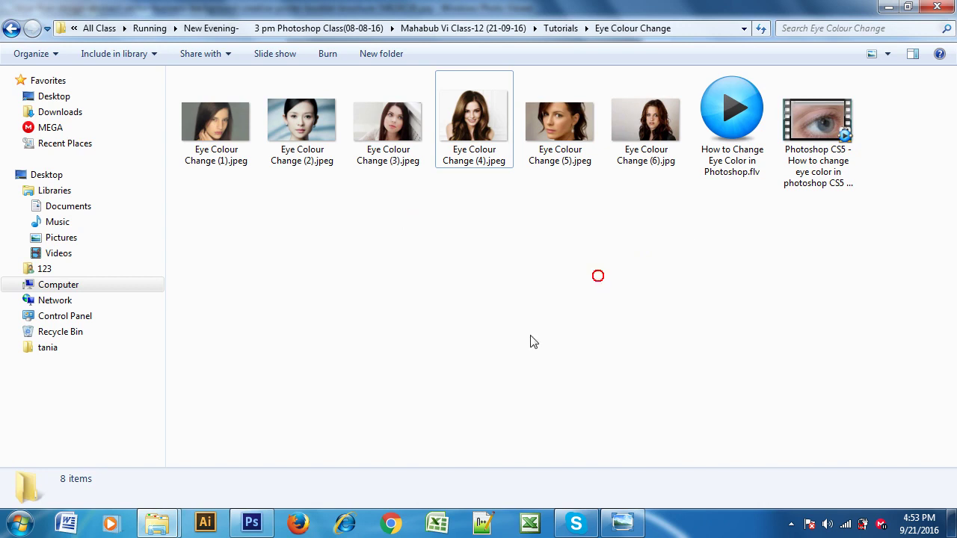
mouse_move(649, 126)
left_mouse_down()
mouse_move(731, 390)
mouse_move(830, 371)
left_mouse_up()
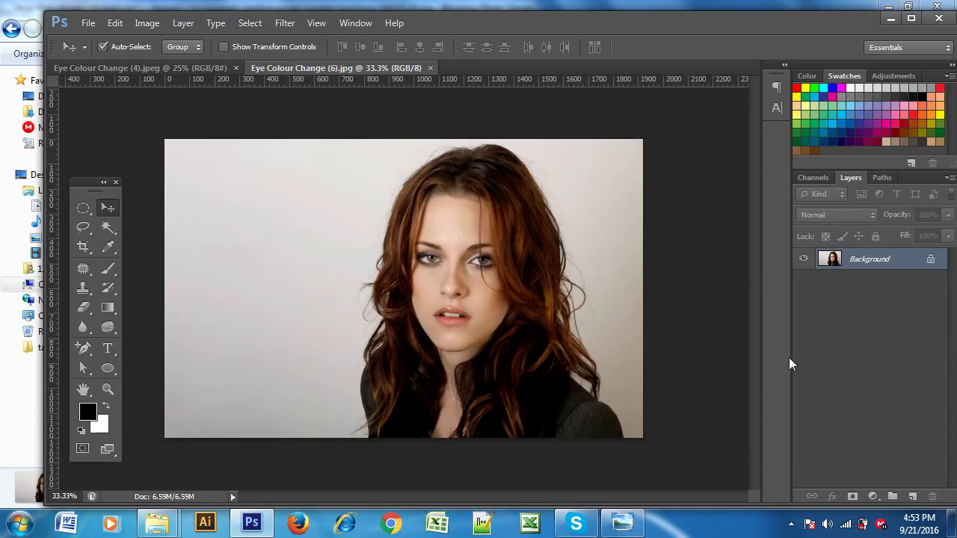
Step: Zoom in on the portrait's face and open Liquify with the Forward Warp Tool
key("ctrl+plus")
key("ctrl+plus")
mouse_move(546, 324)
left_mouse_down()
mouse_move(480, 231)
mouse_move(447, 302)
left_mouse_up()
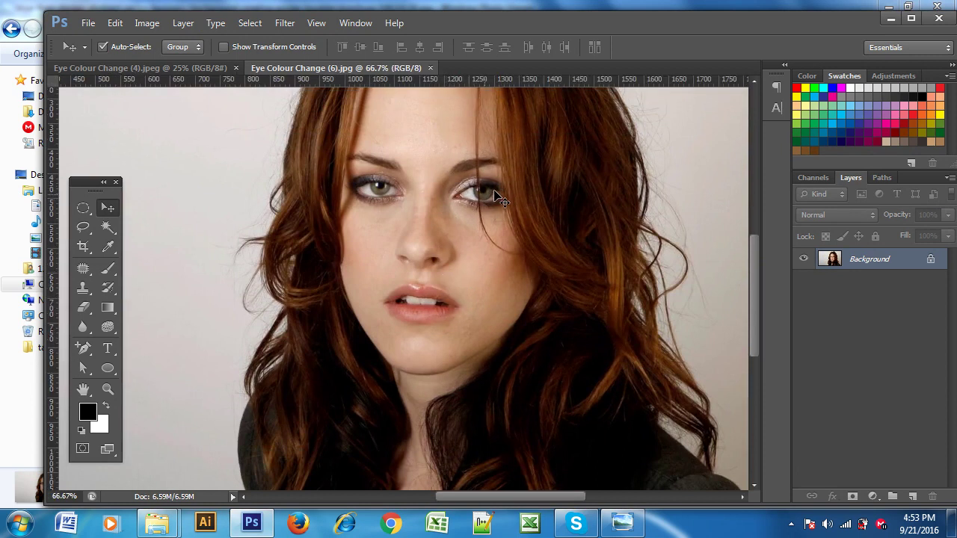
left_click(289, 30)
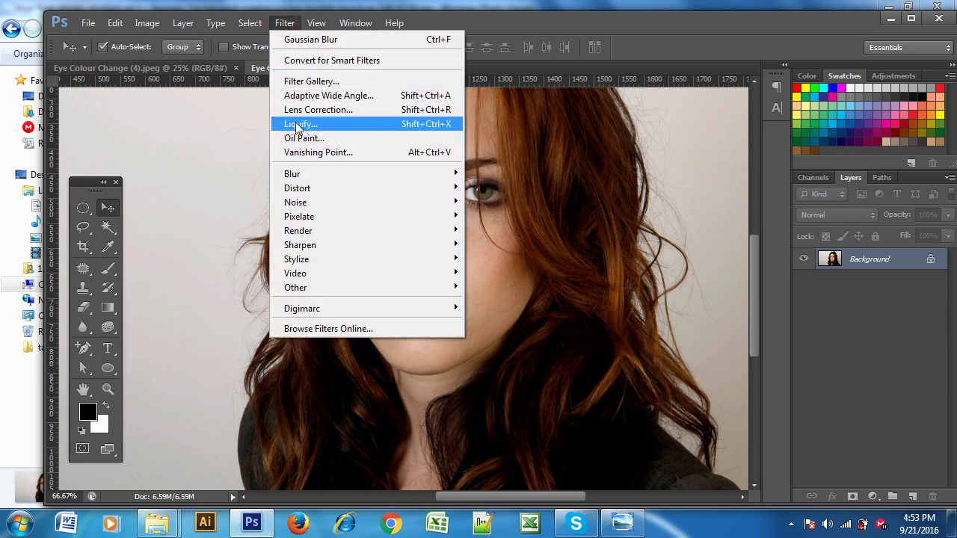
left_click(298, 127)
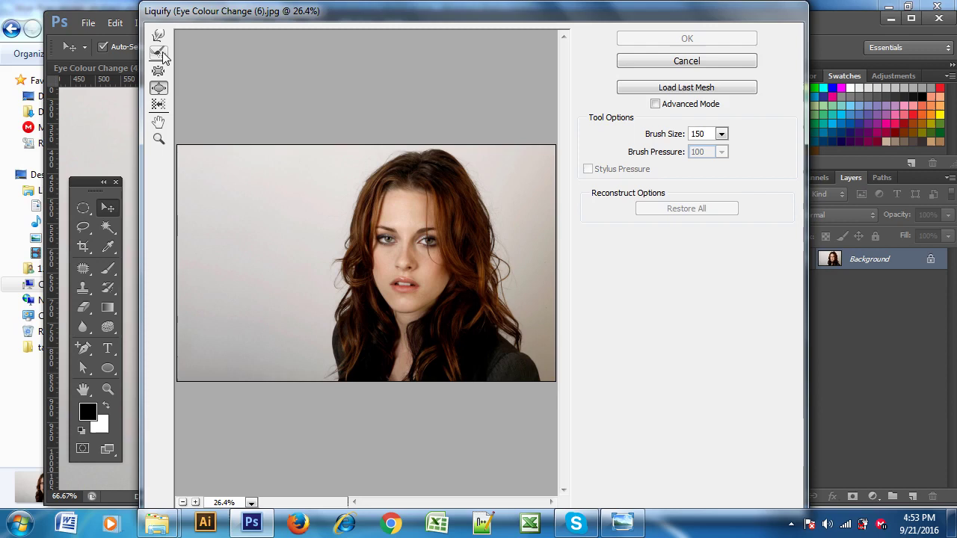
left_click(159, 38)
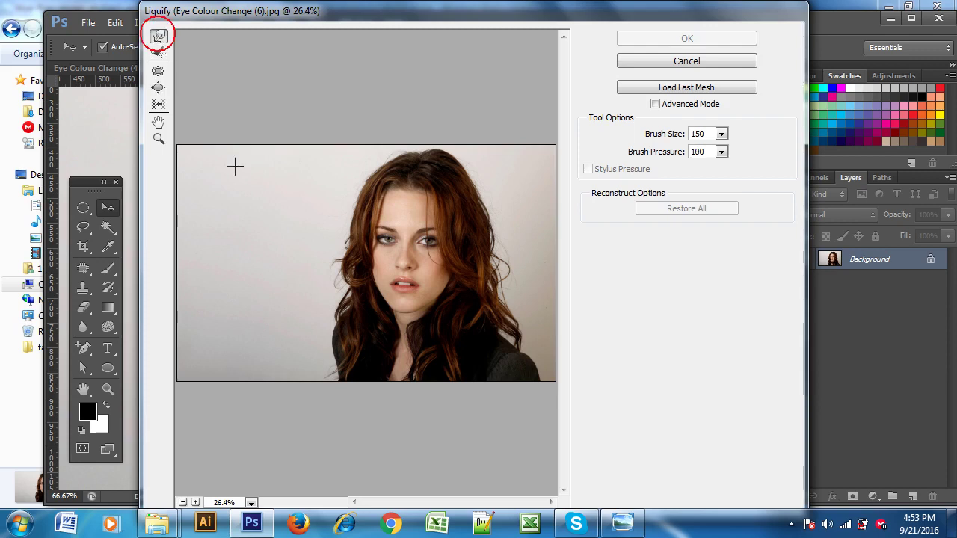
Step: Try warping around the eye and left cheek, then undo the cheek warp
key("ctrl+plus")
key("ctrl+plus")
left_click(409, 216)
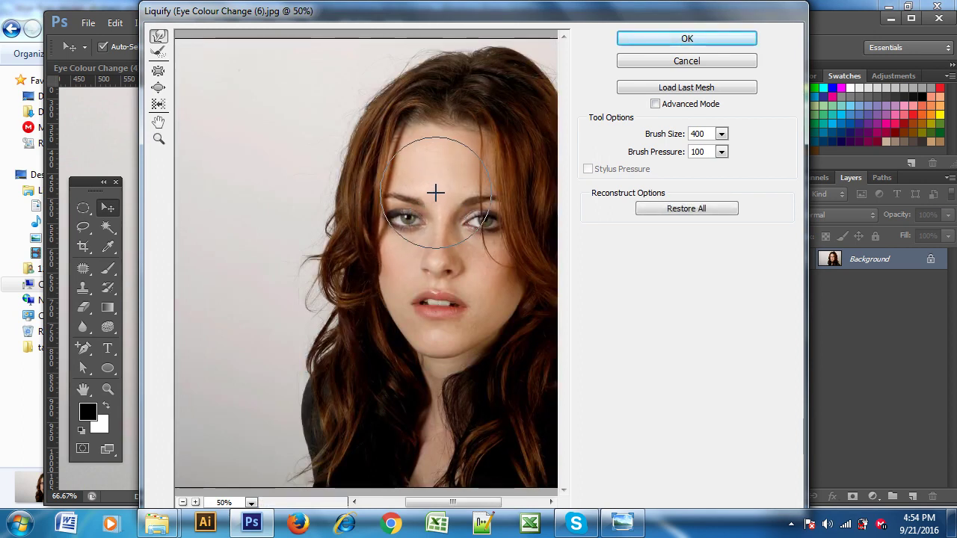
key("ctrl+minus")
key("ctrl+minus")
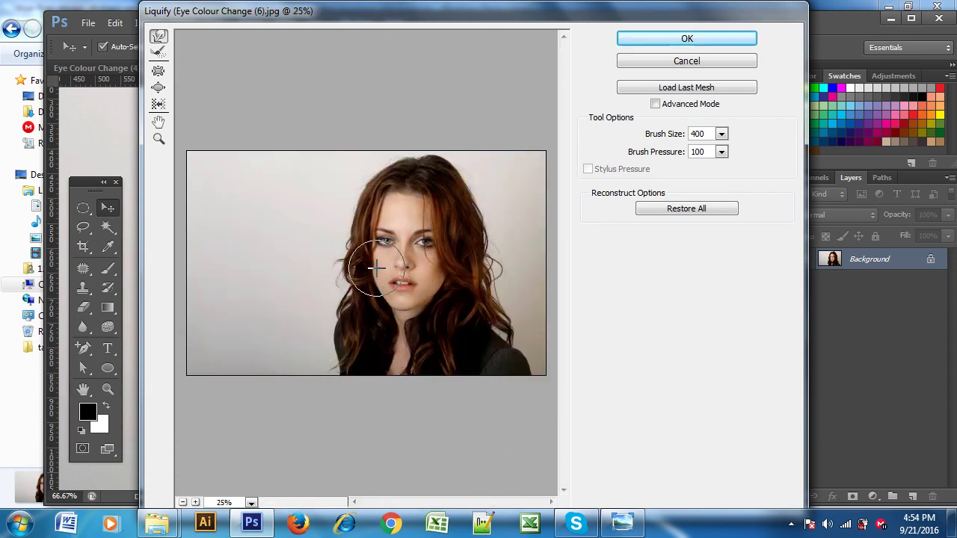
key("ctrl+plus")
key("ctrl+plus")
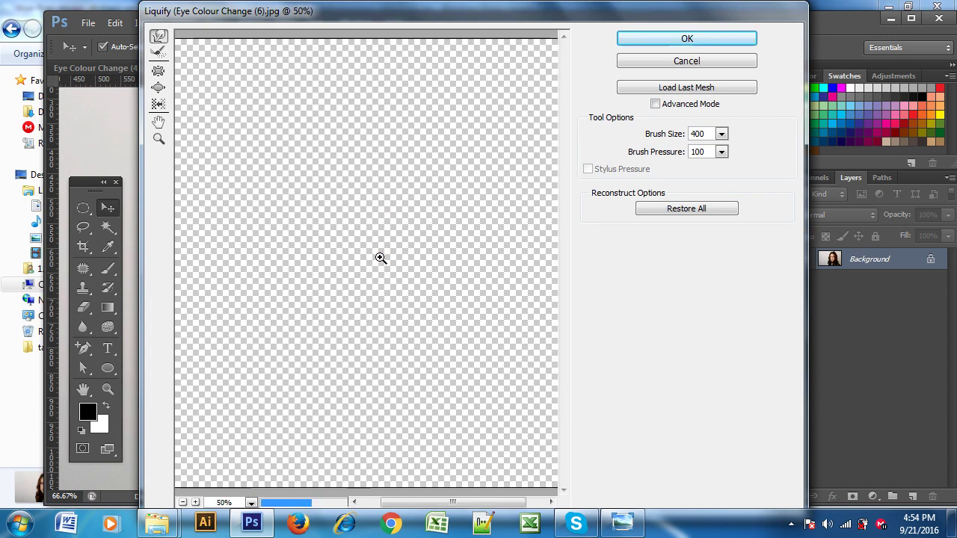
mouse_move(397, 277)
left_mouse_down()
mouse_move(400, 305)
mouse_move(395, 289)
left_mouse_up()
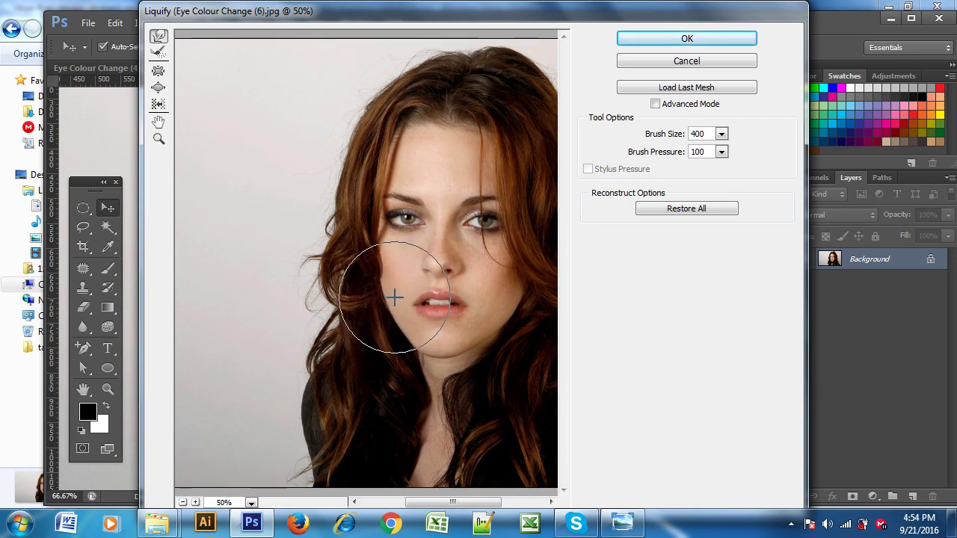
key("ctrl+z")
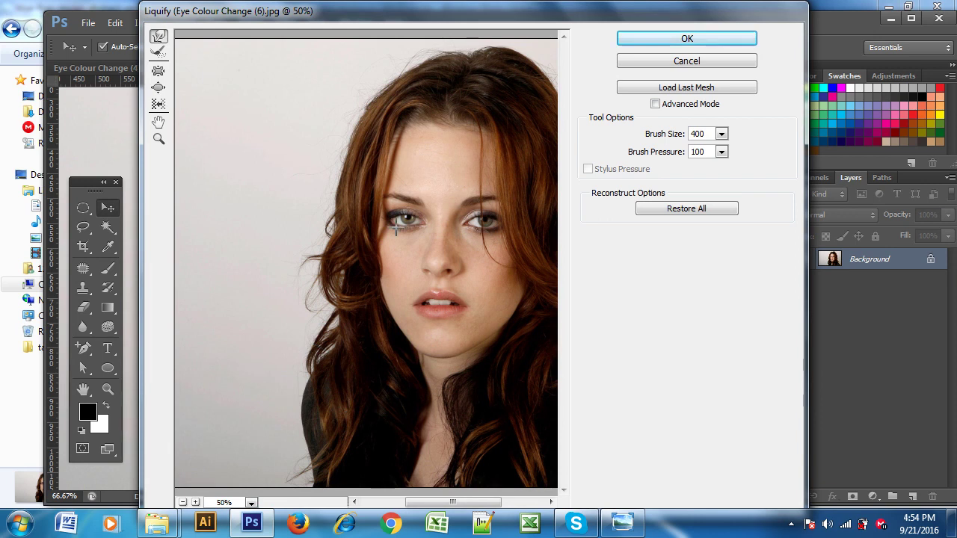
Step: Warp the left eye area, the hair outline and the forehead at brush size 400
left_click(409, 218)
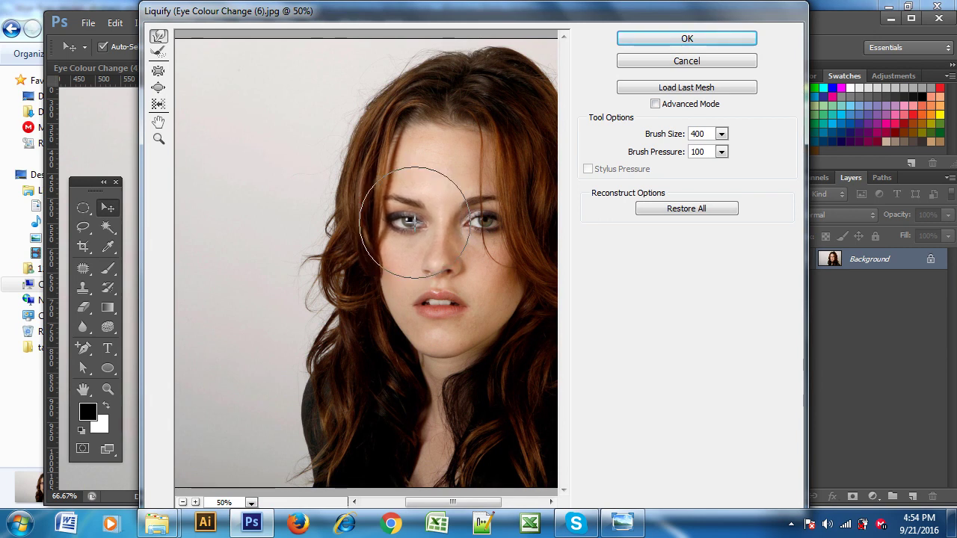
left_click(386, 139)
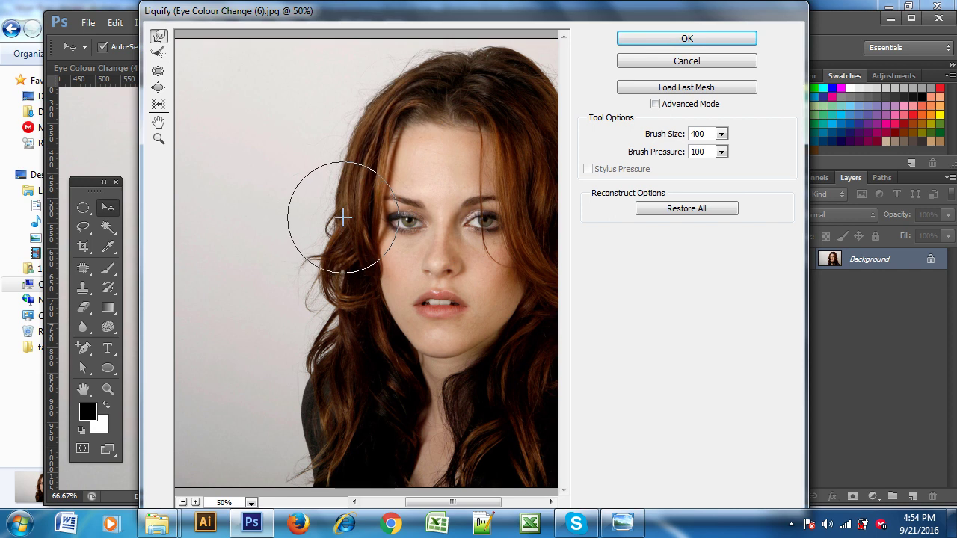
mouse_move(339, 264)
left_mouse_down()
mouse_move(320, 256)
mouse_move(339, 206)
left_mouse_up()
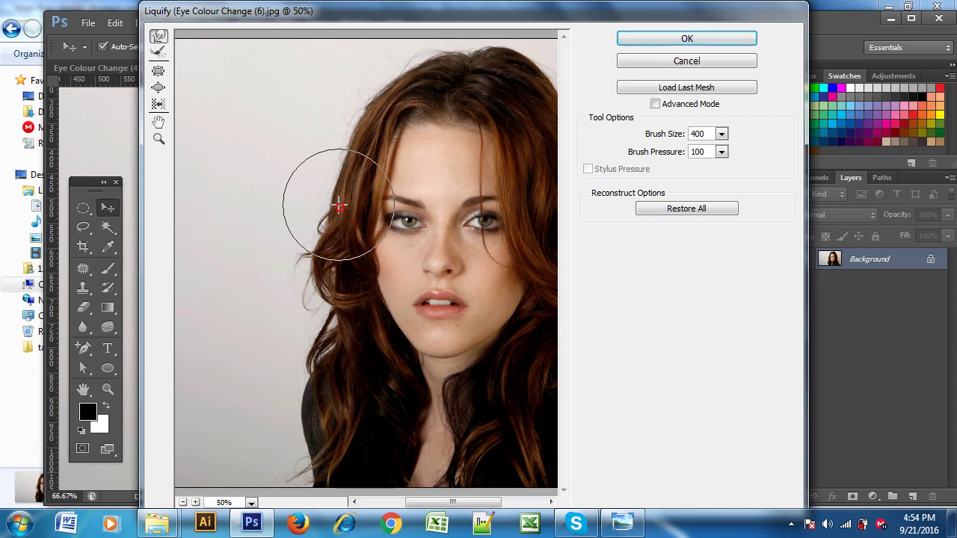
left_click_drag(336, 160, 365, 131)
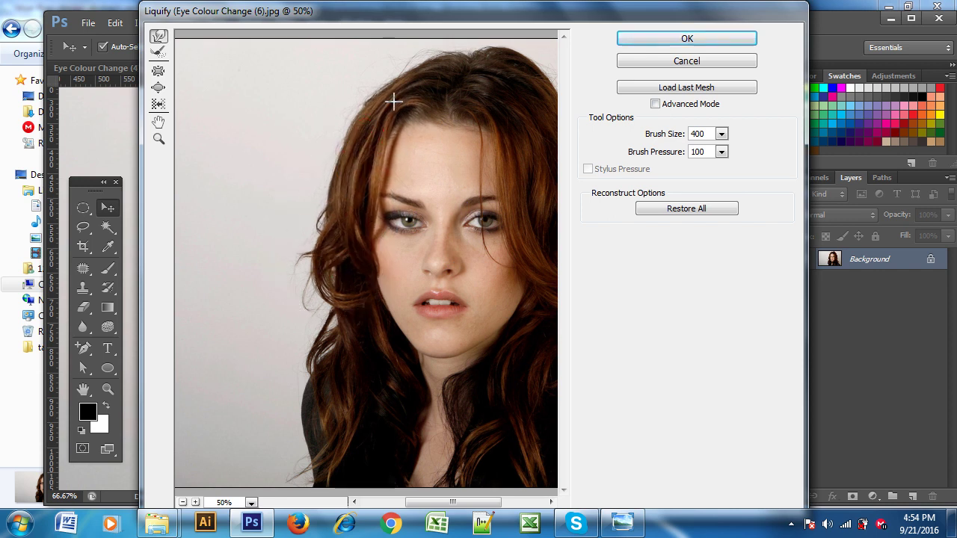
mouse_move(394, 101)
left_mouse_down()
mouse_move(508, 139)
mouse_move(510, 211)
left_mouse_up()
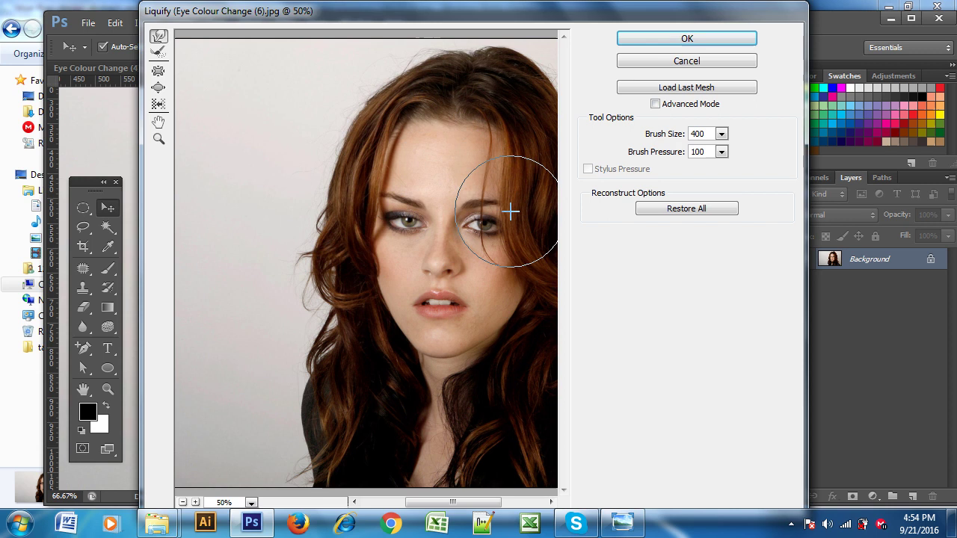
left_click_drag(363, 171, 367, 174)
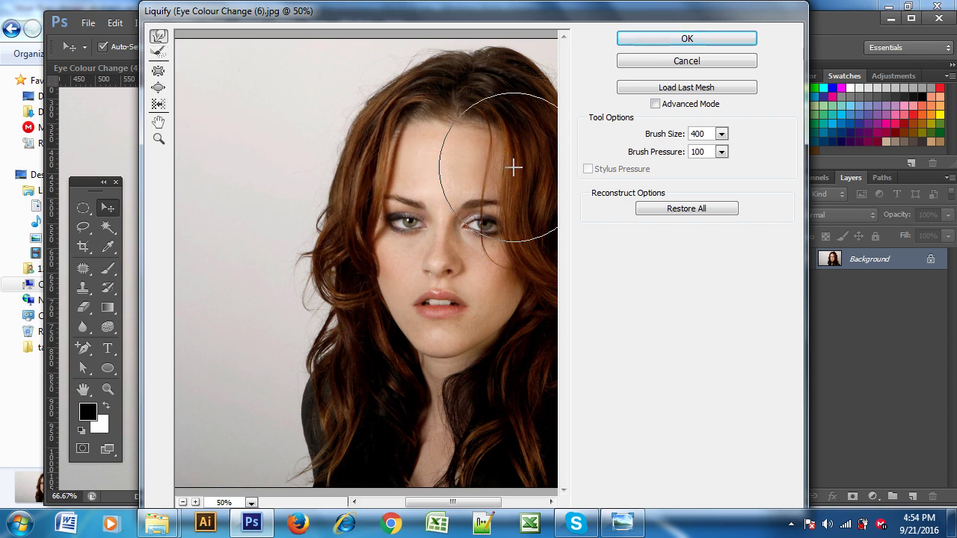
Step: Restore the right eye, hair, cheek and lips with the Reconstruct Tool
left_click(160, 53)
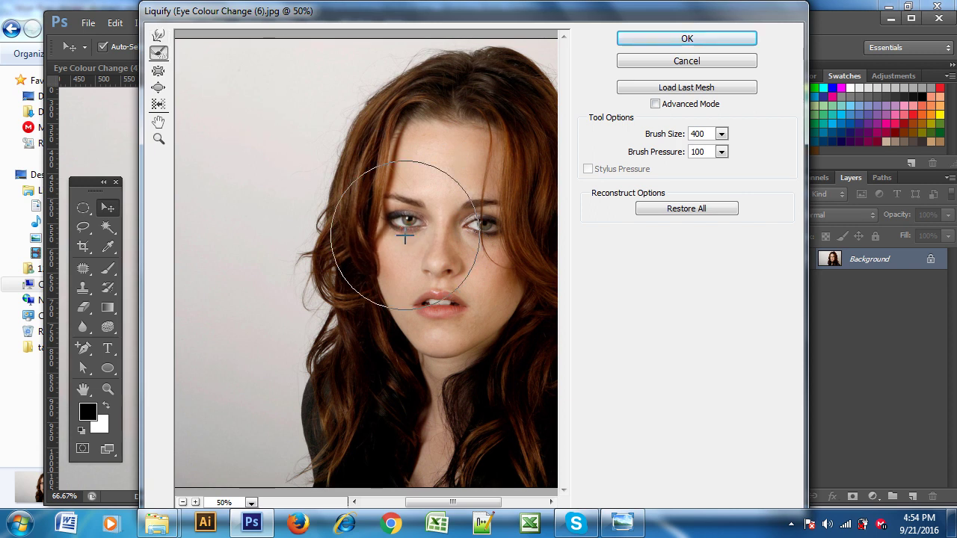
mouse_move(470, 232)
left_mouse_down()
mouse_move(478, 228)
mouse_move(357, 181)
mouse_move(357, 250)
left_mouse_up()
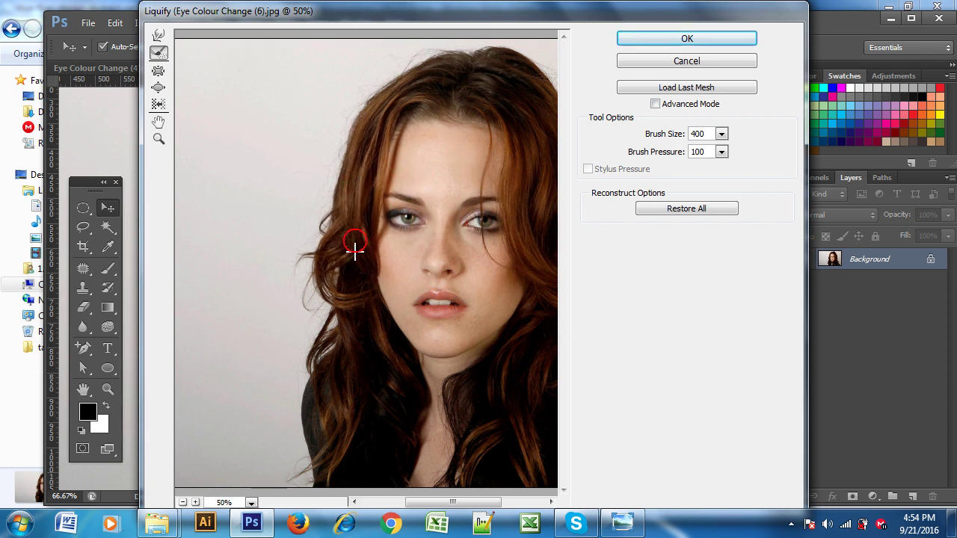
left_click_drag(394, 133, 427, 98)
left_click(440, 302)
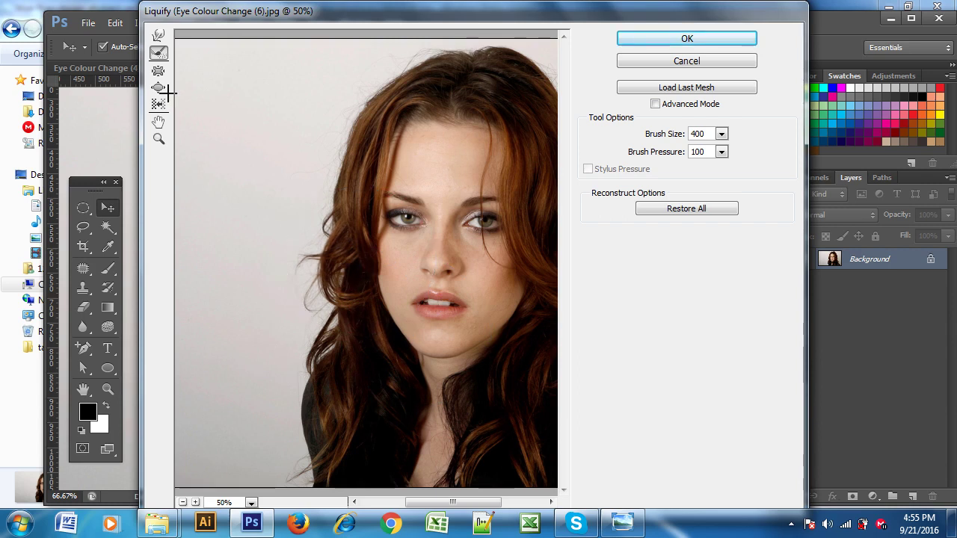
Step: Pinch both hair edges and the eyes inward with the Pucker Tool
left_click(159, 72)
left_click_drag(314, 331, 349, 234)
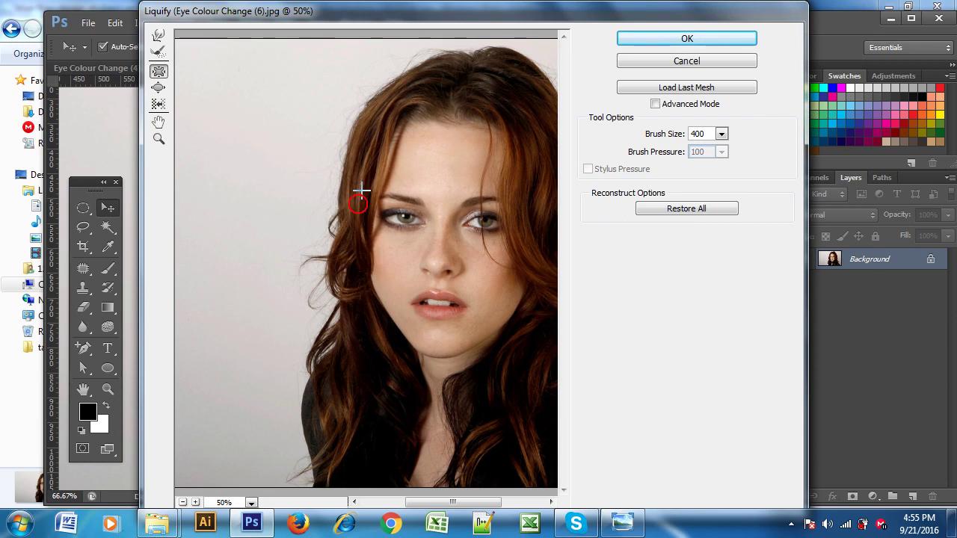
left_click_drag(349, 234, 412, 101)
mouse_move(482, 75)
left_mouse_down()
mouse_move(523, 283)
mouse_move(448, 336)
mouse_move(431, 327)
mouse_move(434, 296)
left_mouse_up()
mouse_move(437, 258)
left_mouse_down()
mouse_move(391, 213)
mouse_move(407, 218)
left_mouse_up()
left_click_drag(468, 229, 471, 224)
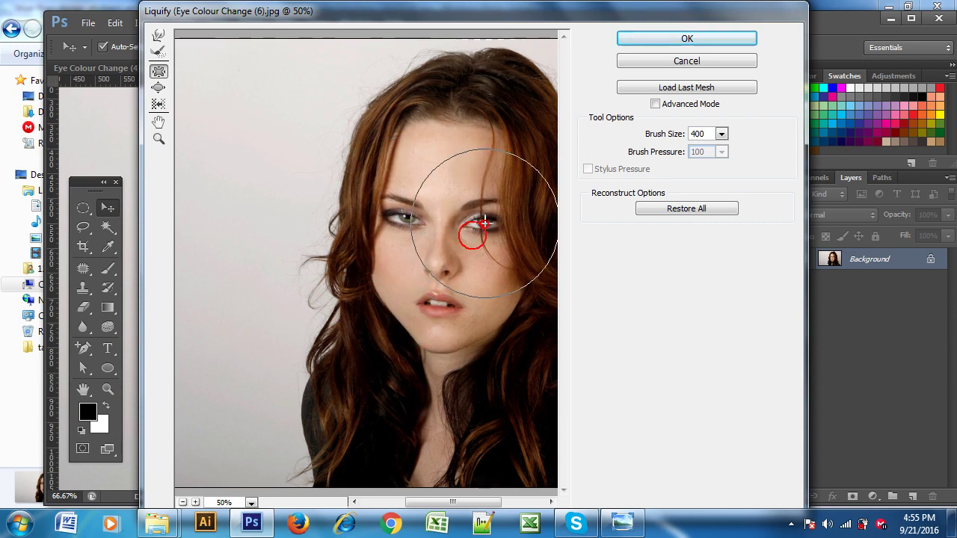
Step: Reset all Liquify distortions and close Liquify without applying changes
left_click(159, 52)
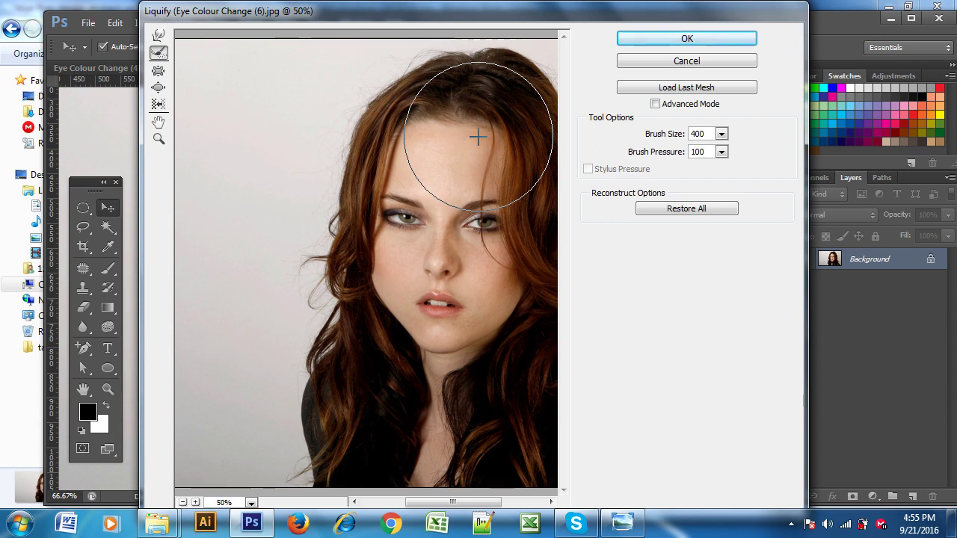
key("alt+space")
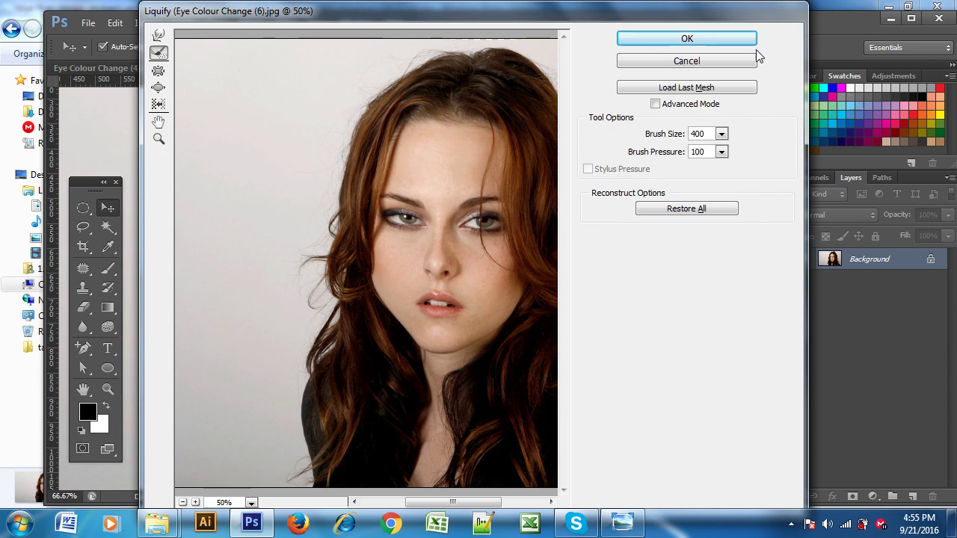
left_click(723, 61)
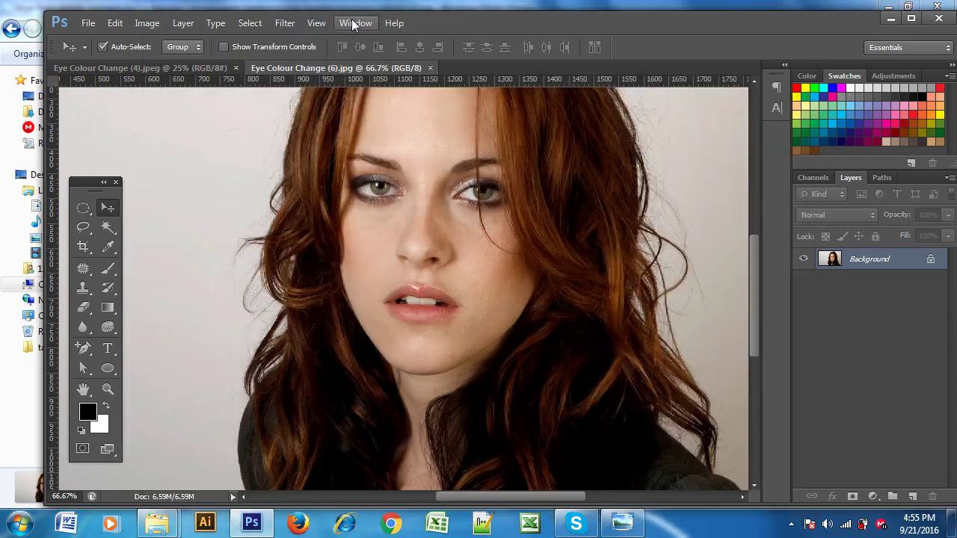
Step: Reopen Liquify on the portrait and zoom in on the forehead and eyes
left_click(284, 27)
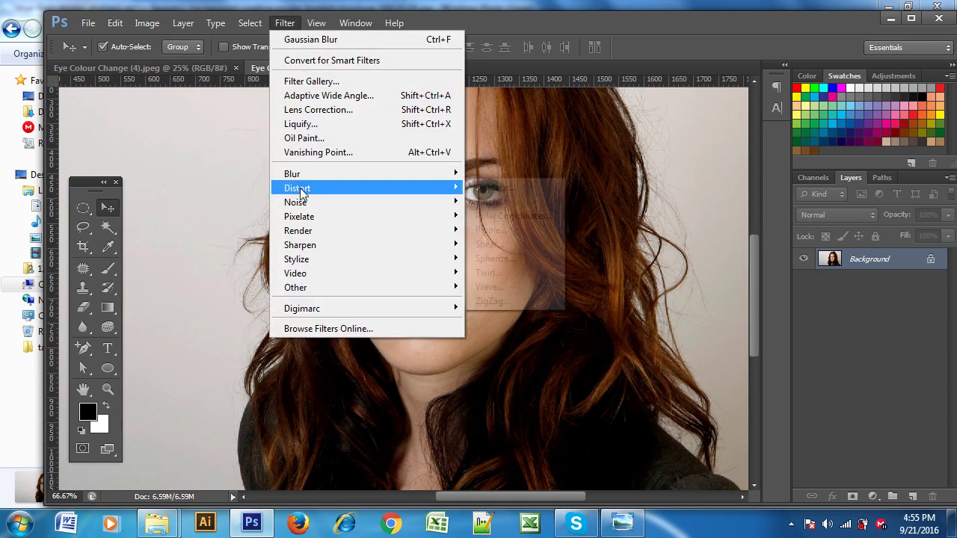
left_click(299, 124)
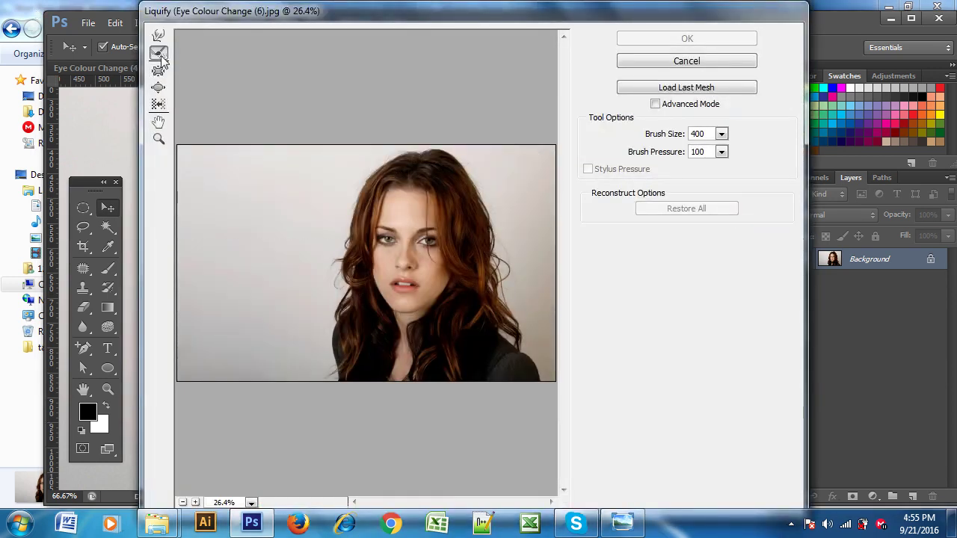
left_click_drag(381, 217, 391, 214)
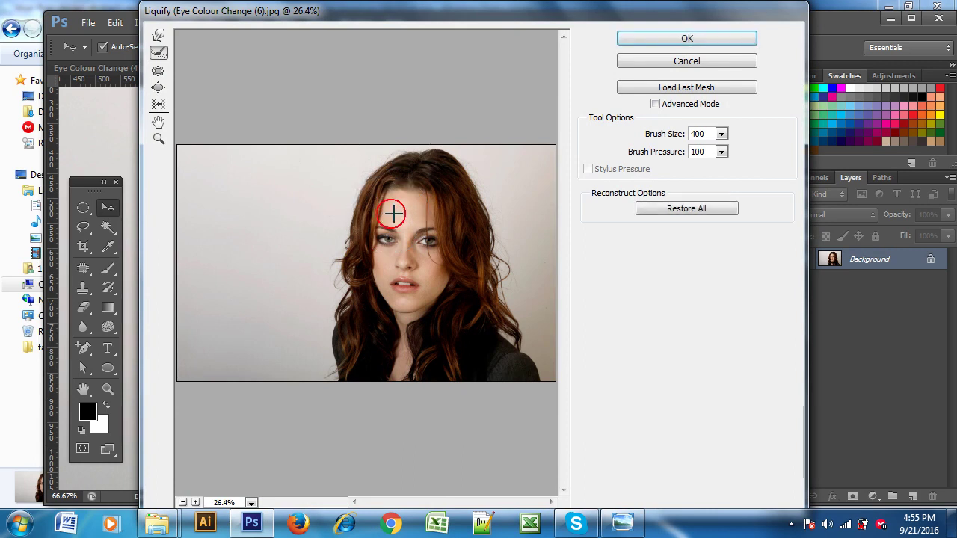
scroll(438, 219, "up", 1)
scroll(433, 214, "up", 2)
scroll(454, 153, "up", 1)
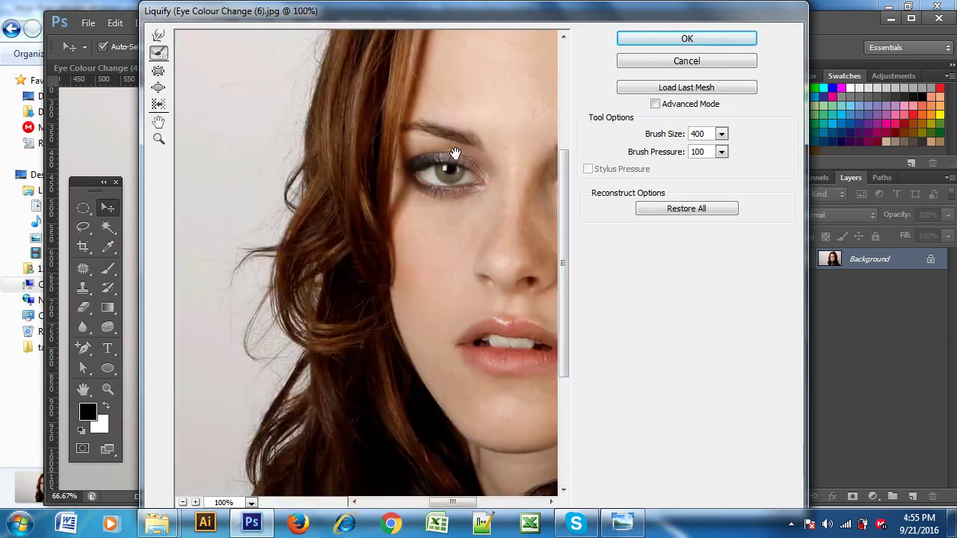
left_click_drag(455, 153, 318, 342)
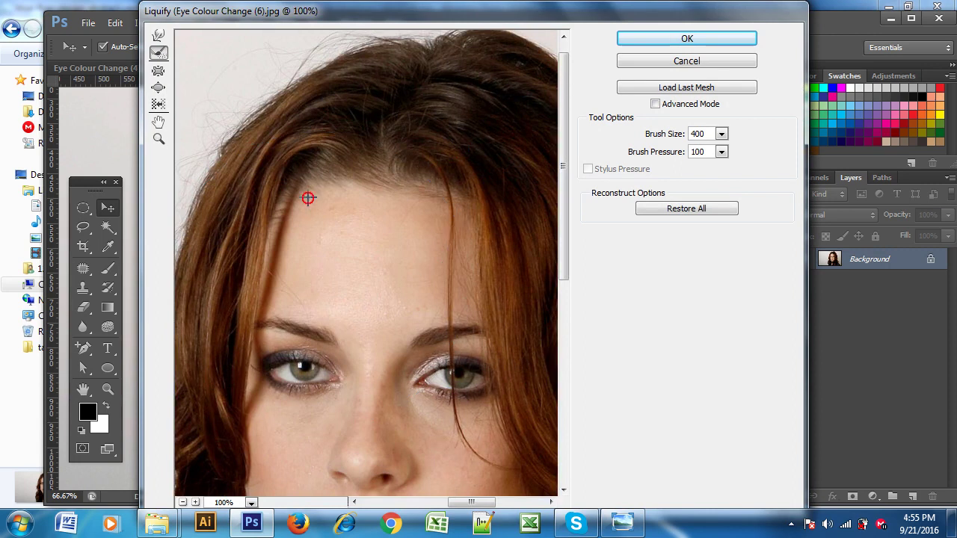
Step: Swell the left cheek and the temple above the left eye with the Bloat Tool
left_click(158, 87)
mouse_move(312, 289)
left_mouse_down()
mouse_move(352, 277)
mouse_move(357, 177)
left_mouse_up()
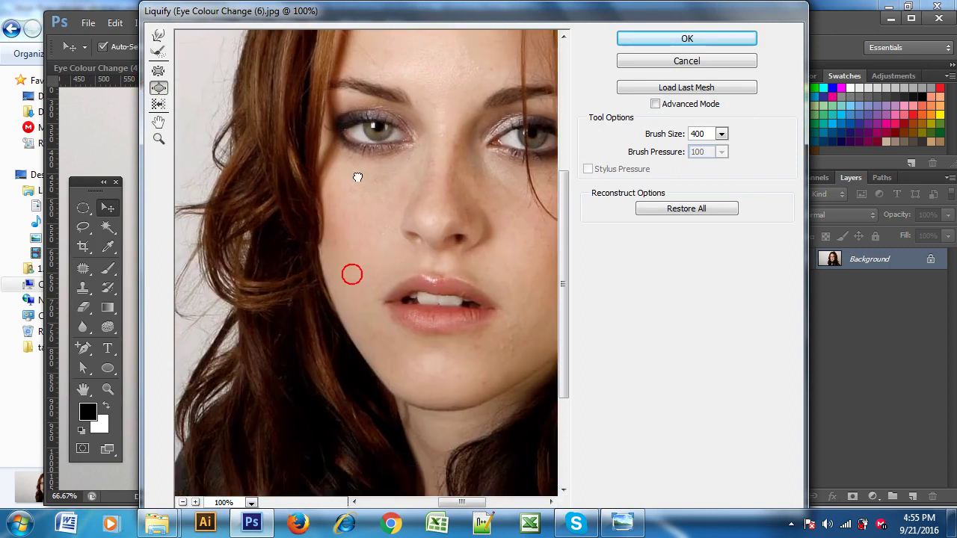
left_click_drag(391, 346, 378, 316)
mouse_move(367, 279)
left_mouse_down()
mouse_move(348, 264)
mouse_move(327, 195)
left_mouse_up()
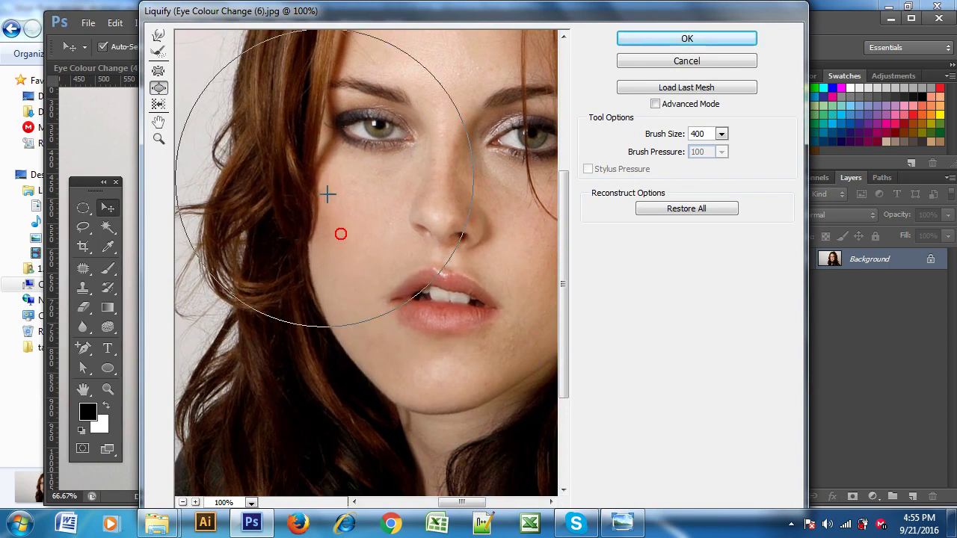
left_click_drag(323, 134, 336, 85)
scroll(336, 128, "up", 4)
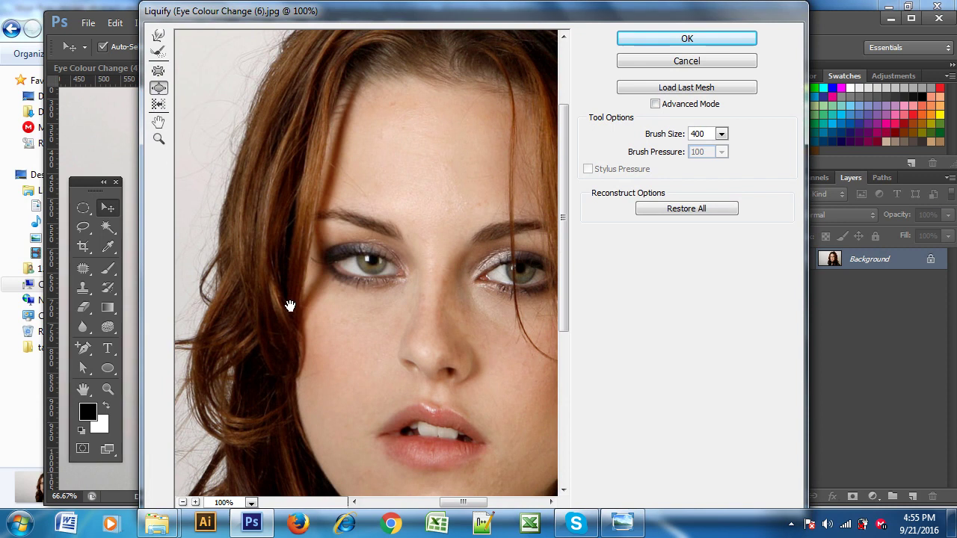
scroll(291, 307, "down", 6)
scroll(302, 344, "down", 3)
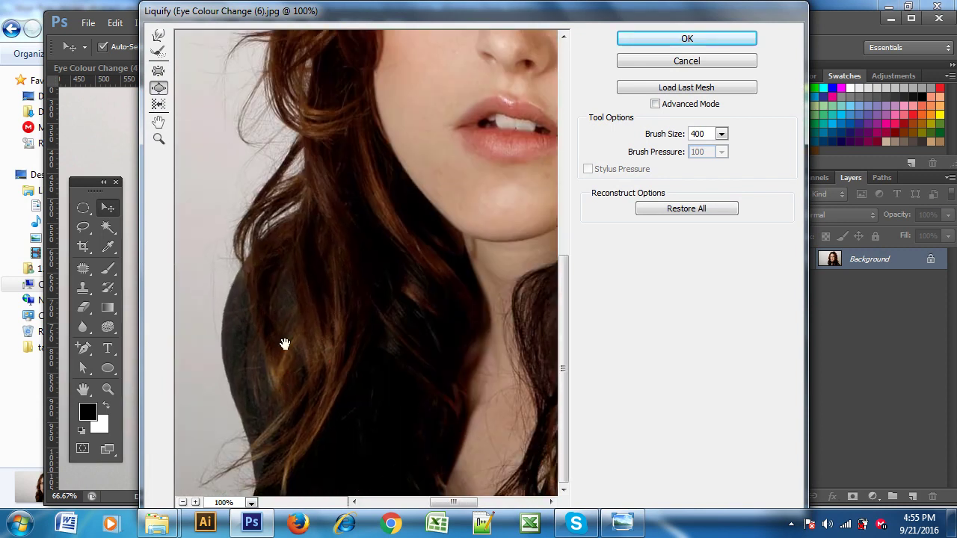
left_click_drag(324, 349, 241, 444)
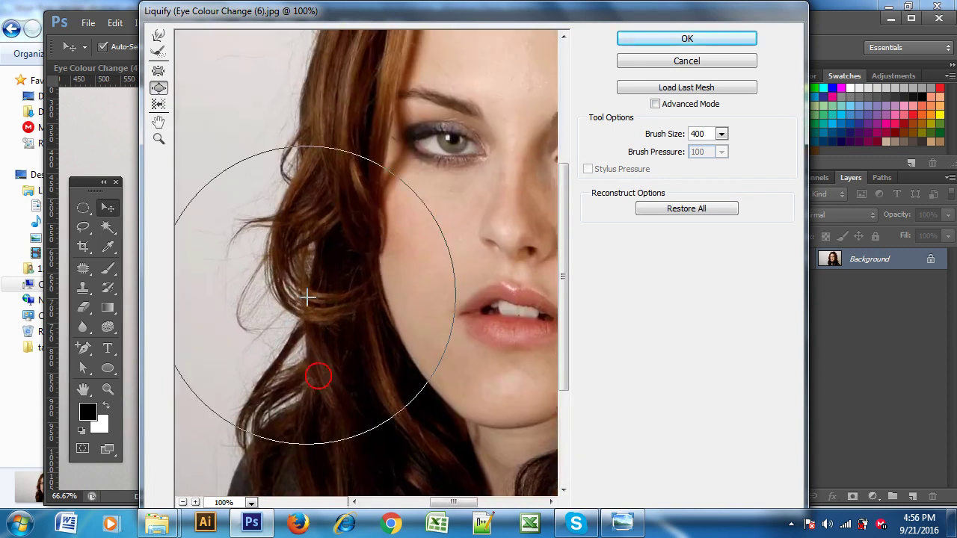
Step: Pull the upper lip and teeth down with Forward Warp at brush size 50, then cancel
left_click(158, 70)
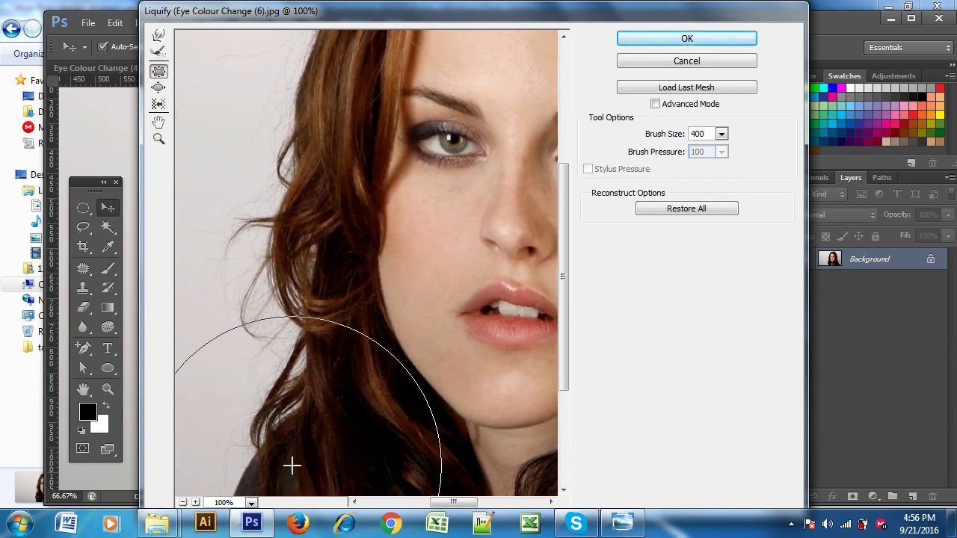
left_click_drag(515, 254, 299, 372)
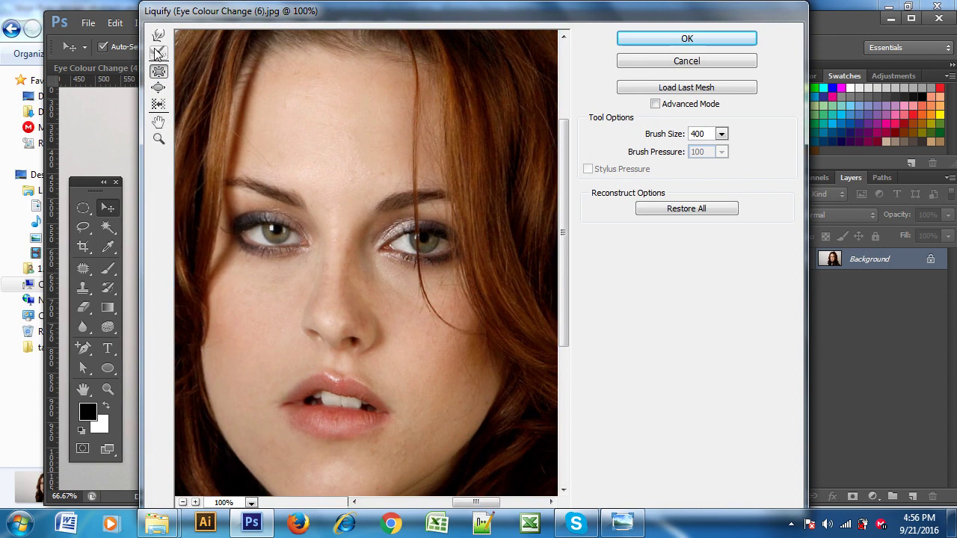
left_click(158, 39)
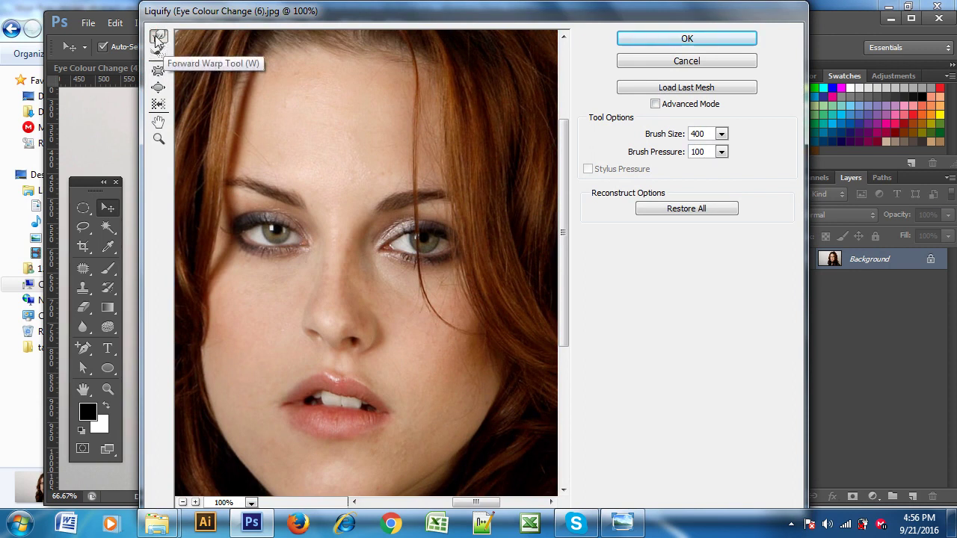
left_click_drag(358, 392, 338, 422)
key("bracketleft")
key("bracketleft")
key("bracketleft")
key("bracketleft")
key("bracketleft")
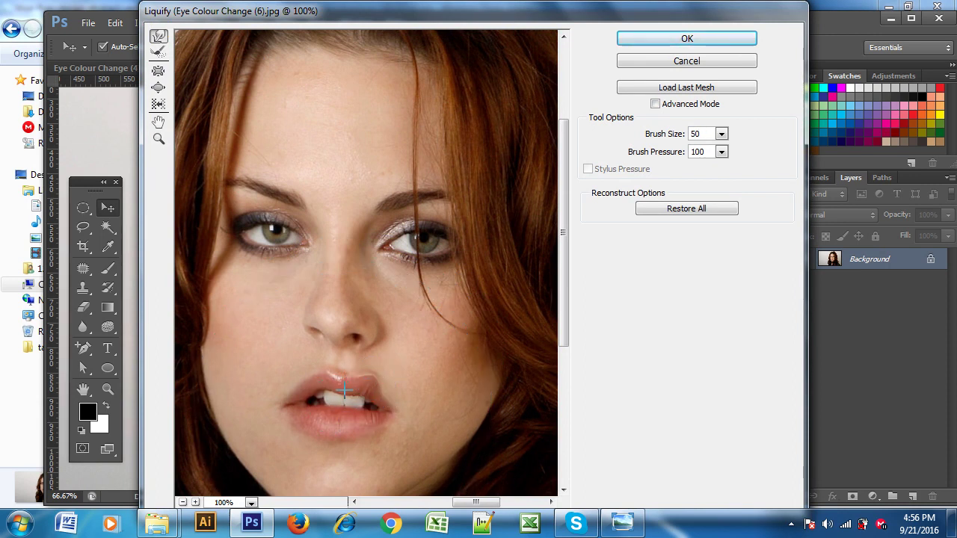
mouse_move(344, 389)
left_mouse_down()
mouse_move(383, 404)
mouse_move(373, 381)
mouse_move(316, 384)
mouse_move(299, 391)
mouse_move(294, 413)
mouse_move(332, 423)
mouse_move(385, 416)
left_mouse_up()
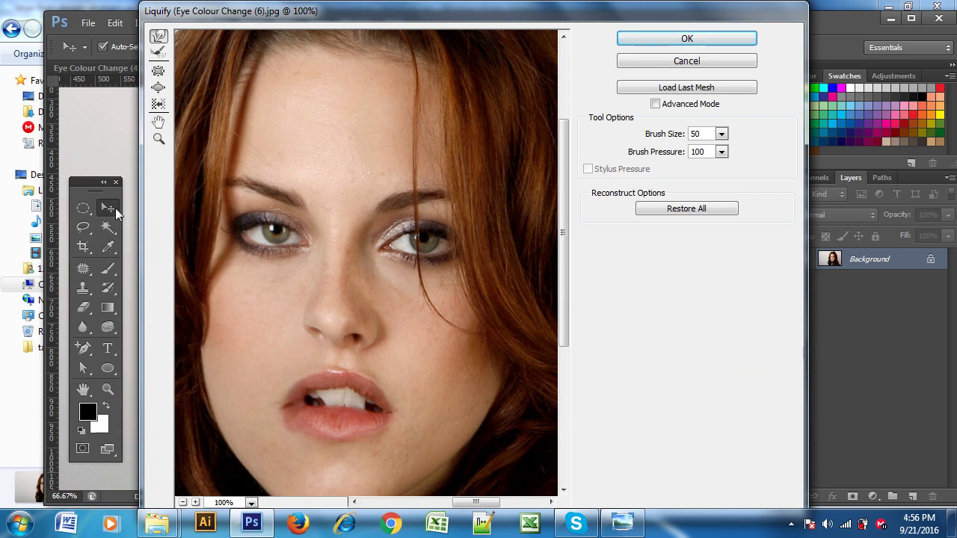
left_click(700, 62)
Step: Try the Oil Paint filter, dismiss its graphics error, and zoom out
left_click(284, 23)
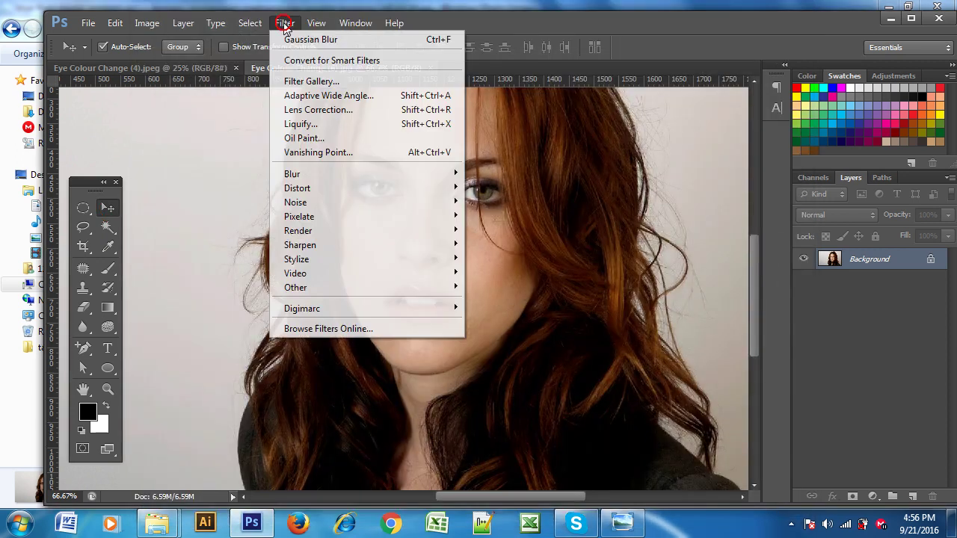
left_click(297, 139)
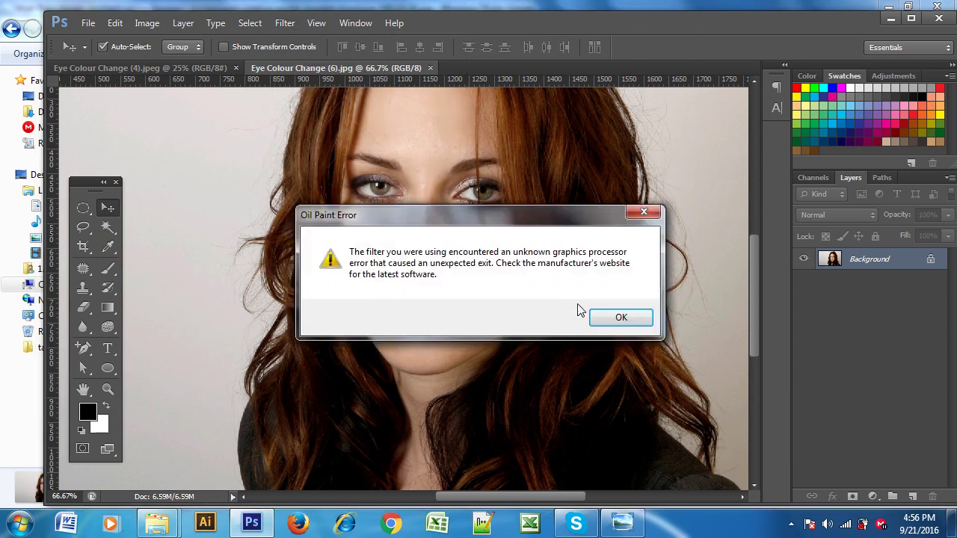
left_click(616, 320)
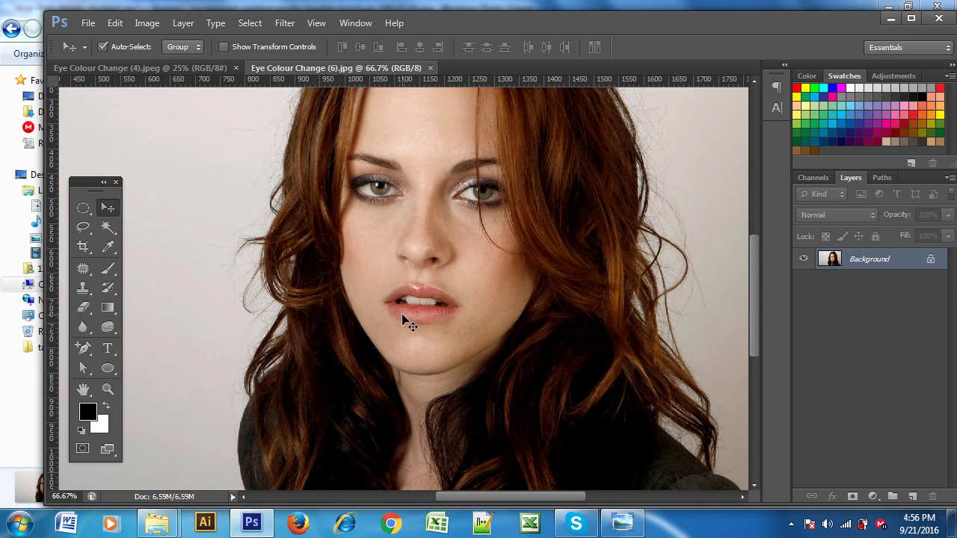
key("ctrl+minus")
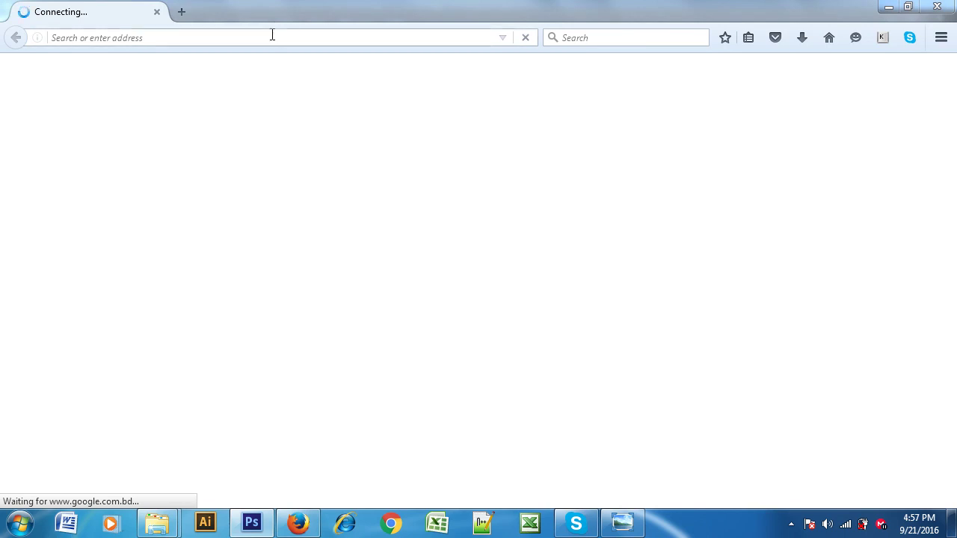
Step: Search Google Images for 'oil painting' via the 'oil paint' suggestion
left_click(300, 38)
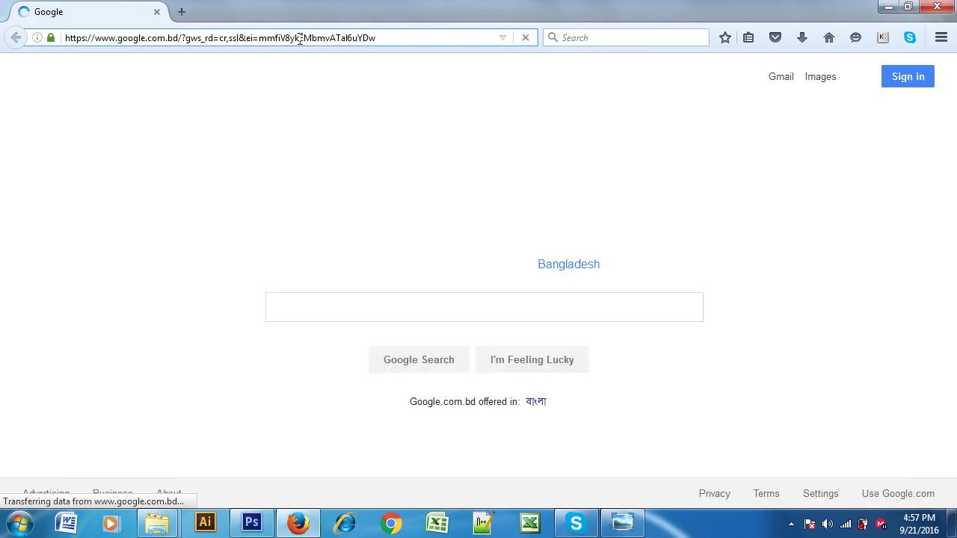
left_click(822, 79)
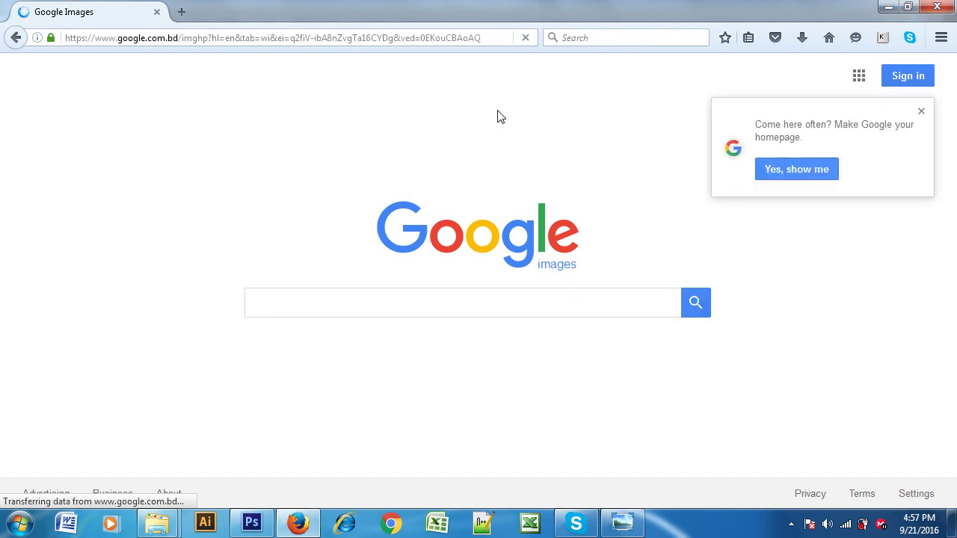
left_click(271, 305)
type("o")
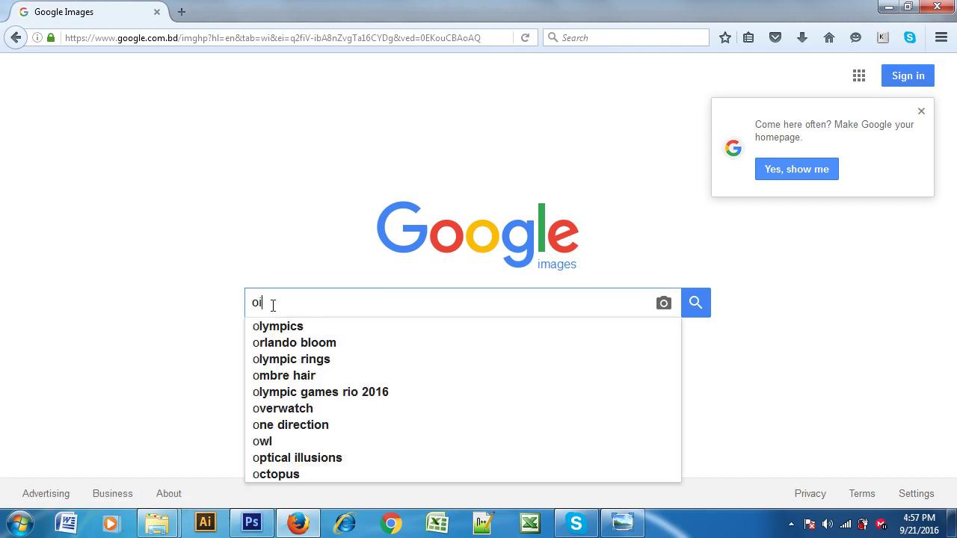
type("il paint")
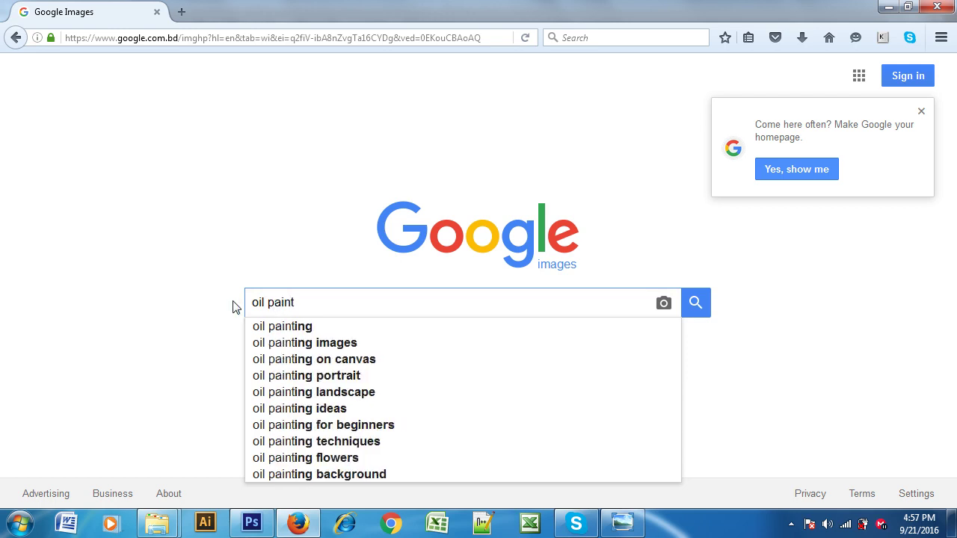
left_click(290, 329)
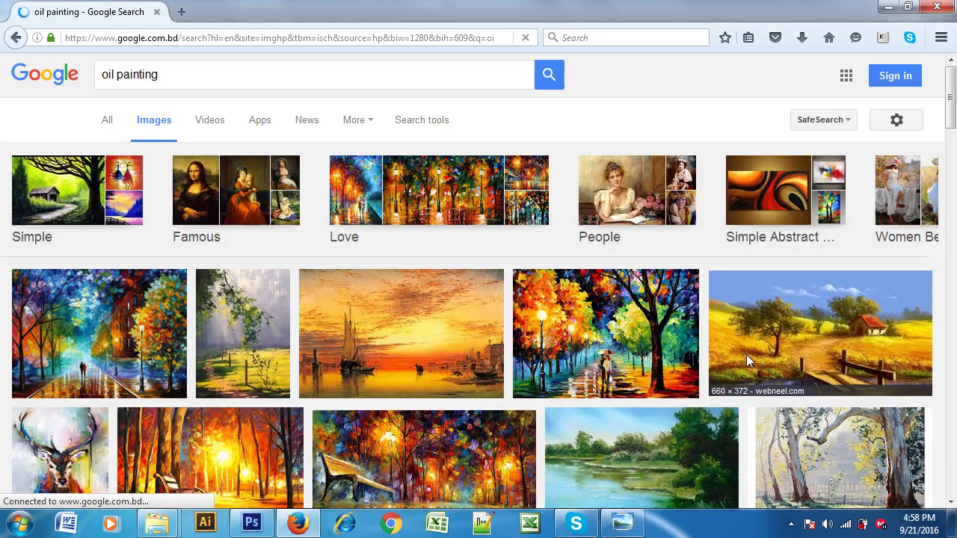
Step: Scroll through the oil painting image results
scroll(746, 354, "down", 2)
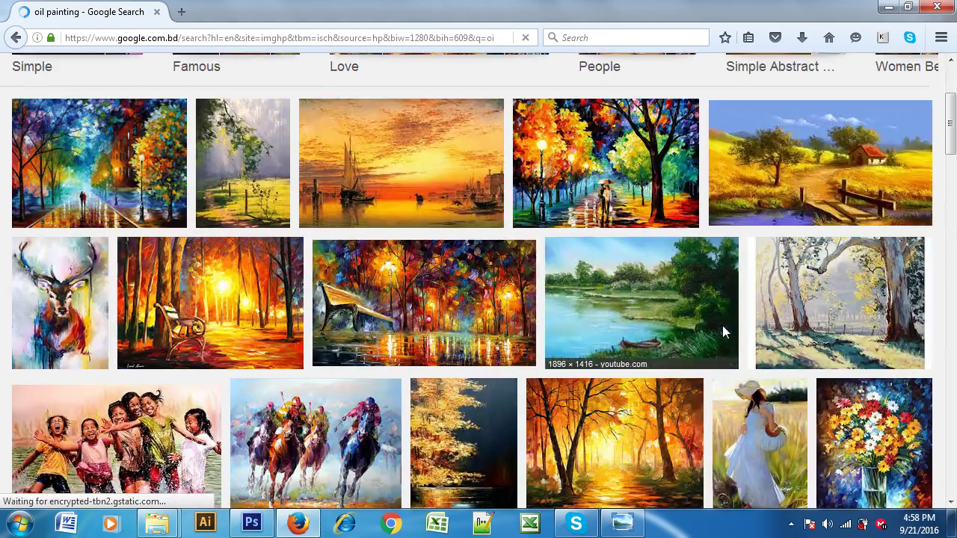
scroll(722, 325, "down", 2)
scroll(710, 322, "down", 2)
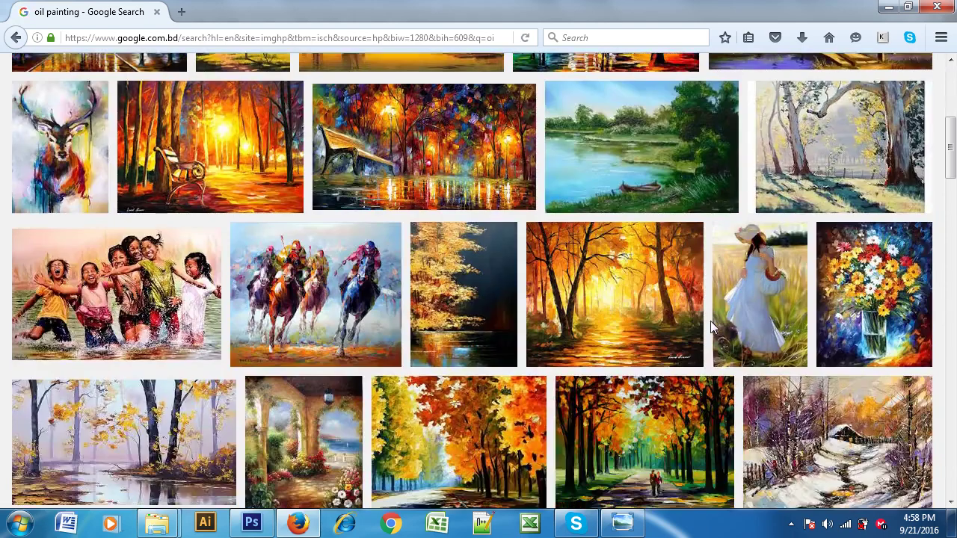
scroll(711, 322, "down", 2)
scroll(712, 323, "down", 3)
scroll(710, 321, "up", 4)
scroll(673, 299, "up", 10)
Step: Search Google Images for 'oil painting filter photoshop'
left_click(178, 83)
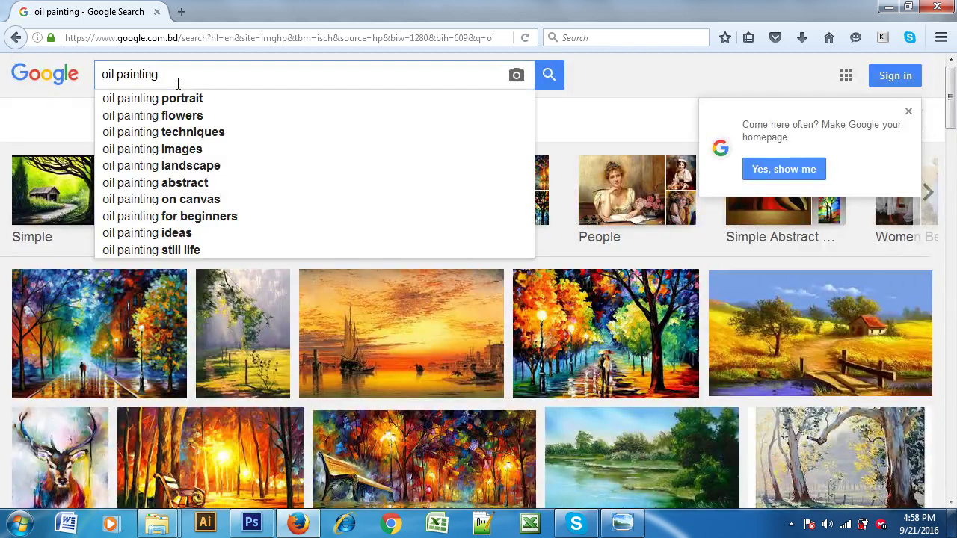
type(" fil")
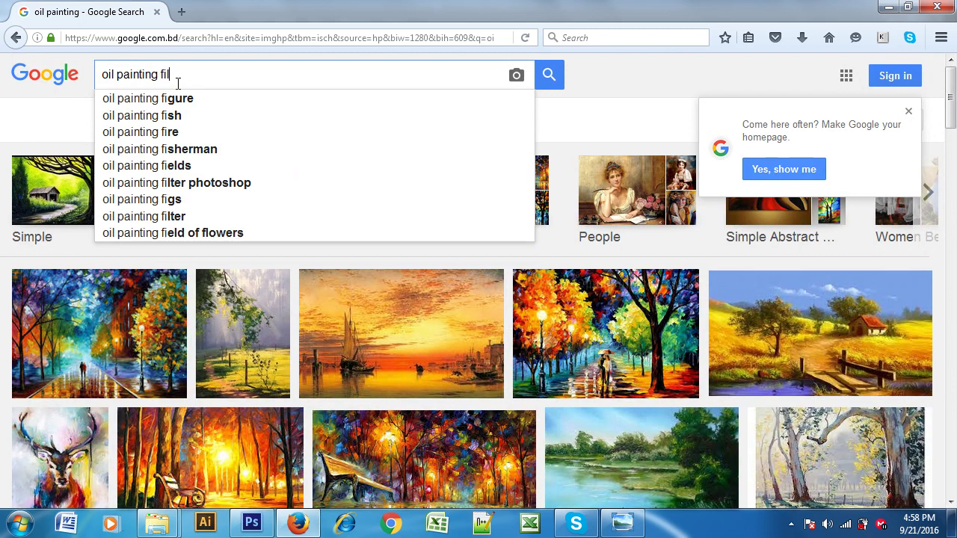
type("ter")
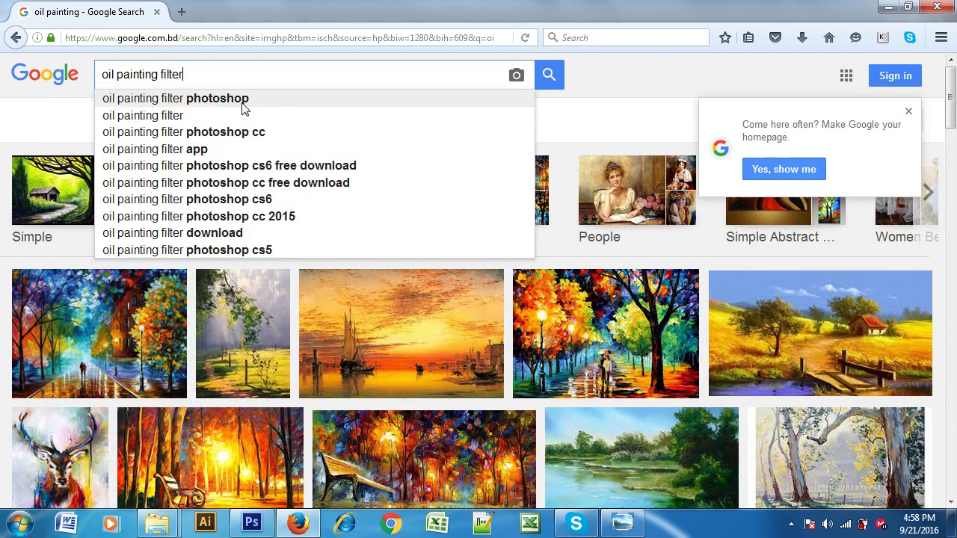
left_click(237, 99)
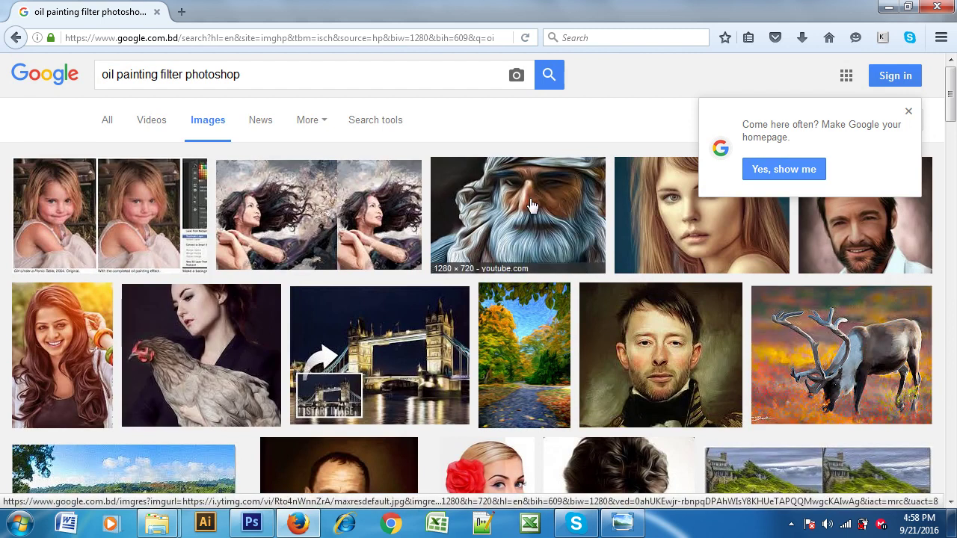
scroll(551, 234, "down", 2)
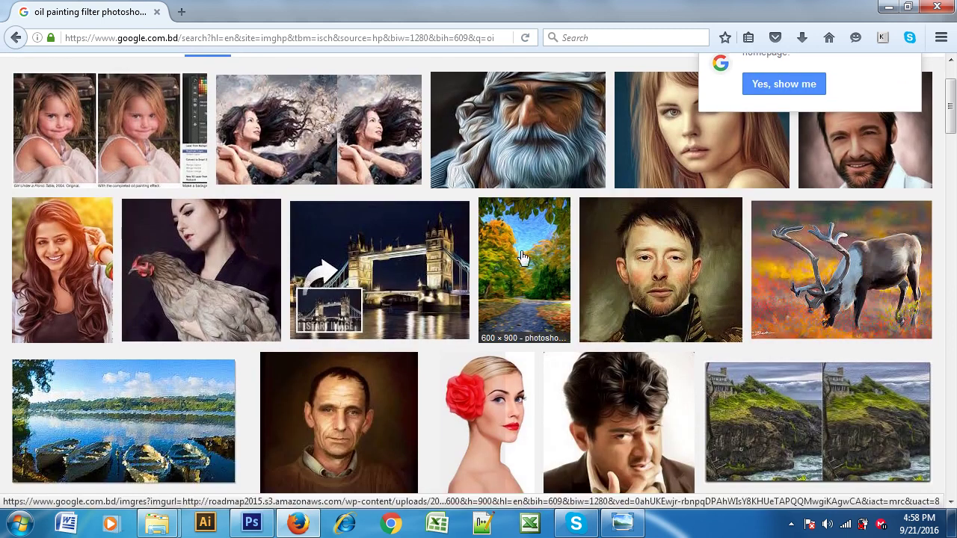
scroll(284, 332, "down", 2)
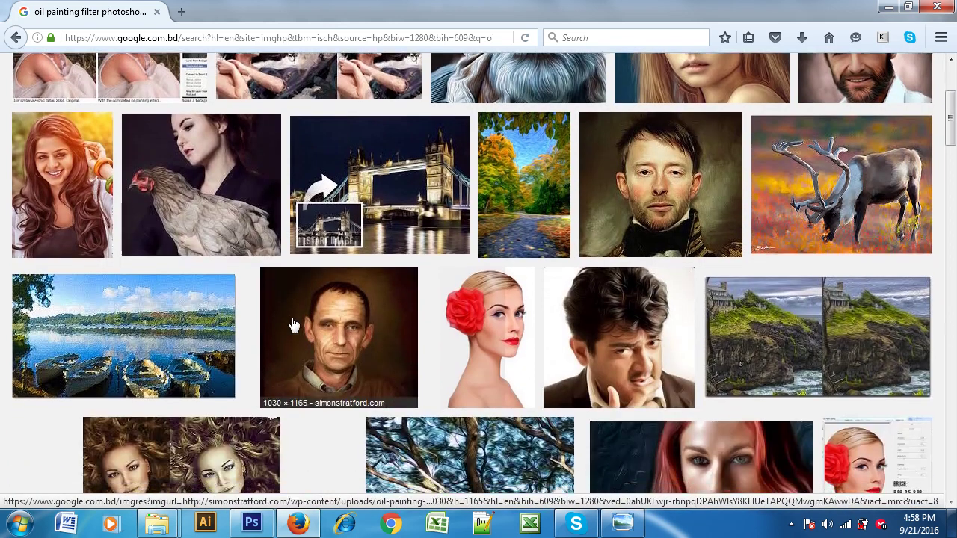
scroll(293, 322, "down", 2)
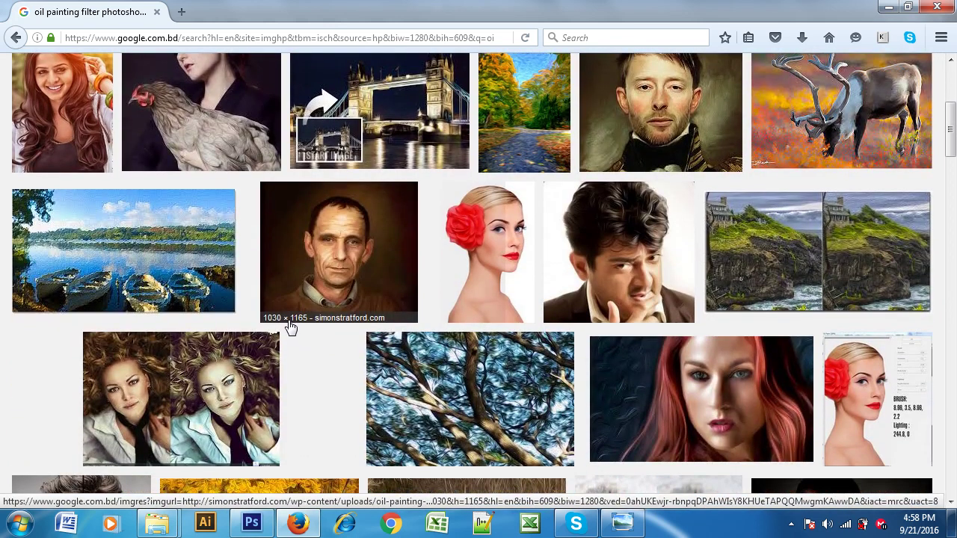
scroll(287, 328, "down", 2)
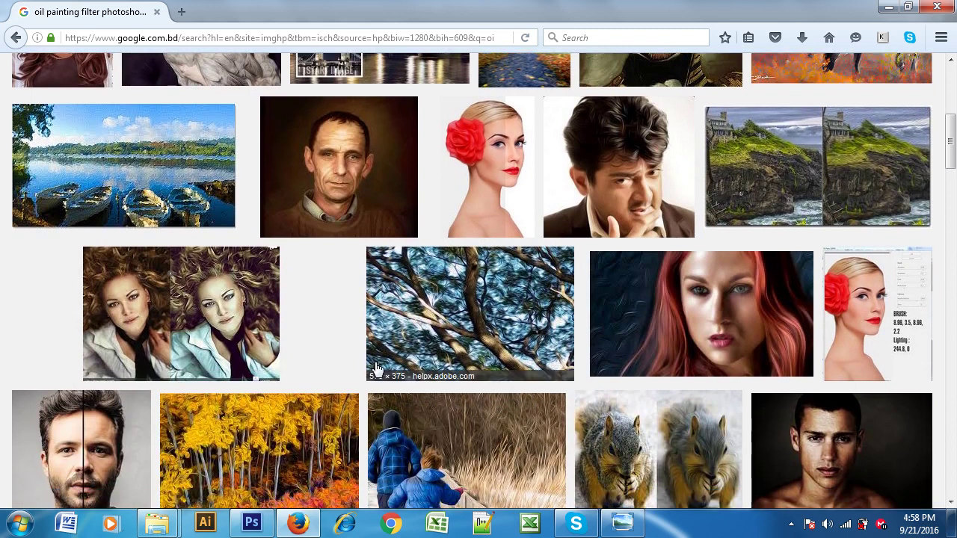
Step: Browse the before-and-after filter examples, then return to Photoshop
scroll(377, 367, "down", 4)
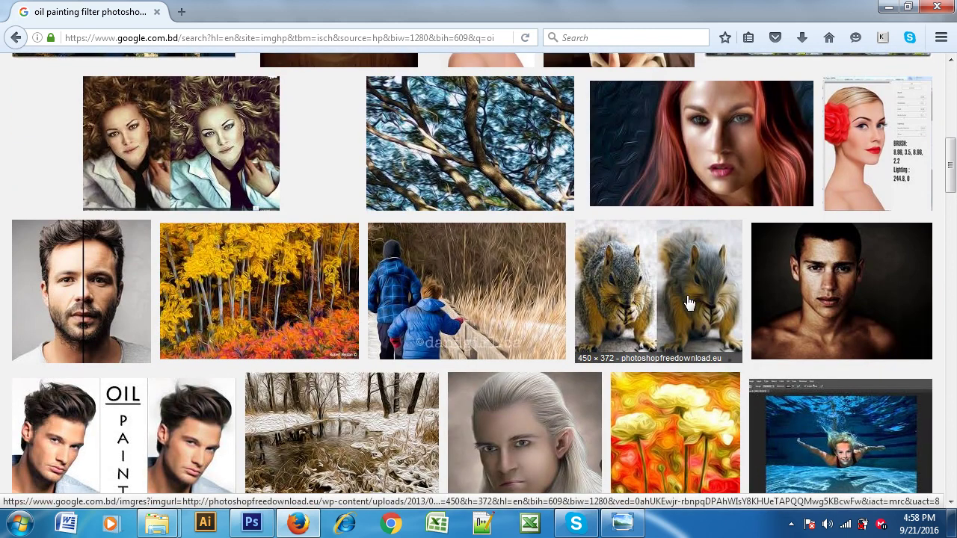
scroll(702, 283, "down", 1)
scroll(598, 269, "down", 3)
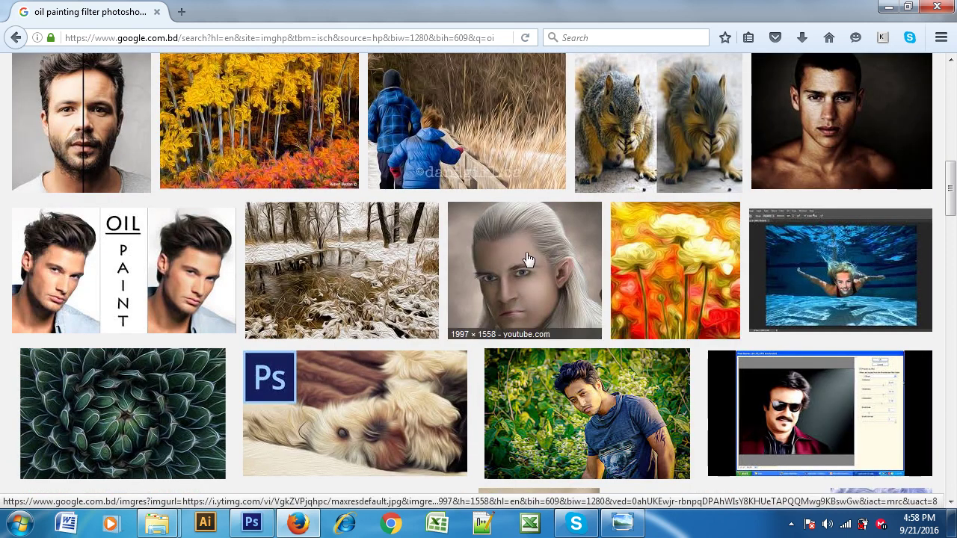
scroll(609, 274, "down", 4)
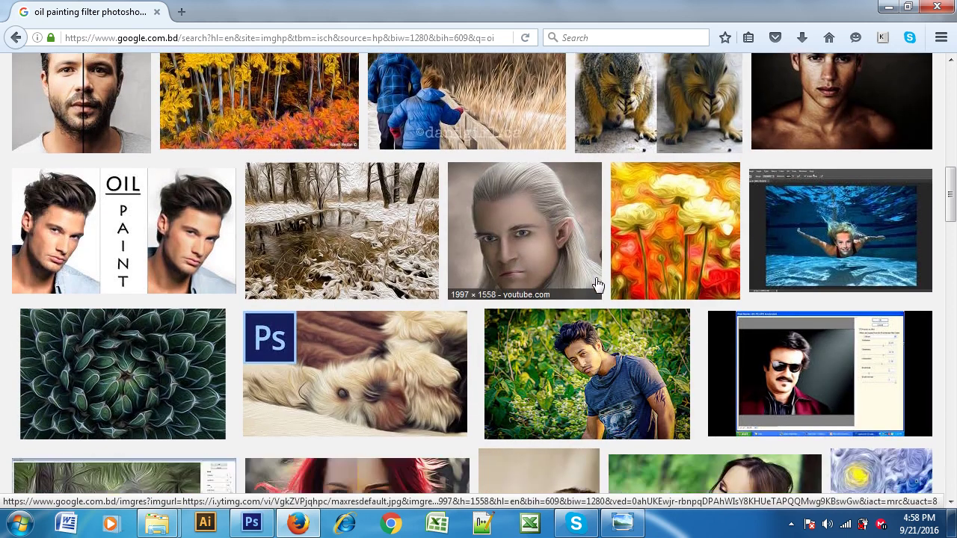
scroll(598, 284, "down", 4)
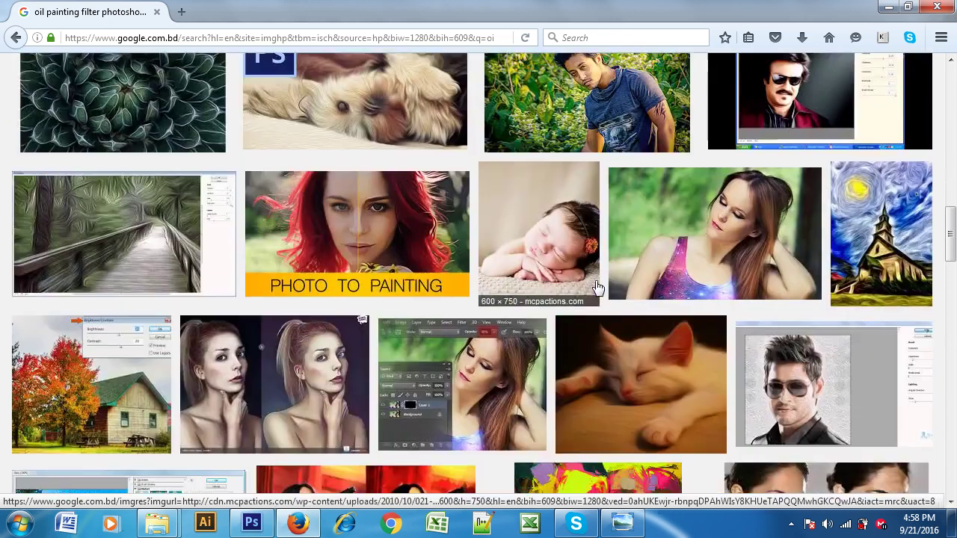
scroll(598, 287, "down", 4)
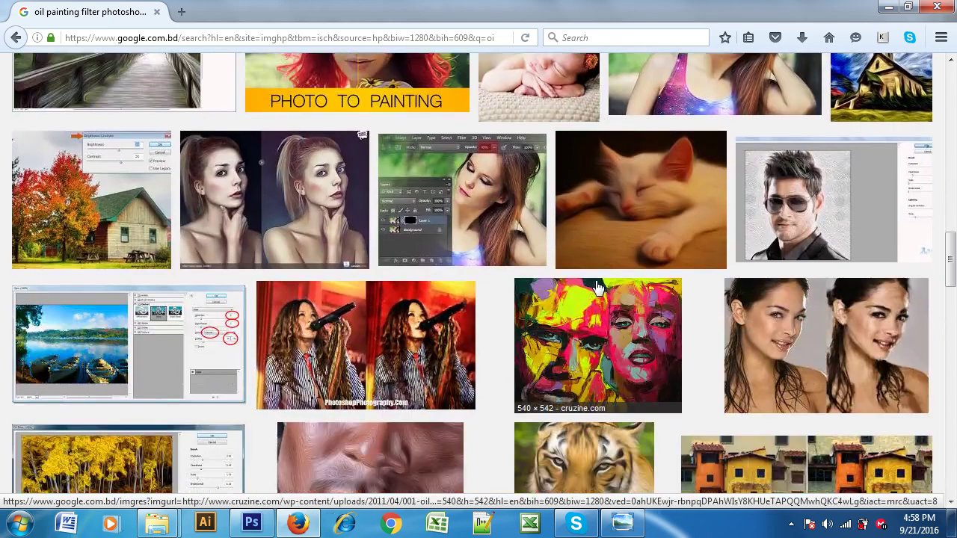
scroll(598, 286, "down", 4)
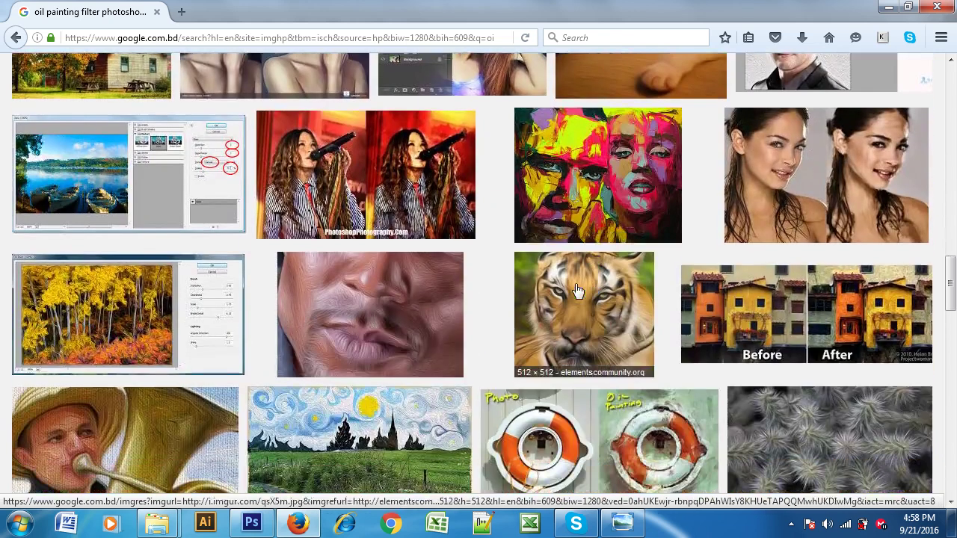
scroll(497, 322, "down", 4)
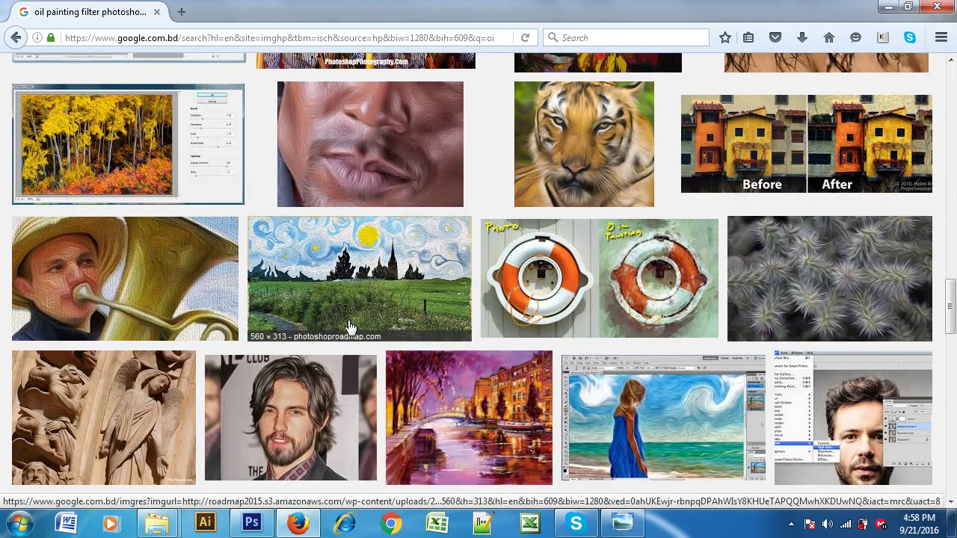
scroll(273, 363, "down", 4)
scroll(247, 385, "down", 4)
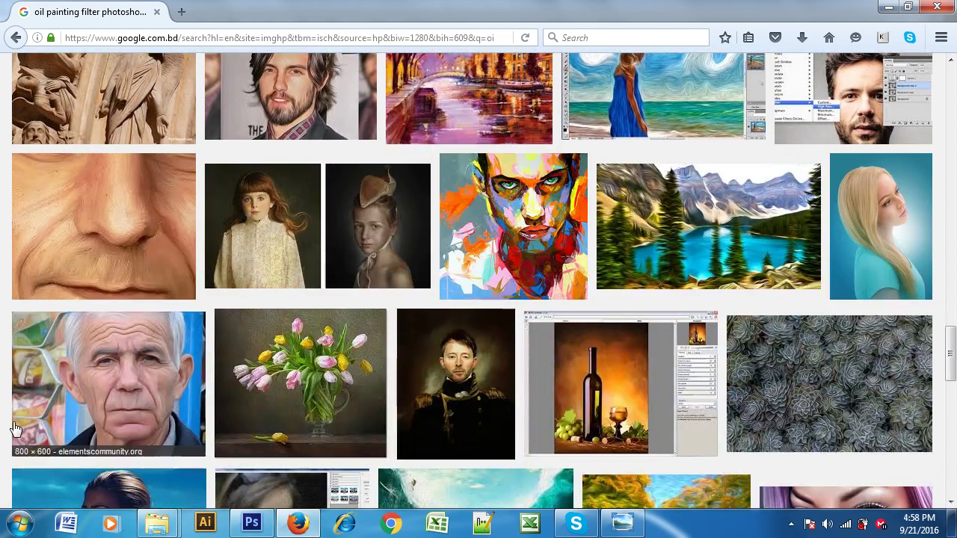
left_click(251, 523)
Step: Close both Eye Colour Change photos and create a blank white 1280×720 document
left_click(285, 23)
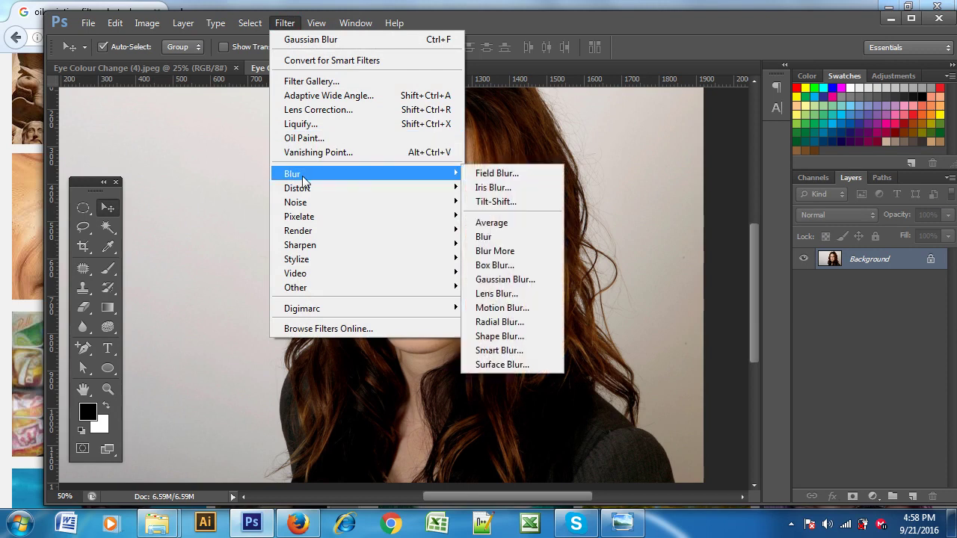
mouse_move(295, 202)
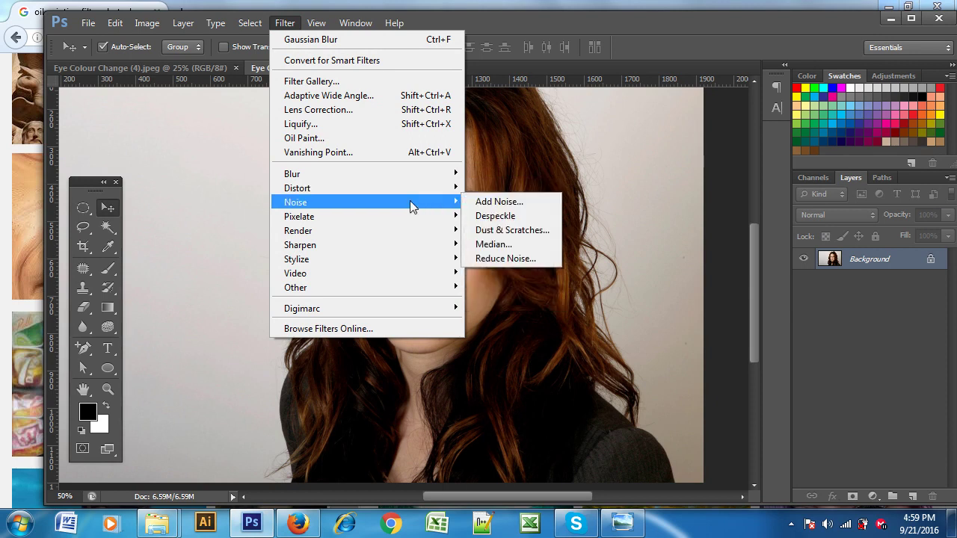
left_click(572, 157)
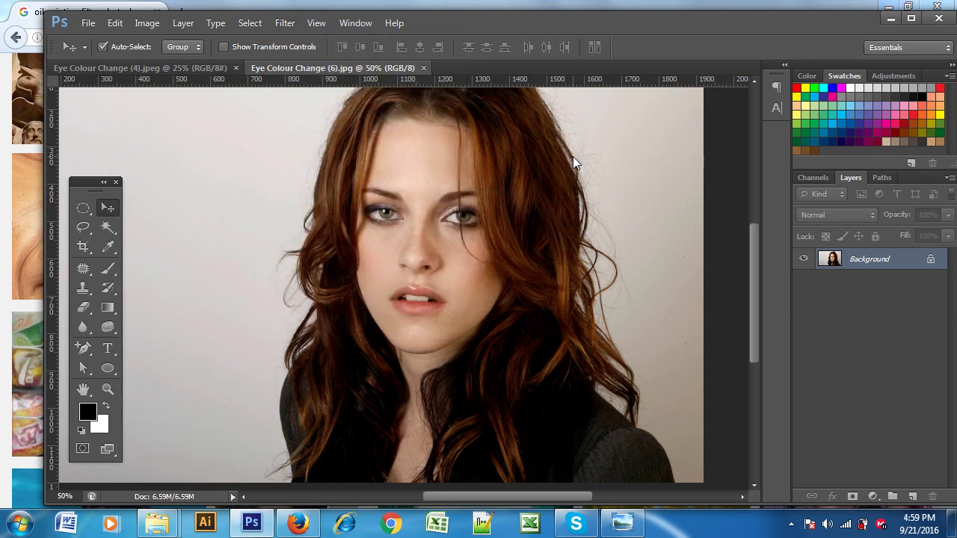
key("ctrl+minus")
key("ctrl+minus")
key("ctrl+minus")
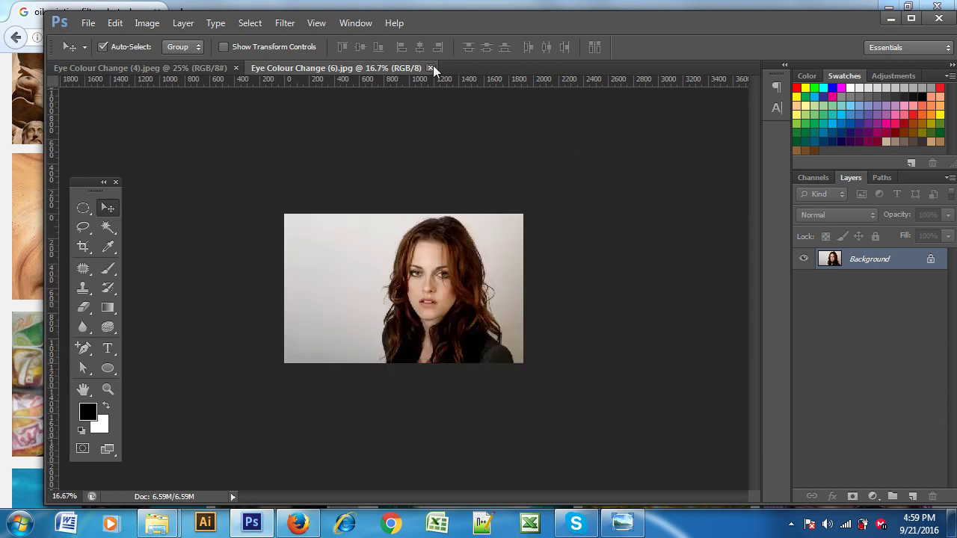
left_click(430, 68)
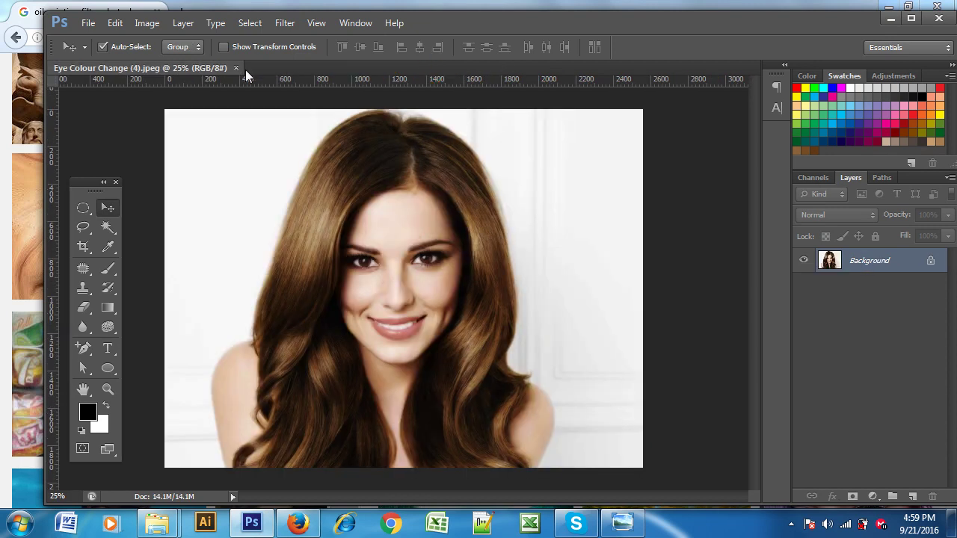
left_click(236, 68)
left_click(87, 22)
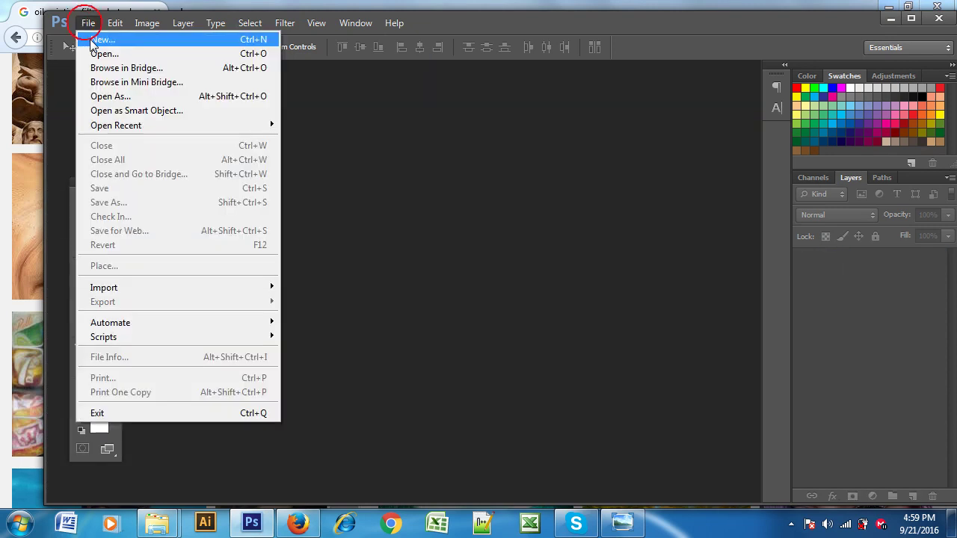
left_click(613, 145)
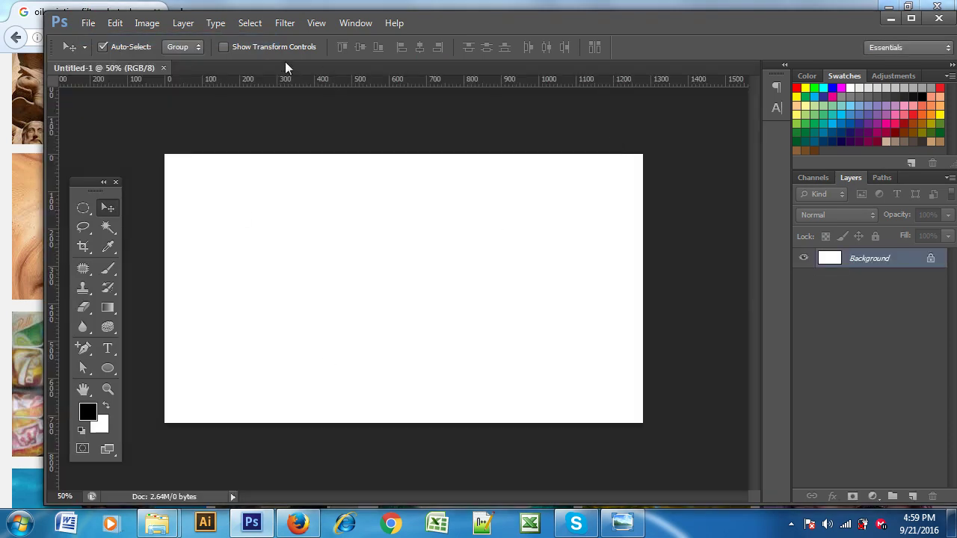
left_click(316, 24)
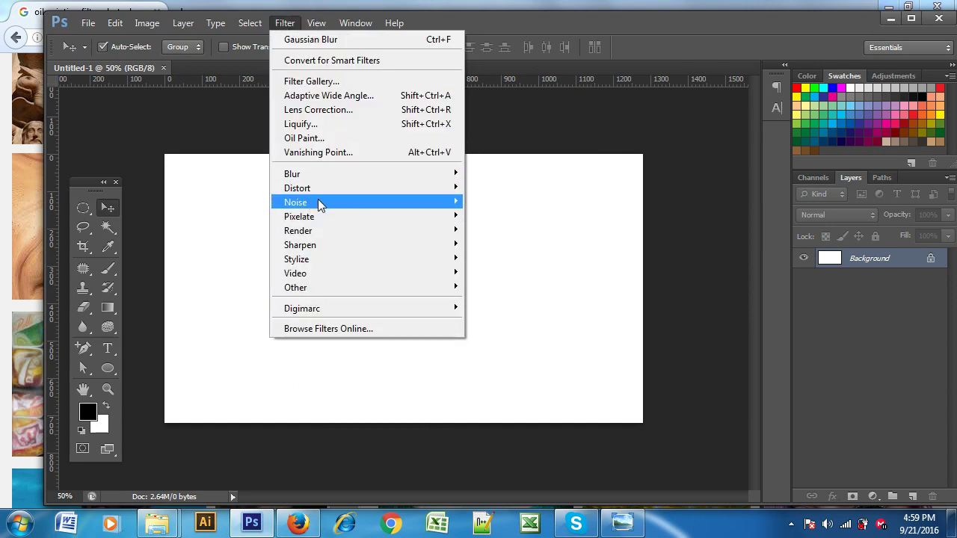
mouse_move(295, 202)
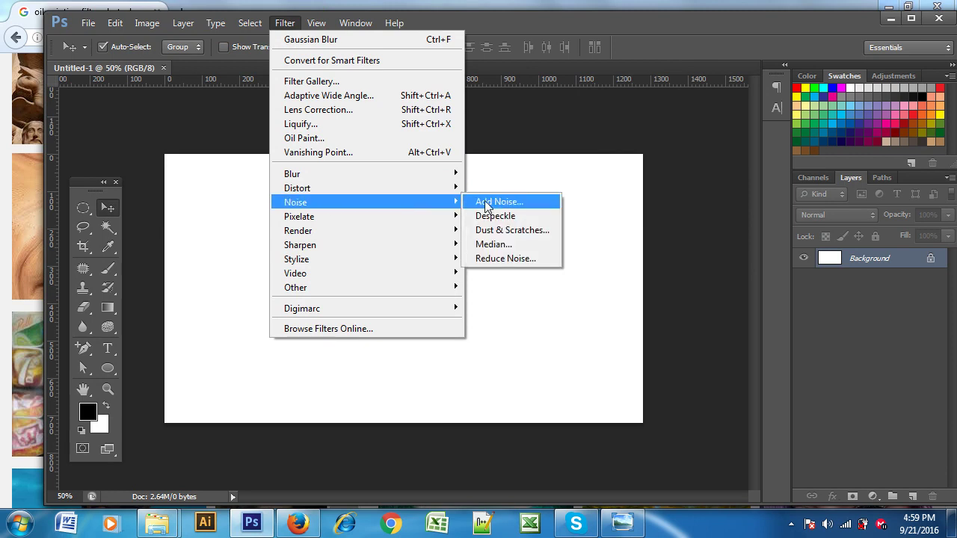
left_click(486, 203)
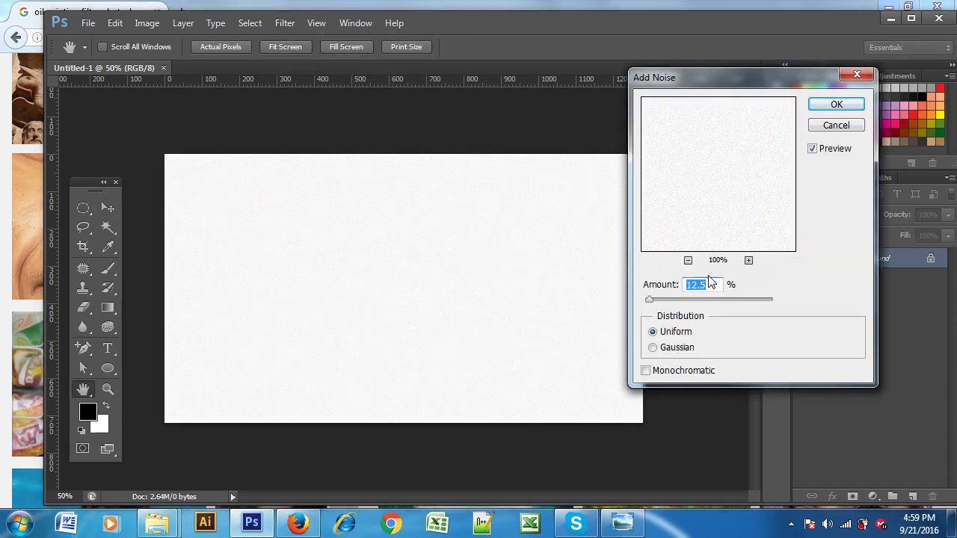
mouse_move(649, 300)
left_mouse_down()
mouse_move(740, 300)
mouse_move(702, 300)
mouse_move(722, 300)
left_mouse_up()
left_click(701, 303)
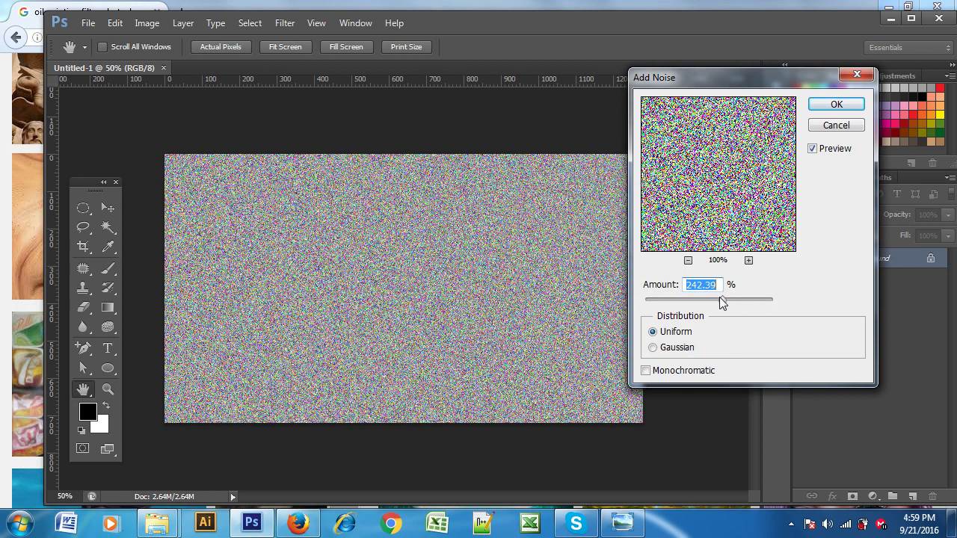
mouse_move(722, 299)
left_mouse_down()
mouse_move(642, 308)
mouse_move(686, 300)
left_mouse_up()
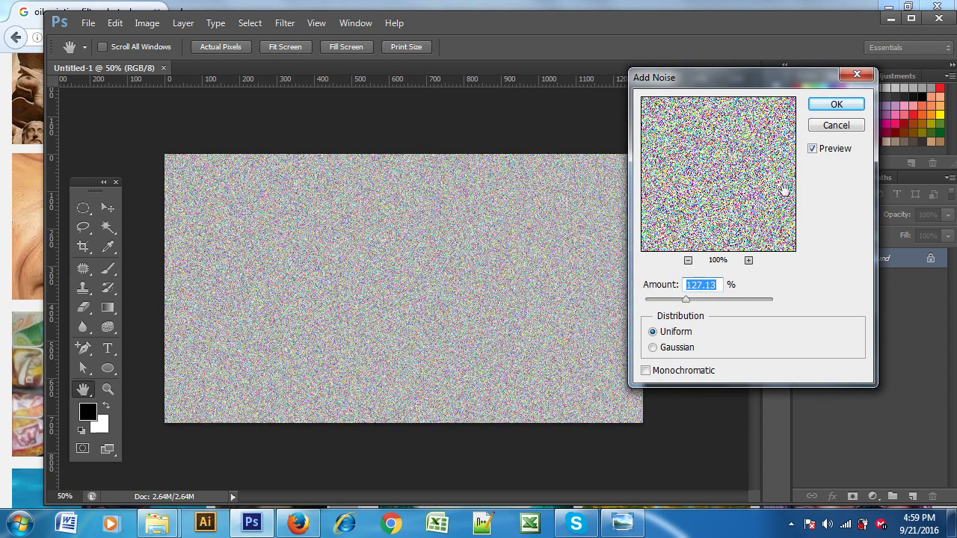
left_click(837, 125)
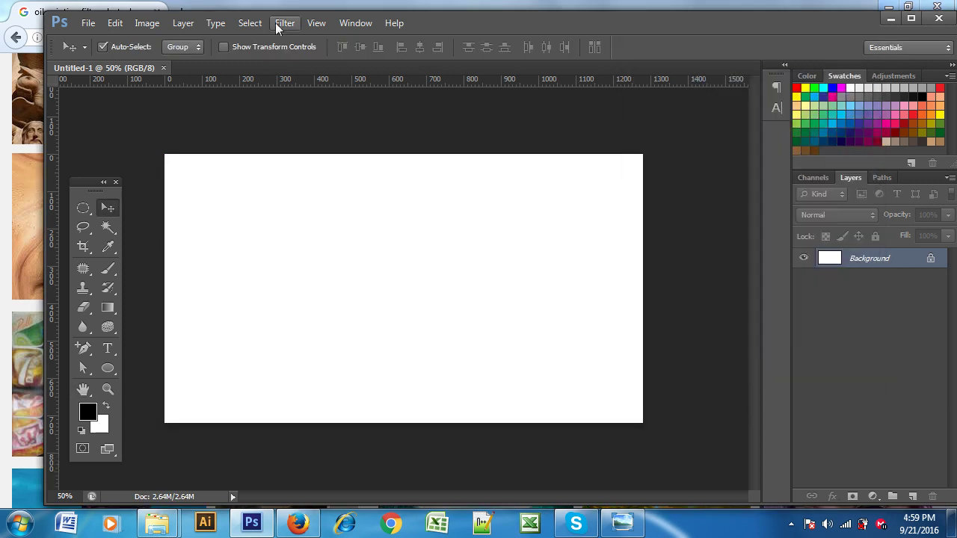
left_click(287, 23)
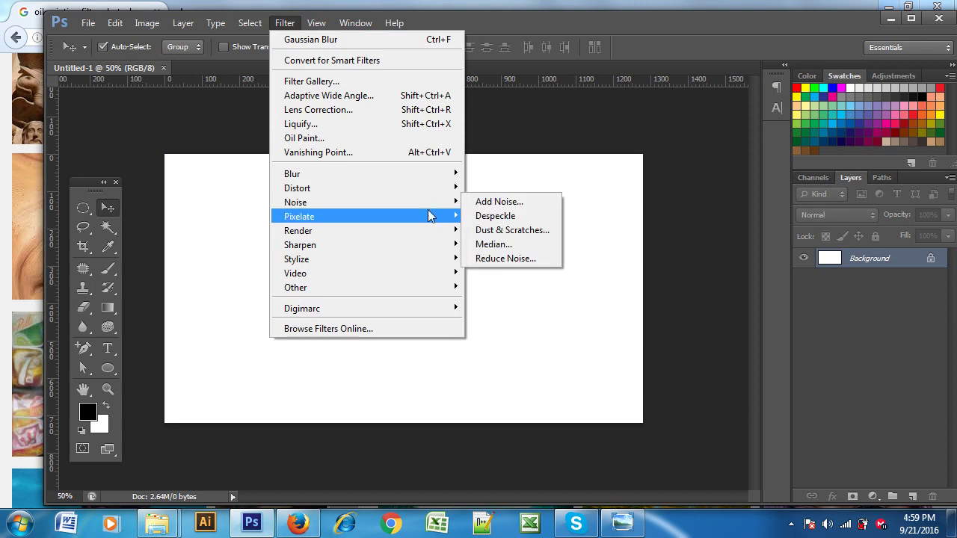
mouse_move(295, 202)
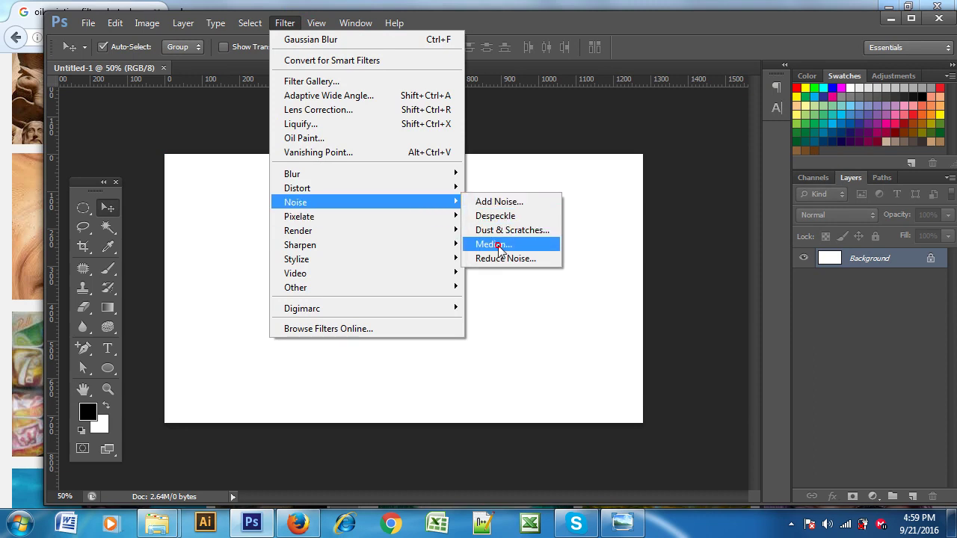
left_click(500, 245)
mouse_move(370, 317)
left_mouse_down()
mouse_move(430, 329)
mouse_move(475, 319)
left_mouse_up()
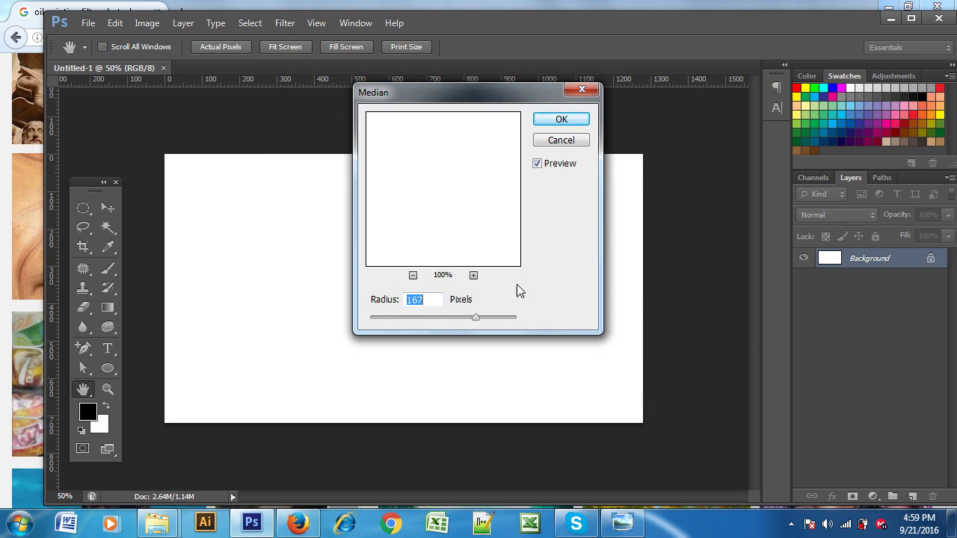
left_click(557, 142)
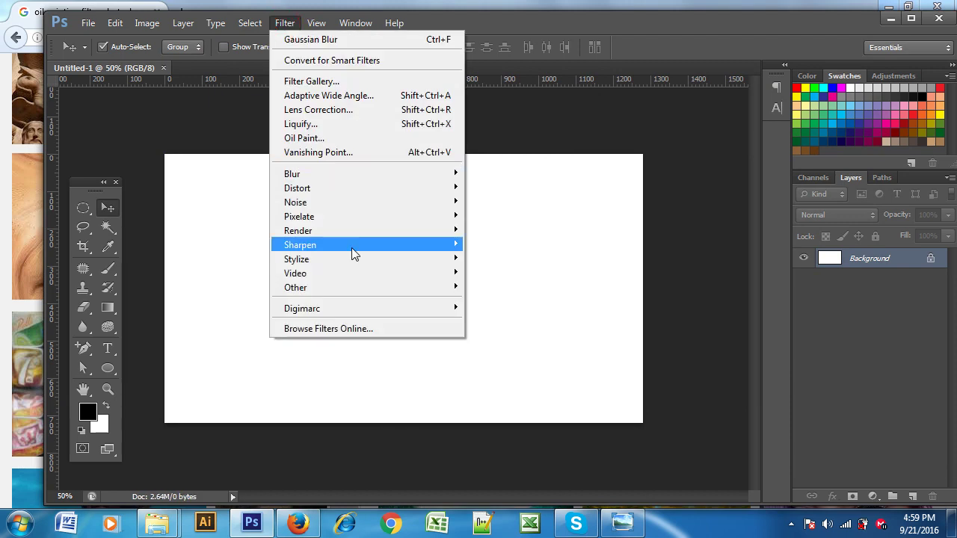
mouse_move(297, 230)
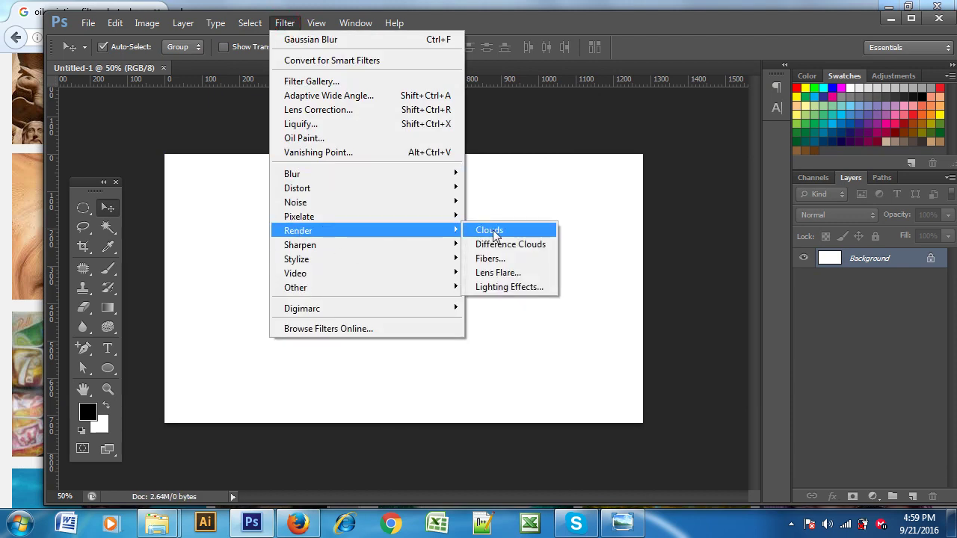
left_click(490, 230)
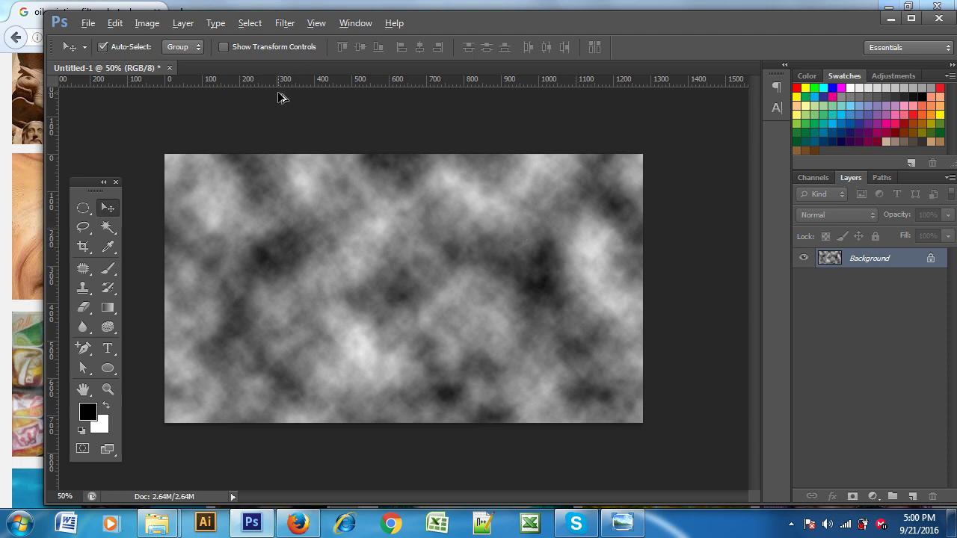
key("ctrl+z")
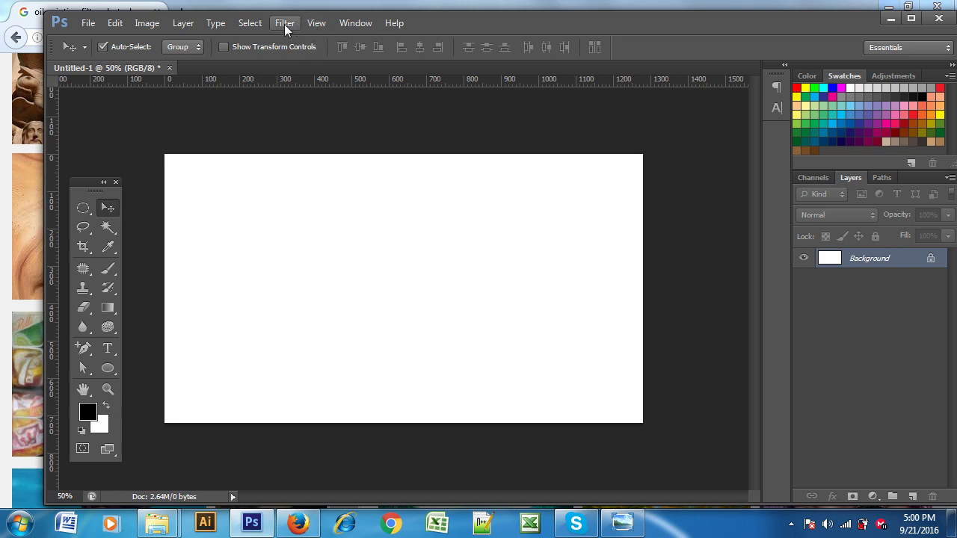
Step: Try Emboss with a higher Height, cancel it, and show the Render filters
left_click(284, 24)
mouse_move(297, 258)
left_click(507, 273)
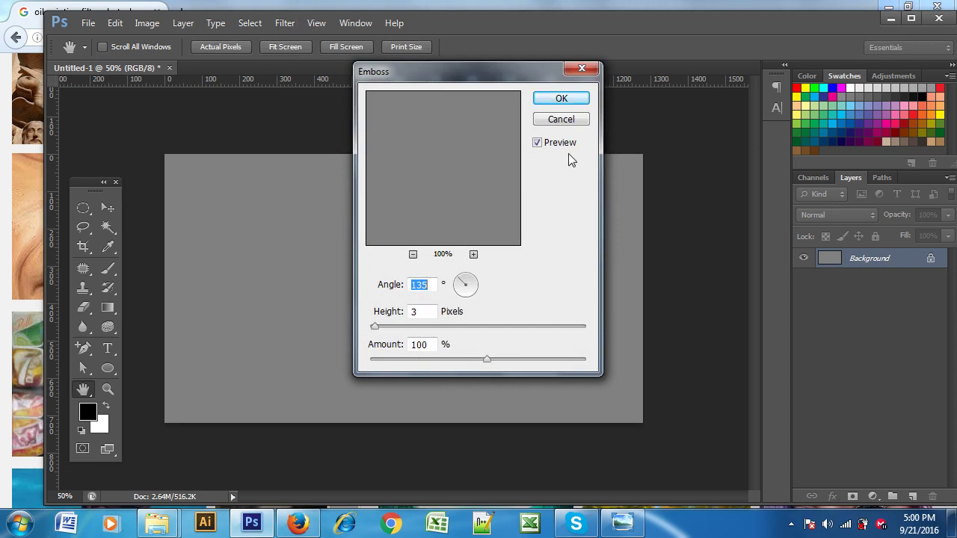
mouse_move(374, 327)
left_mouse_down()
mouse_move(463, 326)
mouse_move(371, 326)
left_mouse_up()
left_click(564, 120)
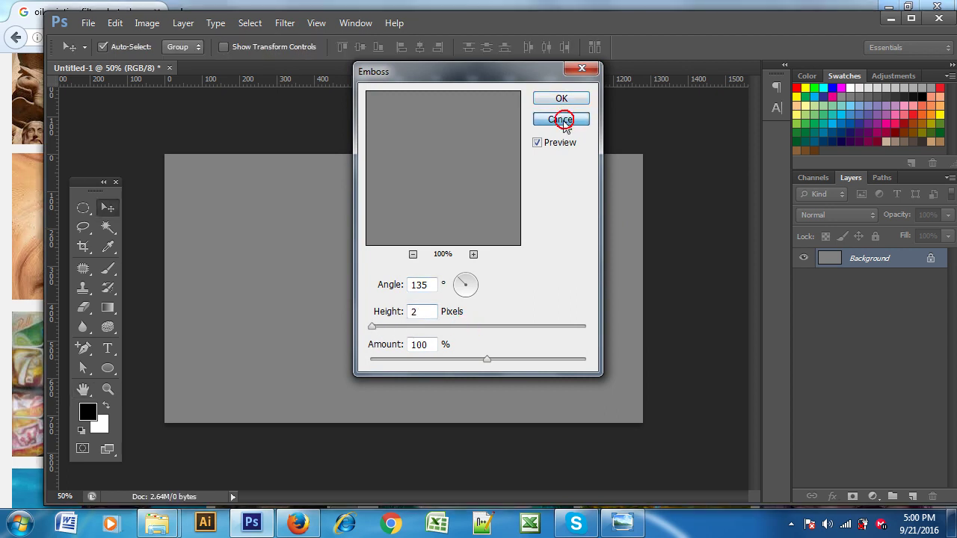
left_click(295, 23)
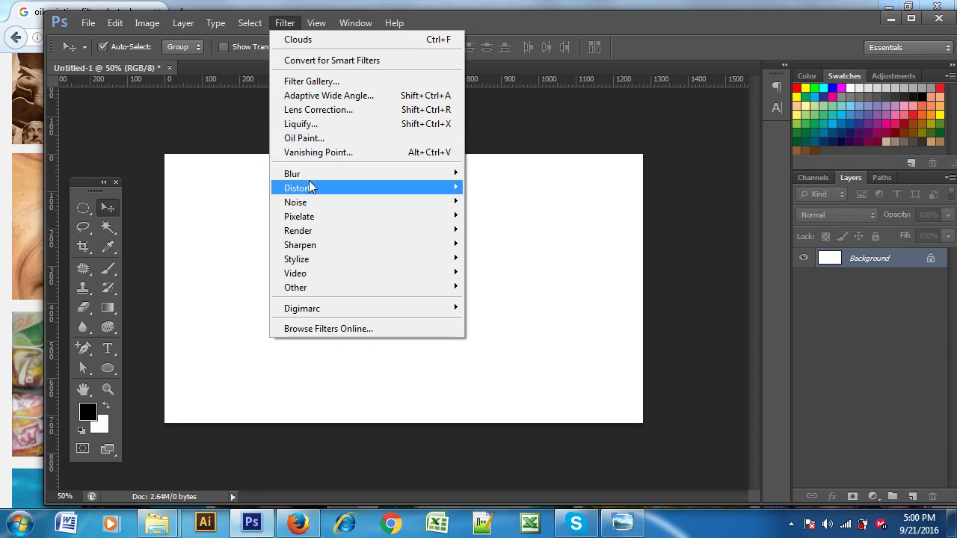
mouse_move(298, 230)
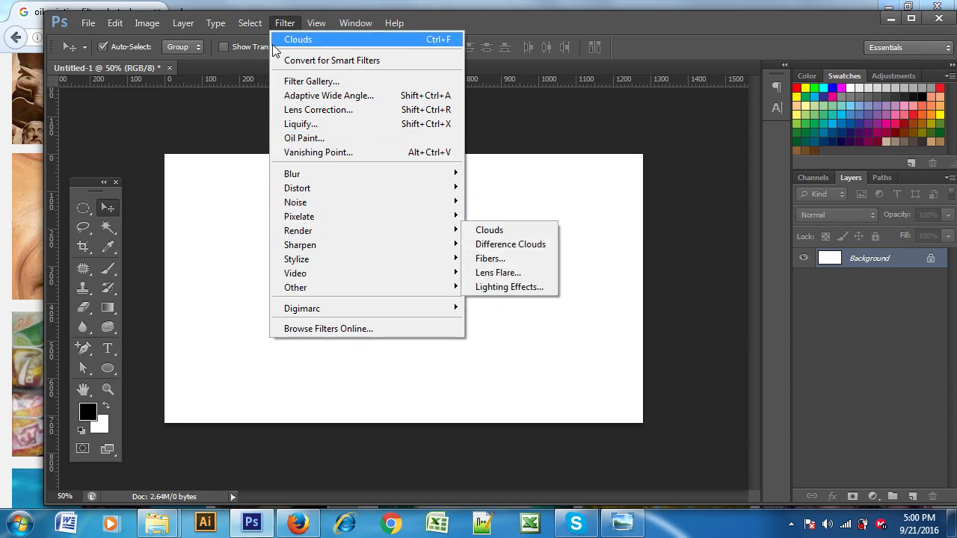
Step: Close the docked Swatches and Layers panels and restore the Tools panel
left_click(284, 24)
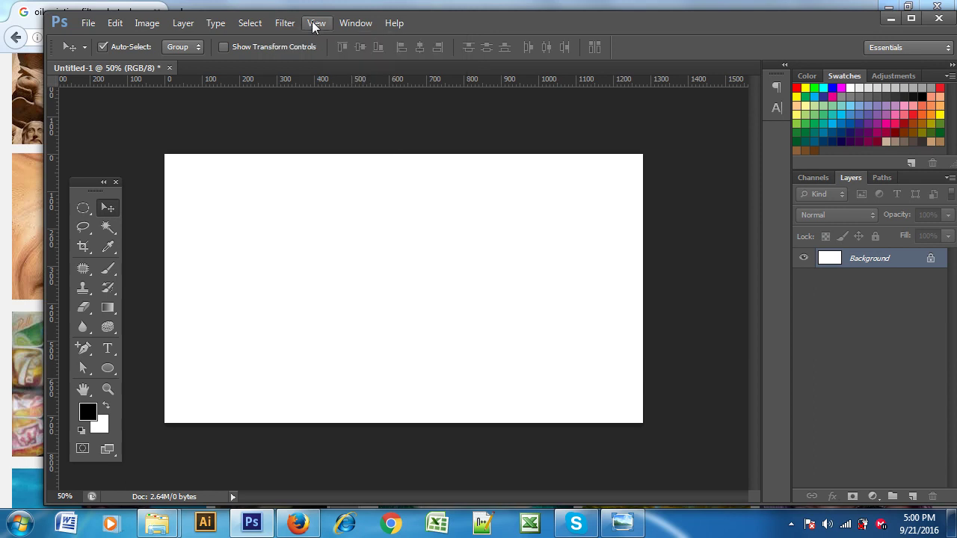
left_click(314, 22)
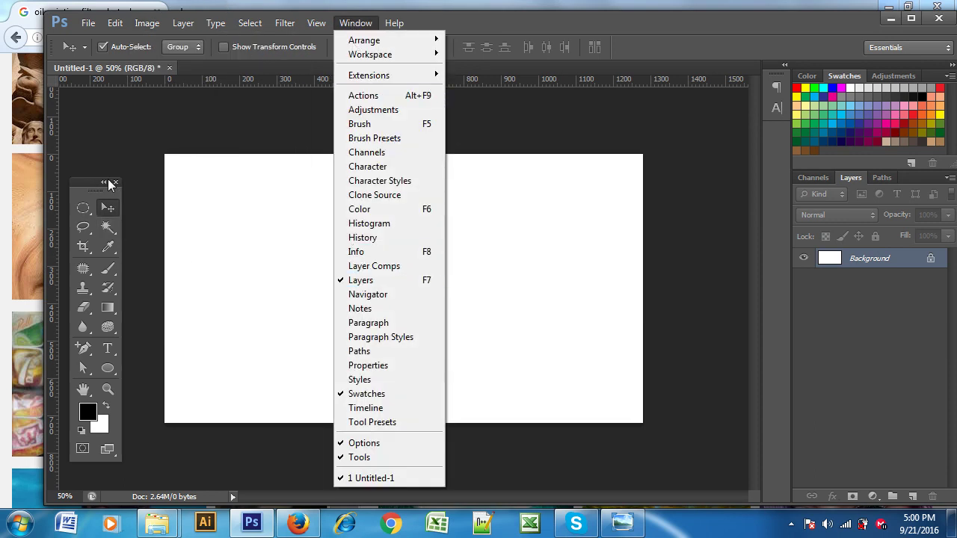
left_click(116, 187)
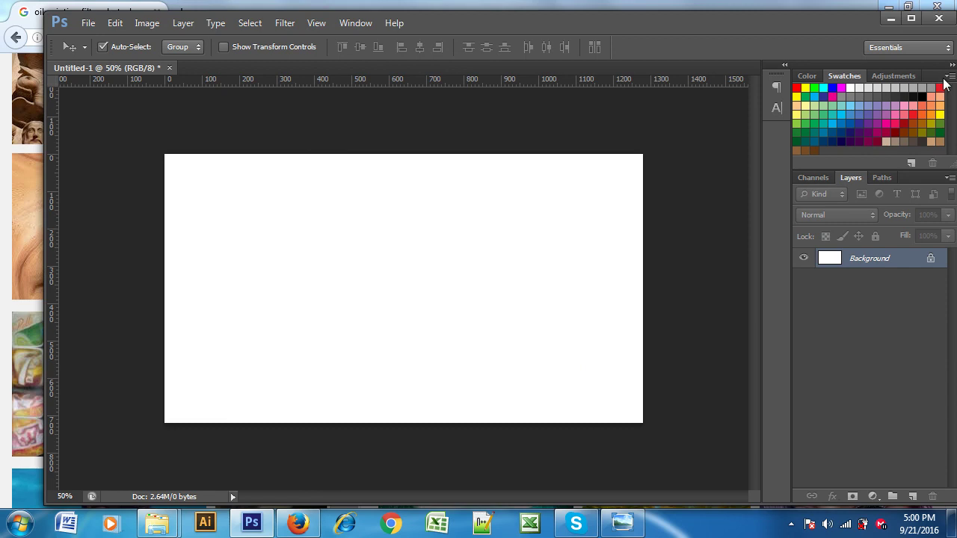
left_click_drag(924, 65, 857, 121)
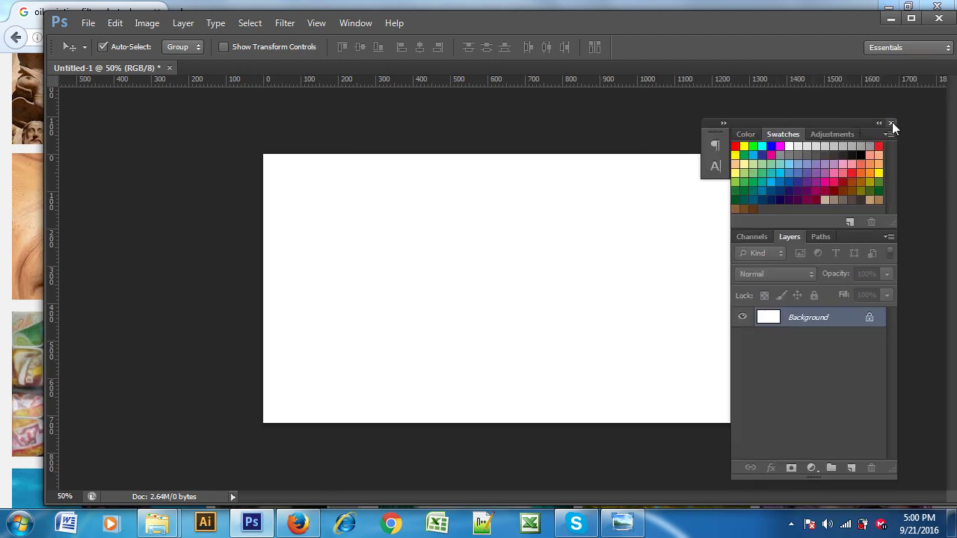
left_click(892, 124)
left_click(355, 23)
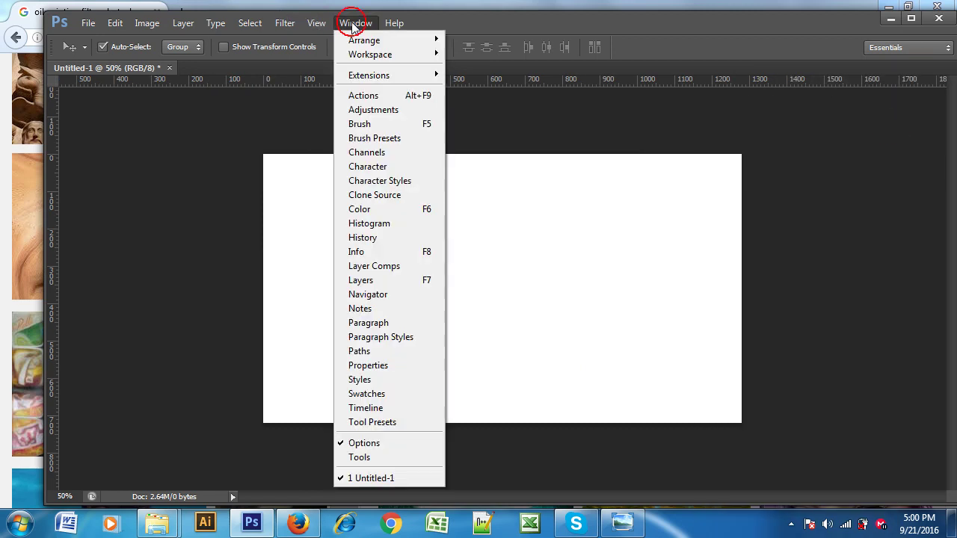
left_click(359, 457)
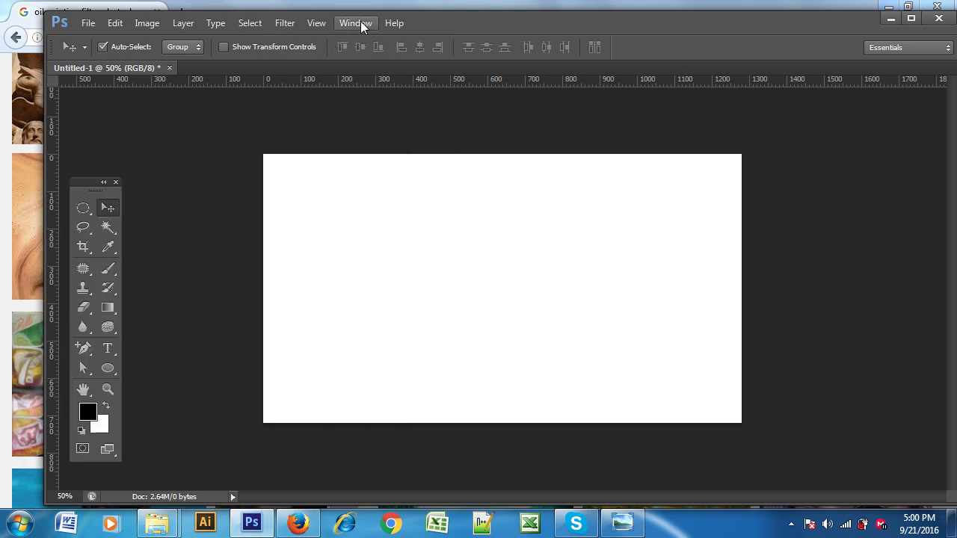
left_click(356, 23)
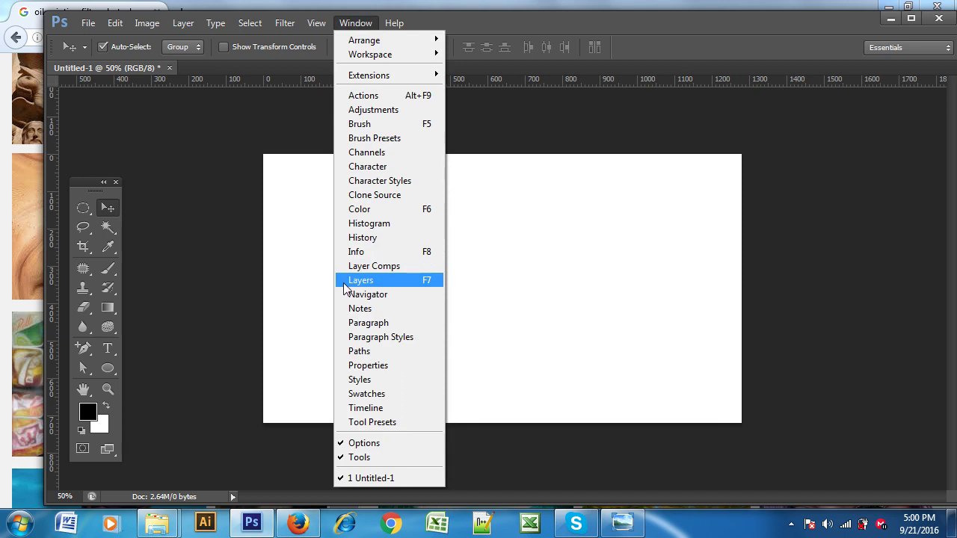
Step: Reopen and dock the Layers and Swatches panels, then select the Rectangle Tool
left_click(346, 281)
left_click_drag(835, 121, 938, 95)
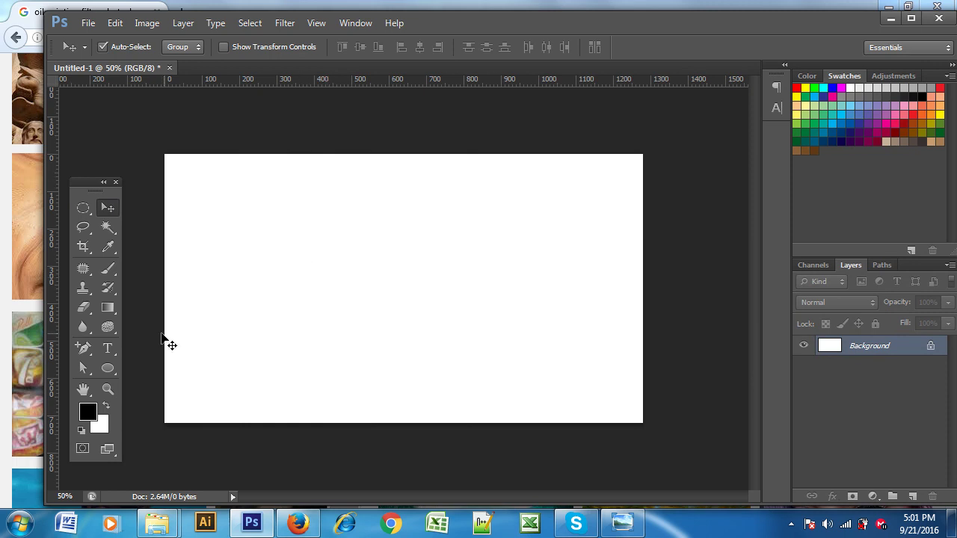
left_click_drag(108, 368, 149, 369)
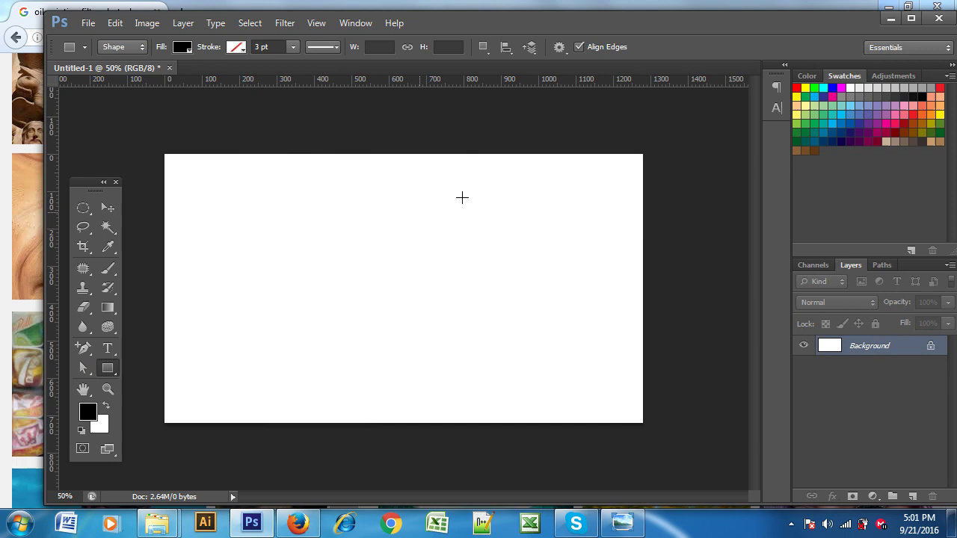
Step: Draw a black rectangle near the top-left, then Alt-drag two copies into a row to its right
left_click_drag(209, 207, 327, 246)
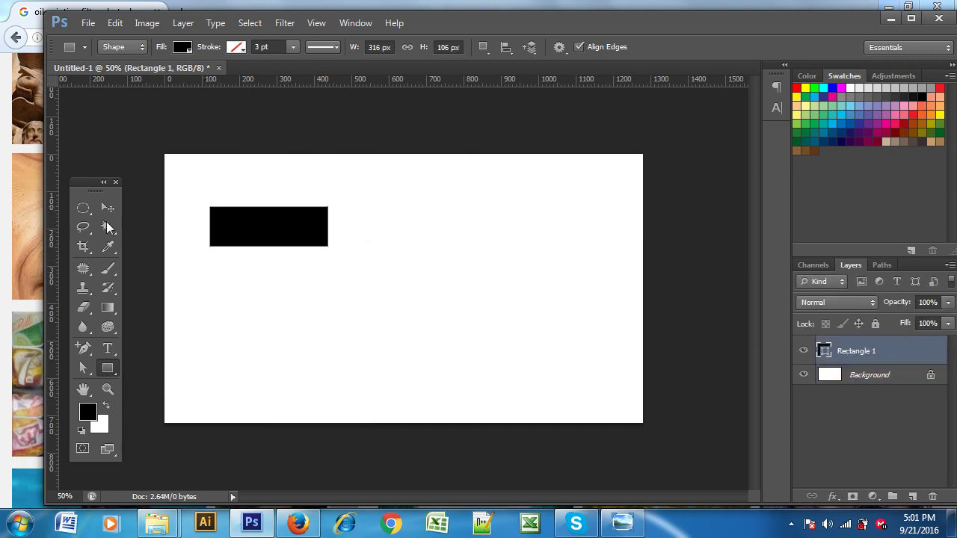
left_click(107, 207)
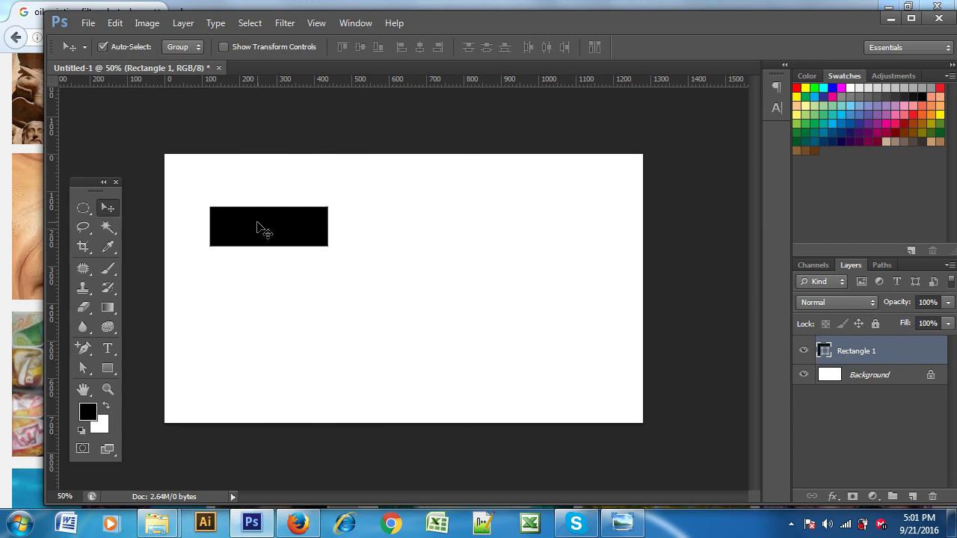
left_click_drag(256, 230, 529, 228)
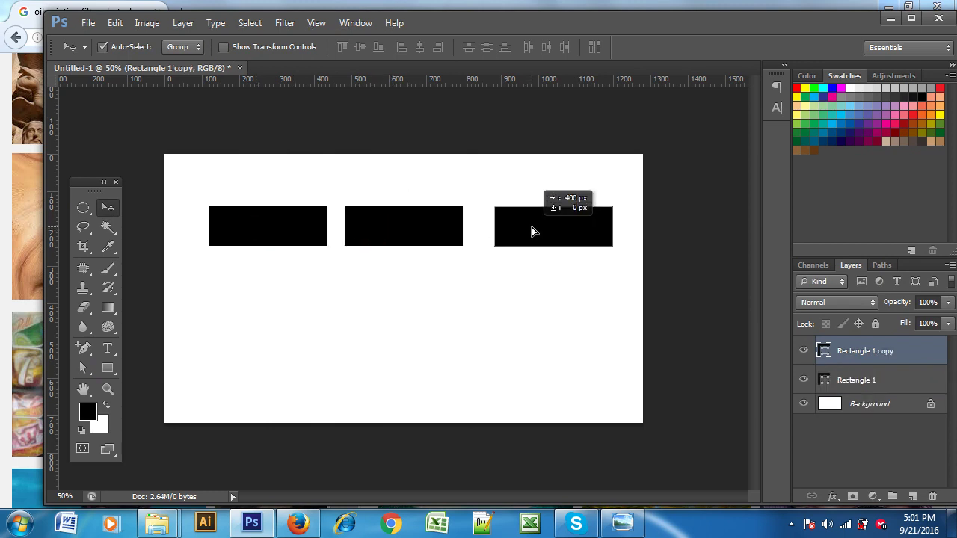
left_click_drag(436, 222, 450, 222)
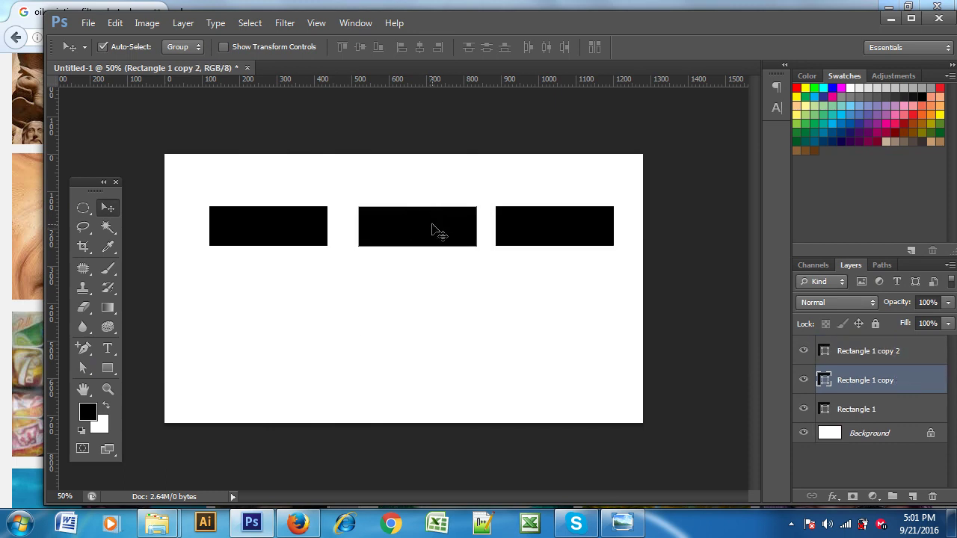
left_click_drag(412, 233, 397, 234)
left_click_drag(525, 229, 522, 210)
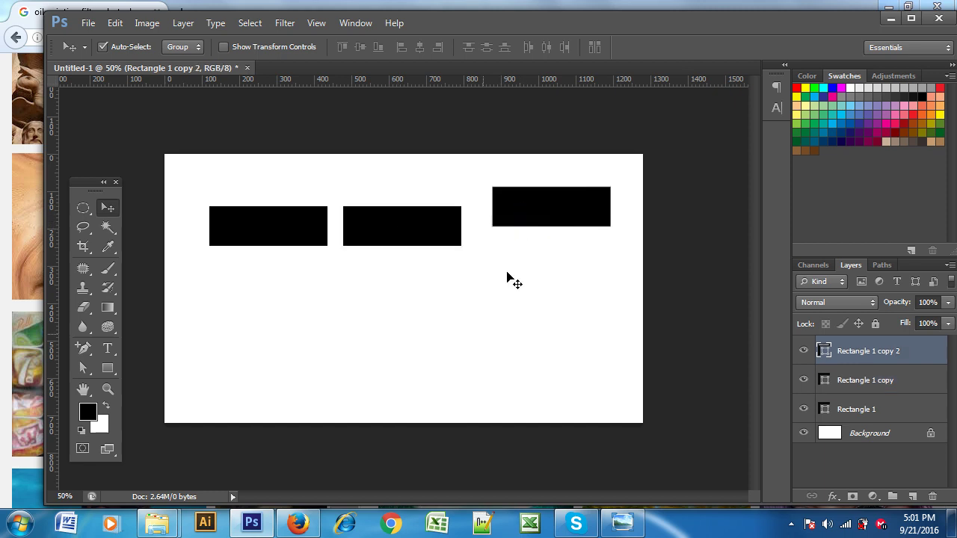
Step: Select all three rectangle layers and align them by their top edges
left_click(245, 228, "shift")
left_click(407, 217, "shift")
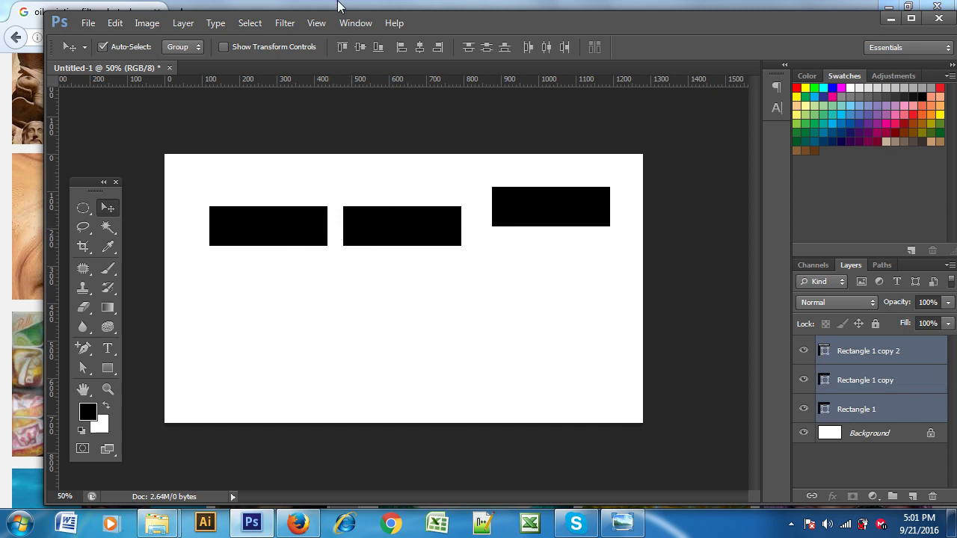
left_click(342, 48)
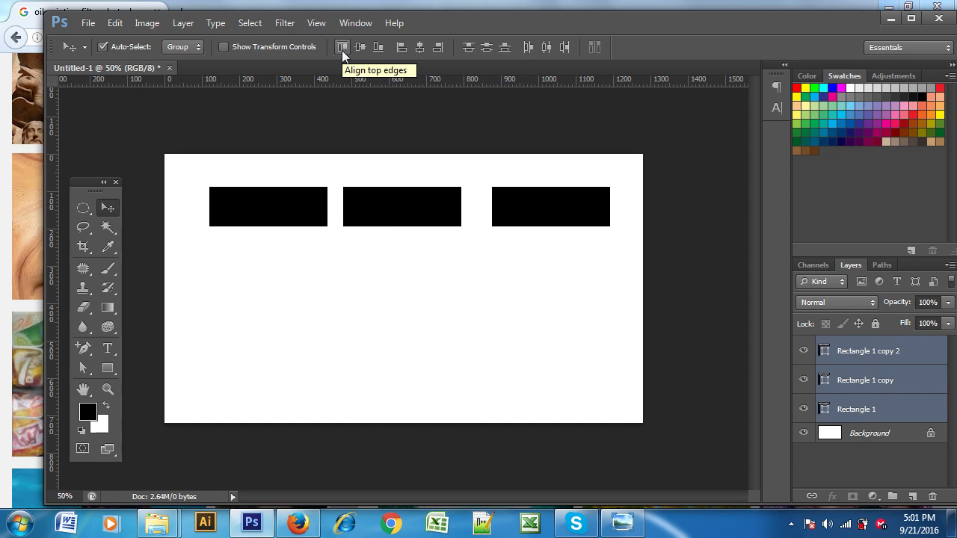
Step: Try the distribute options to space the rectangles evenly, then select the middle rectangle alone
left_click(487, 47)
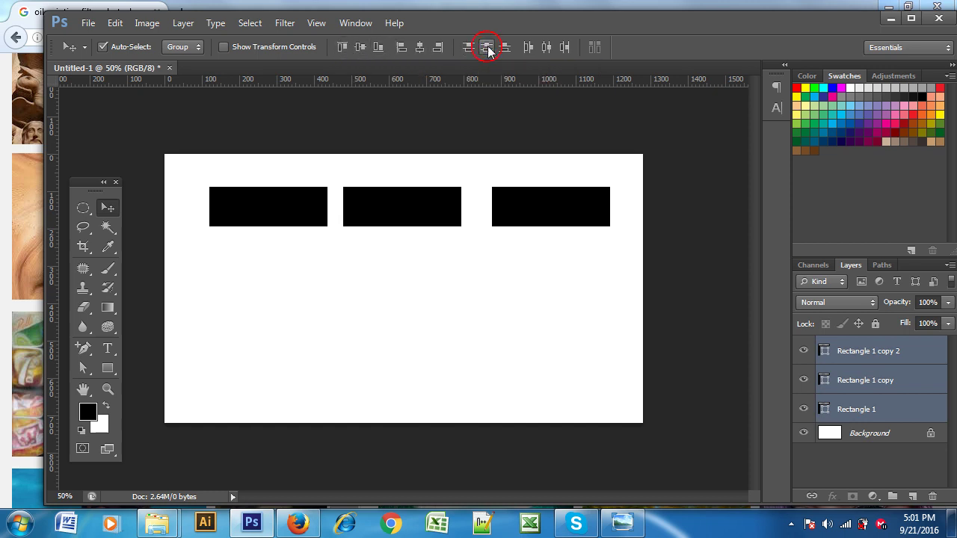
left_click(505, 47)
left_click(546, 47)
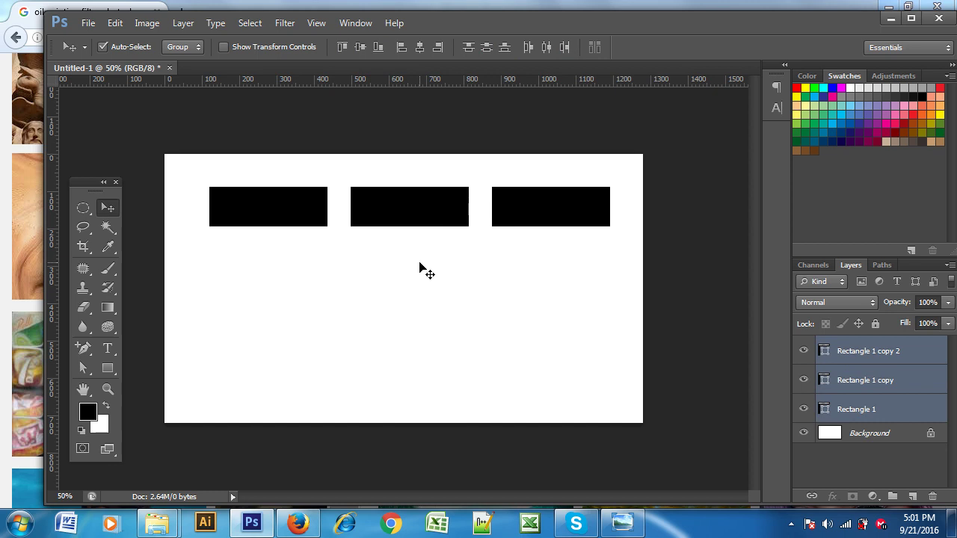
left_click(423, 348)
Step: Stack the middle and right rectangles below the top one and align all three by right edges
mouse_move(396, 228)
left_mouse_down()
mouse_move(267, 297)
mouse_move(261, 290)
left_mouse_up()
mouse_move(576, 211)
left_mouse_down()
mouse_move(347, 347)
mouse_move(307, 335)
left_mouse_up()
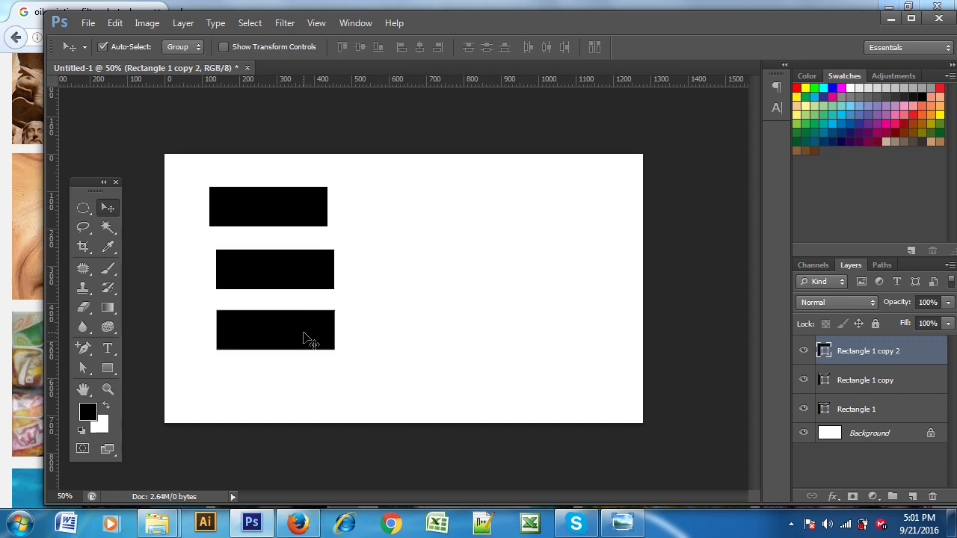
left_click(281, 272, "shift")
left_click(286, 202, "shift")
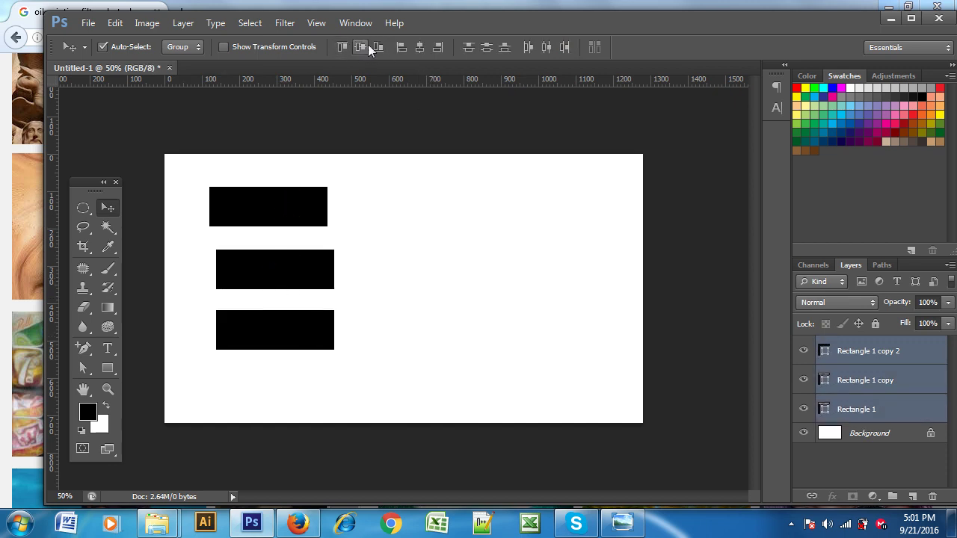
left_click(438, 48)
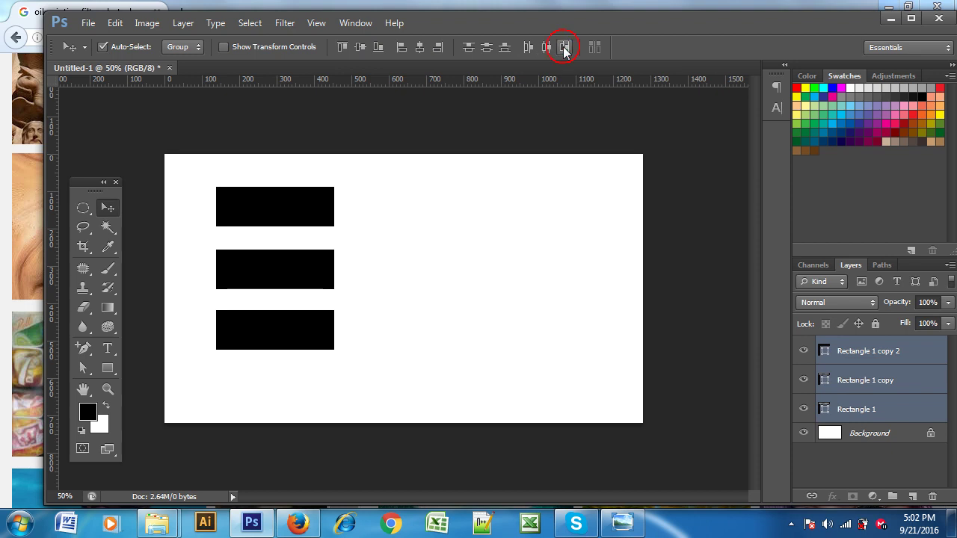
Step: Nudge the middle rectangle down slightly, then reselect all three rectangle layers
left_click(401, 264)
left_click_drag(284, 273, 283, 284)
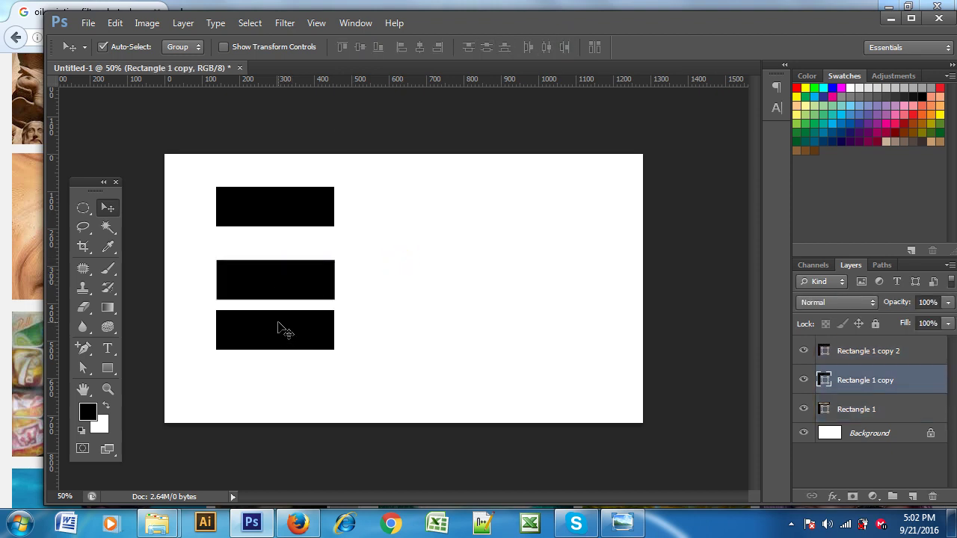
left_click(284, 327)
left_click(286, 289, "shift")
left_click(274, 215, "shift")
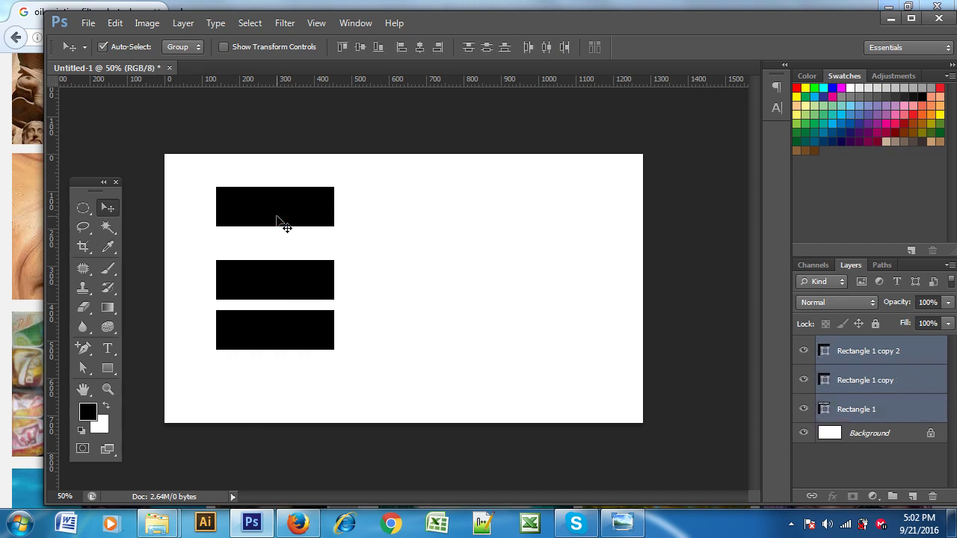
Step: Test bottom and vertical-centre alignment (undone), apply Distribute Vertical Centers, and deselect the layers
left_click(565, 48)
left_click(378, 48)
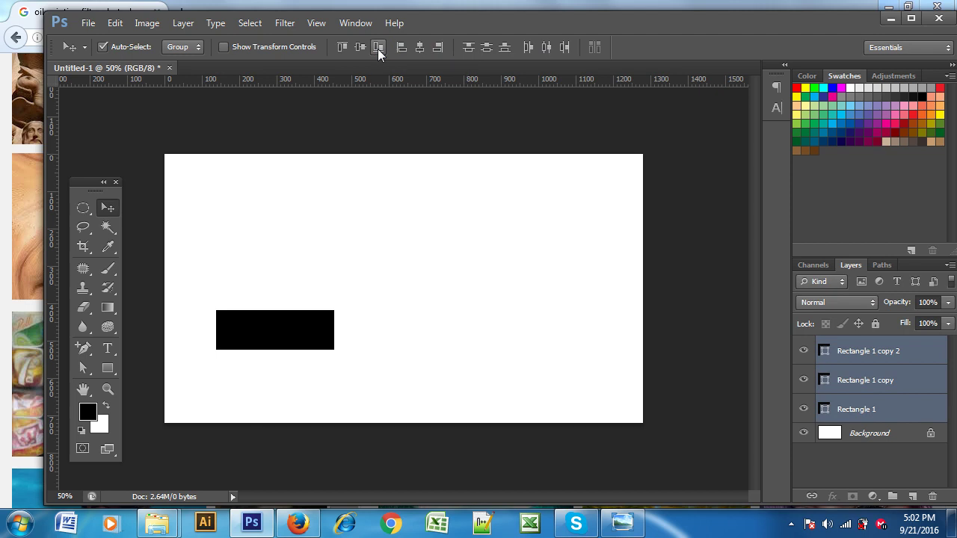
key("ctrl+z")
left_click(360, 48)
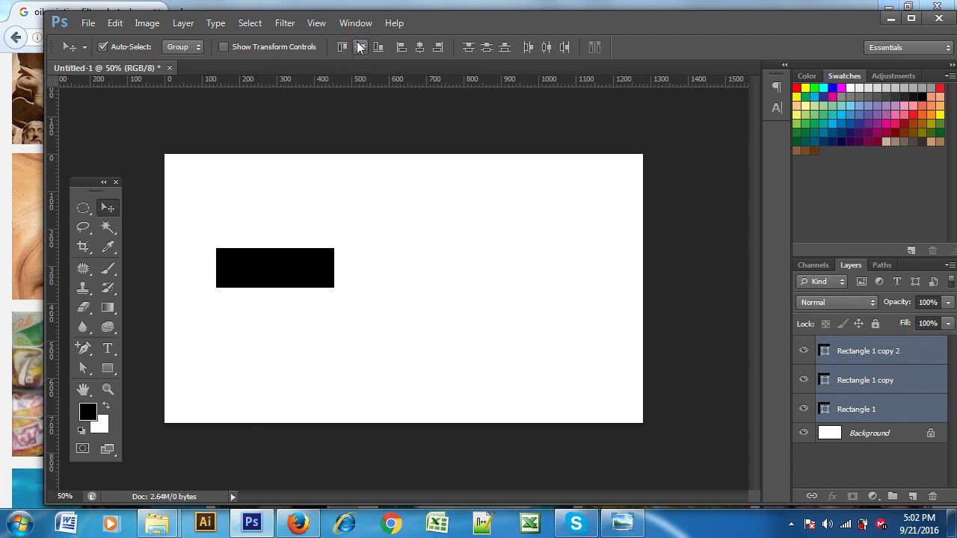
key("ctrl+z")
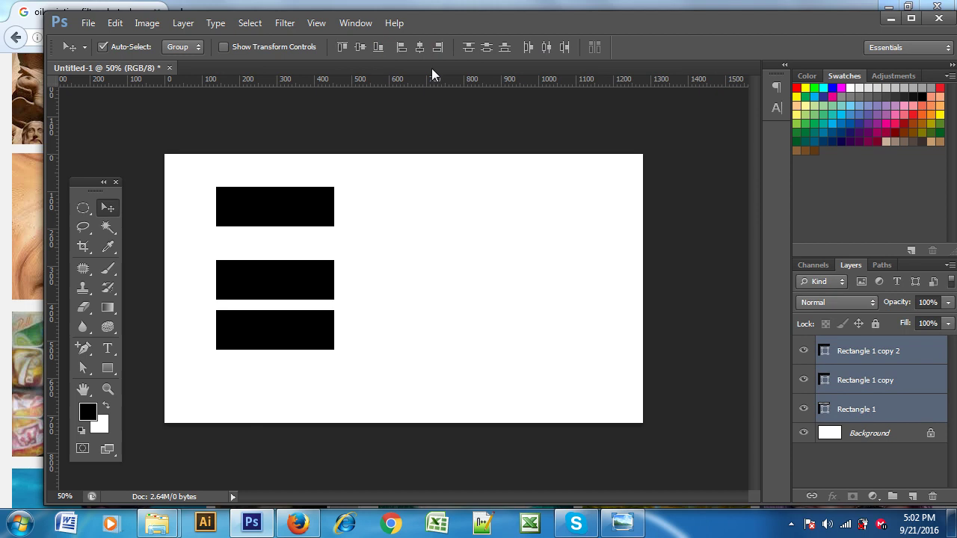
left_click(468, 48)
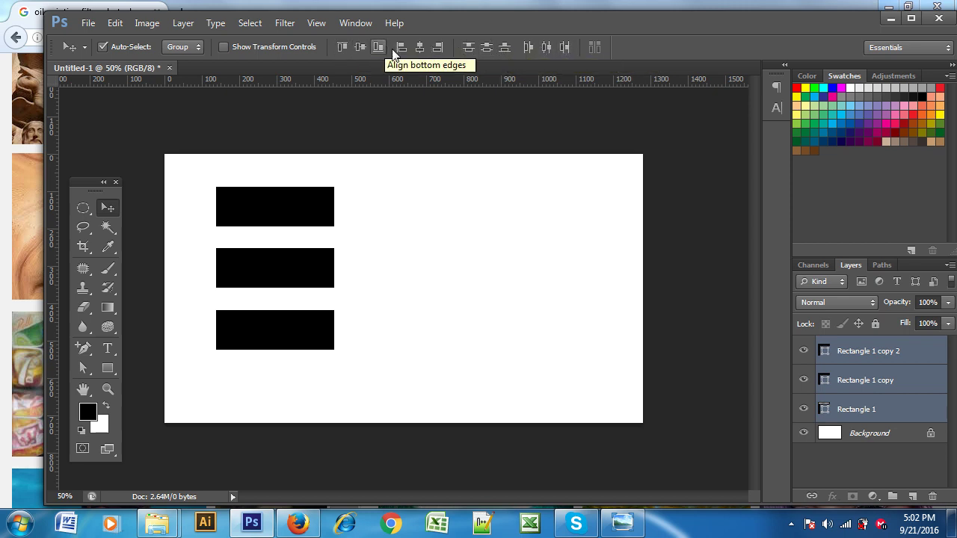
left_click(443, 293)
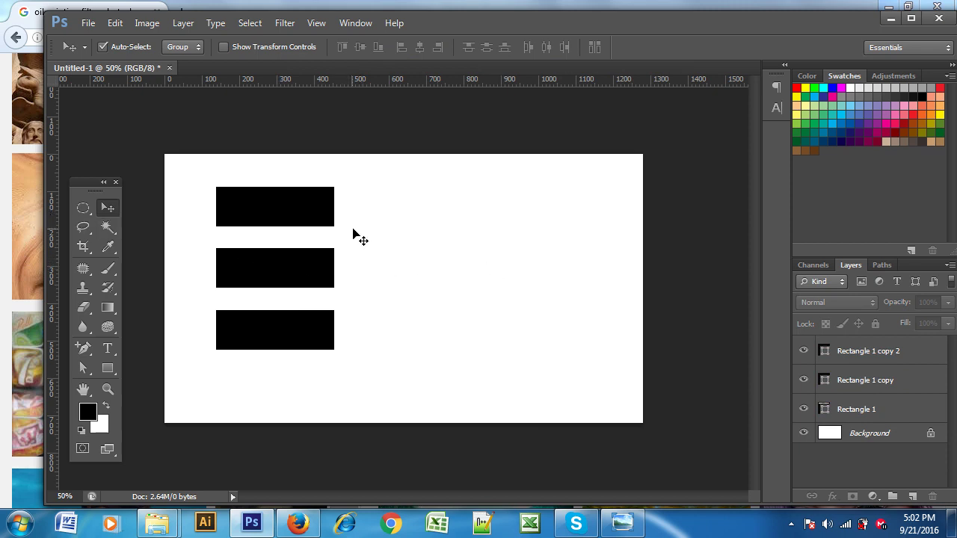
Step: Move the middle and bottom rectangles up beside the top one, then close Untitled-1 without saving
mouse_move(272, 272)
left_mouse_down()
mouse_move(429, 224)
mouse_move(406, 207)
left_mouse_up()
mouse_move(324, 327)
left_mouse_down()
mouse_move(555, 217)
mouse_move(527, 225)
left_mouse_up()
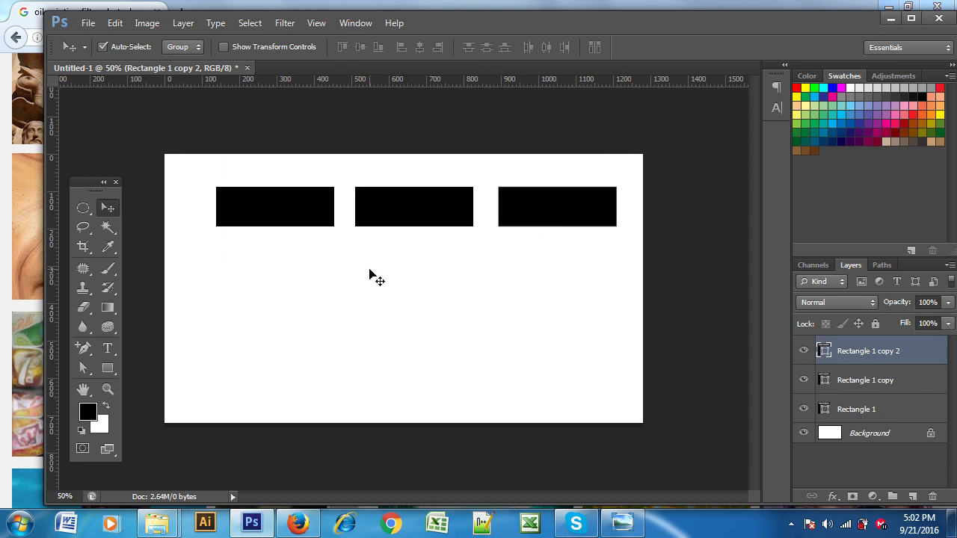
left_click(246, 68)
left_click(499, 216)
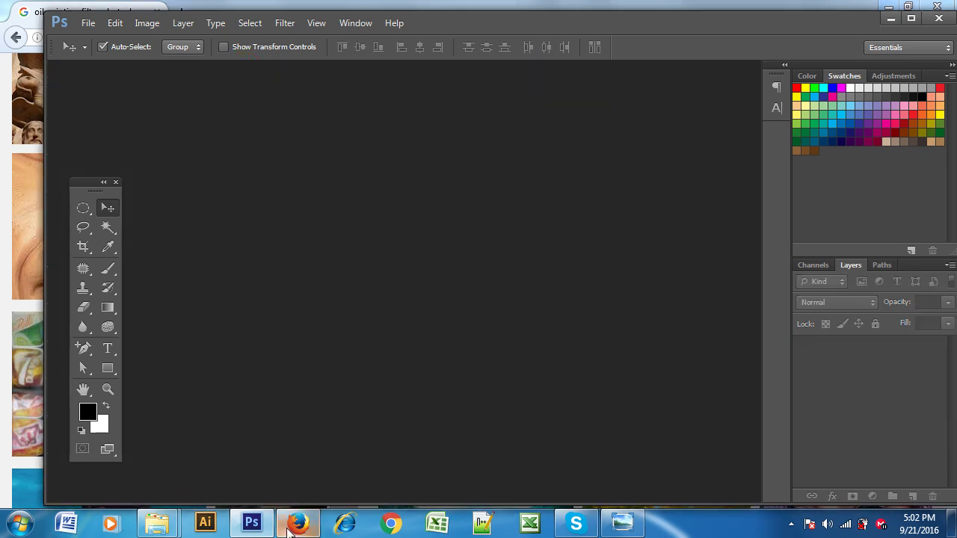
Step: In Firefox's oil painting filter photoshop results, browse the expanded Google apps list
left_click(297, 523)
scroll(631, 160, "down", 5)
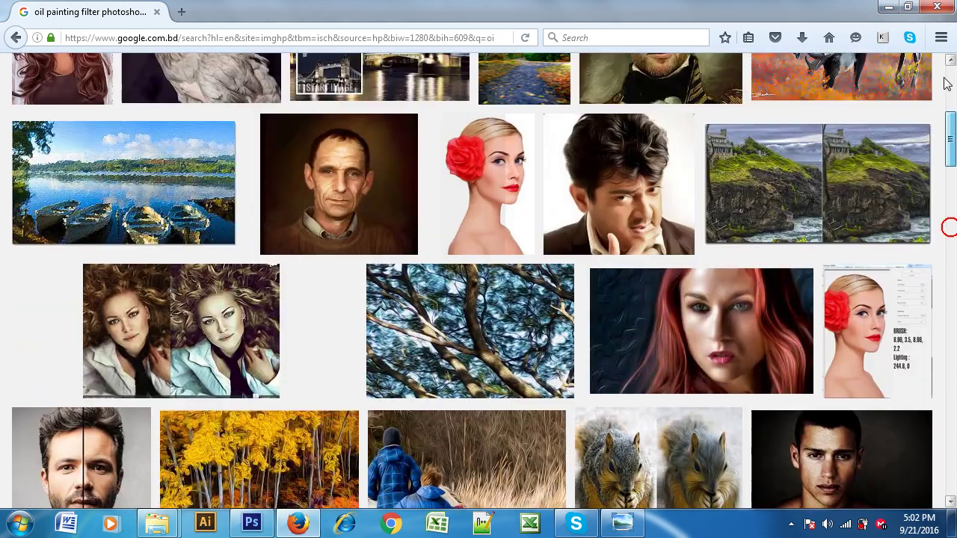
left_click_drag(949, 224, 949, 90)
left_click_drag(255, 79, 2, 88)
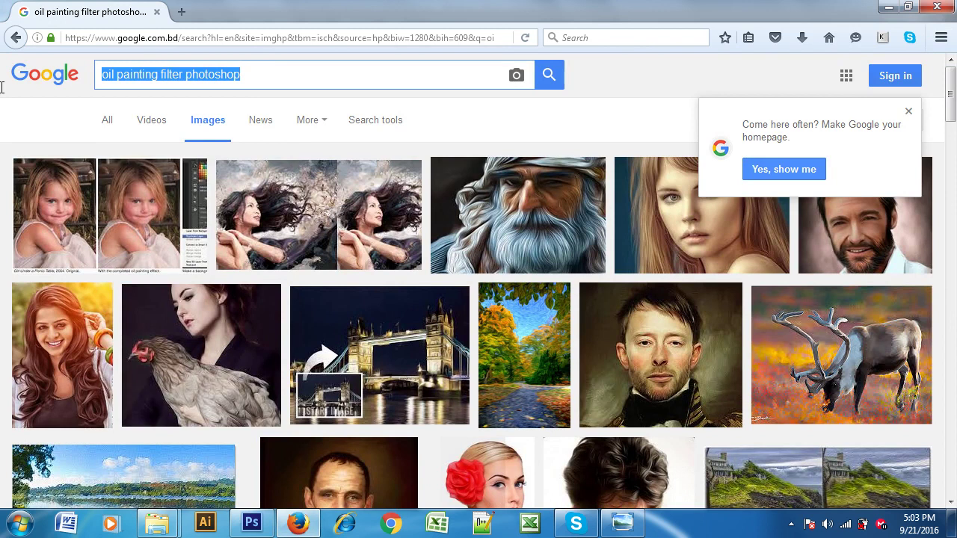
left_click(846, 76)
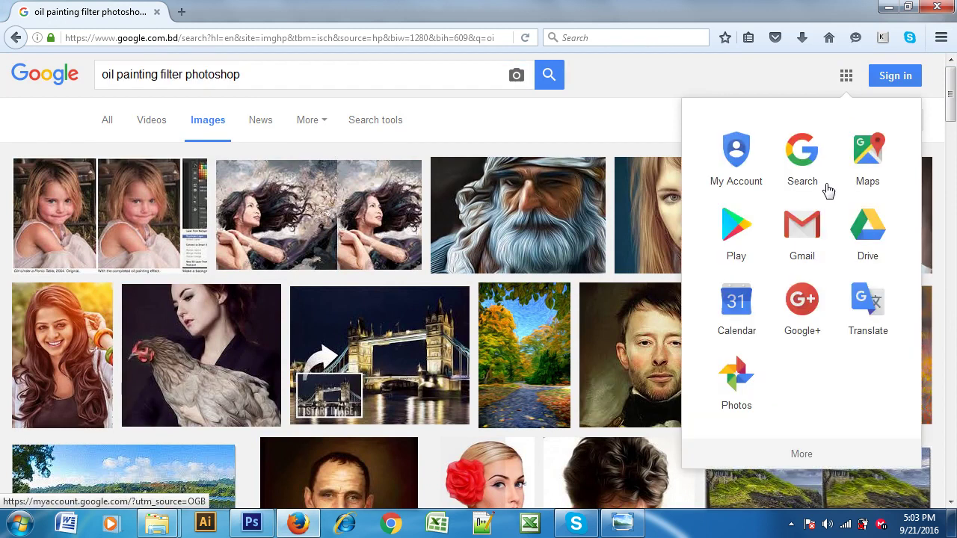
left_click(788, 456)
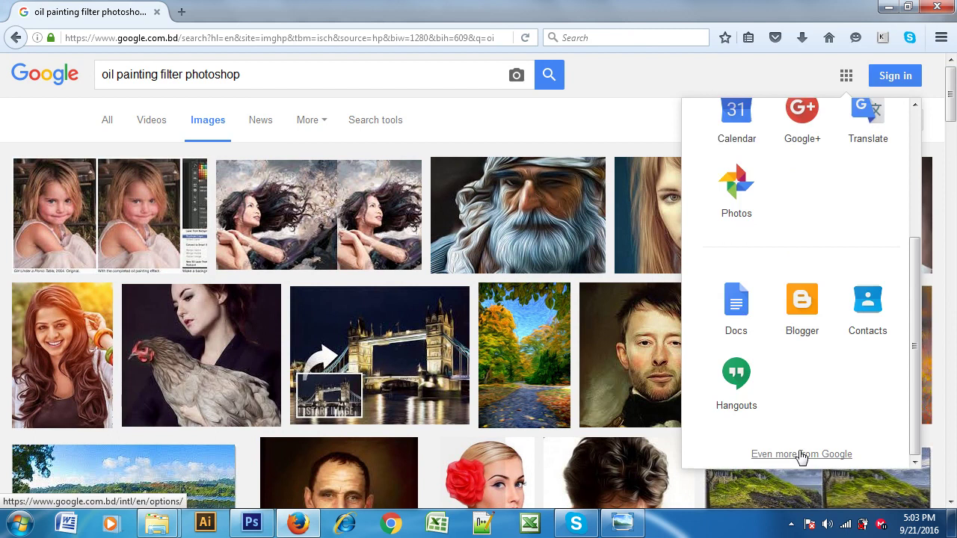
left_click_drag(918, 280, 902, 166)
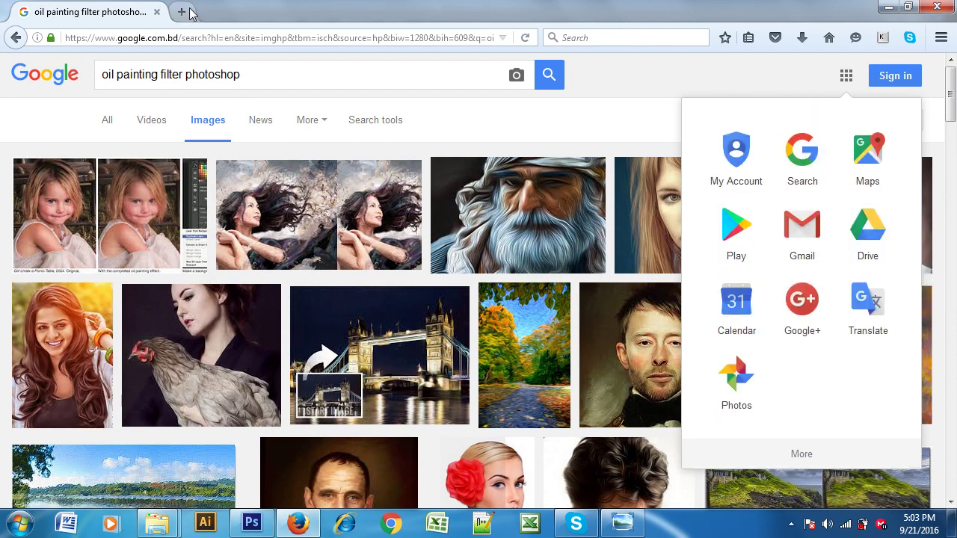
Step: Open youtube.com in a new tab and return to the Google Images tab's search query
left_click(181, 12)
left_click(194, 37)
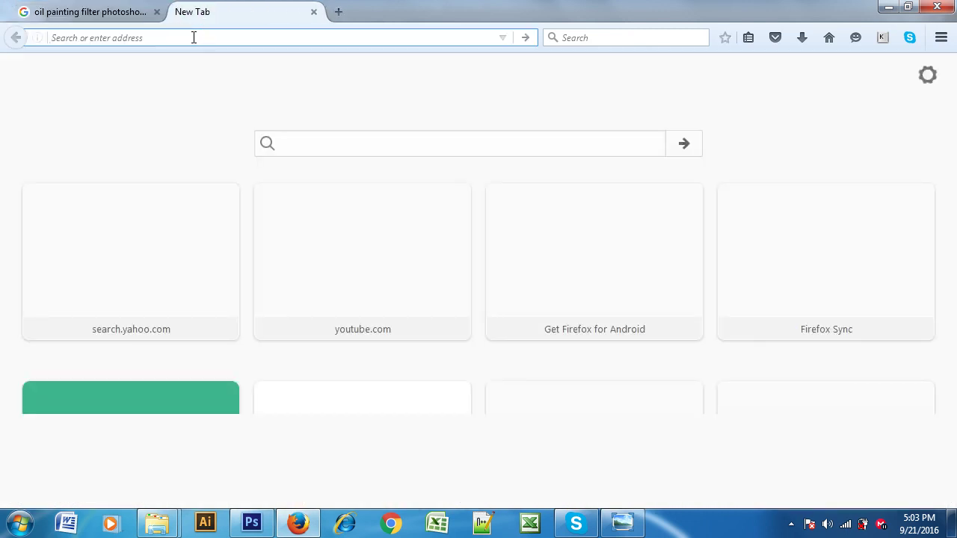
type("youtube.com/")
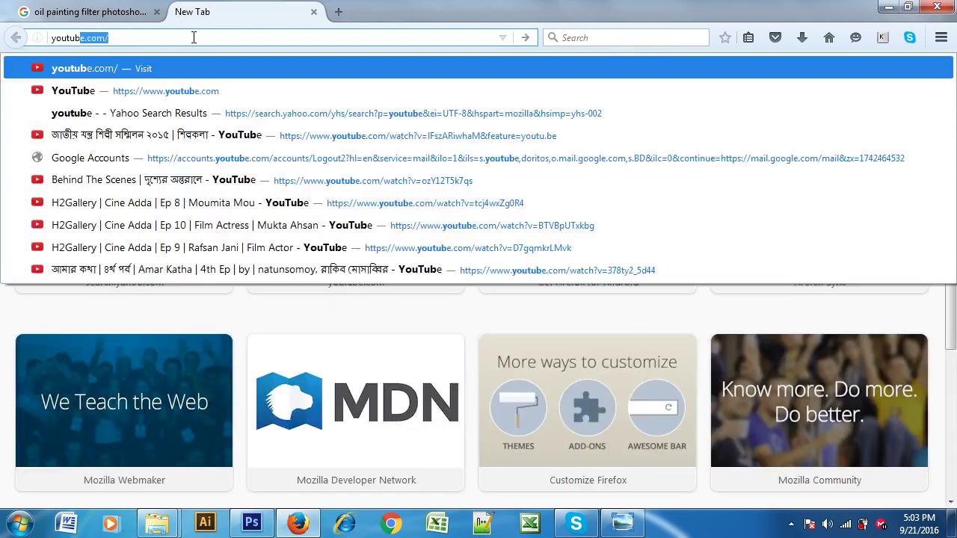
key("Return")
left_click(78, 13)
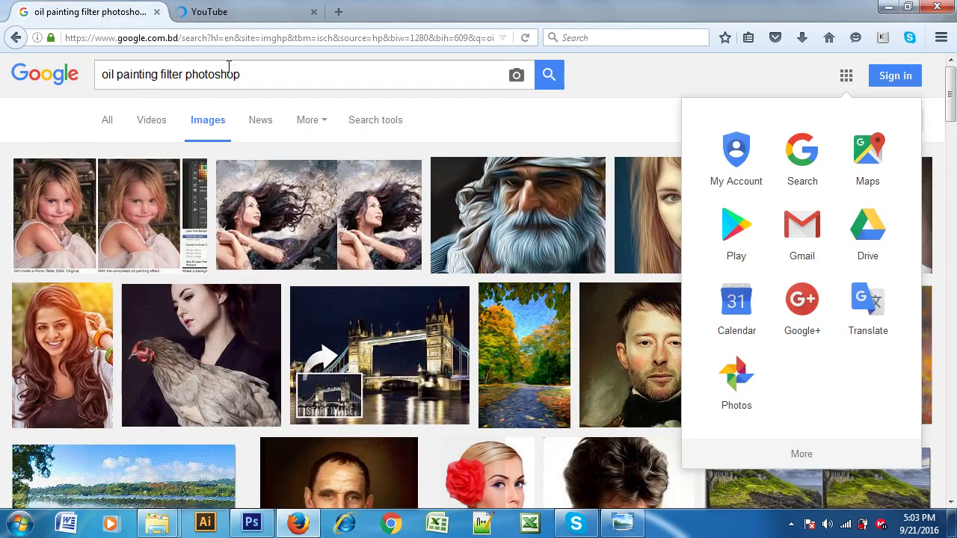
left_click_drag(247, 73, 33, 77)
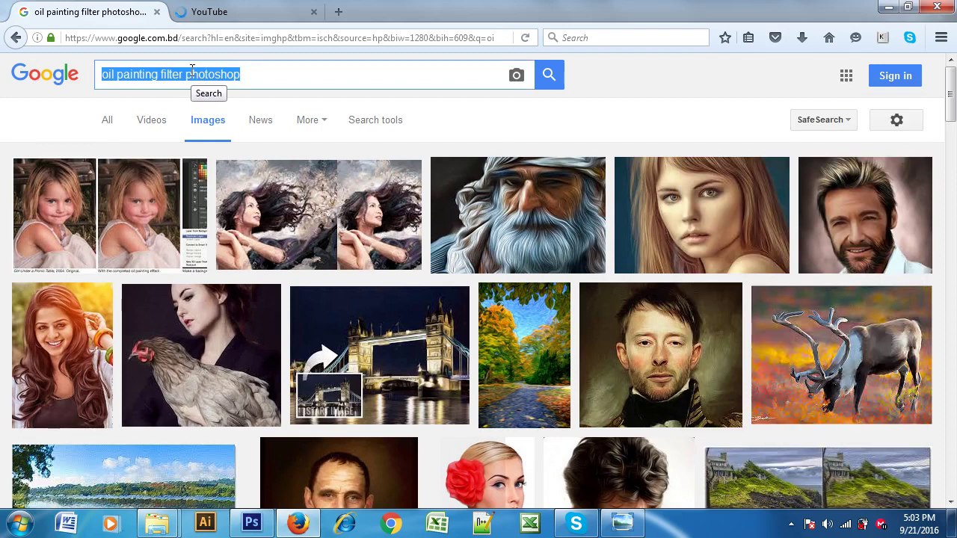
Step: Search Google Images for 'image manipulation in photoshop' using the suggestion
type("image ")
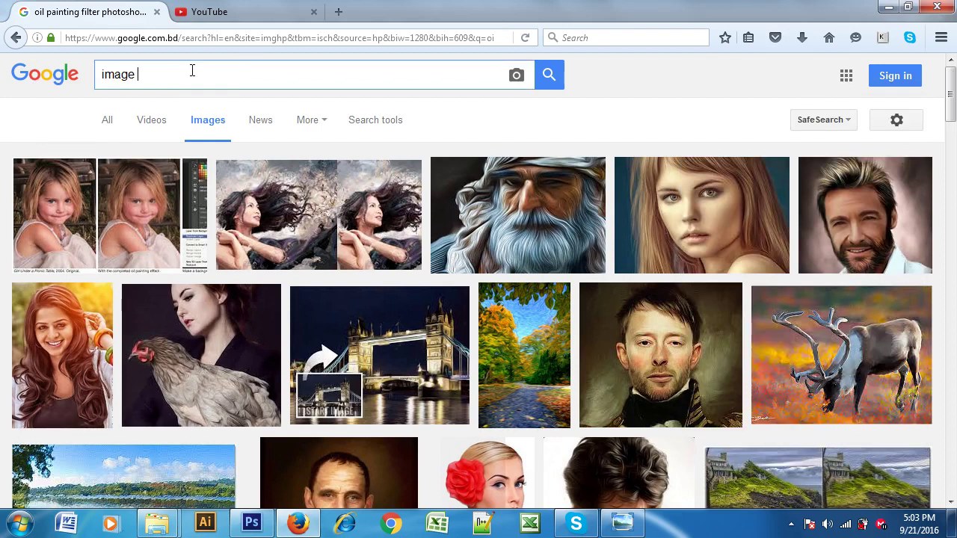
type("manipulation")
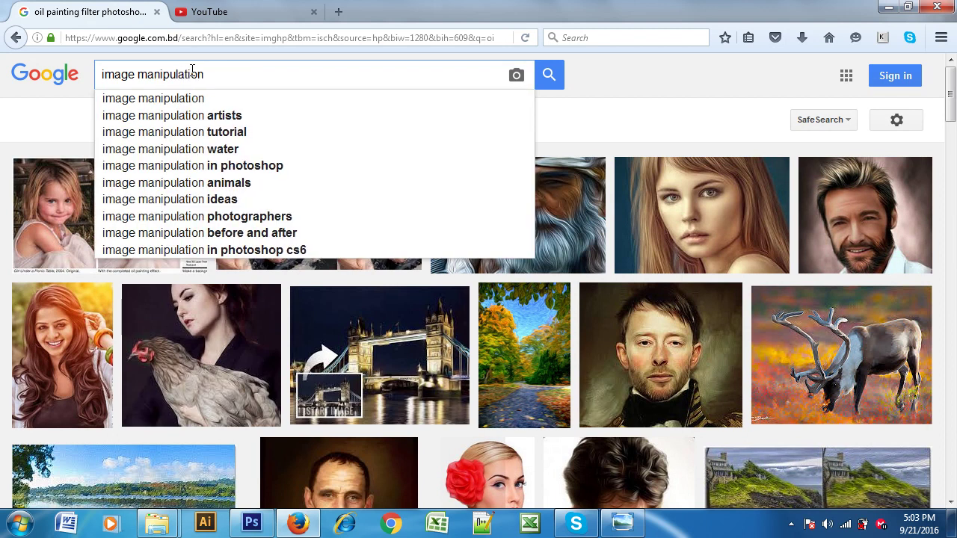
left_click(231, 163)
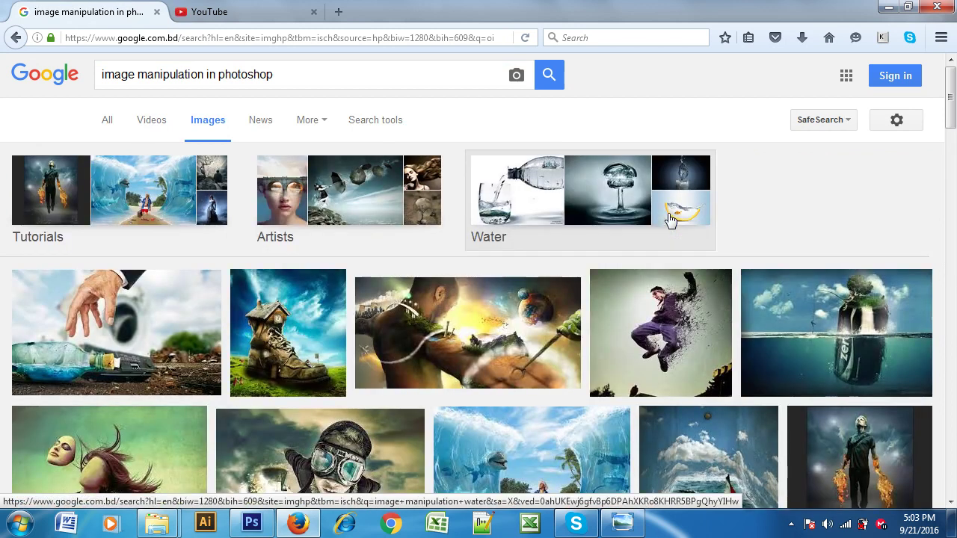
scroll(683, 225, "down", 2)
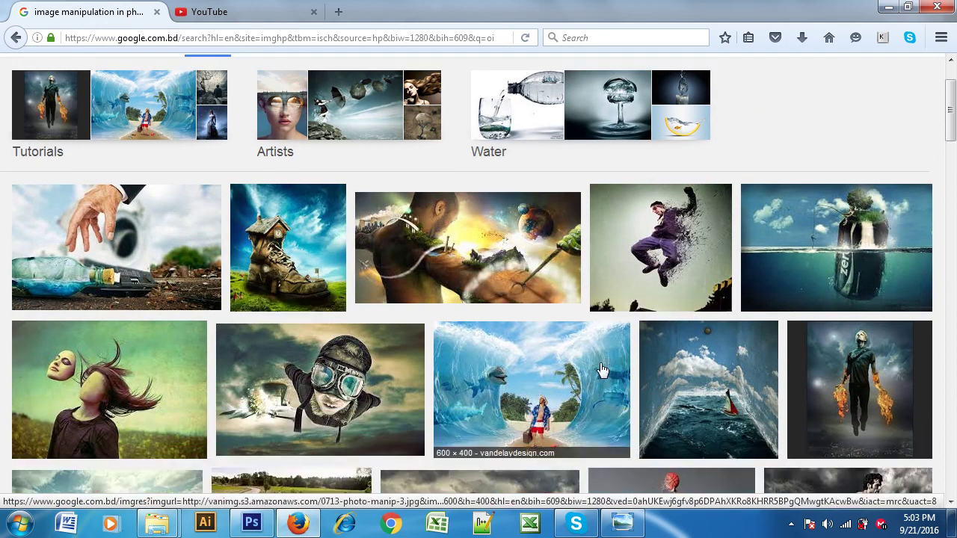
scroll(602, 369, "down", 2)
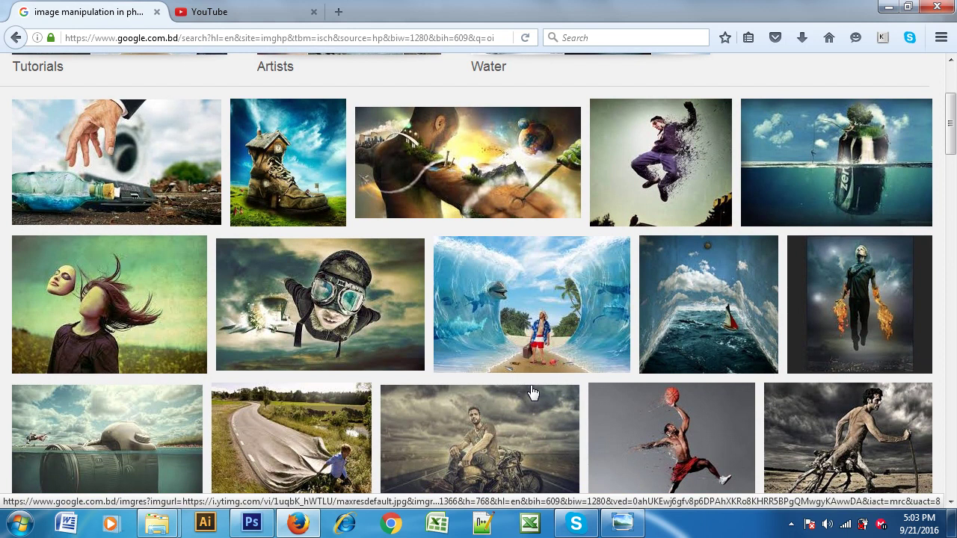
Step: Scroll down through the surreal composite examples like the banana cigar and frog-bird
scroll(541, 366, "down", 4)
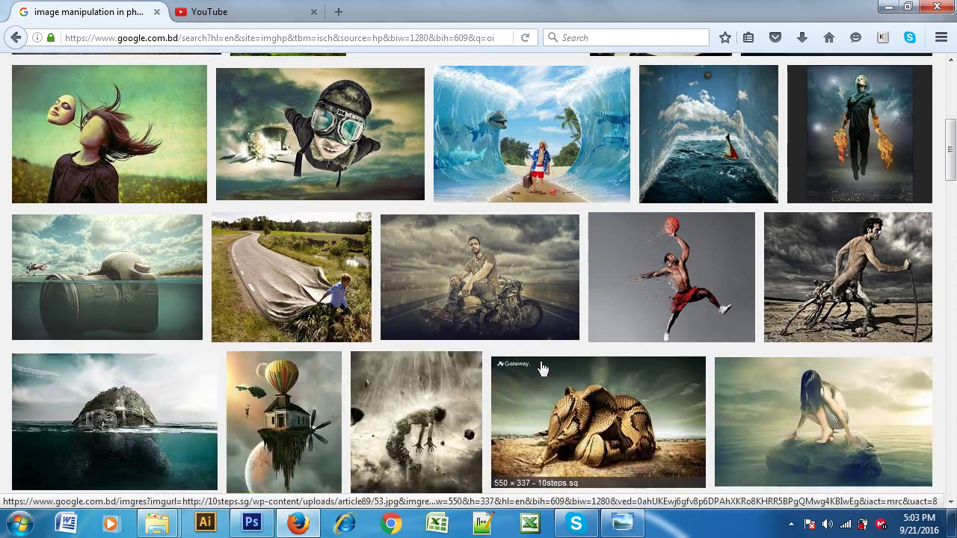
scroll(543, 369, "down", 2)
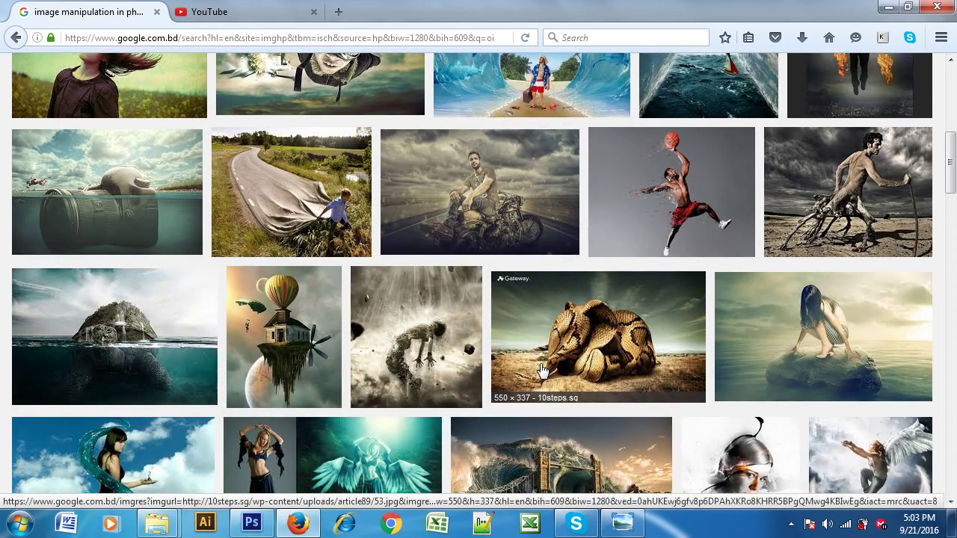
scroll(543, 369, "down", 4)
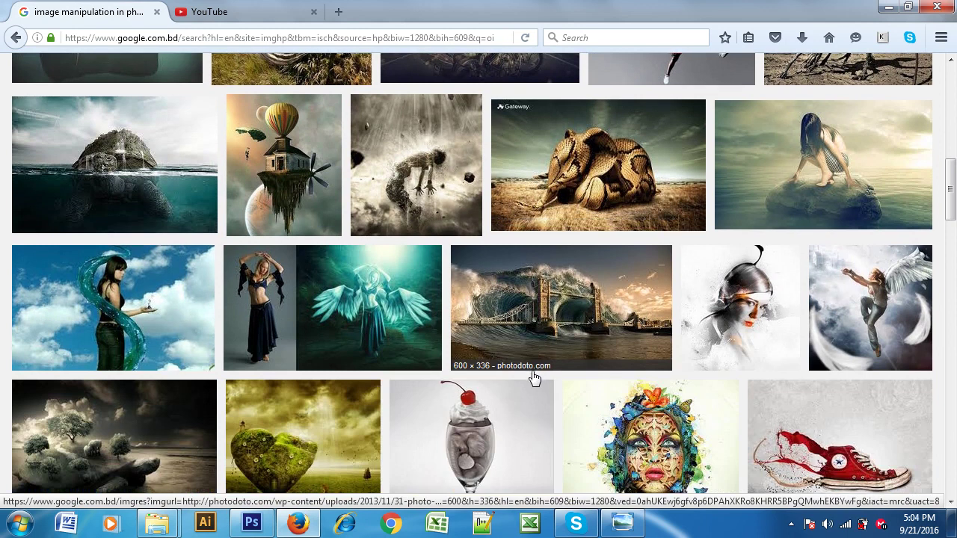
scroll(534, 378, "down", 4)
scroll(534, 377, "down", 4)
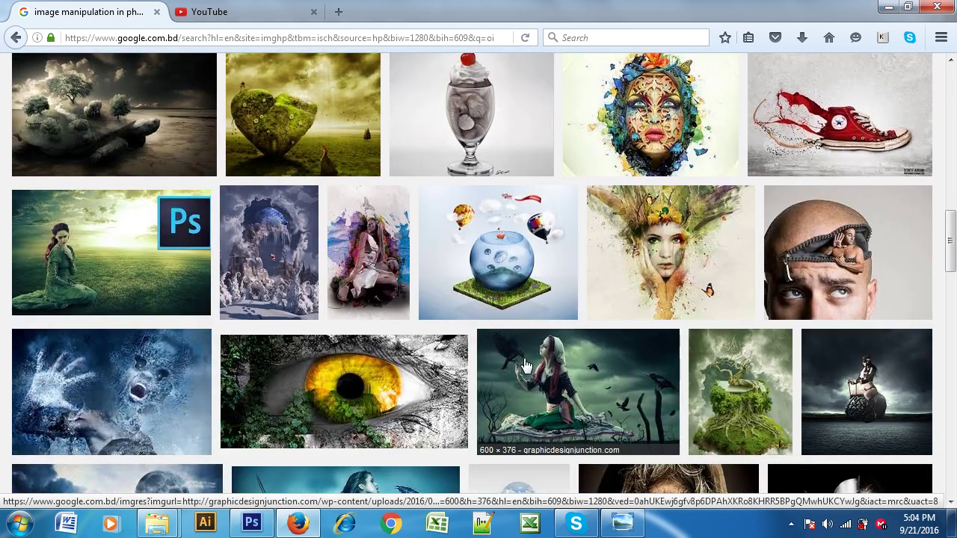
scroll(525, 366, "down", 6)
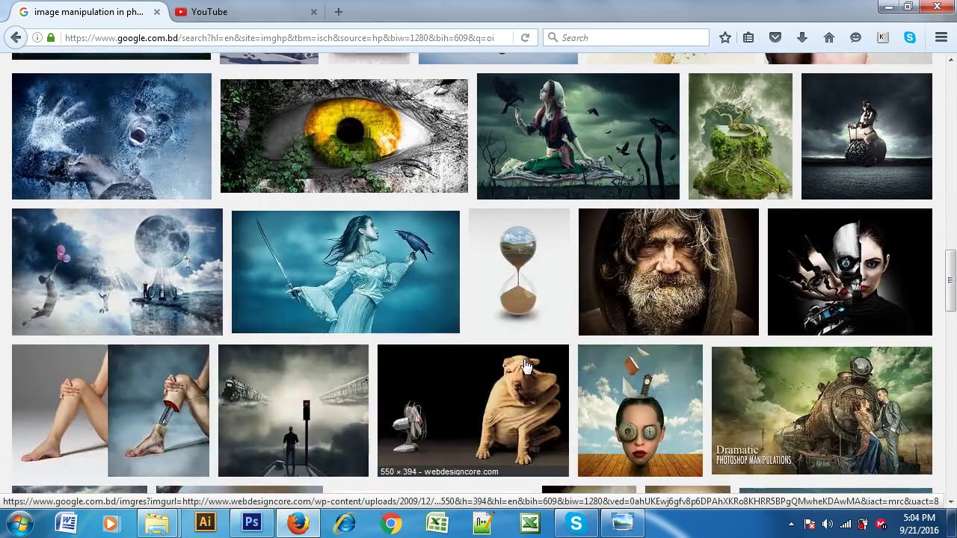
scroll(525, 366, "down", 2)
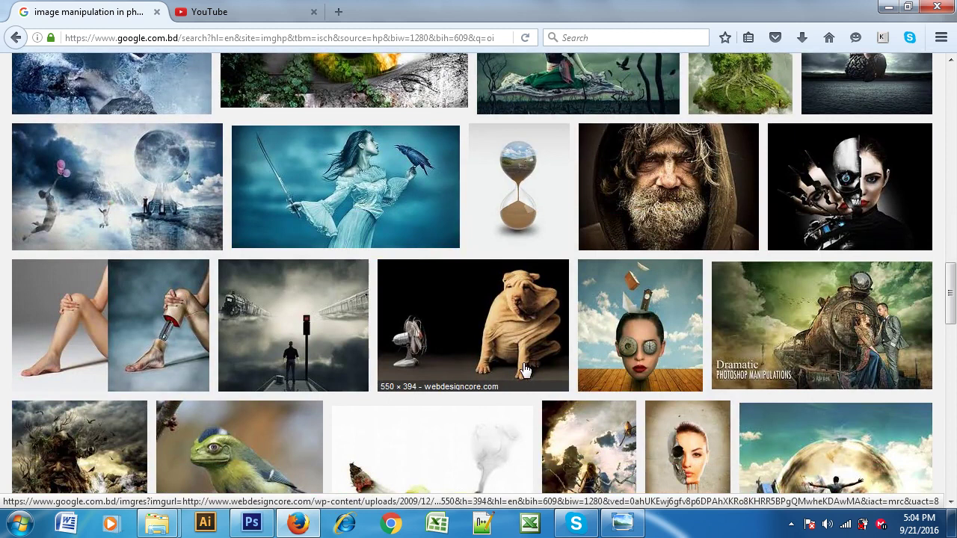
scroll(525, 370, "down", 4)
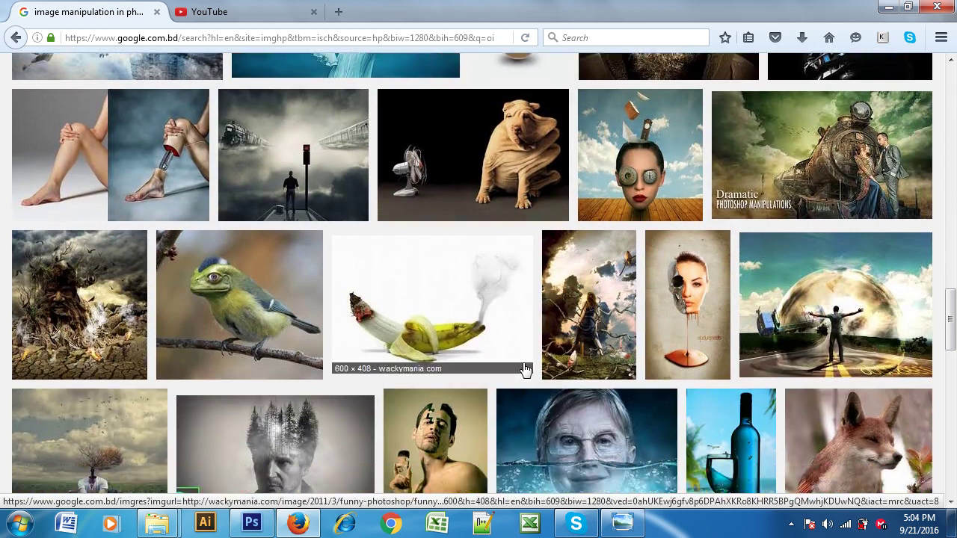
scroll(525, 368, "down", 4)
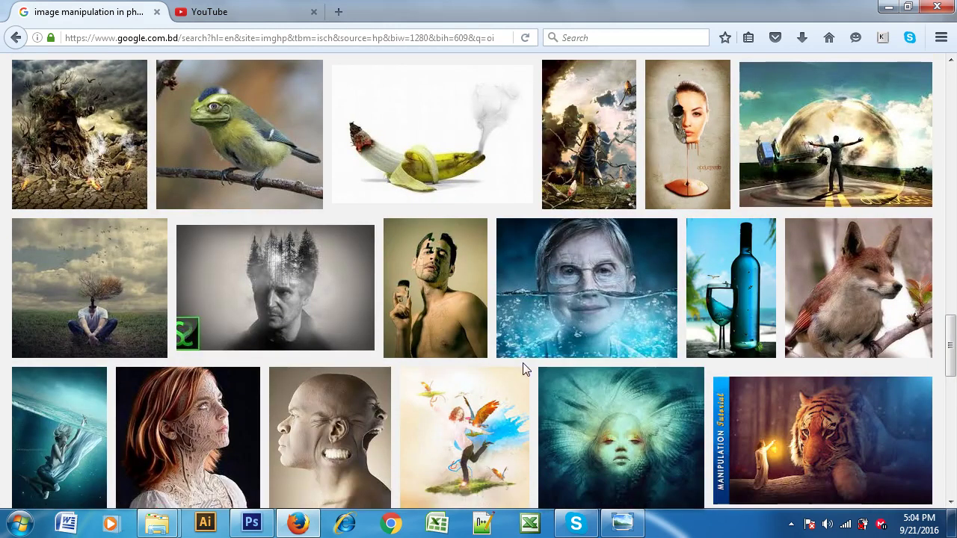
scroll(526, 369, "down", 4)
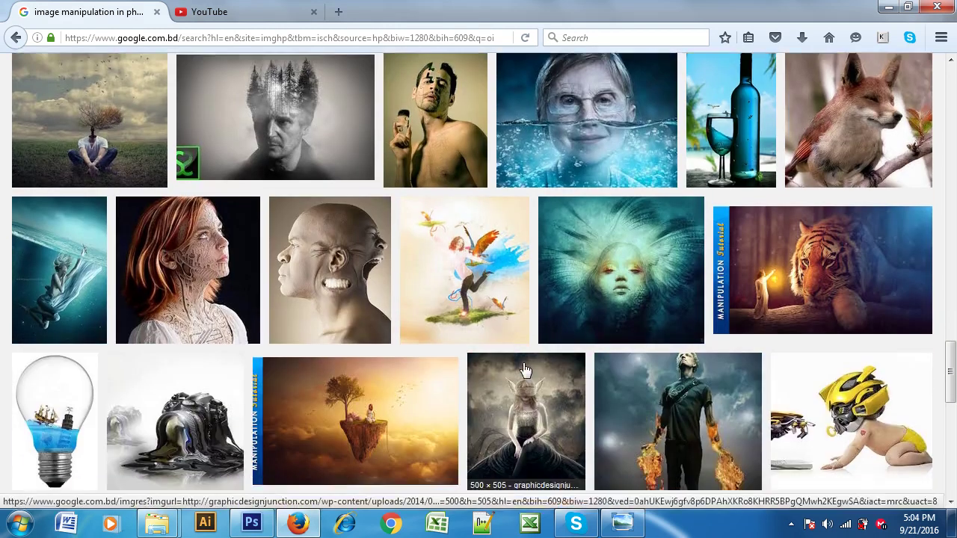
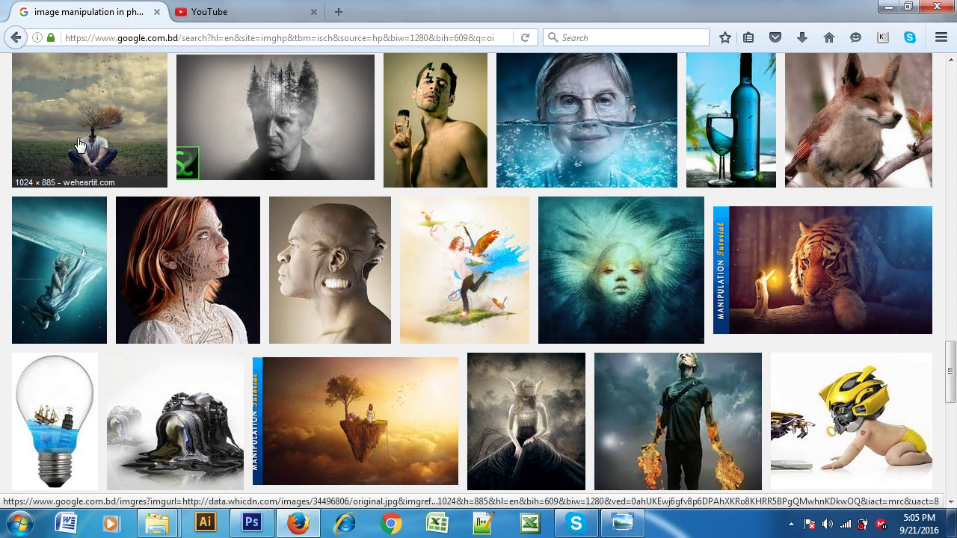
Step: Scroll through the 'image manipulation in photoshop' Google Images results
scroll(609, 134, "down", 6)
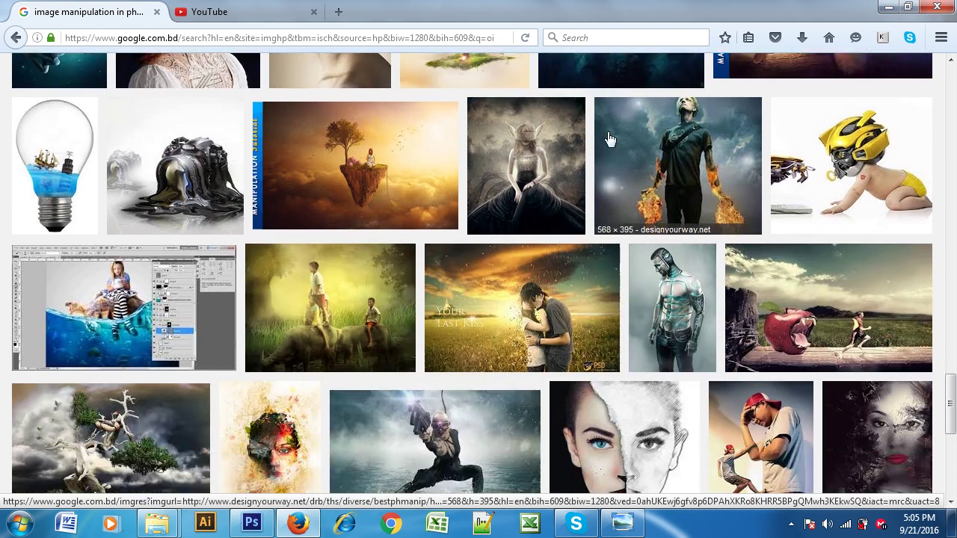
scroll(609, 138, "down", 4)
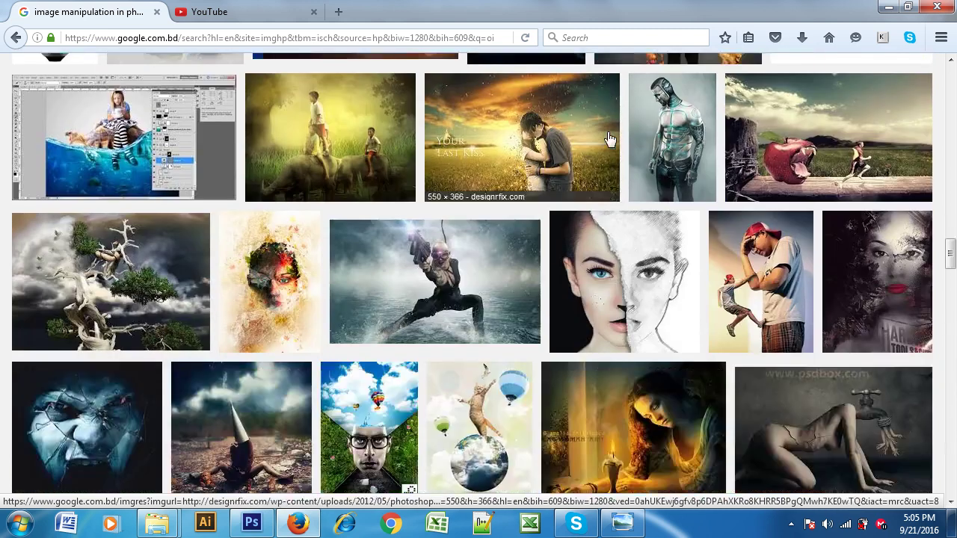
scroll(609, 139, "down", 4)
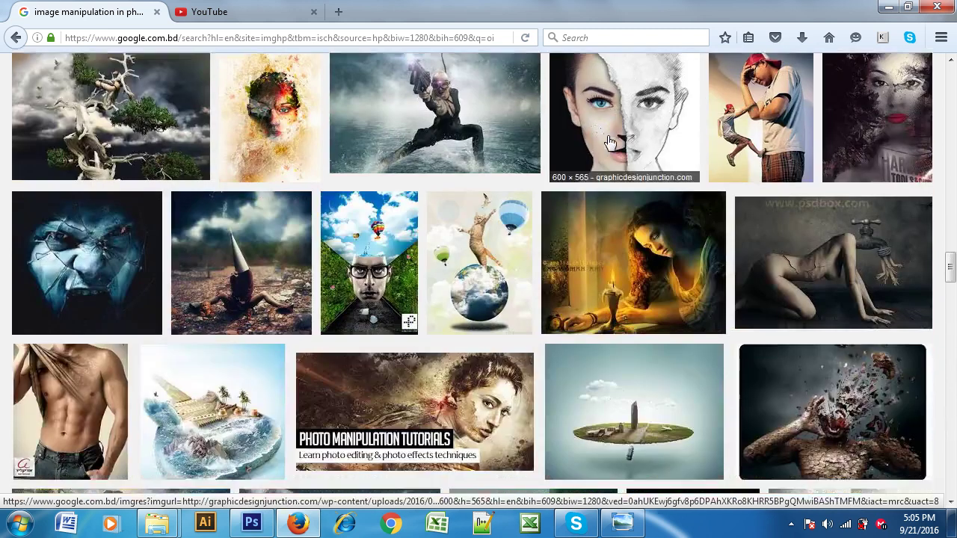
scroll(587, 144, "down", 4)
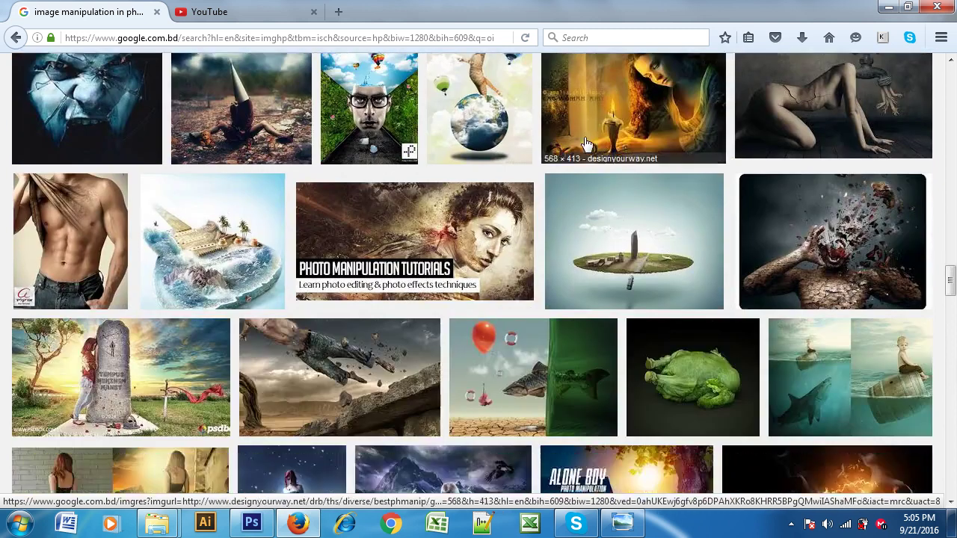
scroll(587, 143, "down", 4)
scroll(586, 144, "down", 3)
scroll(587, 143, "down", 3)
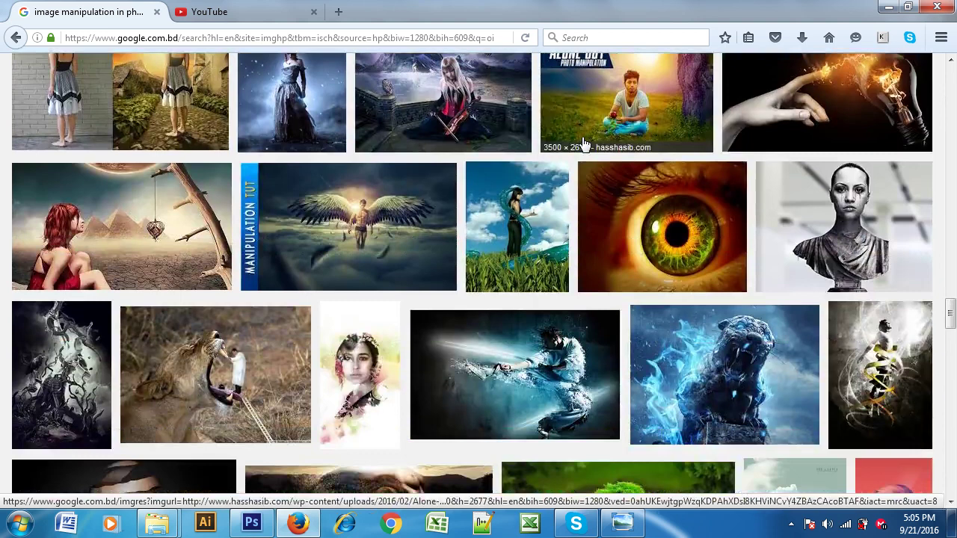
scroll(523, 262, "up", 2)
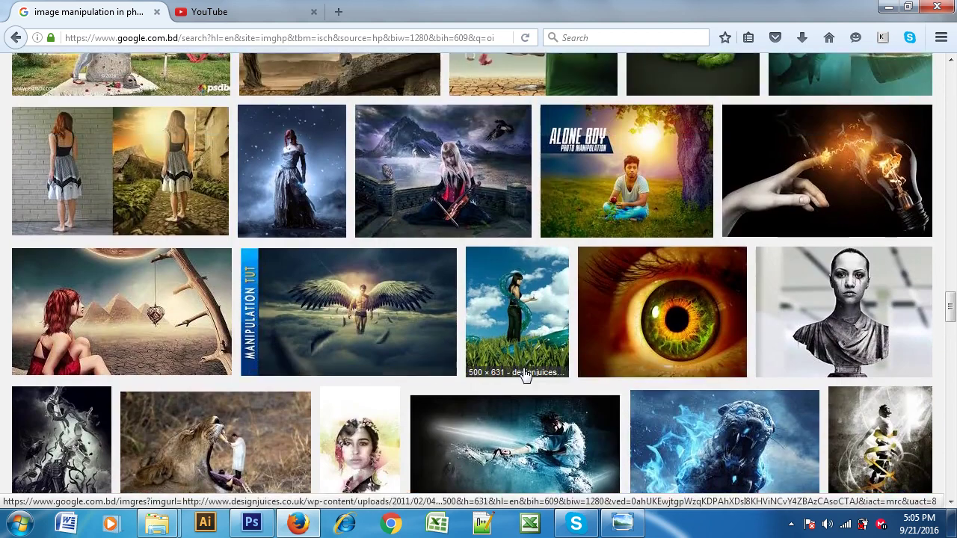
scroll(631, 379, "up", 1)
scroll(631, 378, "up", 10)
scroll(632, 378, "up", 10)
scroll(631, 374, "up", 10)
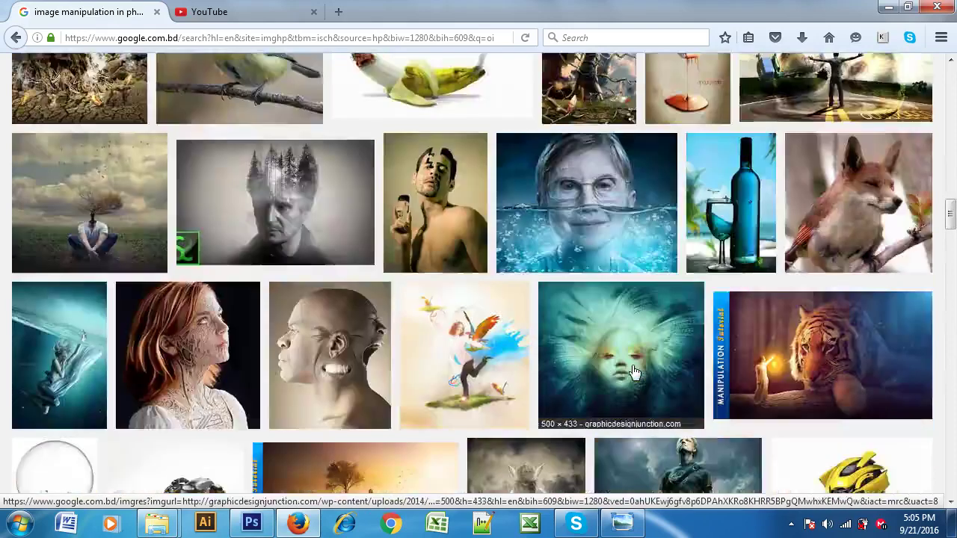
scroll(632, 374, "down", 10)
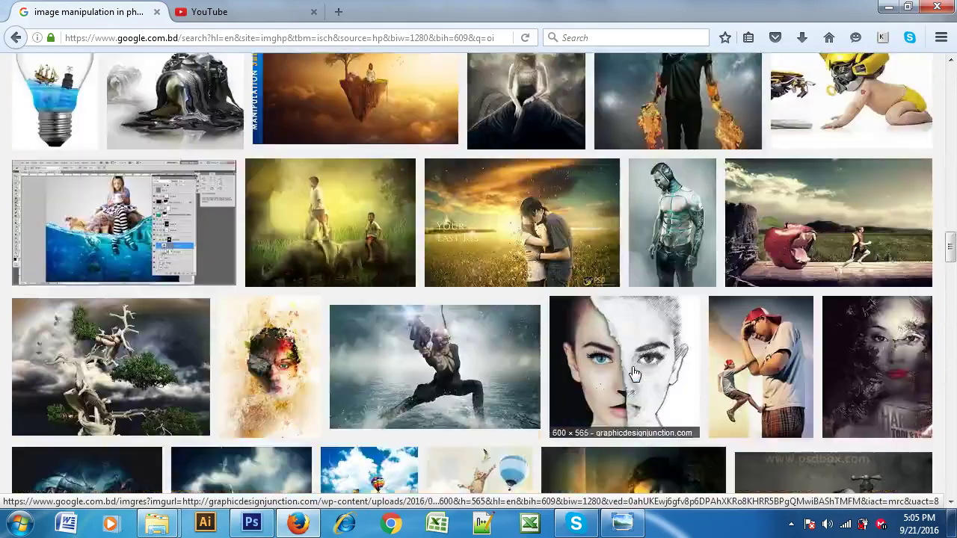
scroll(632, 373, "up", 10)
scroll(628, 336, "up", 10)
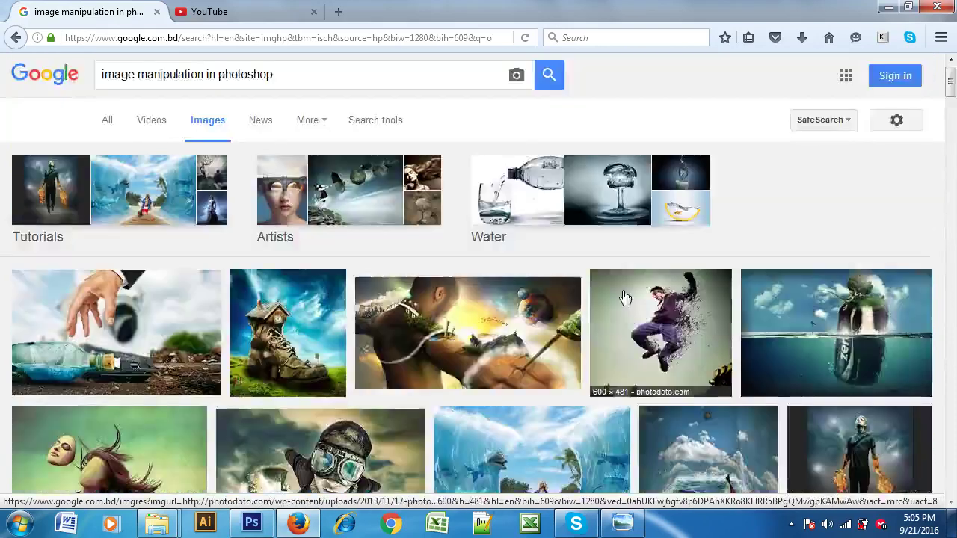
scroll(625, 297, "down", 2)
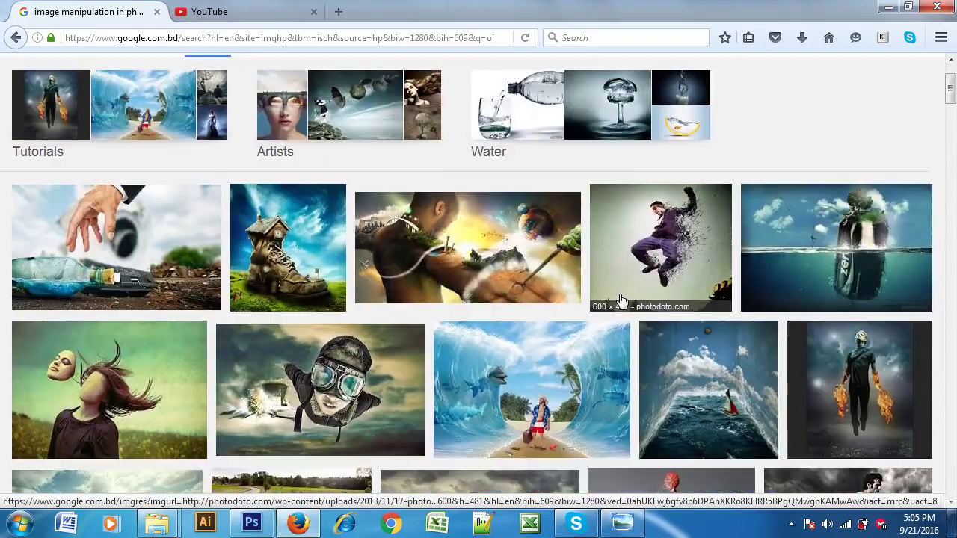
Step: Glance at the YouTube tab, then return and scroll to the jumping-man image
left_click(260, 14)
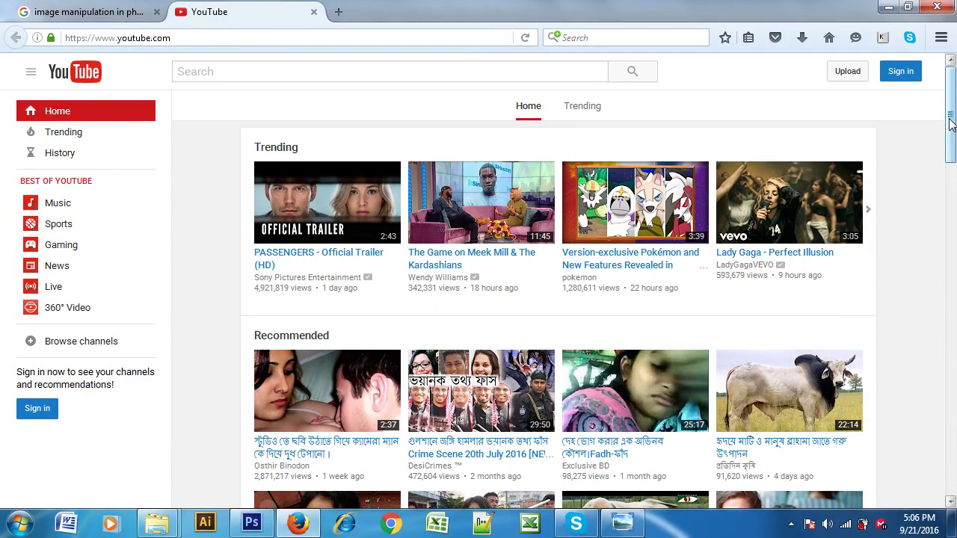
left_click(45, 9)
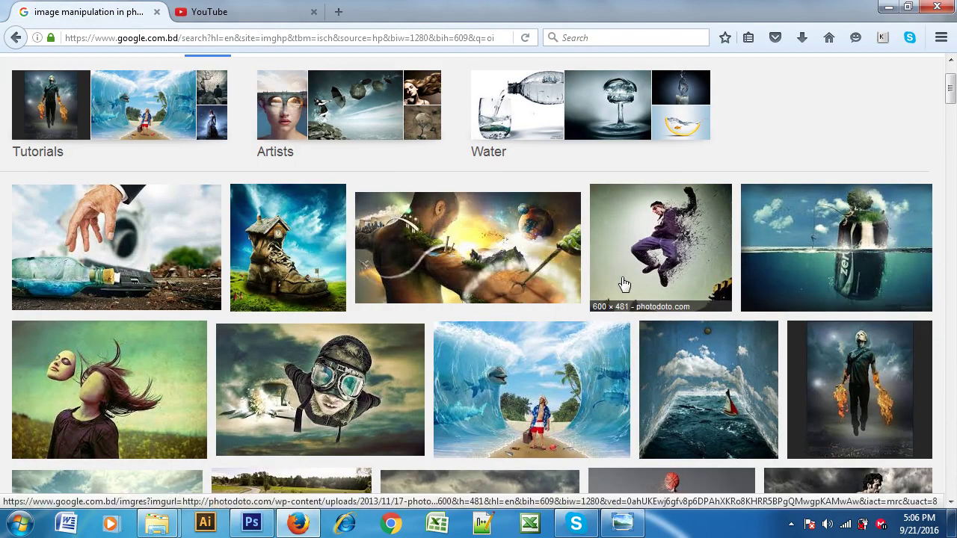
scroll(766, 292, "down", 4)
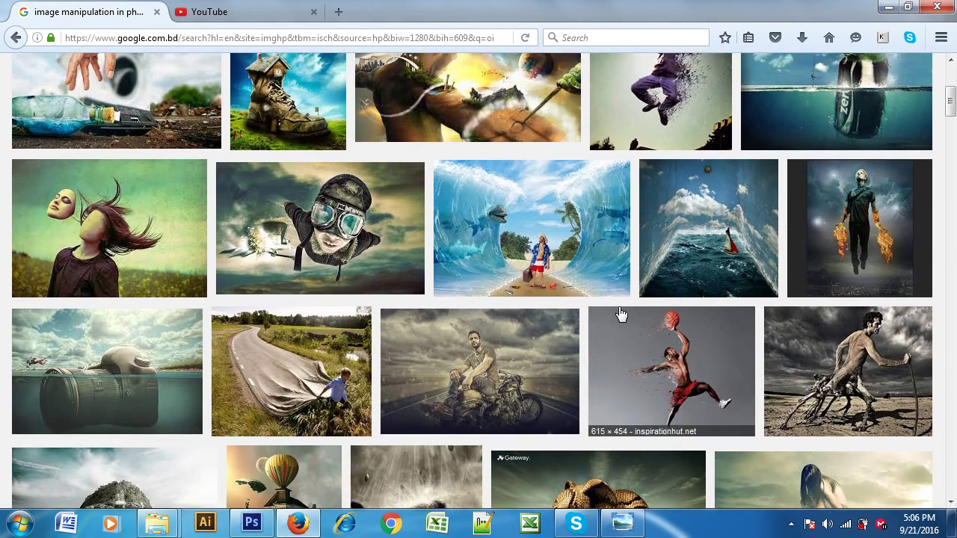
scroll(619, 316, "up", 6)
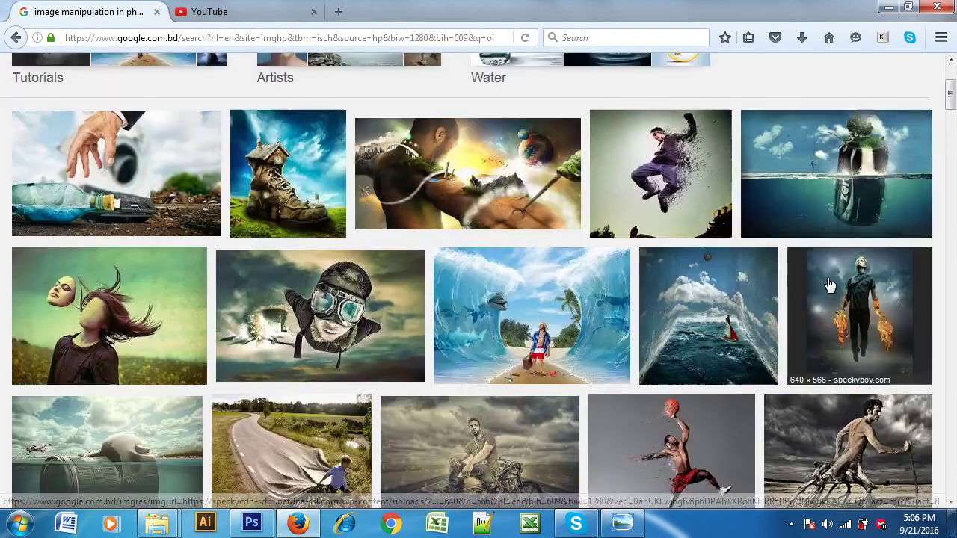
scroll(835, 257, "down", 4)
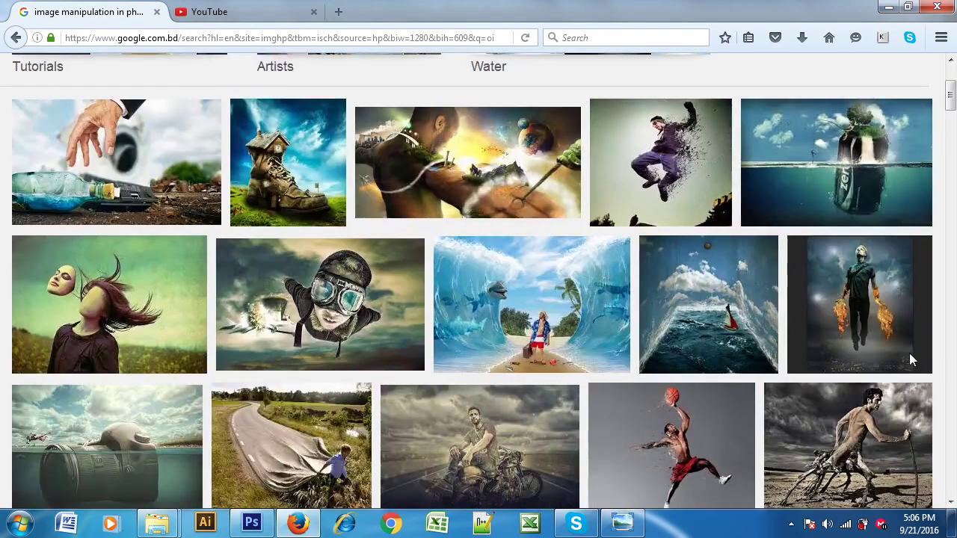
mouse_move(563, 310)
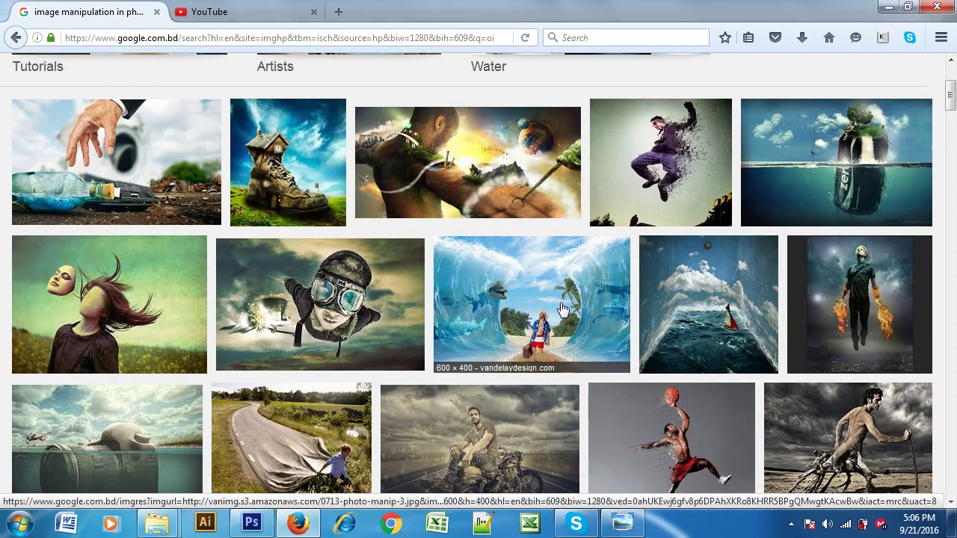
scroll(582, 308, "up", 4)
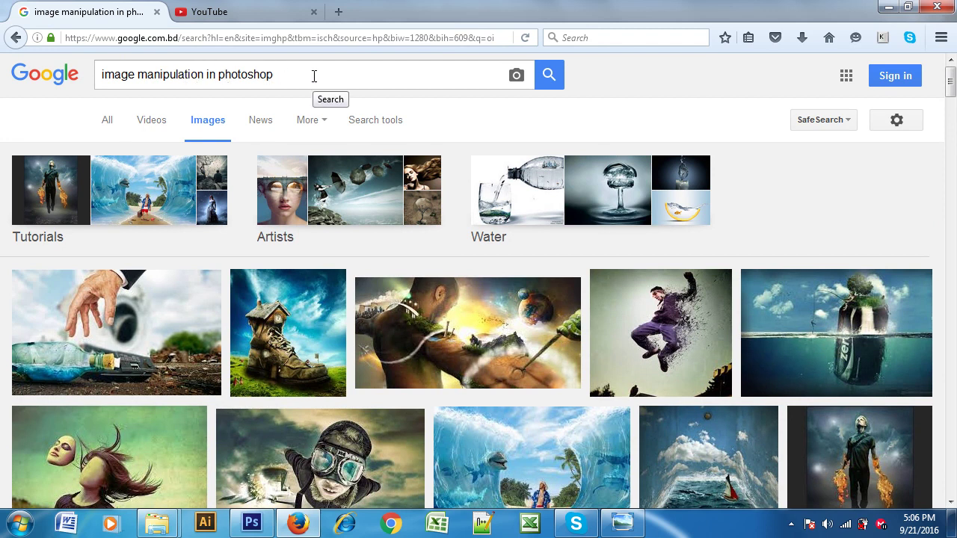
mouse_move(836, 162)
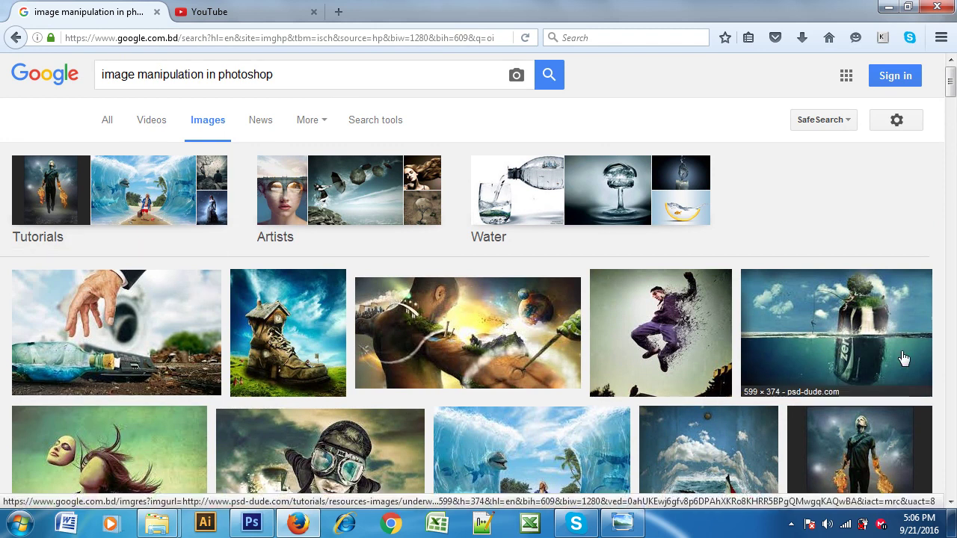
scroll(902, 366, "down", 2)
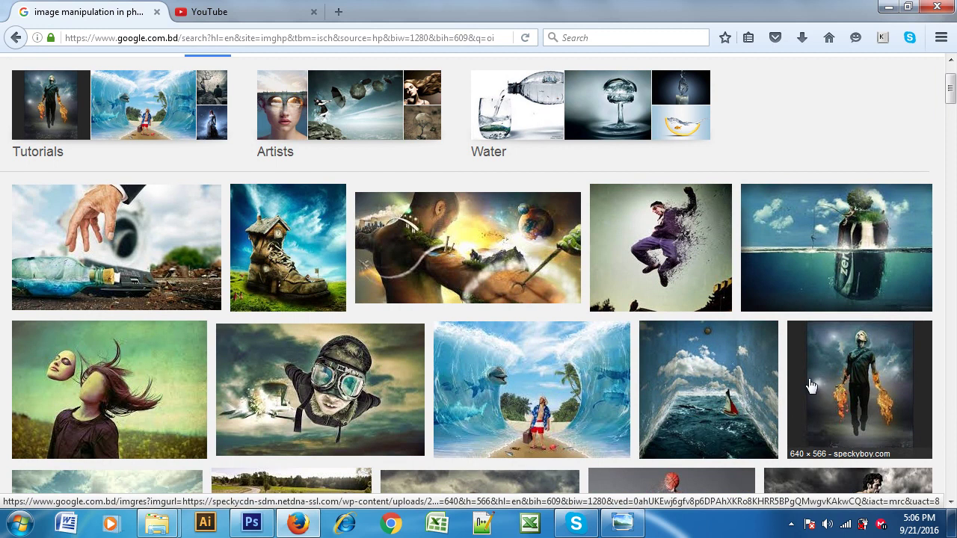
mouse_move(660, 332)
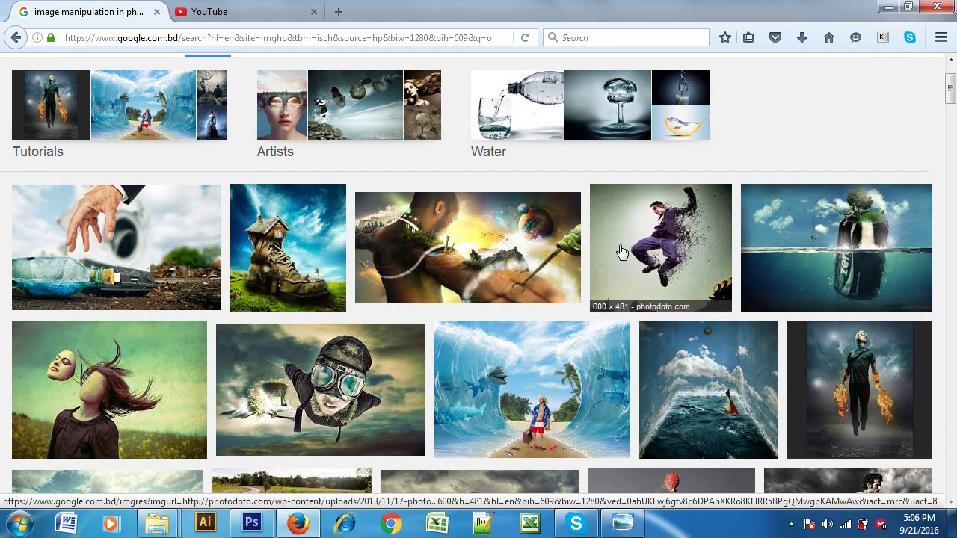
Step: Open the jumping-man image result in a new tab and follow its photodoto.com source link
right_click(634, 236)
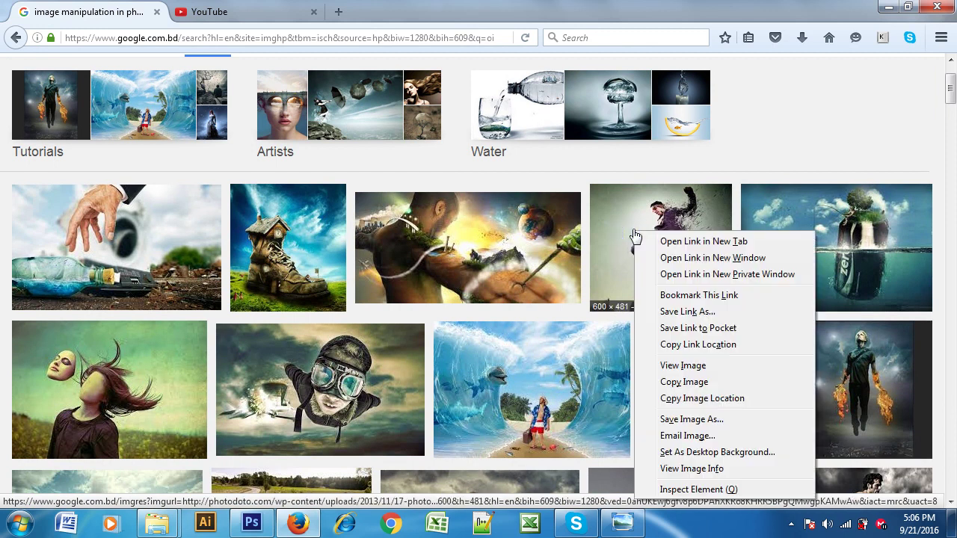
left_click(679, 241)
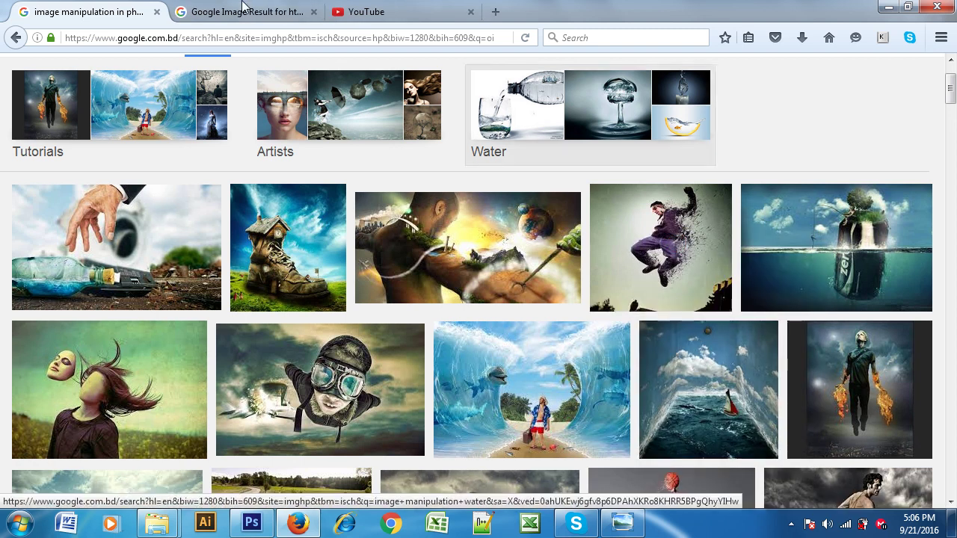
left_click(243, 9)
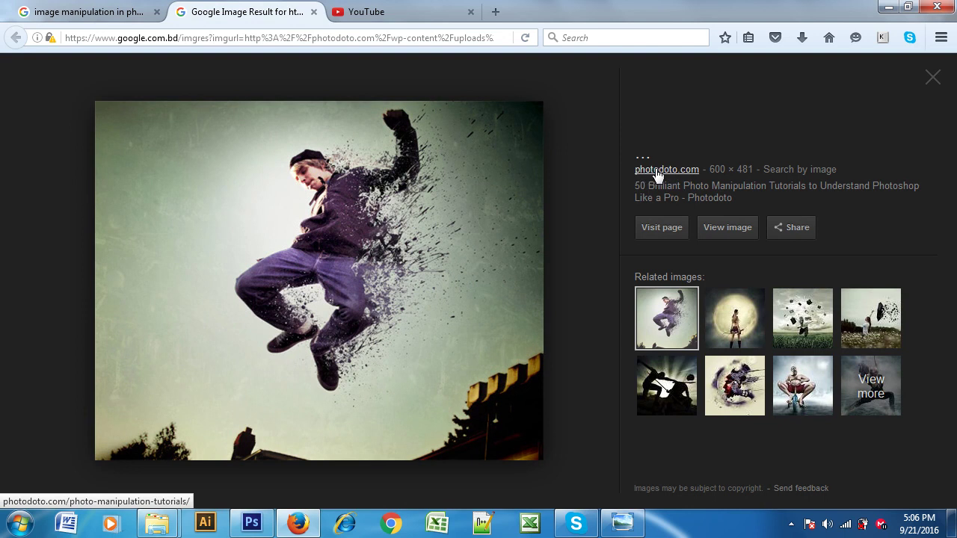
left_click(657, 174)
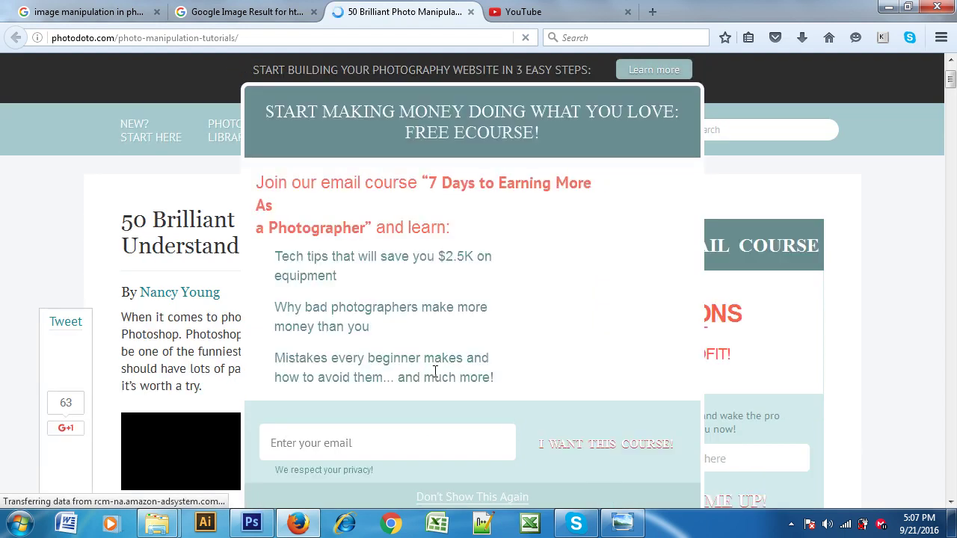
Step: Permanently dismiss the photodoto.com email-course sign-up pop-up
scroll(434, 372, "down", 3)
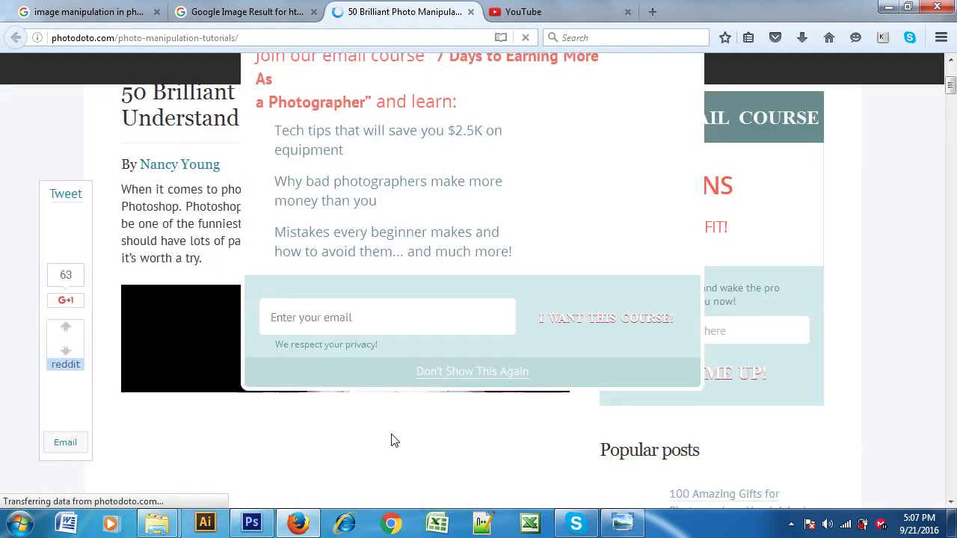
scroll(394, 440, "down", 2)
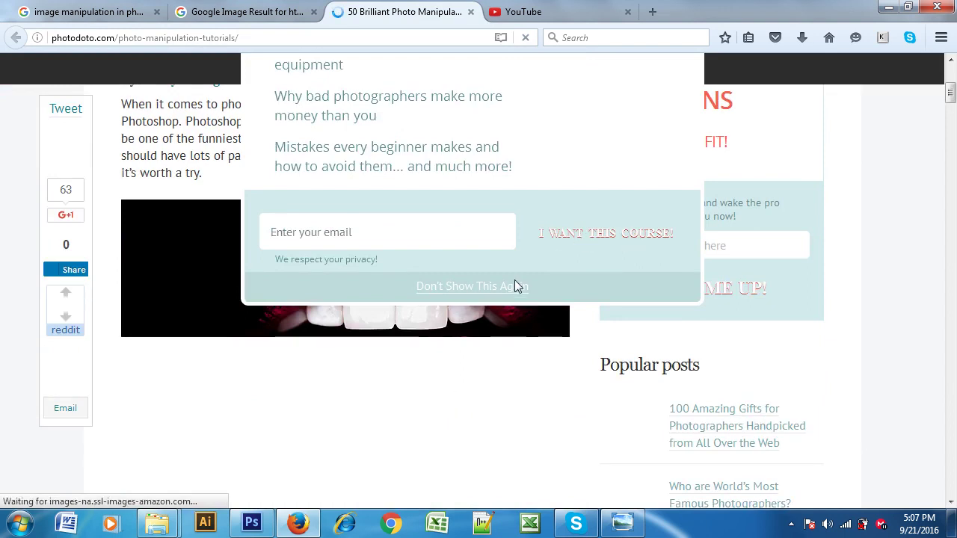
left_click(496, 286)
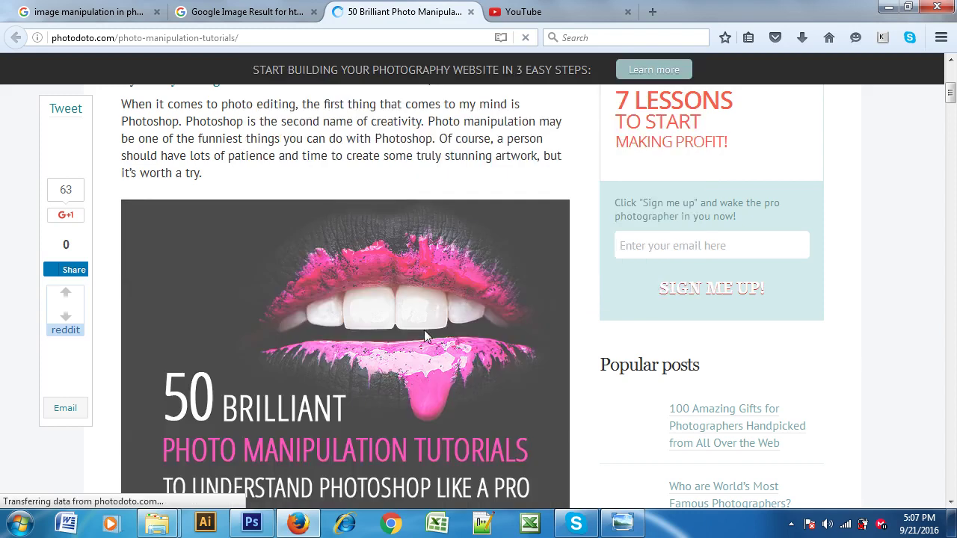
Step: Scroll the tutorial list down to item 10, Create a Beautiful Abstract Portrait in Photoshop
scroll(407, 357, "down", 3)
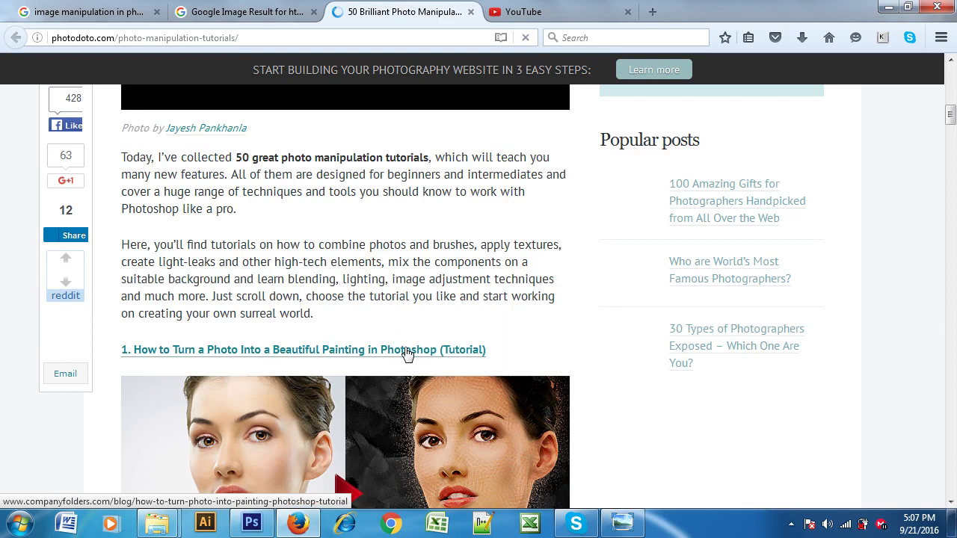
scroll(407, 355, "down", 7)
scroll(407, 355, "down", 2)
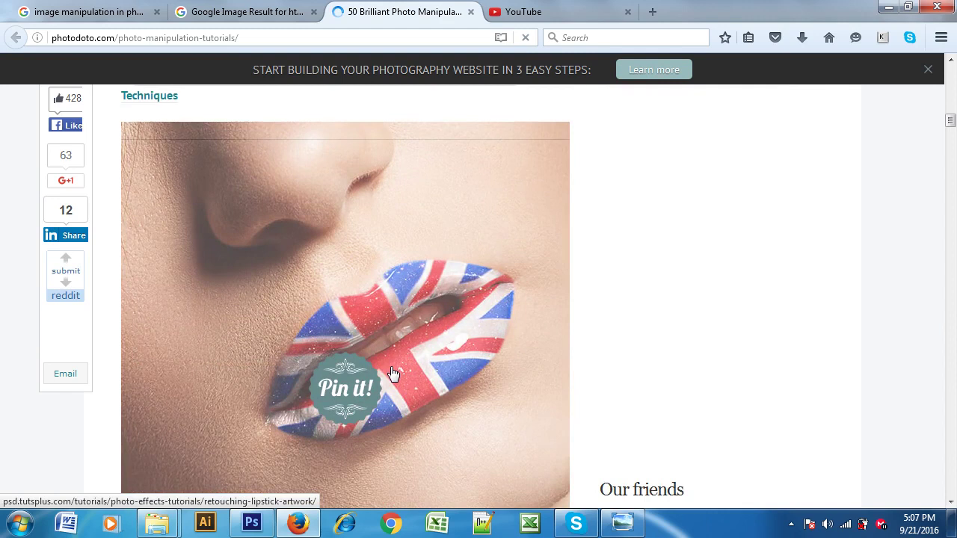
scroll(393, 374, "down", 3)
scroll(393, 374, "down", 1)
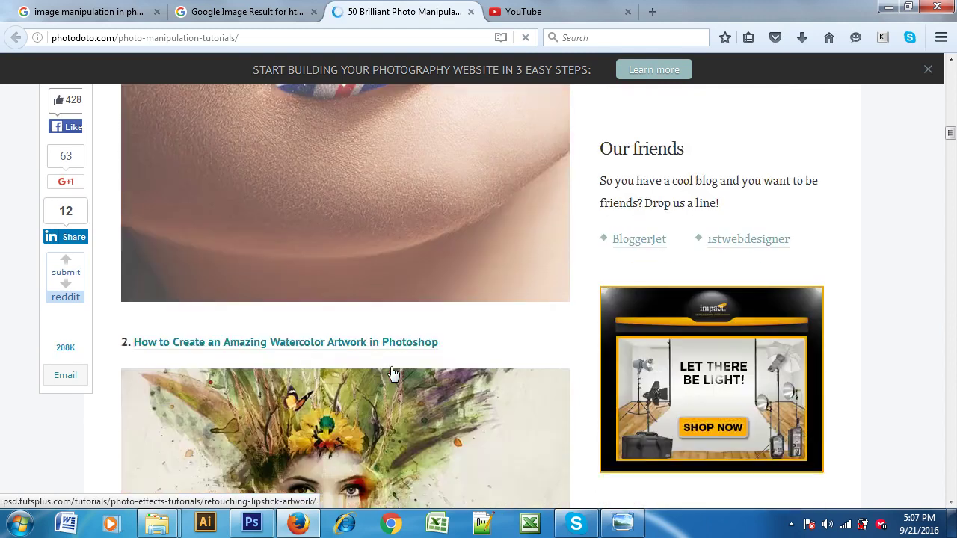
scroll(393, 373, "down", 2)
scroll(393, 374, "down", 3)
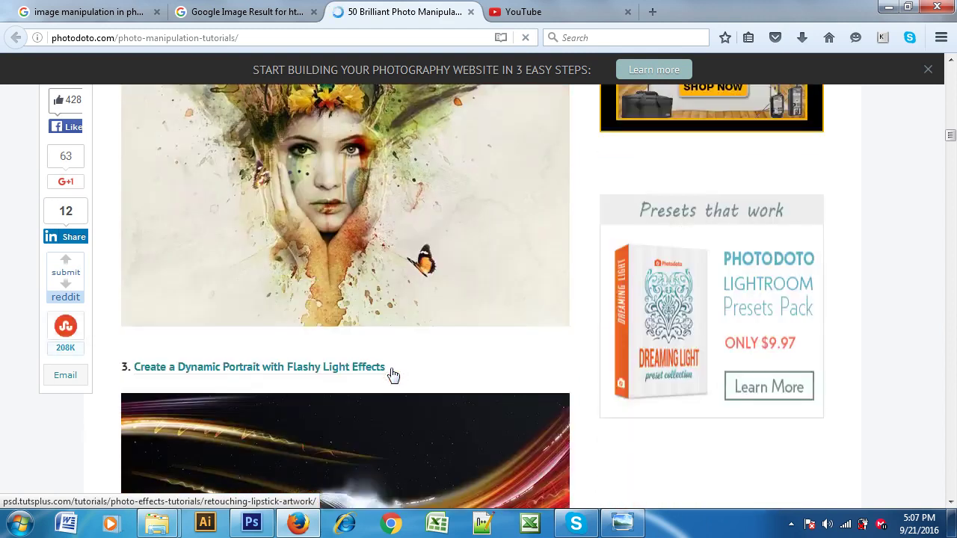
scroll(393, 374, "down", 3)
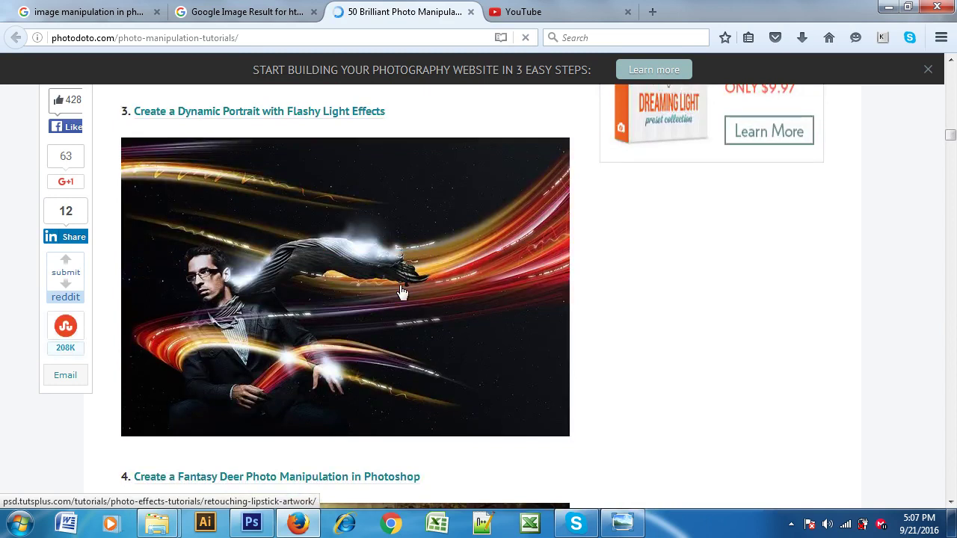
scroll(401, 311, "down", 3)
scroll(401, 313, "down", 4)
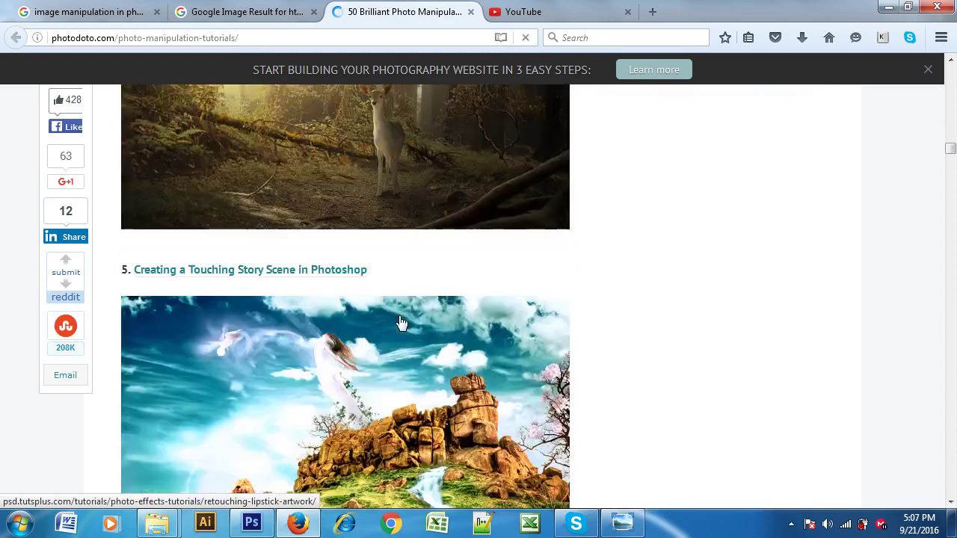
scroll(402, 318, "down", 2)
scroll(401, 321, "down", 3)
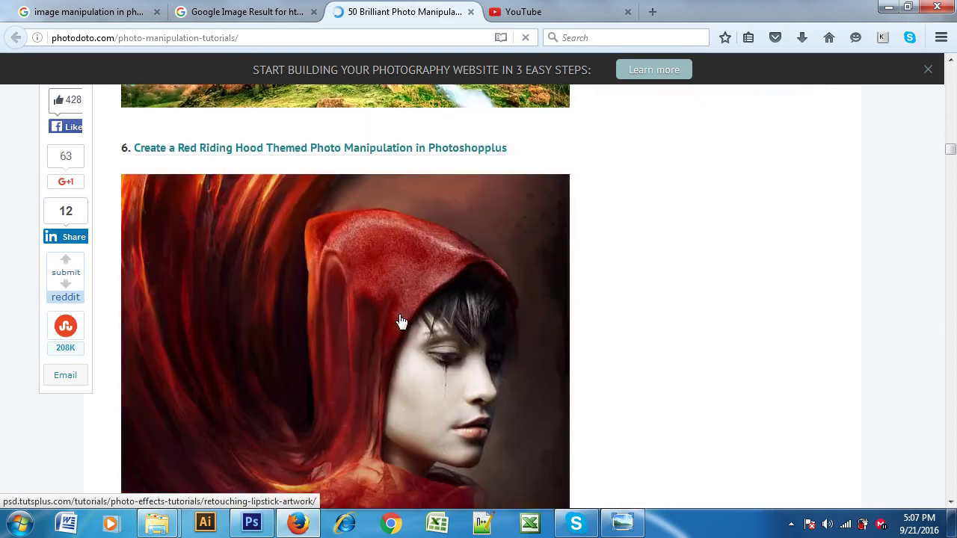
scroll(401, 321, "down", 3)
scroll(401, 321, "down", 2)
scroll(402, 325, "down", 3)
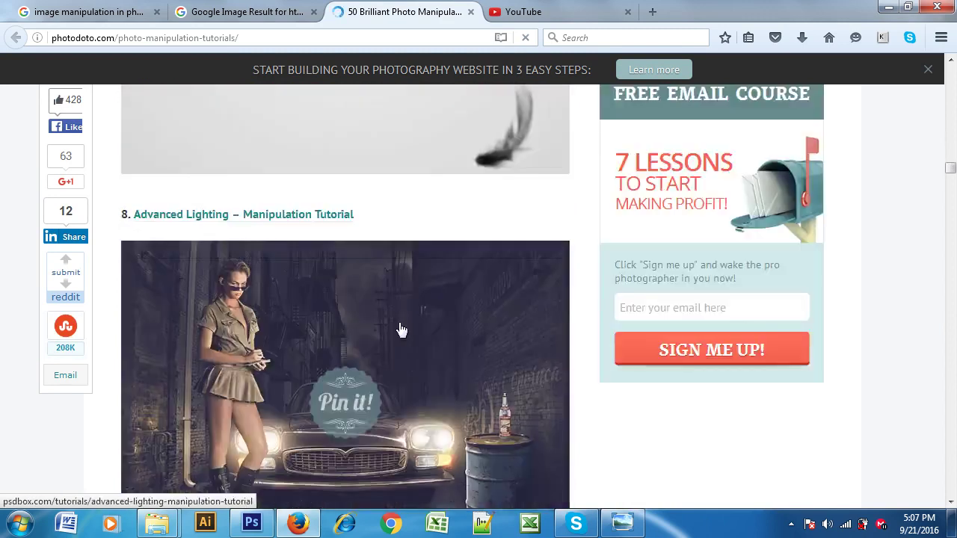
scroll(400, 329, "down", 4)
scroll(398, 330, "down", 1)
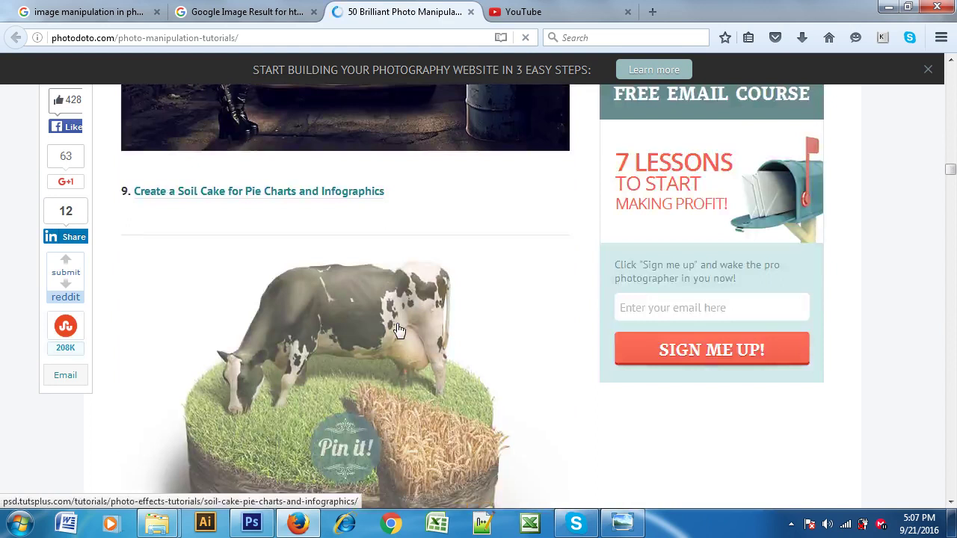
scroll(399, 330, "down", 2)
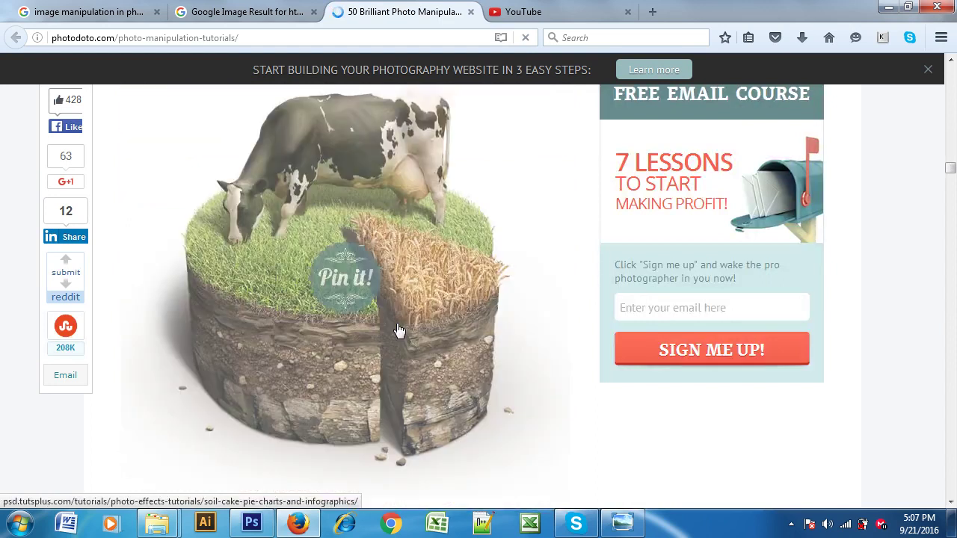
scroll(398, 329, "down", 1)
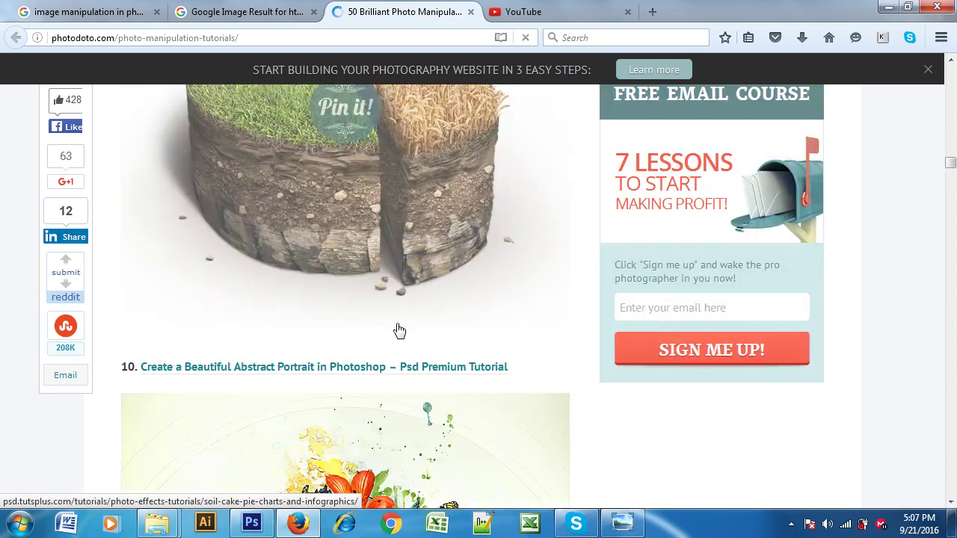
scroll(398, 330, "down", 2)
scroll(398, 330, "down", 1)
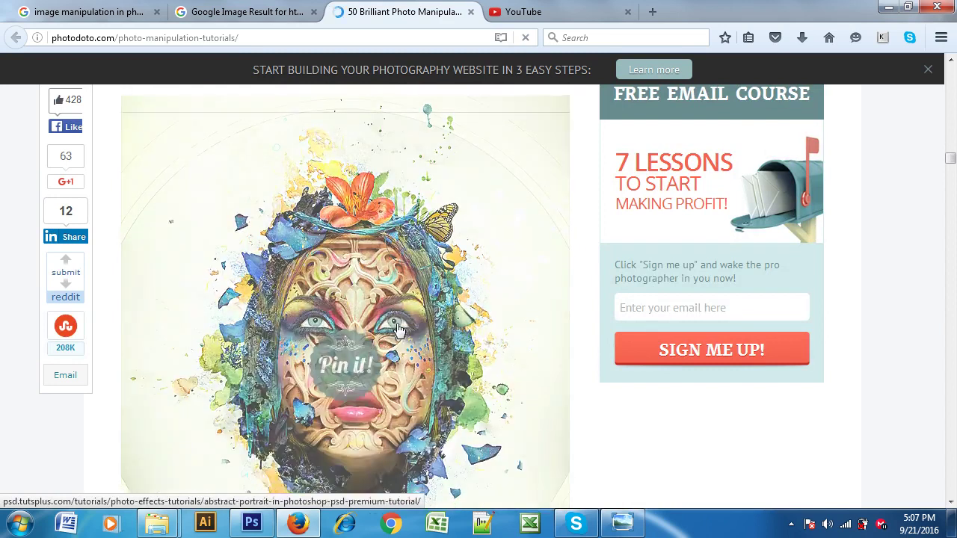
scroll(398, 330, "up", 1)
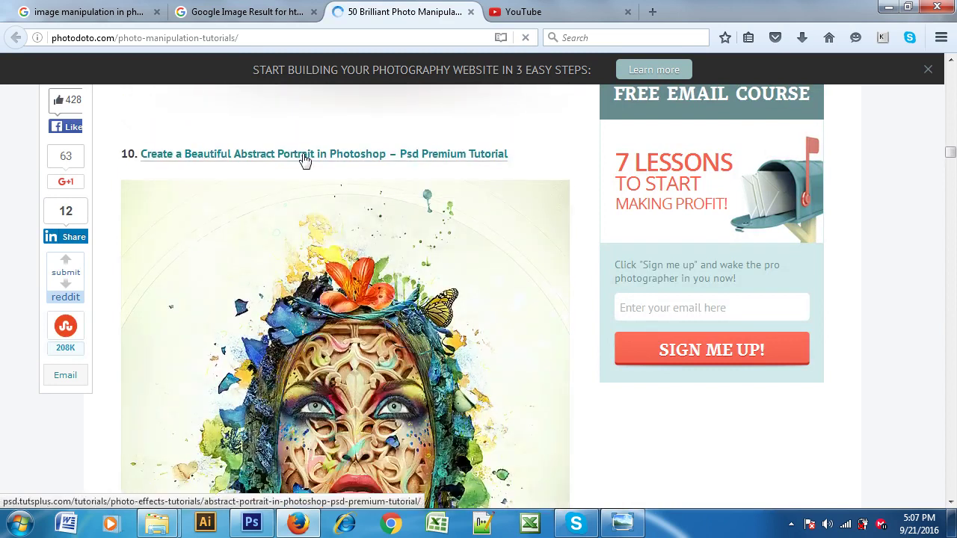
Step: Open the item 10 abstract portrait tutorial link, then move to the YouTube home page
left_click(304, 157)
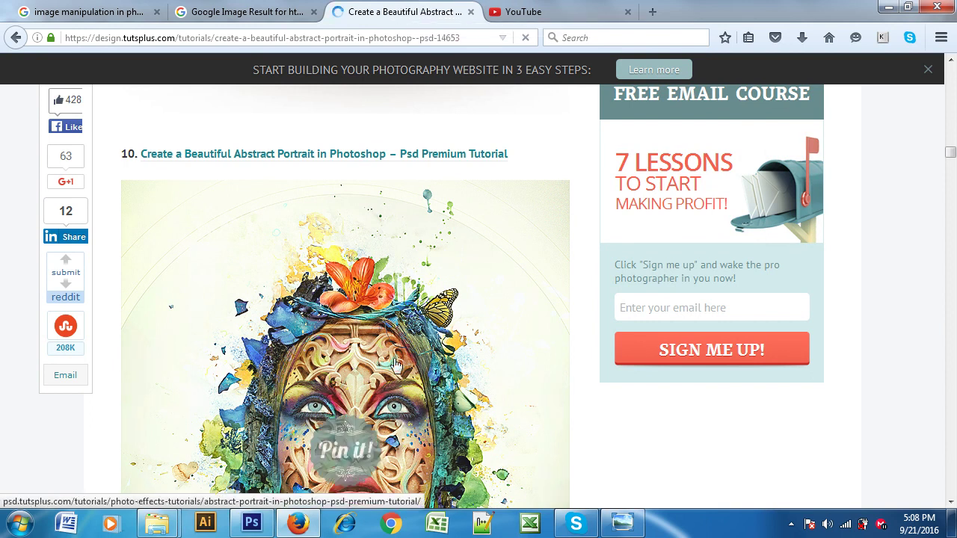
scroll(390, 367, "down", 5)
scroll(393, 372, "down", 2)
scroll(392, 371, "down", 1)
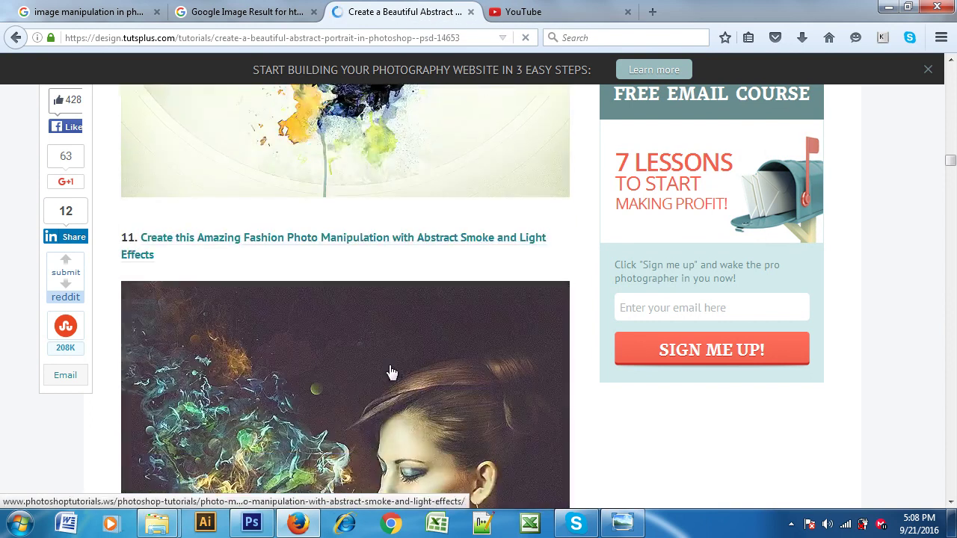
scroll(386, 373, "down", 8)
scroll(381, 373, "down", 8)
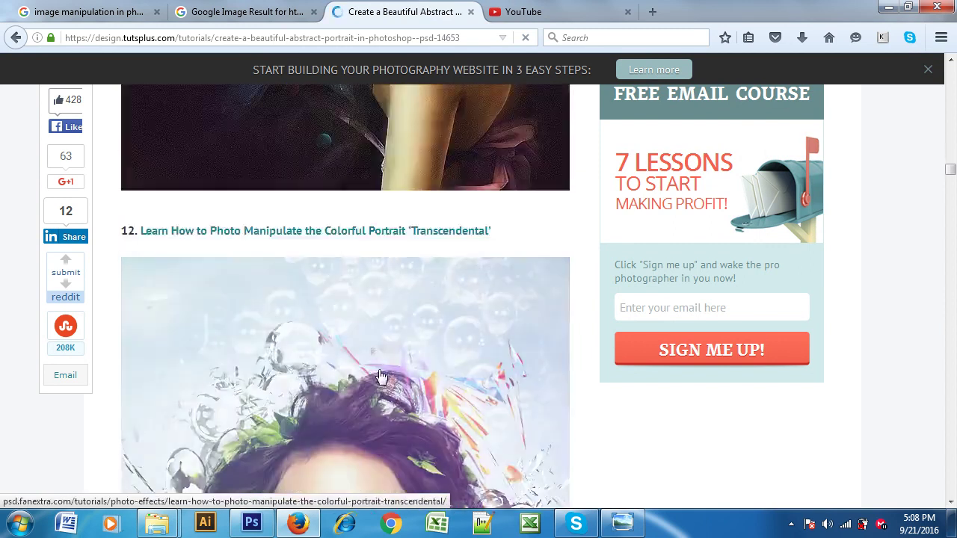
scroll(381, 375, "down", 5)
scroll(359, 377, "down", 4)
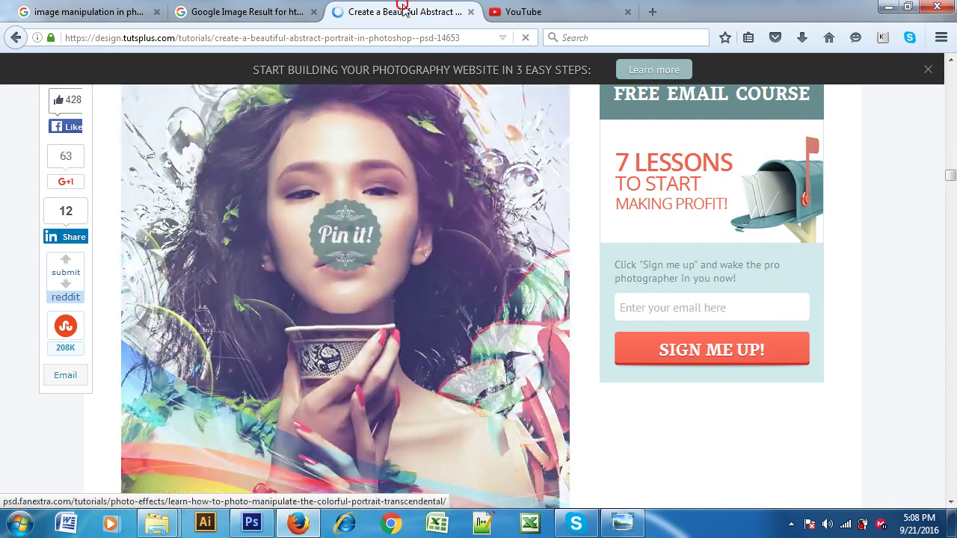
left_click(571, 9)
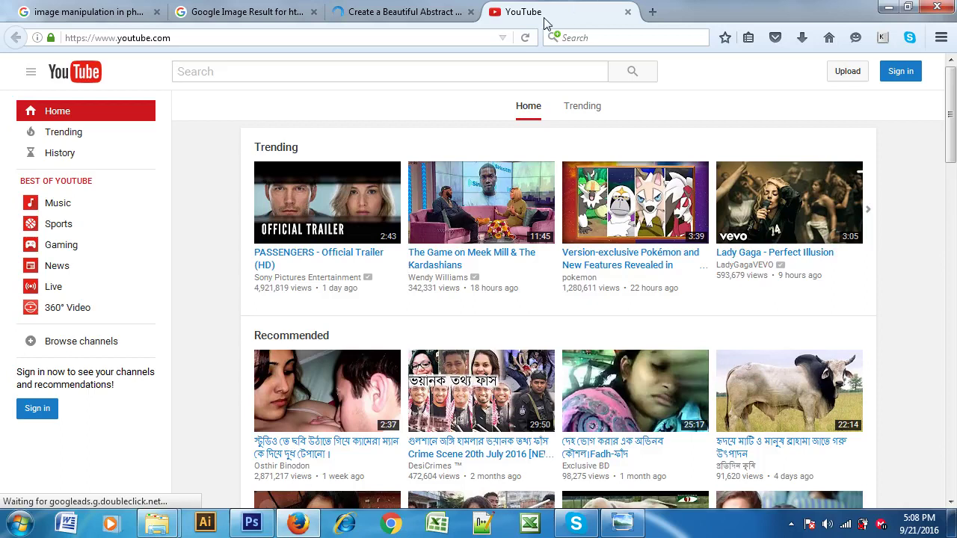
Step: Search YouTube for 'how to sun reflect photoshop tutorial free download'
scroll(499, 390, "down", 5)
scroll(499, 390, "up", 5)
left_click(333, 70)
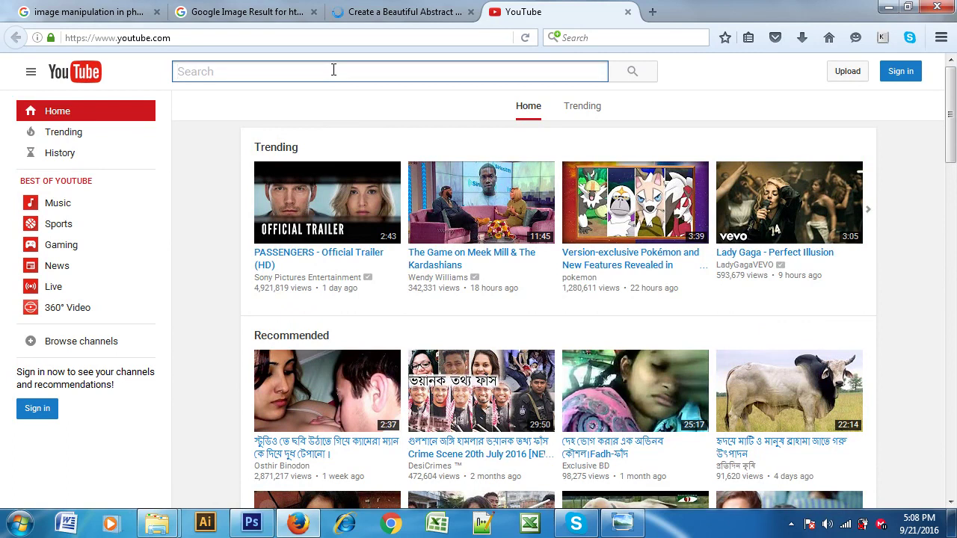
type("how ")
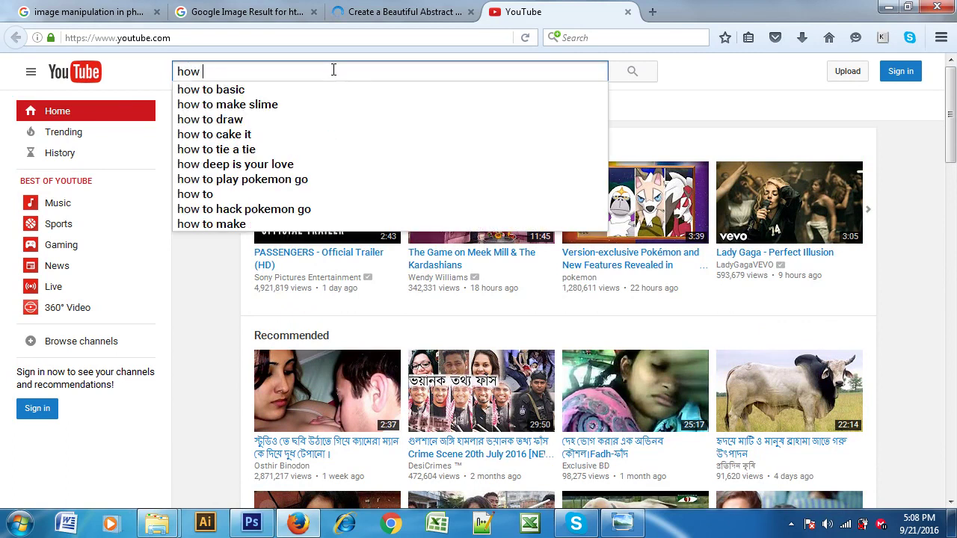
type("to")
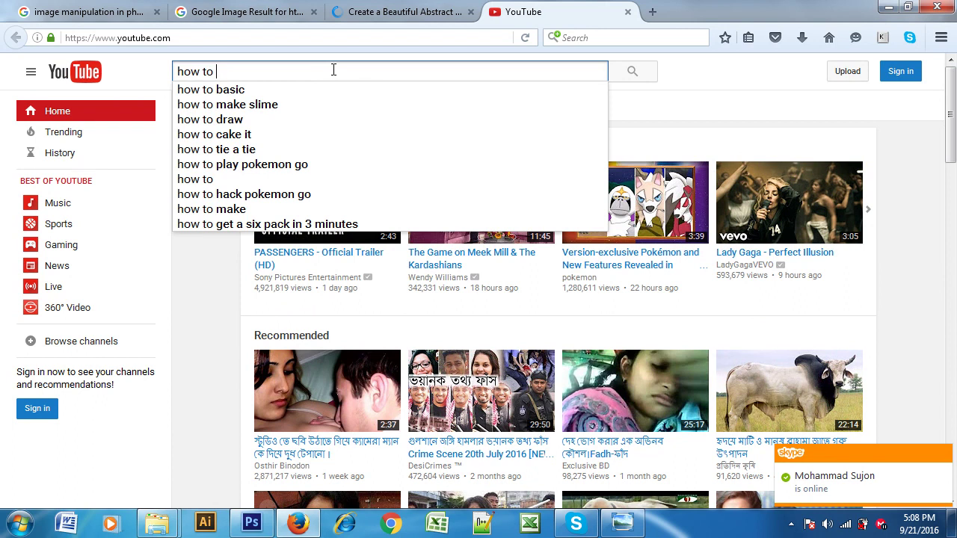
type("sun")
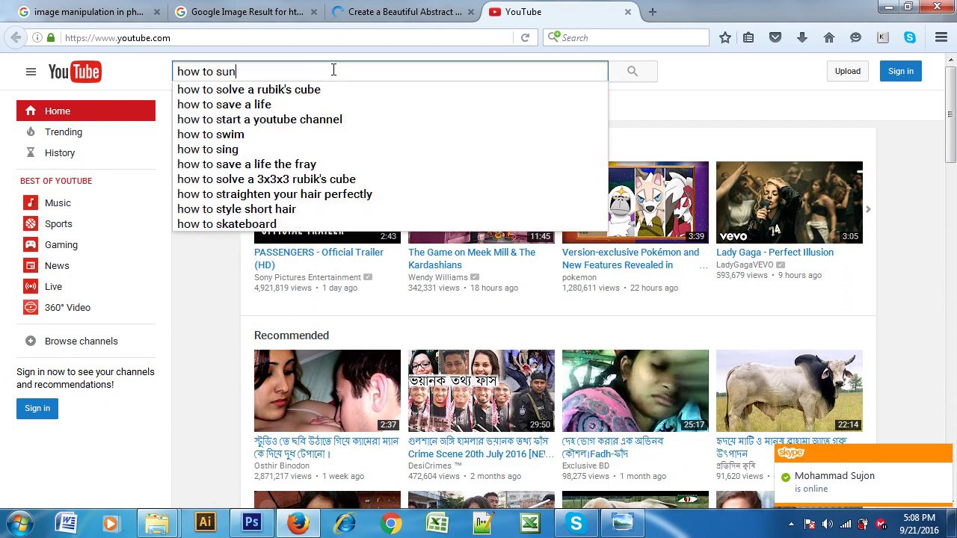
type(" re")
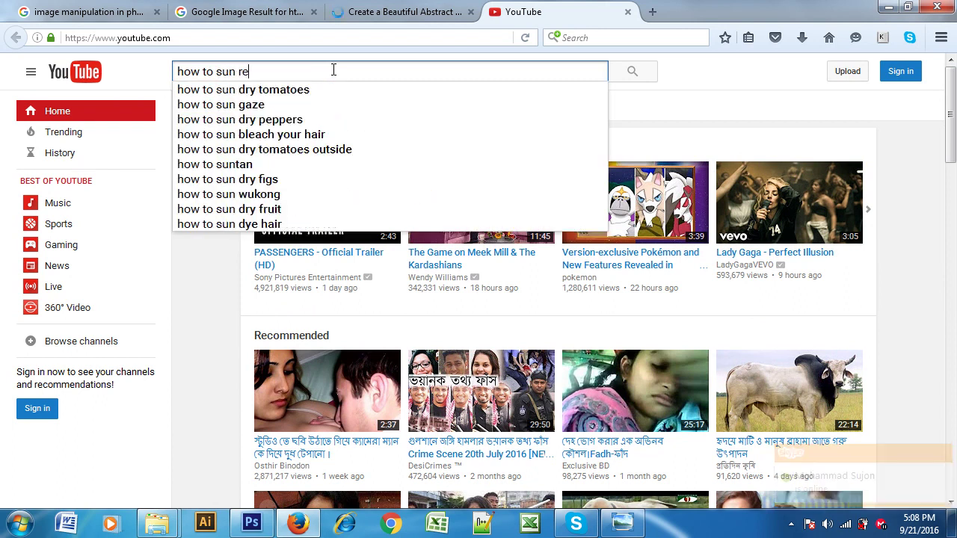
type("flection")
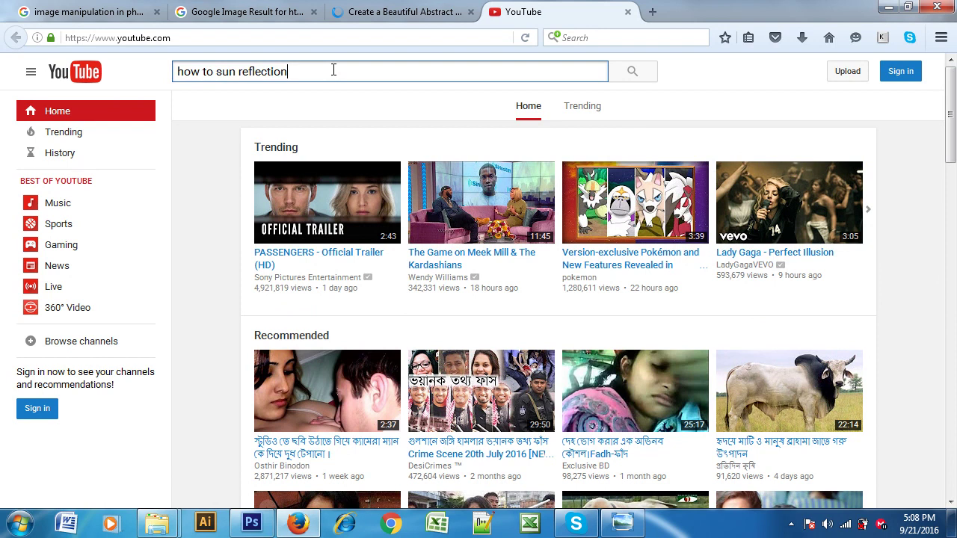
key("BackSpace")
key("BackSpace")
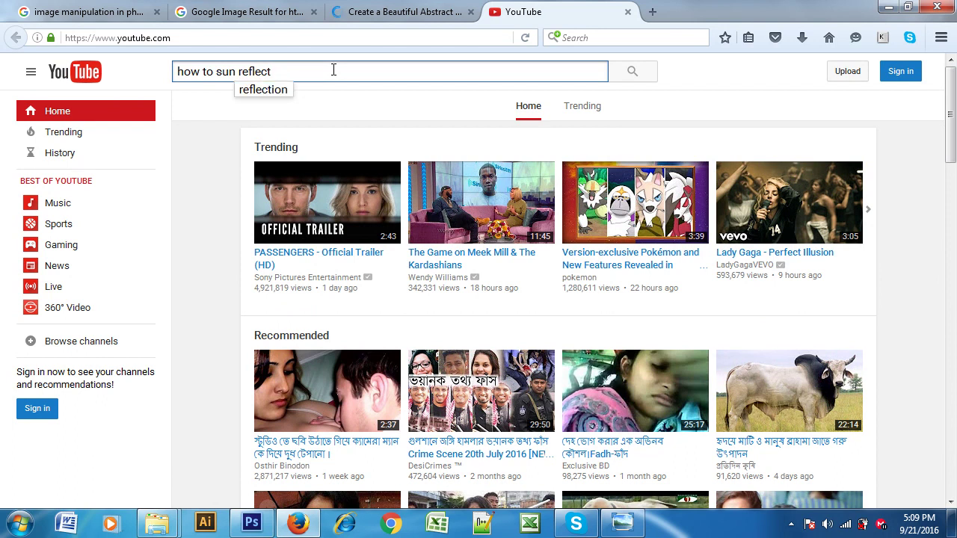
type("photos")
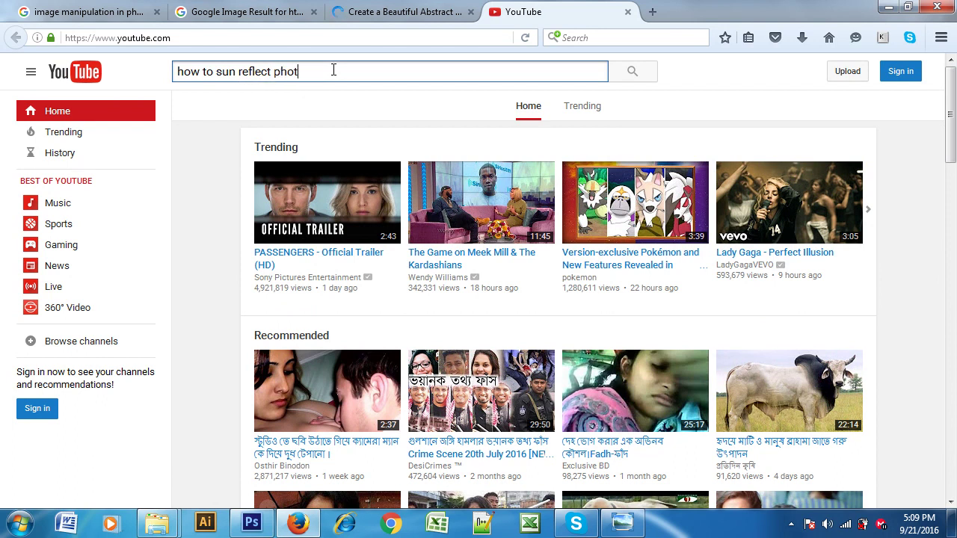
type("hop")
type(" tutori")
type("al fr")
type("ee dow")
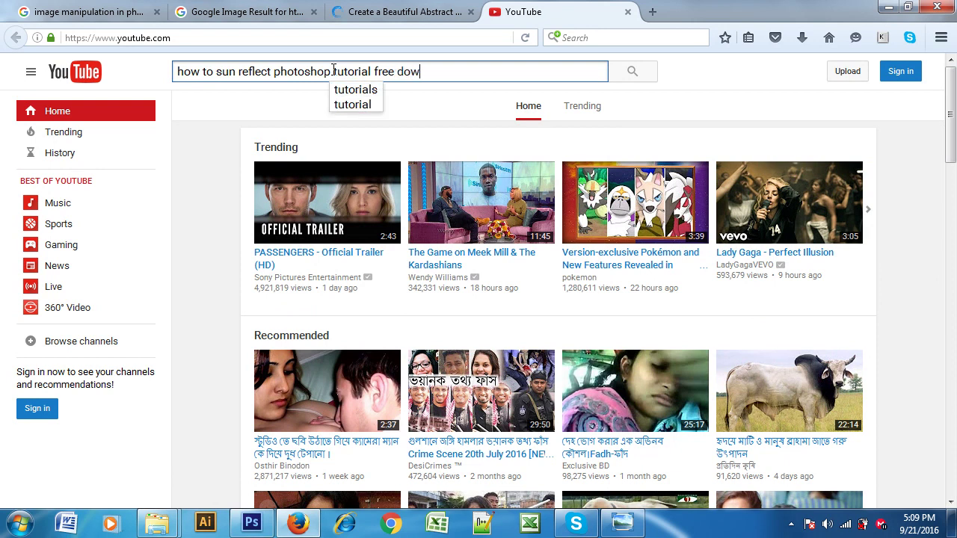
type("nload")
key("Return")
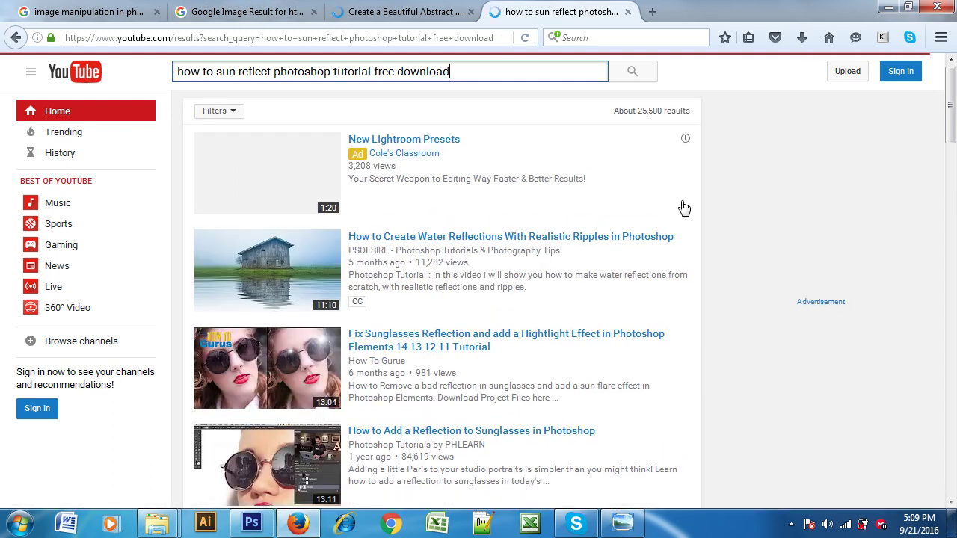
Step: Open the Create Beams Of Light video result in a new tab
scroll(697, 258, "down", 2)
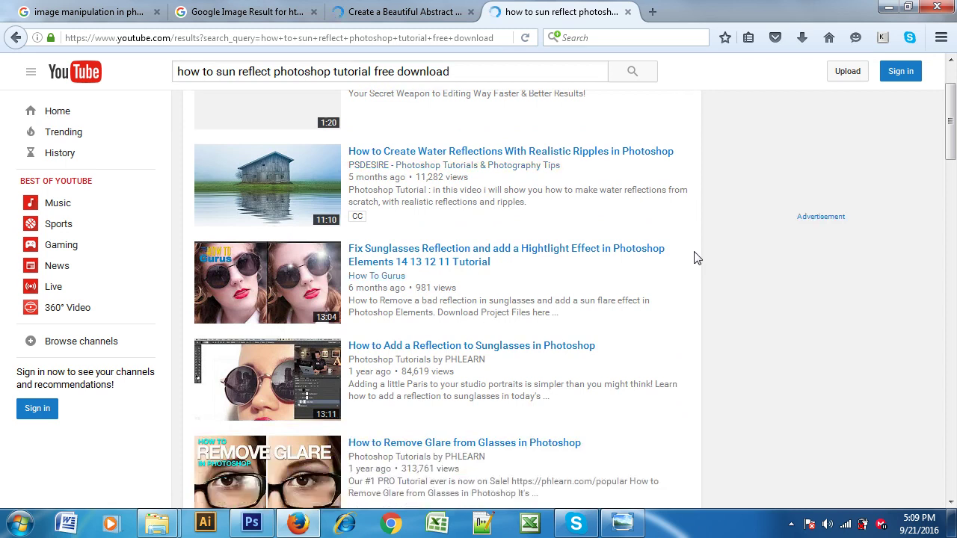
scroll(697, 259, "down", 2)
scroll(697, 259, "down", 2)
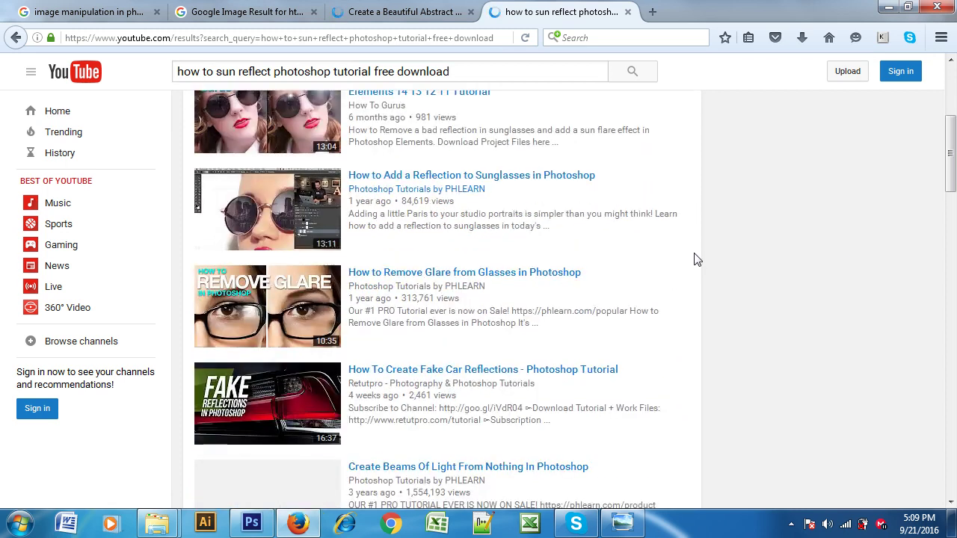
scroll(696, 259, "down", 2)
scroll(697, 258, "down", 2)
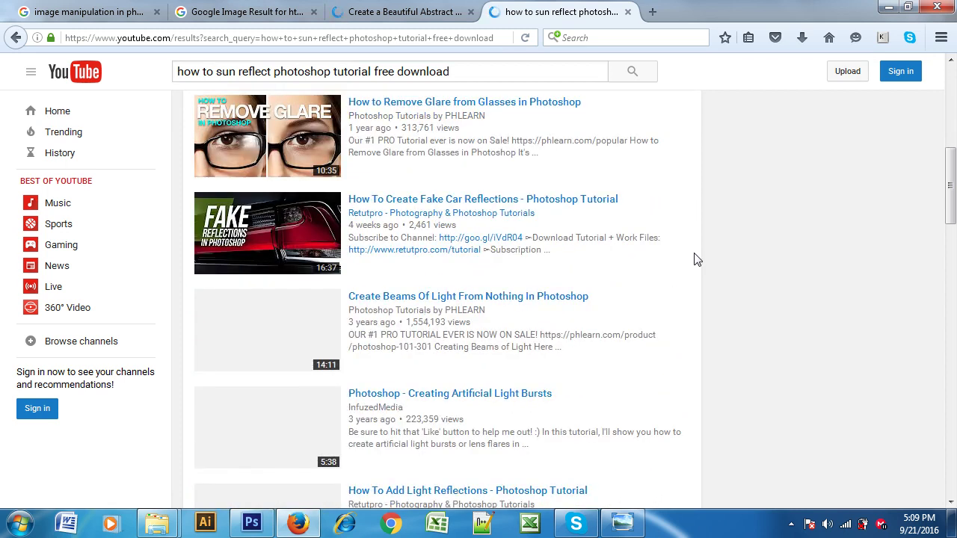
scroll(696, 258, "down", 4)
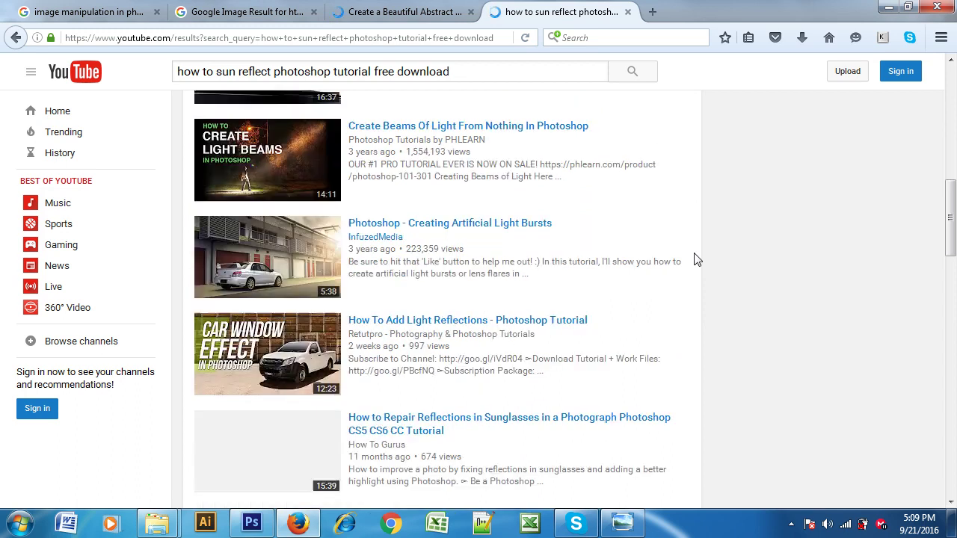
scroll(696, 258, "down", 2)
scroll(696, 259, "up", 2)
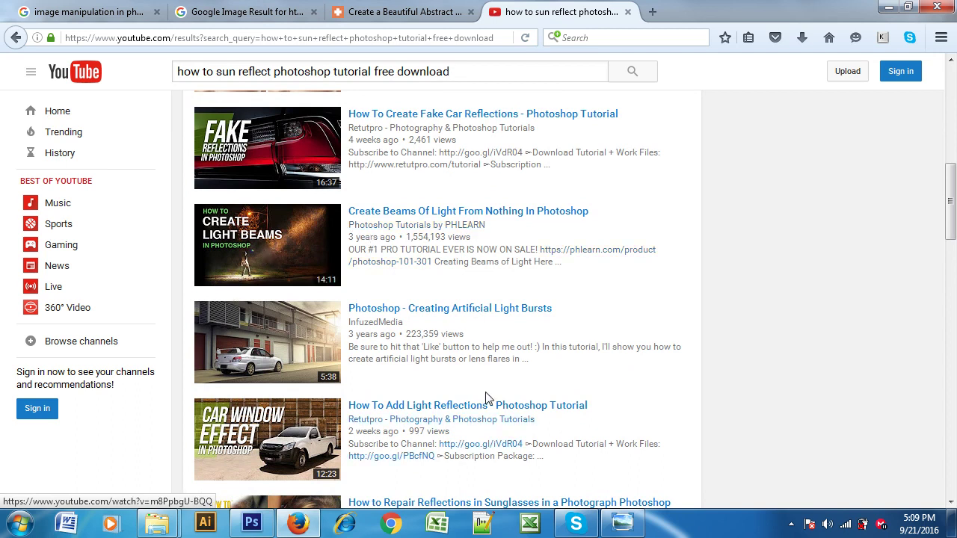
left_click(478, 225)
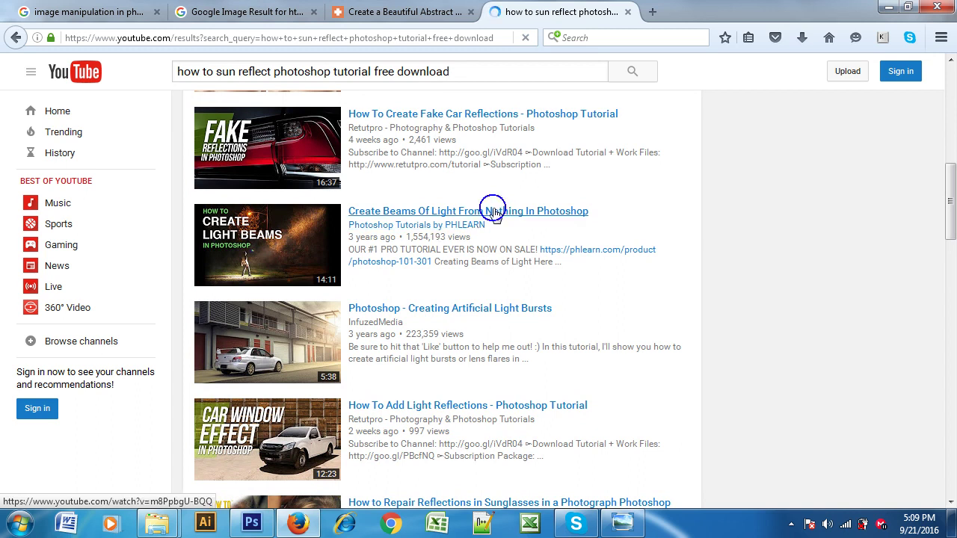
right_click(492, 210)
left_click(527, 227)
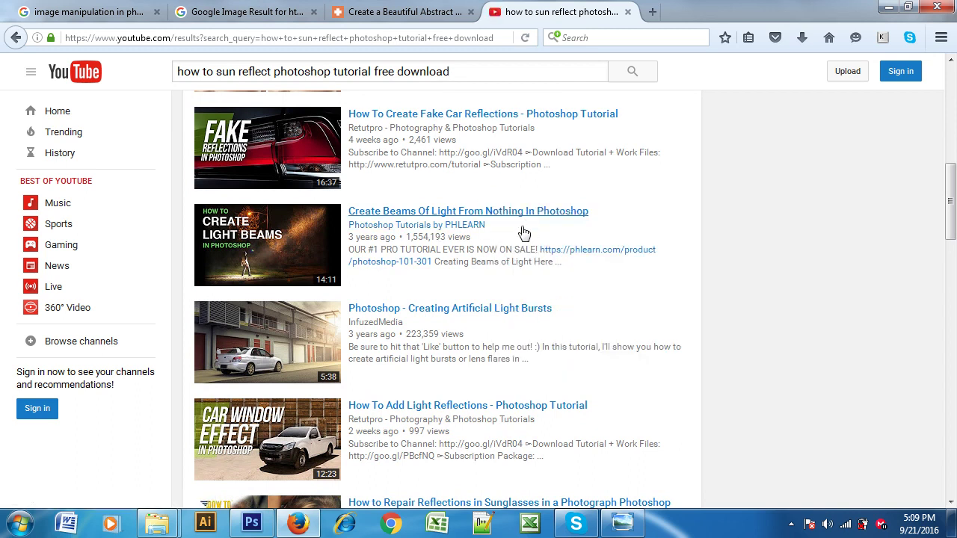
Step: Open the 'How to Add Beams of SunLight in Photoshop' result in another new tab
scroll(500, 267, "down", 3)
scroll(496, 276, "down", 4)
scroll(497, 280, "down", 1)
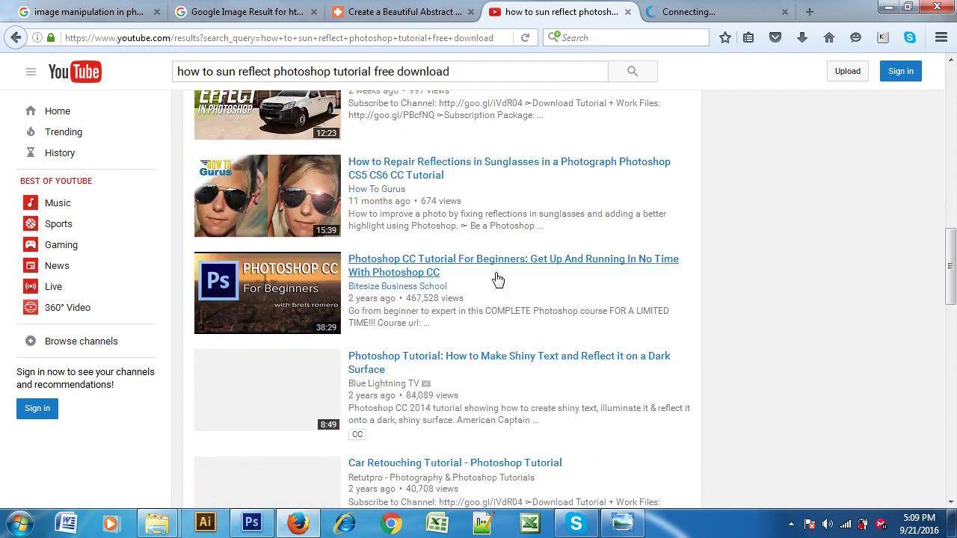
scroll(493, 285, "down", 2)
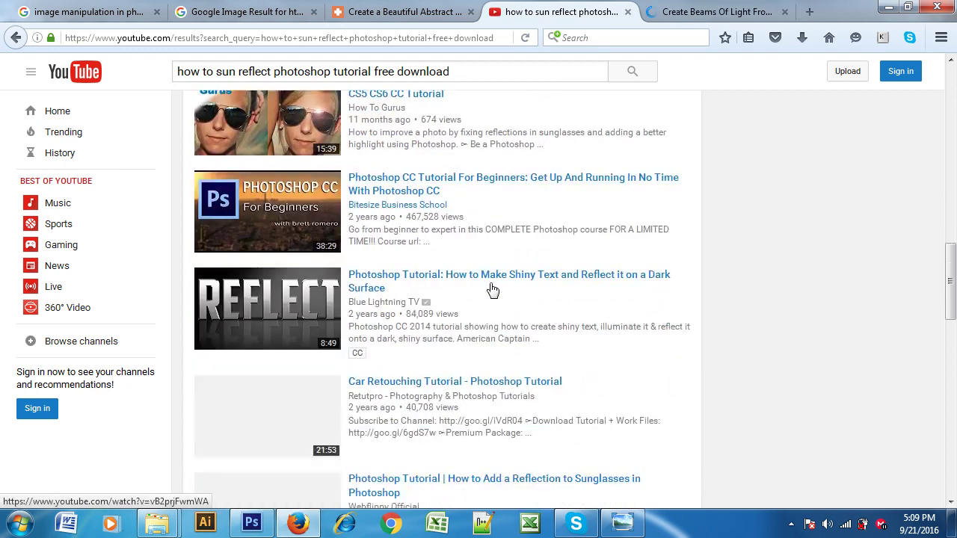
scroll(486, 289, "down", 4)
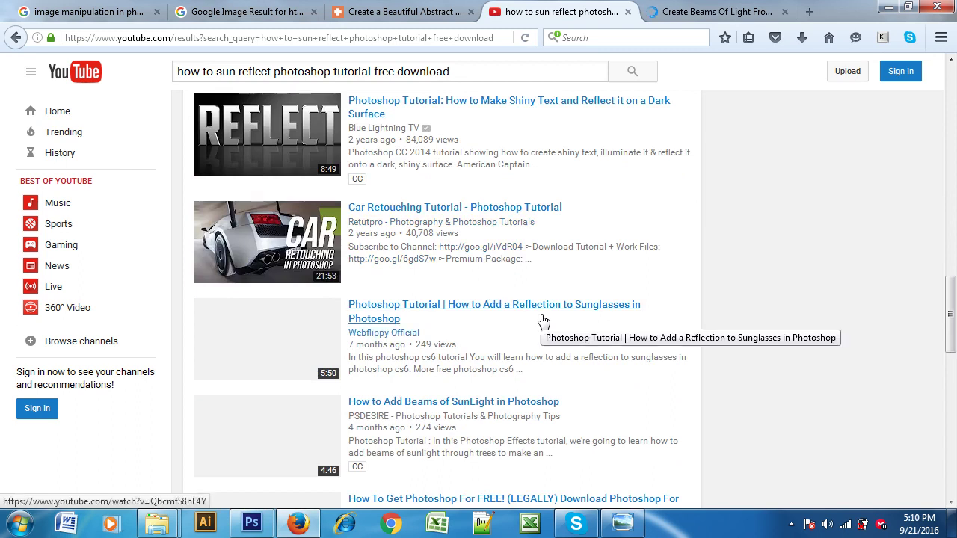
scroll(529, 254, "down", 5)
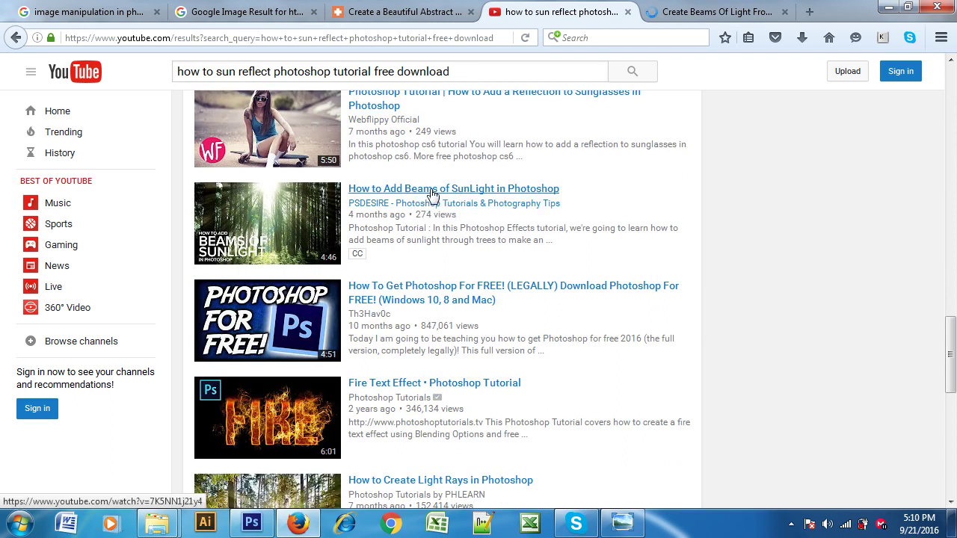
right_click(469, 191)
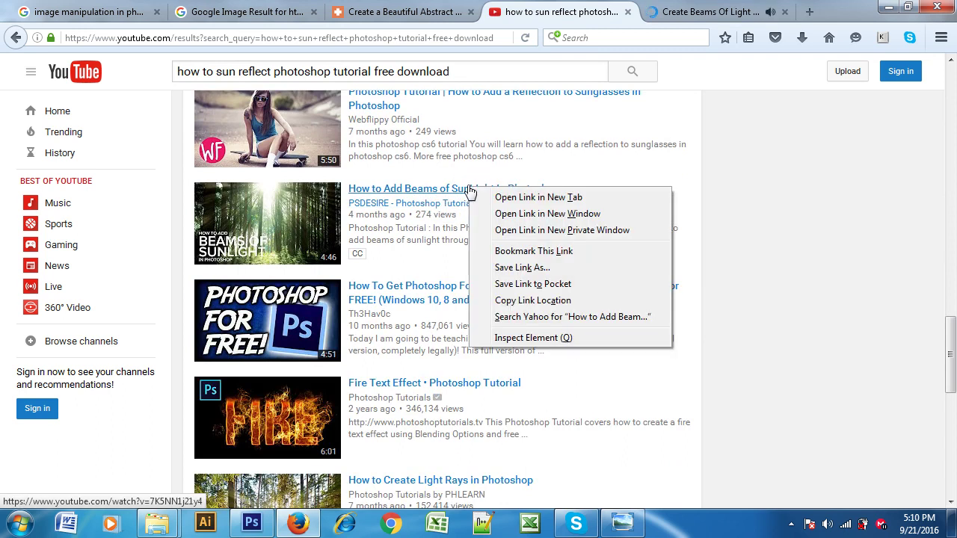
left_click(515, 196)
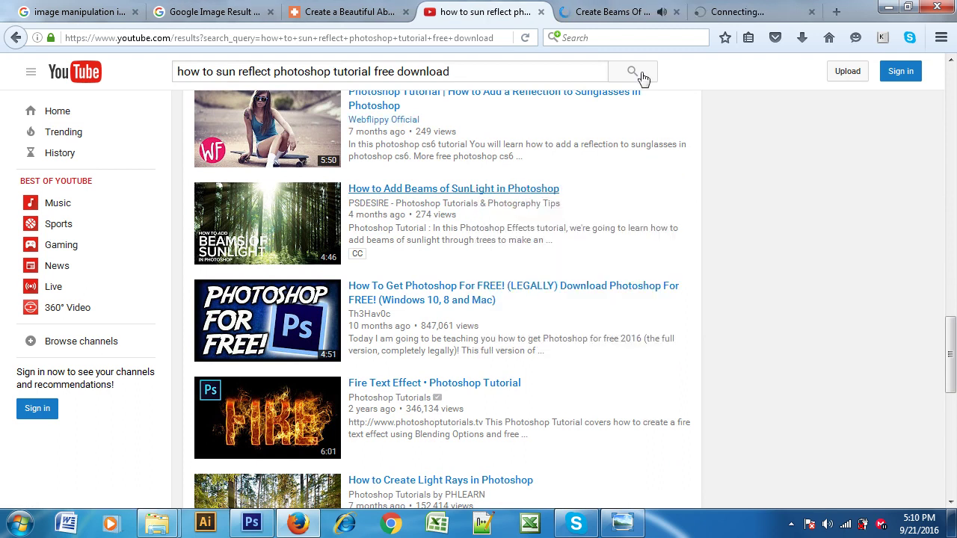
Step: Look over the Create Beams Of Light video page and the sunlight tutorial page
left_click(586, 11)
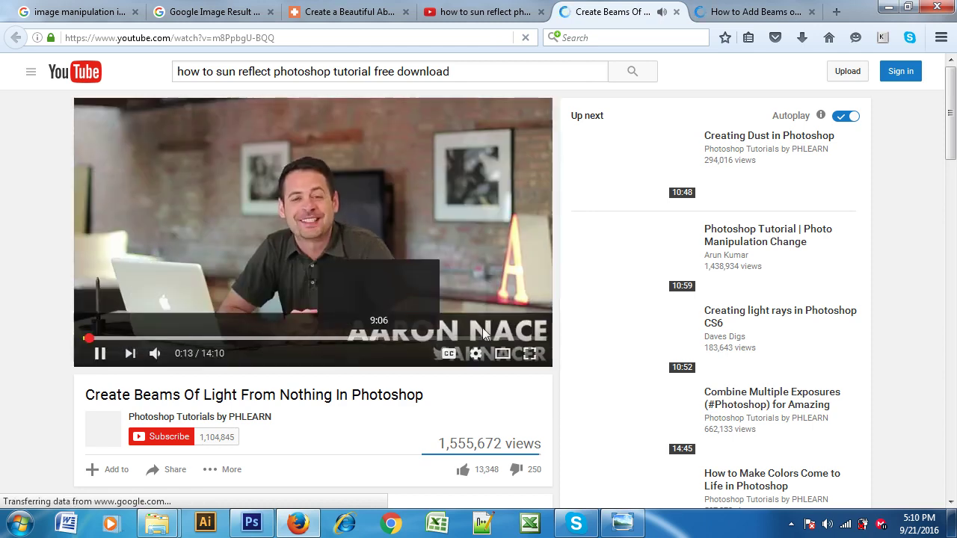
scroll(483, 374, "down", 2)
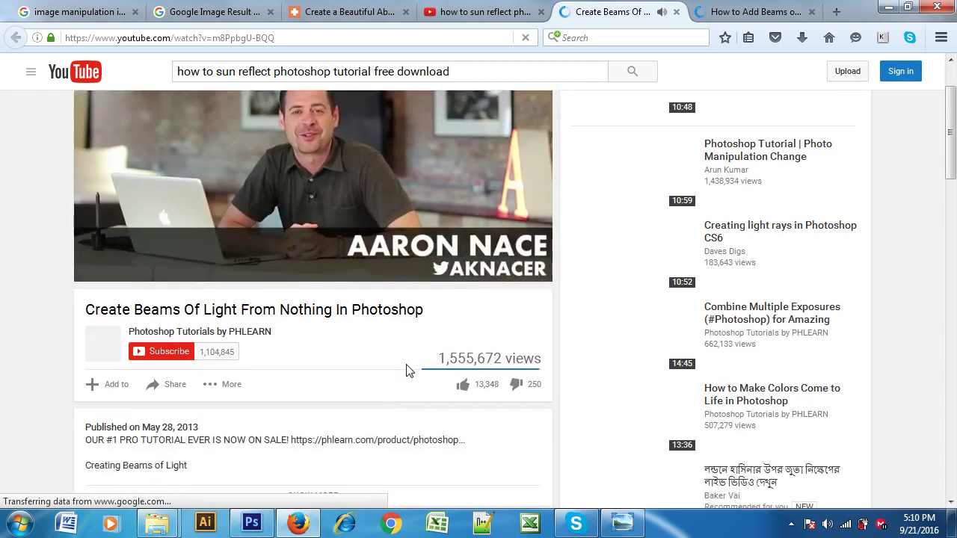
scroll(410, 371, "up", 2)
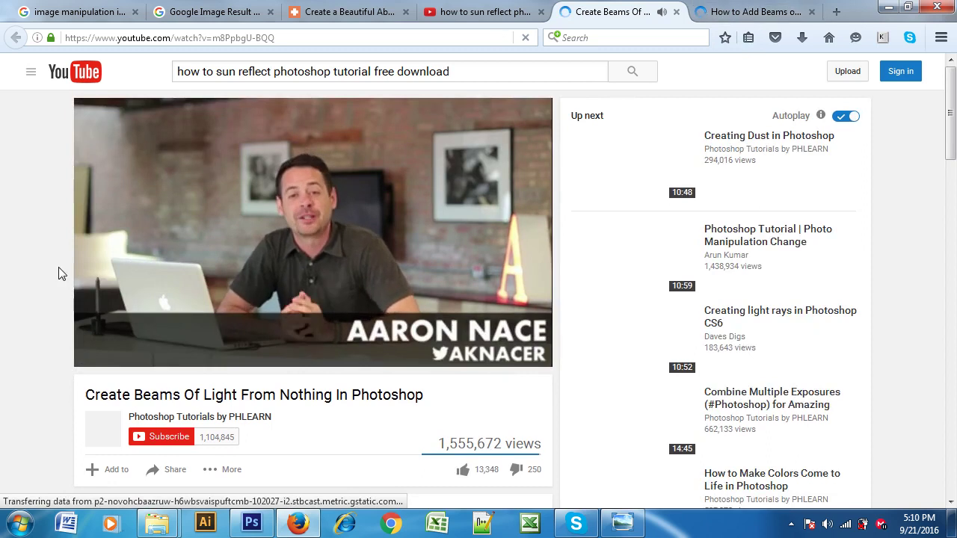
left_click(765, 10)
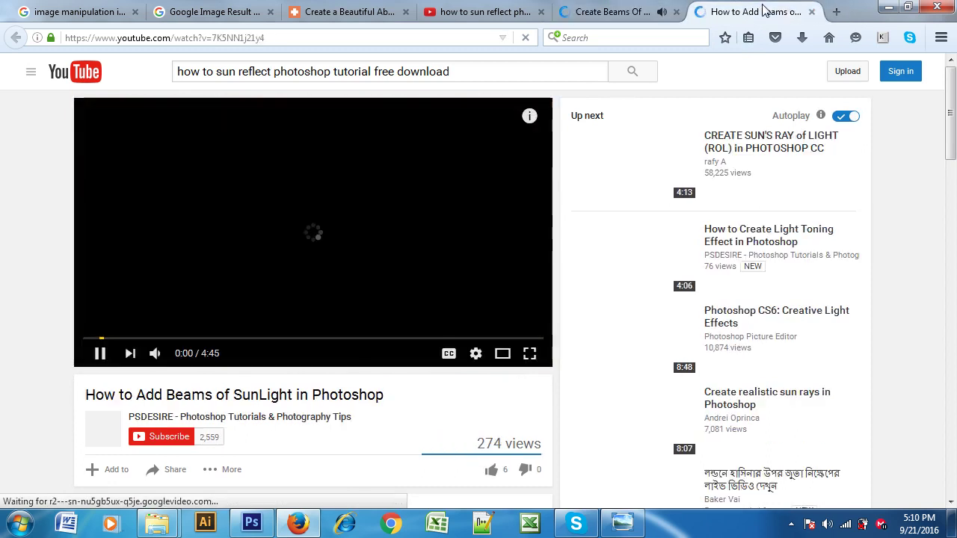
scroll(494, 240, "down", 3)
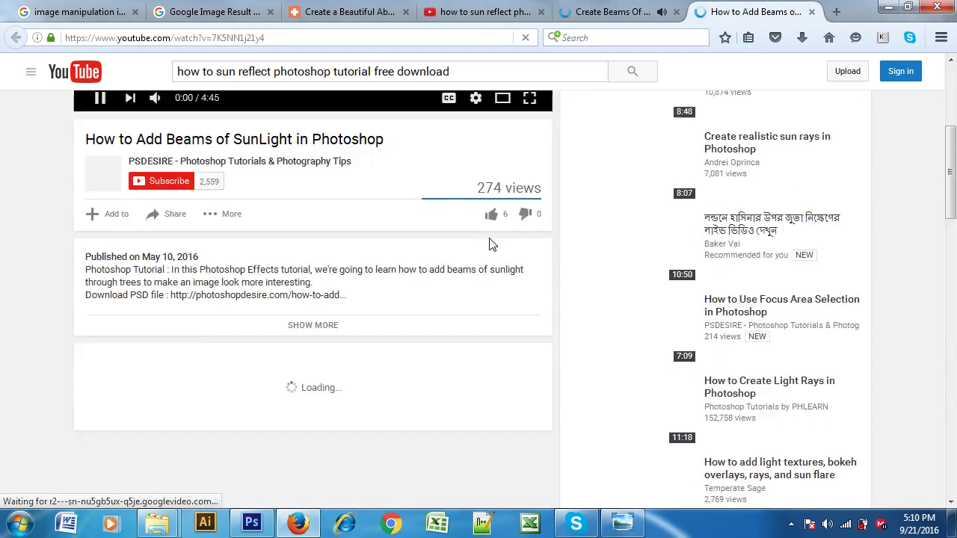
scroll(489, 244, "up", 3)
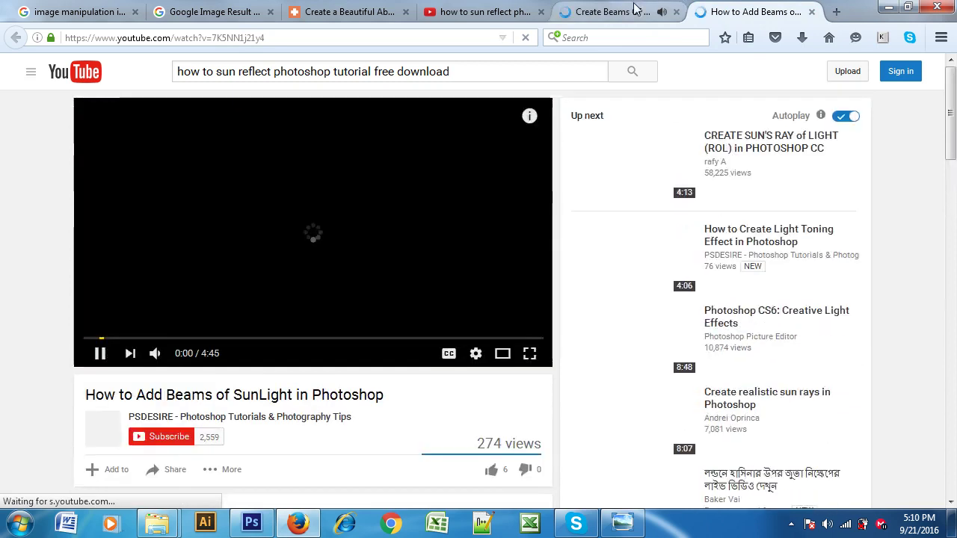
Step: Compare the two tutorial tabs back and forth, settling on the Create Beams Of Light video
left_click(634, 8)
left_click(489, 13)
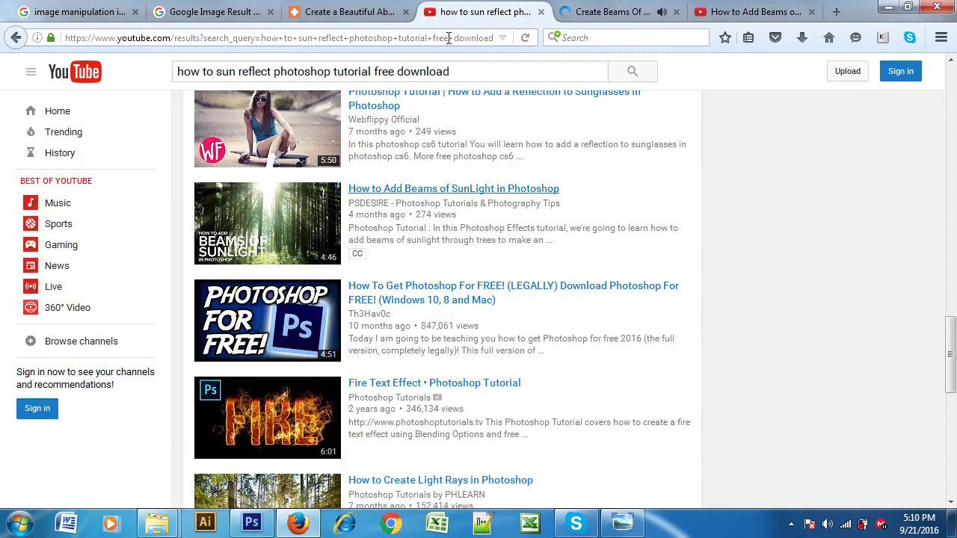
left_click(592, 13)
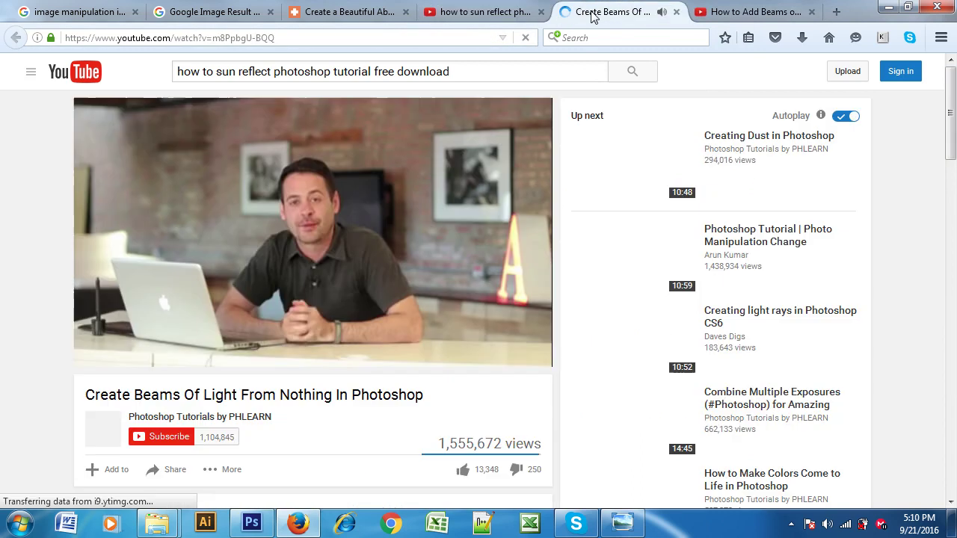
left_click(733, 15)
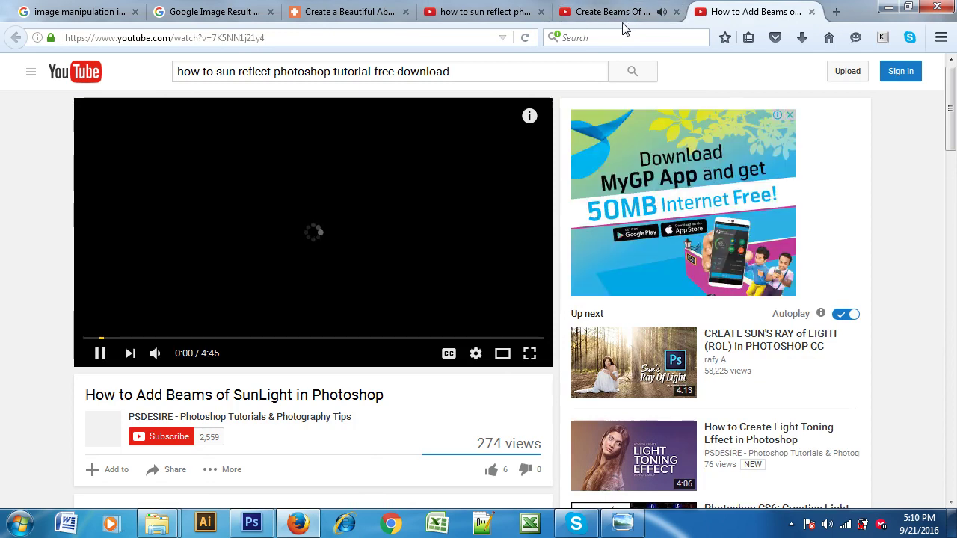
left_click(617, 16)
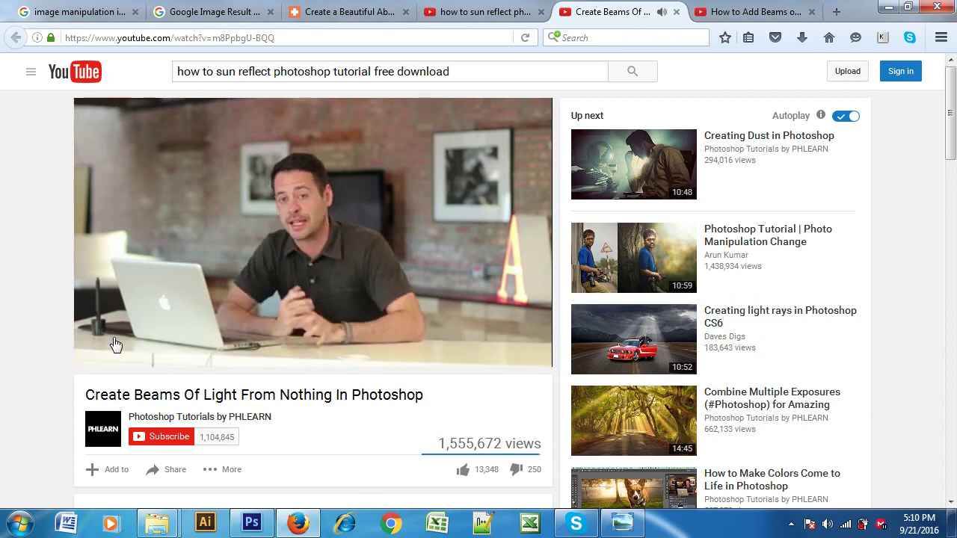
left_click(752, 16)
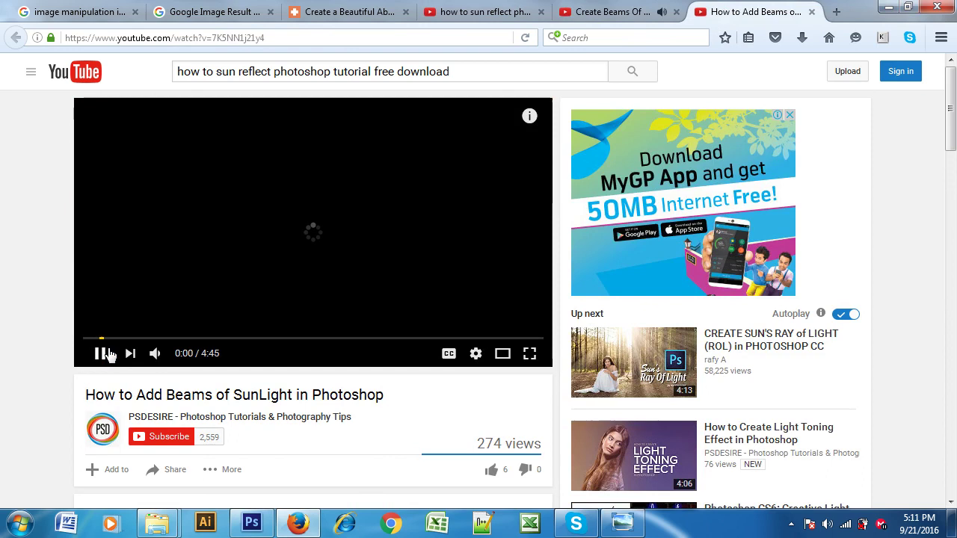
left_click(620, 12)
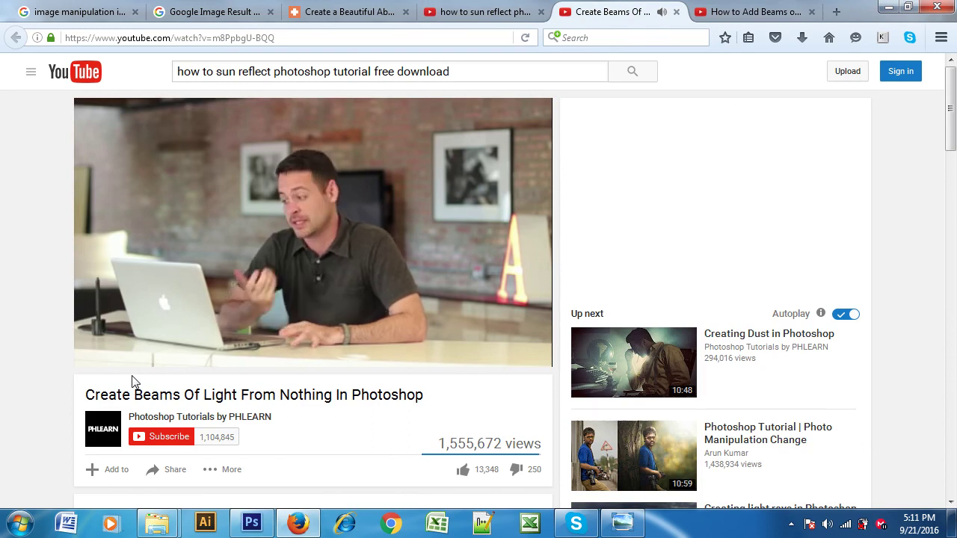
mouse_move(633, 339)
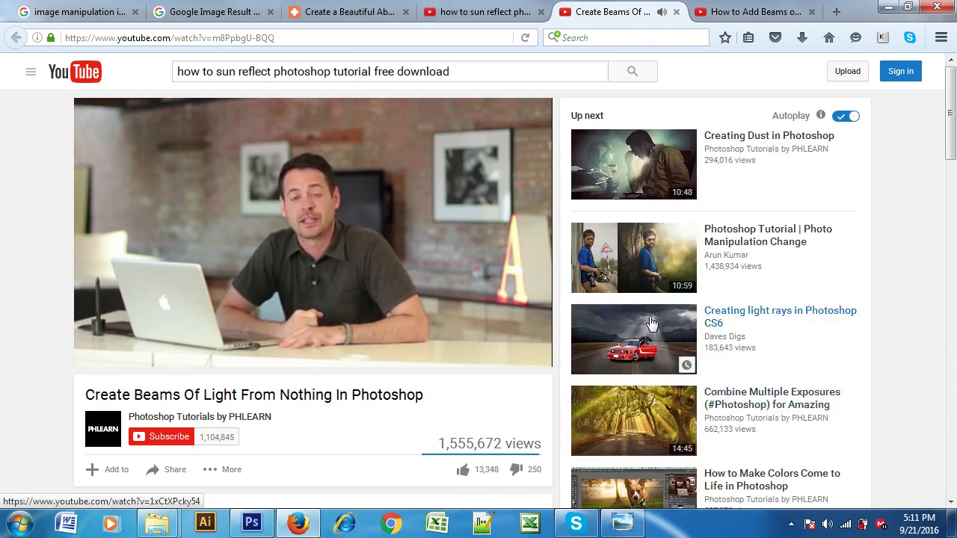
scroll(655, 328, "down", 2)
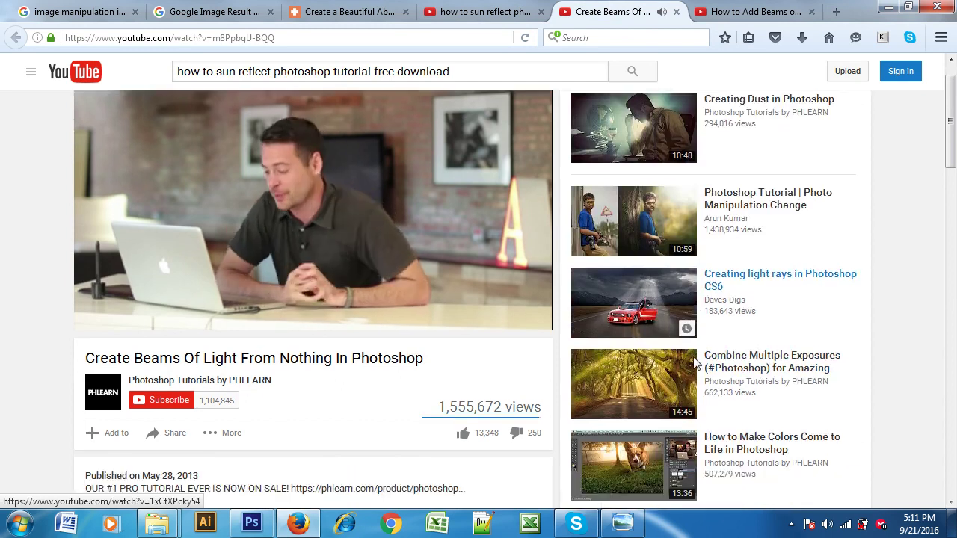
scroll(630, 448, "down", 3)
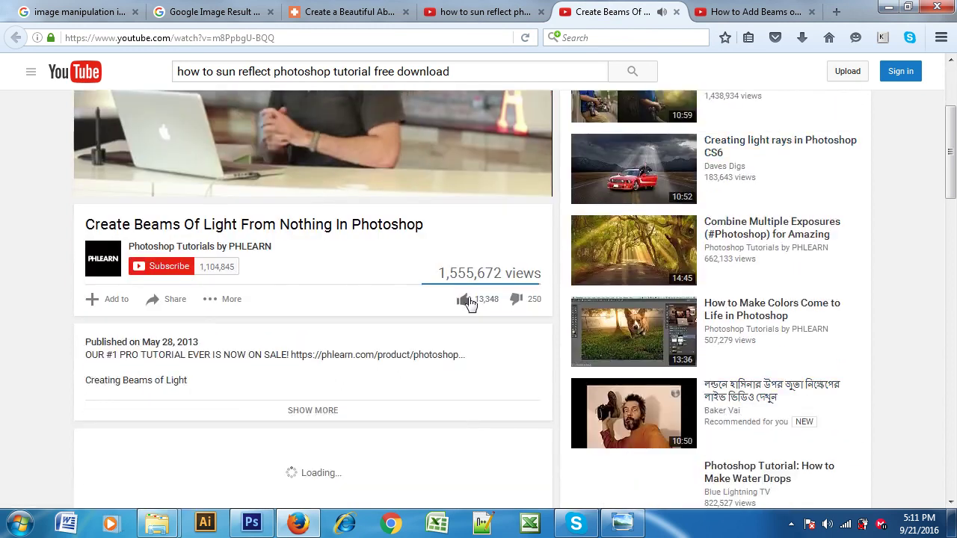
scroll(468, 301, "up", 3)
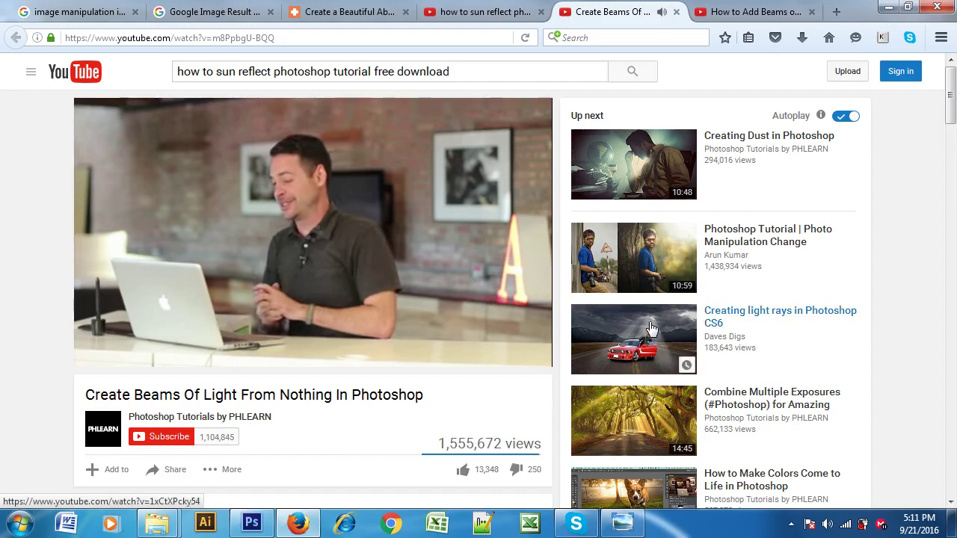
Step: Skip the Create Beams Of Light video ahead to about 2:51 and resume playback
left_click(109, 357)
scroll(210, 394, "down", 3)
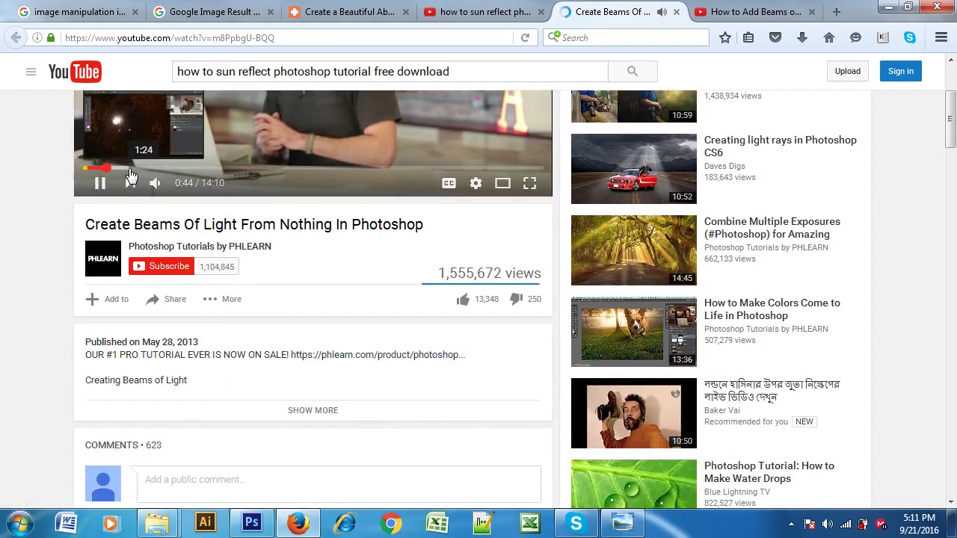
left_click(129, 168)
left_click(178, 168)
scroll(181, 176, "up", 3)
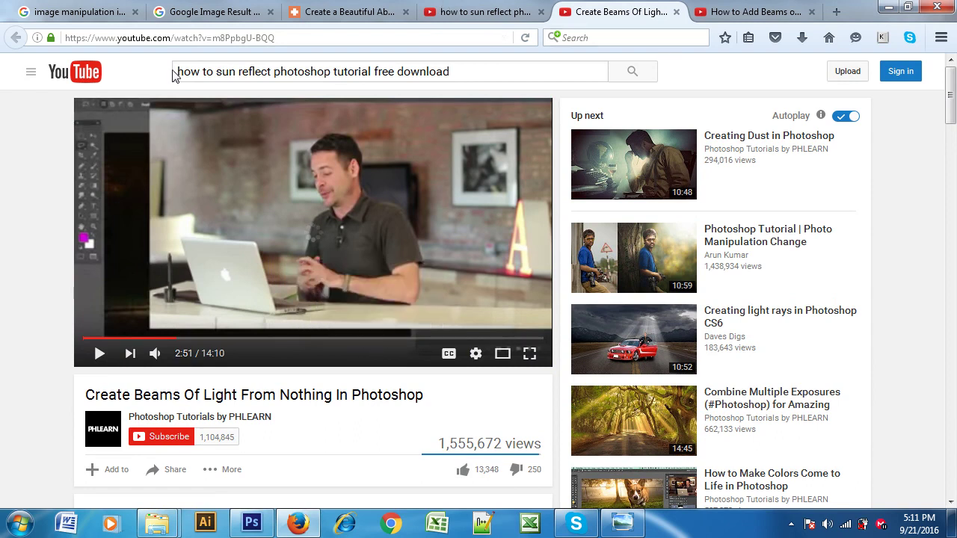
left_click(436, 160)
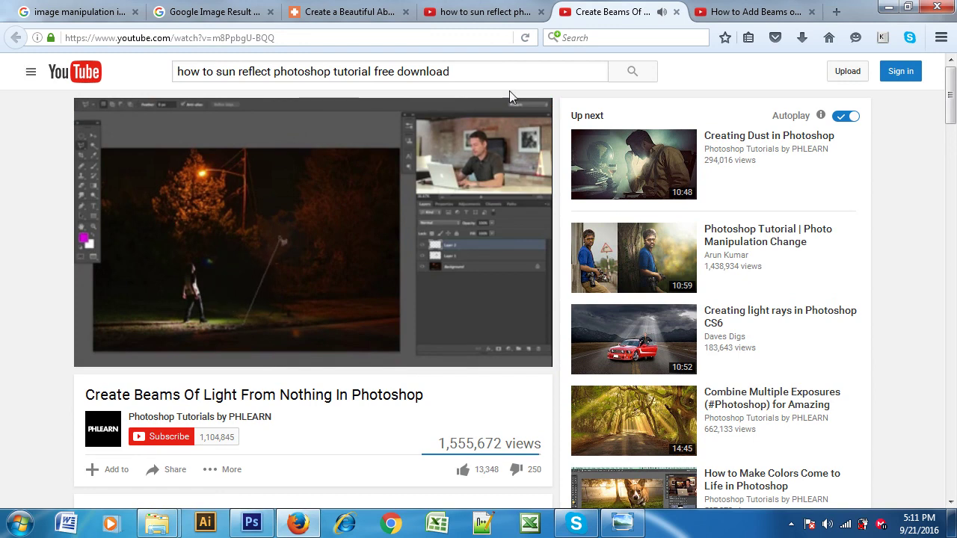
left_click(120, 38)
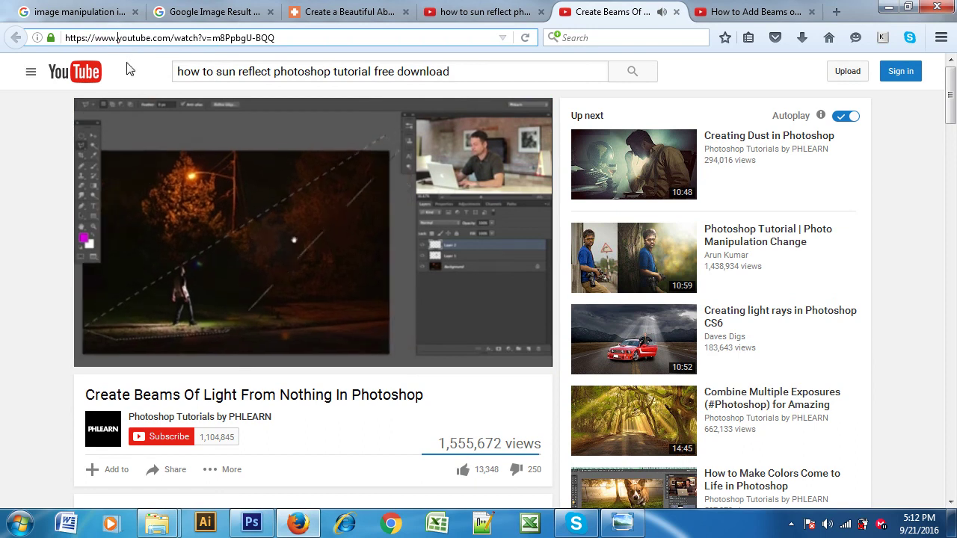
Step: Insert 'ss' before 'youtube' in the video's URL to load it in SaveFrom.net
type("ss")
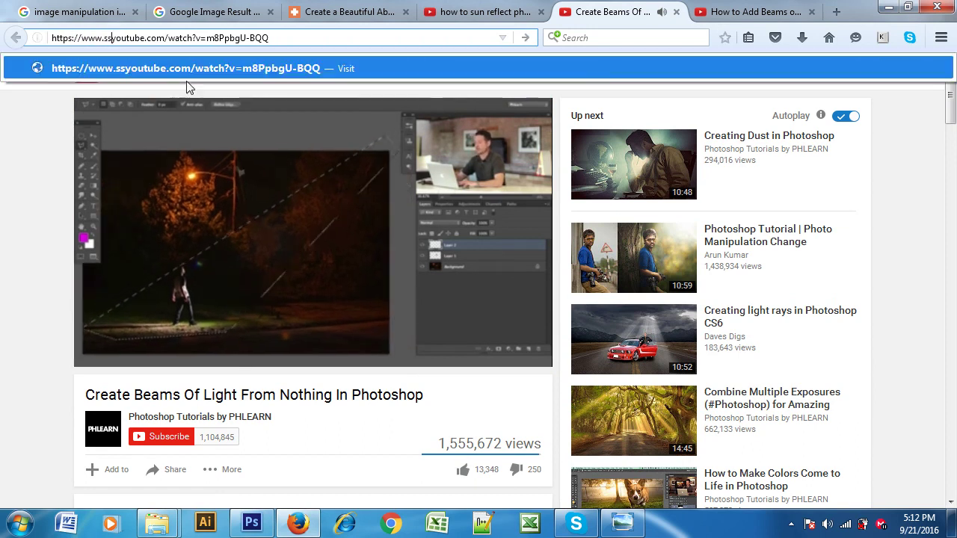
key("Return")
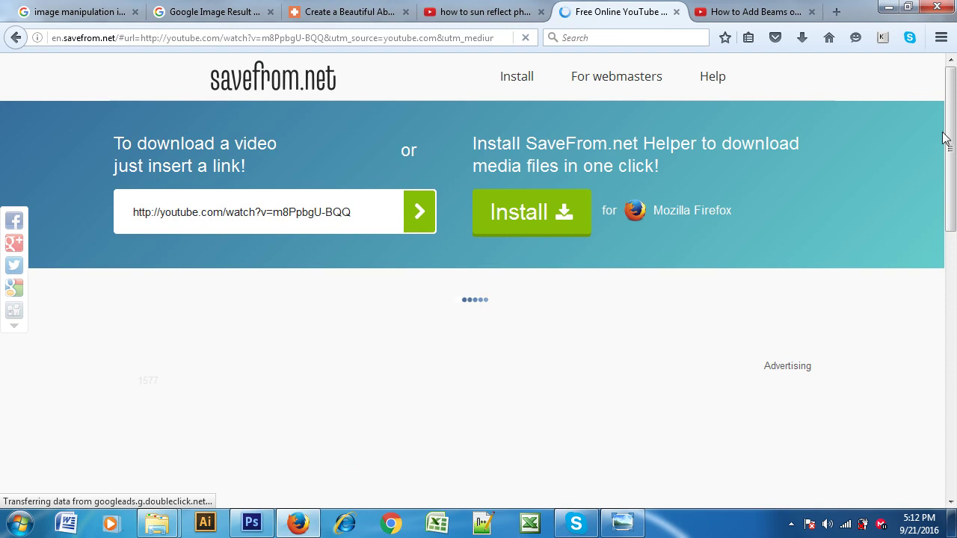
left_click(744, 12)
Step: Play the SunLight beams tutorial, skip ahead to about 1:51, then return to SaveFrom.net
left_click(100, 355)
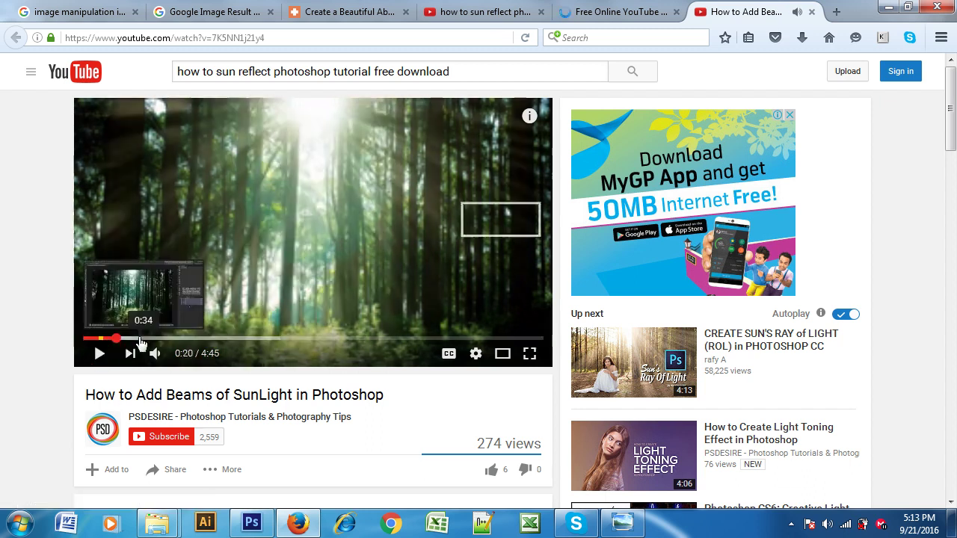
left_click(138, 339)
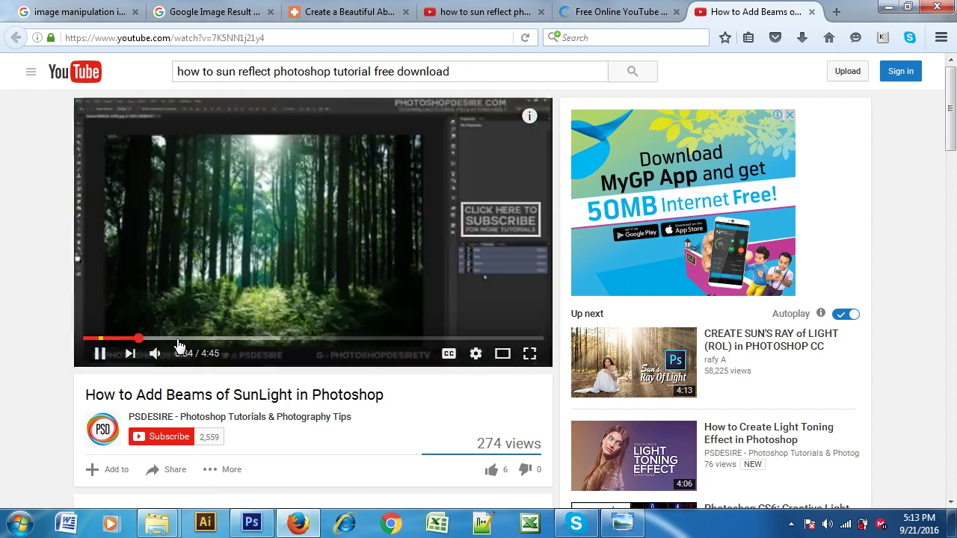
left_click(228, 340)
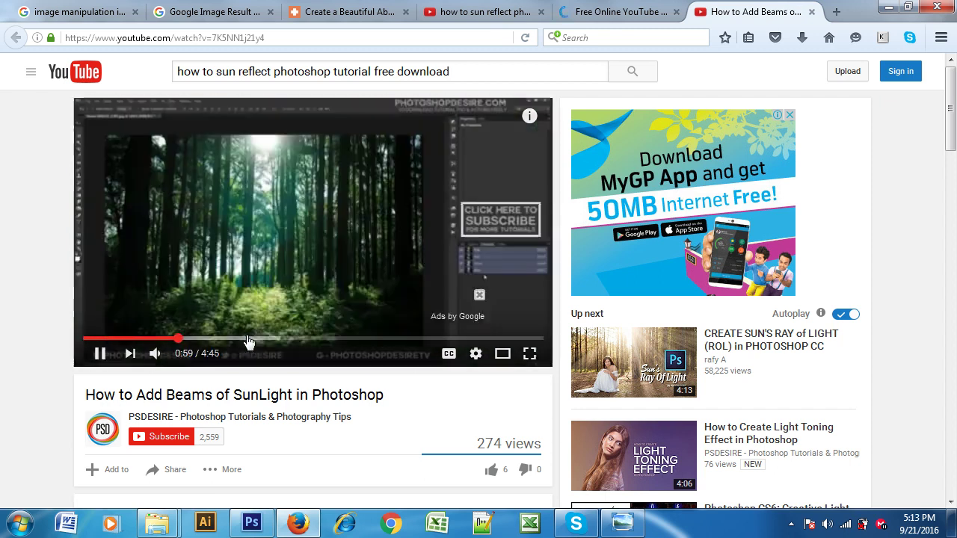
left_click(264, 338)
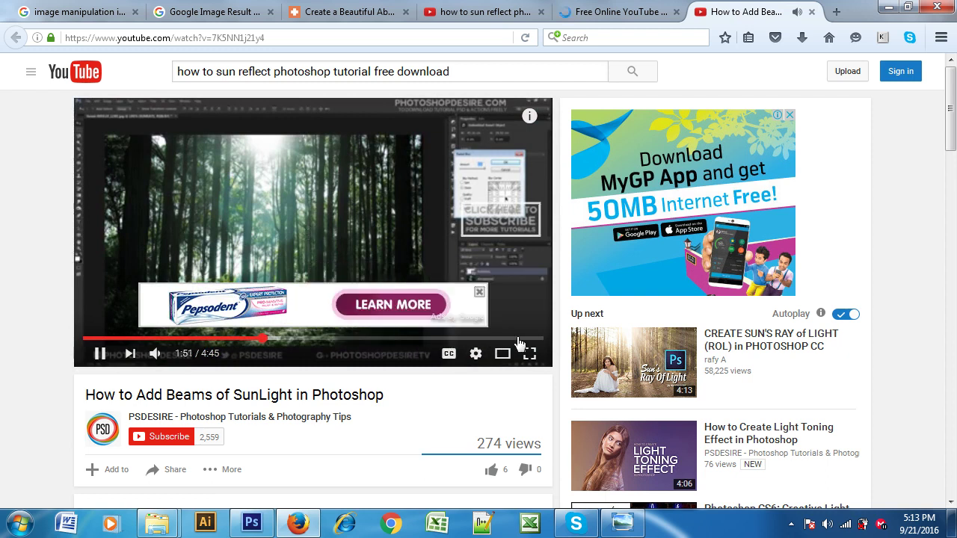
left_click(626, 12)
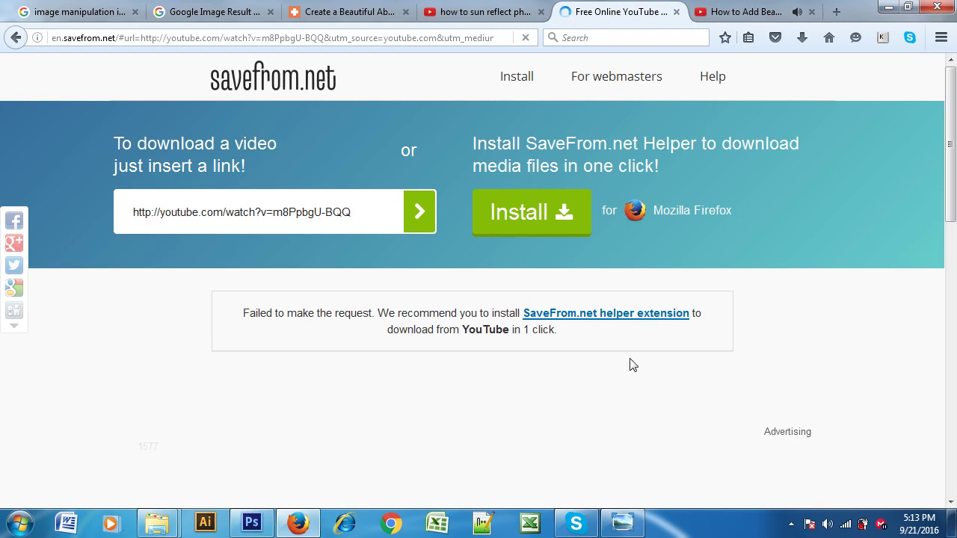
Step: Follow the 'SaveFrom.net helper extension' link to its Firefox helper download page
left_click(605, 312)
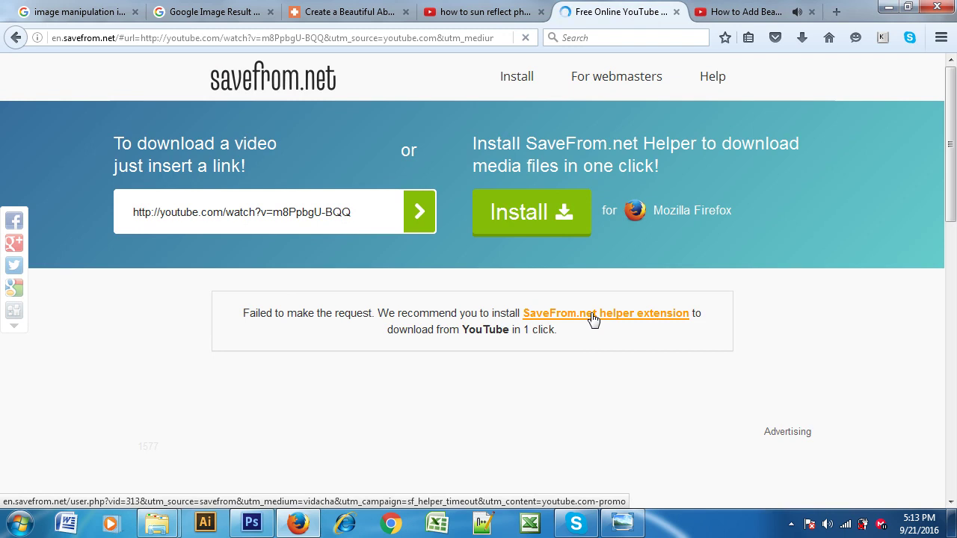
left_click(593, 313)
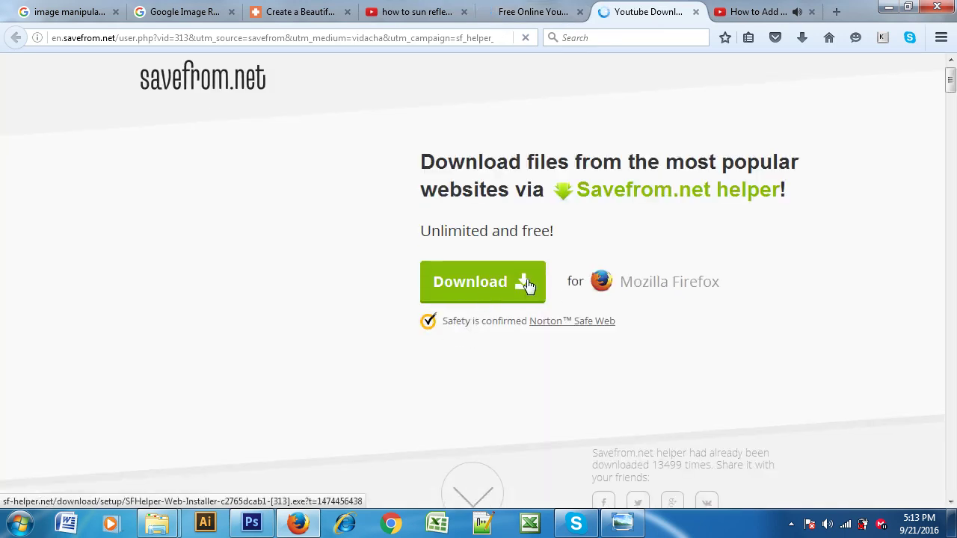
Step: Save the 825 KB SFHelper-Web-Installer-c2765dcab1-[313].exe and view the 'File downloading will start now' page
left_click(500, 280)
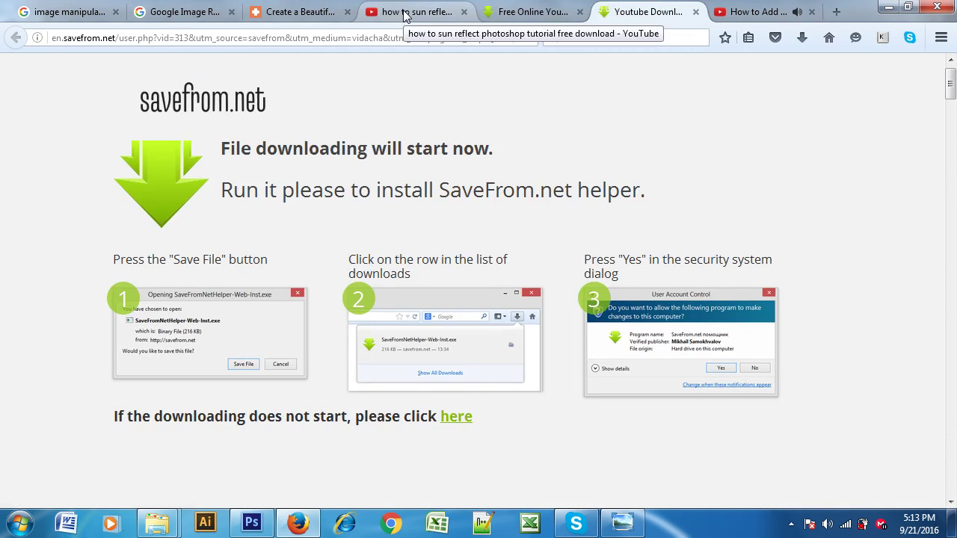
left_click(526, 12)
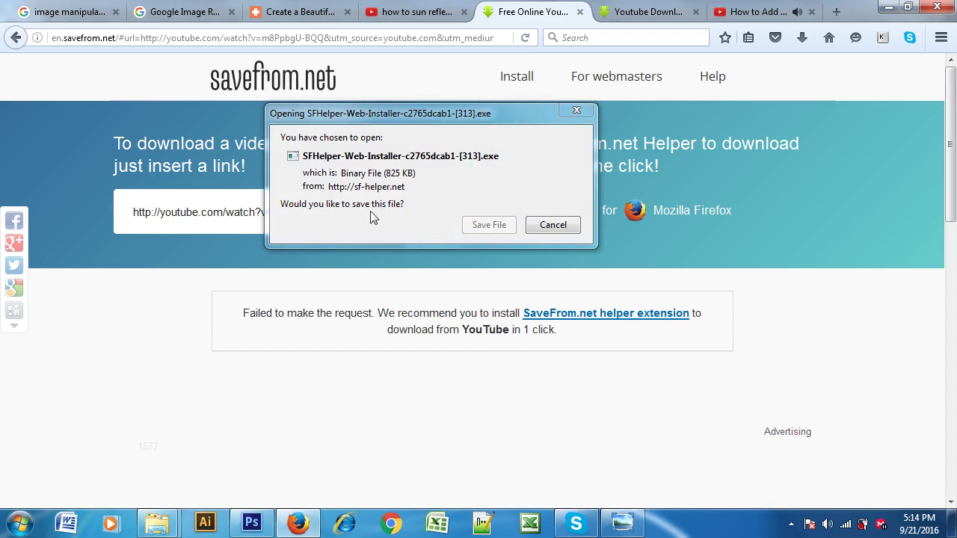
left_click_drag(429, 110, 520, 154)
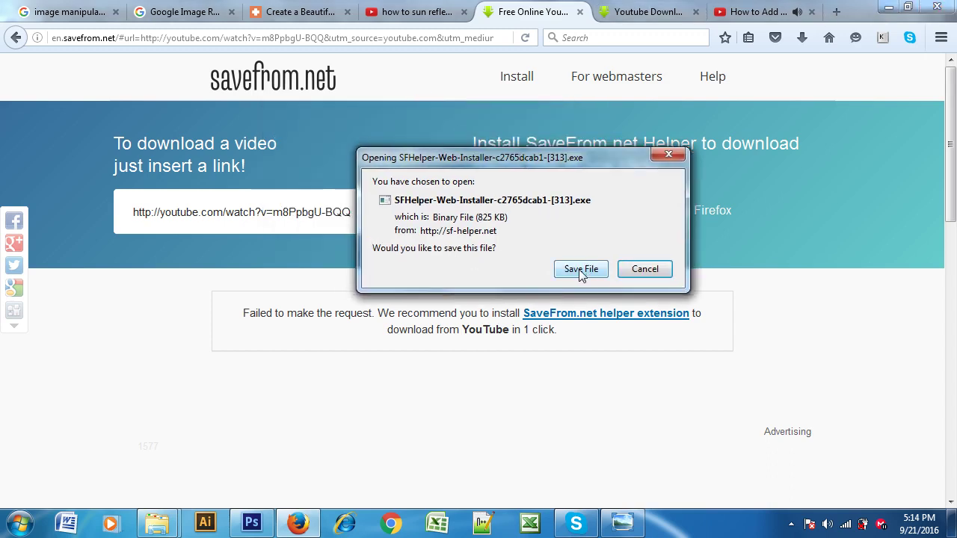
left_click(579, 270)
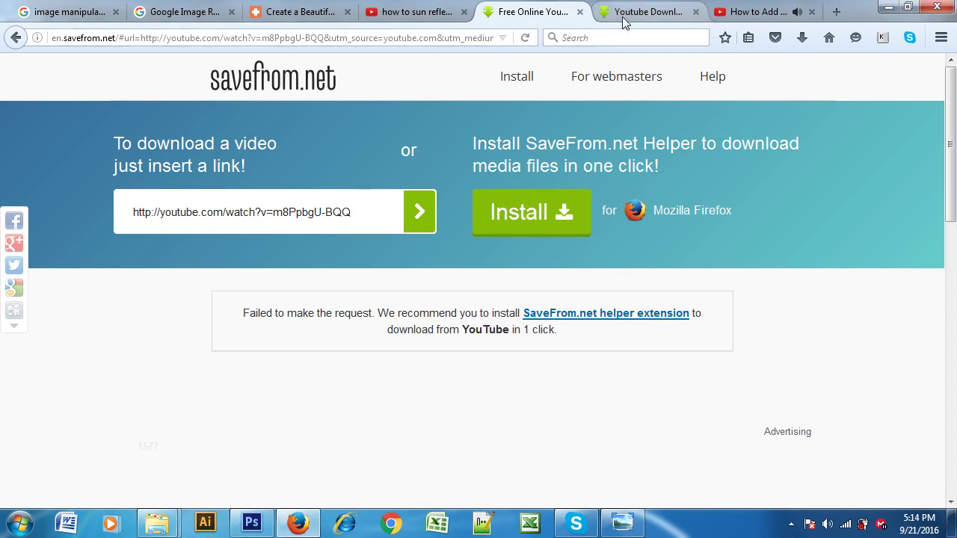
left_click(651, 11)
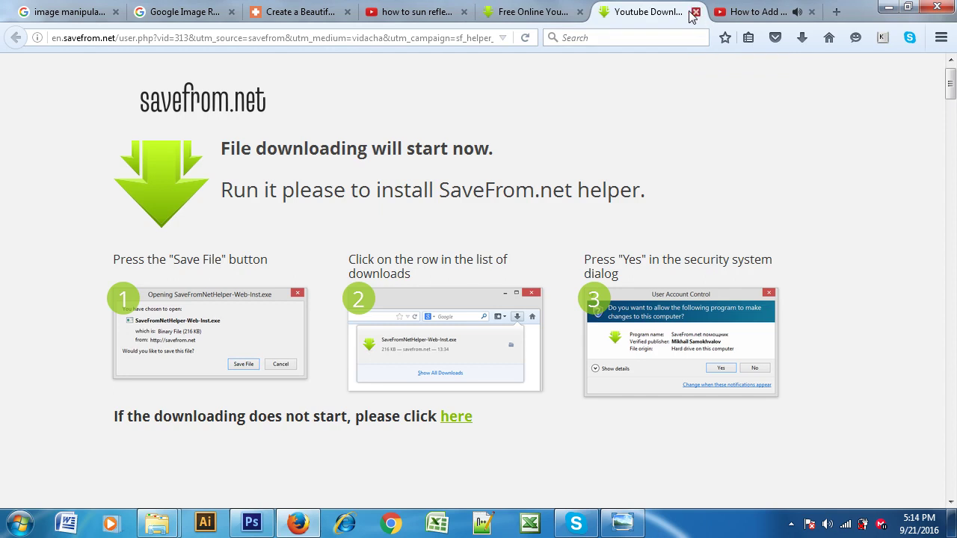
Step: Close the extra SaveFrom tab, resubmit the YouTube link, and check the installer download's progress
left_click(695, 11)
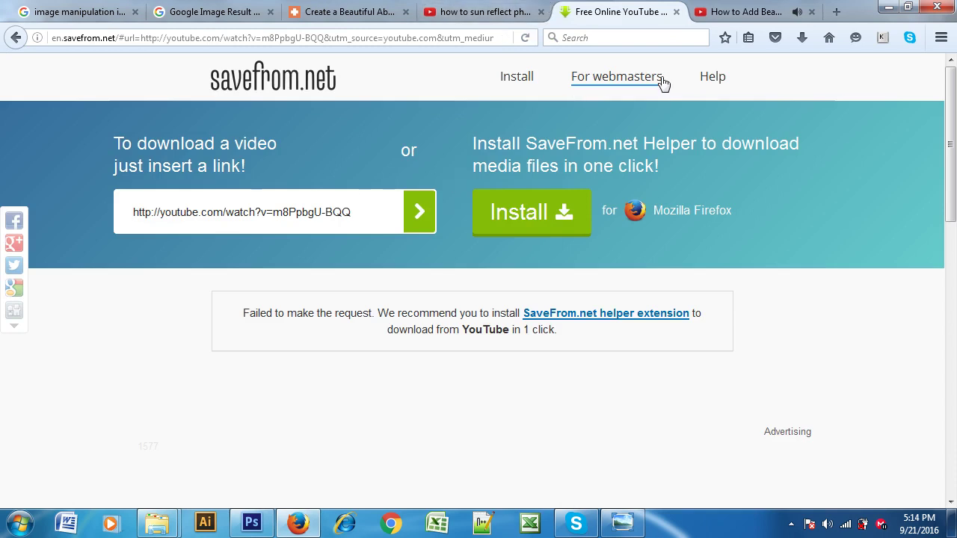
left_click(420, 216)
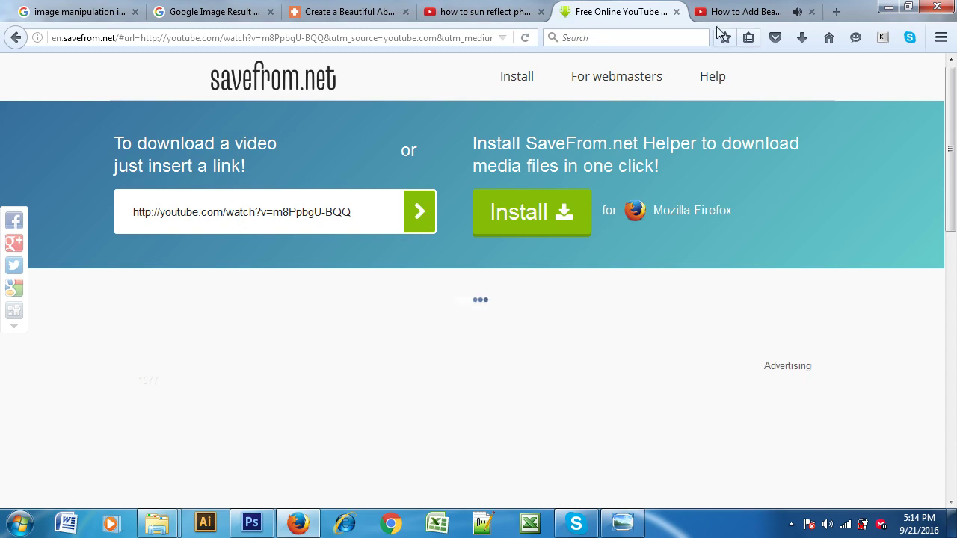
left_click(801, 39)
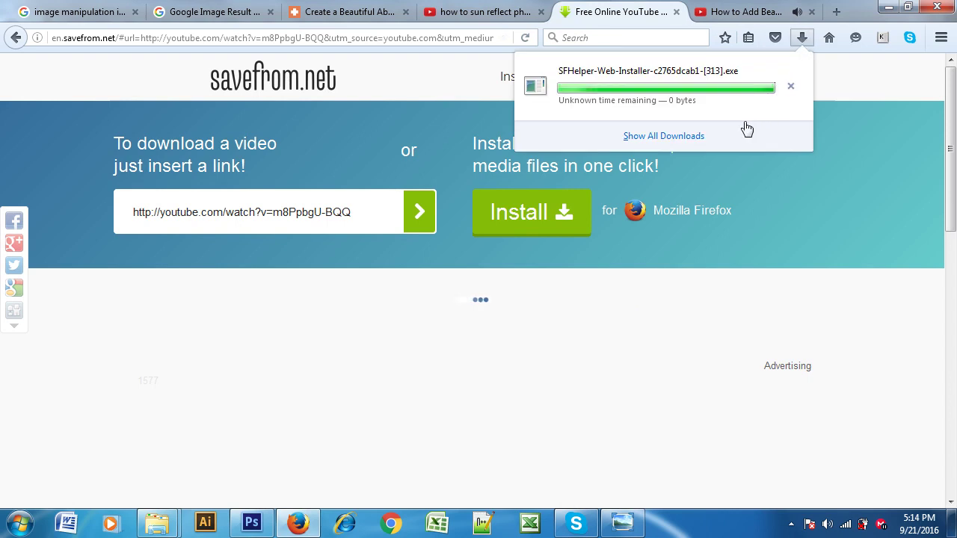
left_click(628, 16)
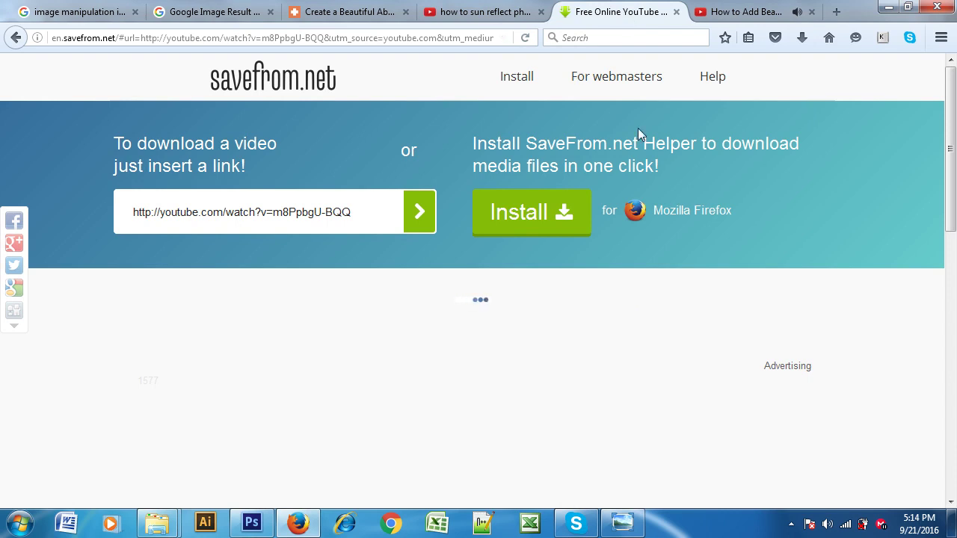
Step: Recheck the Downloads panel until the 825 KB SFHelper installer shows complete
left_click(729, 12)
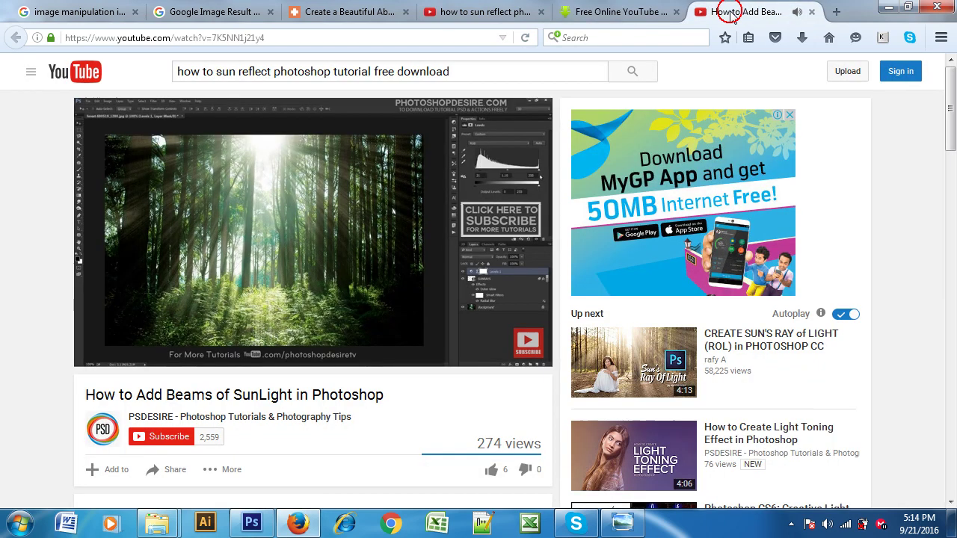
scroll(459, 364, "down", 5)
scroll(458, 363, "up", 5)
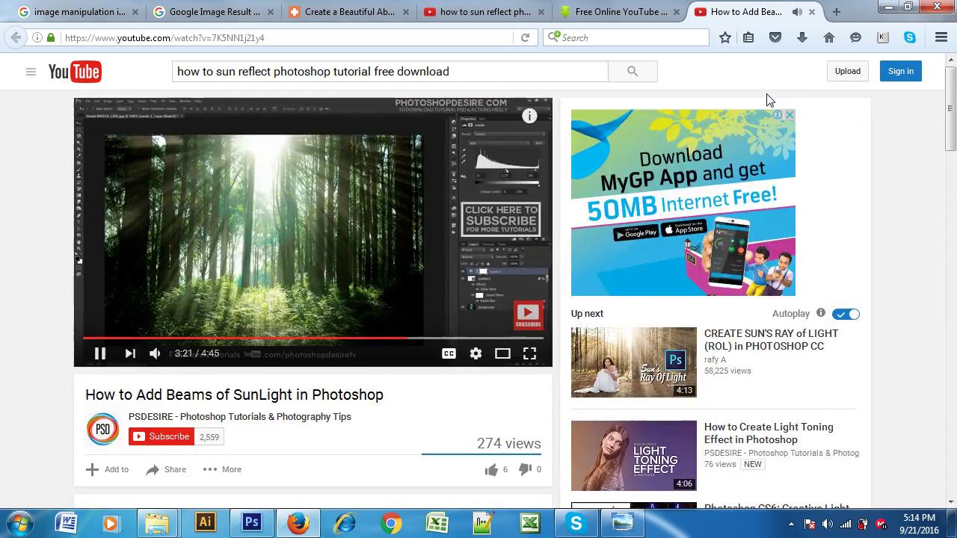
left_click(600, 12)
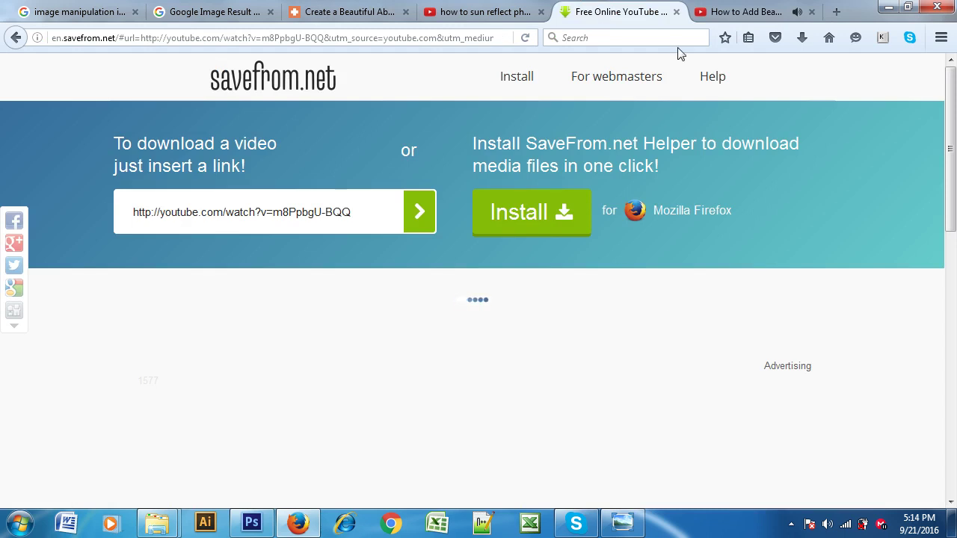
left_click(801, 39)
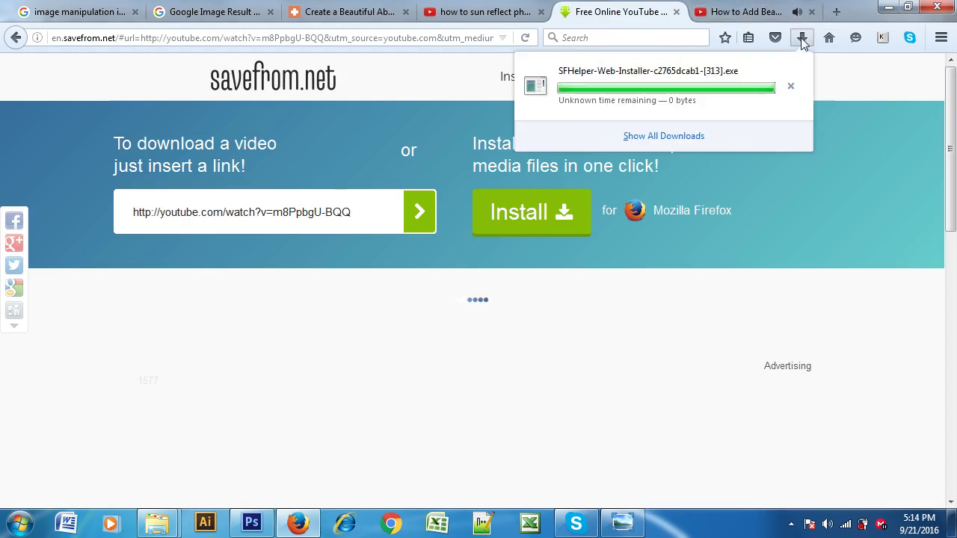
left_click(801, 39)
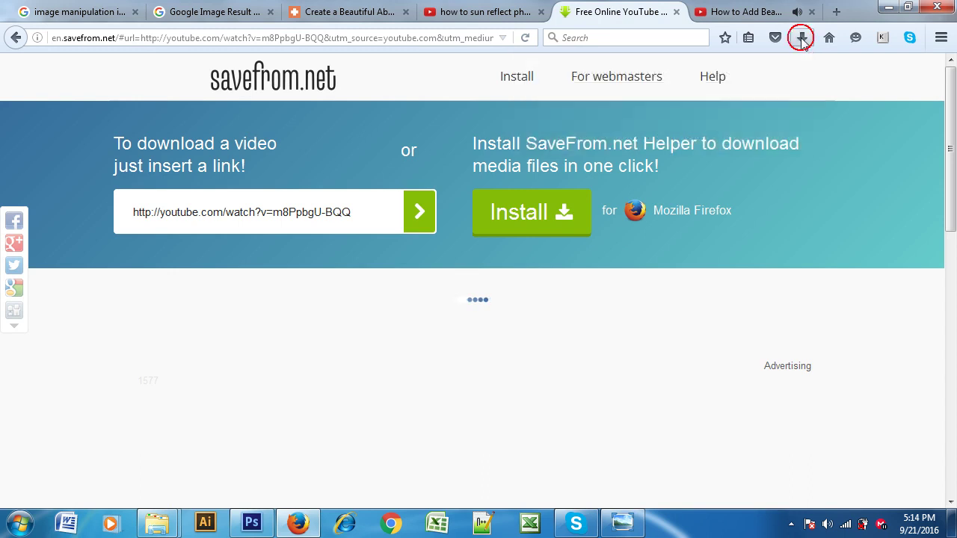
left_click(491, 10)
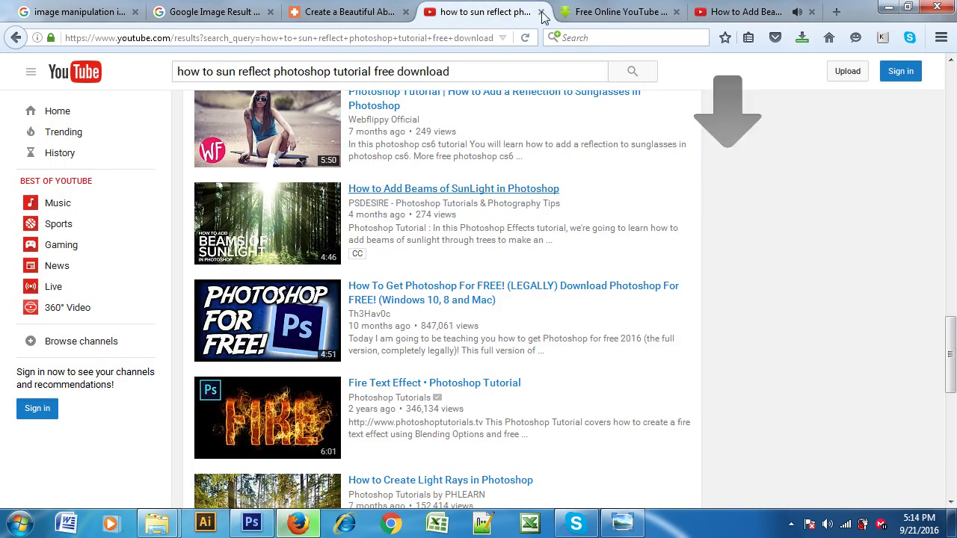
left_click(723, 9)
left_click(800, 37)
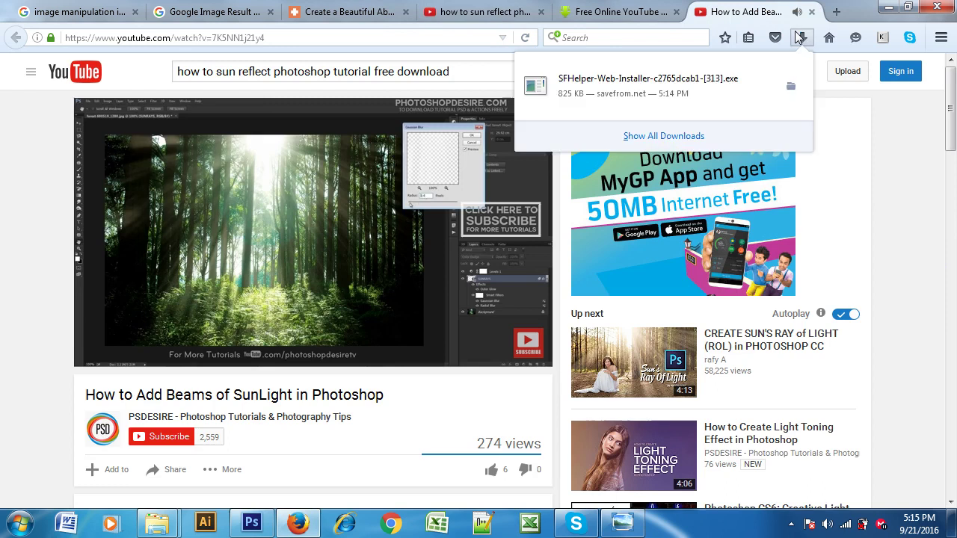
Step: Run SFHelper-Web-Installer from the Downloads folder, confirm the security warning, and close Explorer
left_click(789, 87)
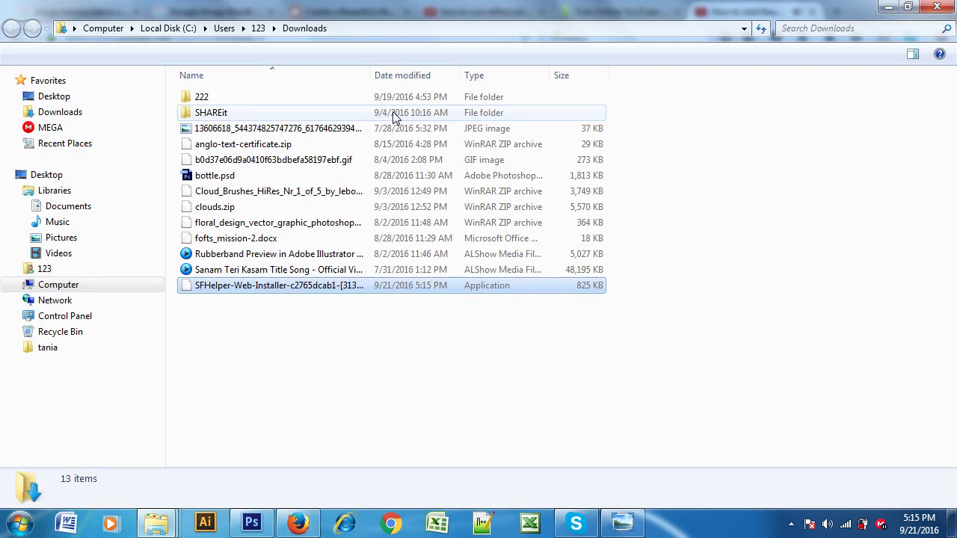
double_click(222, 290)
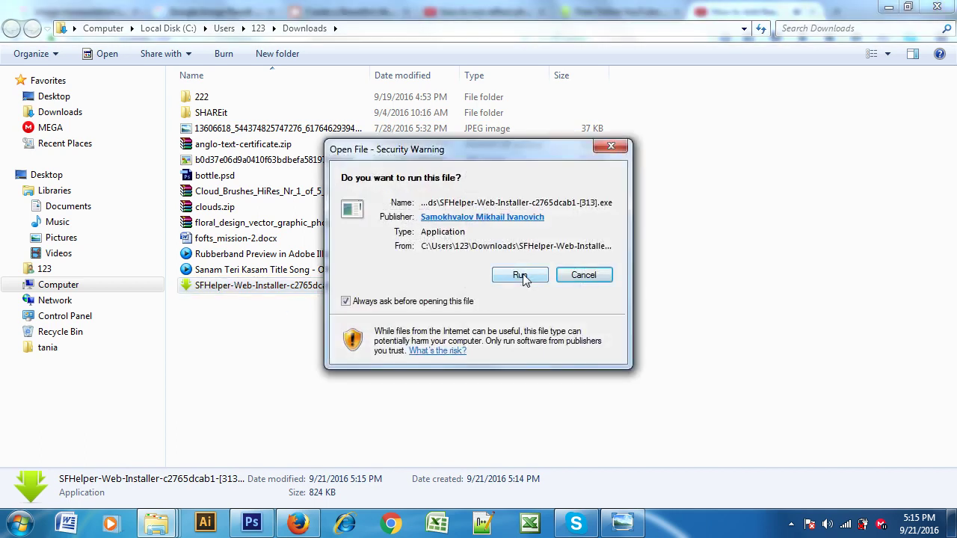
left_click(598, 275)
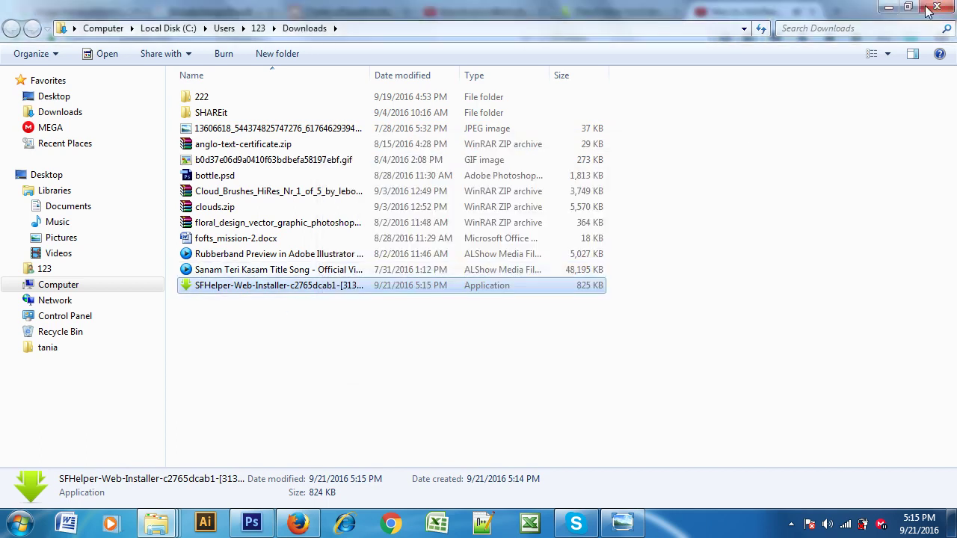
left_click(936, 7)
Step: Scroll the SaveFrom.net page and look through the video and YouTube search tabs
left_click(592, 11)
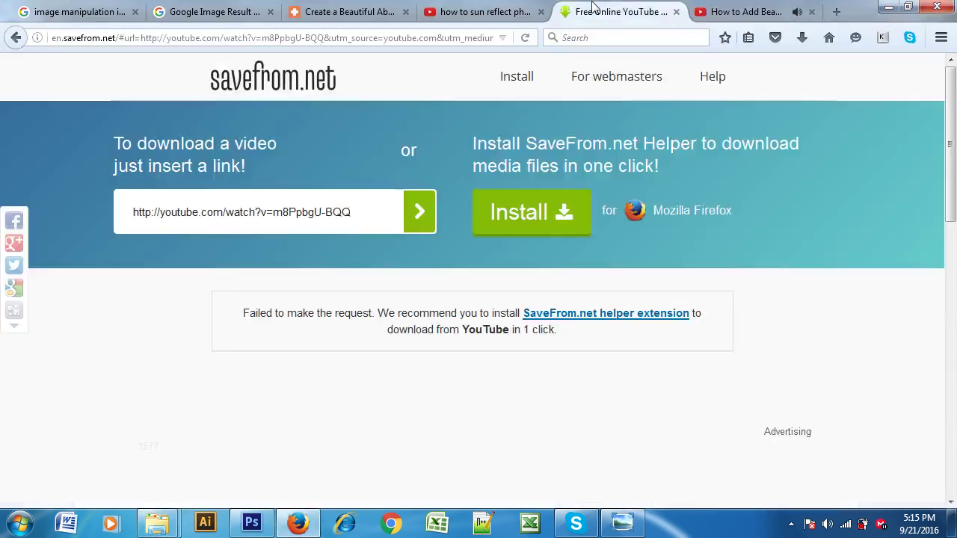
scroll(695, 421, "down", 5)
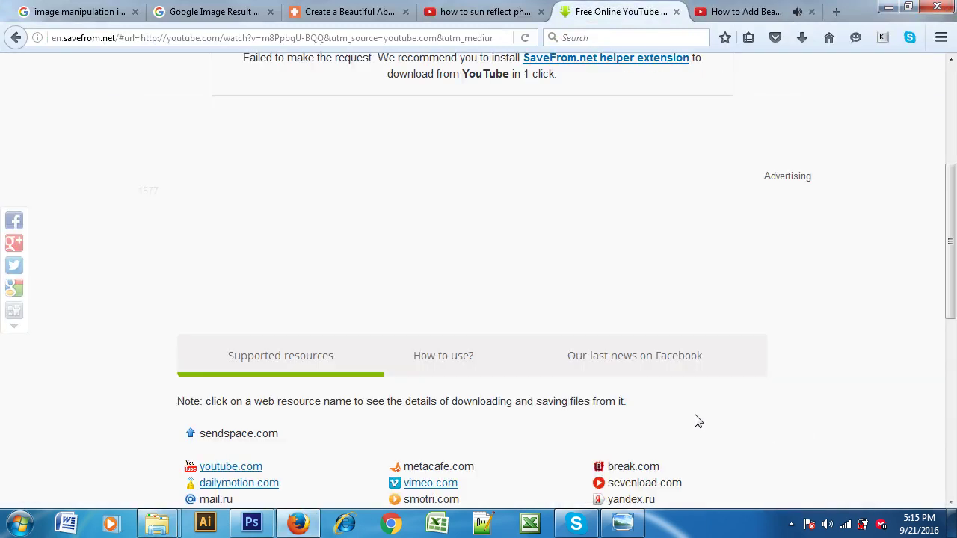
scroll(695, 420, "down", 6)
scroll(691, 417, "up", 7)
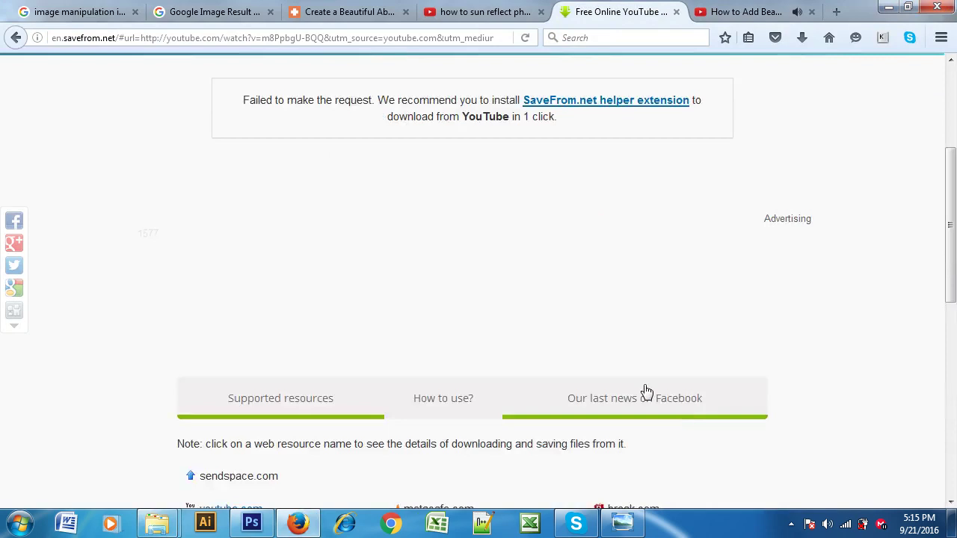
scroll(396, 335, "up", 5)
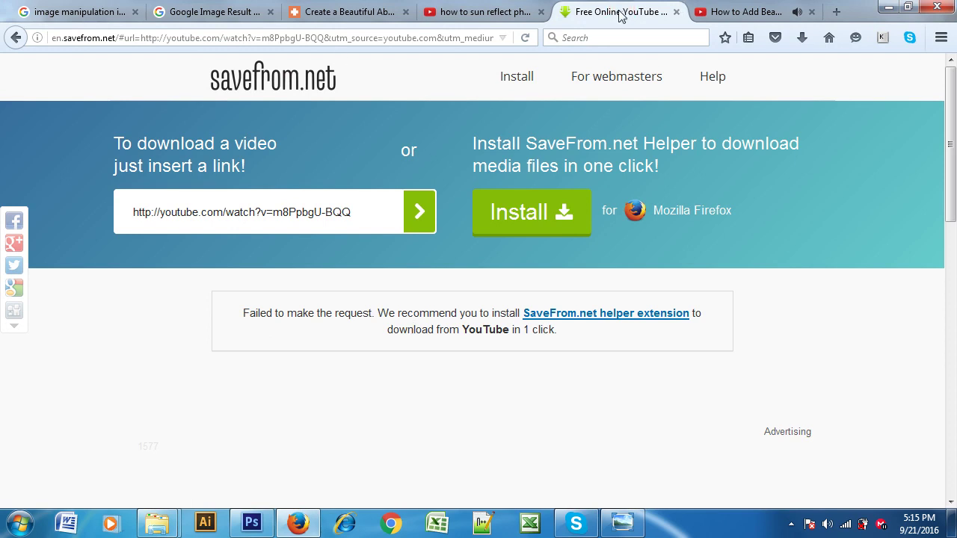
left_click(747, 11)
left_click(478, 11)
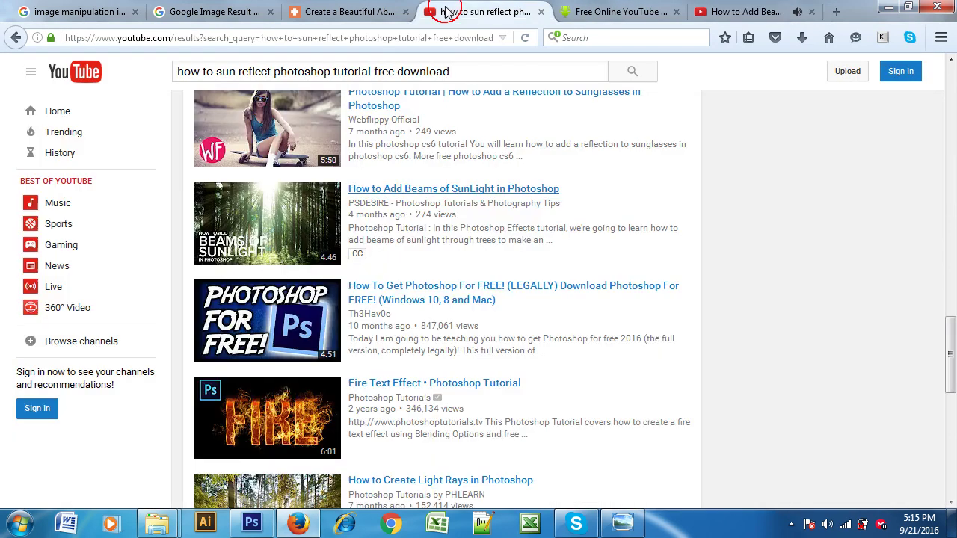
left_click(628, 15)
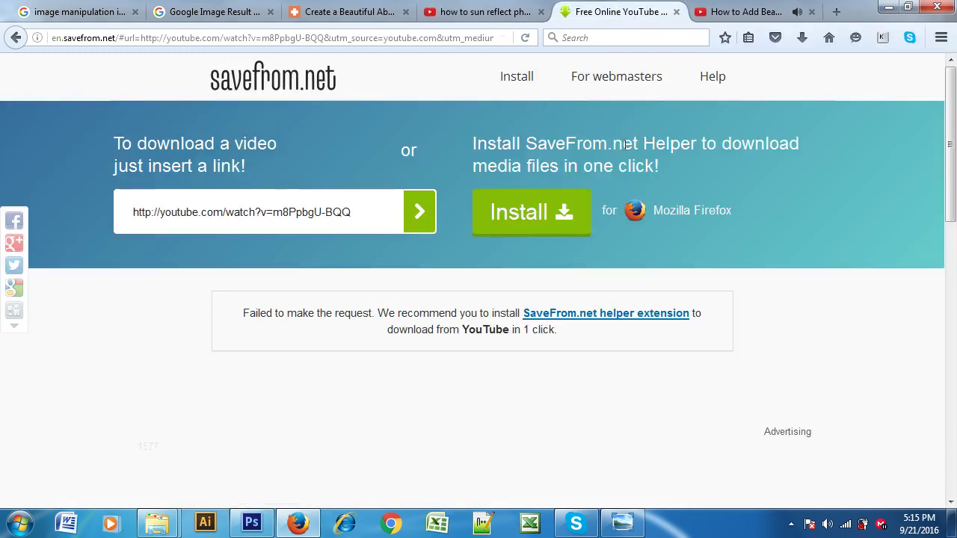
Step: Resubmit the inserted YouTube URL on SaveFrom.net, then return there after checking the video page
left_click(361, 214)
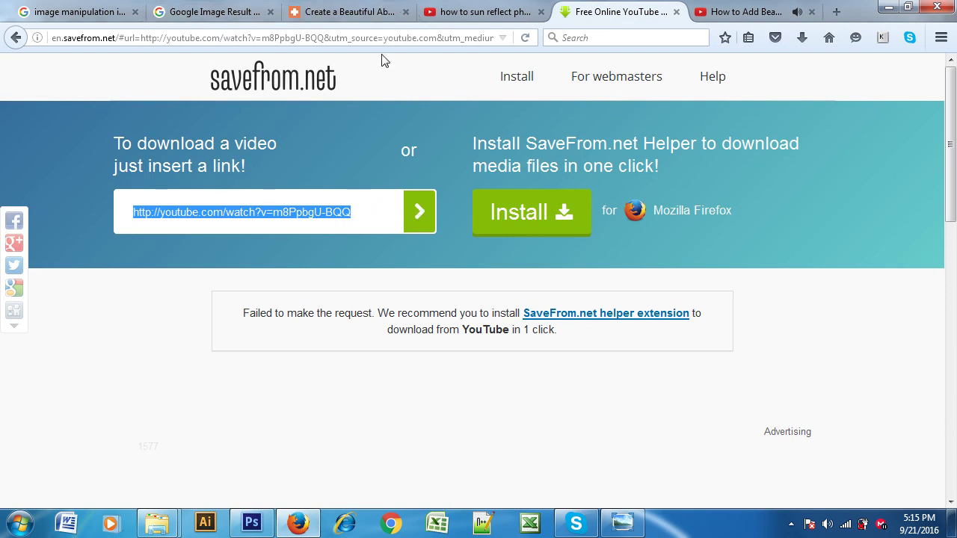
left_click(419, 208)
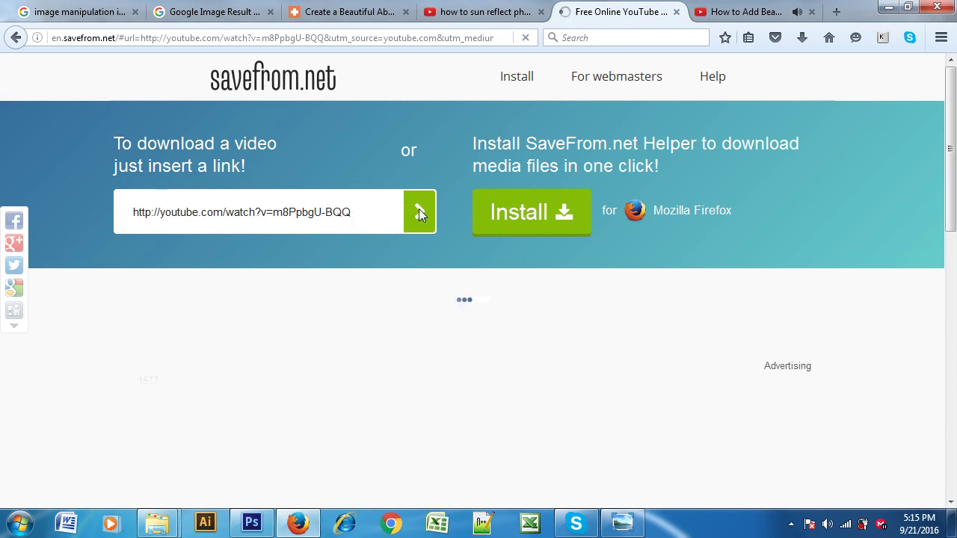
left_click(716, 12)
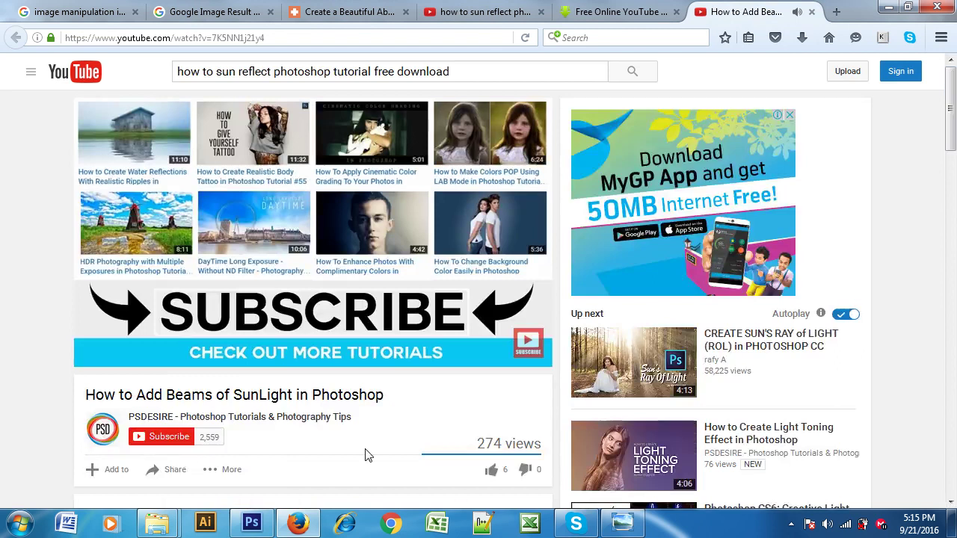
scroll(366, 455, "down", 2)
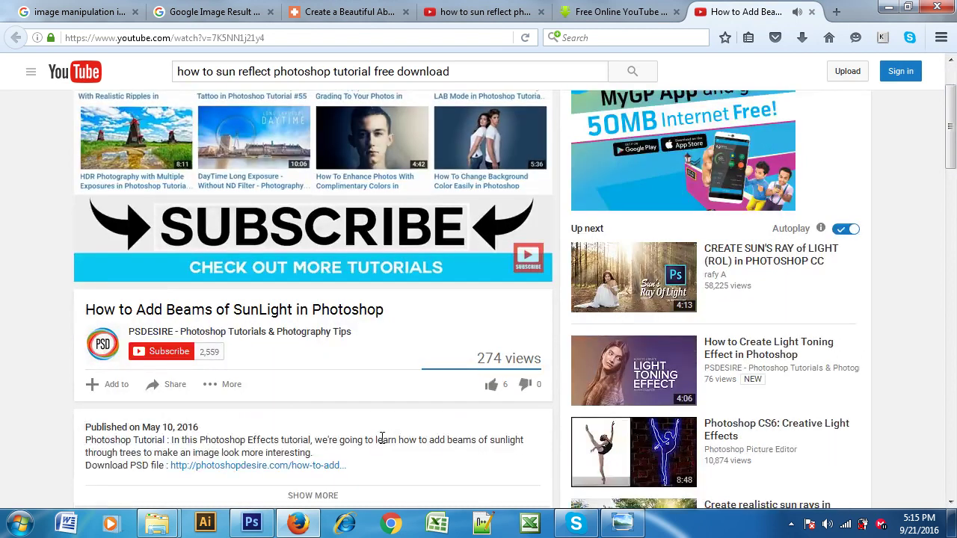
scroll(382, 439, "down", 5)
scroll(381, 439, "down", 1)
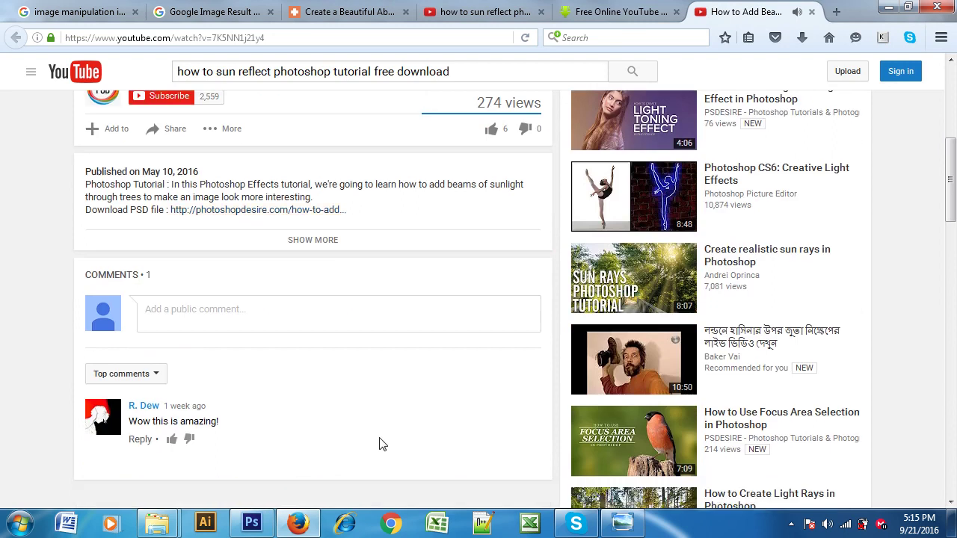
scroll(388, 393, "up", 8)
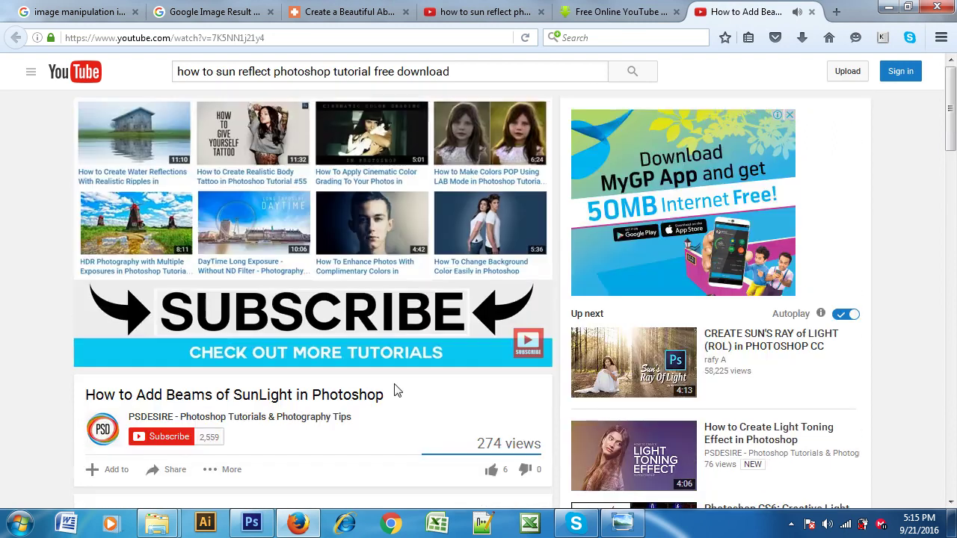
left_click(621, 11)
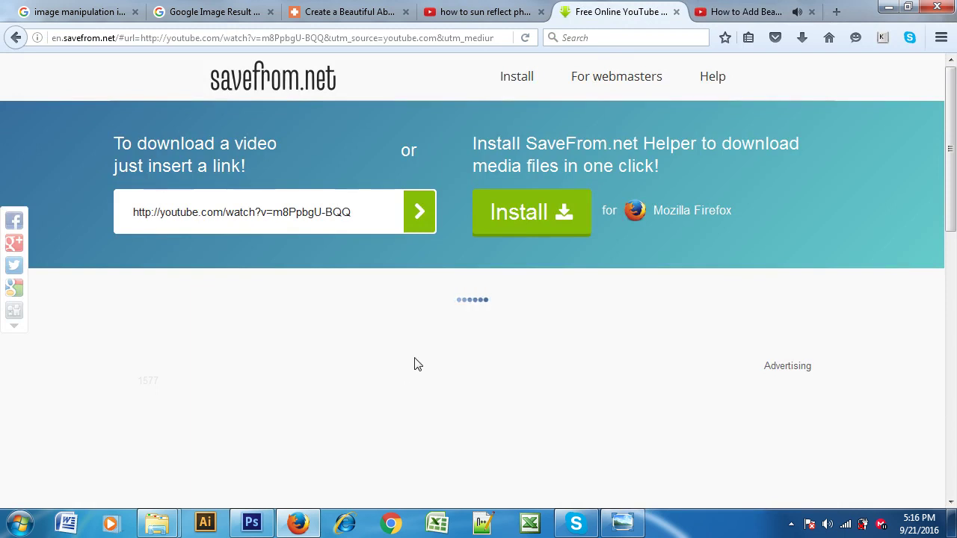
Step: Close the abstract portrait tutorial and Google Image Result tabs
left_click(333, 9)
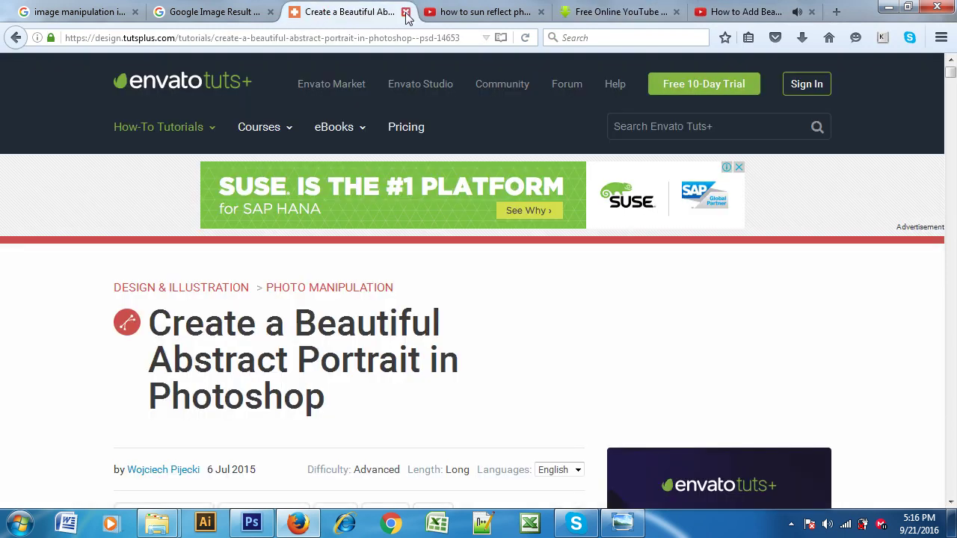
left_click(406, 13)
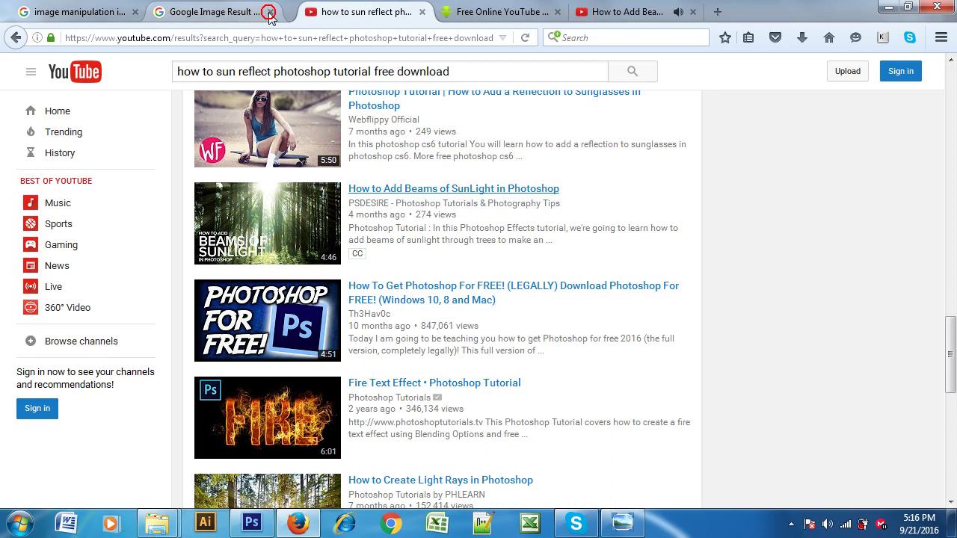
left_click(269, 13)
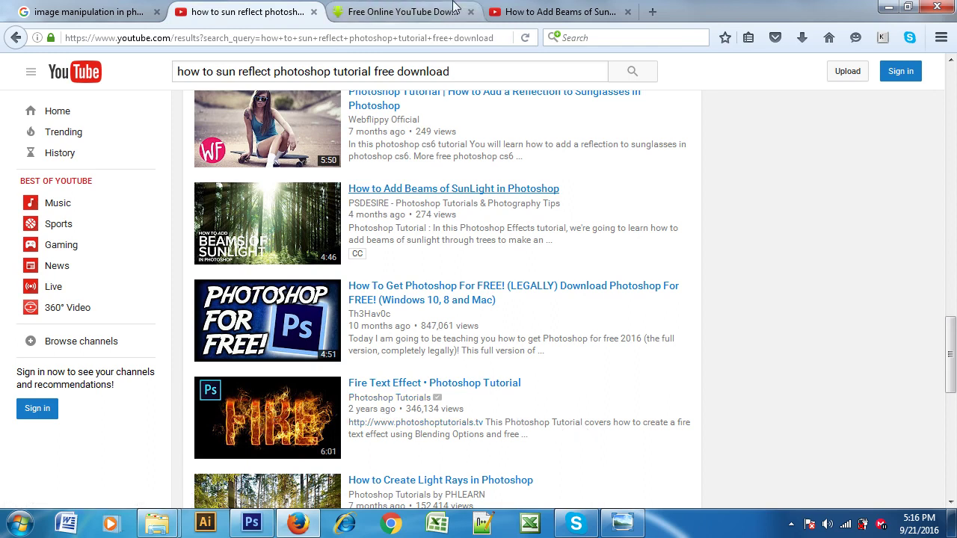
Step: Close the YouTube video, SaveFrom.net and search-results tabs, leaving a blank New Tab
left_click(538, 15)
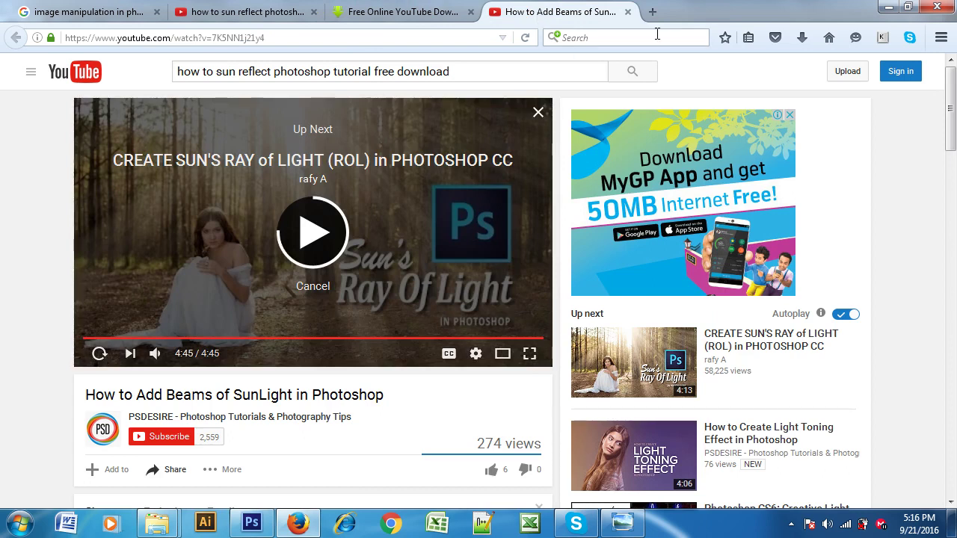
scroll(595, 219, "down", 5)
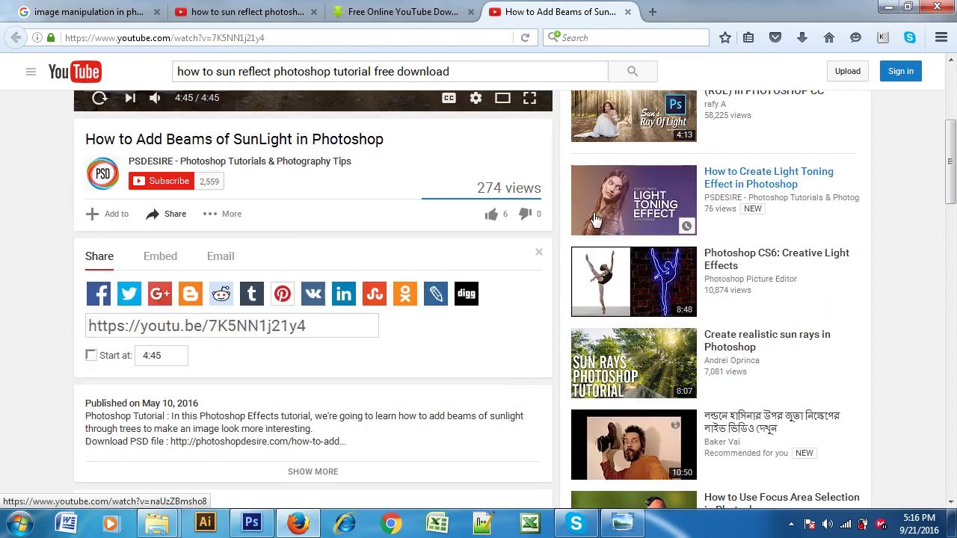
scroll(596, 219, "up", 5)
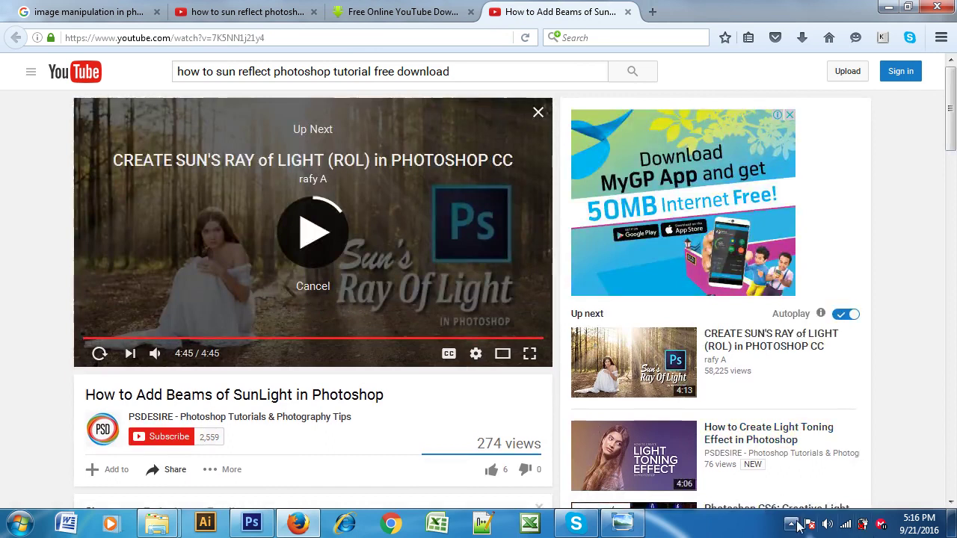
left_click(793, 523)
left_click(792, 525)
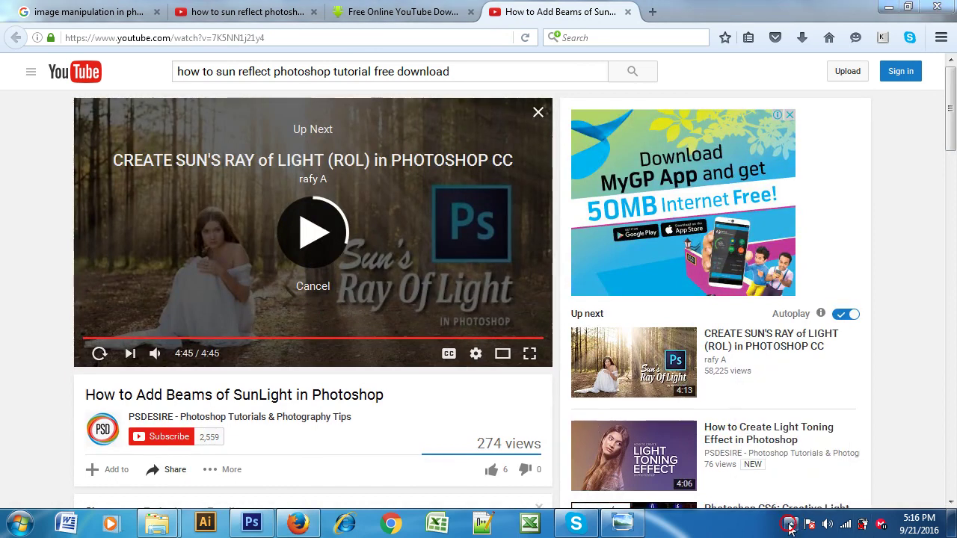
left_click(628, 12)
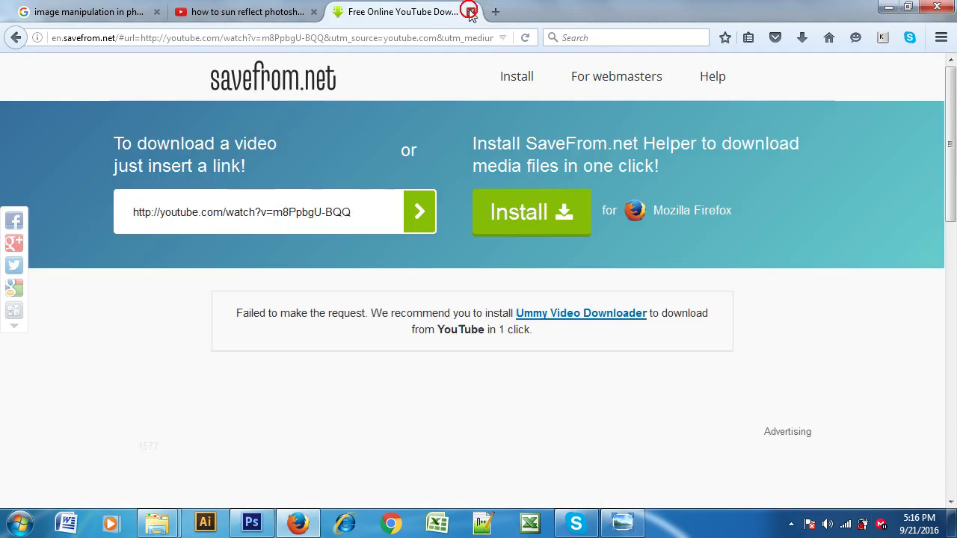
left_click(471, 12)
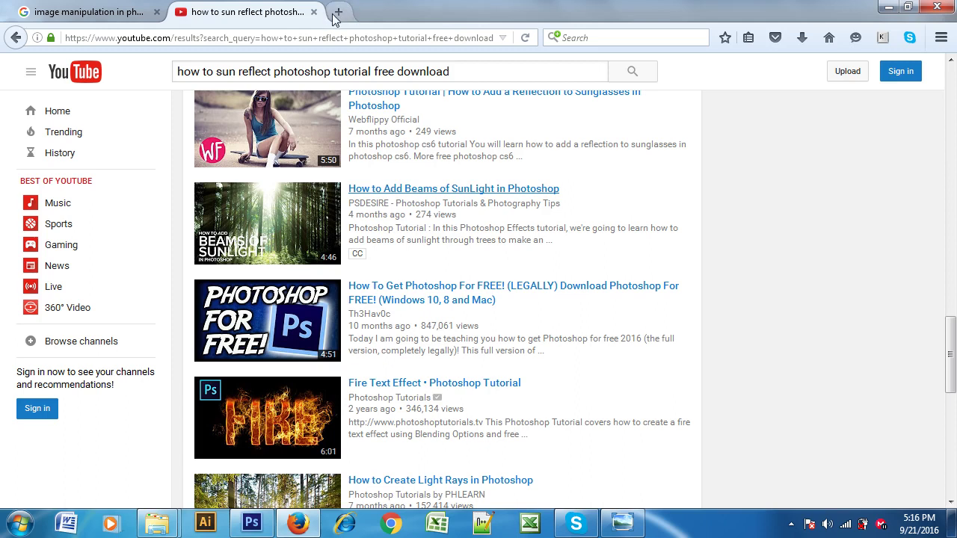
left_click(337, 13)
left_click(313, 12)
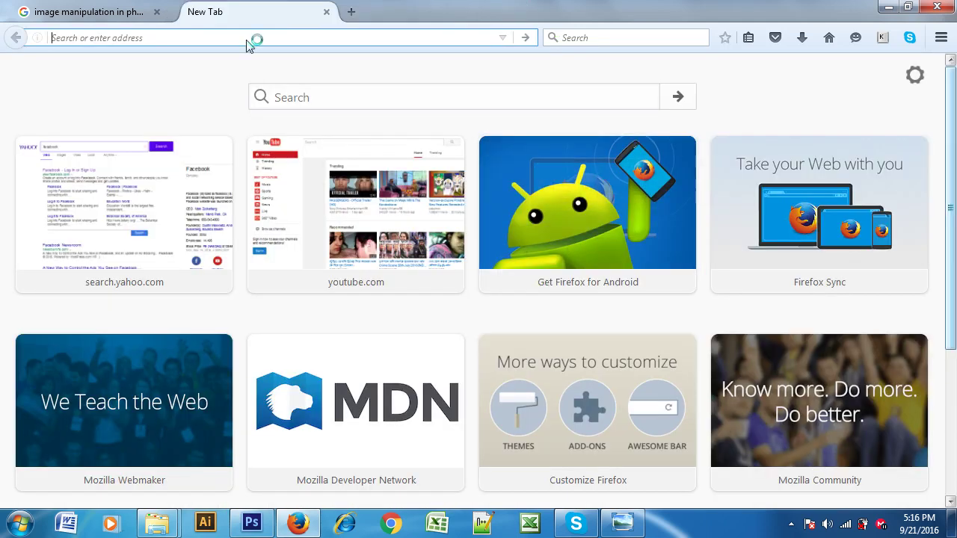
Step: Close the Google Images tab and open Add-ons from the Firefox main menu
left_click(156, 12)
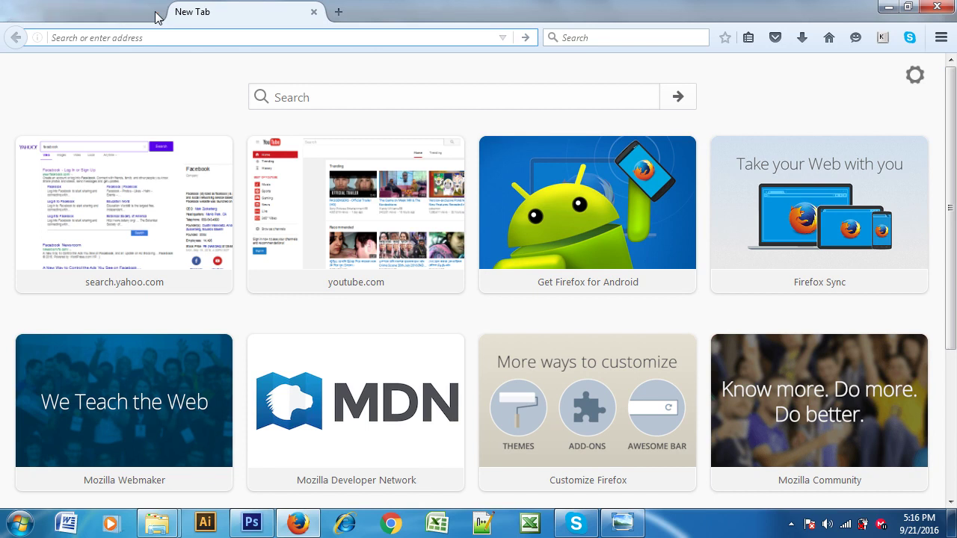
left_click(941, 38)
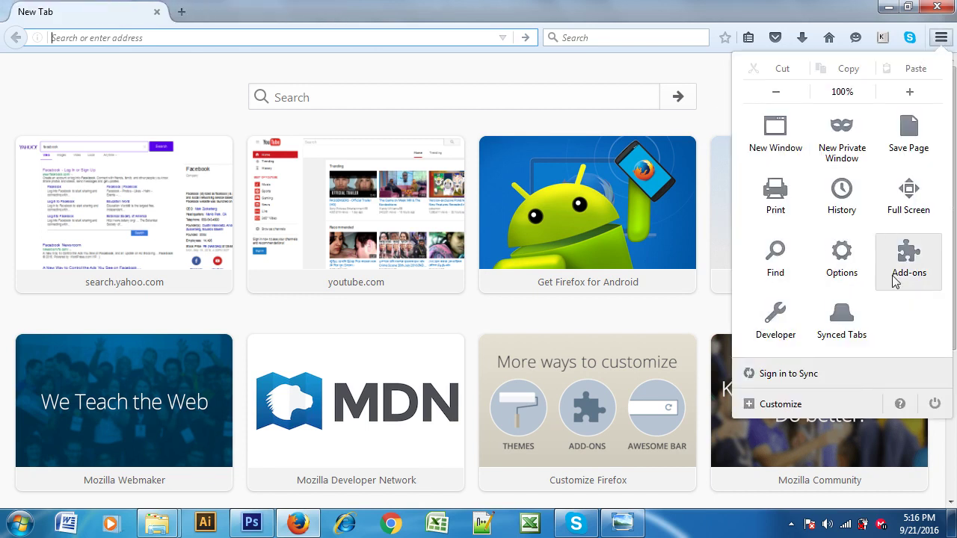
left_click(896, 276)
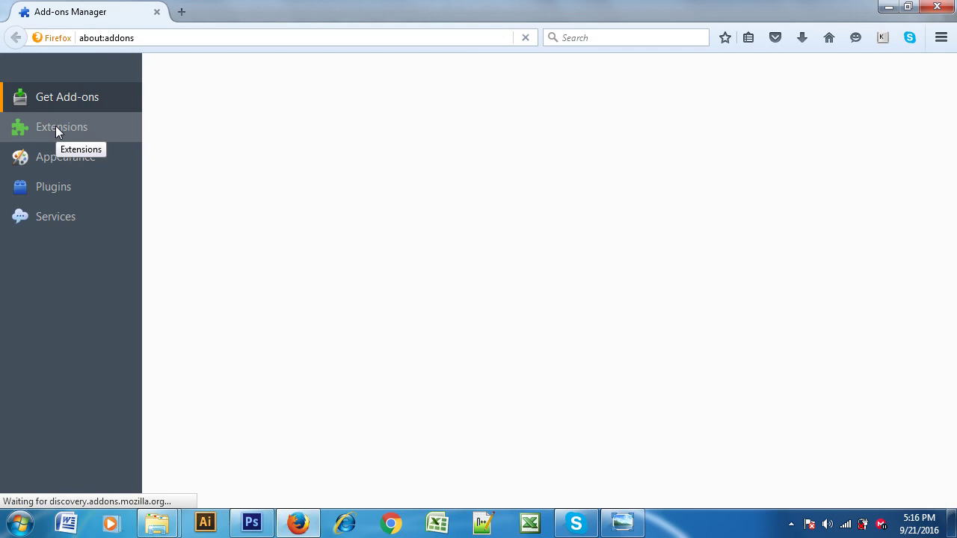
Step: Under Extensions, search all add-ons for 'youtube video downloader'
left_click(55, 125)
left_click(788, 80)
type("youtu")
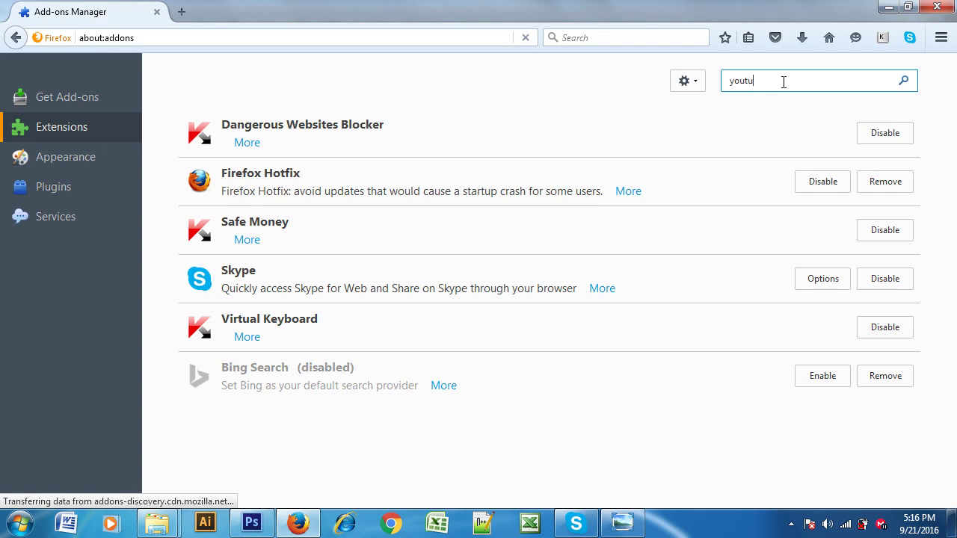
type("be")
type(" video downloader")
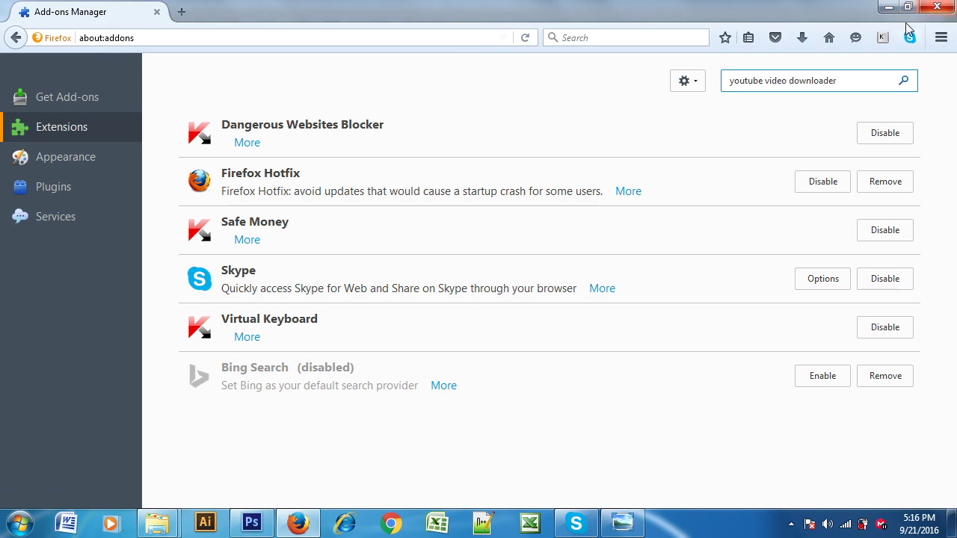
left_click(904, 82)
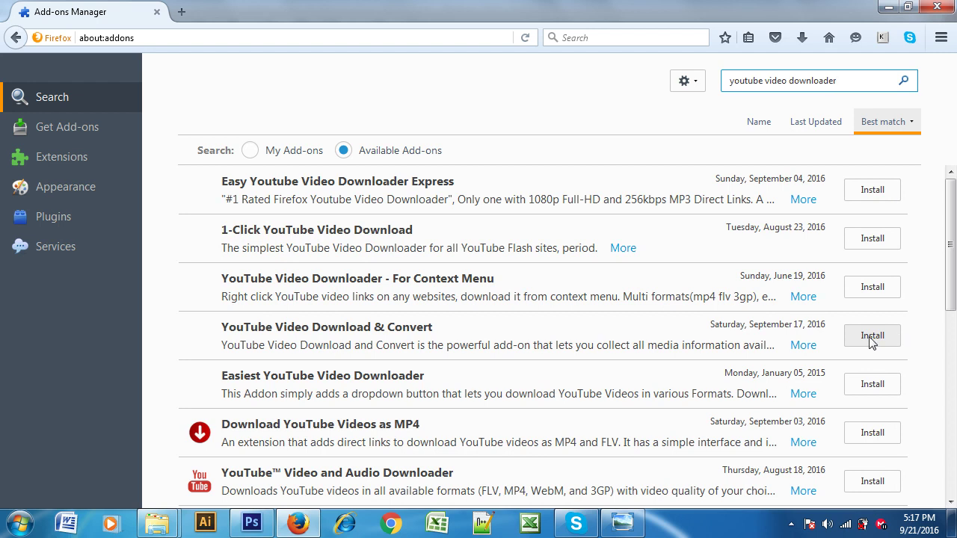
Step: Install 1-Click YouTube Video Download, Download YouTube Videos as MP4 and Flash Video Downloader add-ons
scroll(954, 273, "down", 1)
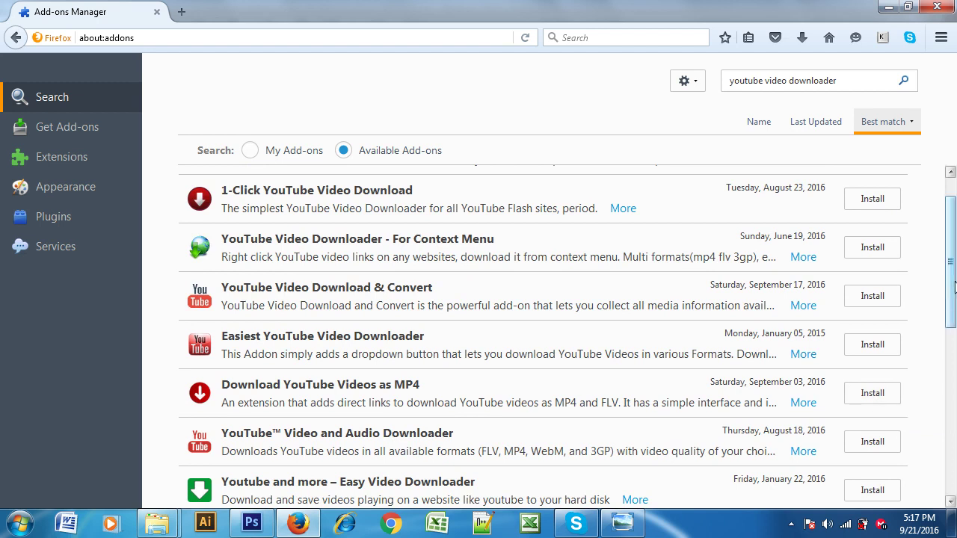
scroll(924, 242, "up", 1)
left_click(872, 239)
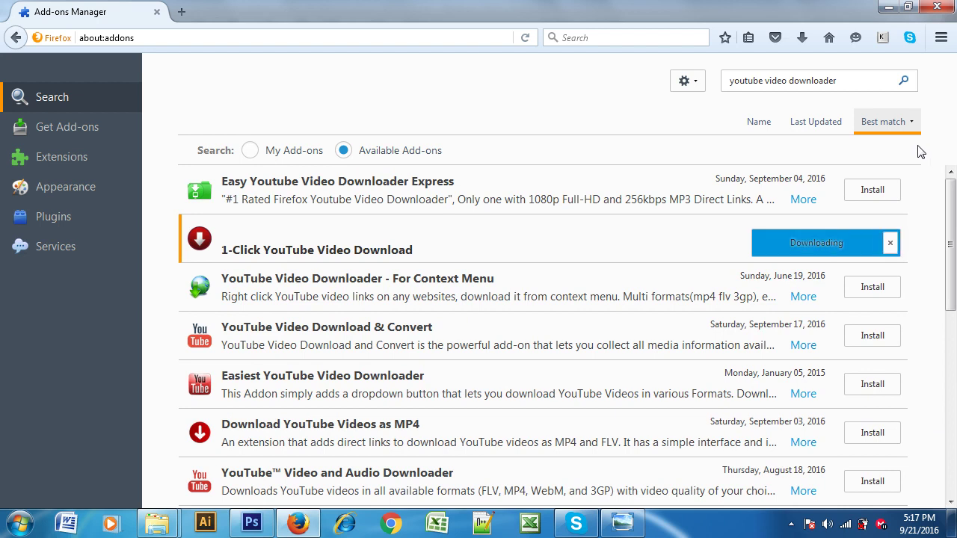
scroll(943, 191, "down", 2)
scroll(943, 190, "down", 1)
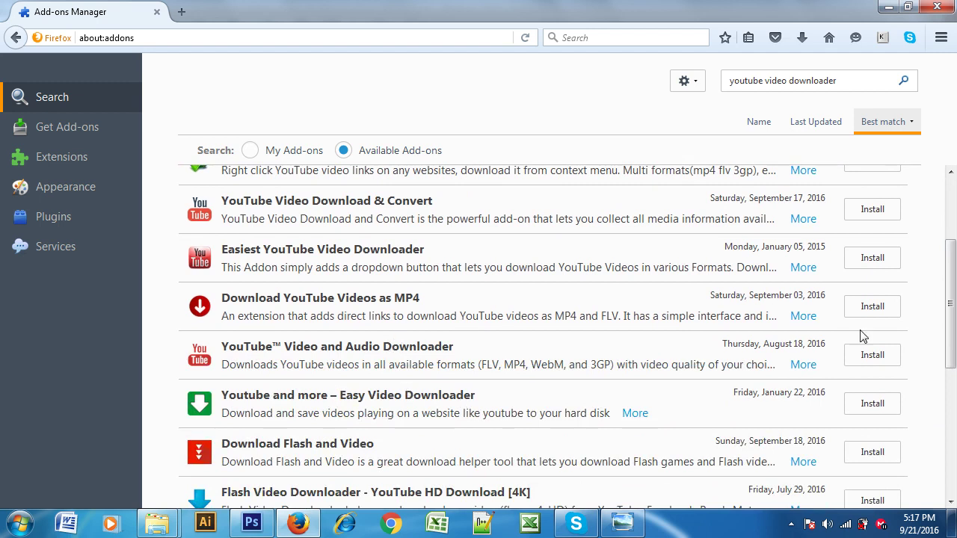
left_click(872, 306)
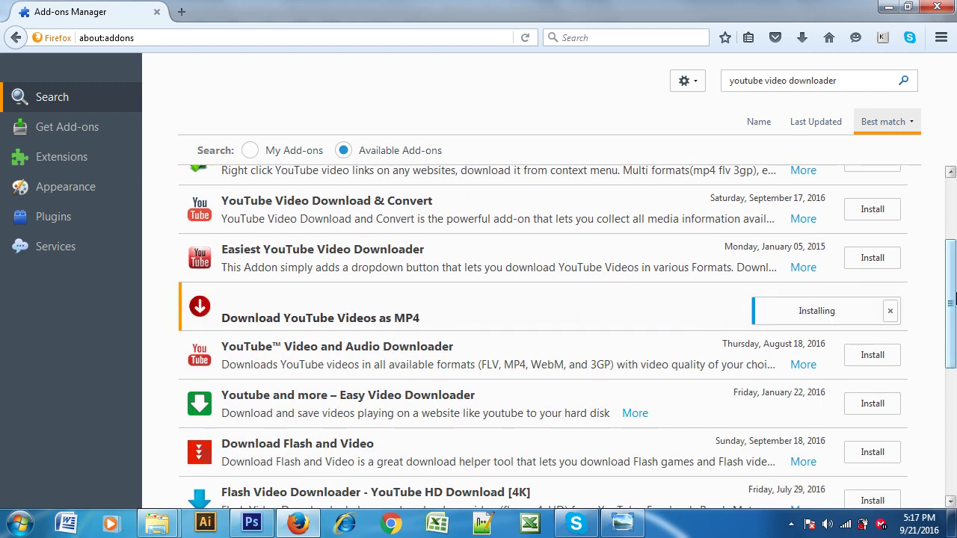
left_click_drag(954, 258, 946, 335)
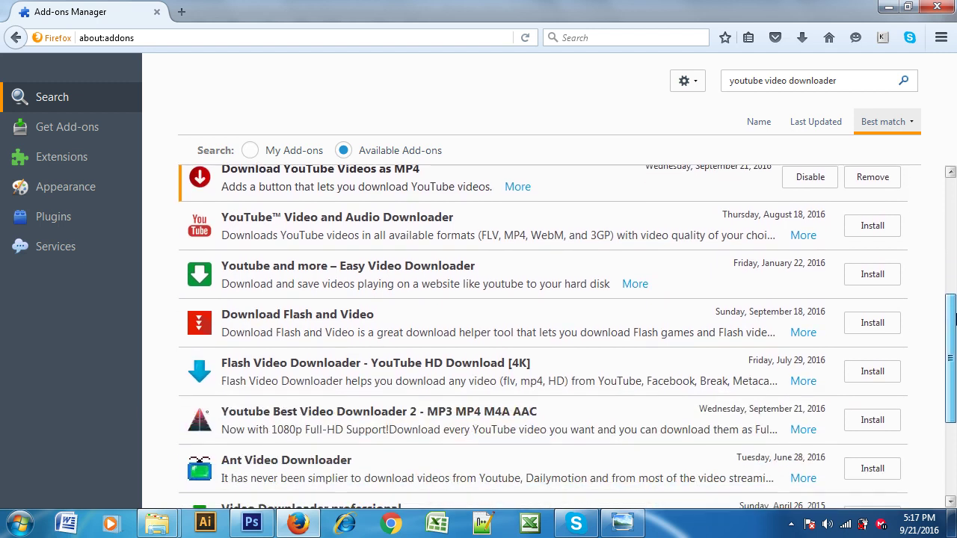
left_click(870, 356)
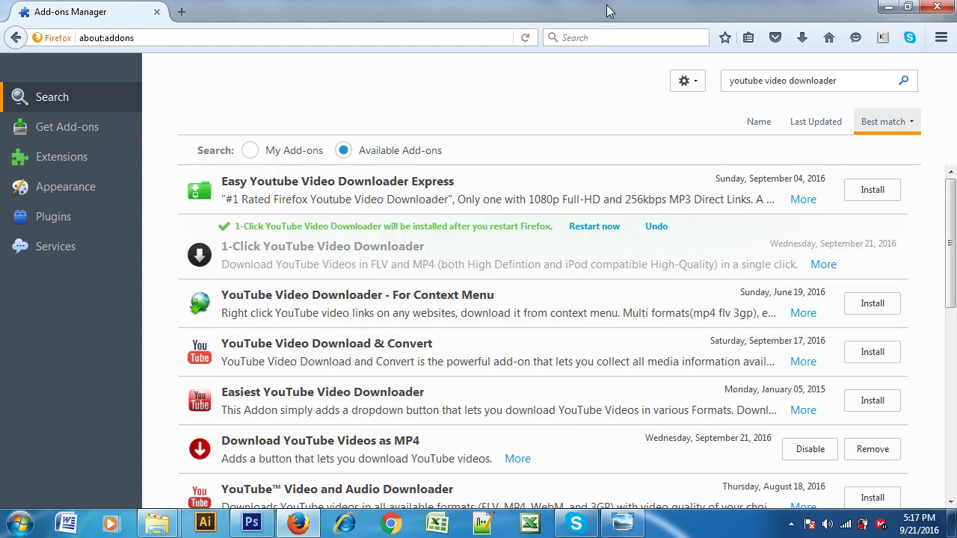
left_click(179, 11)
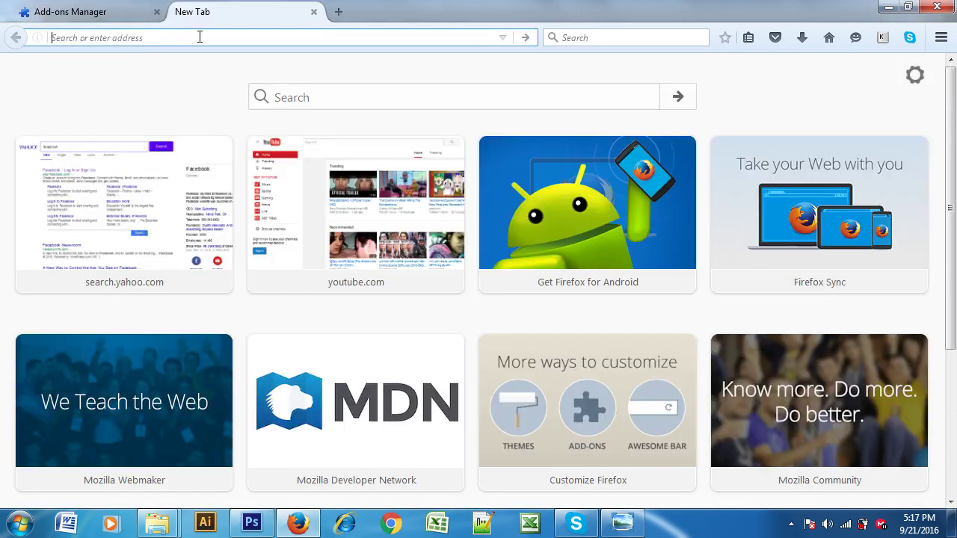
Step: Load filehippo in the new tab and switch the Add-ons Manager tab to YouTube's home page
type("fi")
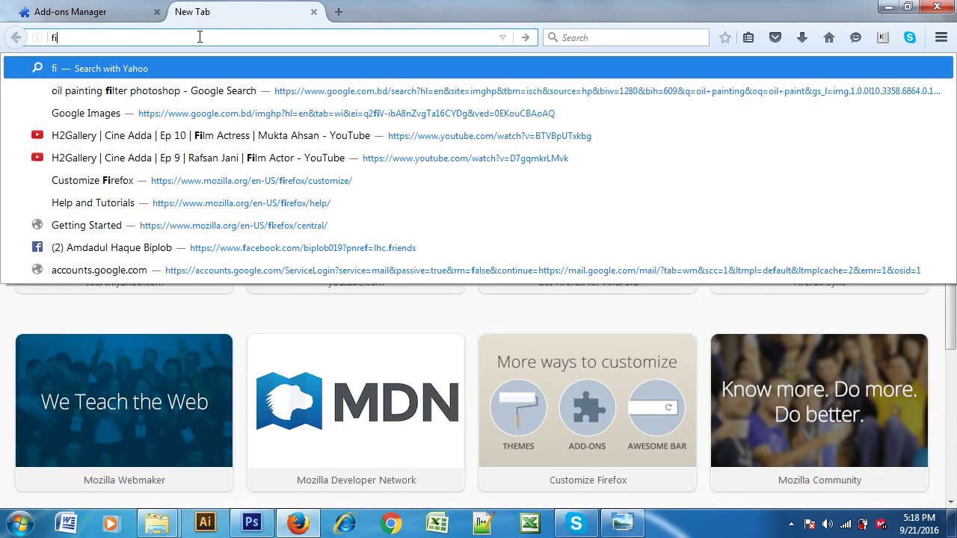
type("lehippo")
key("ctrl+Return")
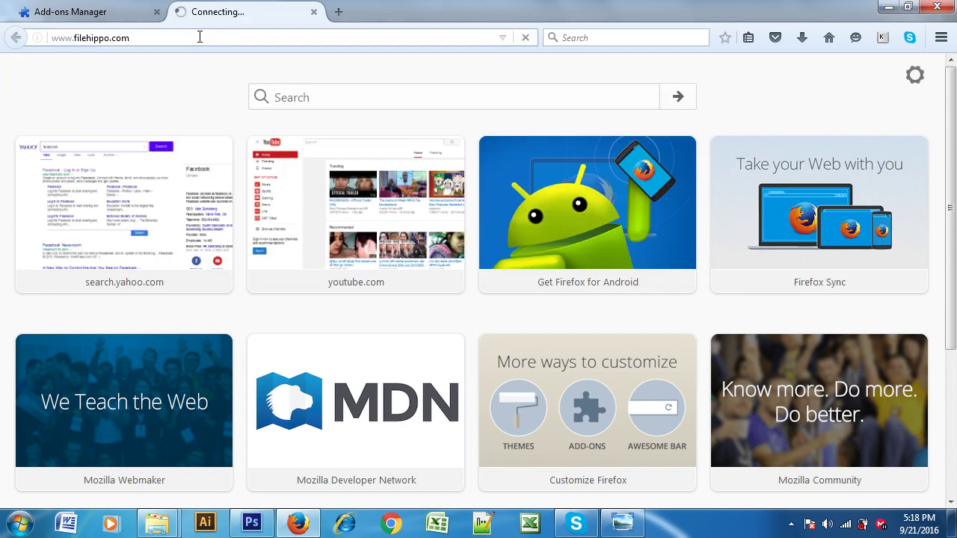
left_click(81, 12)
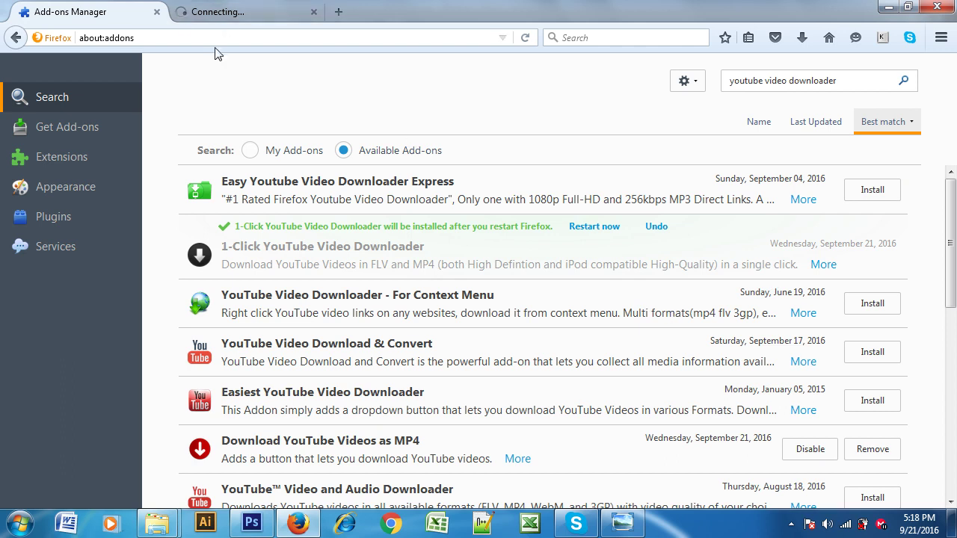
left_click(502, 37)
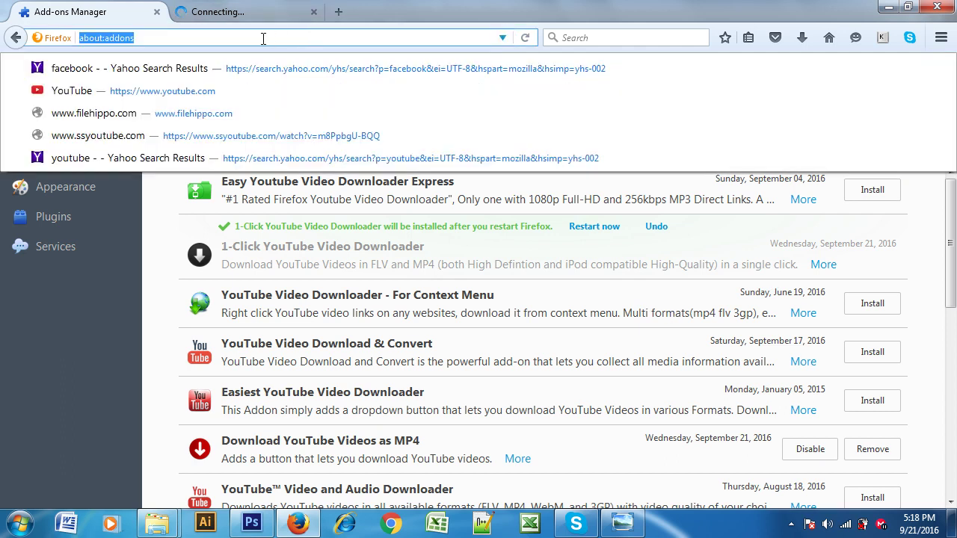
left_click(127, 90)
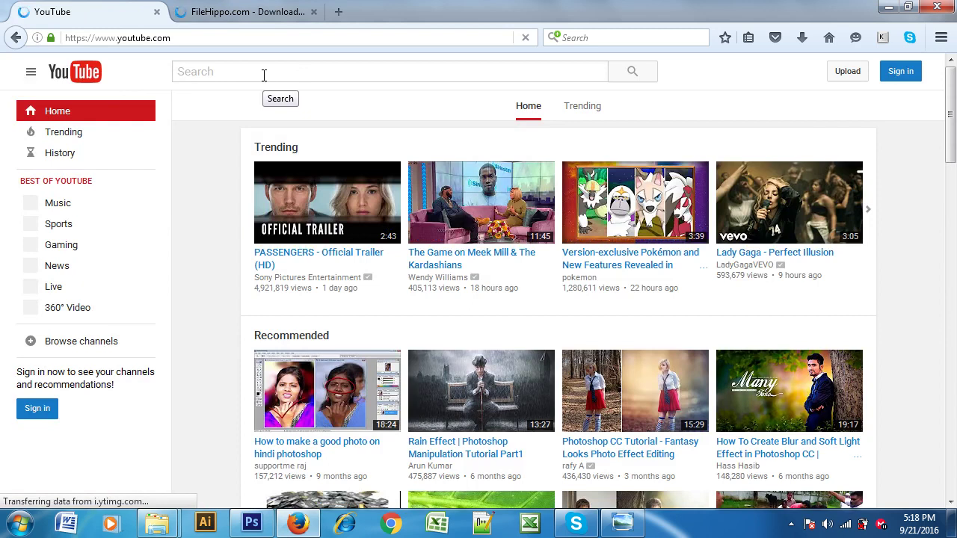
Step: Search YouTube for 'sun reflection tutorial for ph'
left_click(263, 75)
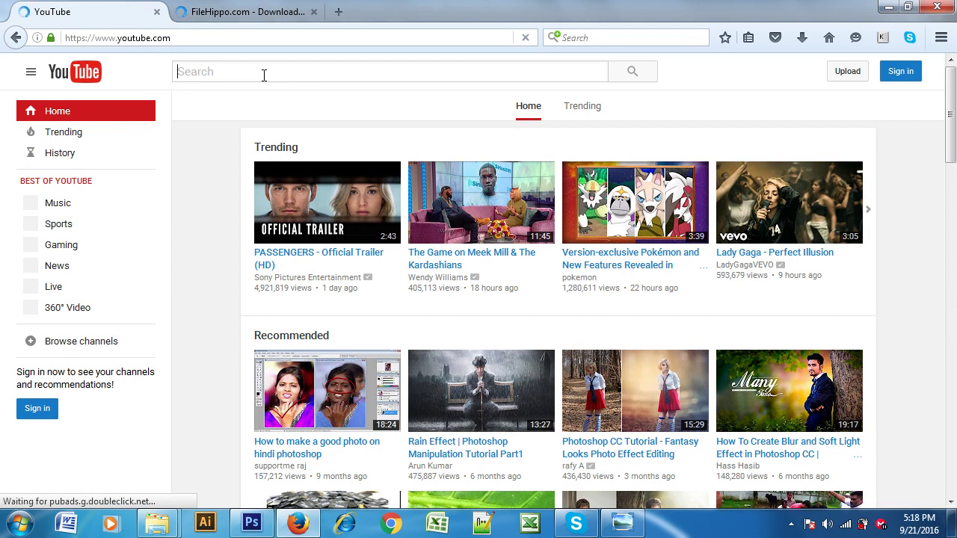
type("ho")
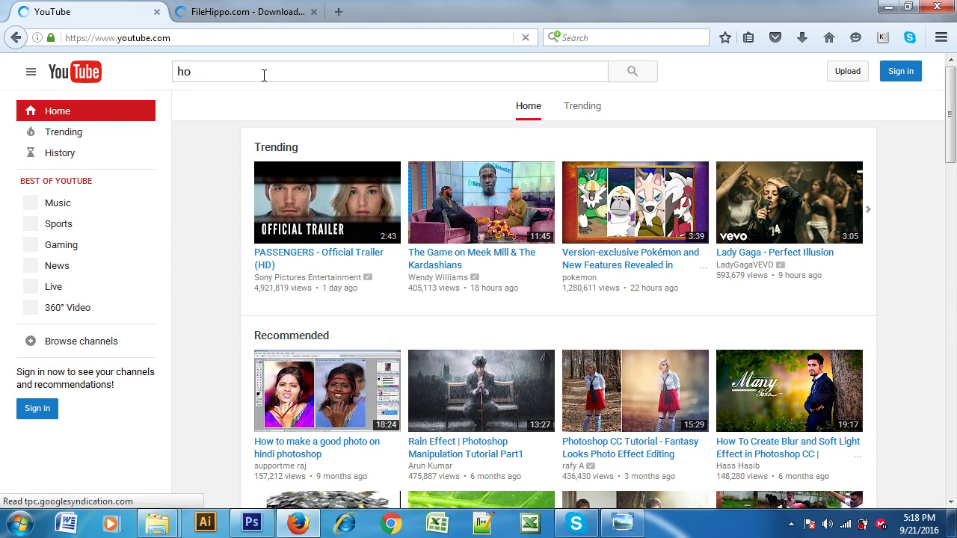
key("BackSpace")
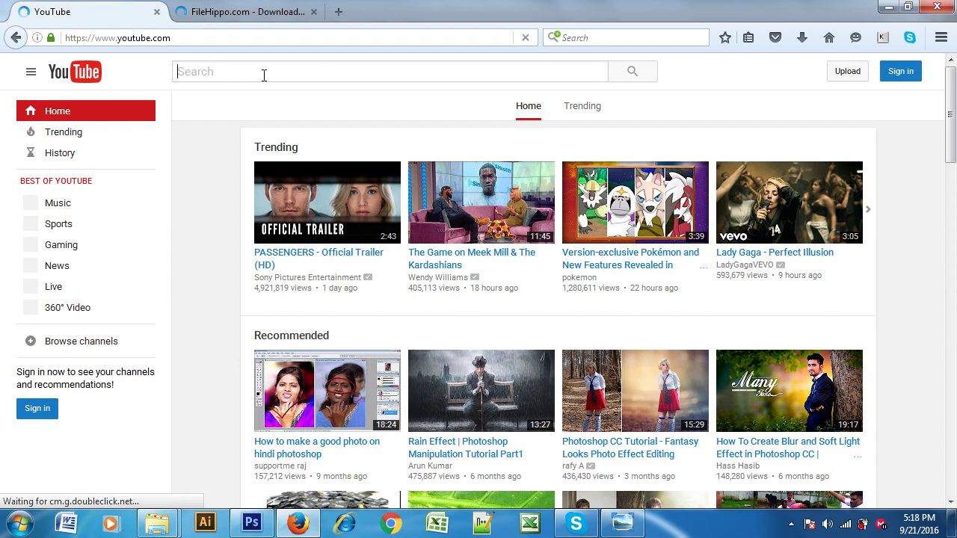
type("sun")
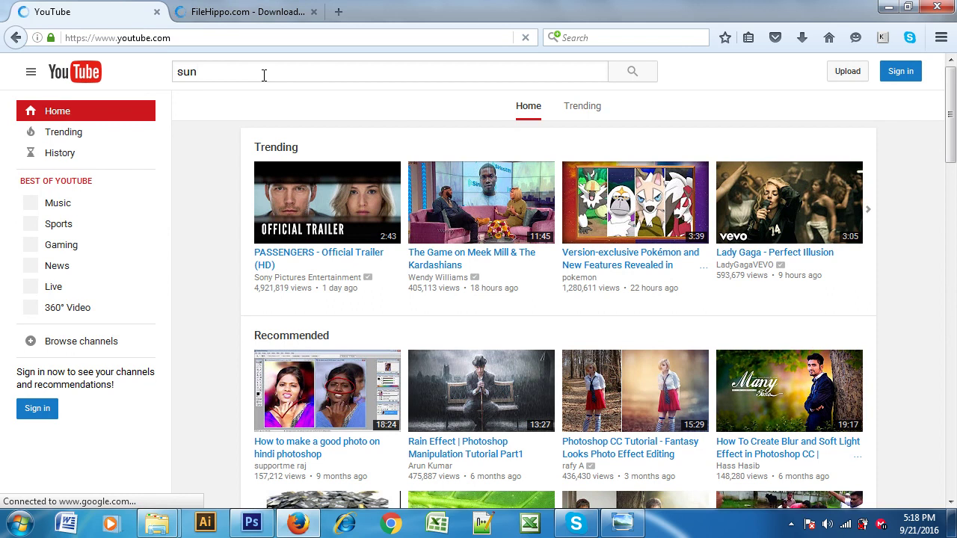
type("eflection t")
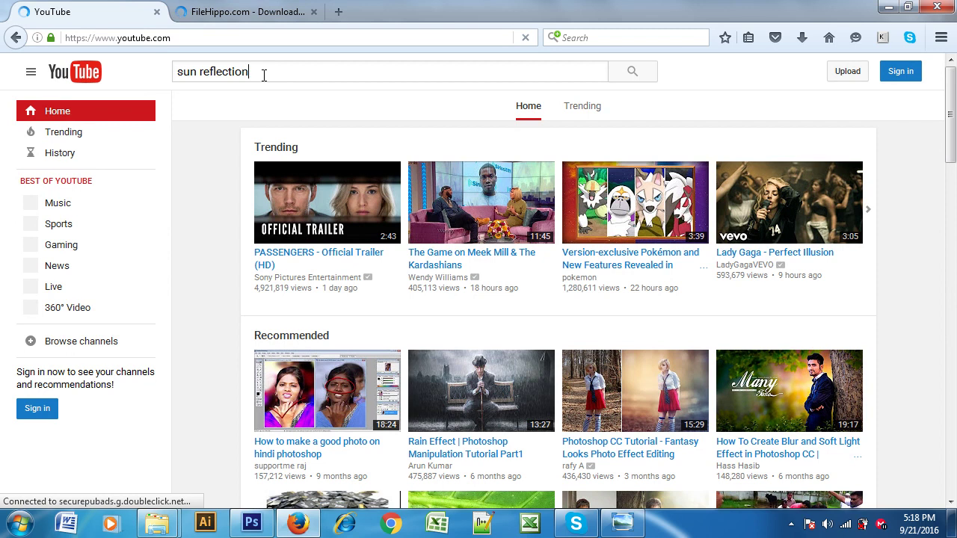
type("u")
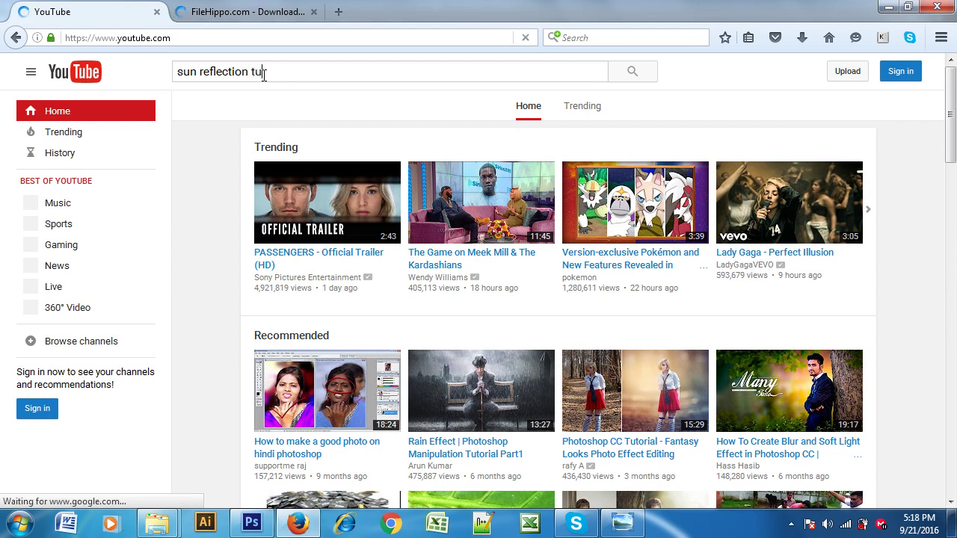
type("torial")
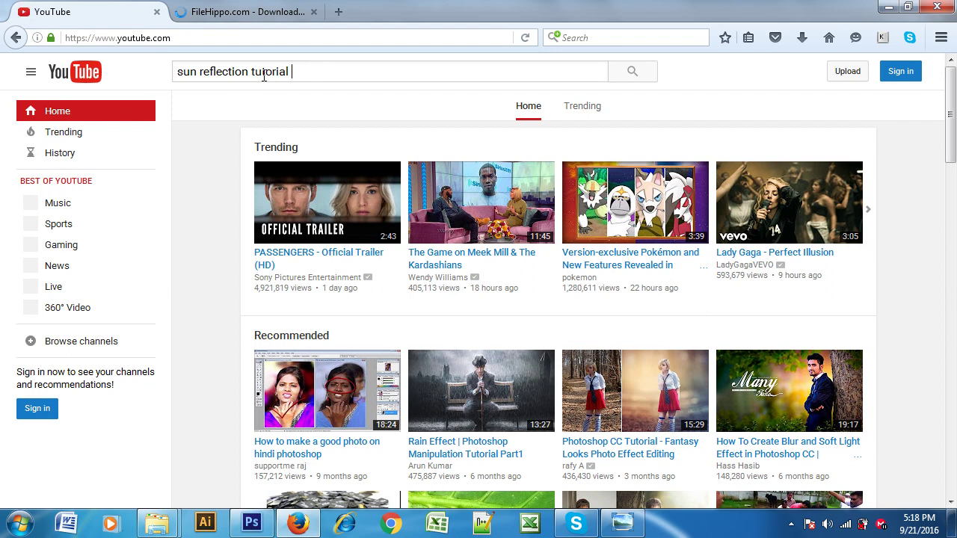
type(" for")
type(" ph")
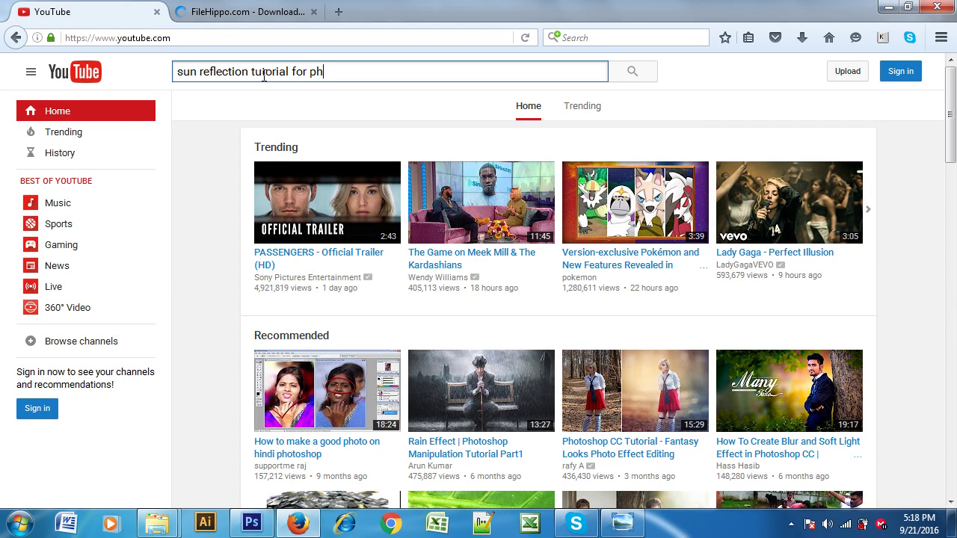
key("Return")
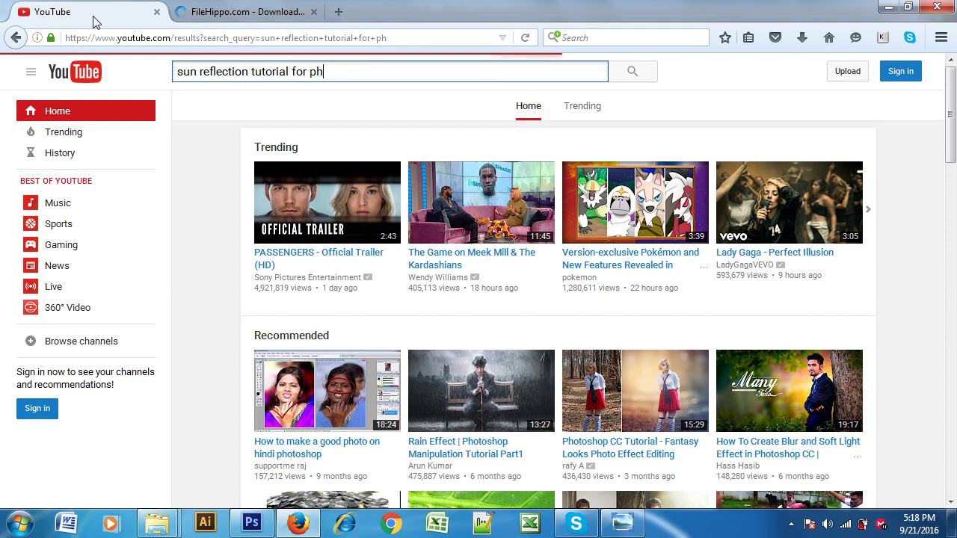
left_click(637, 72)
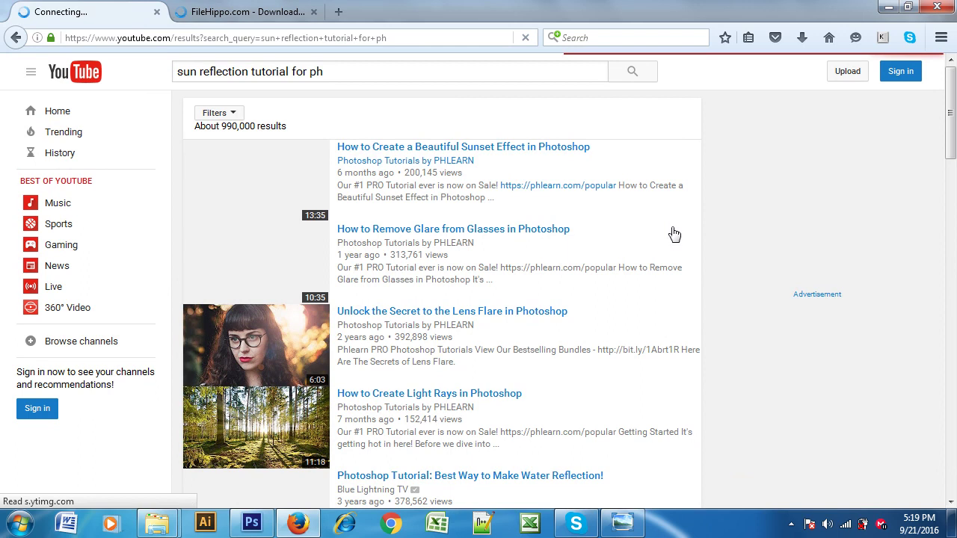
Step: Open PHLEARN's 'Create Beams Of Light From Nothing In Photoshop' result in a new tab and switch to it
scroll(671, 237, "down", 6)
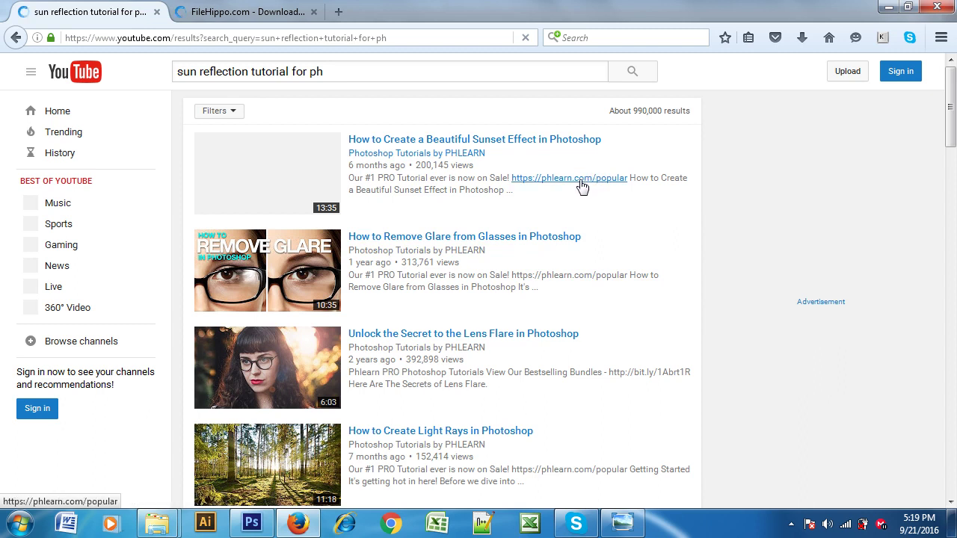
scroll(572, 205, "down", 5)
scroll(566, 266, "down", 3)
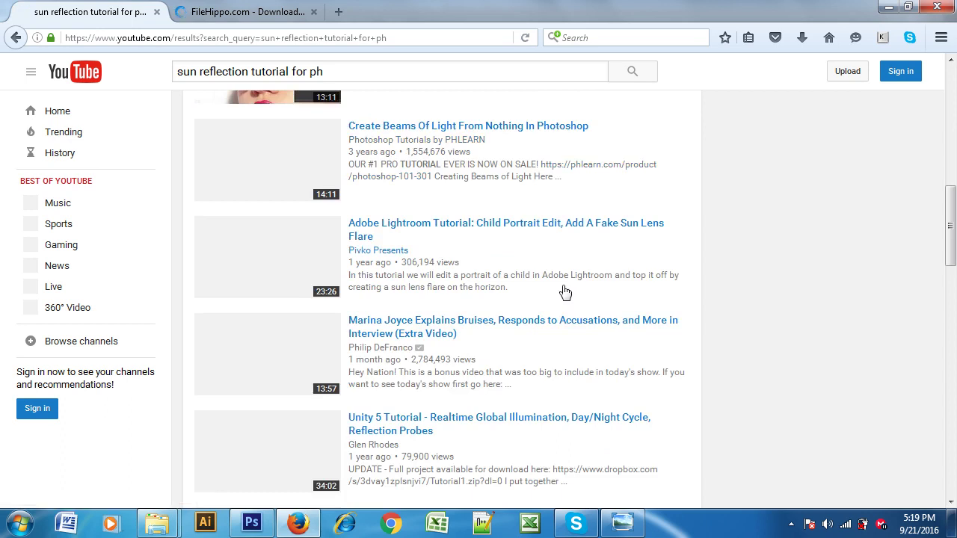
scroll(558, 287, "down", 1)
scroll(558, 286, "down", 3)
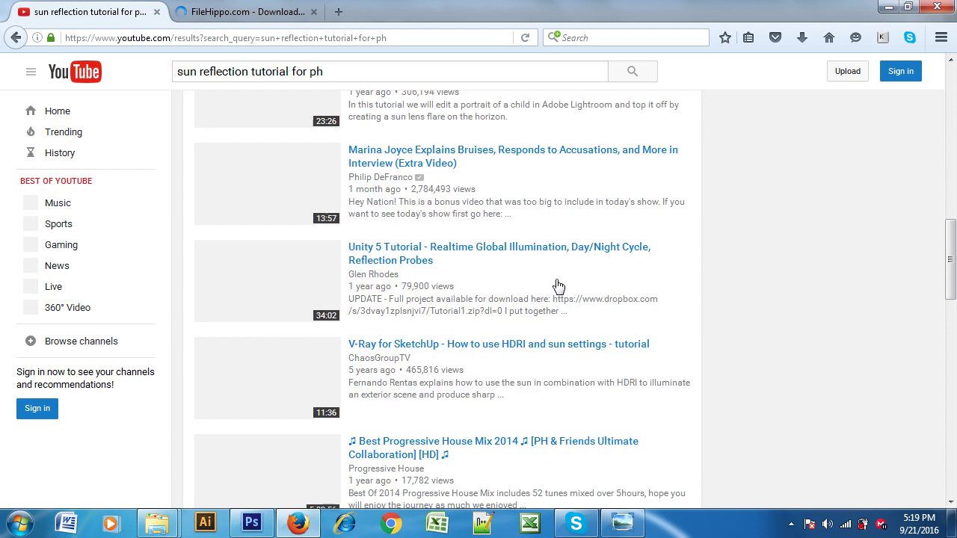
scroll(556, 293, "up", 10)
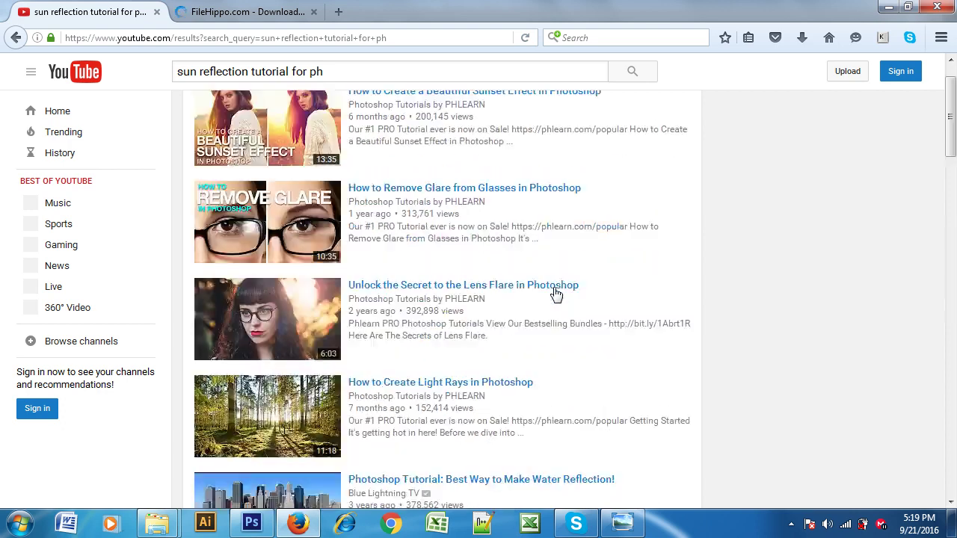
scroll(513, 316, "down", 3)
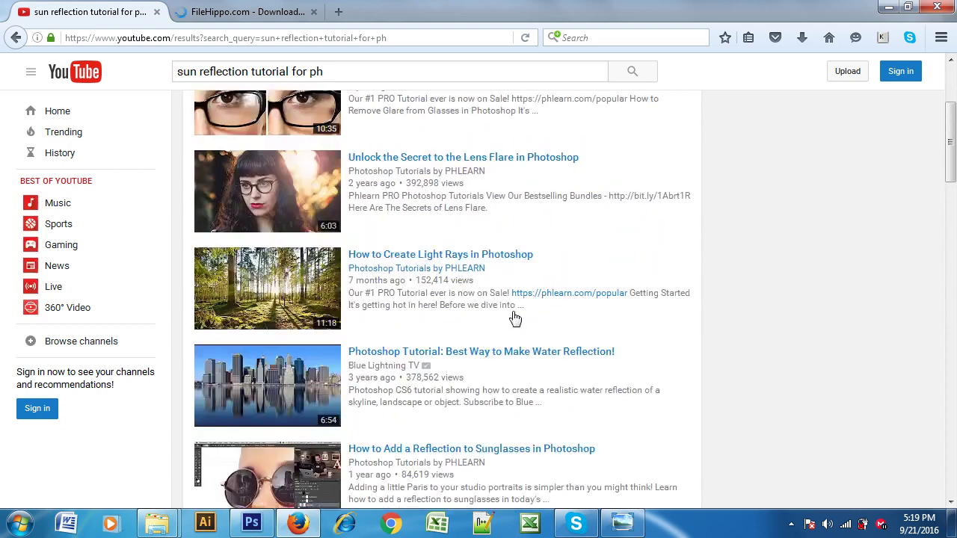
scroll(513, 320, "down", 4)
scroll(510, 330, "down", 4)
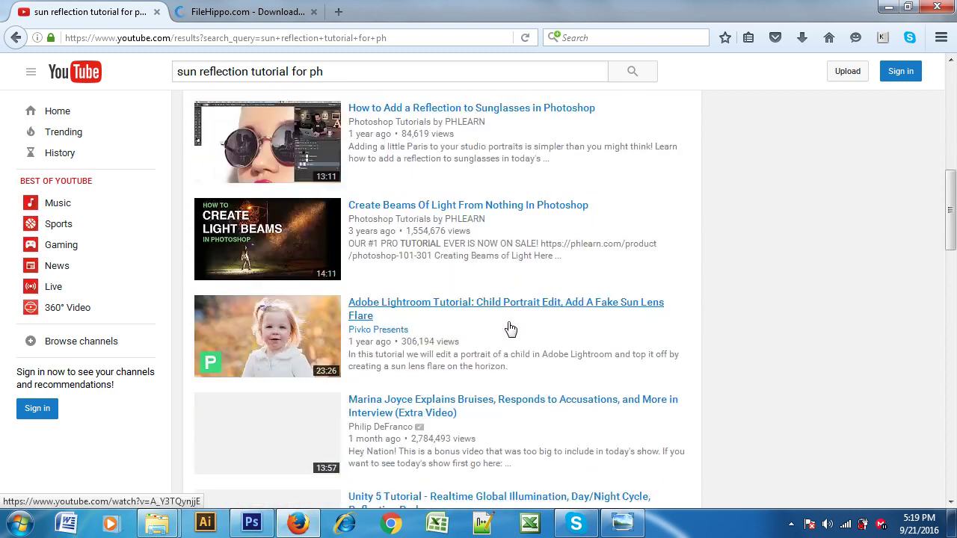
scroll(510, 331, "down", 3)
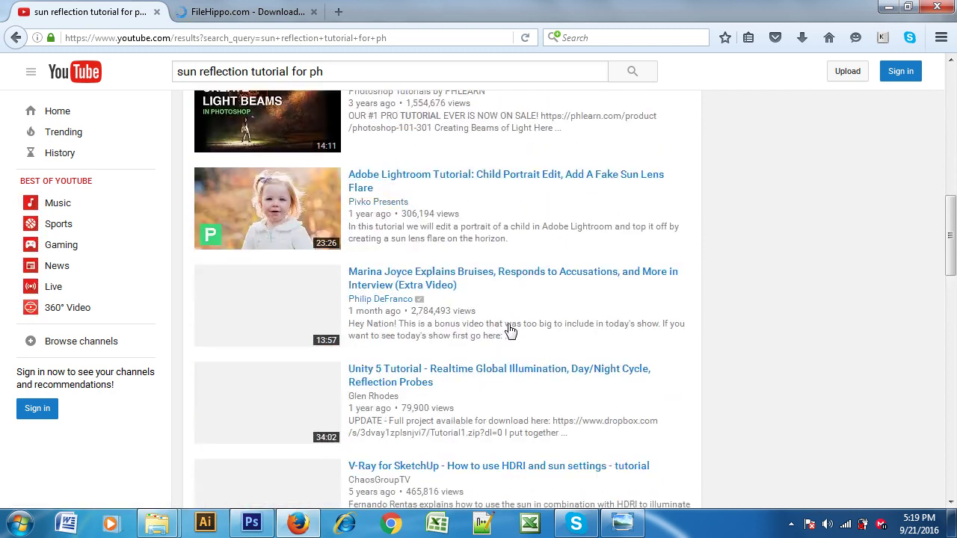
scroll(506, 322, "up", 4)
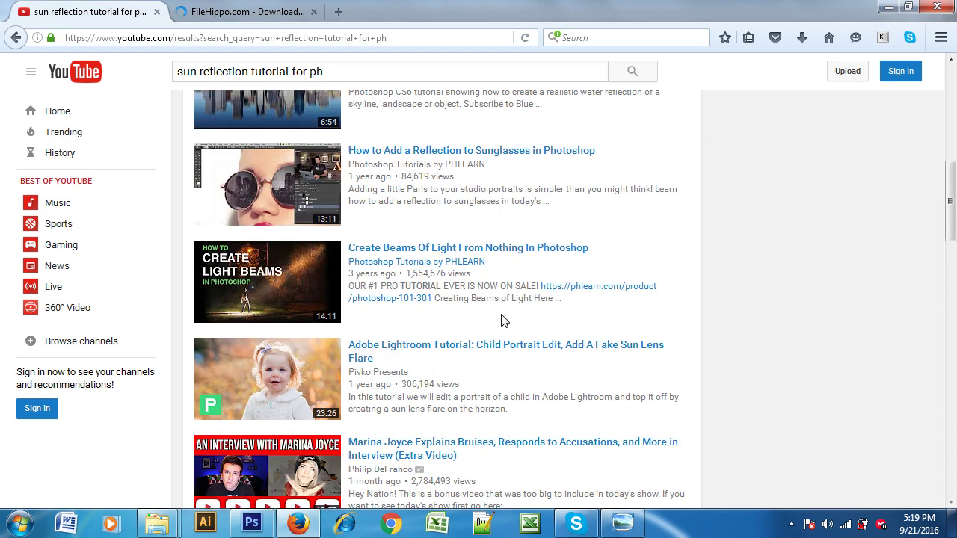
scroll(399, 376, "down", 2)
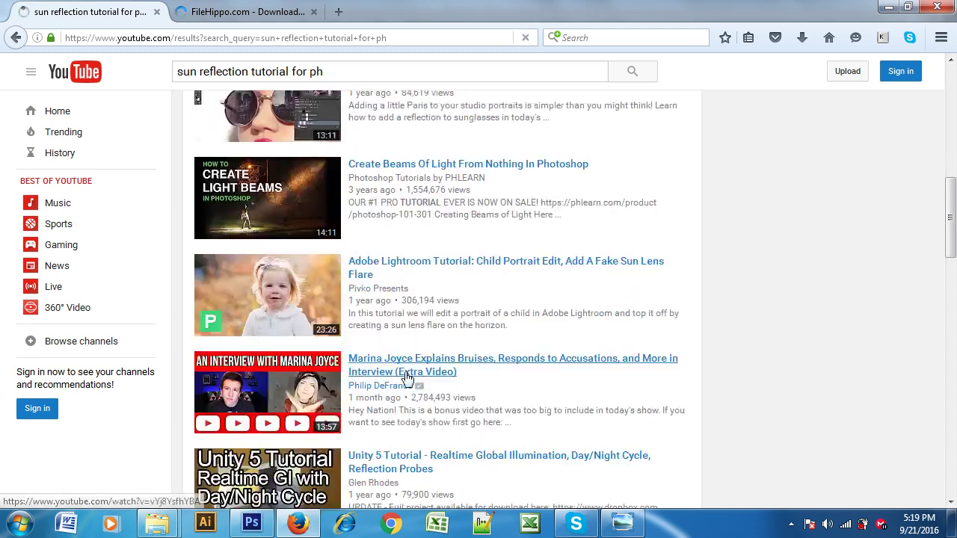
right_click(439, 167)
left_click(485, 181)
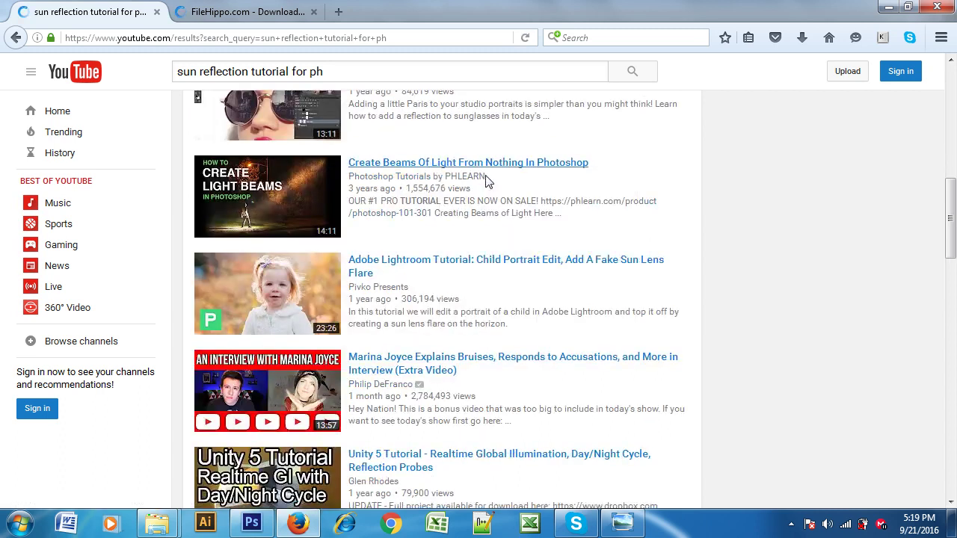
left_click(249, 13)
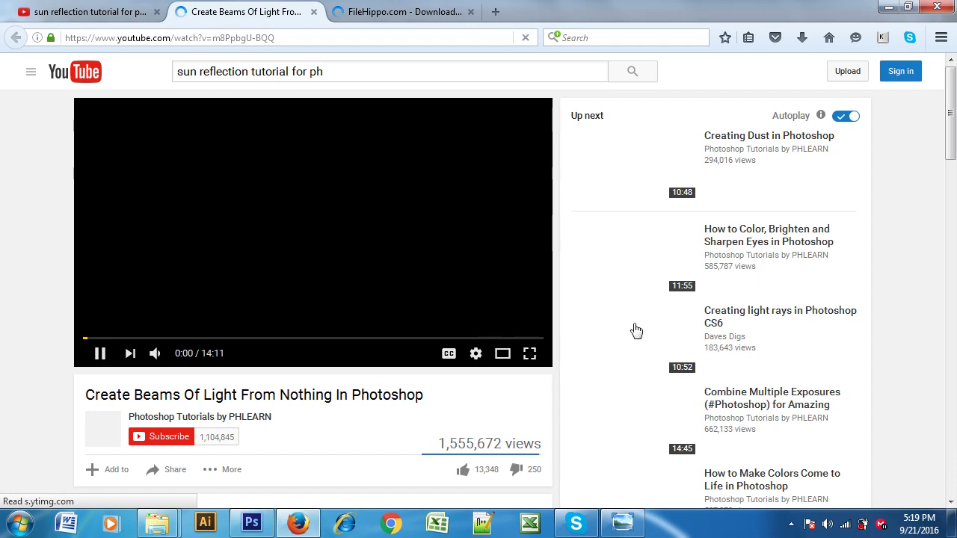
Step: Save the Beams of Light video as the 35.4 MB MP4 360p file
scroll(632, 329, "down", 3)
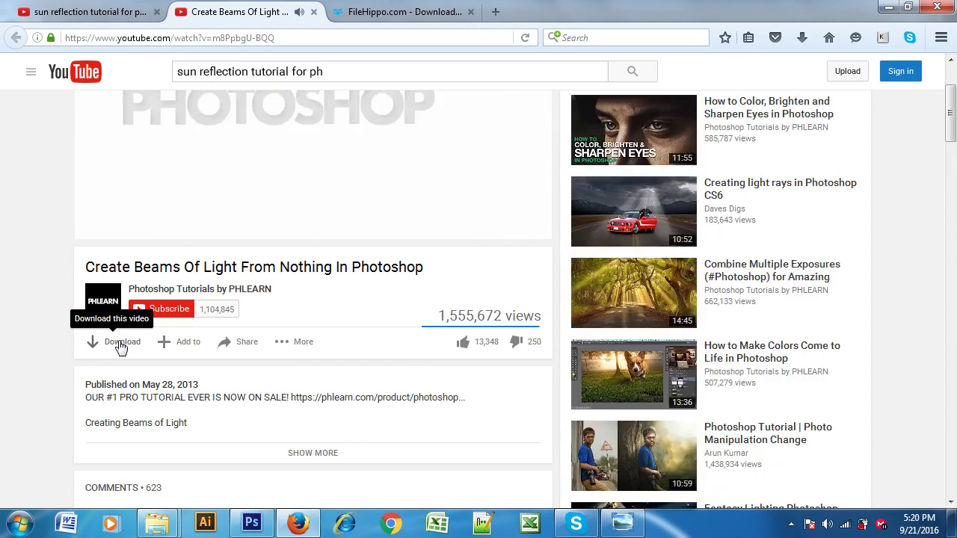
left_click(119, 346)
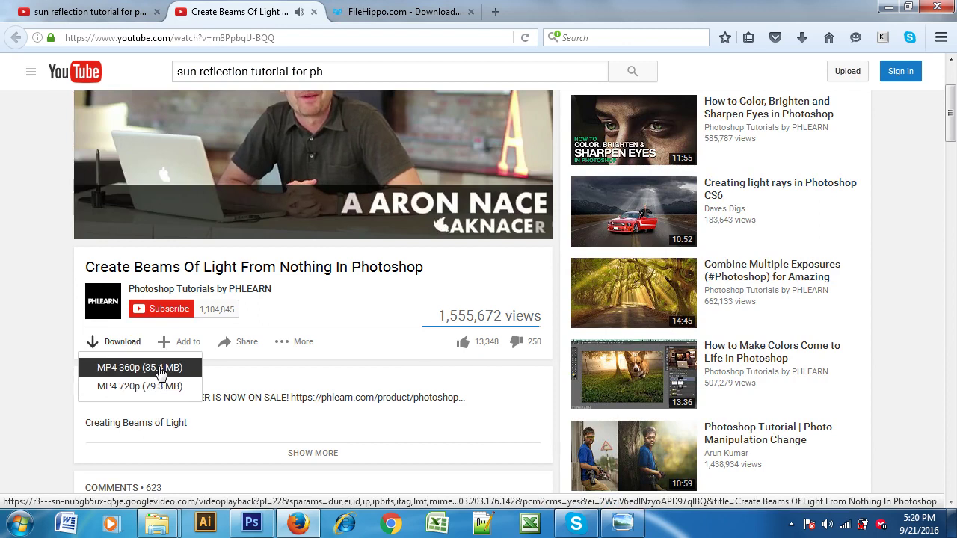
left_click(157, 367)
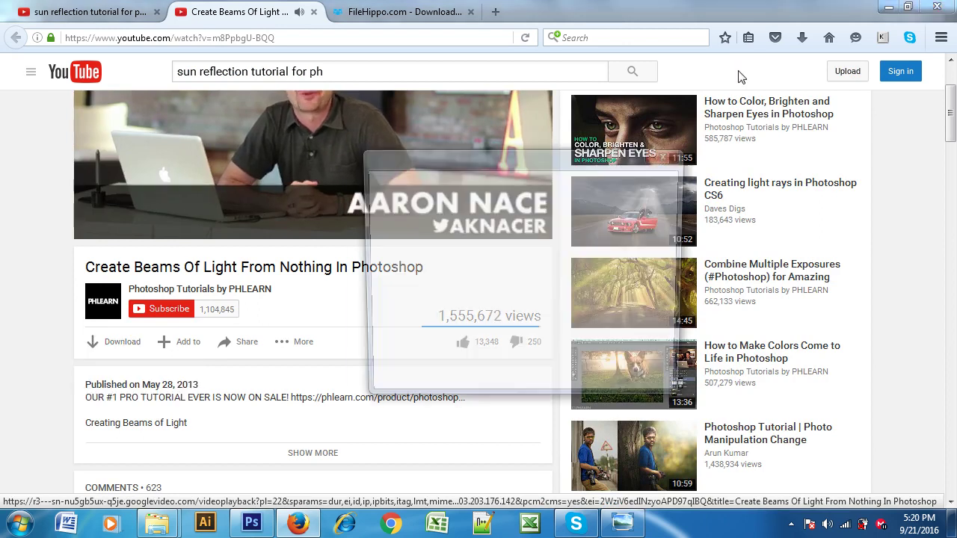
left_click(586, 365)
left_click(586, 365)
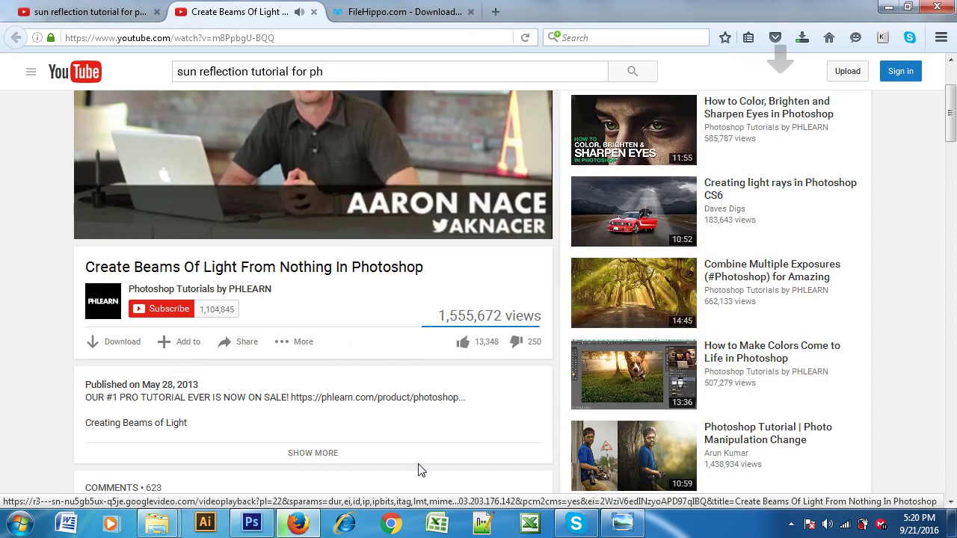
Step: Close the video tab and check the 35.4 MB MP4 download in the Downloads panel
left_click(314, 12)
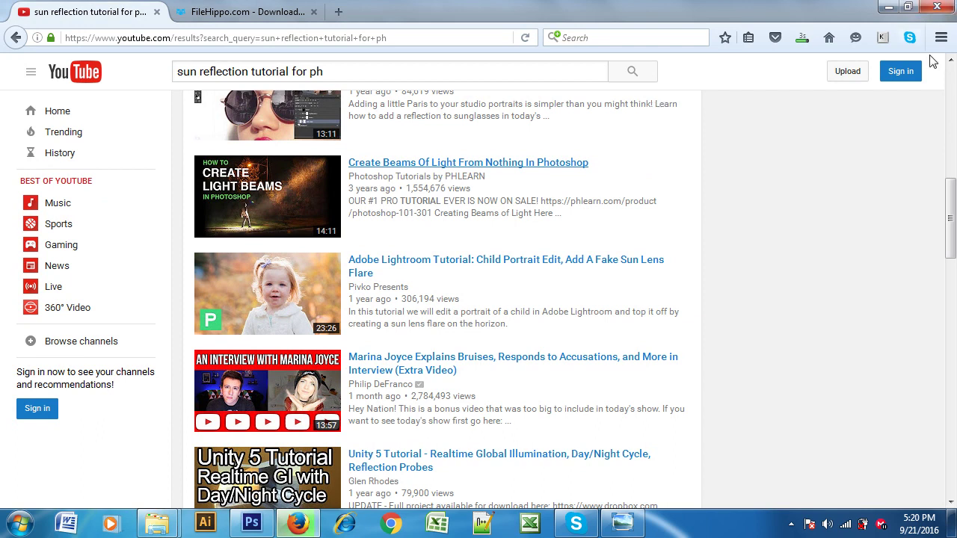
left_click(803, 37)
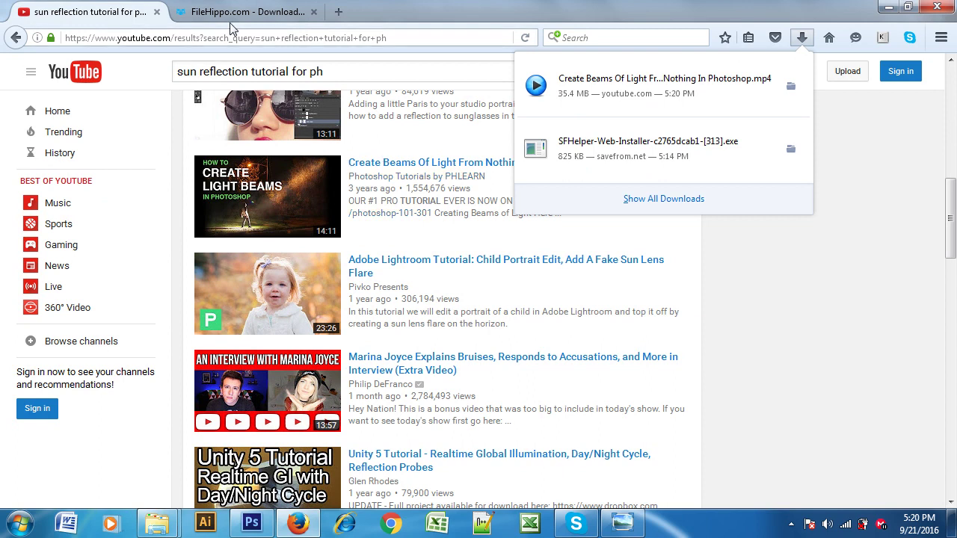
Step: Reopen the Create Beams Of Light video in a new tab and switch to it
left_click(801, 38)
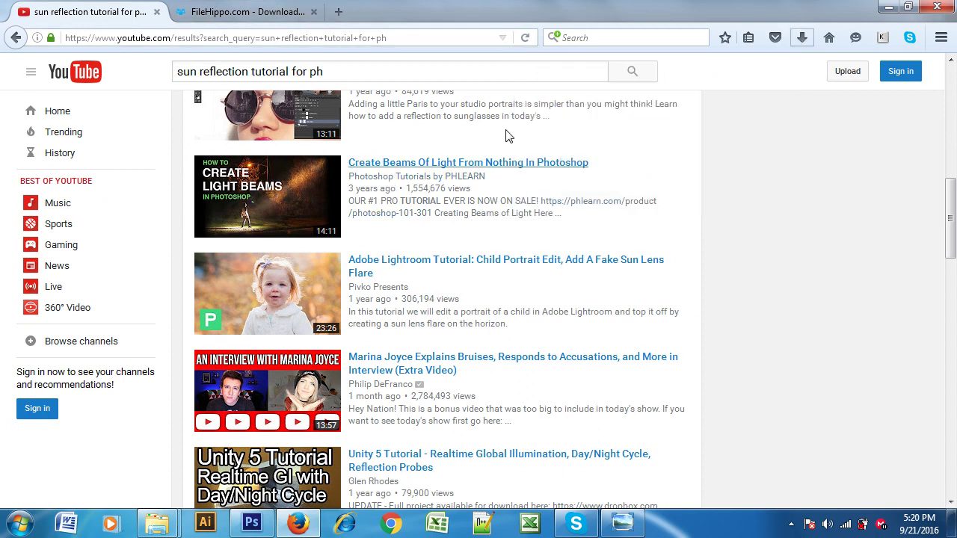
right_click(485, 171)
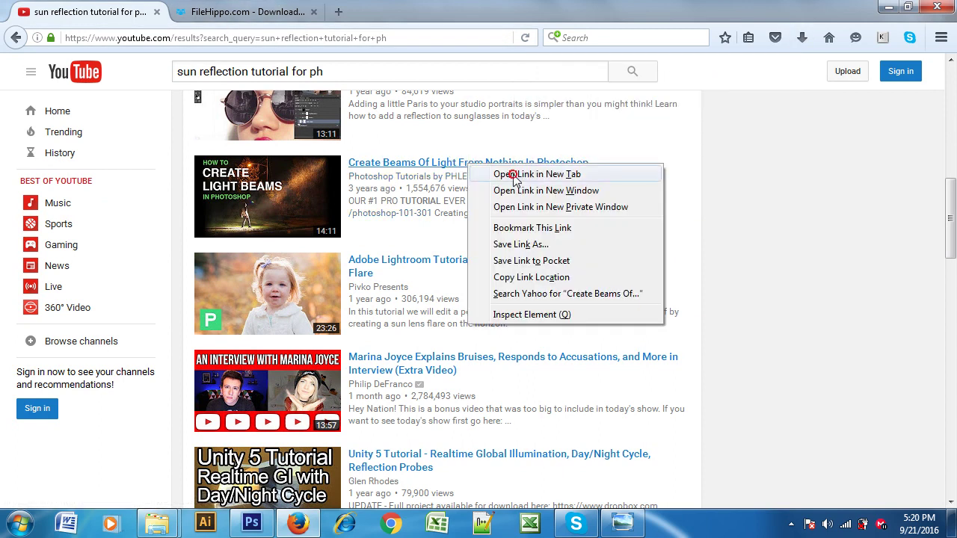
left_click(511, 174)
left_click(215, 14)
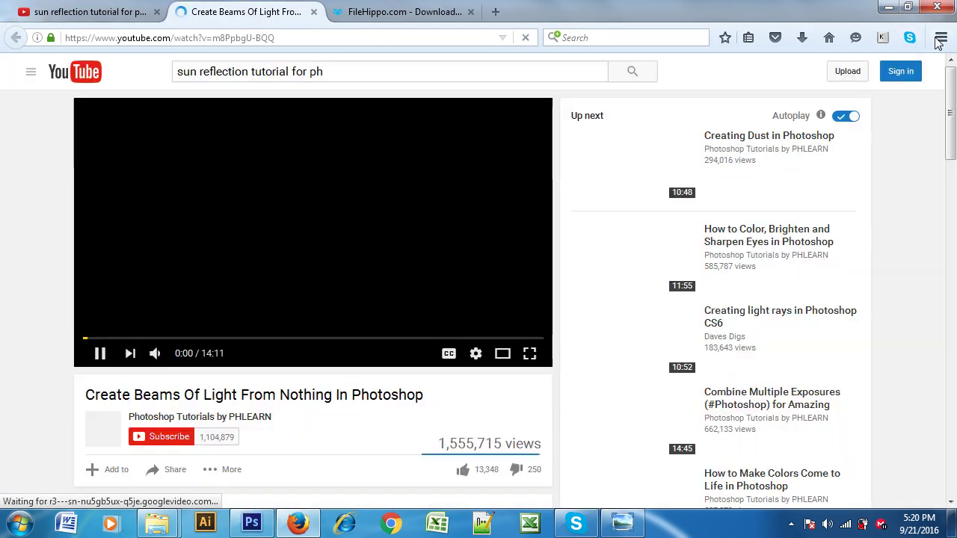
Step: Download the video's 79.3 MB MP4 720p version and check its progress in Downloads
left_click(940, 37)
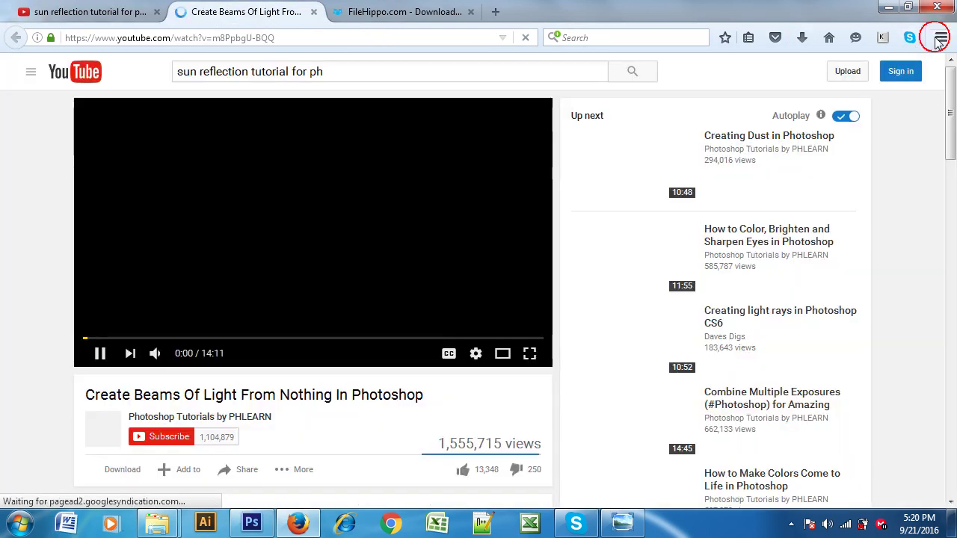
scroll(131, 456, "down", 4)
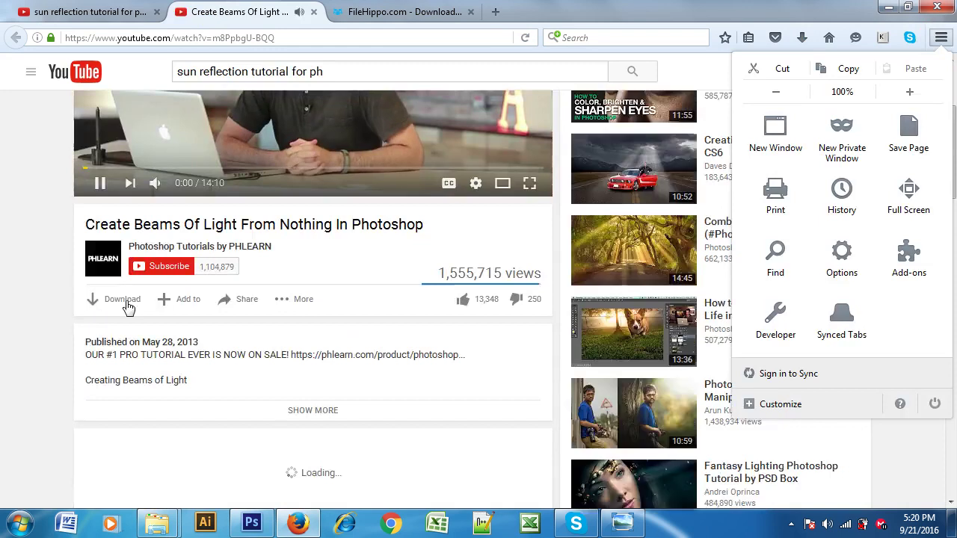
left_click(127, 303)
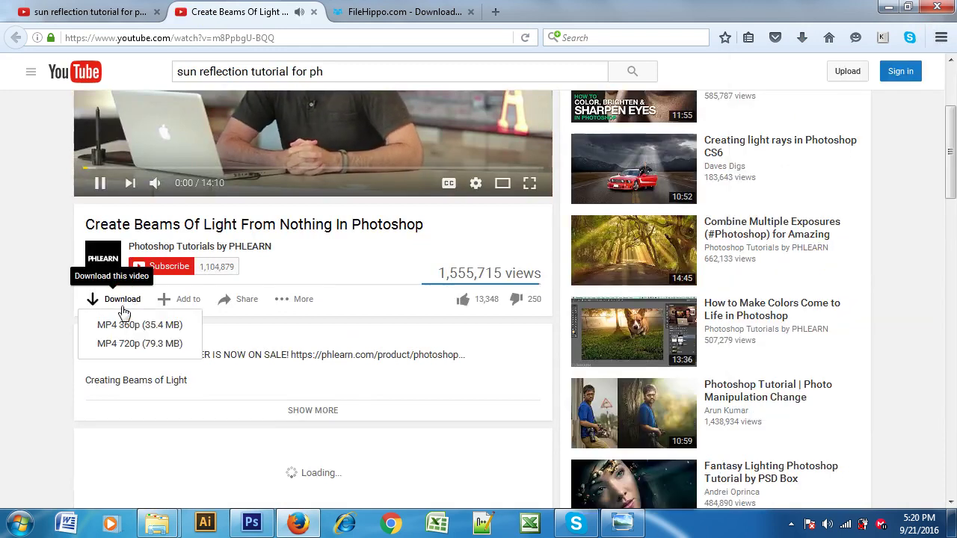
left_click(135, 345)
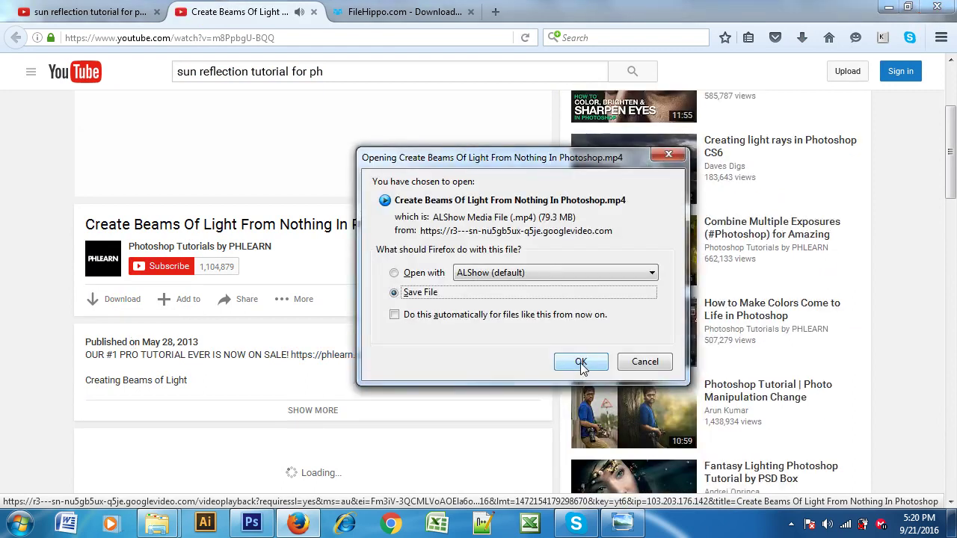
left_click(580, 362)
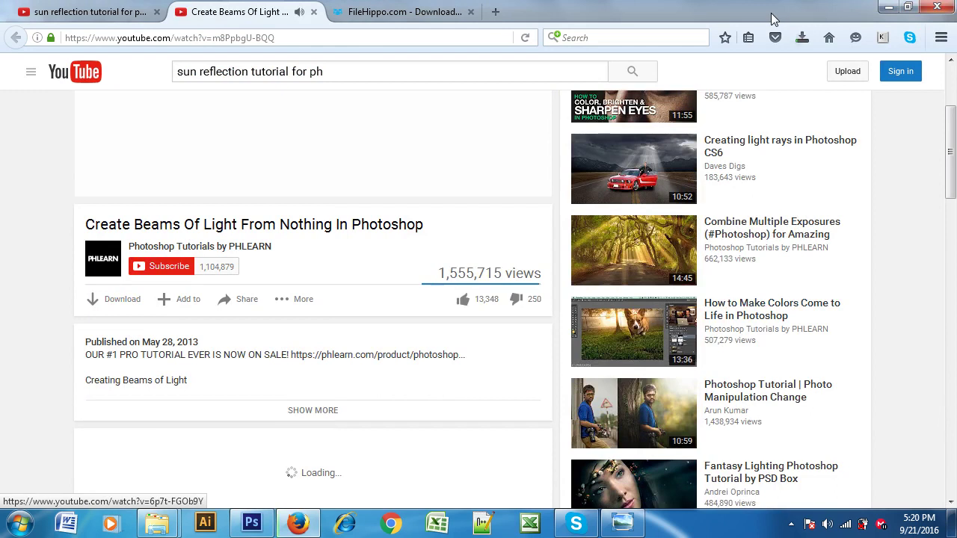
left_click(802, 39)
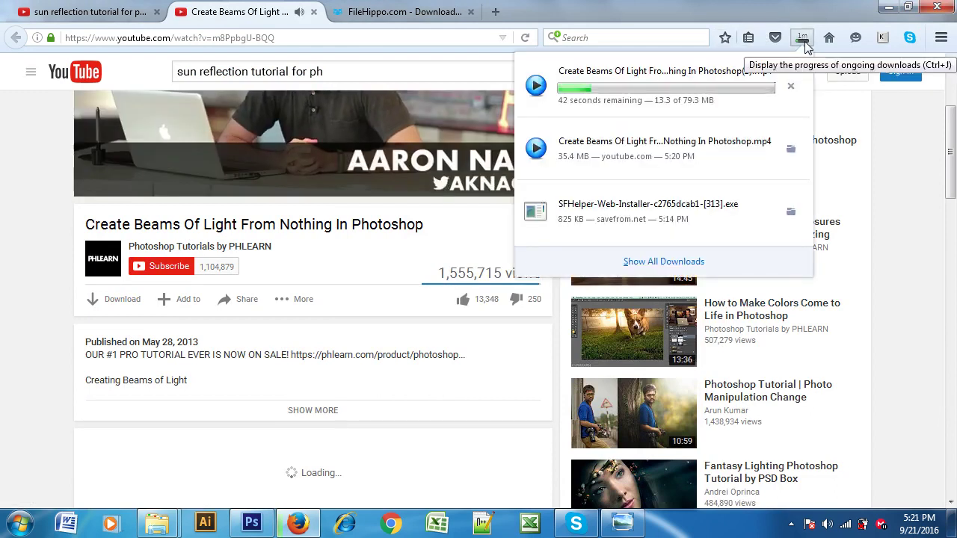
left_click(804, 41)
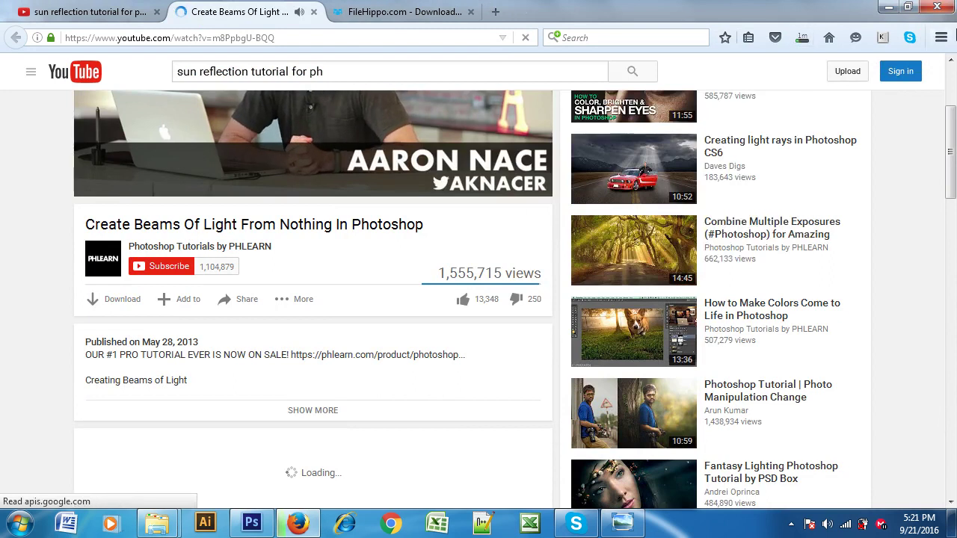
left_click(941, 37)
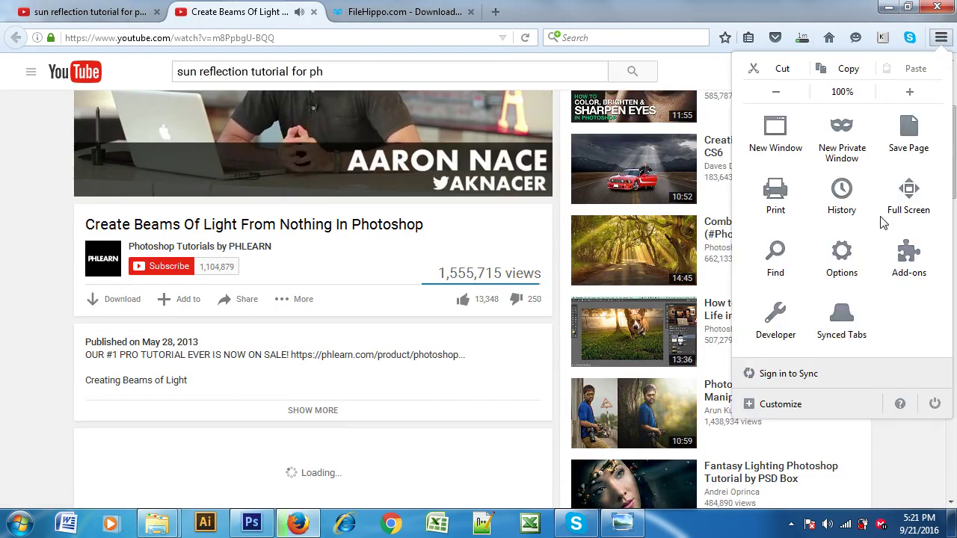
Step: Open the Add-ons Manager and view the installed extensions
left_click(906, 259)
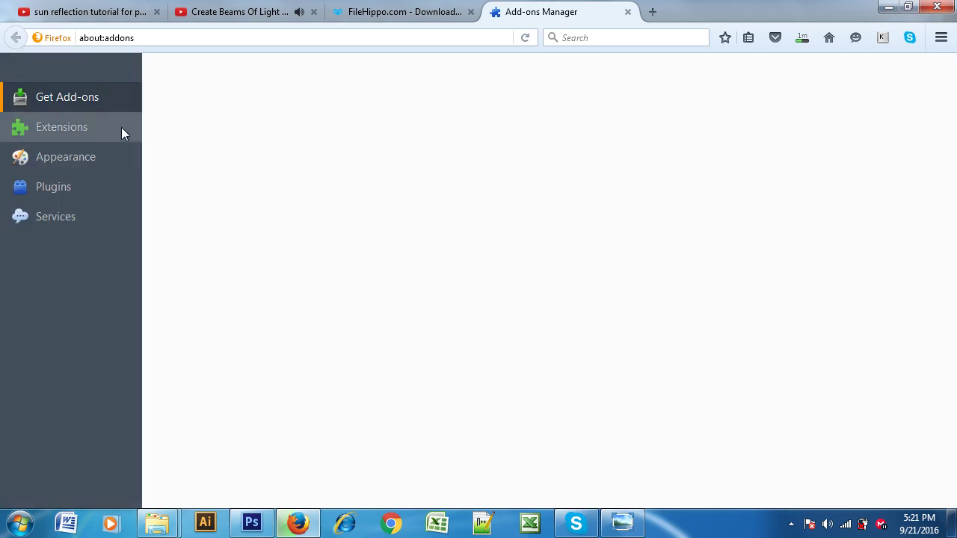
left_click(74, 129)
left_click(798, 82)
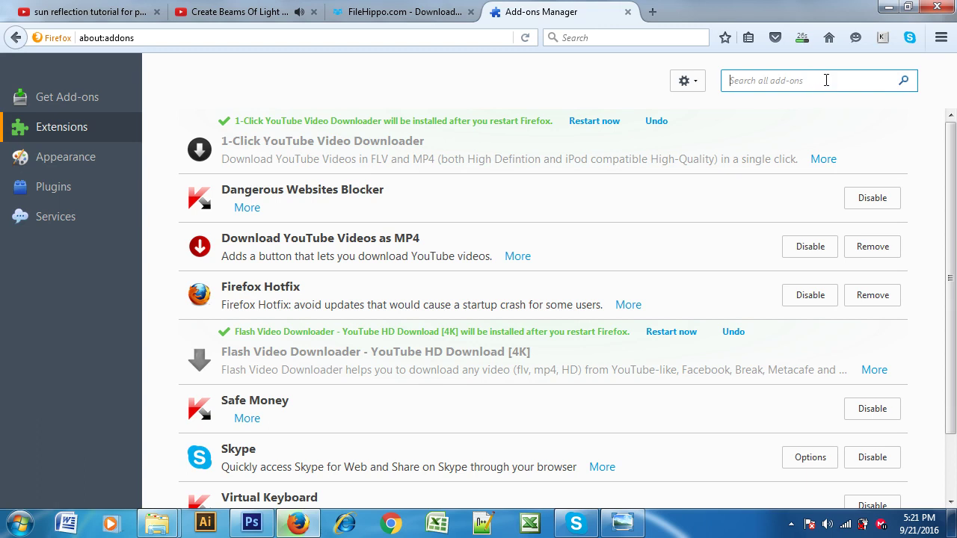
Step: Close the Add-ons Manager tab and scroll the Beams of Light video page back to the top
left_click(626, 13)
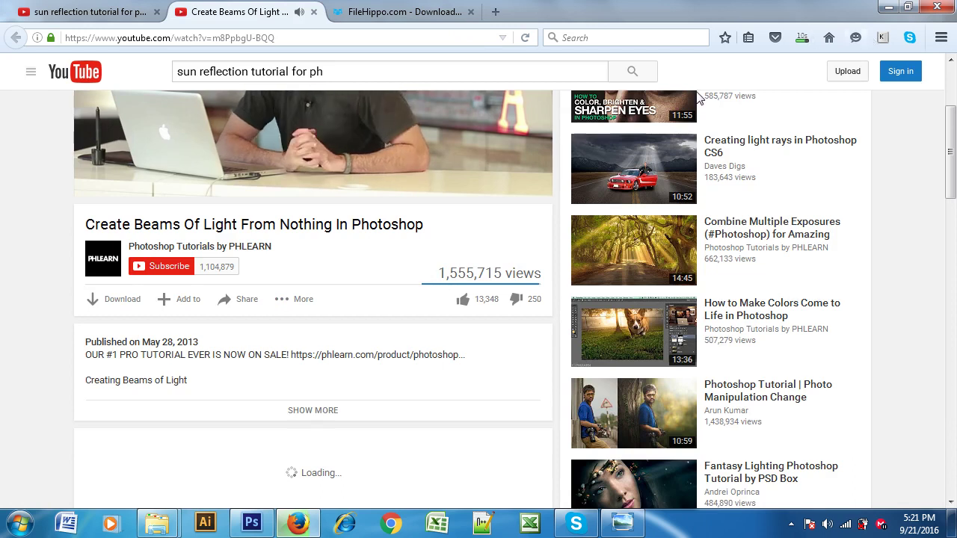
scroll(347, 227, "up", 2)
scroll(359, 239, "down", 2)
scroll(367, 249, "down", 3)
scroll(373, 255, "up", 2)
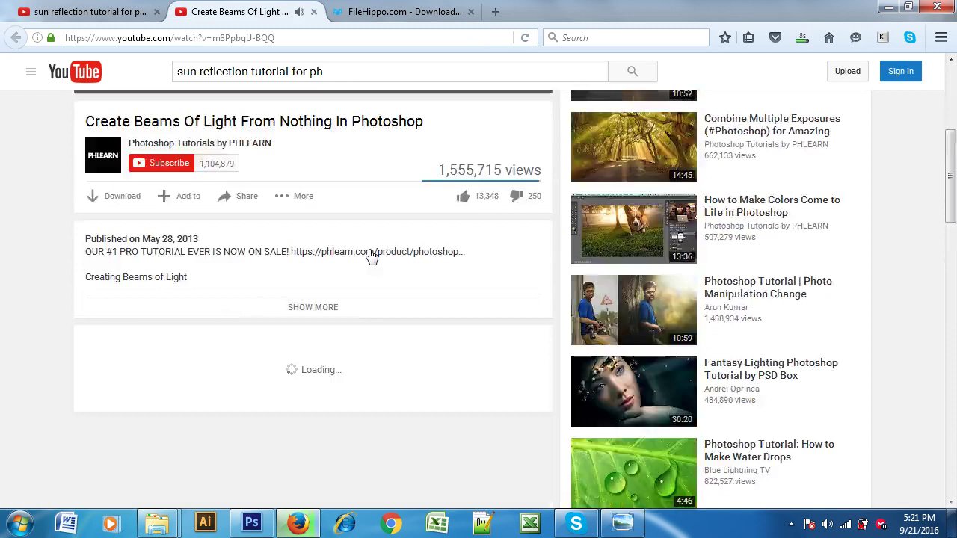
scroll(371, 255, "up", 4)
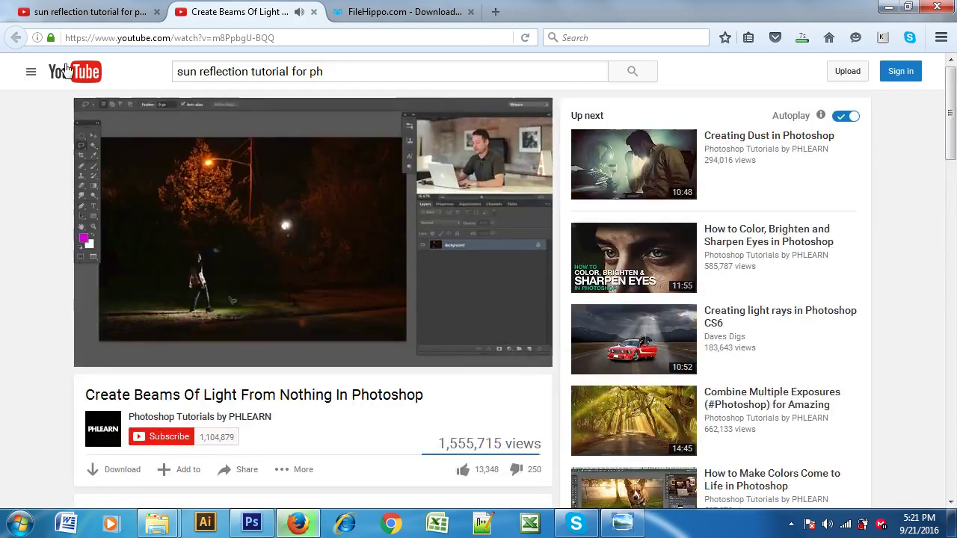
Step: Replace the old query with 'how to fire effect in text photoshop tutorials' and search
left_click(331, 73)
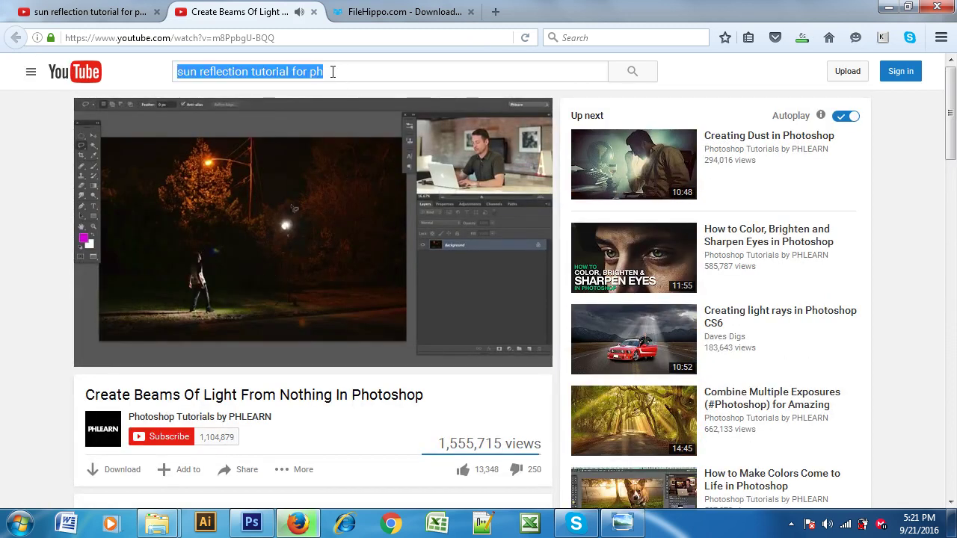
left_click(326, 72)
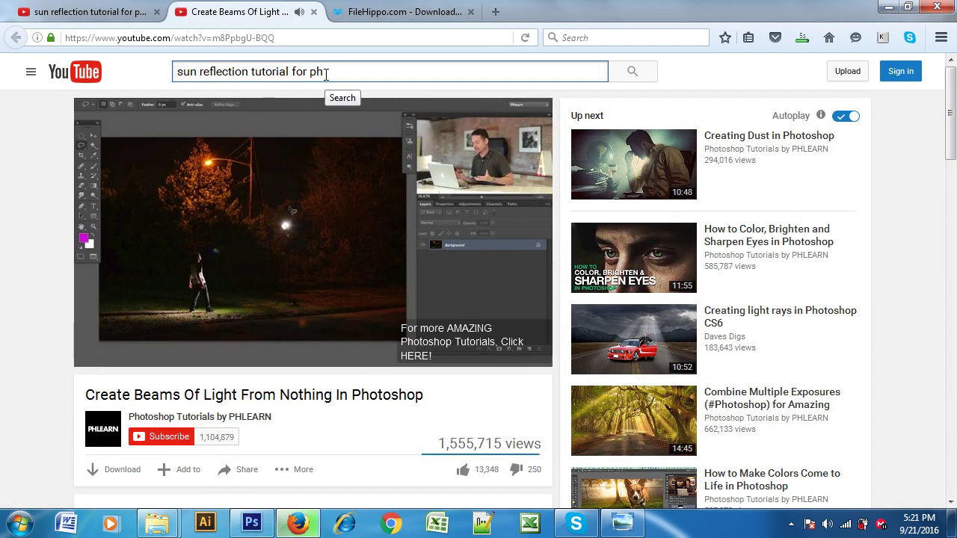
key("BackSpace")
key("BackSpace")
key("BackSpace")
key("BackSpace")
key("BackSpace")
key("BackSpace")
key("BackSpace")
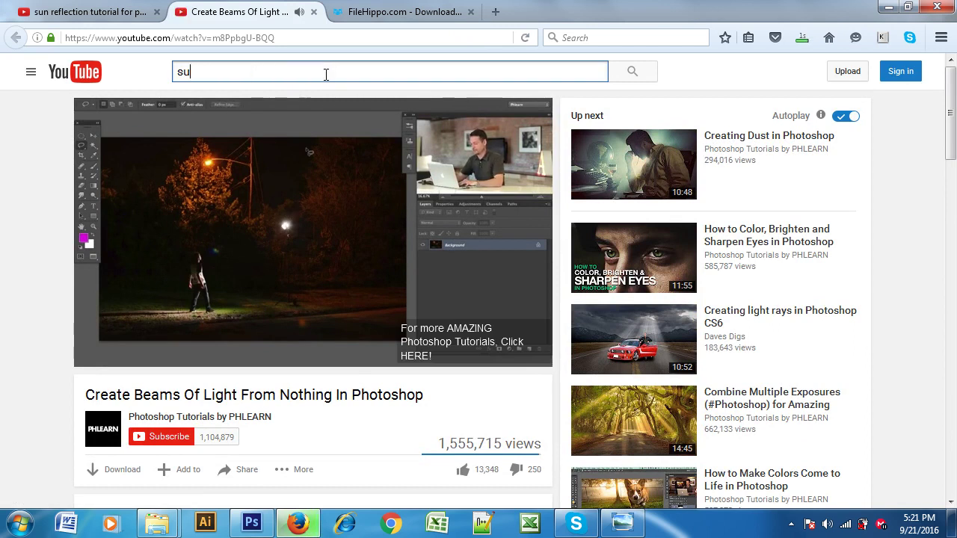
key("BackSpace")
key("BackSpace")
type("how ")
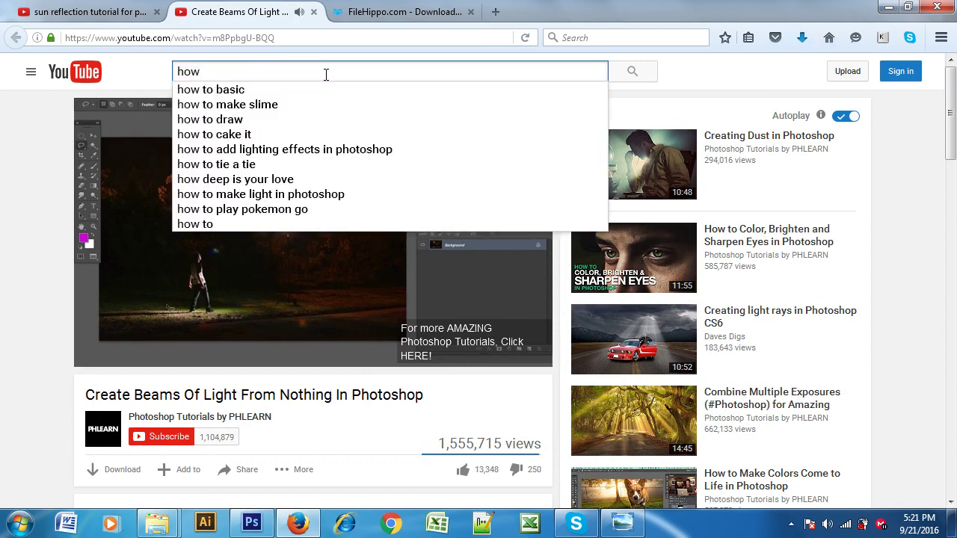
type("to ")
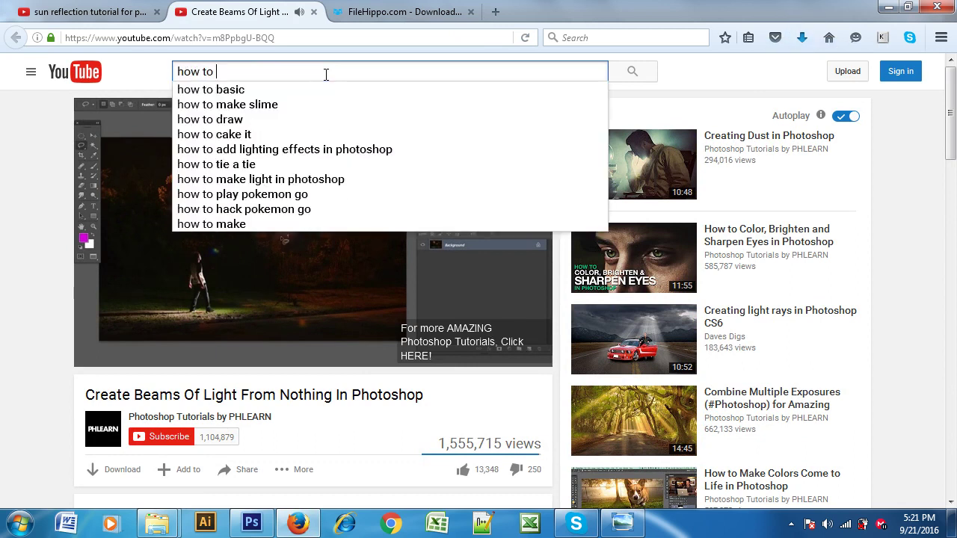
type("fire effect in text")
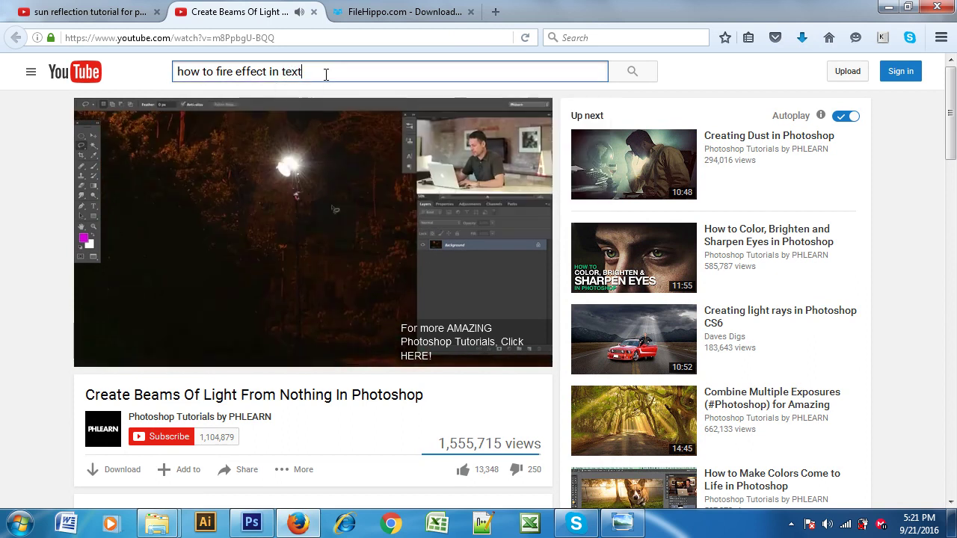
type(" ph")
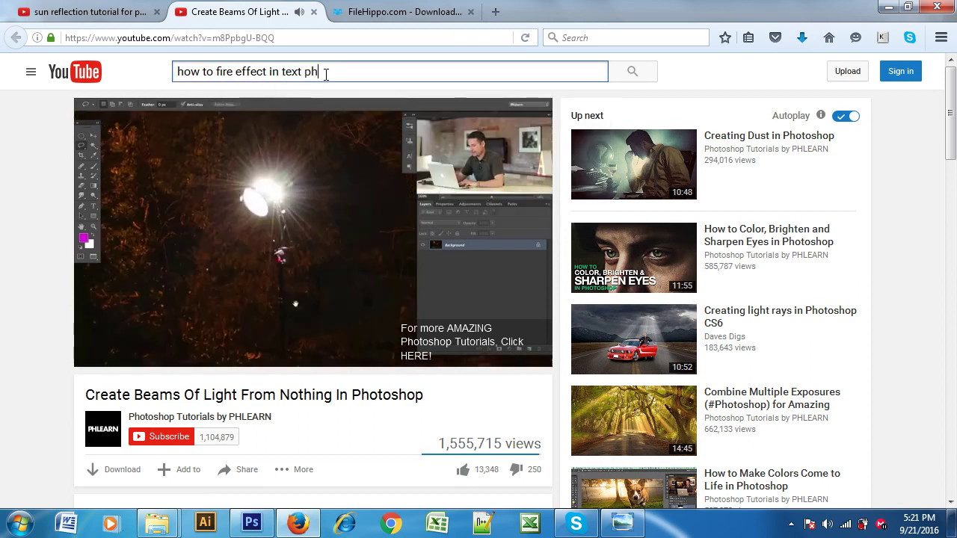
type("otoshop ")
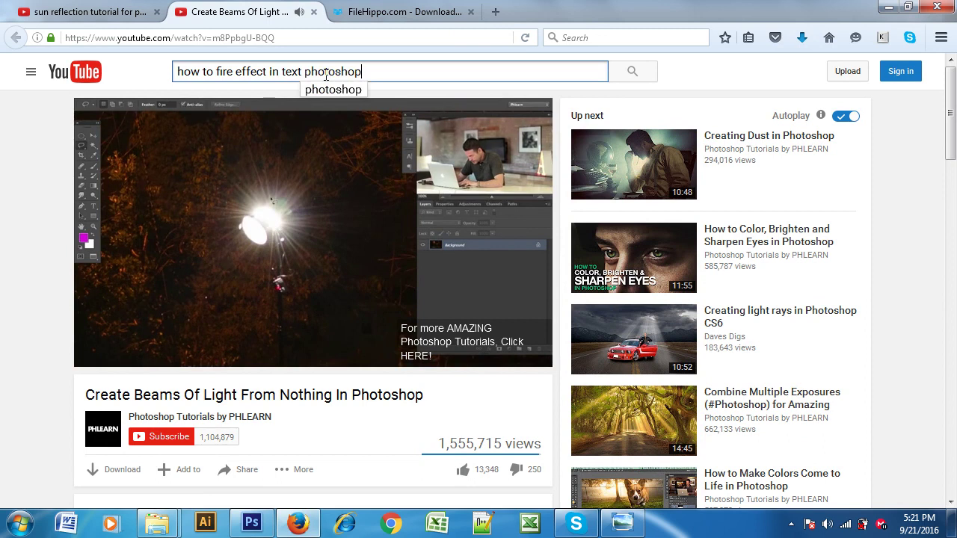
type("tu")
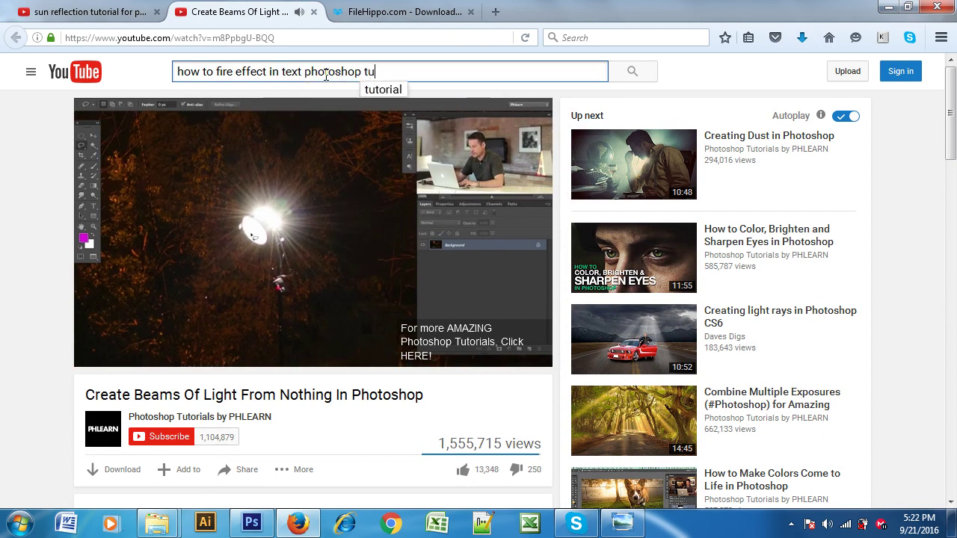
type("torial")
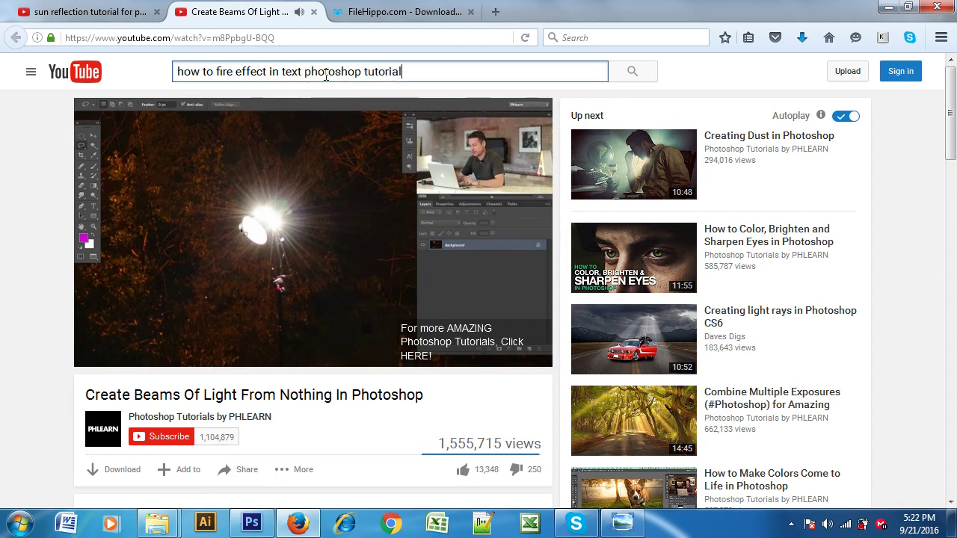
type("s")
key("Return")
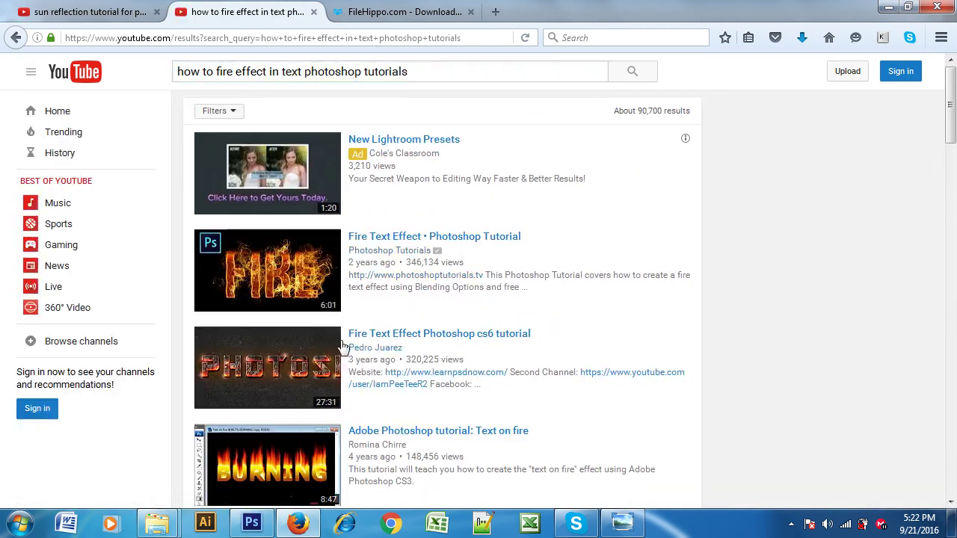
Step: Open the 'Fire Text Effect • Photoshop Tutorial' result in a new tab and switch to it
scroll(459, 367, "down", 2)
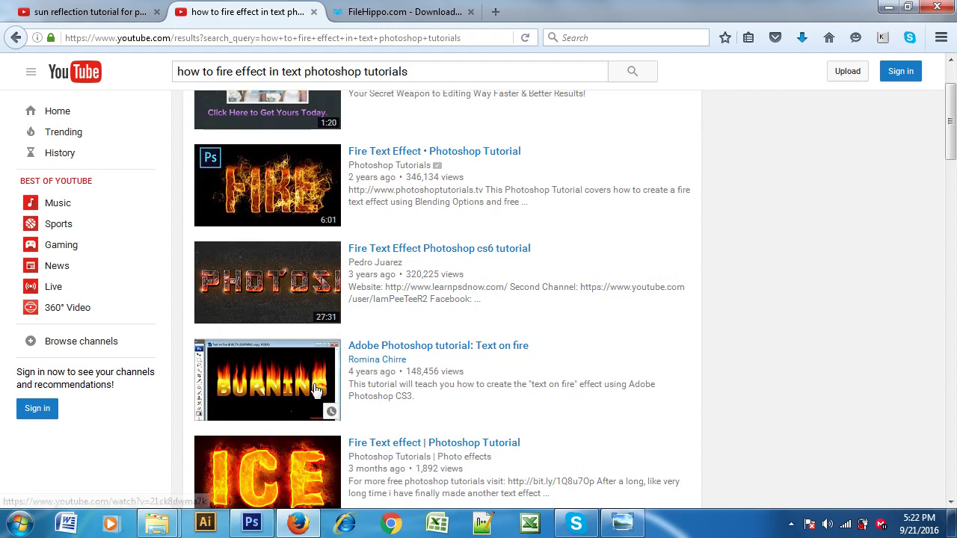
mouse_move(267, 463)
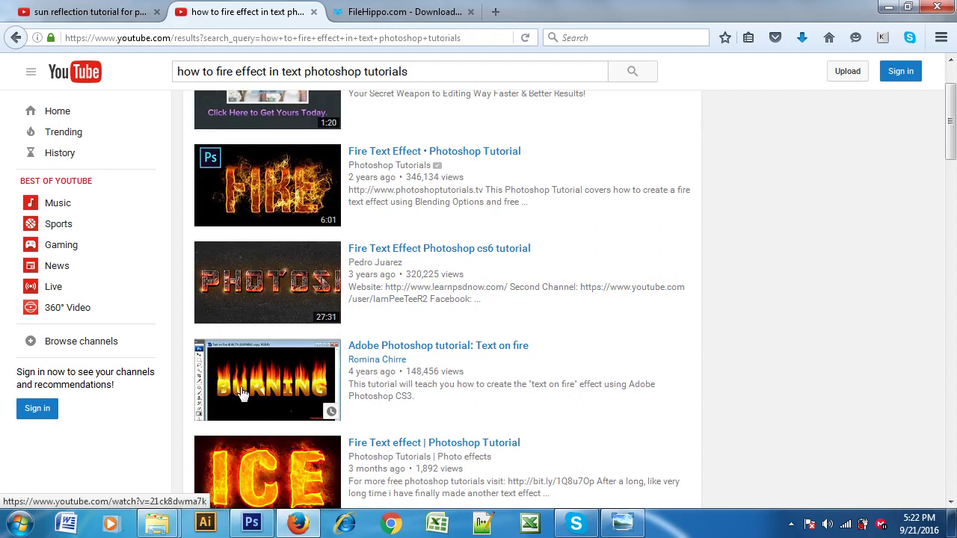
scroll(247, 394, "down", 2)
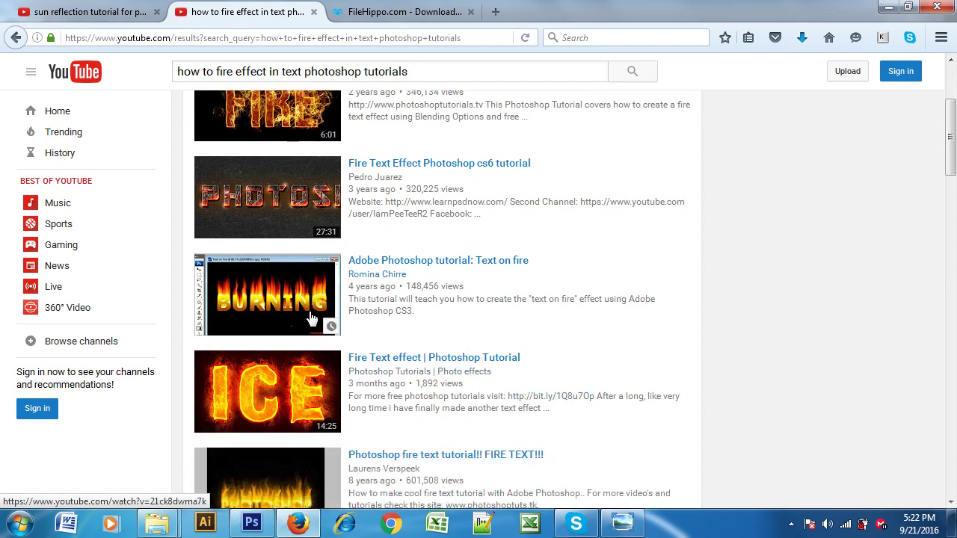
scroll(311, 319, "down", 5)
scroll(313, 323, "up", 10)
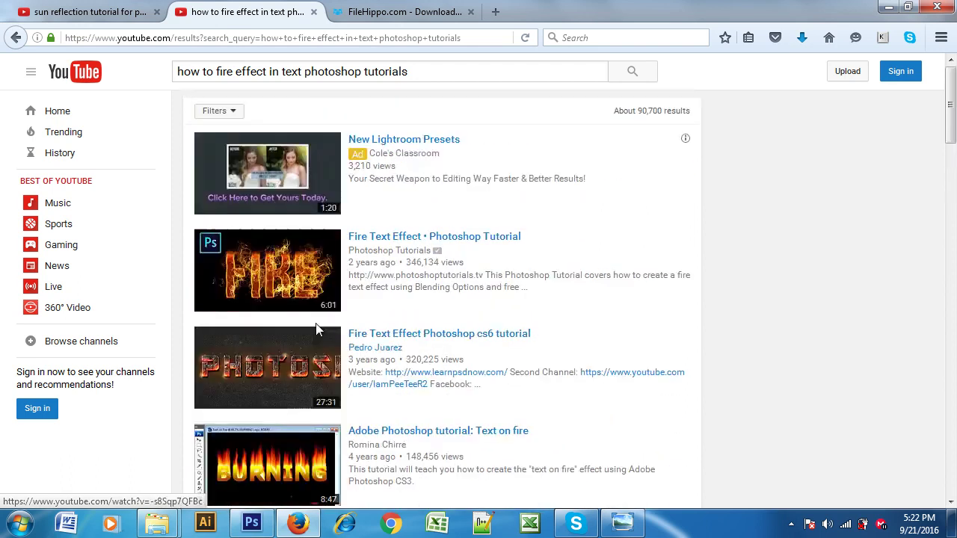
right_click(390, 238)
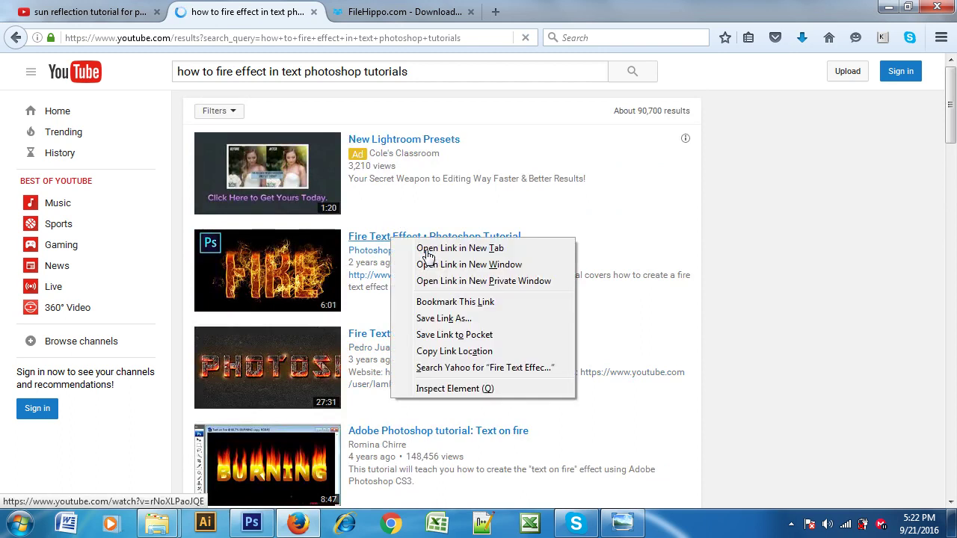
left_click(428, 254)
scroll(553, 288, "down", 5)
scroll(453, 354, "down", 2)
scroll(337, 336, "down", 1)
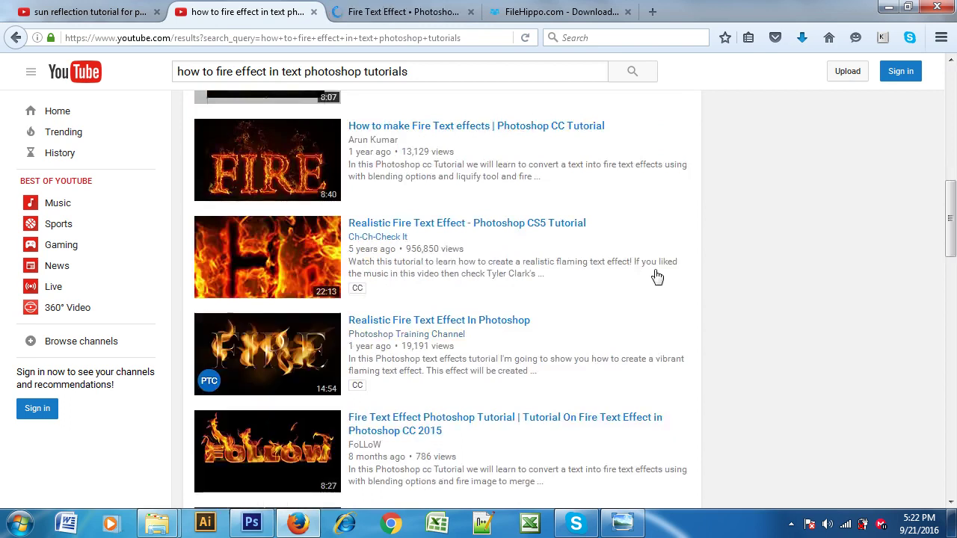
scroll(649, 281, "down", 1)
scroll(647, 282, "down", 1)
scroll(636, 293, "down", 1)
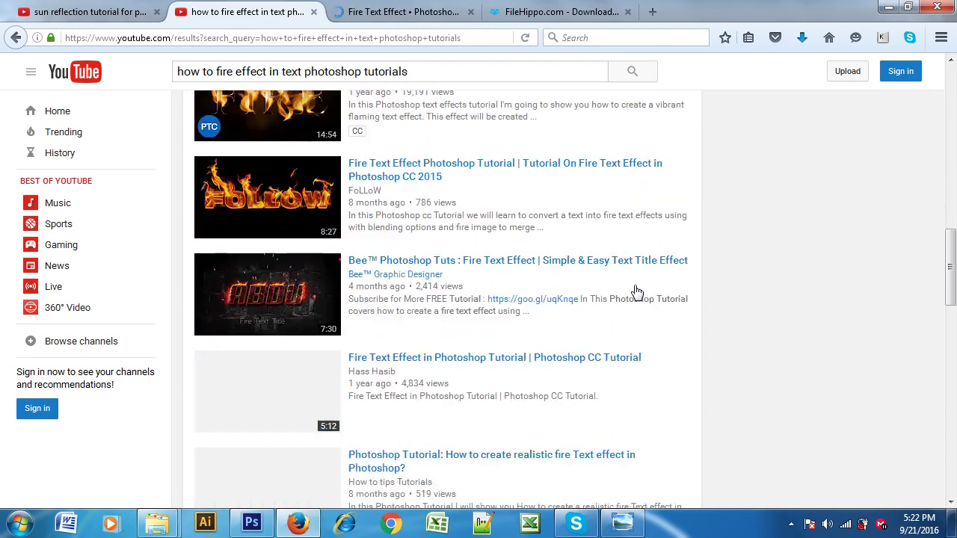
scroll(620, 299, "down", 1)
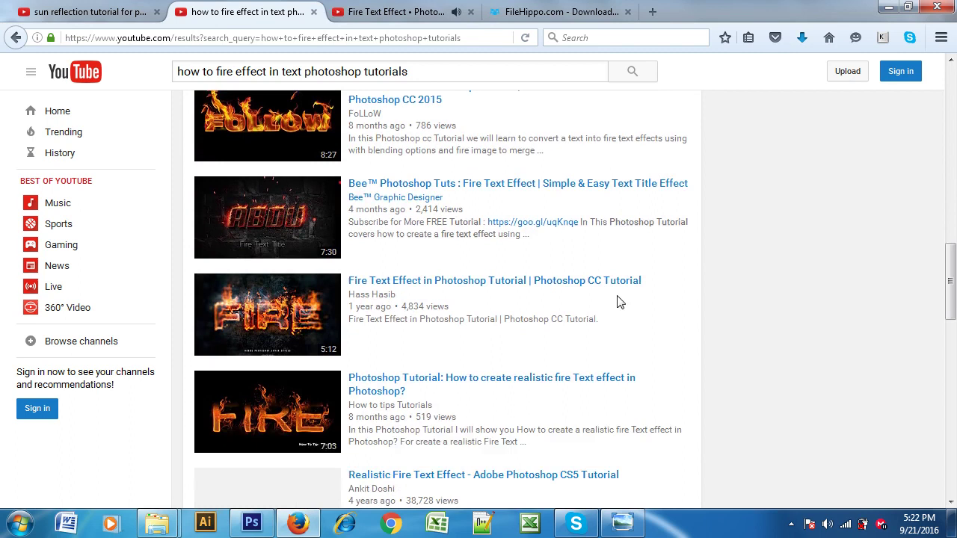
scroll(619, 301, "down", 3)
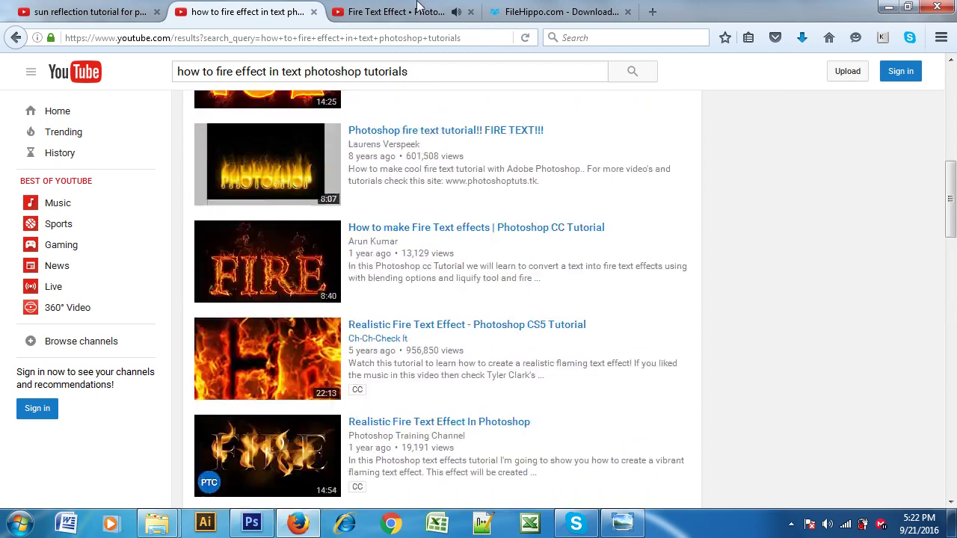
scroll(619, 302, "up", 3)
left_click(396, 15)
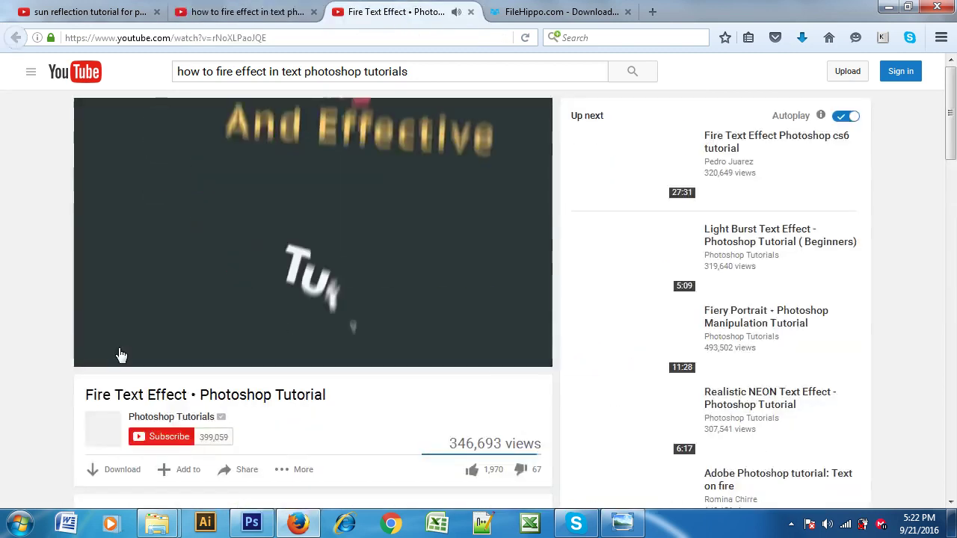
Step: Save the video as a 22.0 MB MP4 720p file, then open the Fiery Portrait tutorial
left_click(113, 471)
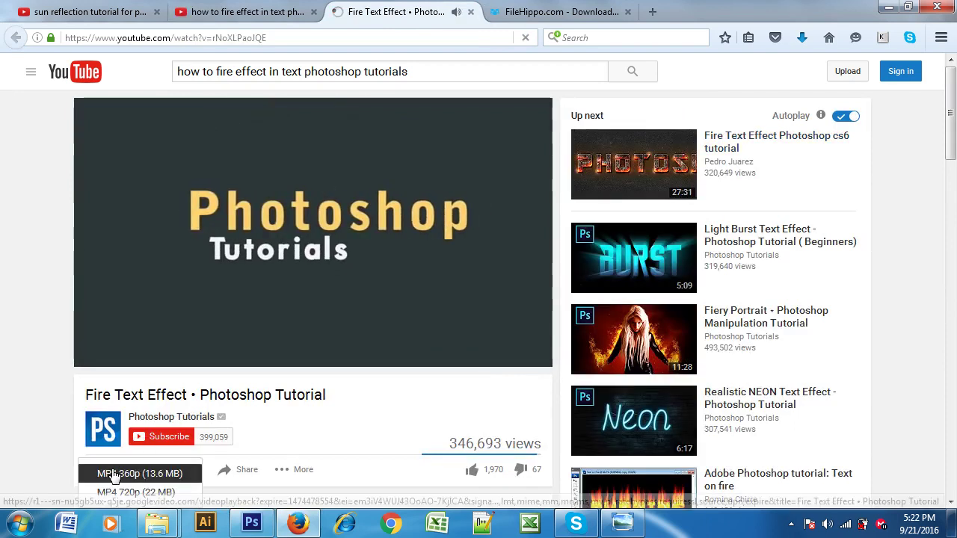
scroll(117, 475, "down", 2)
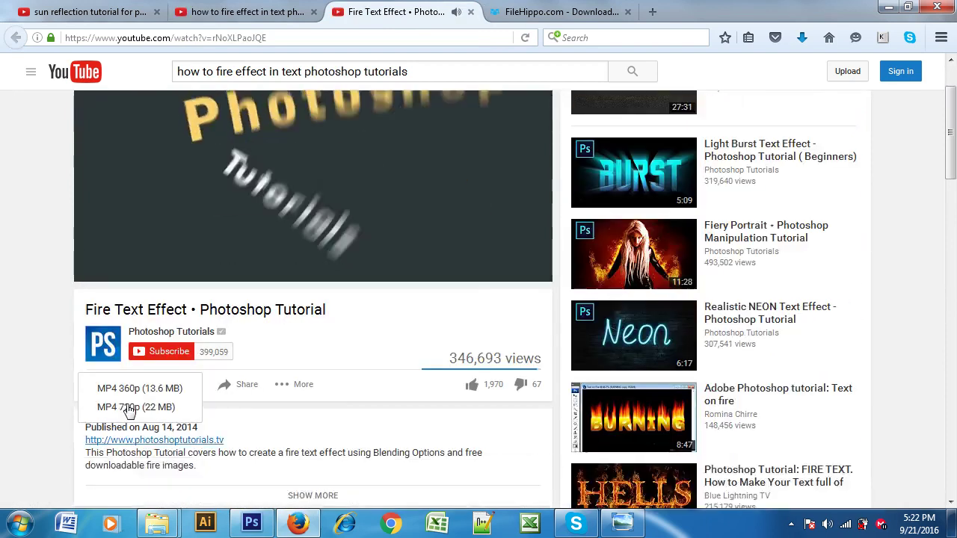
left_click(135, 407)
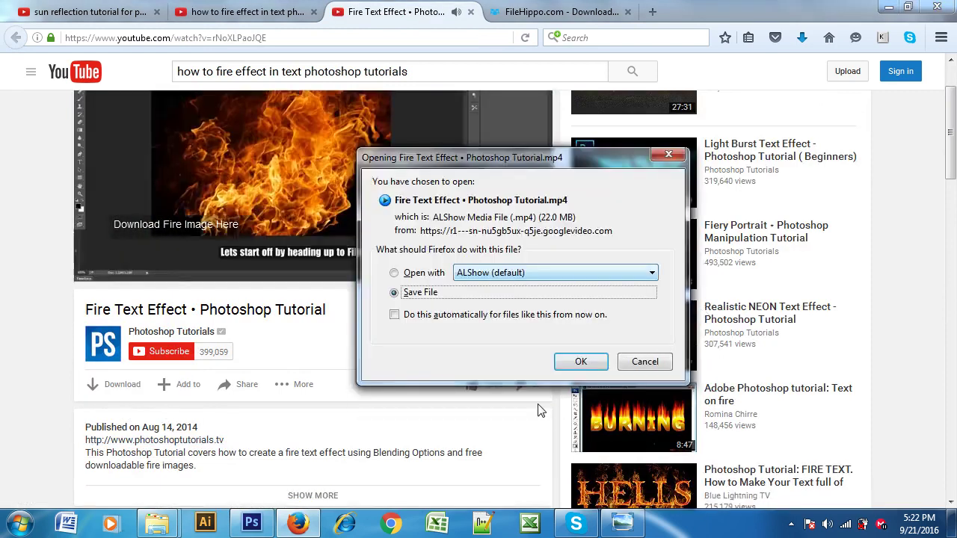
left_click(573, 364)
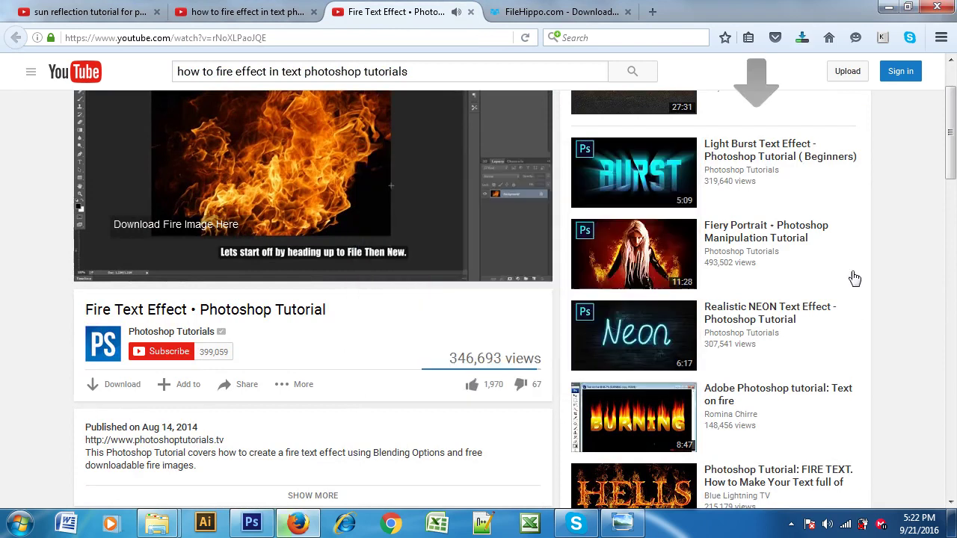
left_click(780, 233)
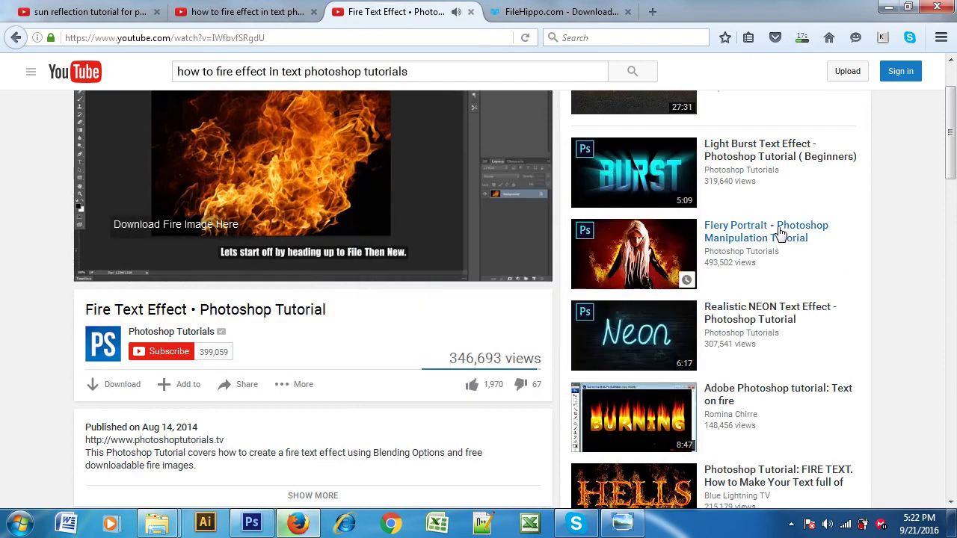
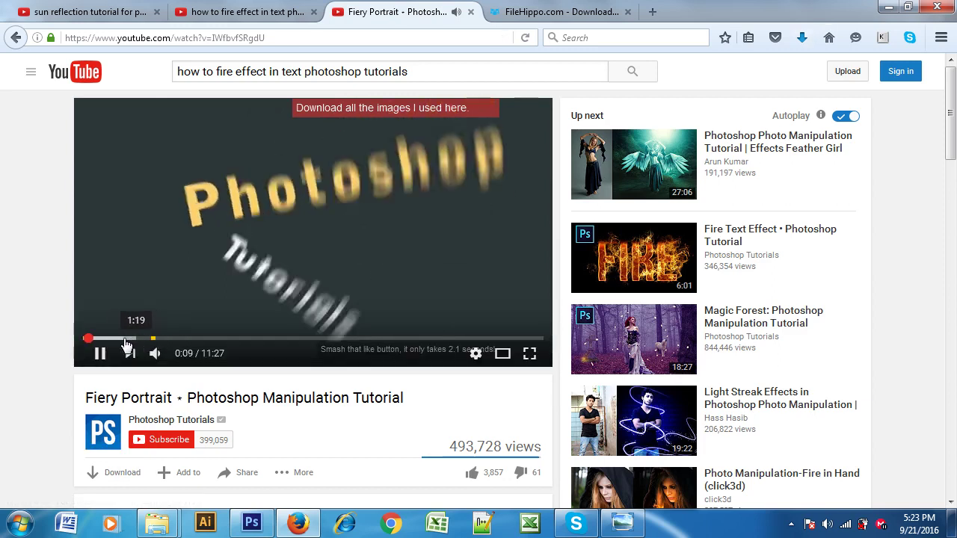
Step: Save the Fiery Portrait tutorial as a 41.4 MB MP4 720p file, choosing Save File
left_click(124, 340)
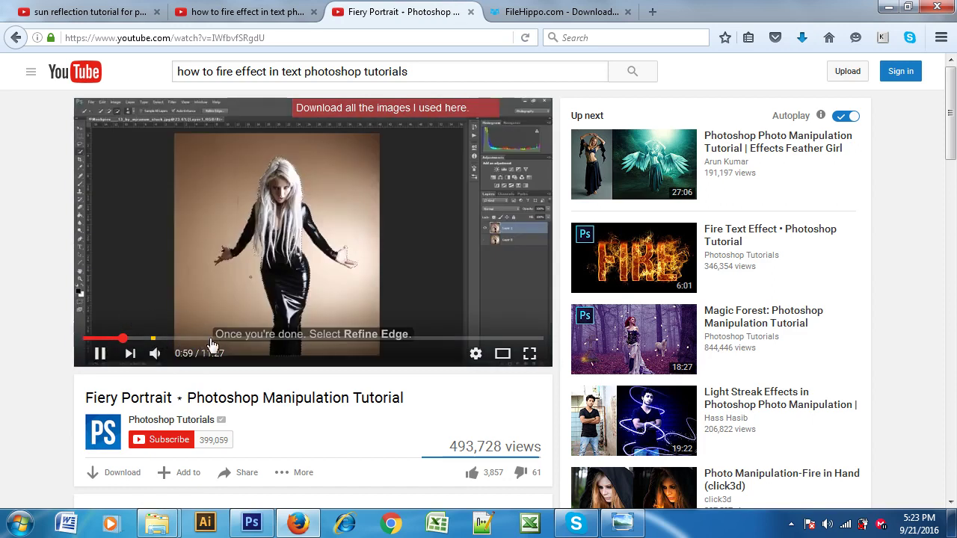
left_click(114, 473)
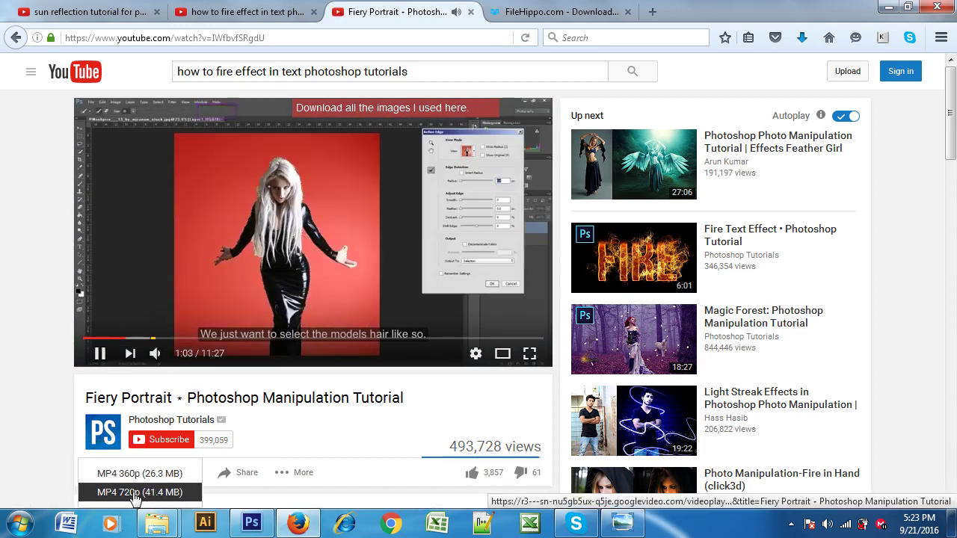
left_click(134, 499)
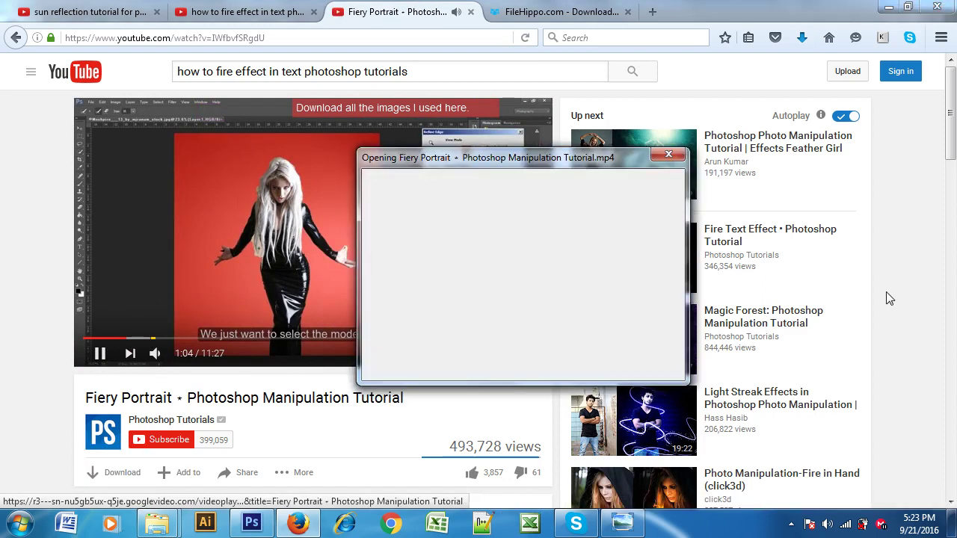
scroll(889, 295, "down", 2)
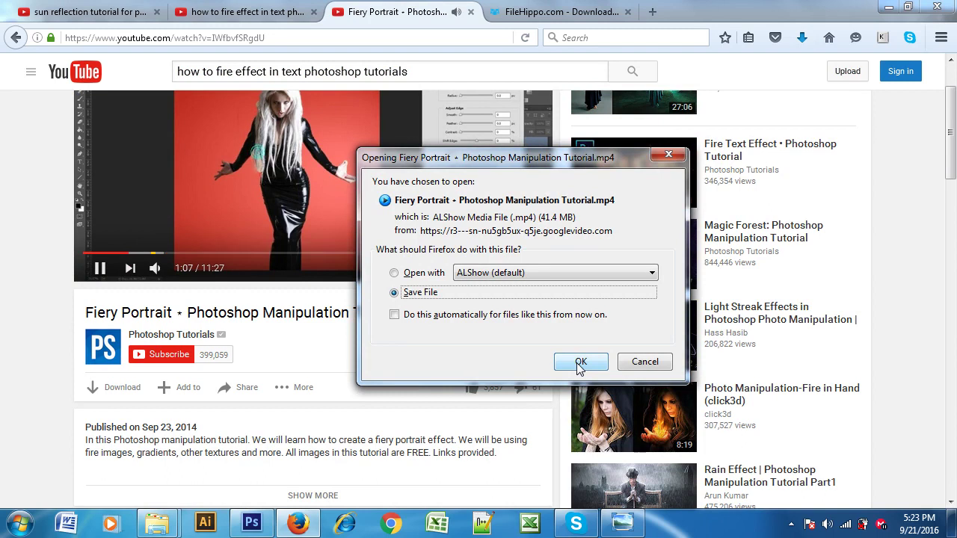
left_click(581, 362)
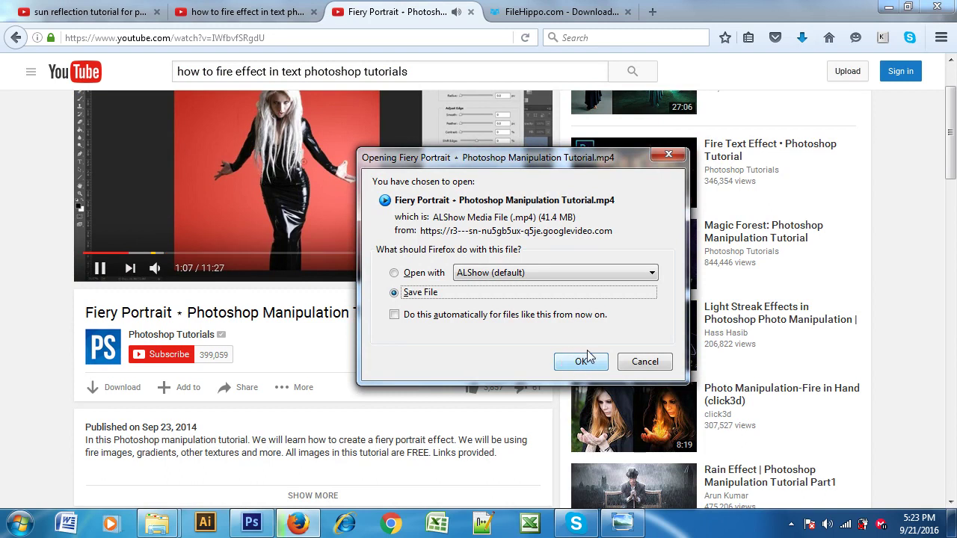
Step: Replace 'effect in text' with 'be gost' in the YouTube search and run it
scroll(845, 323, "down", 4)
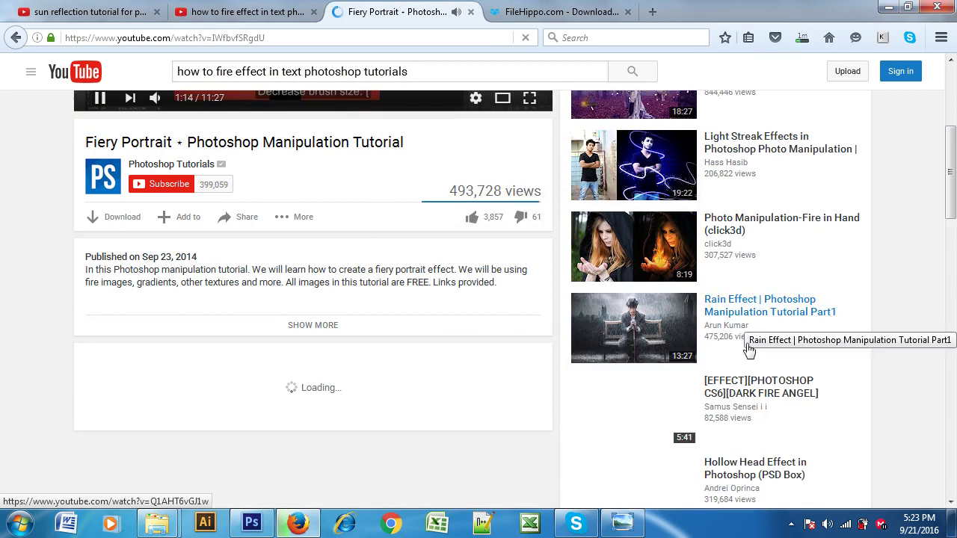
scroll(718, 310, "up", 6)
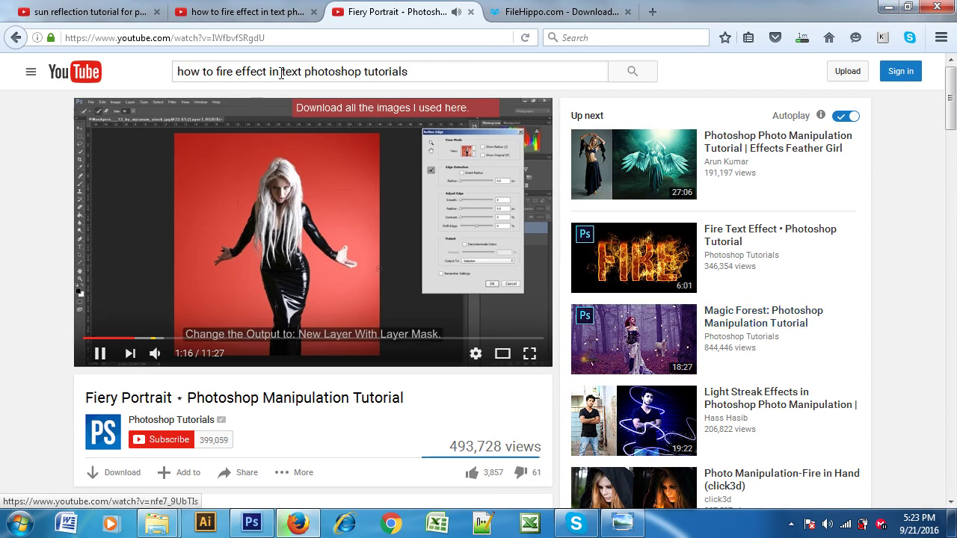
left_click(238, 70)
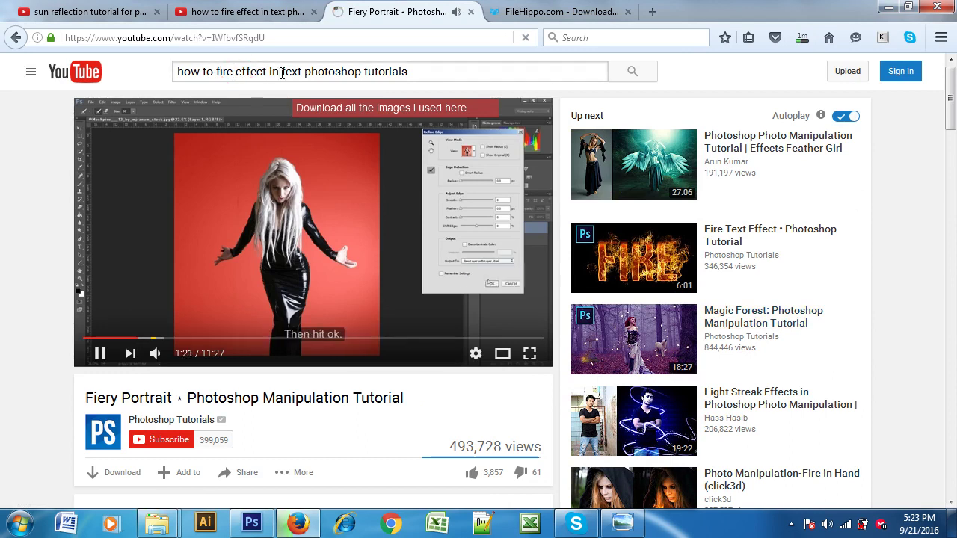
left_click(284, 70, "shift")
left_click(301, 67, "shift")
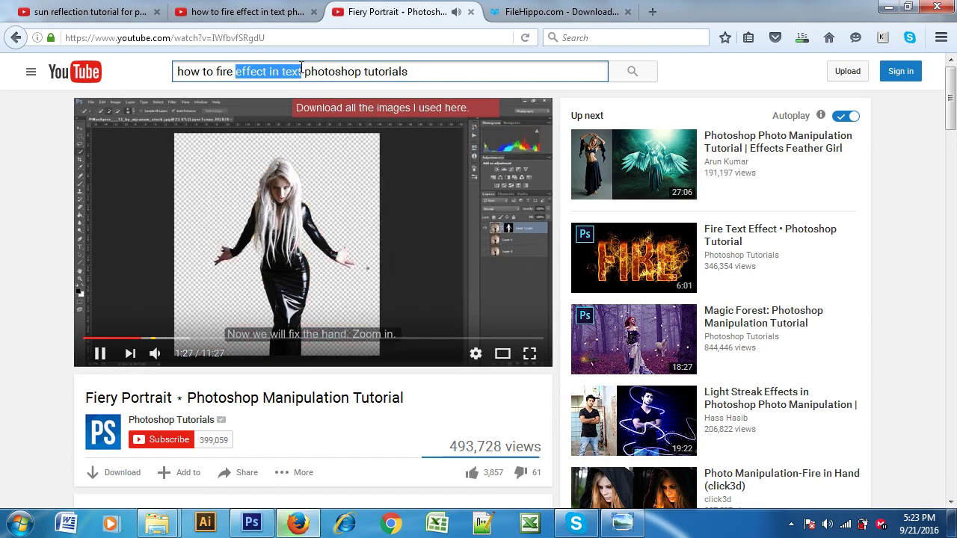
type("de")
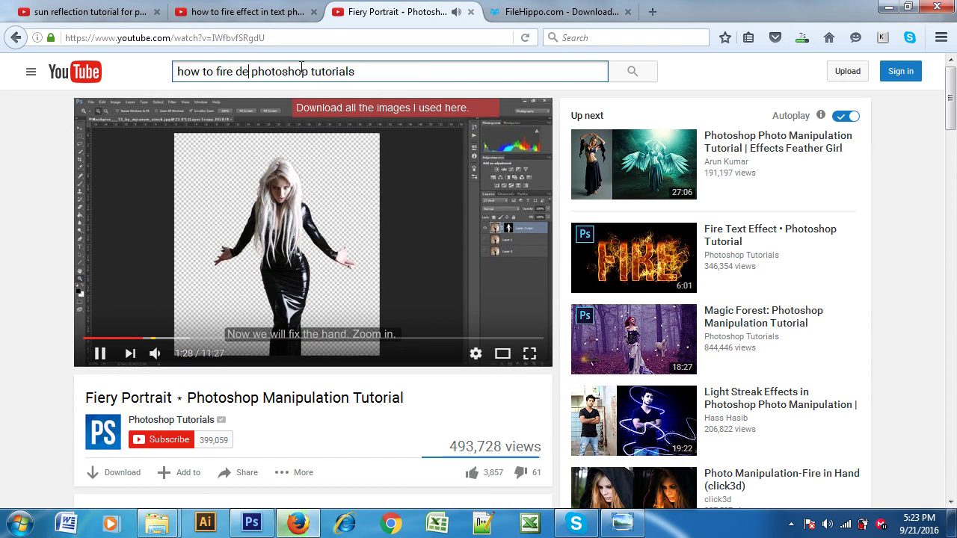
key("BackSpace")
key("BackSpace")
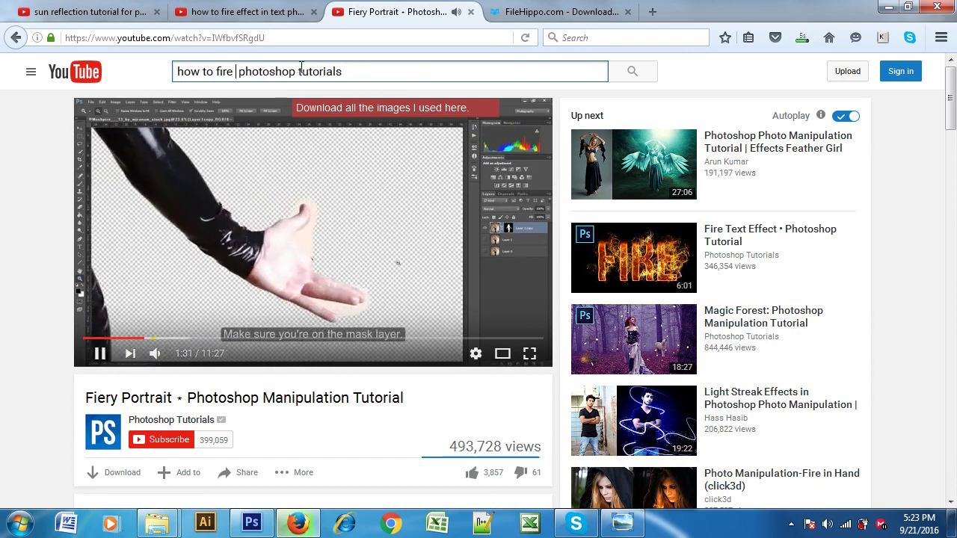
type("be  go")
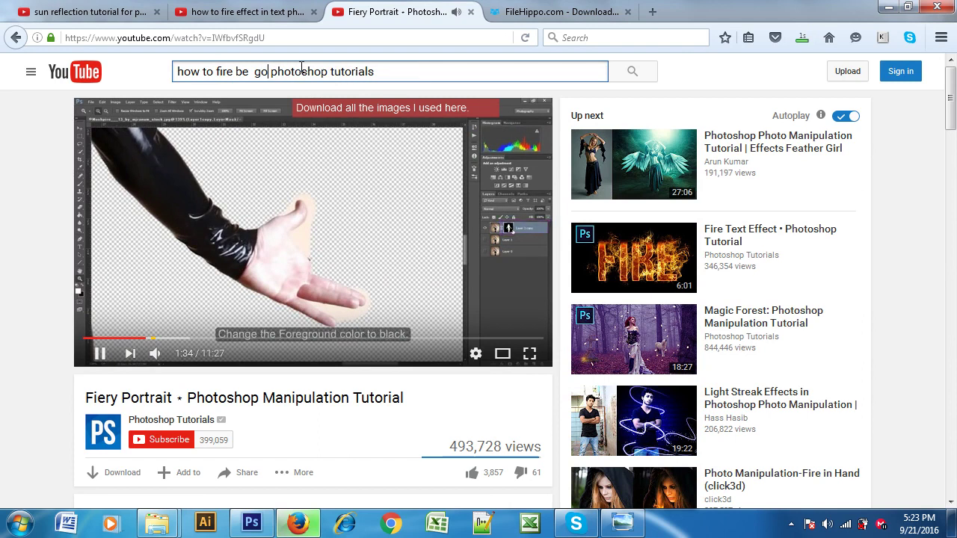
type("ust")
key("BackSpace")
key("BackSpace")
key("BackSpace")
key("BackSpace")
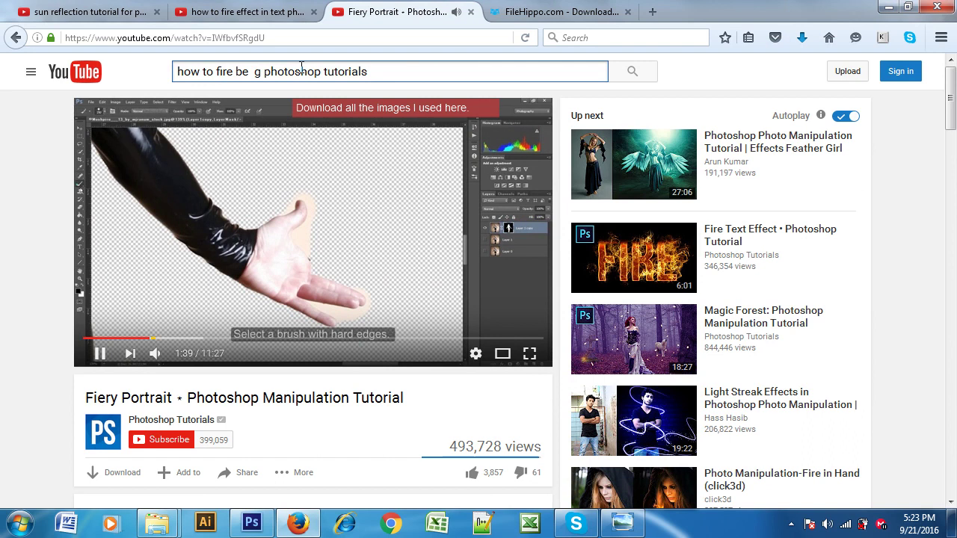
type("os")
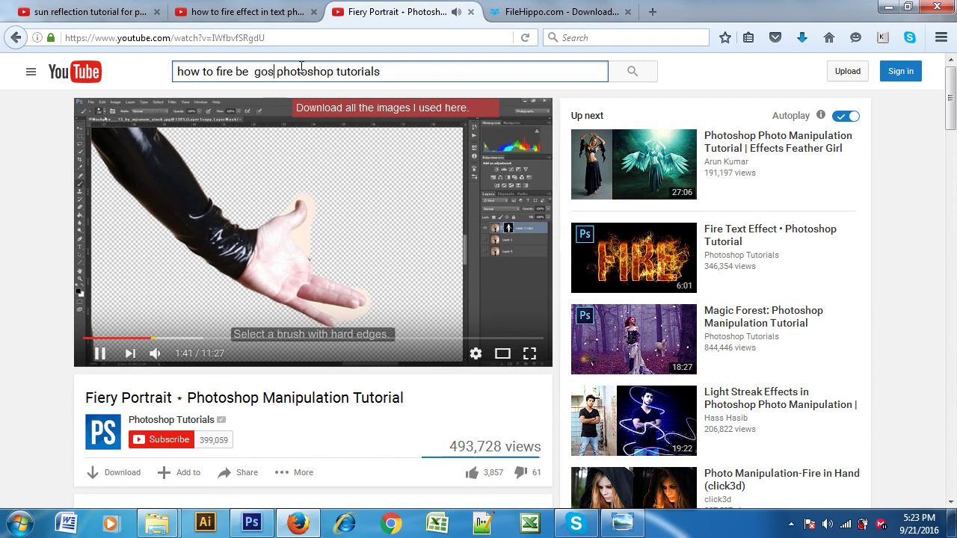
type("t")
key("Return")
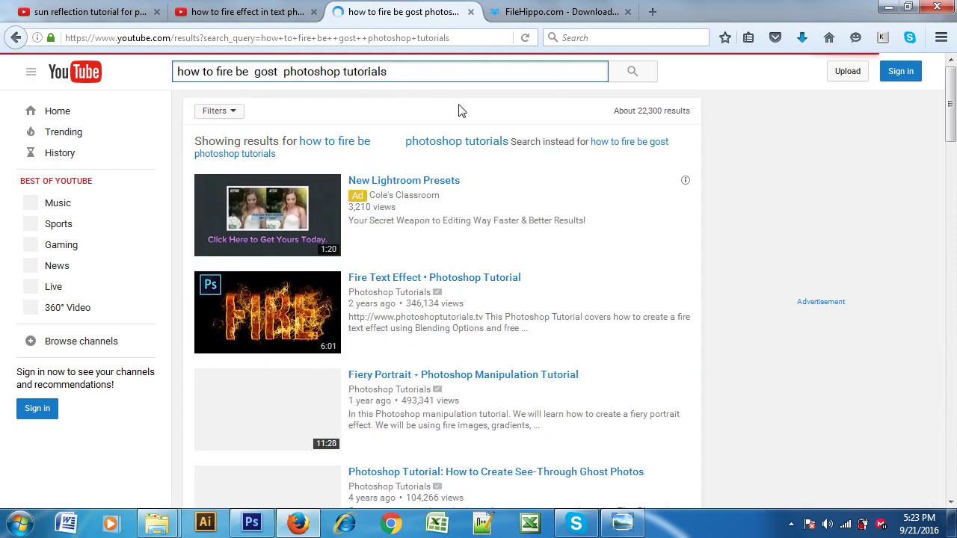
left_click(632, 71)
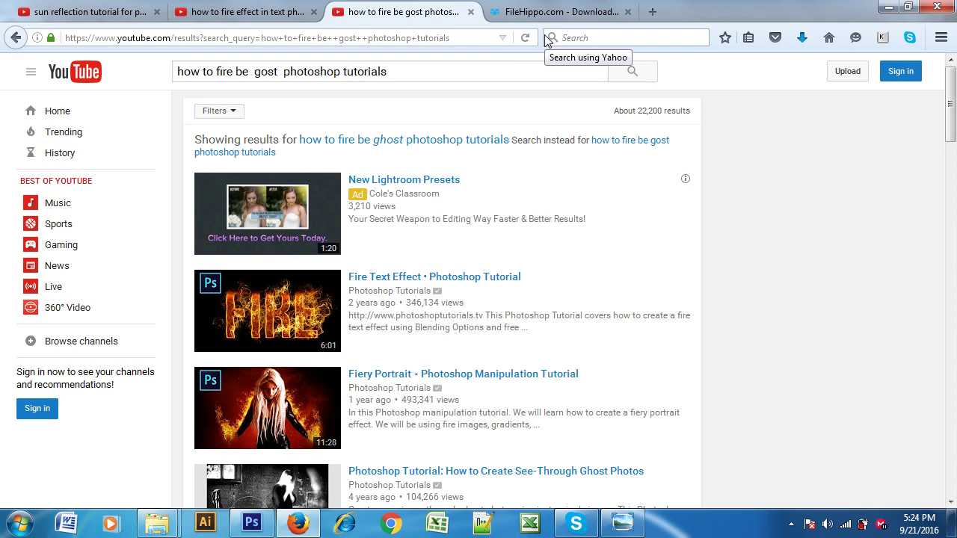
left_click(267, 71)
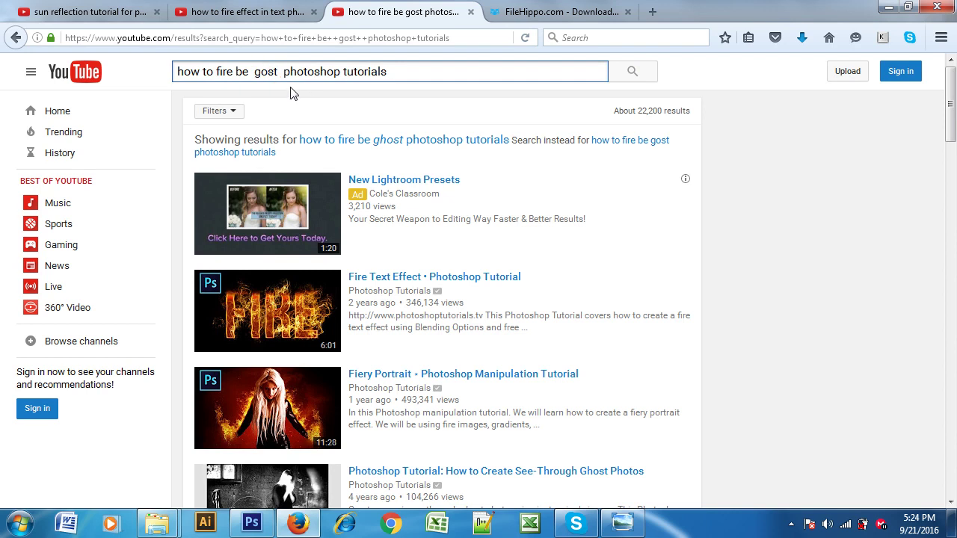
type("e")
left_click(630, 73)
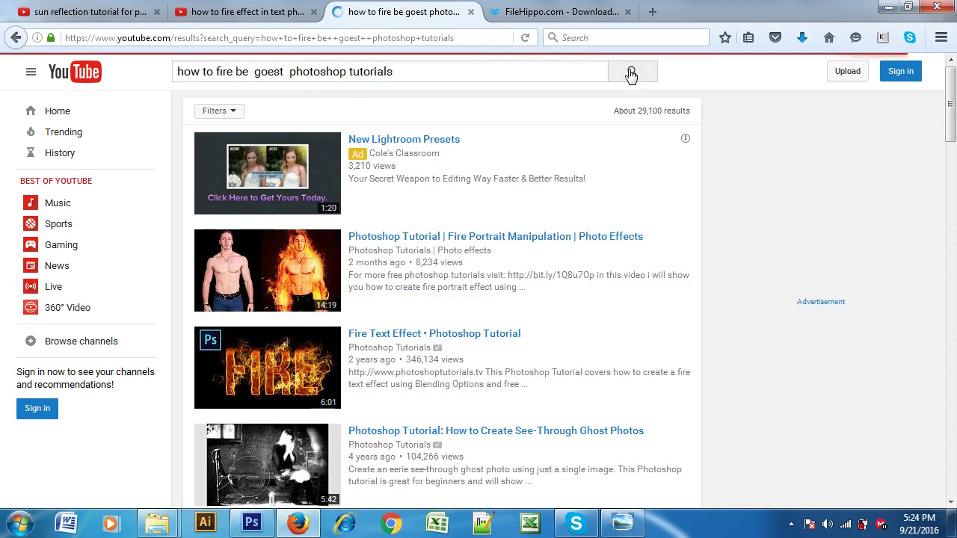
scroll(662, 171, "down", 1)
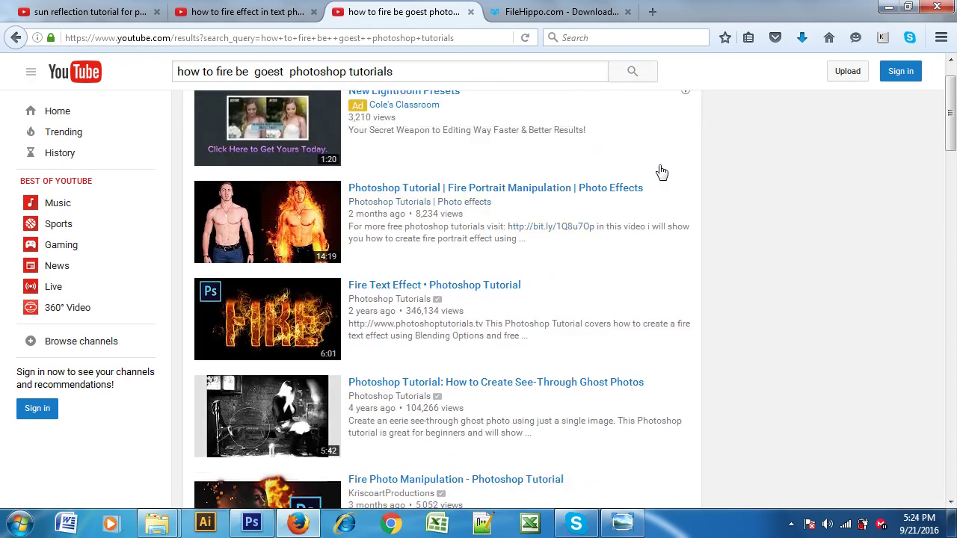
scroll(661, 172, "down", 5)
scroll(661, 176, "down", 4)
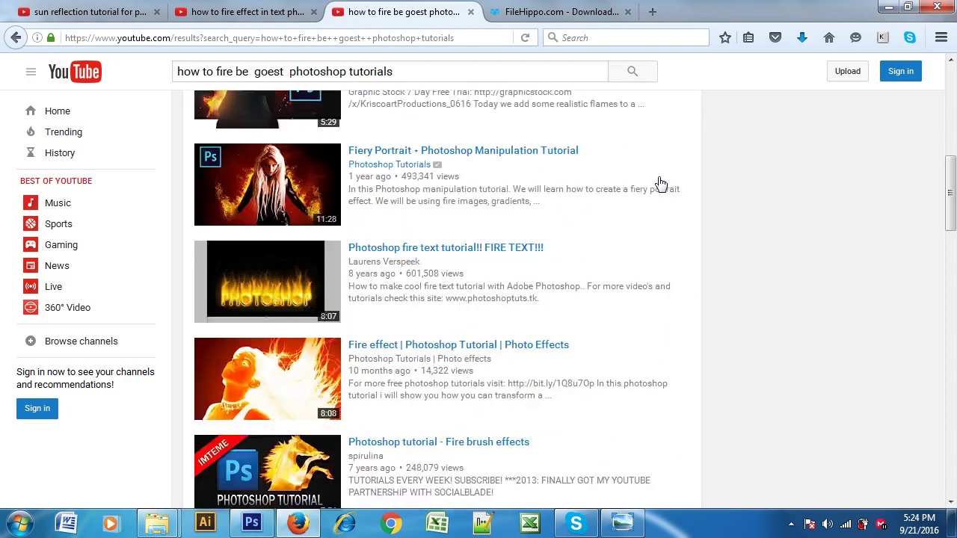
scroll(661, 184, "down", 3)
scroll(658, 186, "down", 5)
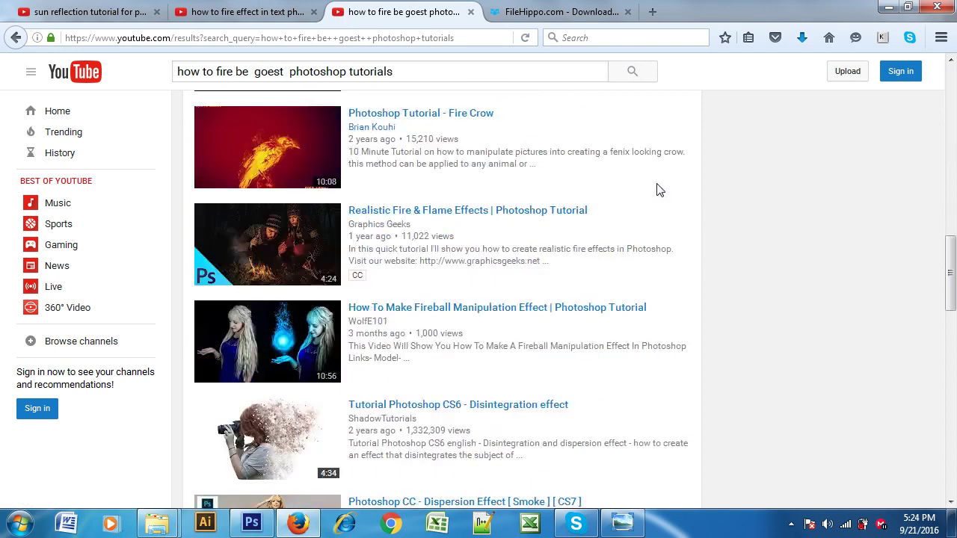
scroll(657, 190, "down", 5)
scroll(658, 191, "down", 2)
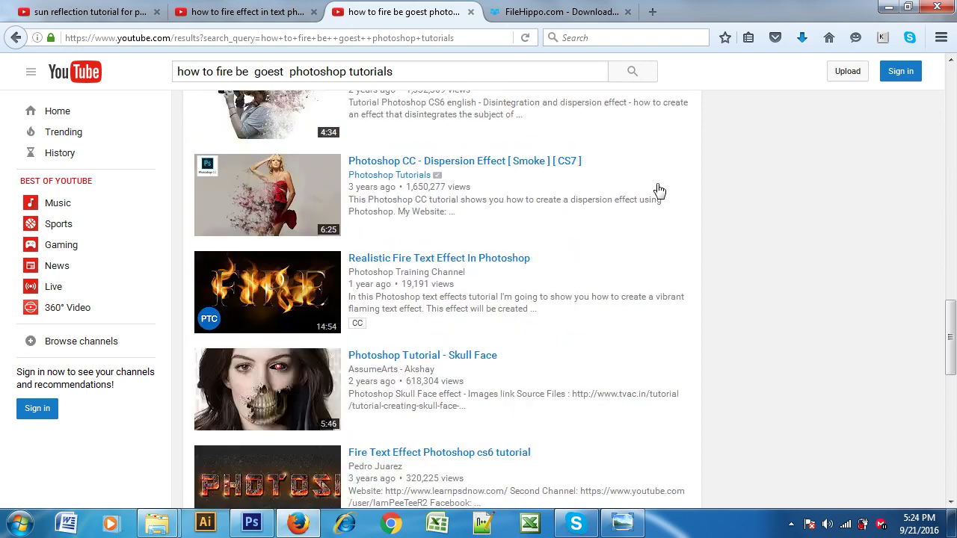
scroll(658, 190, "down", 4)
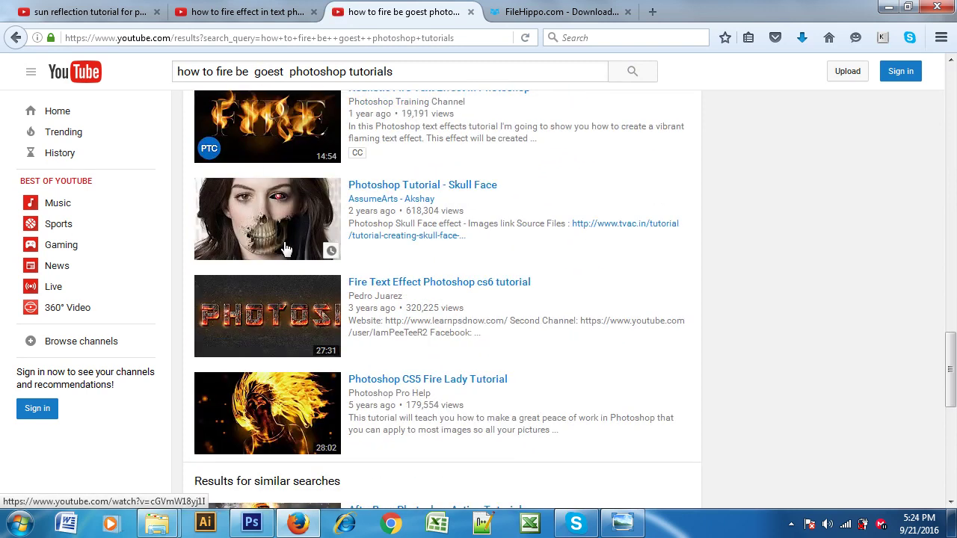
mouse_move(266, 389)
scroll(288, 254, "down", 1)
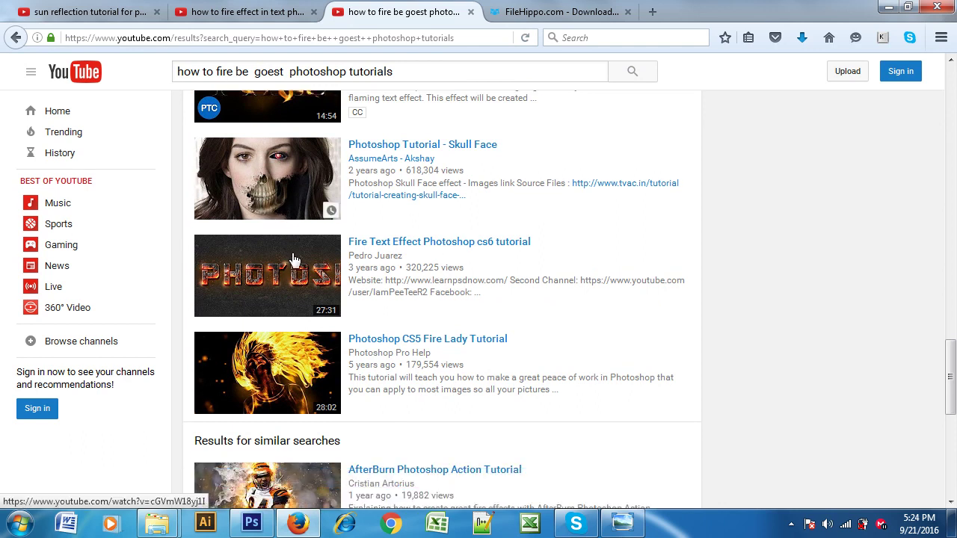
scroll(386, 266, "down", 5)
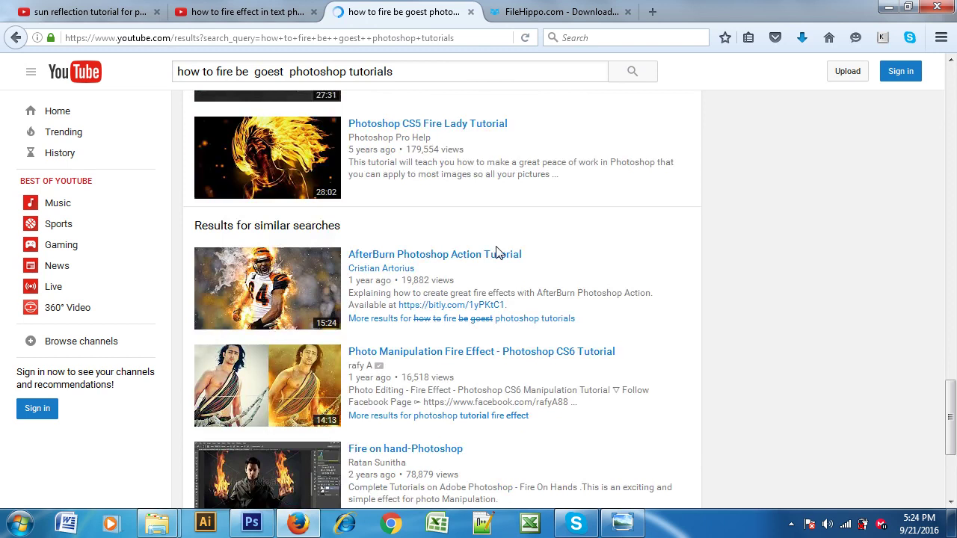
scroll(499, 252, "down", 3)
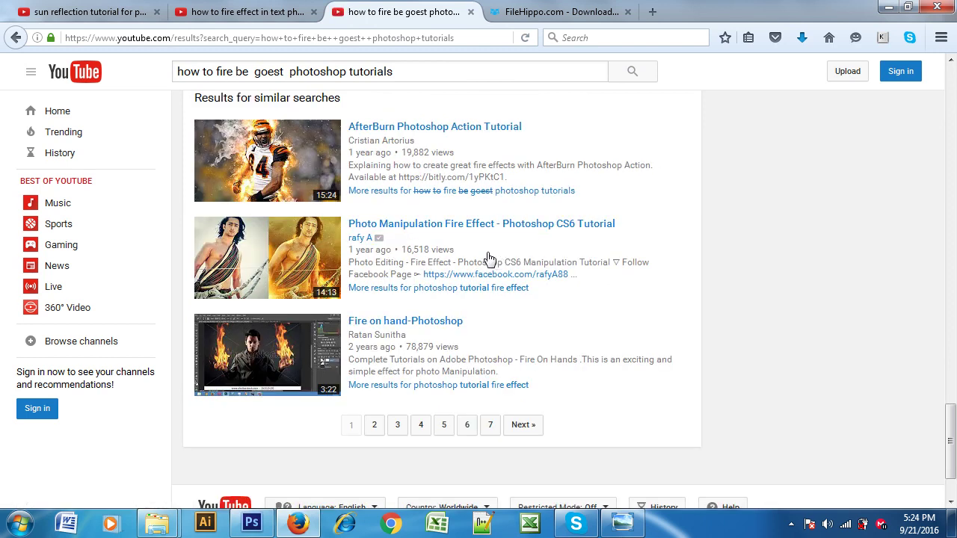
left_click(373, 337)
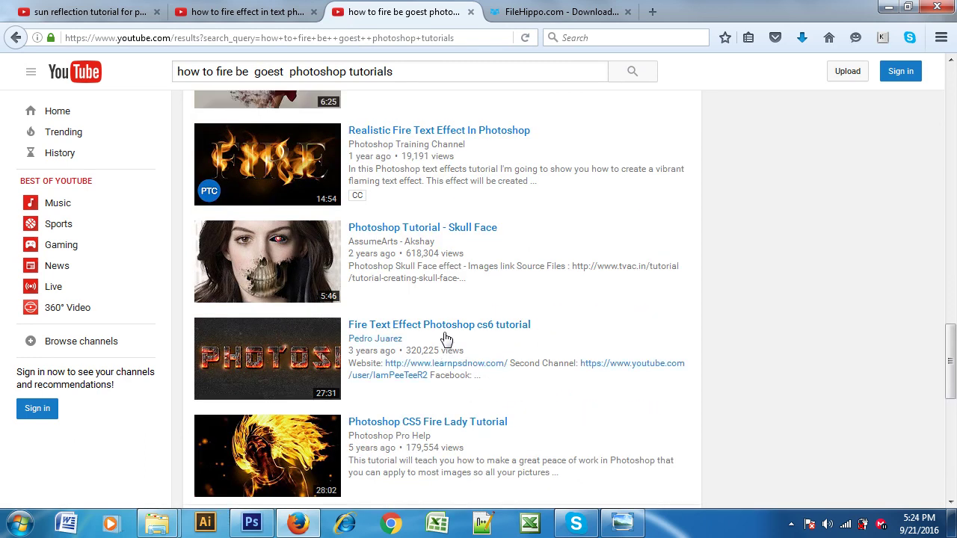
scroll(445, 338, "up", 7)
scroll(445, 339, "up", 5)
scroll(445, 338, "up", 1)
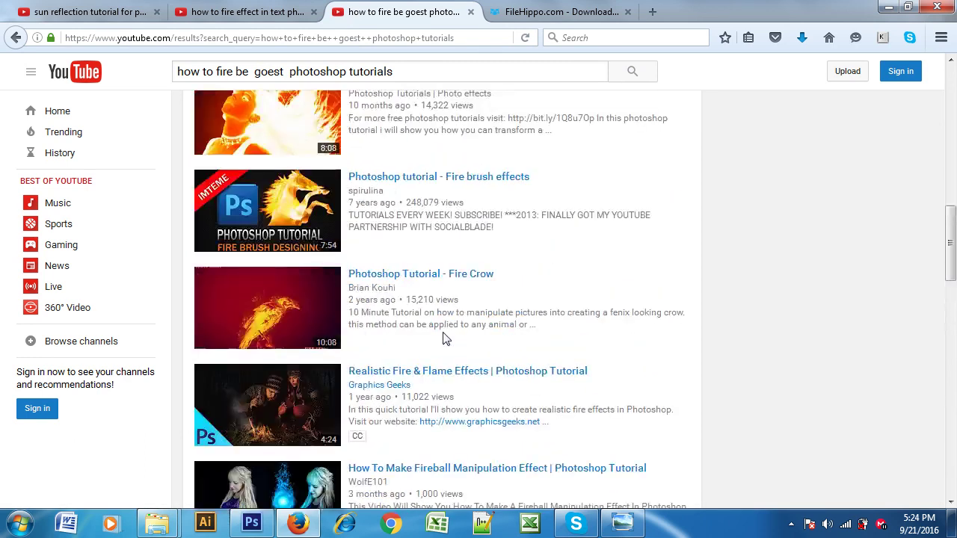
scroll(445, 339, "up", 1)
scroll(445, 339, "up", 3)
left_click(440, 324)
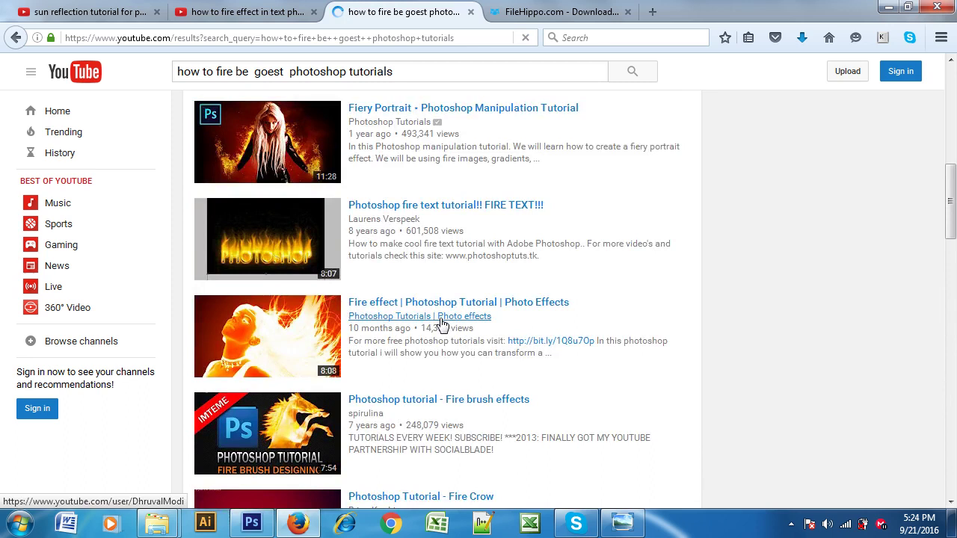
scroll(441, 317, "up", 3)
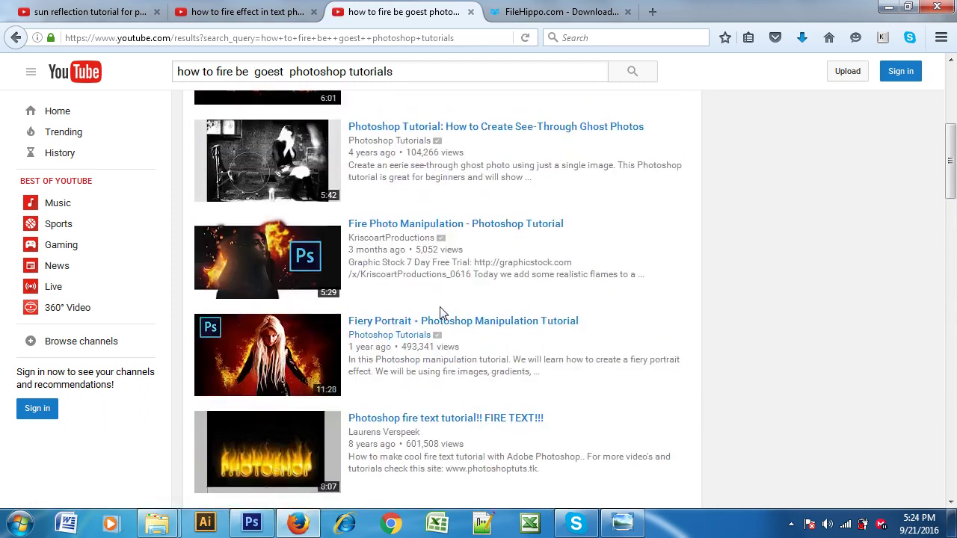
scroll(440, 306, "up", 5)
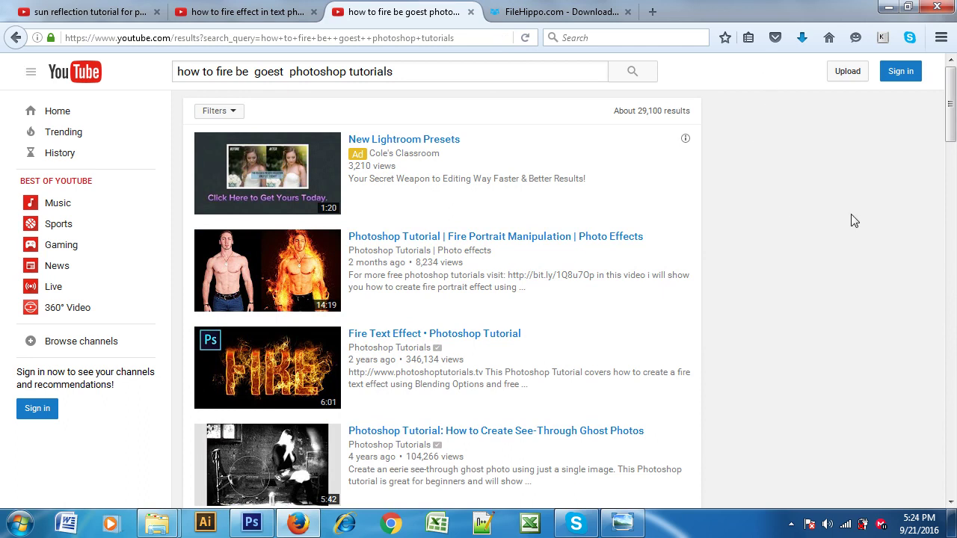
scroll(463, 252, "down", 3)
scroll(463, 248, "up", 3)
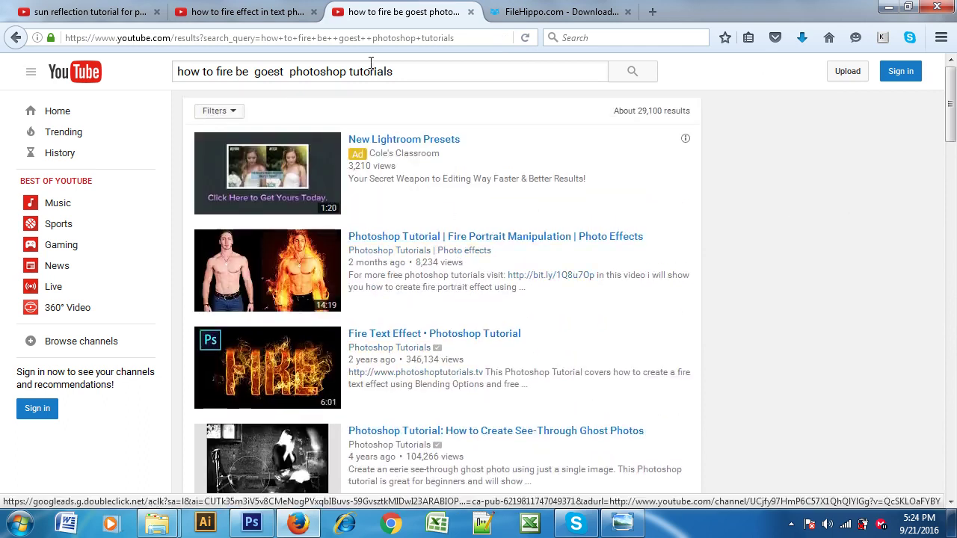
left_click(236, 73)
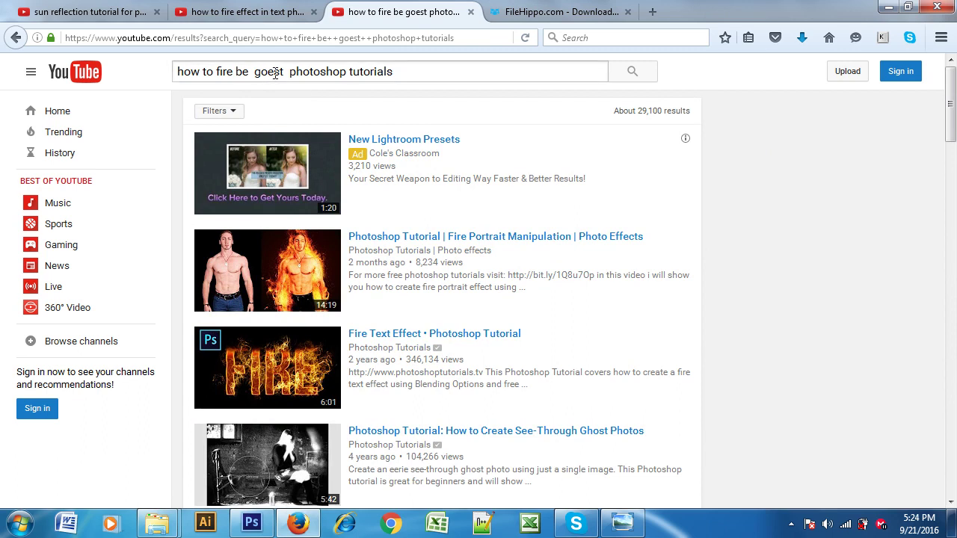
left_click(402, 69)
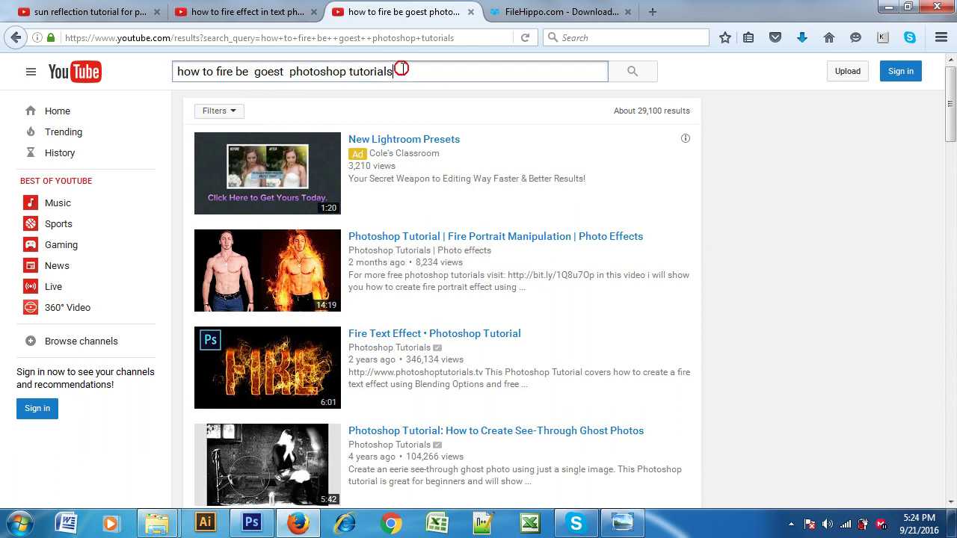
Step: Replace 'goest' with 'horrer' in the YouTube query and run the search
left_click_drag(285, 70, 251, 72)
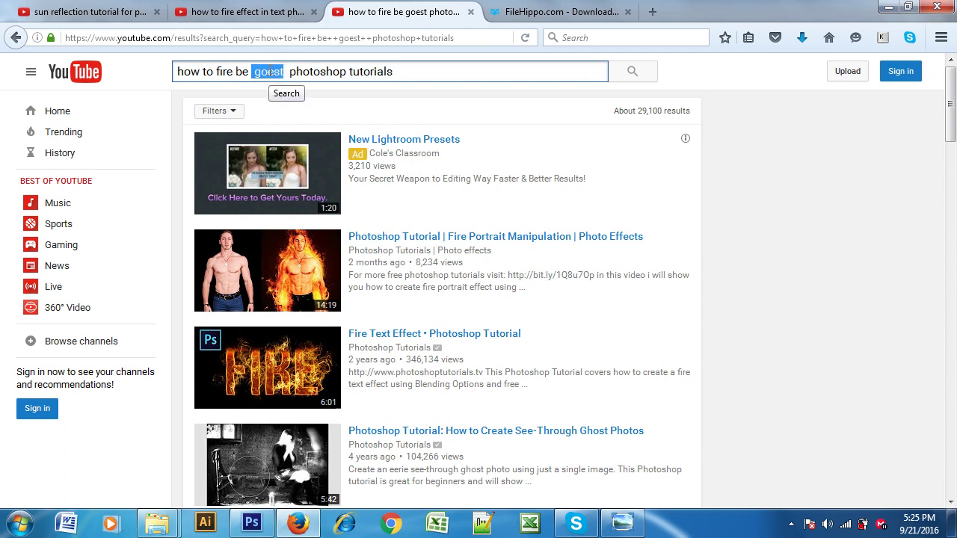
type("horrer")
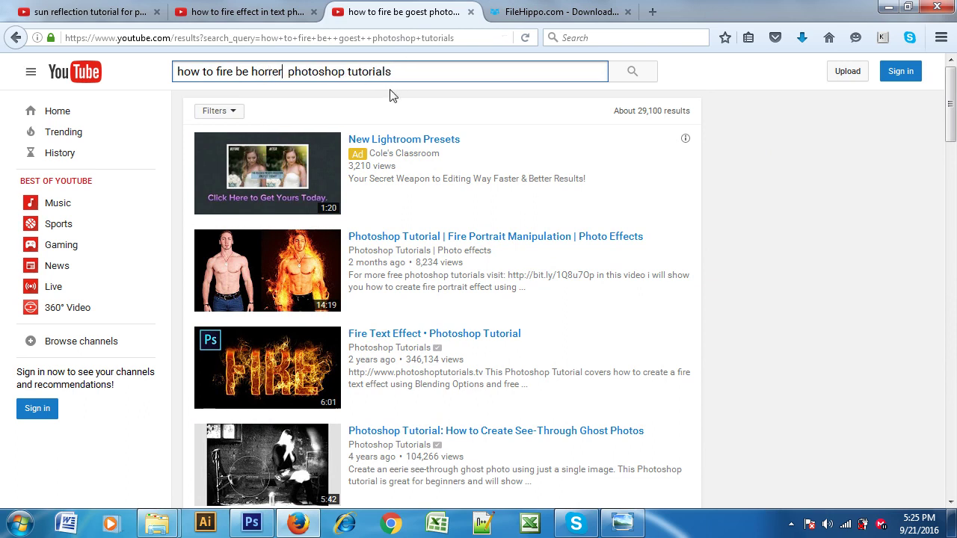
key("Return")
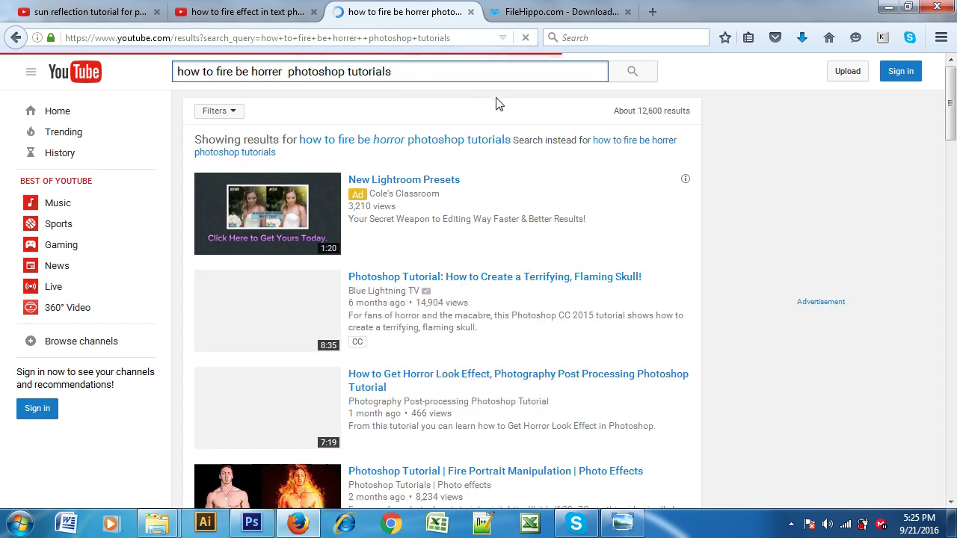
Step: Scroll to the bottom of the horror tutorial results and go to page 2
scroll(658, 202, "down", 4)
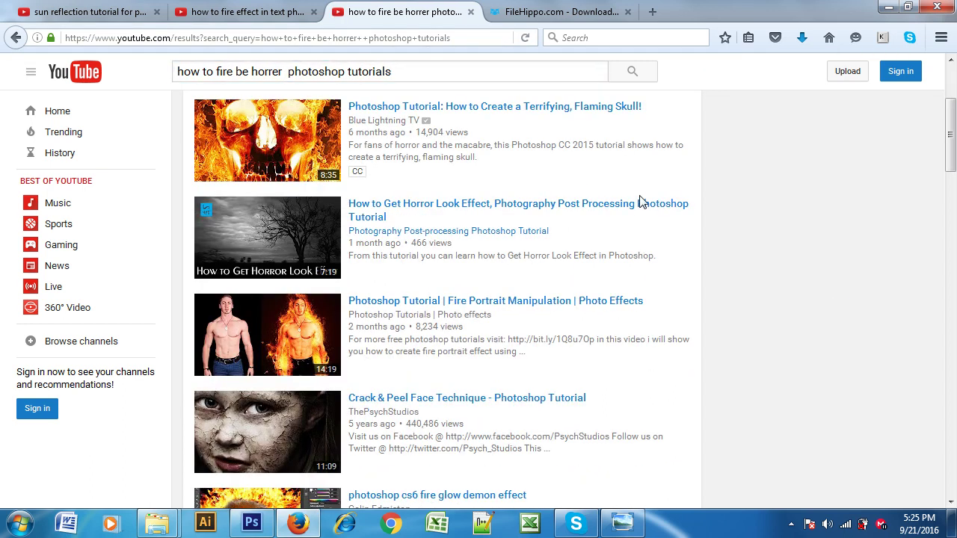
scroll(613, 216, "down", 4)
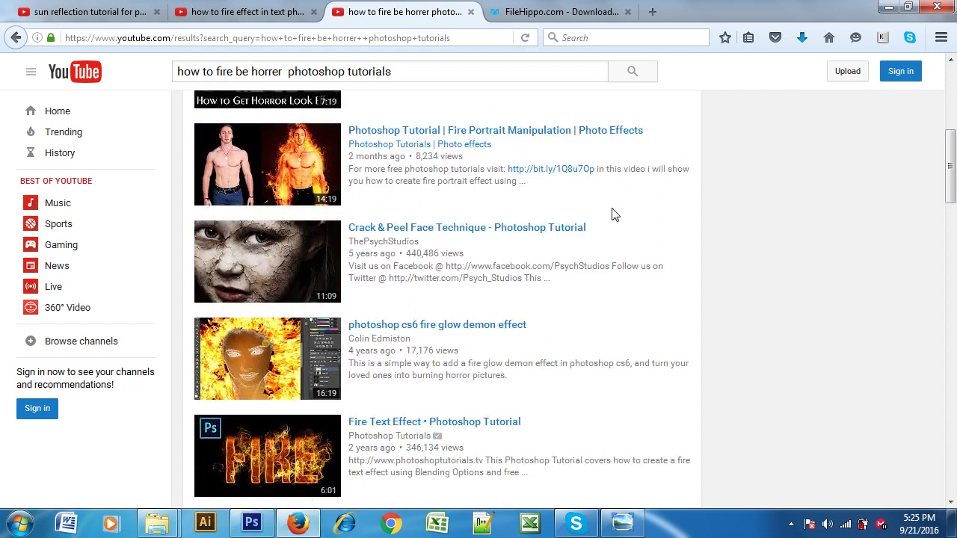
scroll(613, 215, "down", 4)
scroll(602, 228, "down", 4)
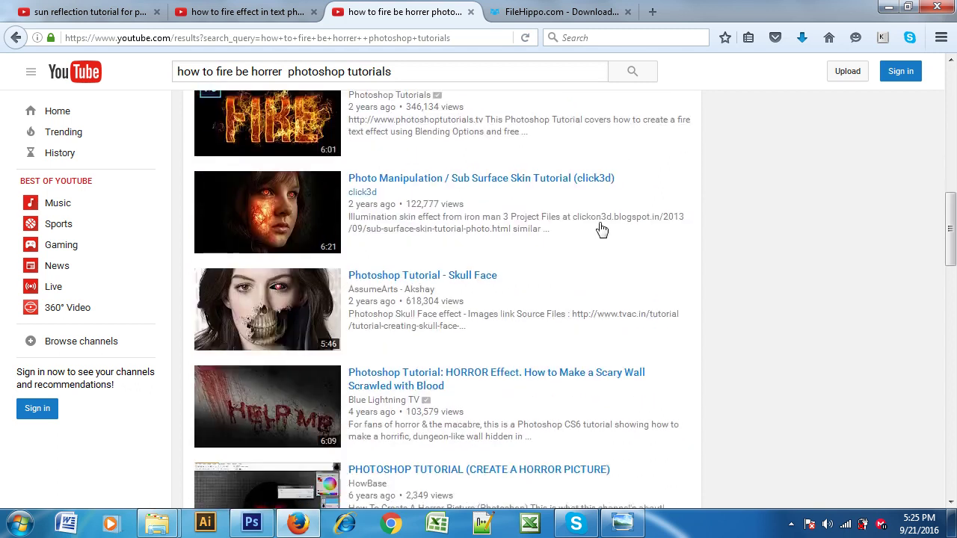
scroll(602, 228, "down", 4)
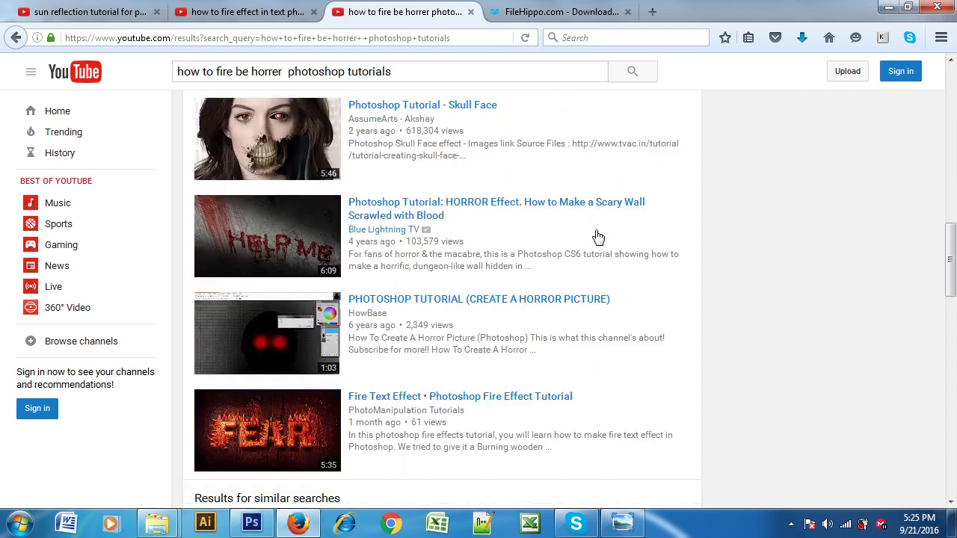
scroll(598, 238, "down", 4)
scroll(598, 238, "down", 5)
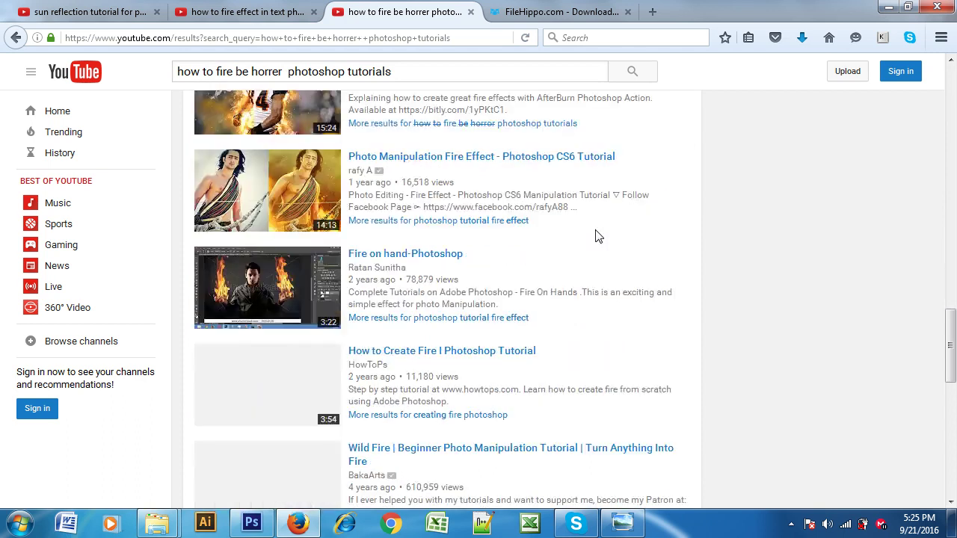
scroll(598, 237, "down", 5)
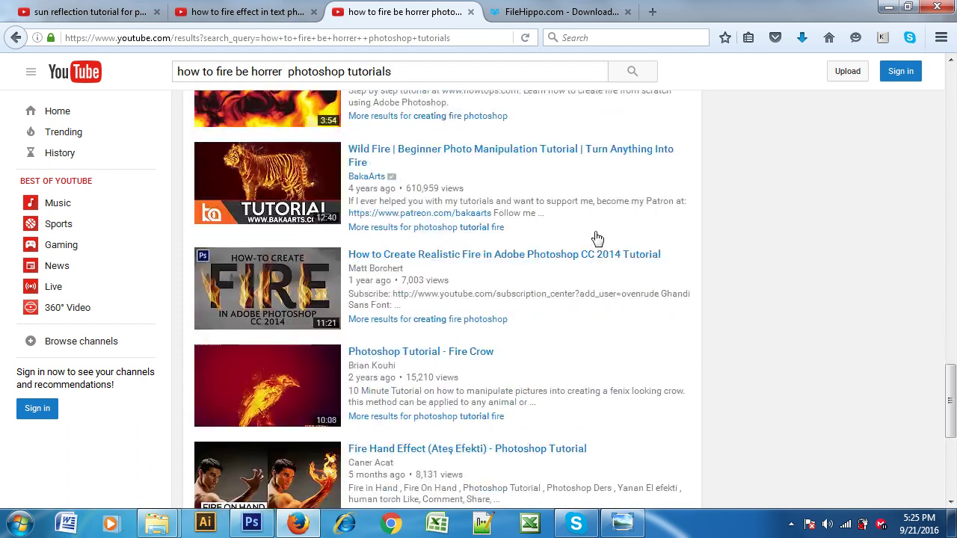
scroll(598, 238, "down", 5)
scroll(597, 238, "down", 2)
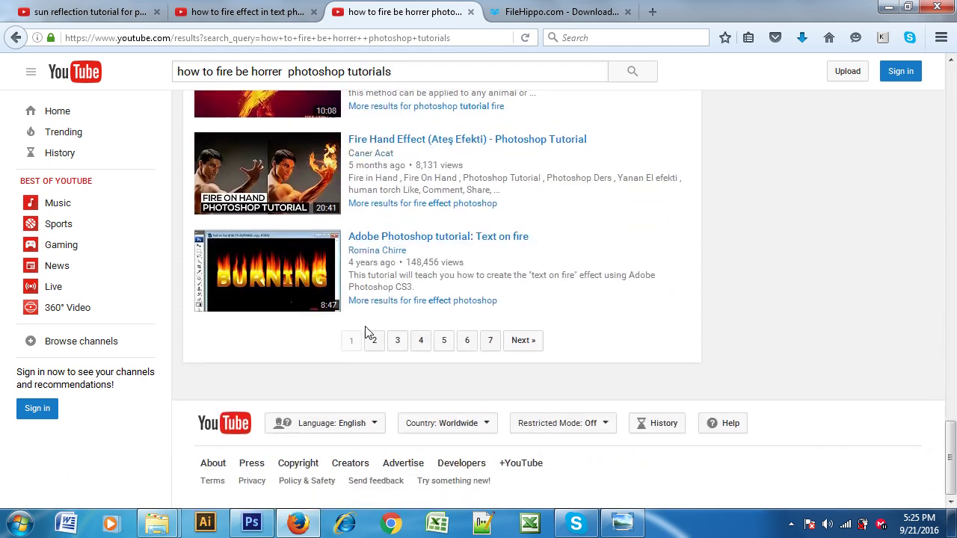
left_click(374, 344)
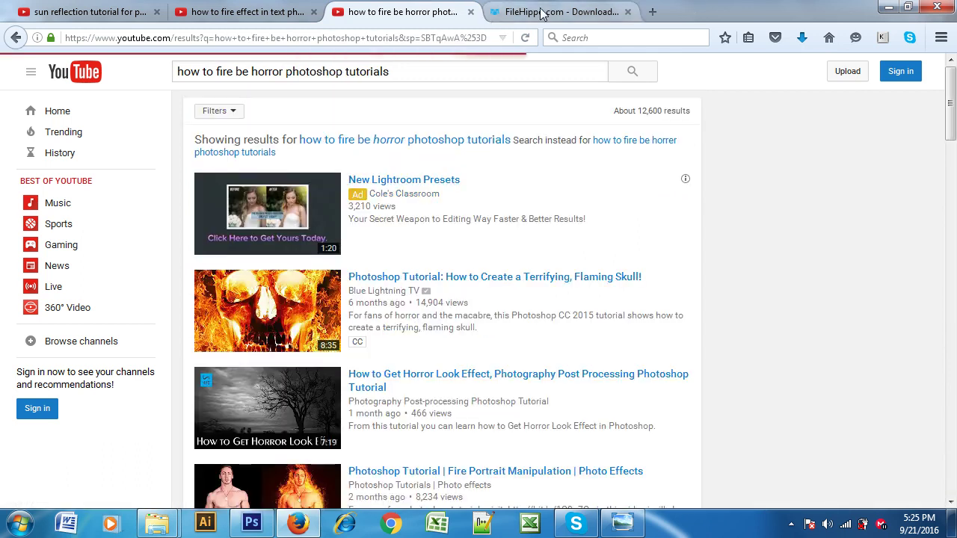
left_click(545, 9)
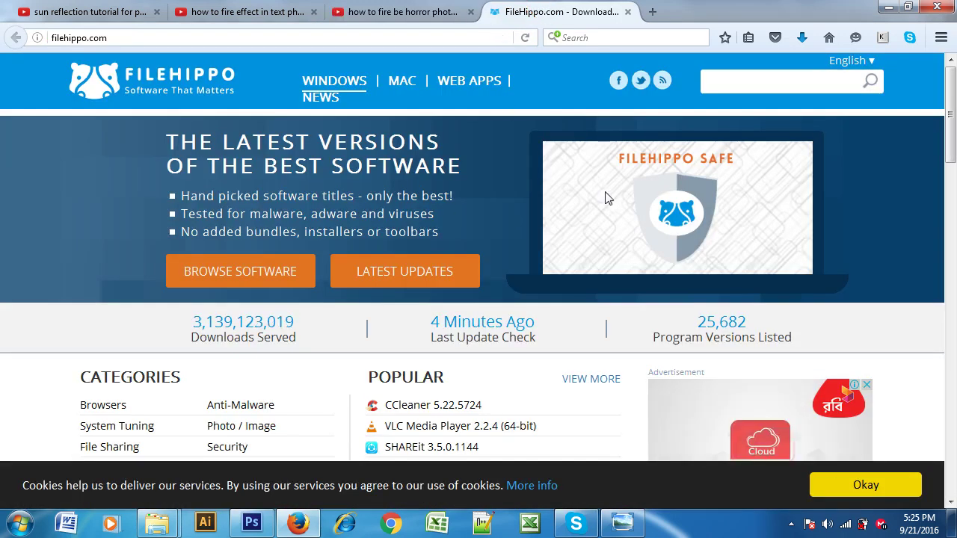
scroll(598, 201, "down", 5)
scroll(583, 202, "up", 5)
scroll(570, 213, "down", 1)
scroll(570, 213, "down", 3)
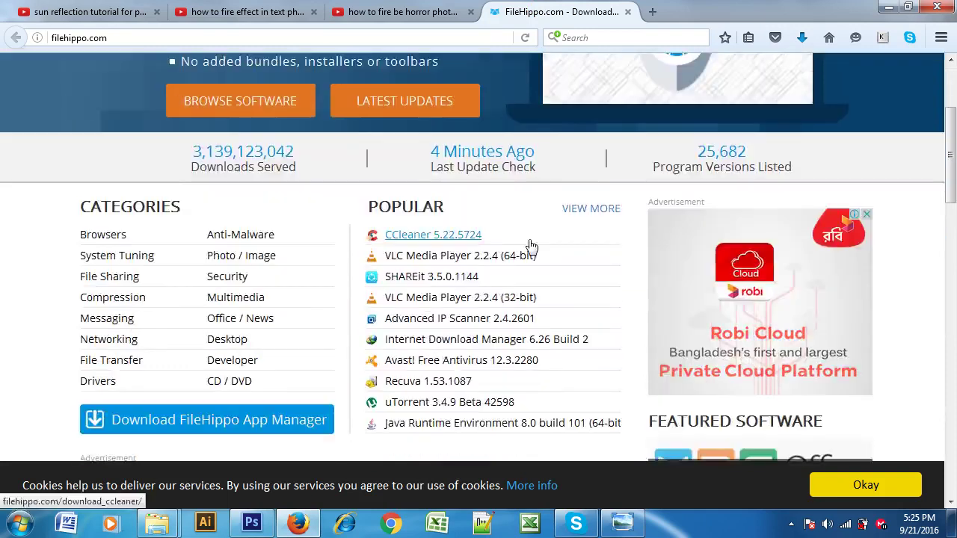
scroll(512, 359, "down", 3)
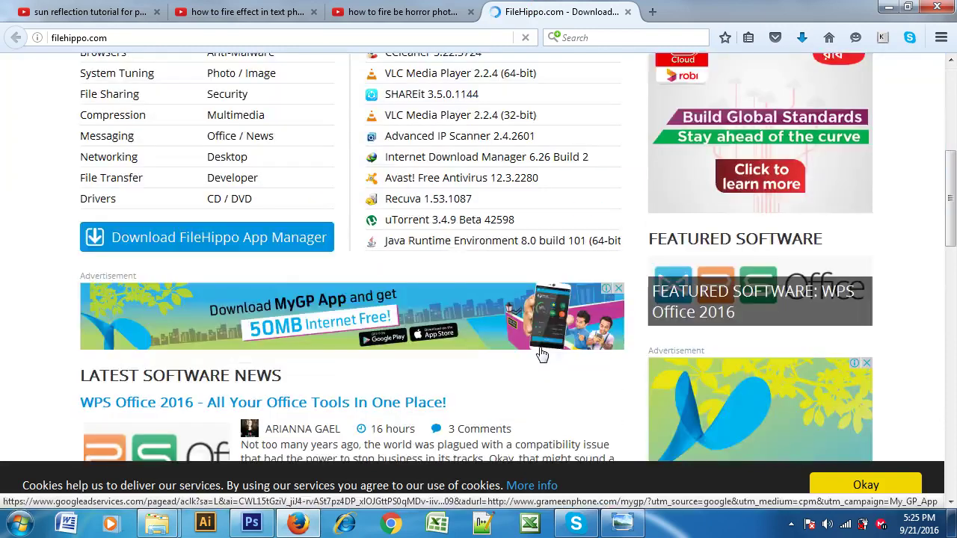
scroll(523, 344, "down", 1)
scroll(471, 190, "up", 1)
scroll(470, 190, "up", 5)
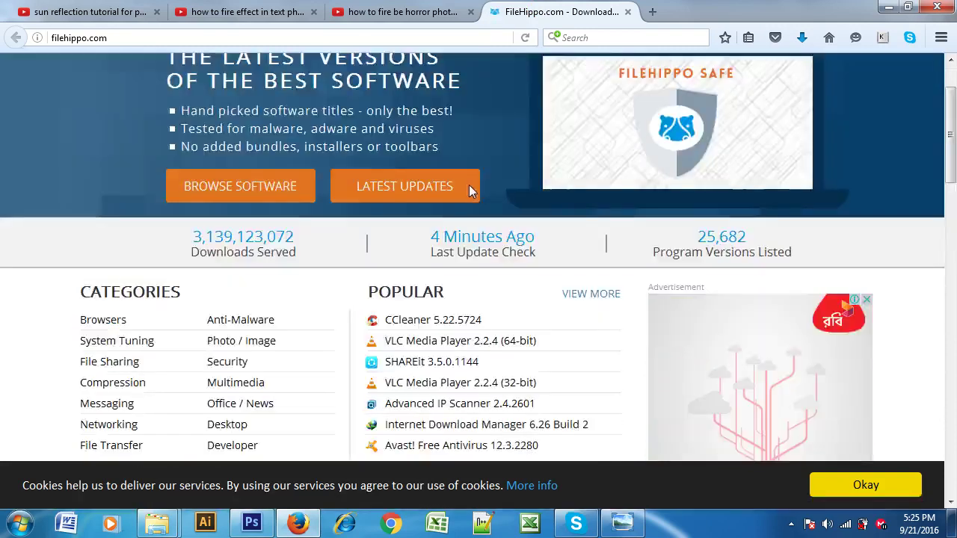
scroll(470, 191, "up", 2)
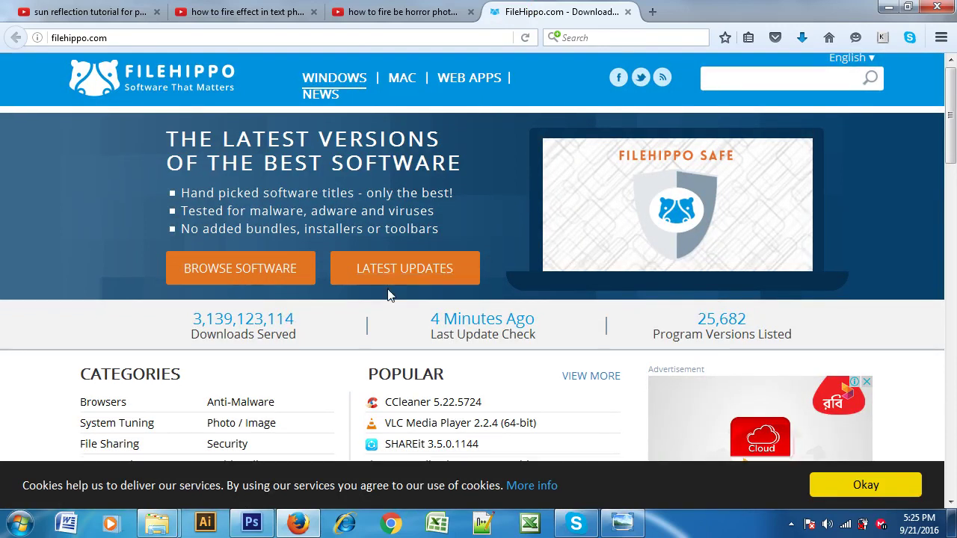
scroll(388, 293, "down", 6)
scroll(499, 263, "up", 2)
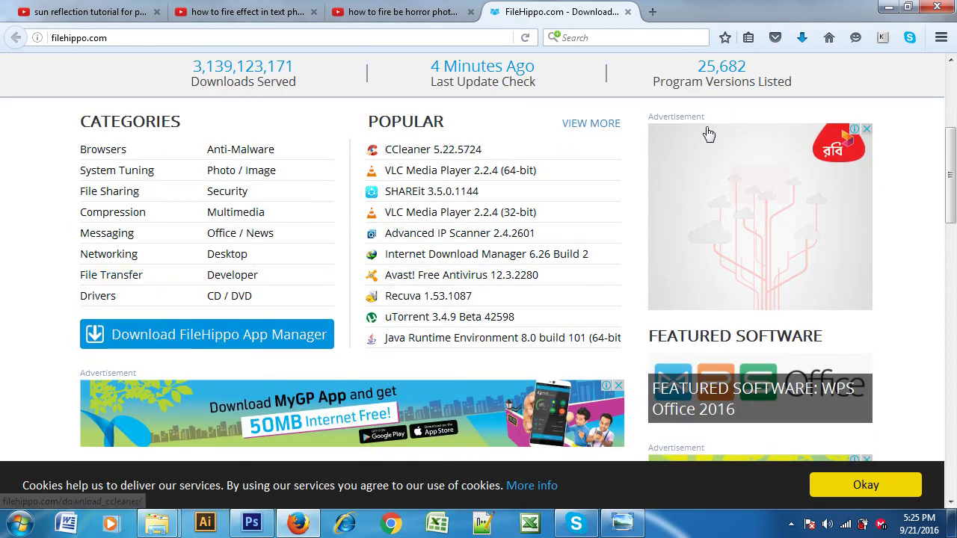
scroll(419, 261, "down", 5)
scroll(430, 299, "down", 7)
scroll(436, 317, "down", 4)
scroll(438, 314, "down", 3)
scroll(436, 316, "down", 5)
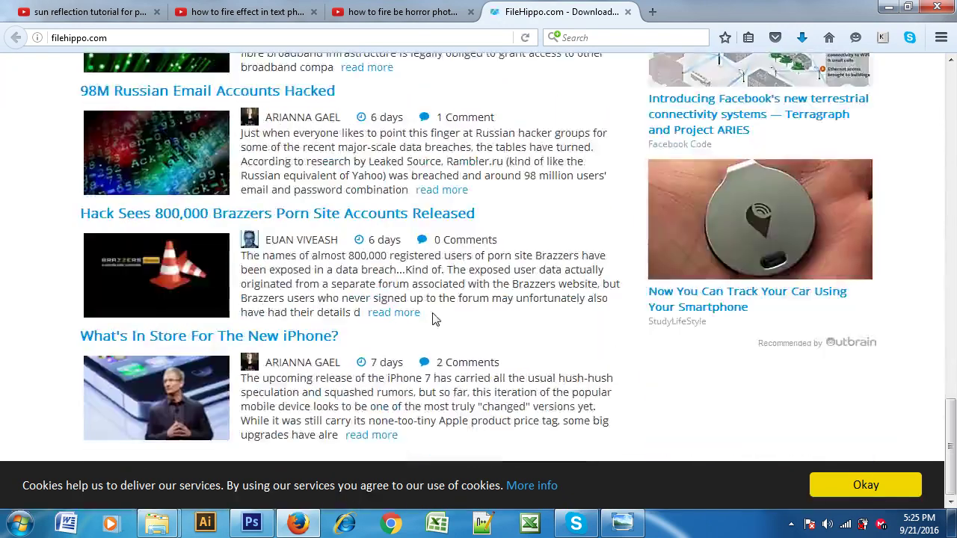
scroll(436, 299, "up", 5)
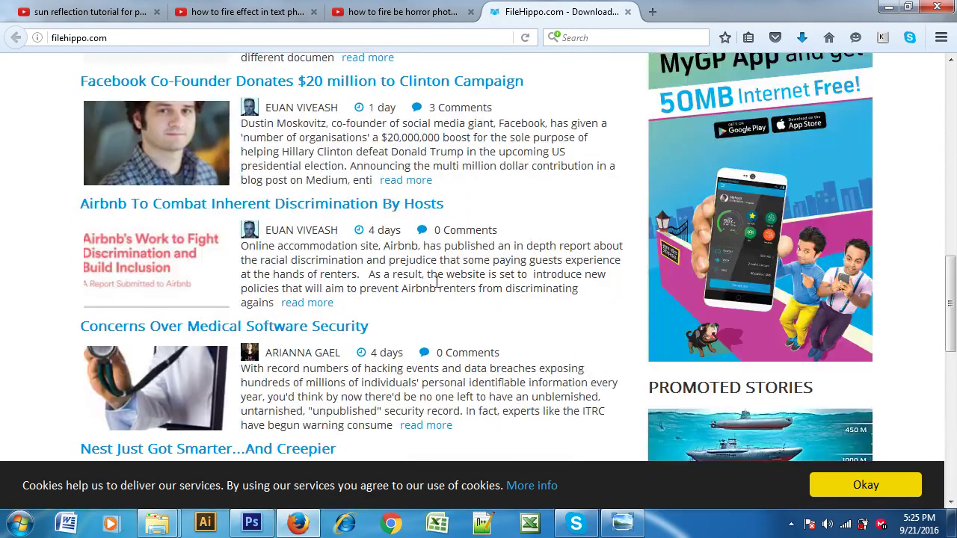
scroll(438, 280, "up", 10)
Step: Search FileHippo using the 'Adobe Flash Player' suggestion and browse its 3 results
left_click(735, 80)
type("Ado")
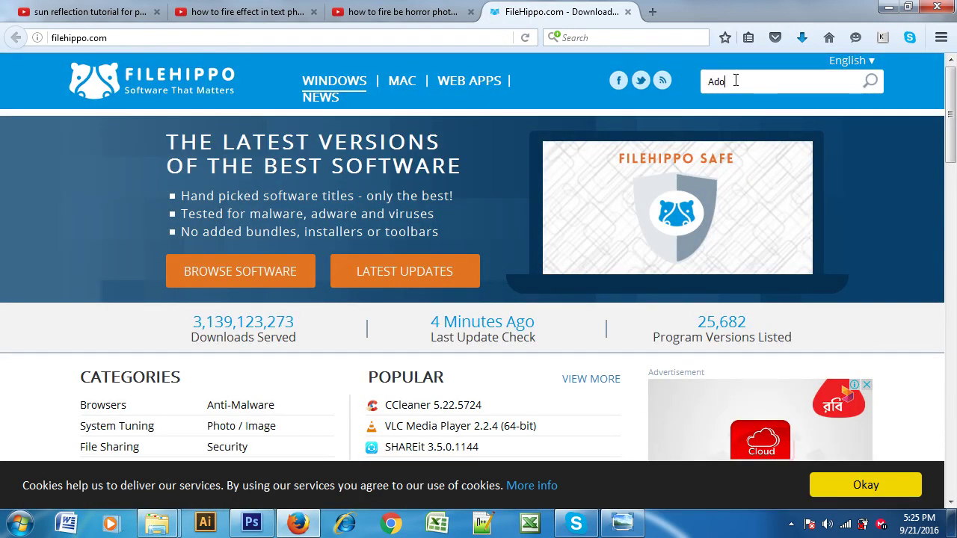
type("be Flash")
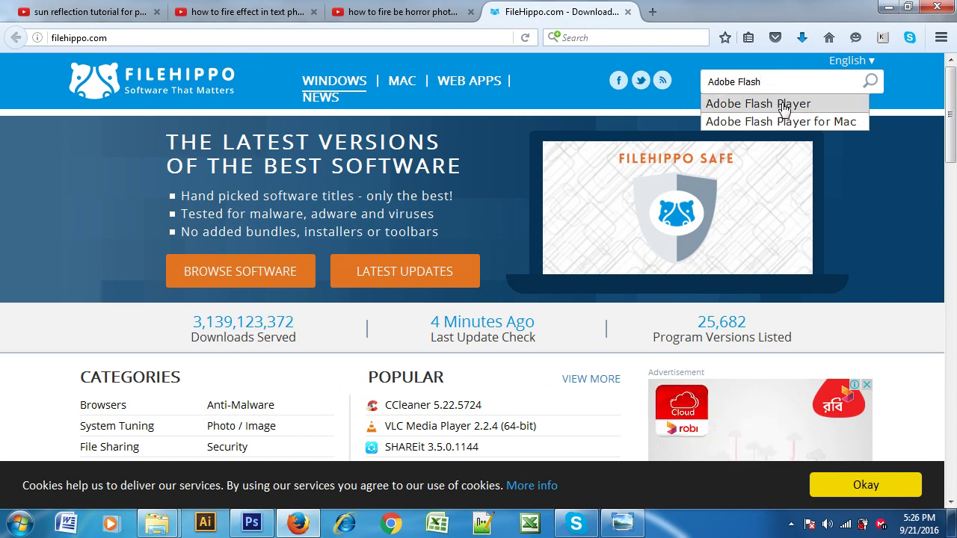
left_click(782, 106)
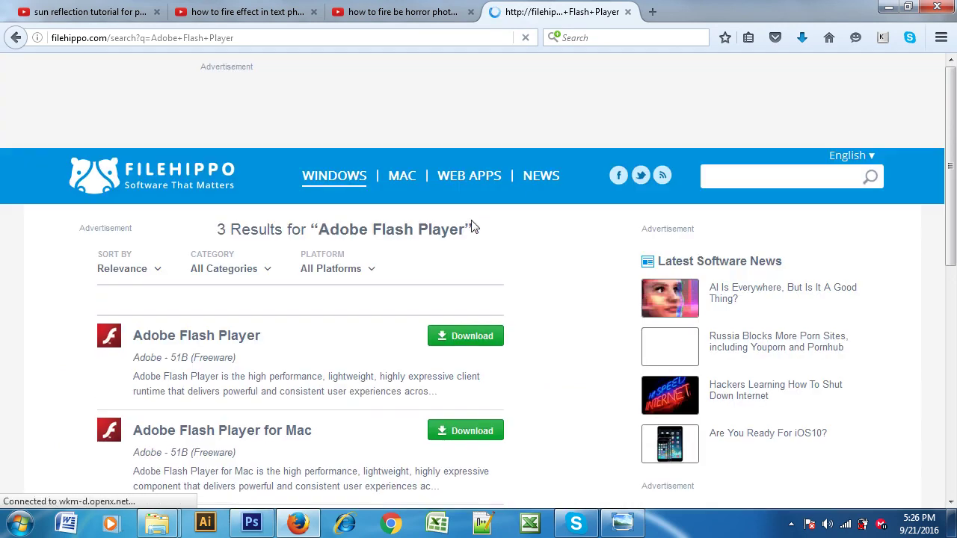
scroll(474, 227, "down", 2)
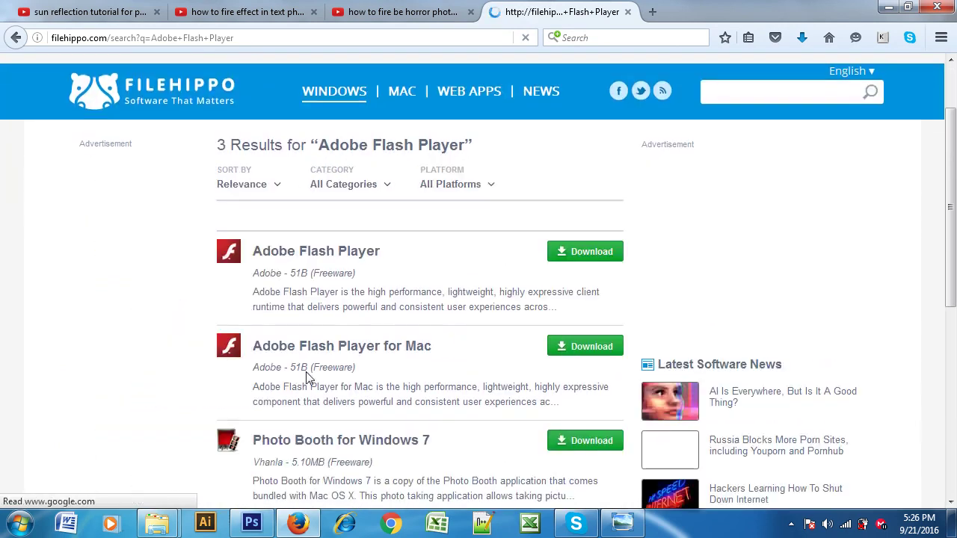
scroll(406, 324, "down", 2)
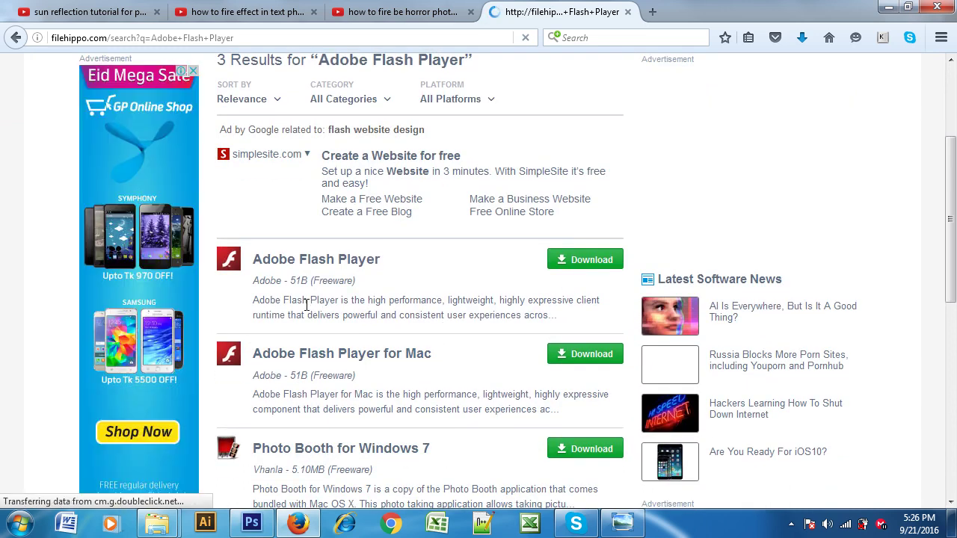
scroll(309, 317, "down", 1)
scroll(309, 317, "down", 1)
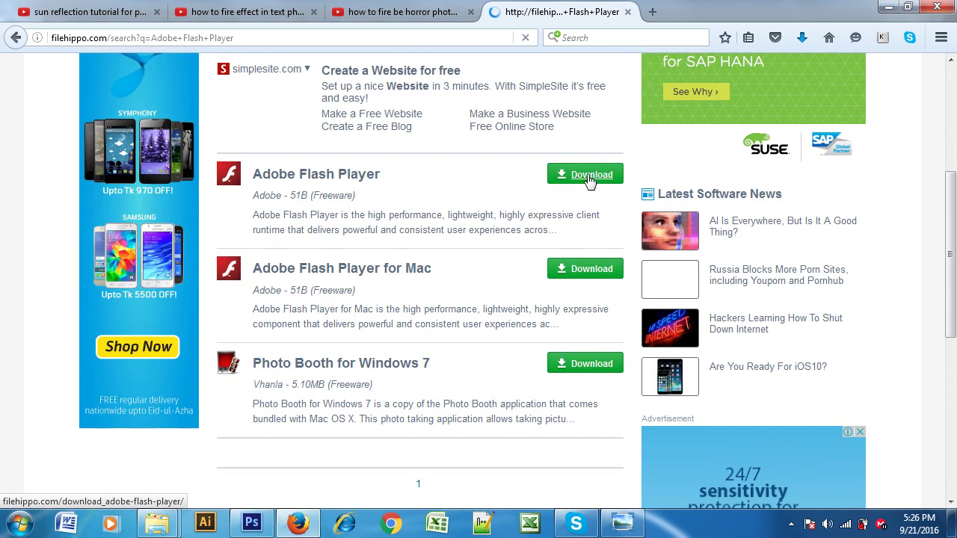
scroll(320, 324, "down", 4)
scroll(321, 323, "down", 4)
scroll(320, 323, "up", 10)
scroll(449, 327, "up", 2)
scroll(333, 366, "down", 1)
scroll(333, 366, "down", 2)
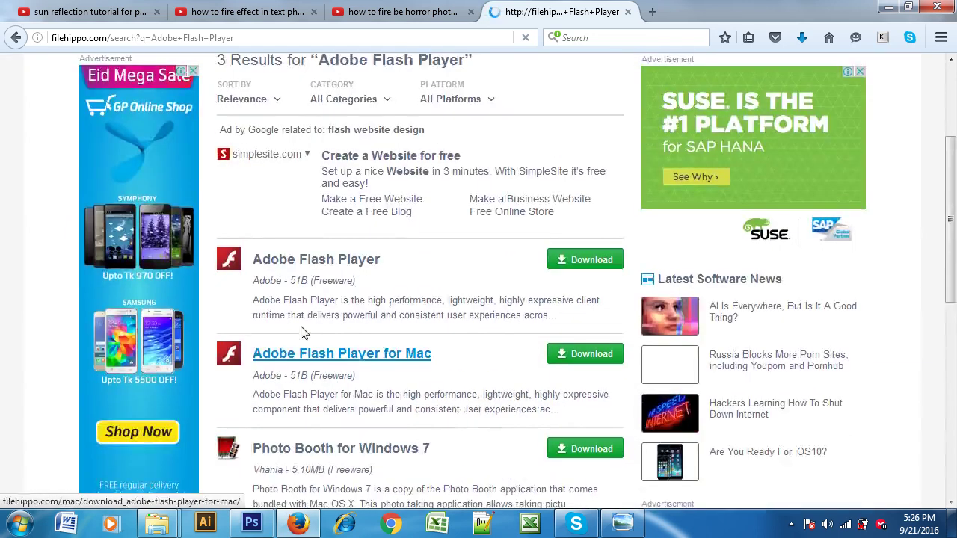
Step: Download the latest Adobe Flash Player (22.0.0.209) and close the horror tutorial YouTube tab
left_click(576, 259)
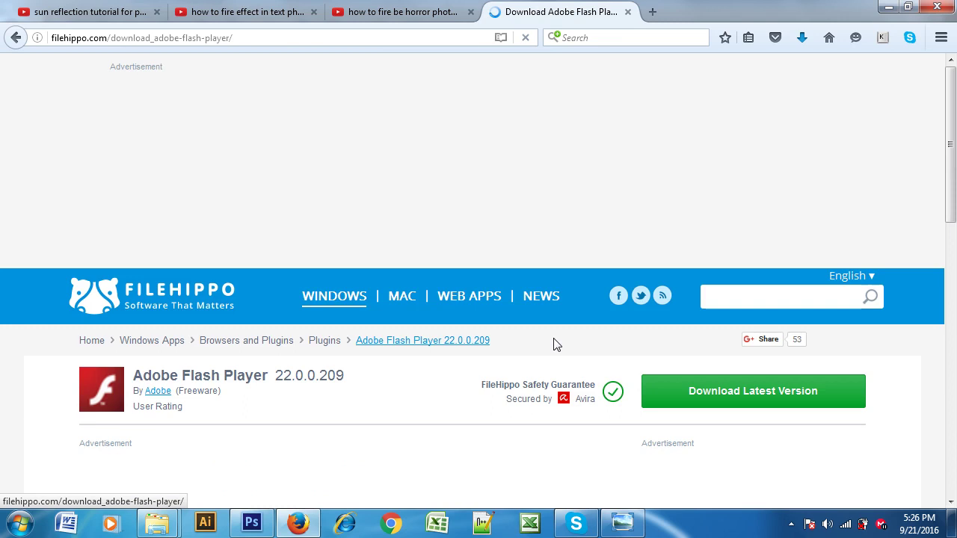
left_click(745, 391)
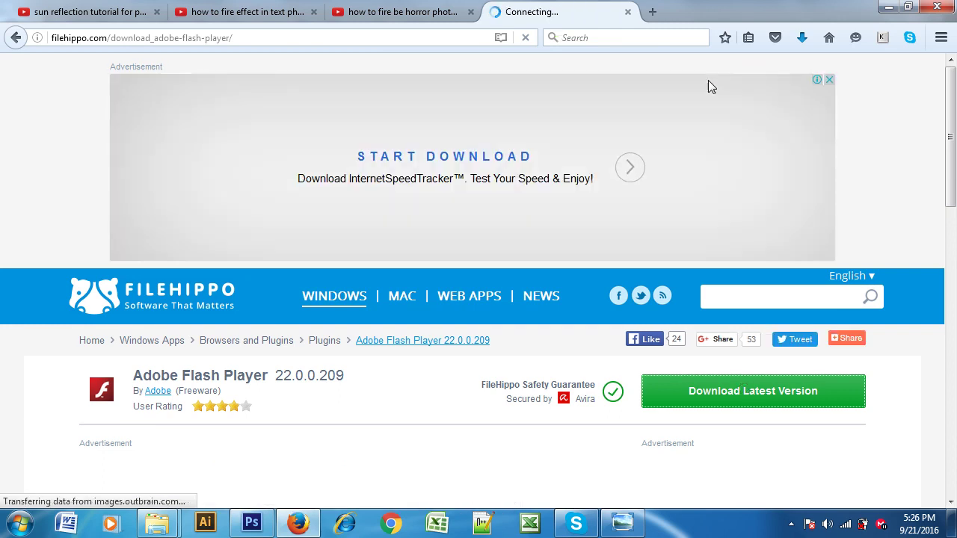
left_click(420, 12)
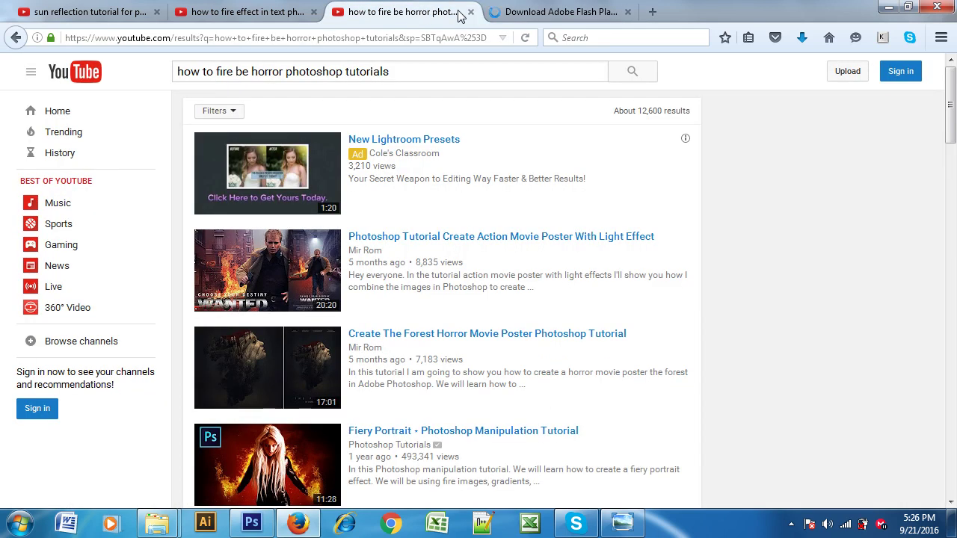
scroll(434, 231, "down", 1)
scroll(433, 231, "down", 4)
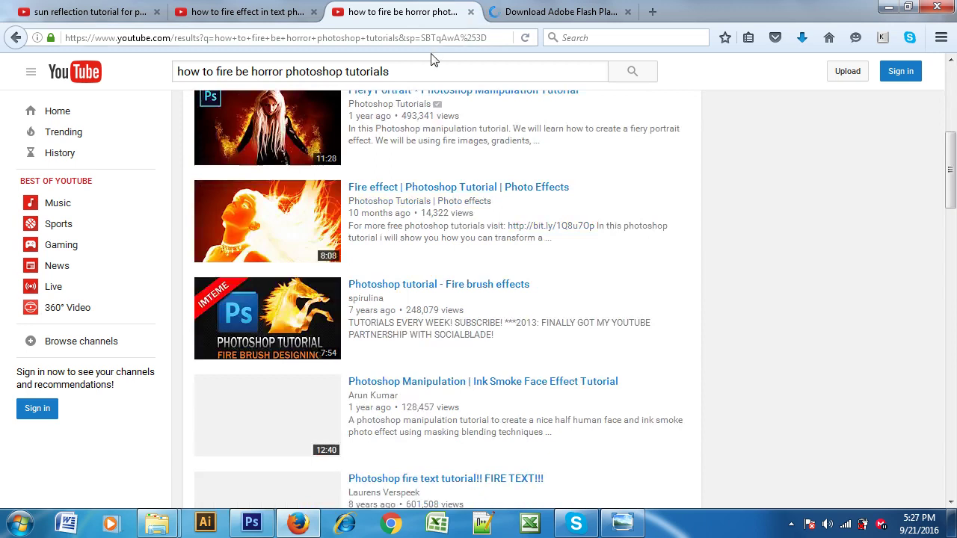
left_click(471, 13)
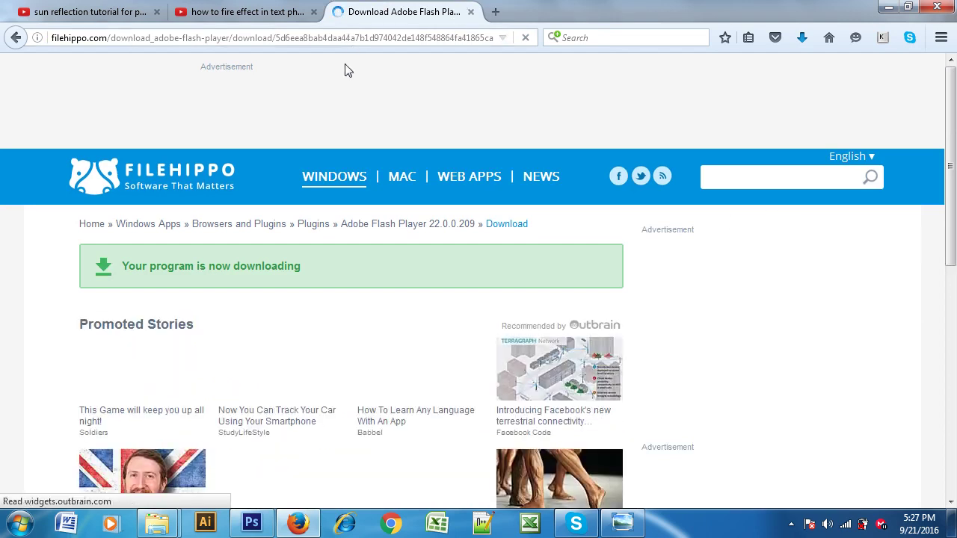
Step: Close the fire text and sun reflection tutorial tabs and open the Downloads Library window
left_click(313, 11)
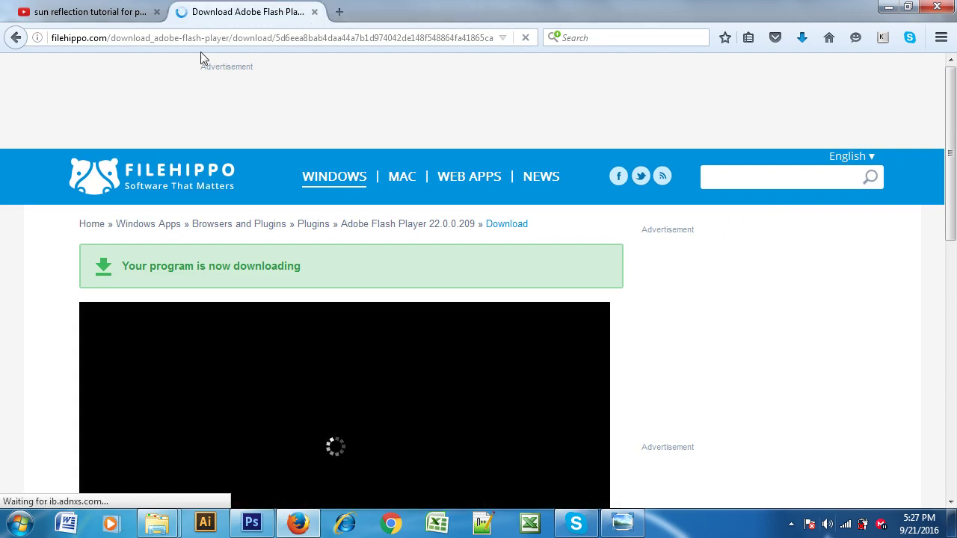
left_click(156, 12)
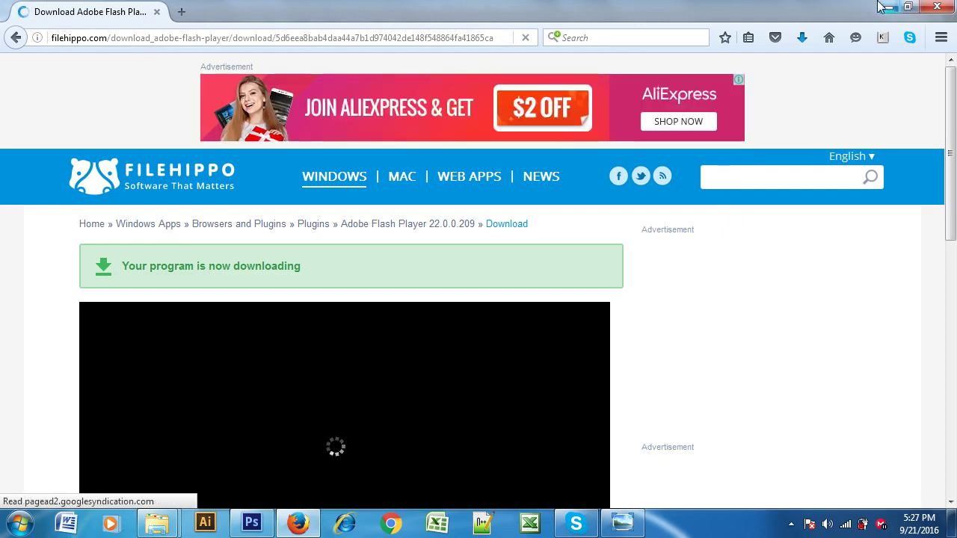
left_click(801, 38)
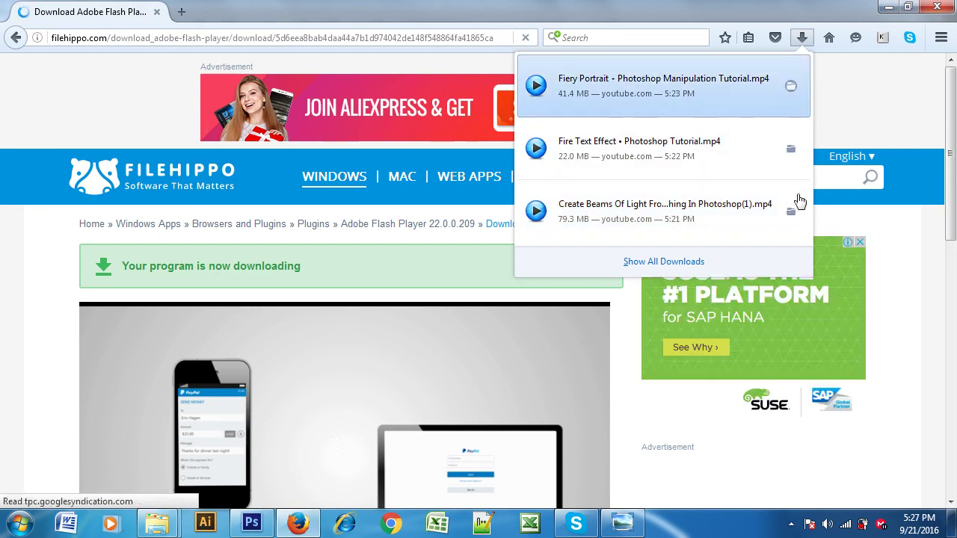
left_click(663, 262)
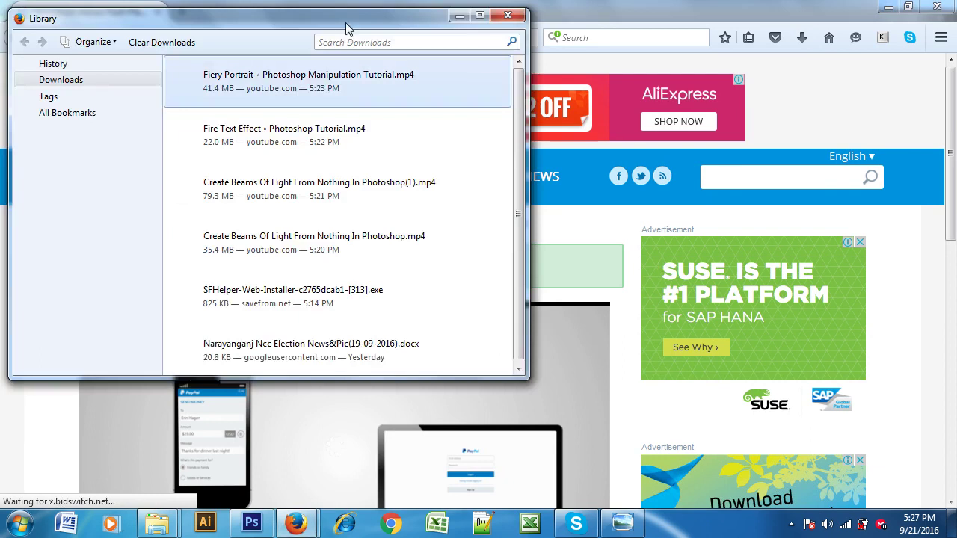
left_click_drag(346, 29, 457, 28)
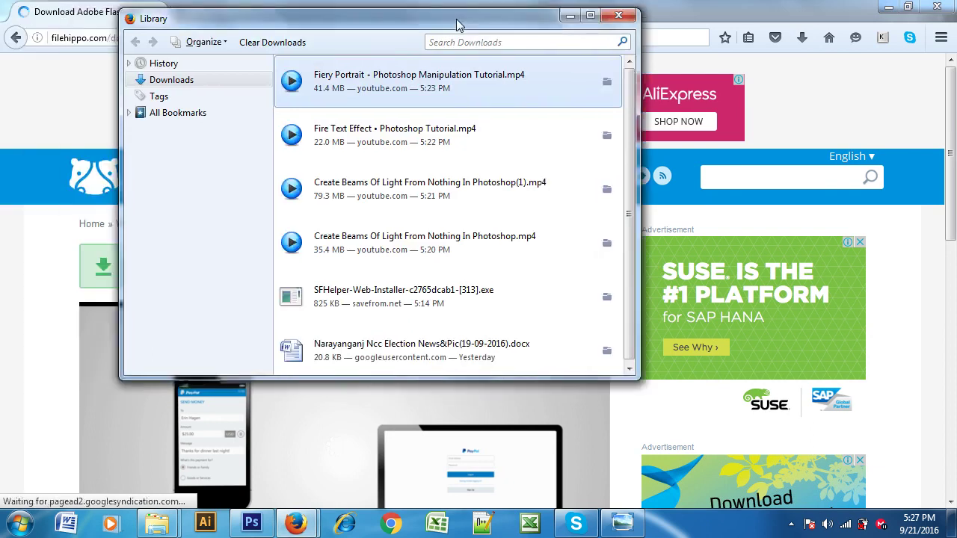
Step: Select the Create Beams (5:21), Fiery Portrait and Fire Text Effect MP4s, then close Downloads
left_click(589, 16)
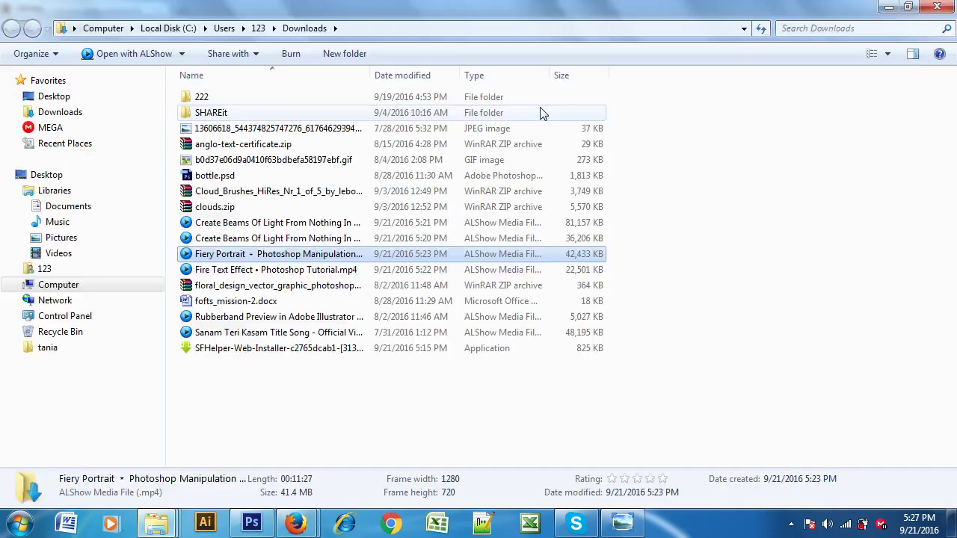
left_click(232, 224)
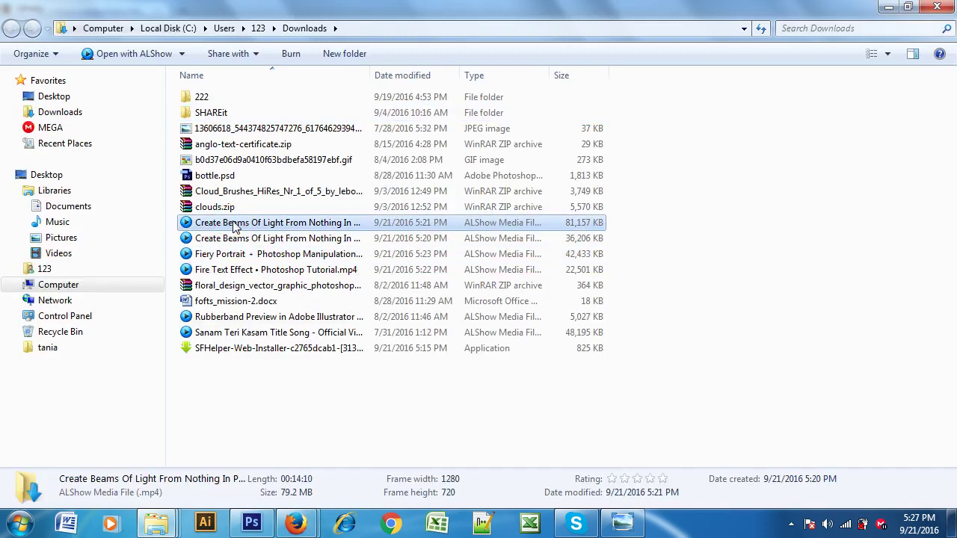
left_click(233, 256, "ctrl")
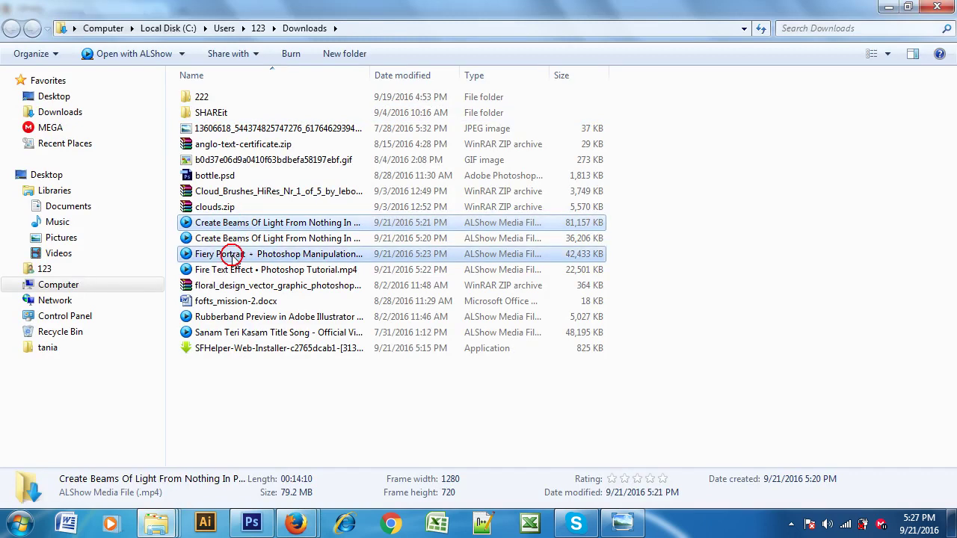
left_click(232, 320, "ctrl")
left_click(232, 334, "ctrl")
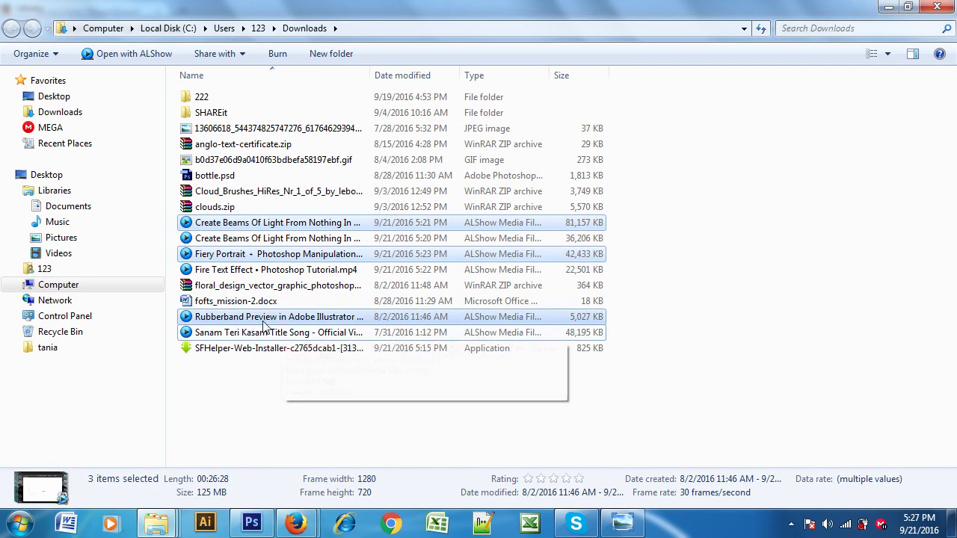
left_click(260, 317, "ctrl")
left_click(248, 272, "ctrl")
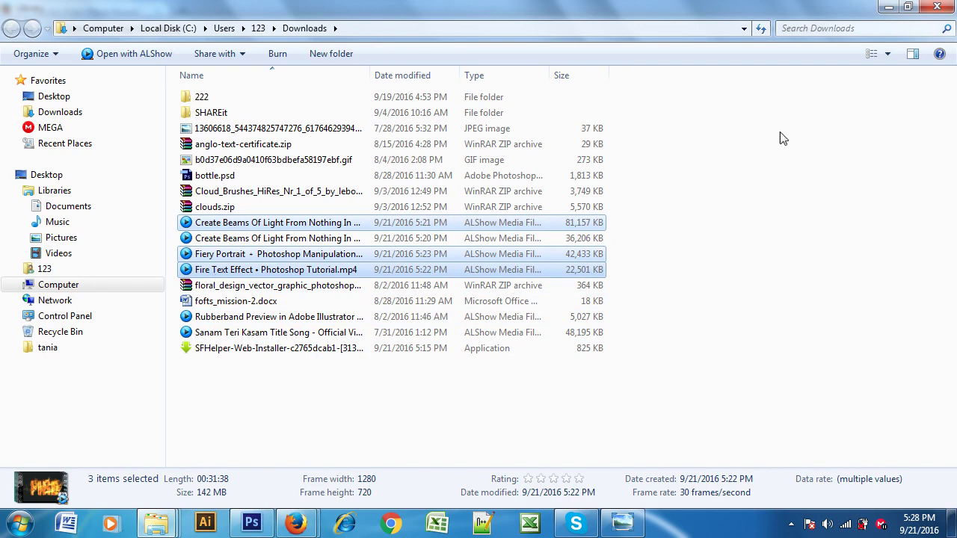
left_click(937, 7)
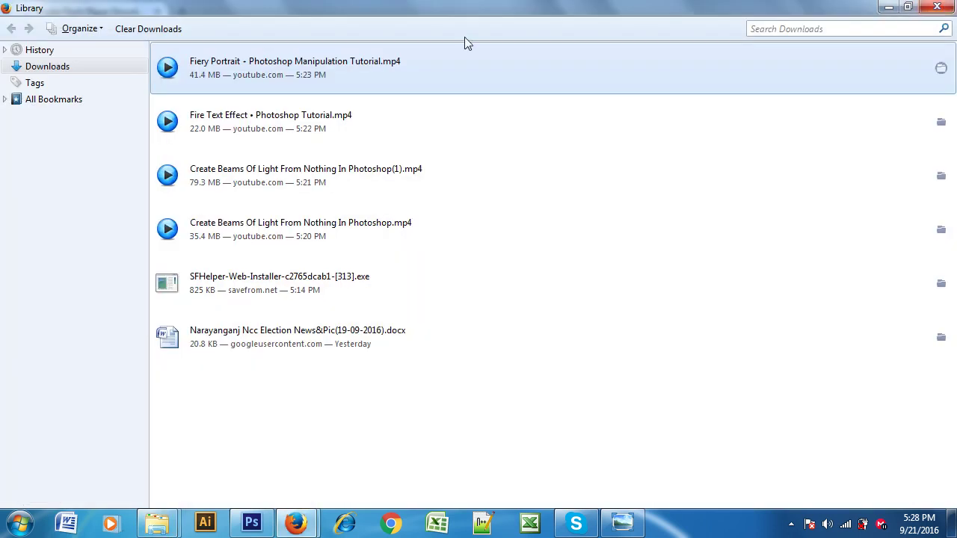
Step: Paste the three tutorial MP4s (142 MB) into the Tutorials folder above Eye Colour Change
left_click(888, 7)
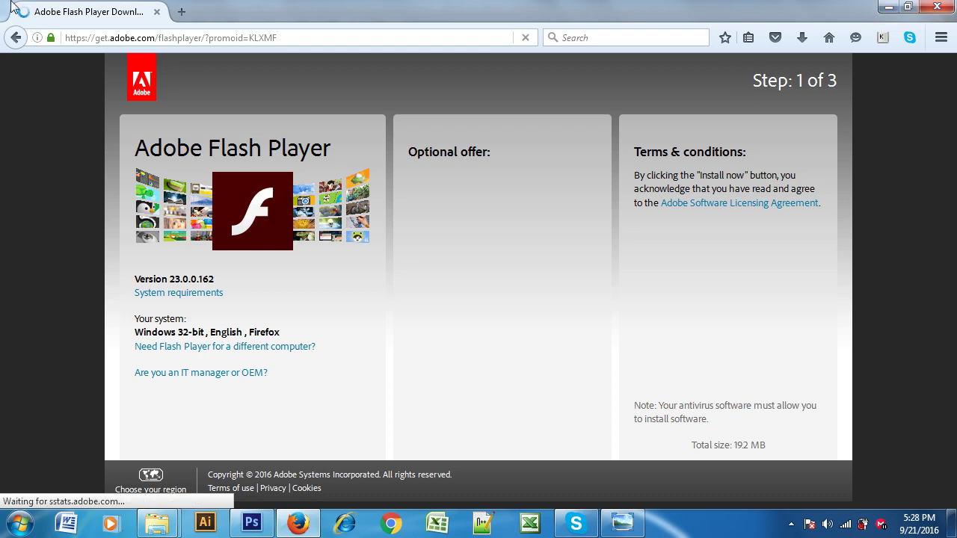
left_click(16, 38)
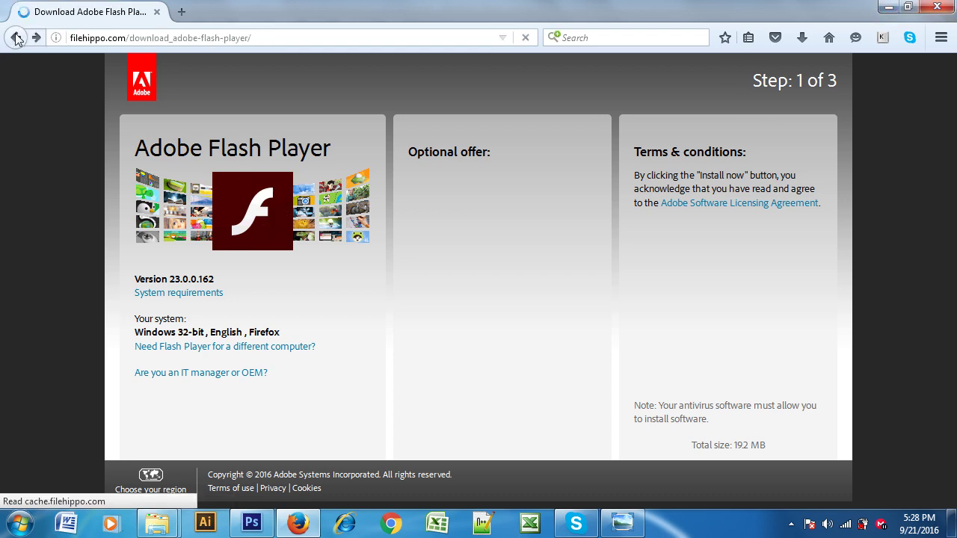
left_click(884, 8)
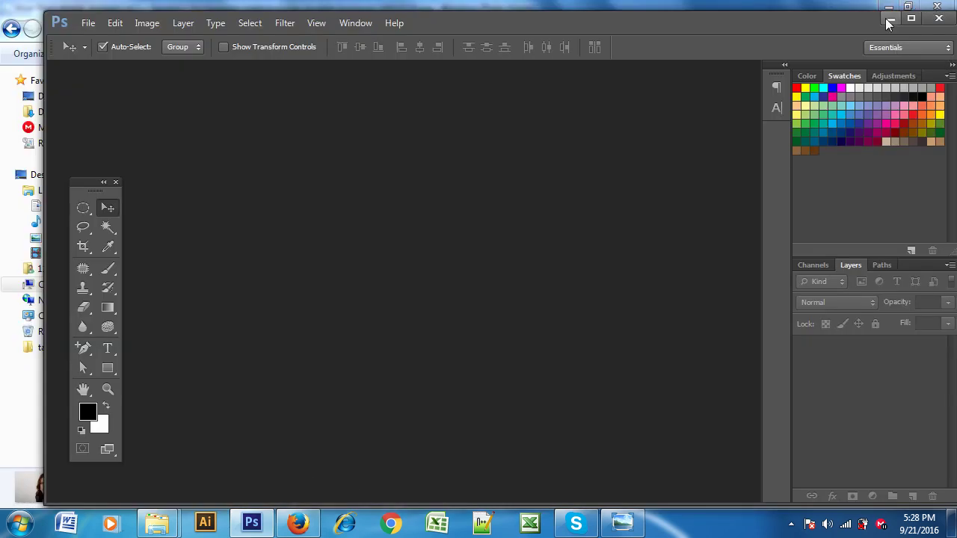
left_click(887, 20)
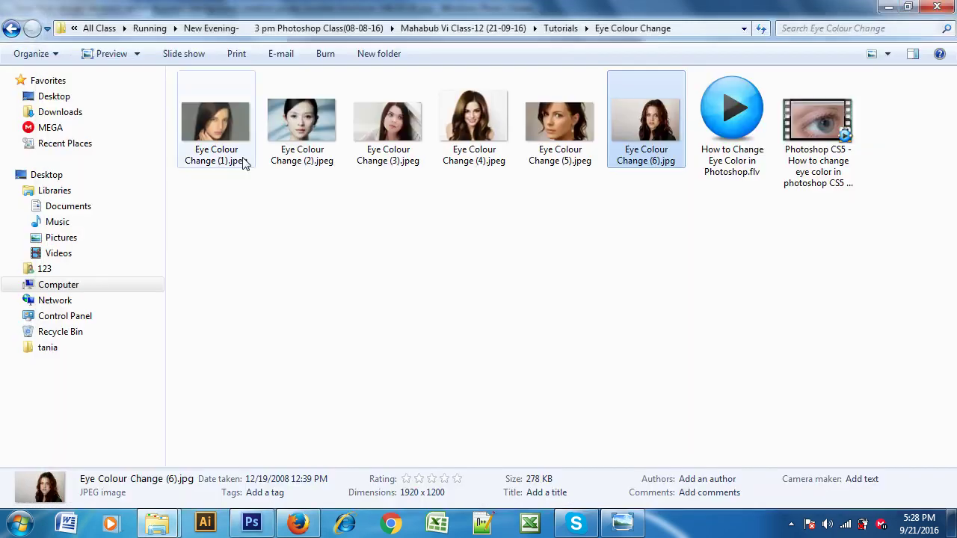
left_click(11, 27)
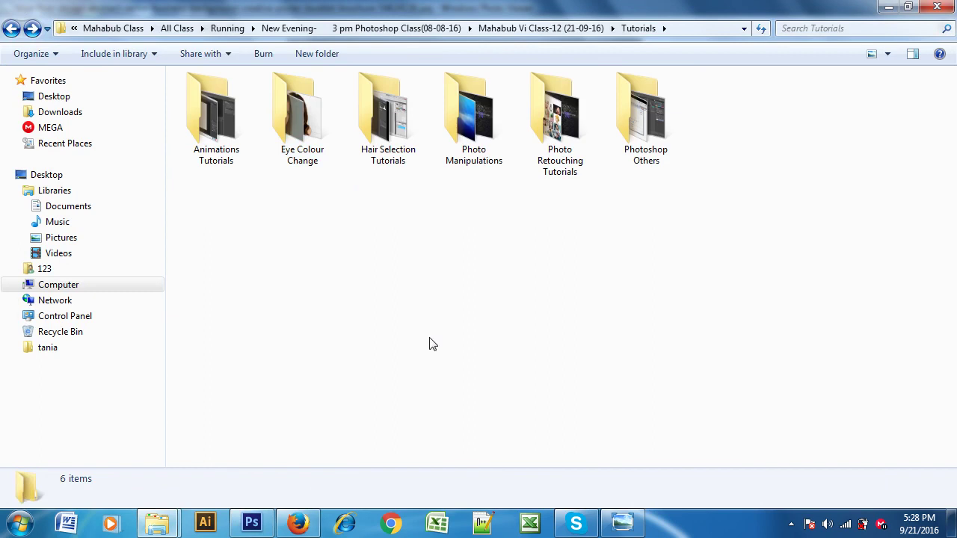
key("ctrl+v")
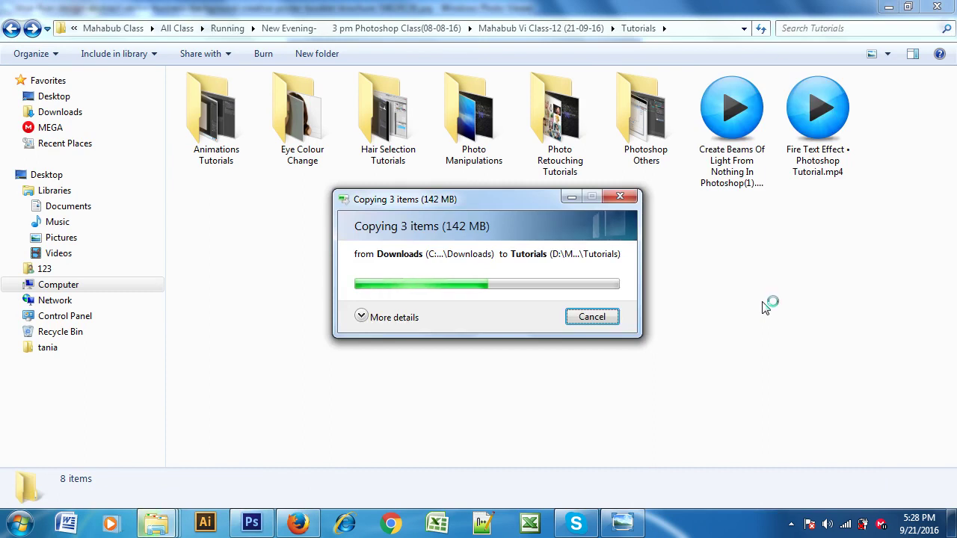
left_click(297, 523)
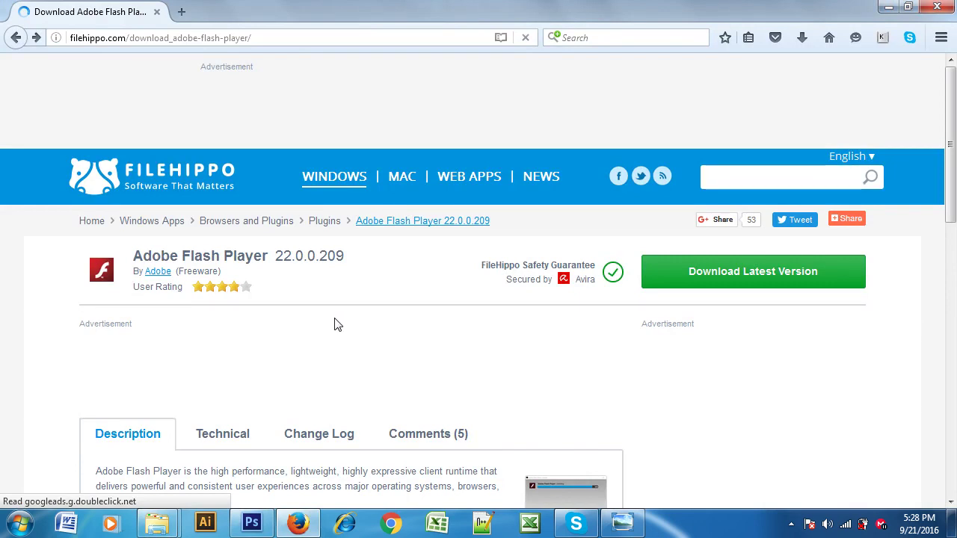
Step: Return FileHippo to the Flash Player search results and minimize Firefox to reveal Tutorials
left_click(210, 342)
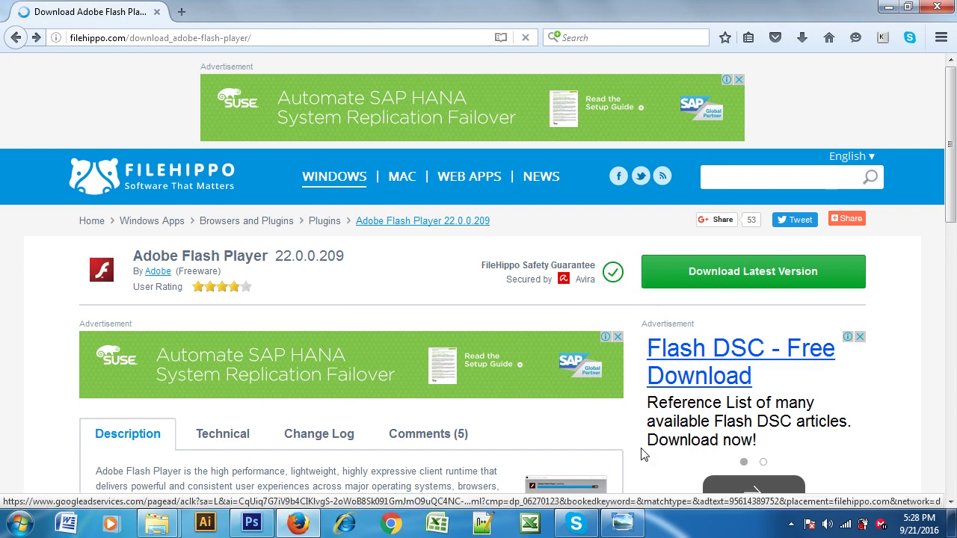
scroll(341, 363, "down", 2)
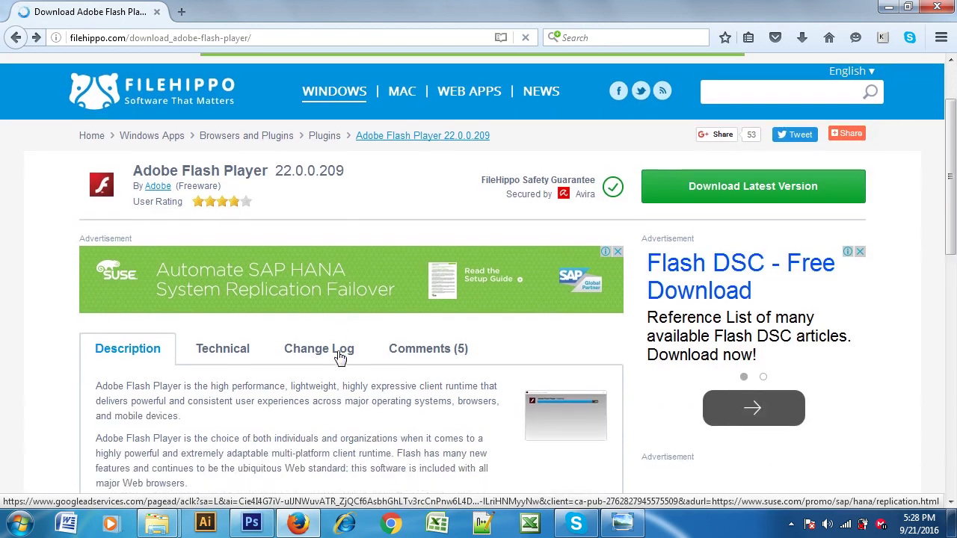
scroll(340, 358, "down", 4)
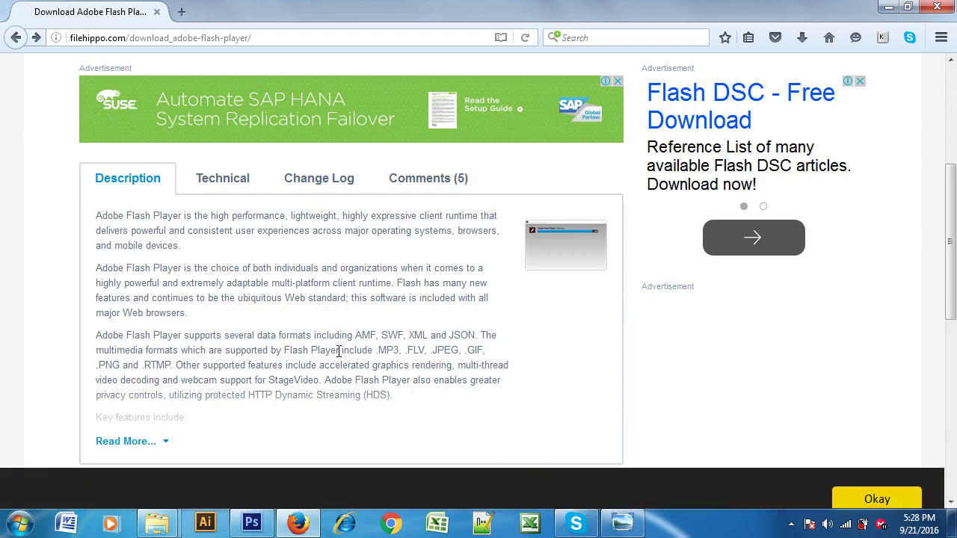
scroll(340, 351, "up", 6)
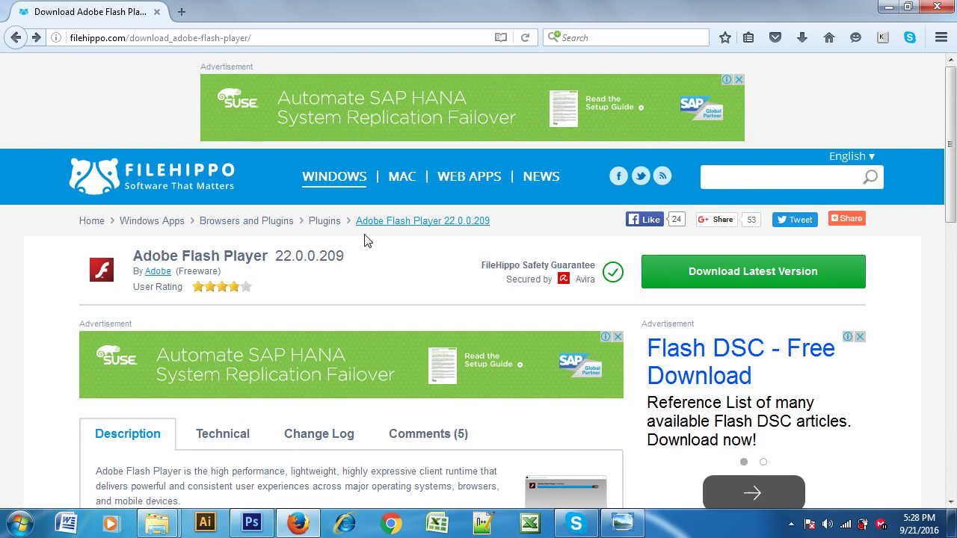
scroll(523, 150, "down", 2)
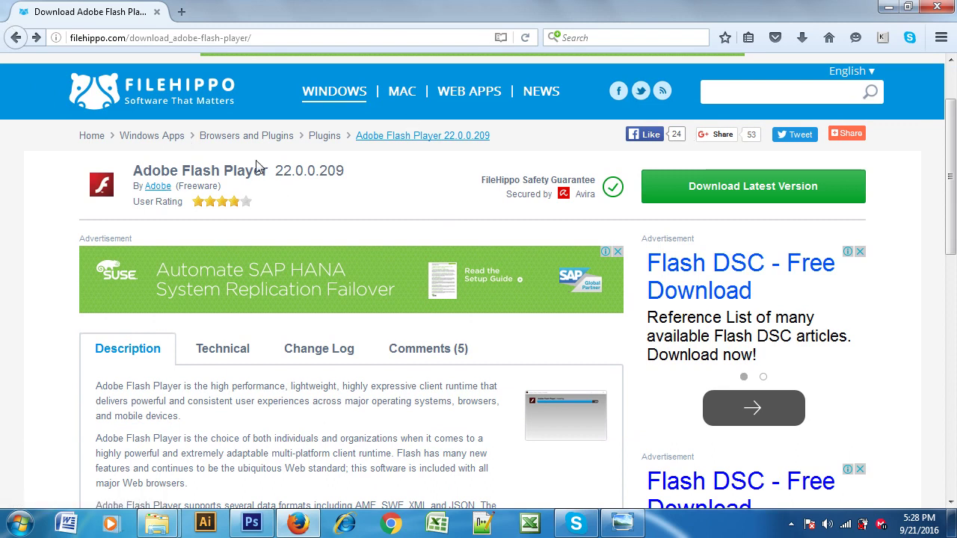
left_click(16, 39)
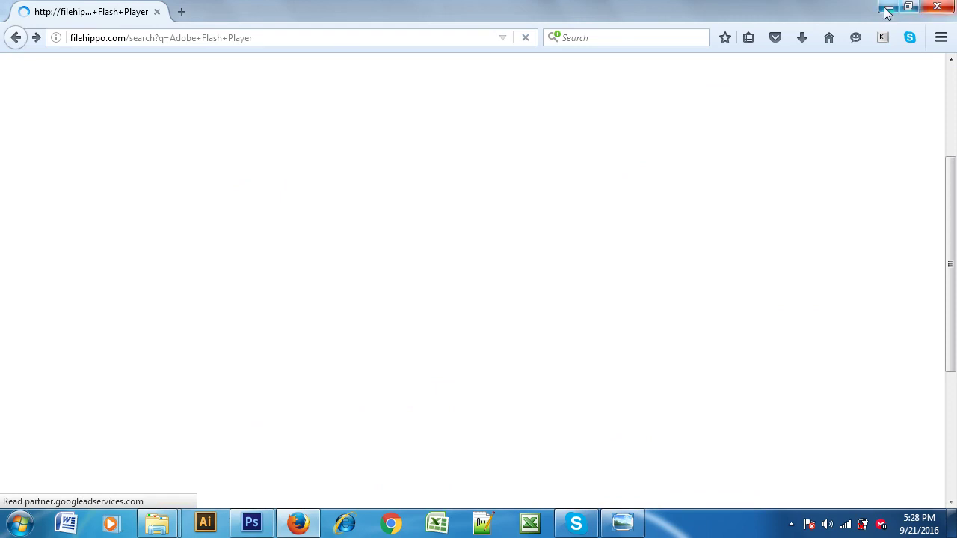
left_click(887, 7)
left_click(692, 285)
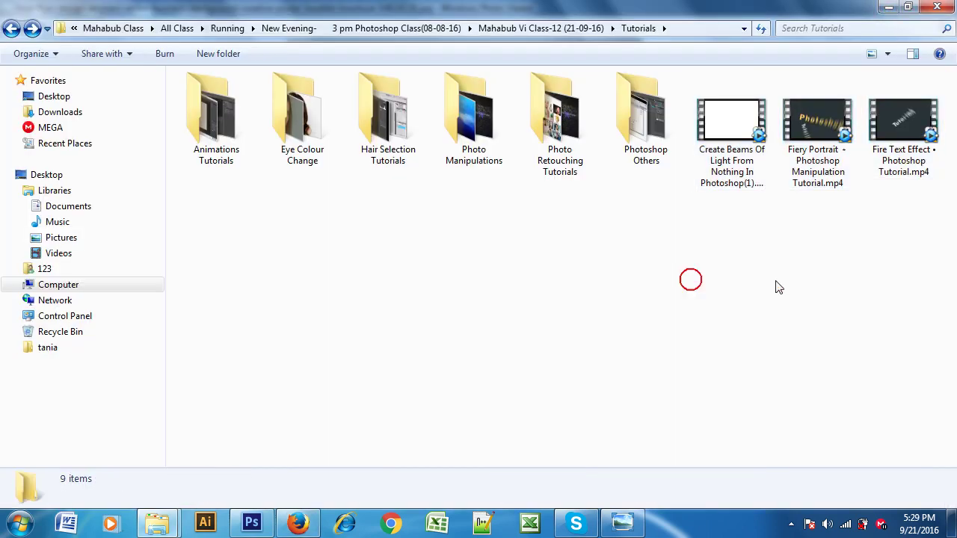
left_click(760, 129)
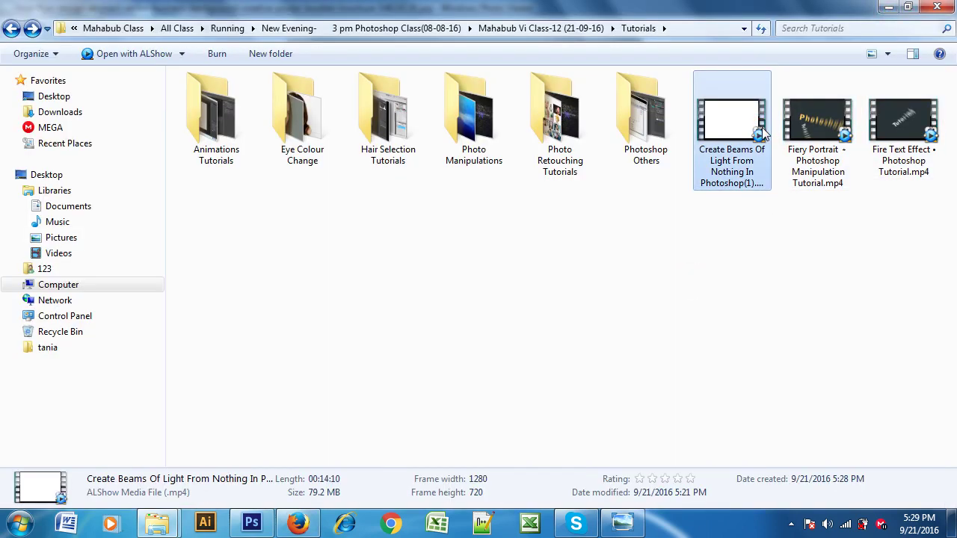
mouse_move(730, 127)
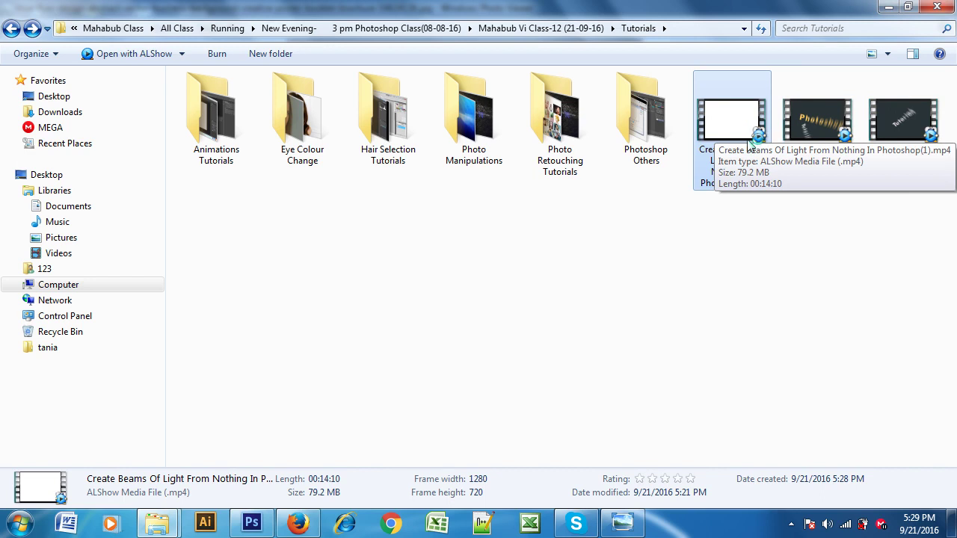
double_click(749, 146)
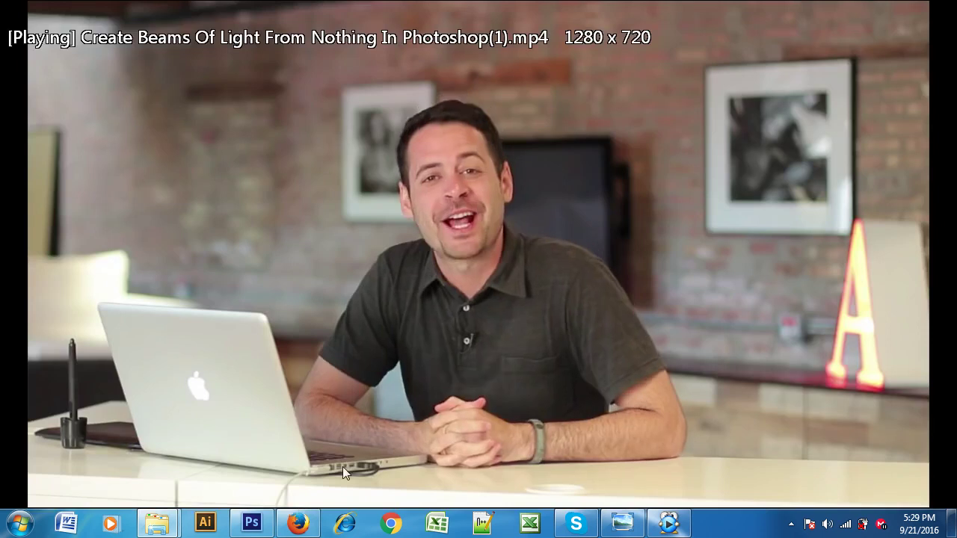
left_click(318, 457)
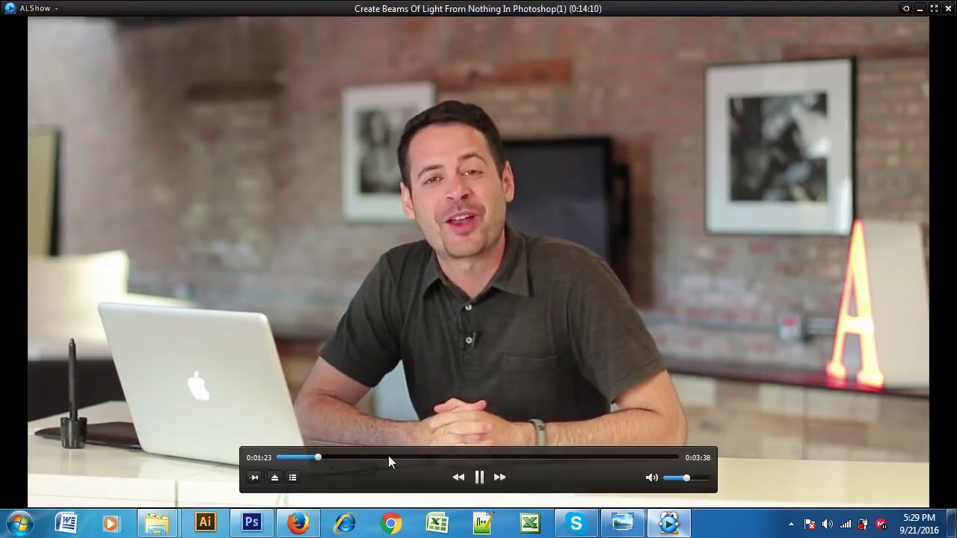
left_click(388, 457)
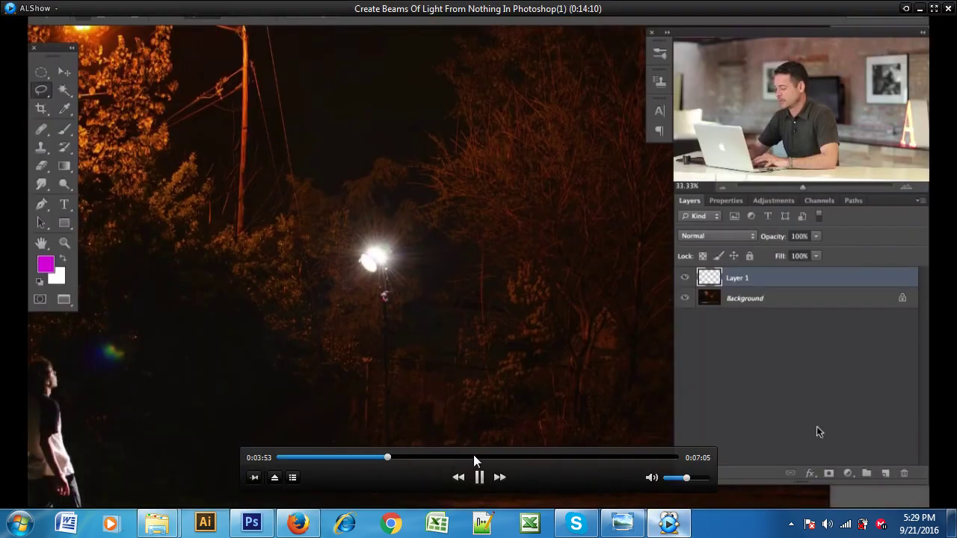
left_click(487, 457)
left_click(551, 457)
left_click(619, 457)
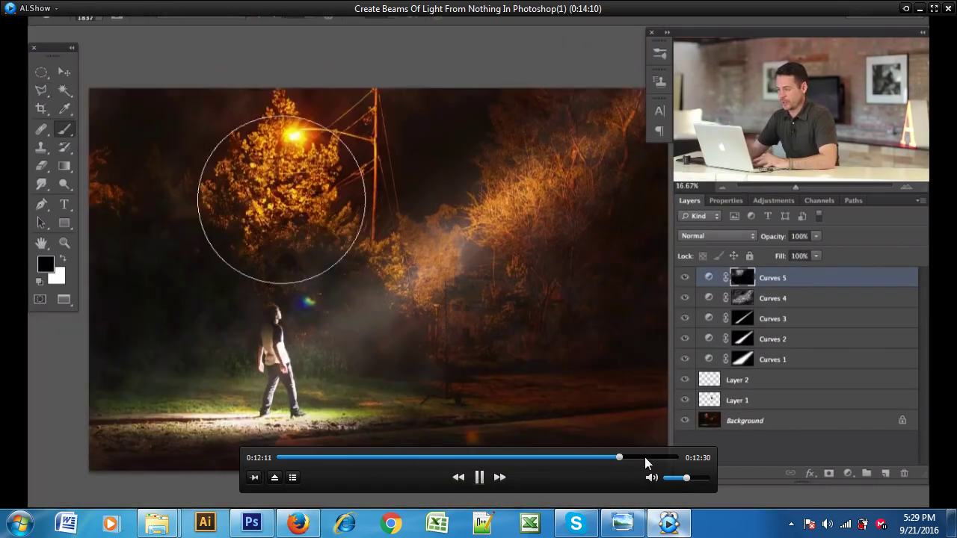
left_click(645, 457)
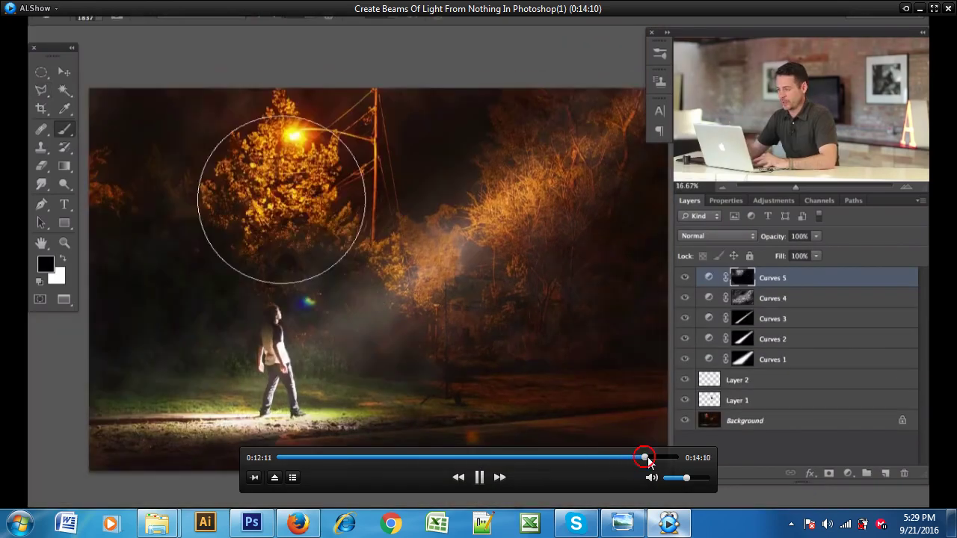
left_click(948, 6)
mouse_move(921, 217)
left_mouse_down()
mouse_move(713, 103)
mouse_move(711, 110)
left_mouse_up()
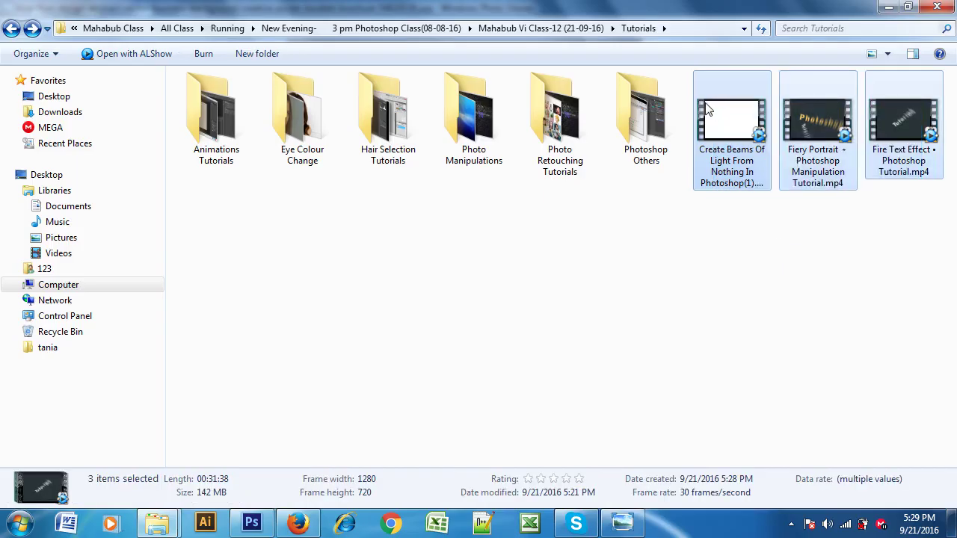
Step: Paste the three tutorial MP4s into the 3 pm Photoshop Class(08-08-16) folder, two levels up
left_click(12, 31)
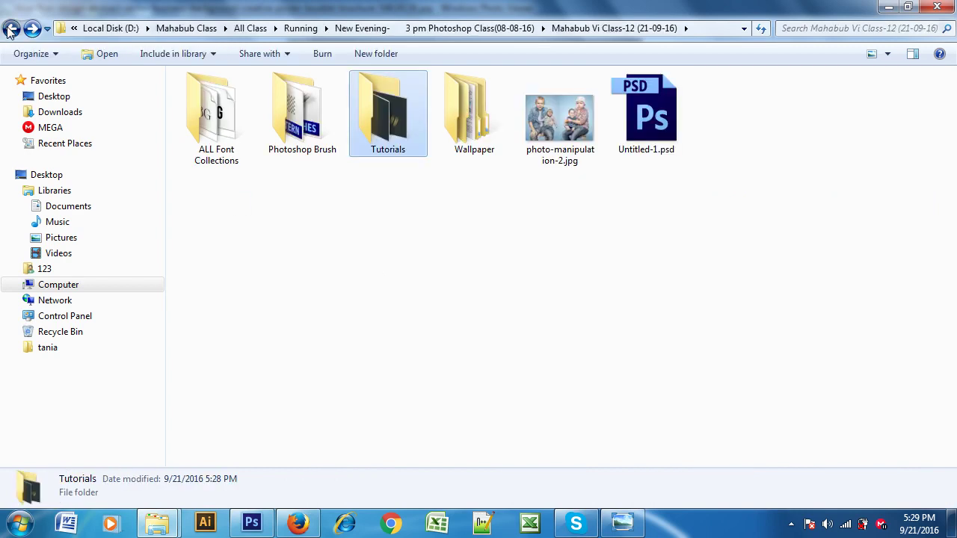
left_click(12, 28)
left_click(534, 331)
key("ctrl+v")
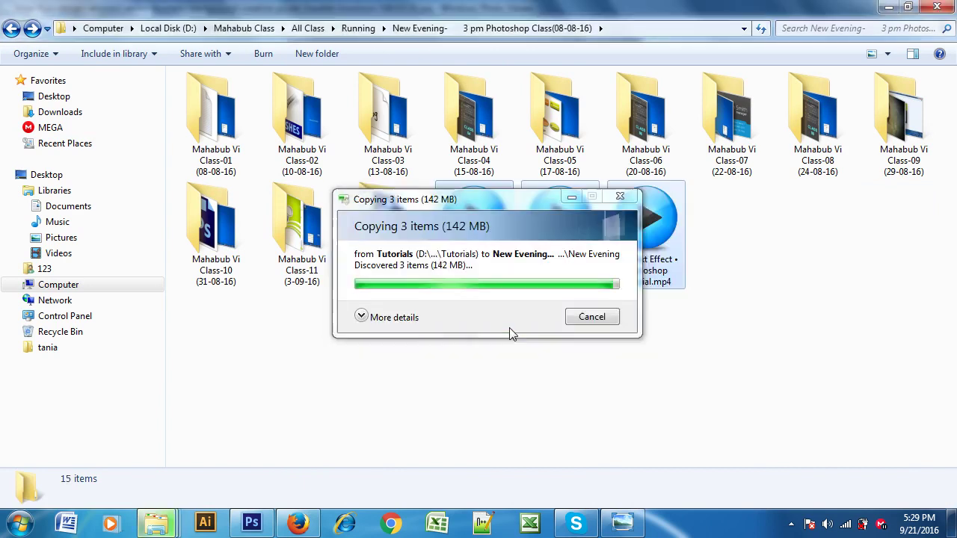
left_click(518, 403)
left_click(387, 232)
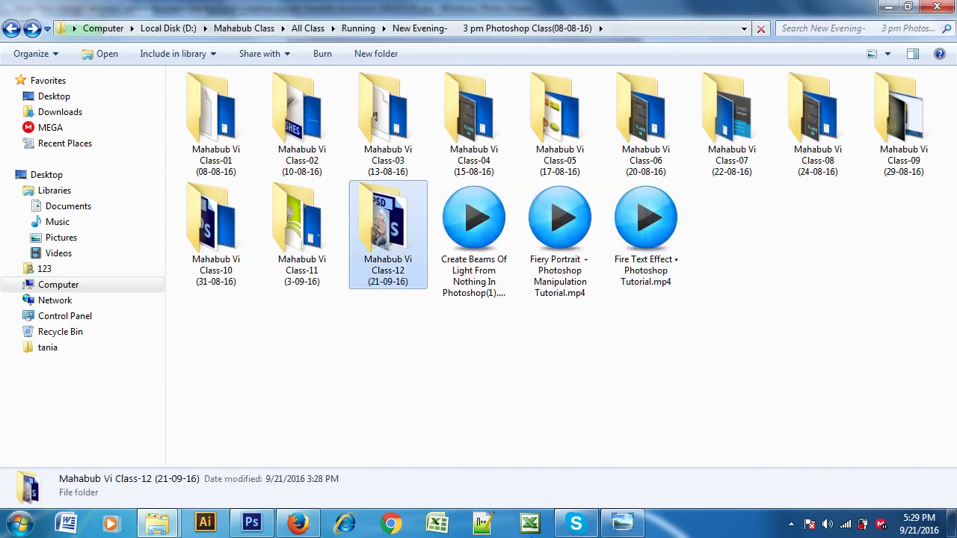
Step: Open and close the notification area's hidden icons popup
left_click(790, 524)
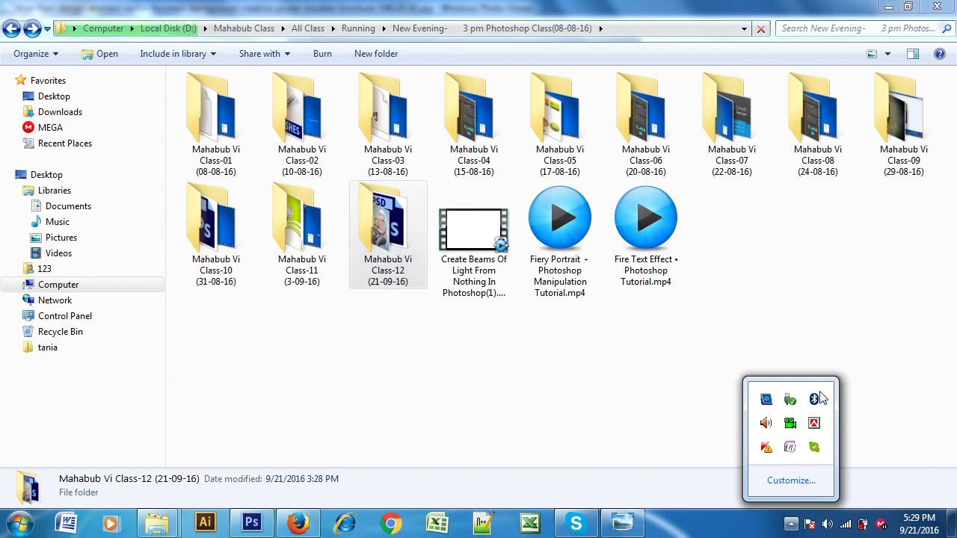
left_click(791, 525)
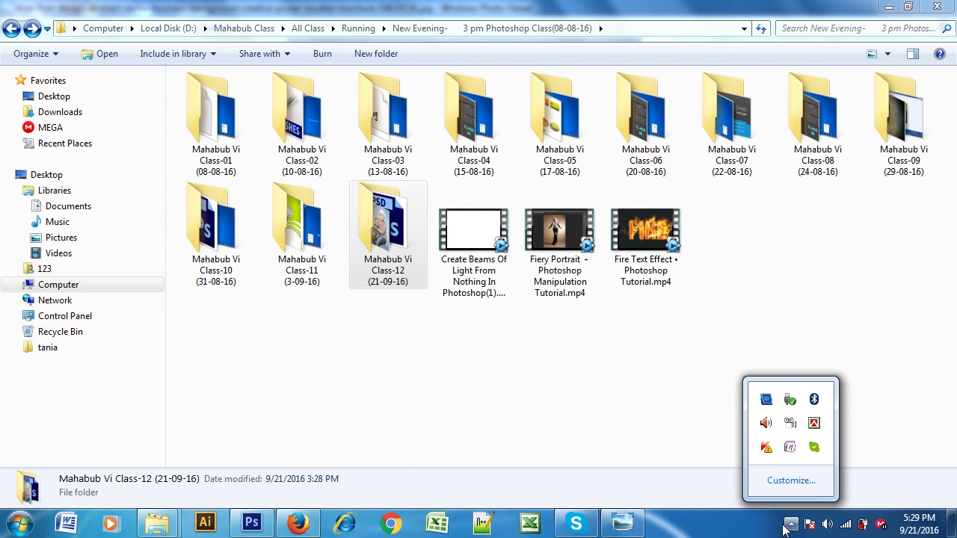
left_click(784, 525)
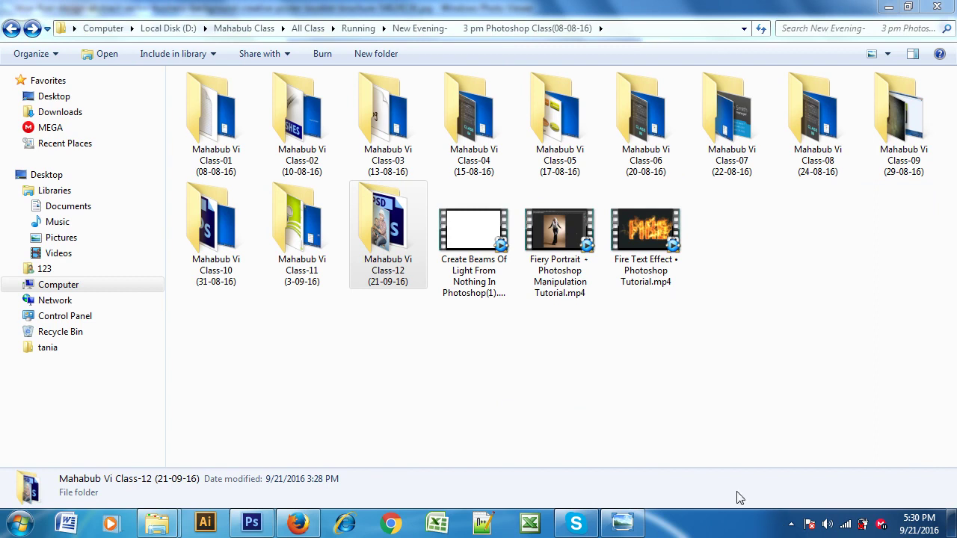
left_click(791, 525)
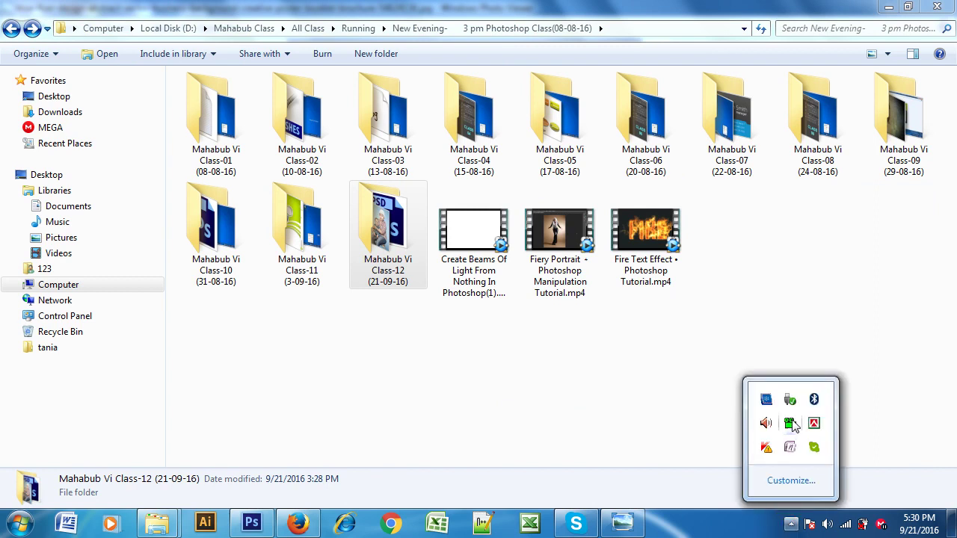